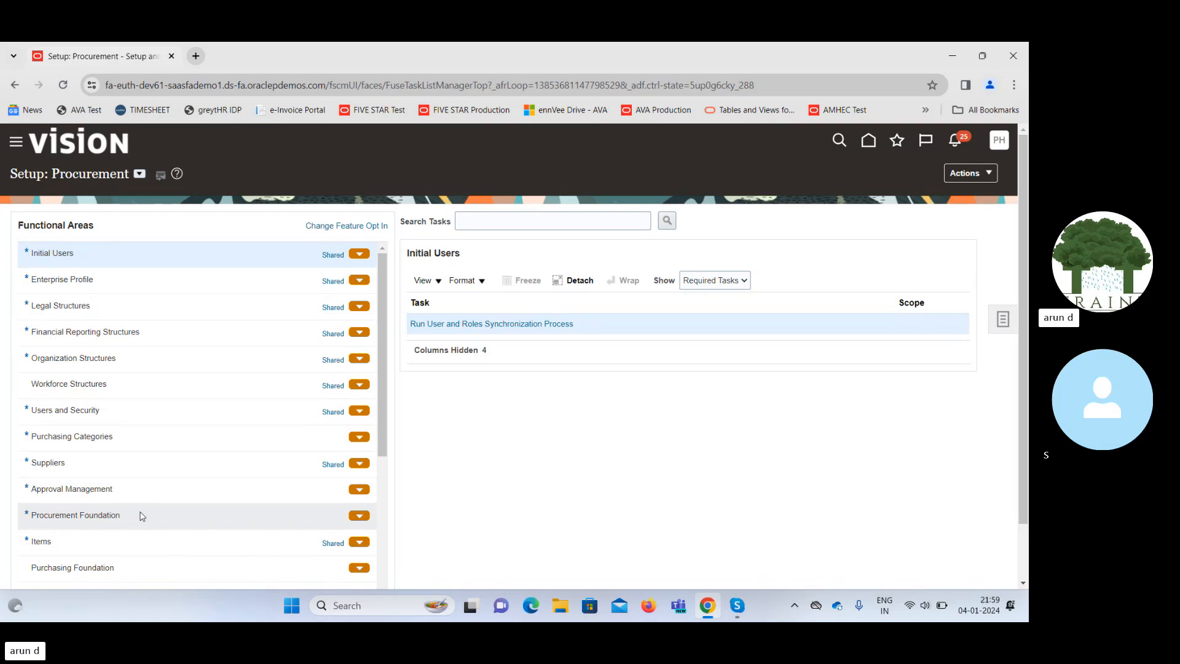
Launch the Configure Requisitioning Business Function task from the Procurement Foundation setup tasks.
{"action": "left_click", "coordinate": [140, 515]}
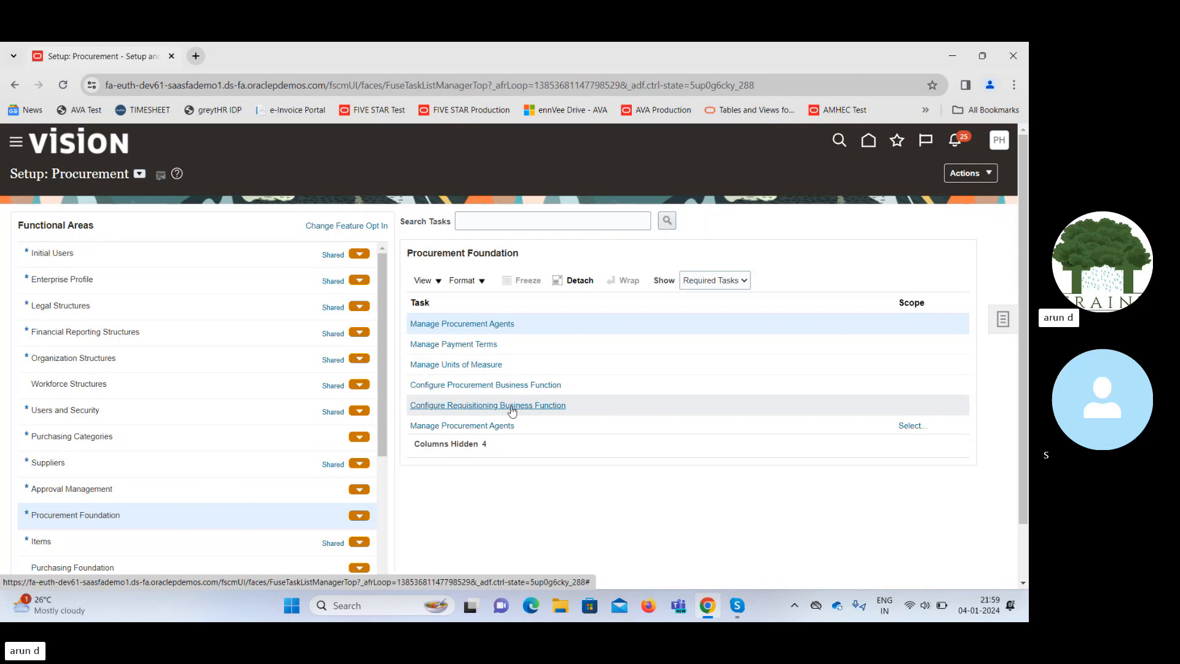
{"action": "left_click", "coordinate": [512, 408]}
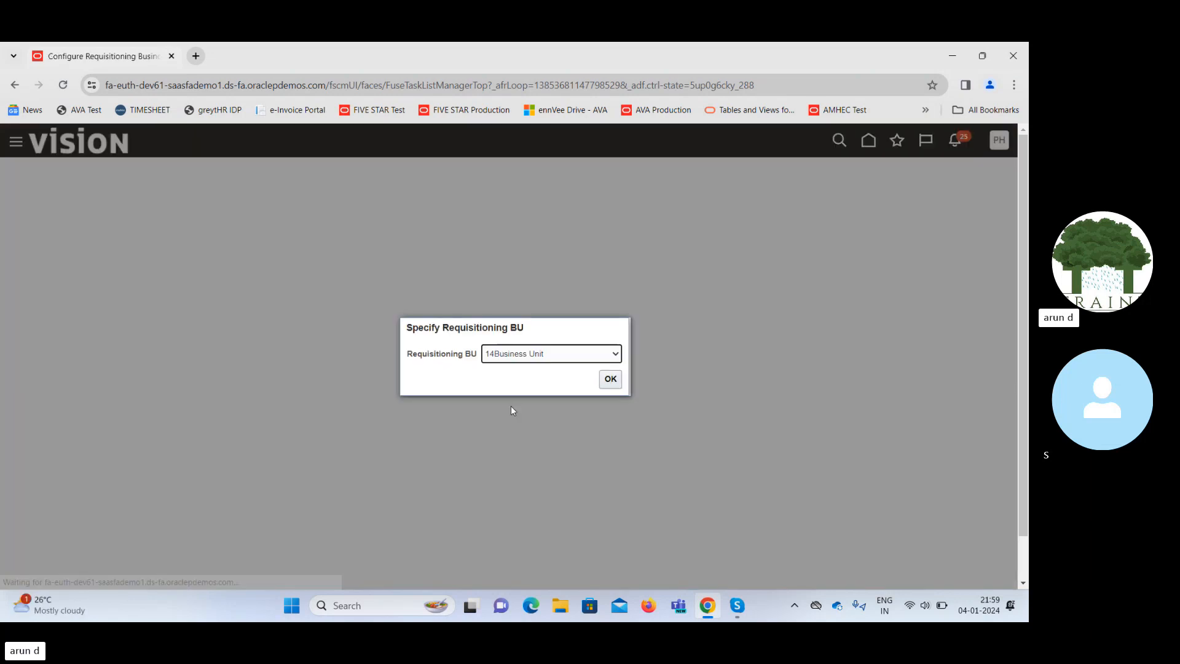
Pick Supremo US Business Unit as the requisitioning BU and confirm it.
{"action": "left_click", "coordinate": [541, 354]}
{"action": "key", "text": "s"}
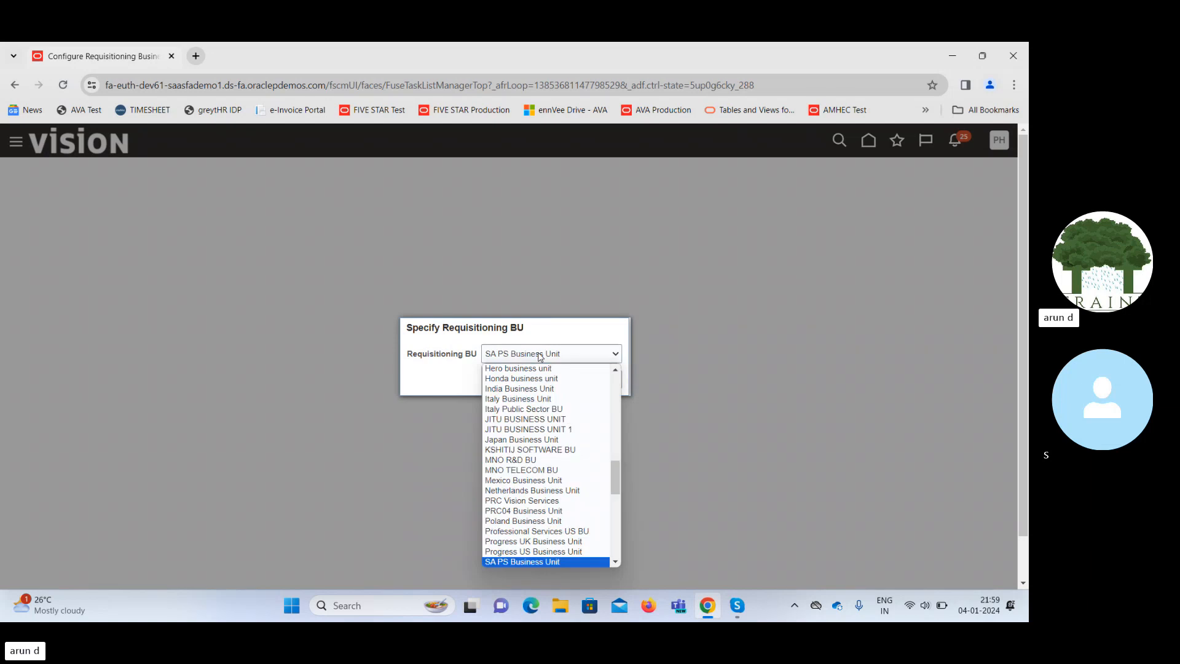
{"action": "key", "text": "Down"}
{"action": "key", "text": "Down"}
{"action": "key", "text": "Down"}
{"action": "key", "text": "Down"}
{"action": "key", "text": "Down"}
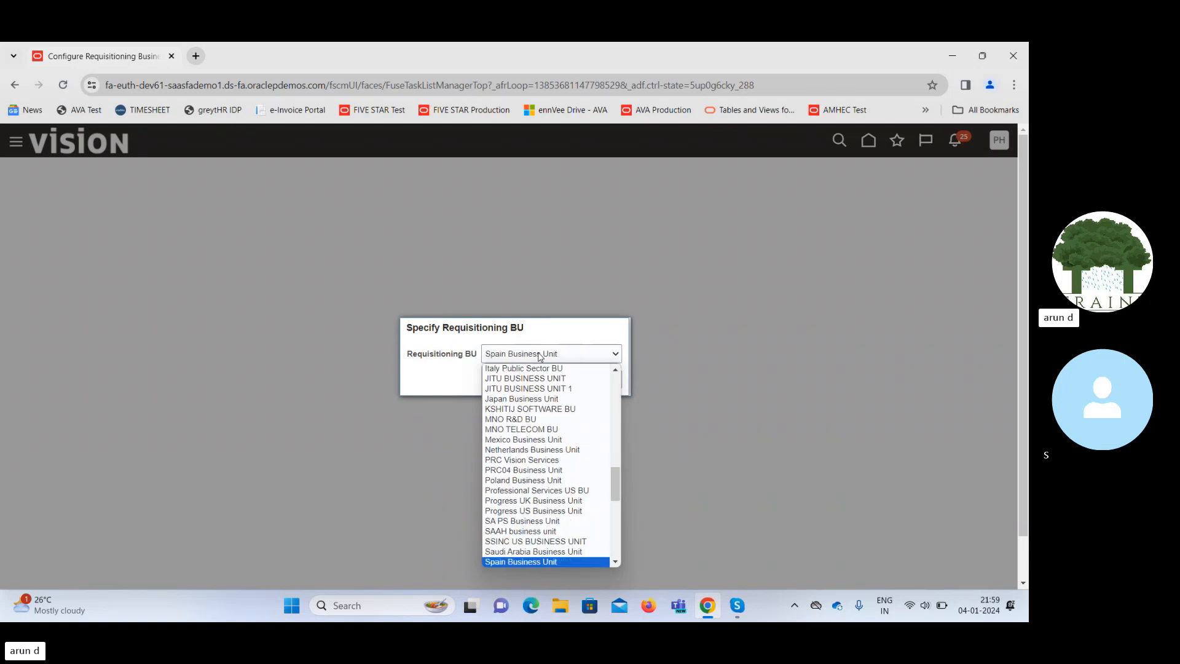
{"action": "key", "text": "Down"}
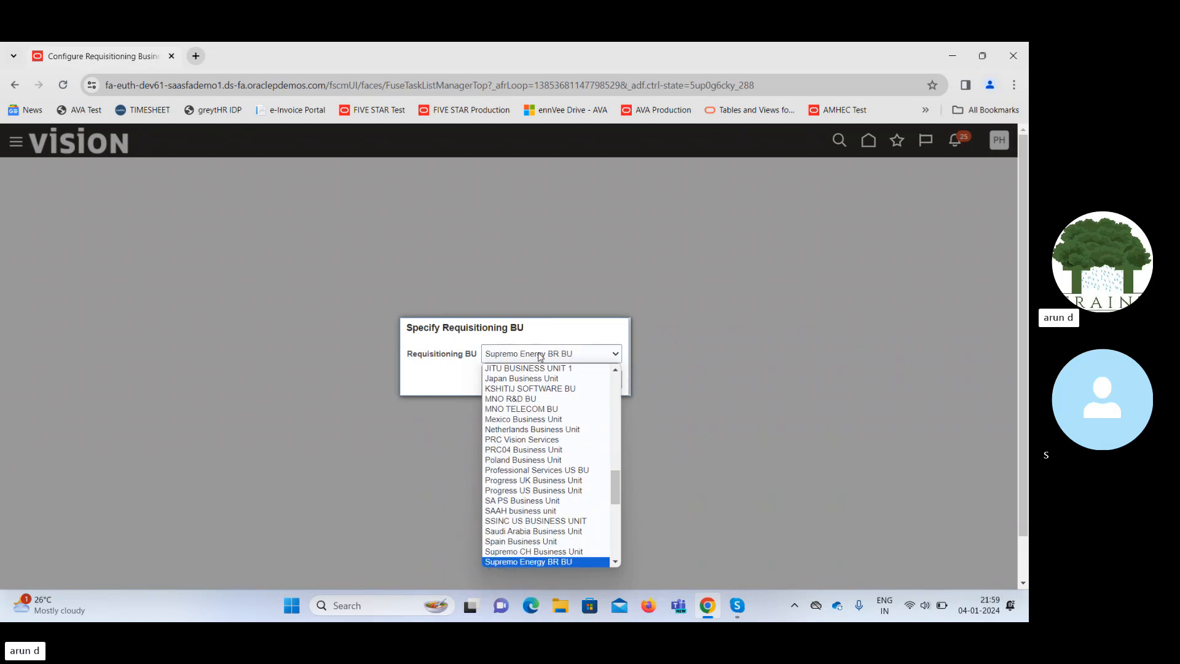
{"action": "key", "text": "Down"}
{"action": "key", "text": "Down"}
{"action": "key", "text": "Down"}
{"action": "key", "text": "Down"}
{"action": "key", "text": "Down"}
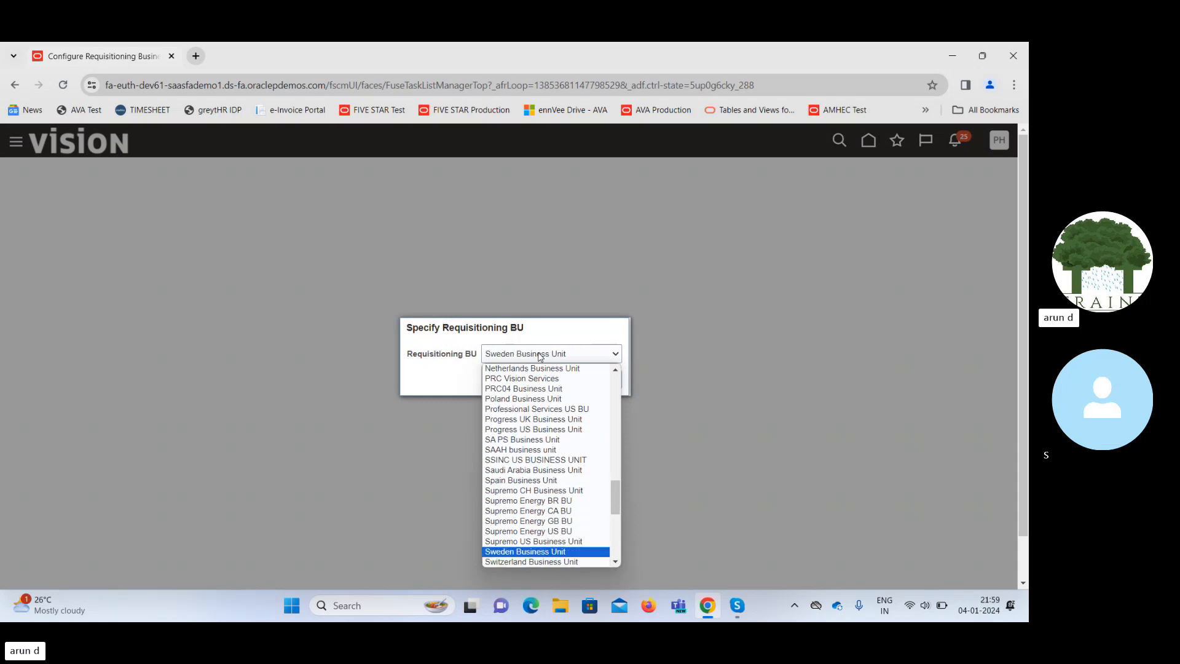
{"action": "key", "text": "Up"}
{"action": "key", "text": "Return"}
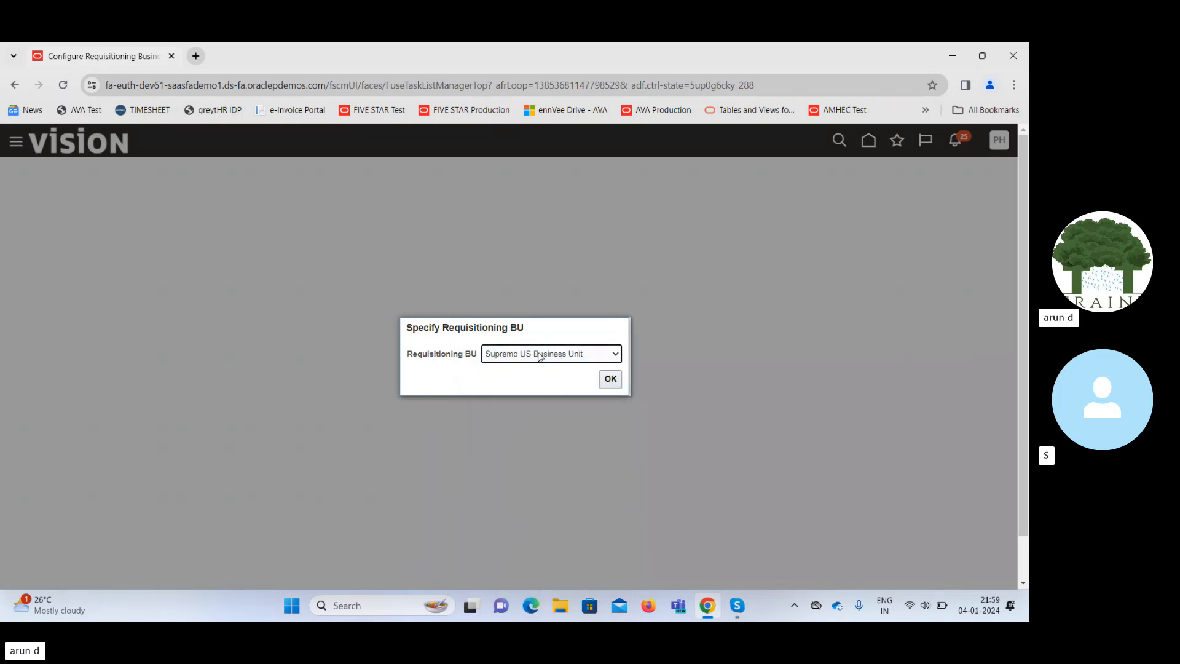
{"action": "left_click", "coordinate": [612, 380]}
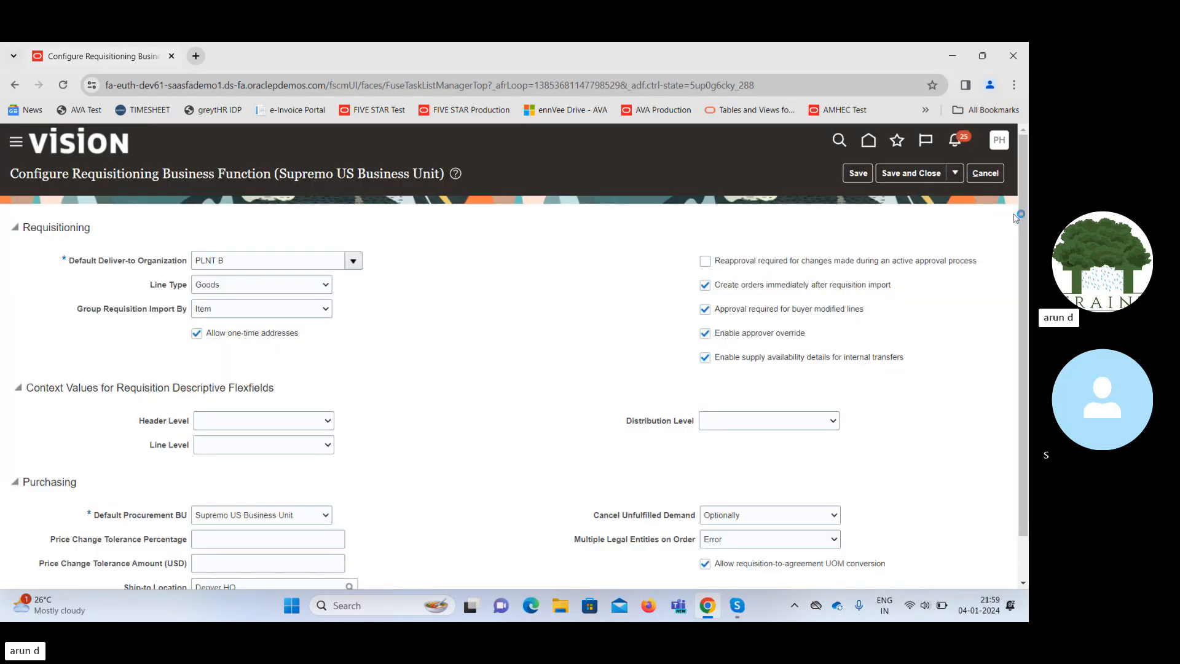
Review the Supremo US requisitioning page and show the Group Requisition Import By options.
{"action": "left_click_drag", "start_coordinate": [1015, 217], "coordinate": [1027, 259]}
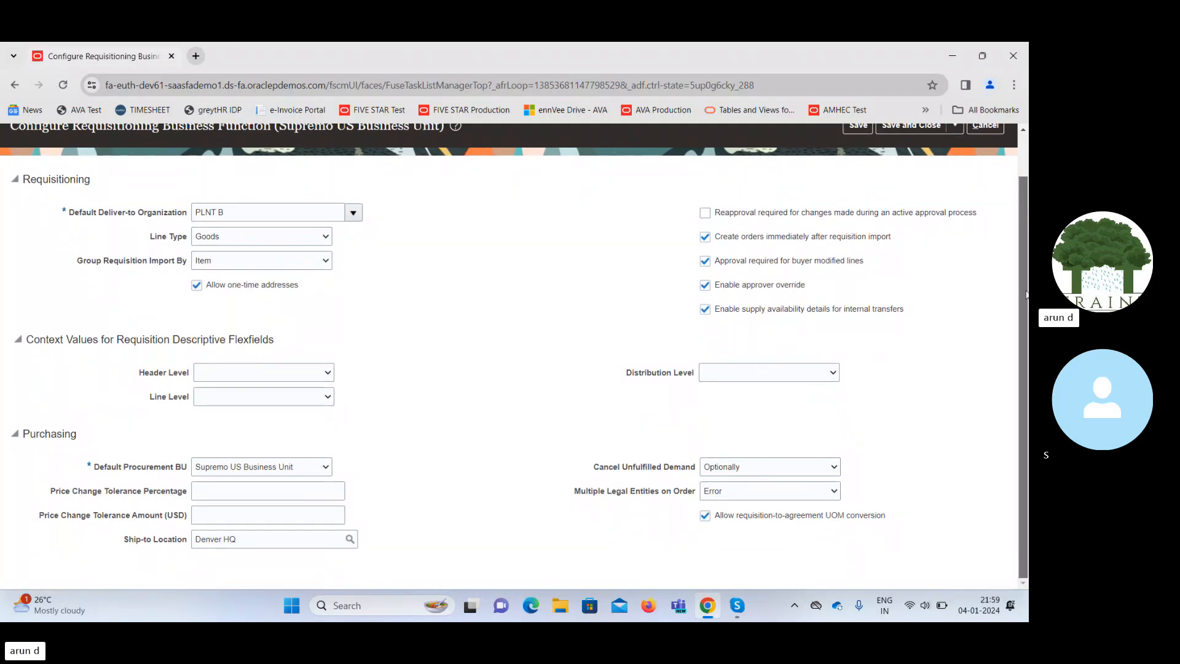
{"action": "scroll", "coordinate": [474, 281], "scroll_direction": "up", "scroll_amount": 1}
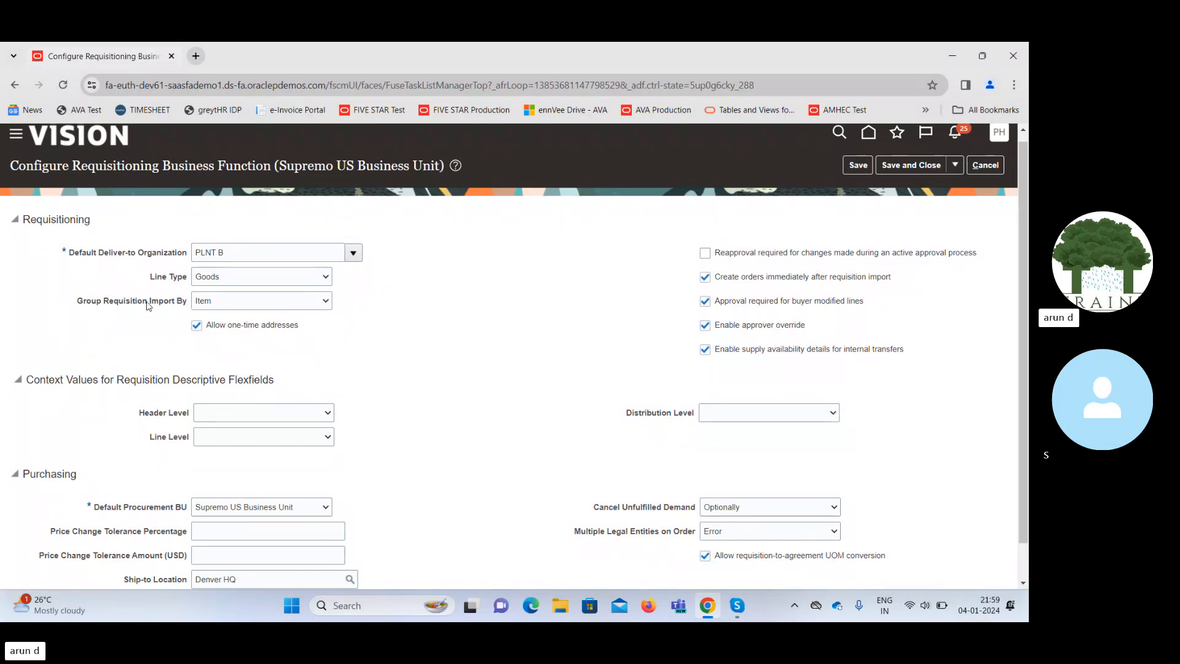
{"action": "left_click_drag", "start_coordinate": [93, 302], "coordinate": [143, 302]}
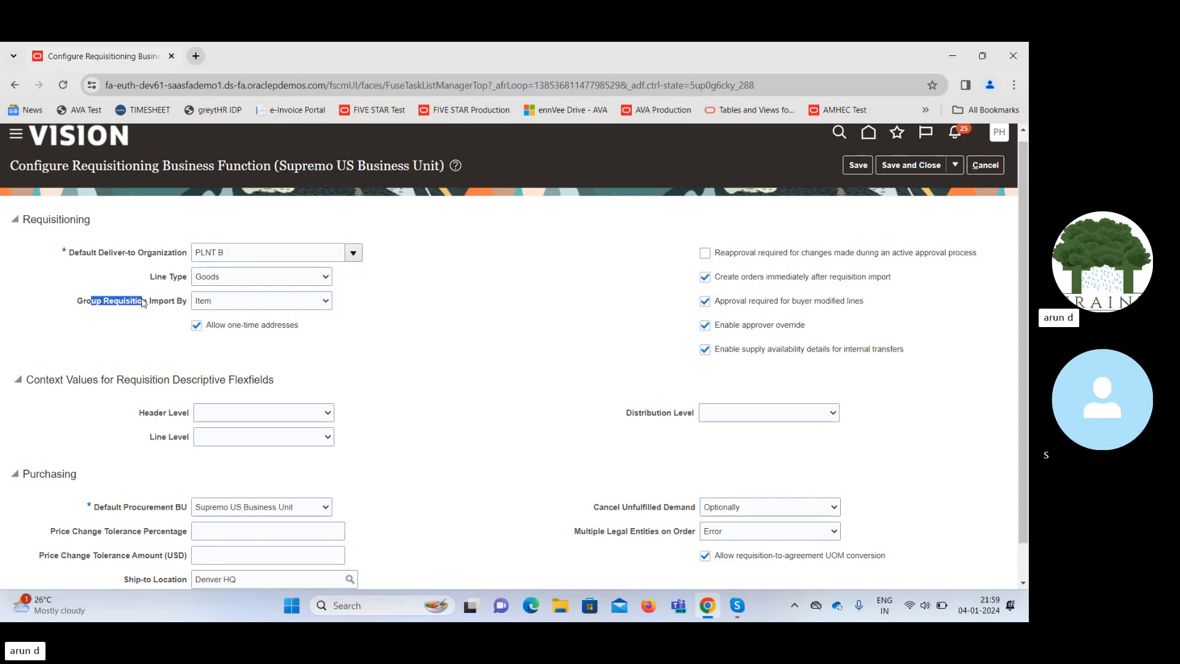
{"action": "left_click", "coordinate": [292, 302]}
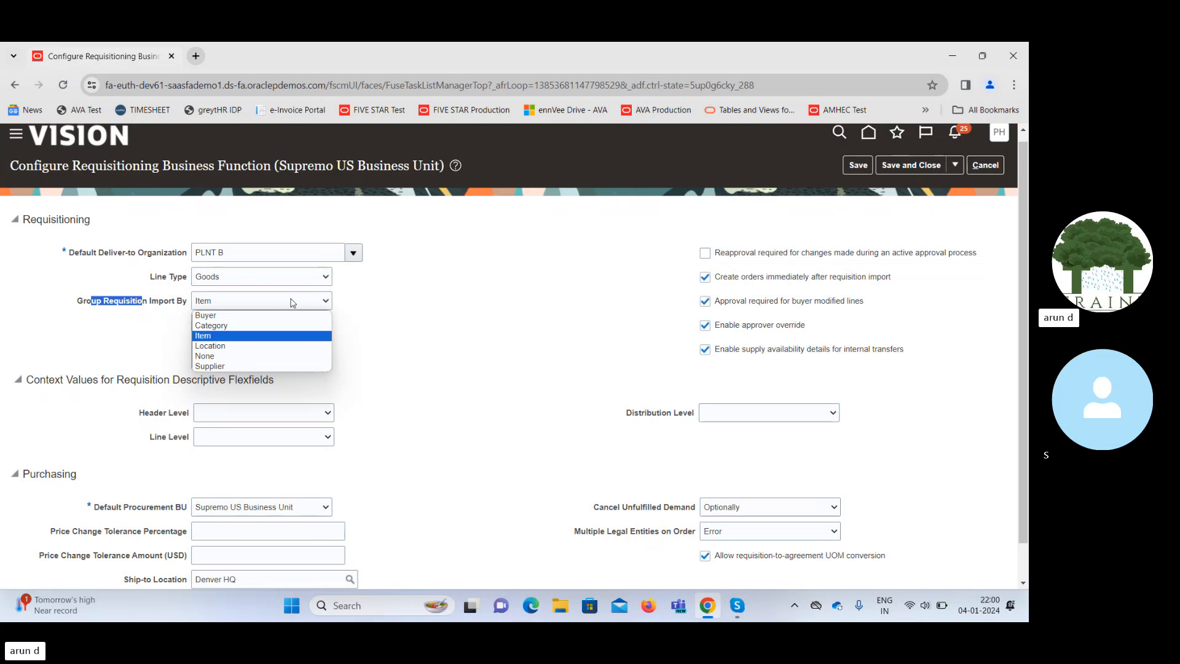
Close the grouping list, leaving requisition imports grouped by Item.
{"action": "left_click", "coordinate": [423, 302]}
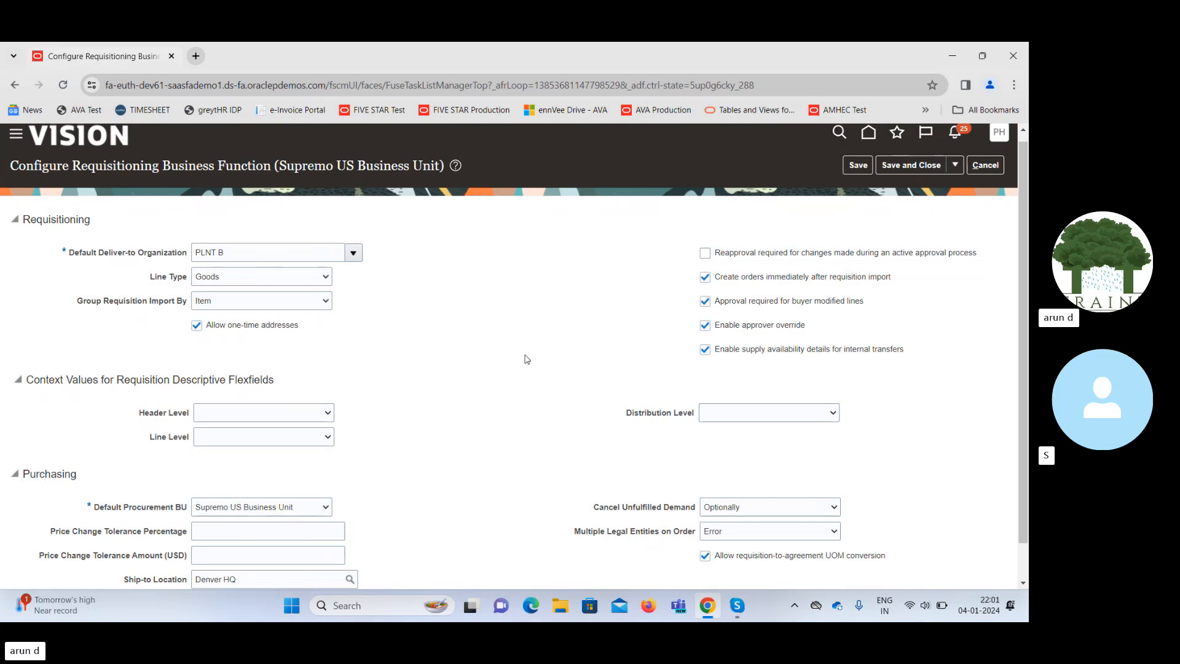
{"action": "left_click", "coordinate": [282, 417]}
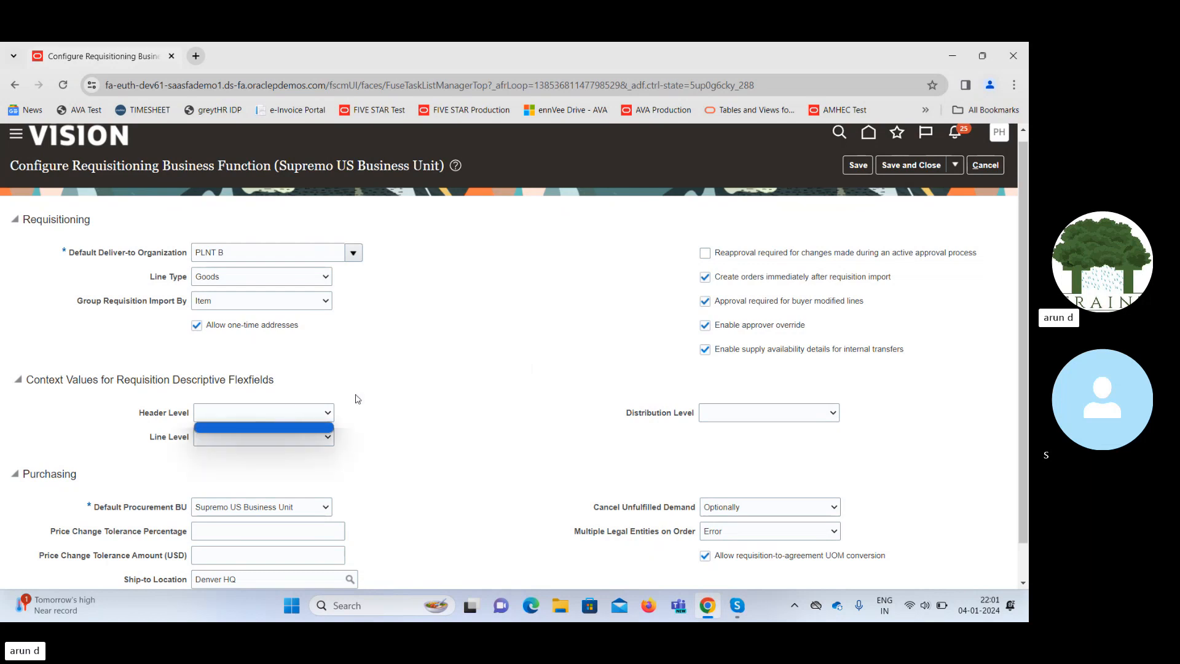
{"action": "left_click", "coordinate": [503, 398]}
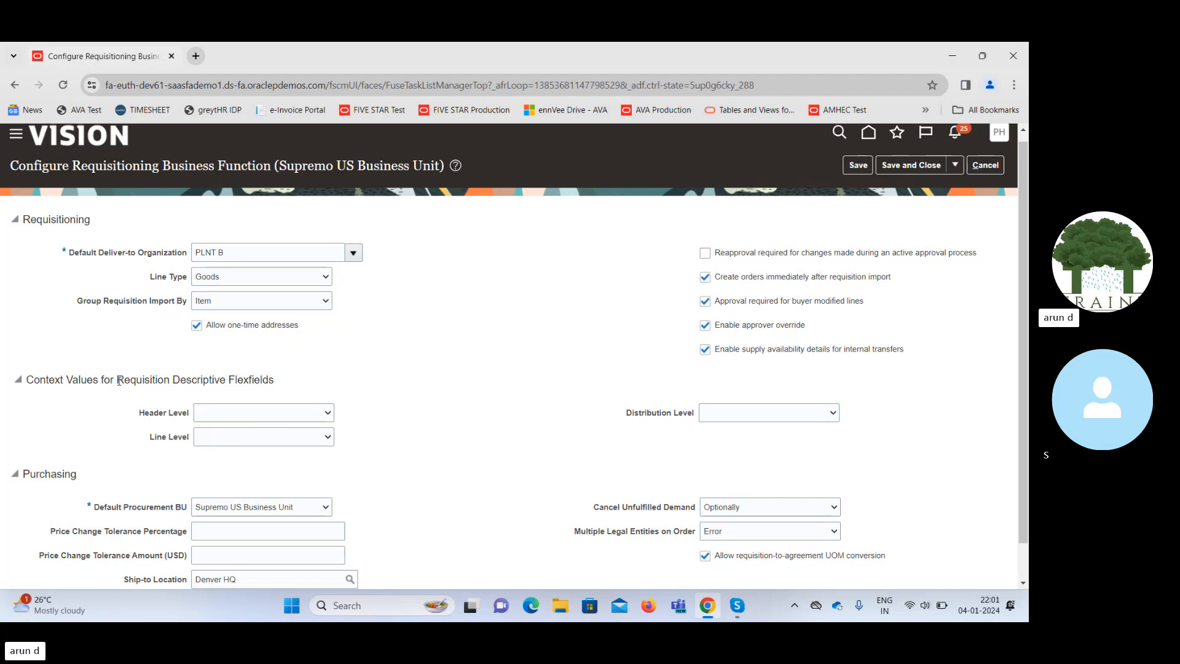
{"action": "left_click_drag", "start_coordinate": [116, 379], "coordinate": [170, 391]}
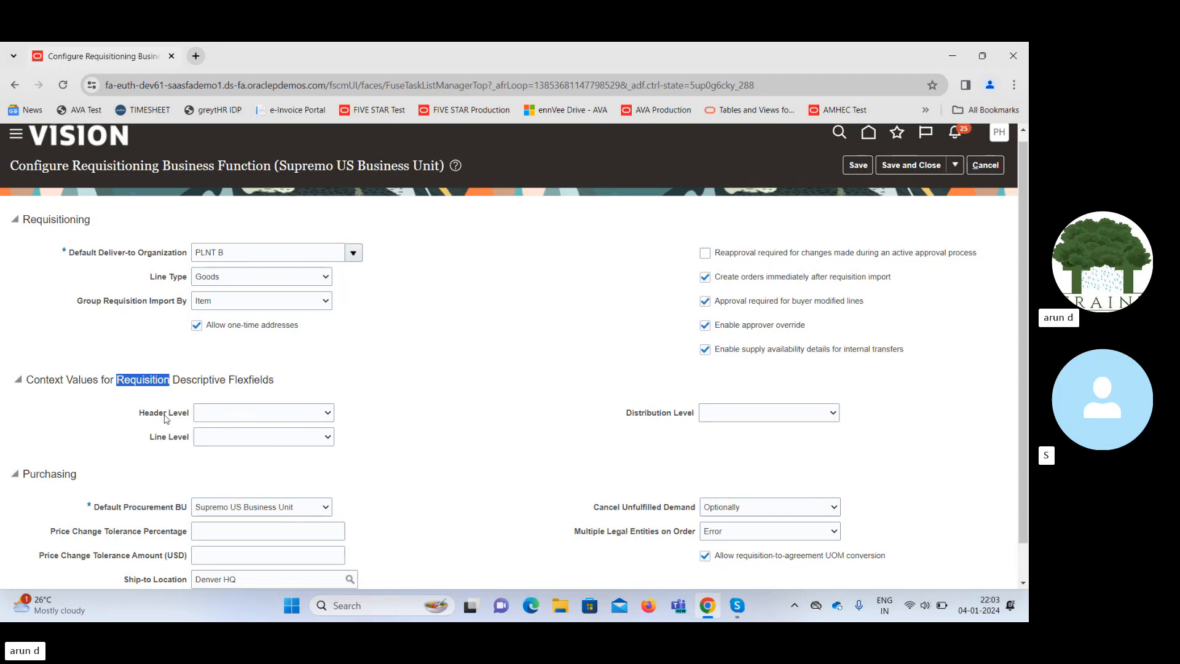
{"action": "left_click_drag", "start_coordinate": [141, 419], "coordinate": [188, 417]}
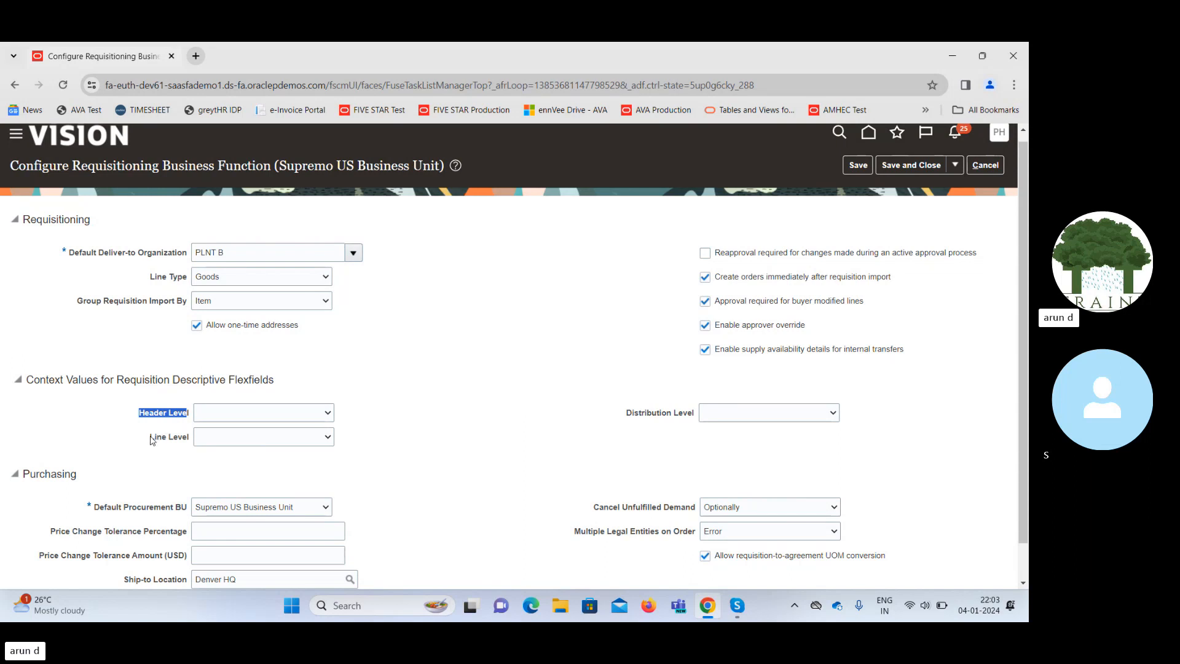
{"action": "left_click_drag", "start_coordinate": [150, 439], "coordinate": [197, 435]}
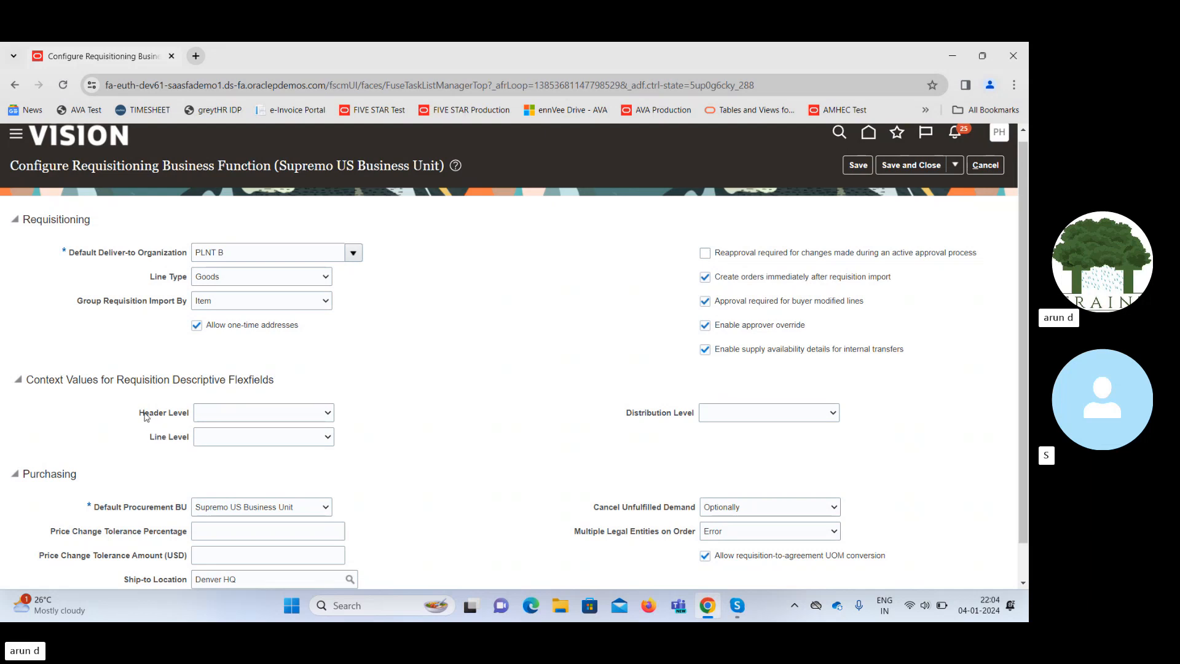
{"action": "left_click_drag", "start_coordinate": [145, 413], "coordinate": [314, 409]}
{"action": "left_click", "coordinate": [548, 425]}
Scroll through the Supremo US requisitioning settings to check the deliver-to, line type and approval options.
{"action": "scroll", "coordinate": [627, 538], "scroll_direction": "down", "scroll_amount": 1}
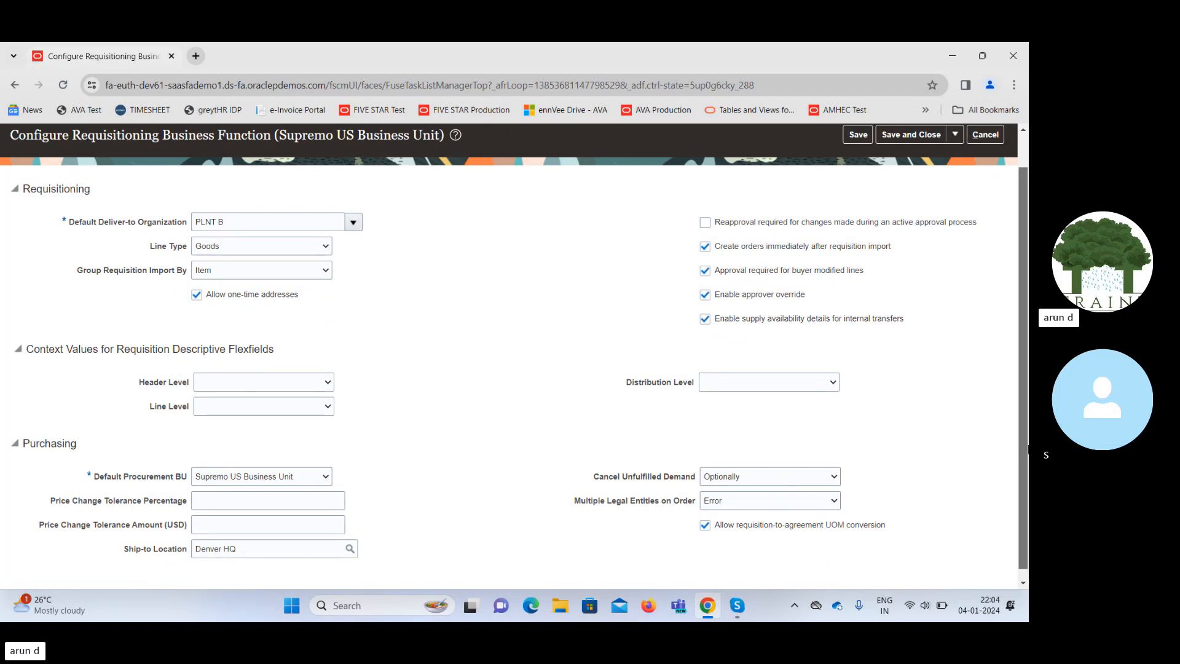
{"action": "scroll", "coordinate": [1017, 449], "scroll_direction": "up", "scroll_amount": 1}
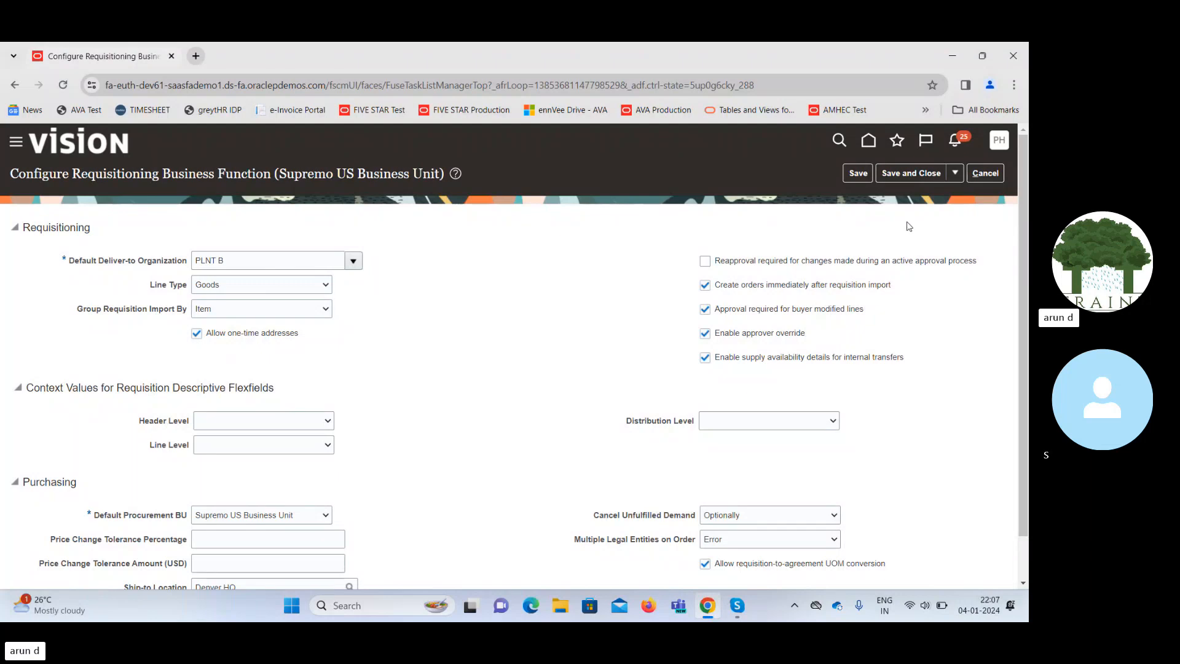
Save the Supremo US requisitioning settings and go to Manage Requisition Approvals under Approval Management.
{"action": "left_click", "coordinate": [922, 175]}
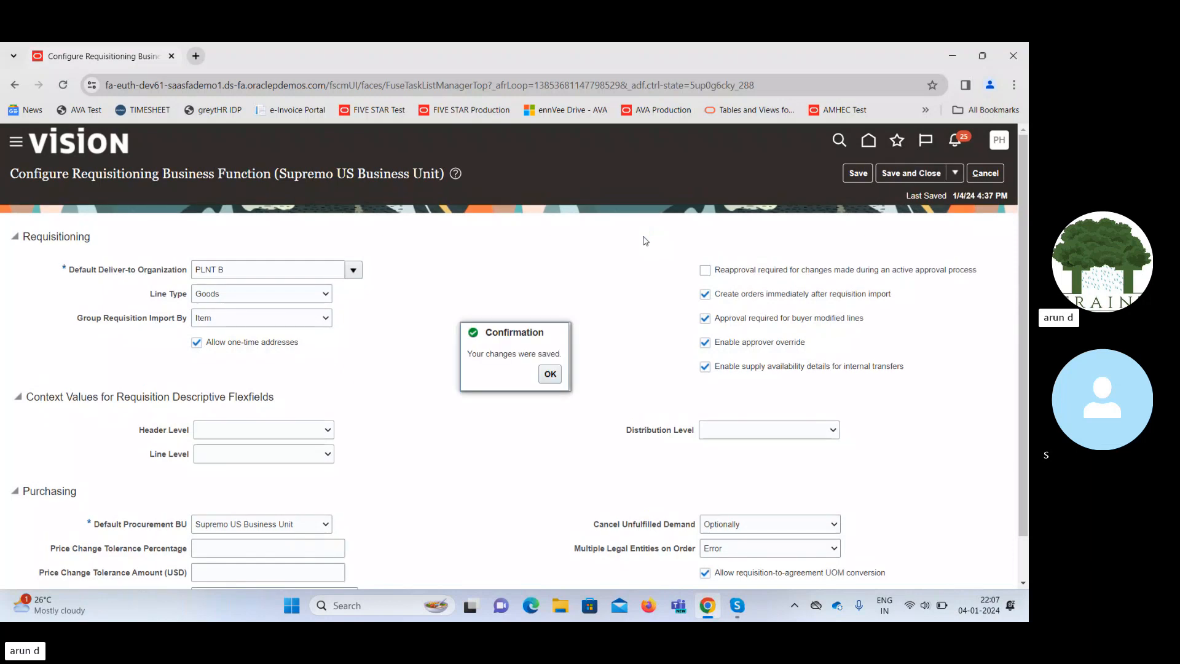
{"action": "left_click", "coordinate": [550, 374]}
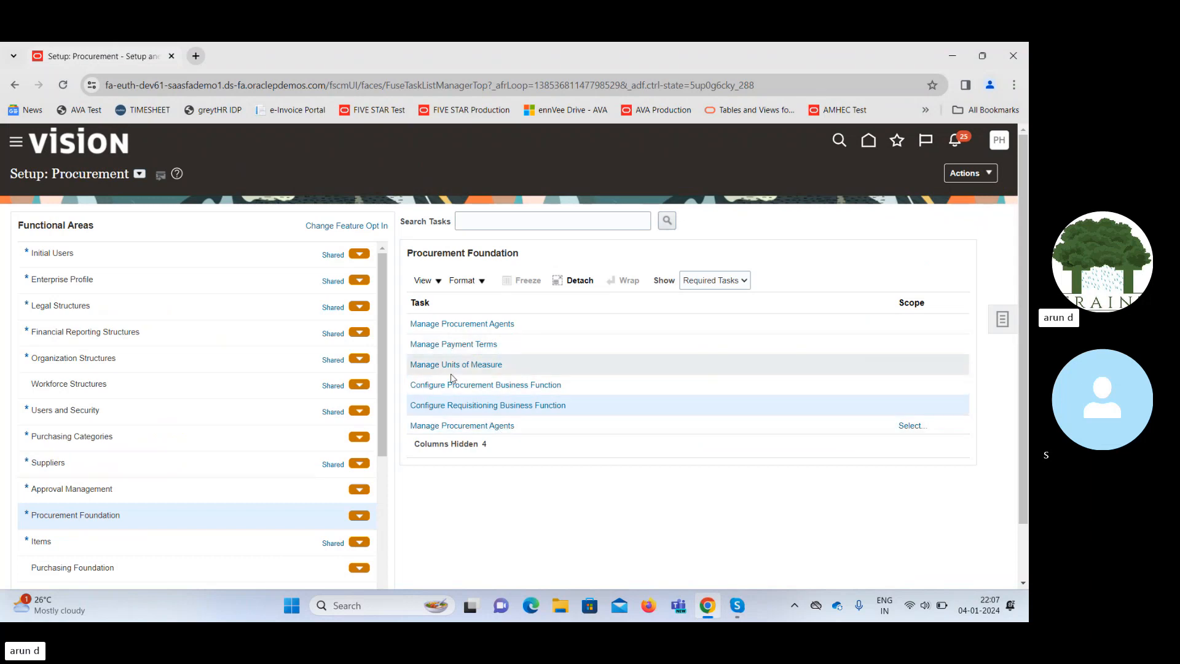
{"action": "left_click", "coordinate": [163, 487]}
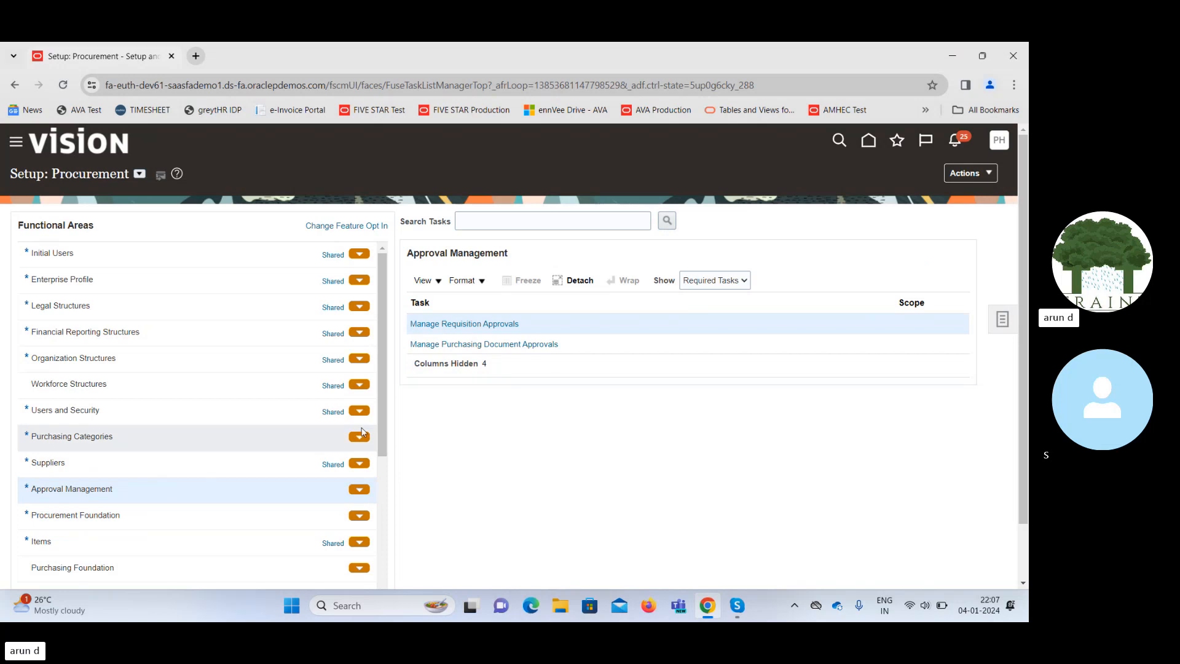
{"action": "left_click", "coordinate": [481, 324]}
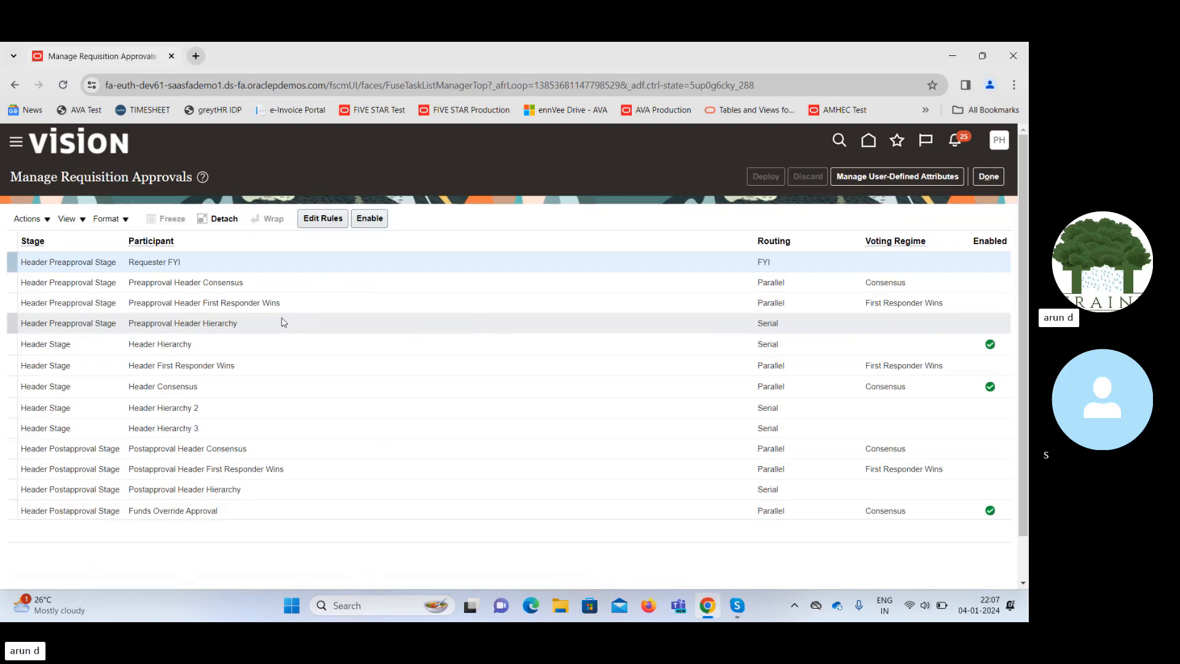
Select the Preapproval Header Consensus participant and open its approval rules.
{"action": "left_click", "coordinate": [293, 285]}
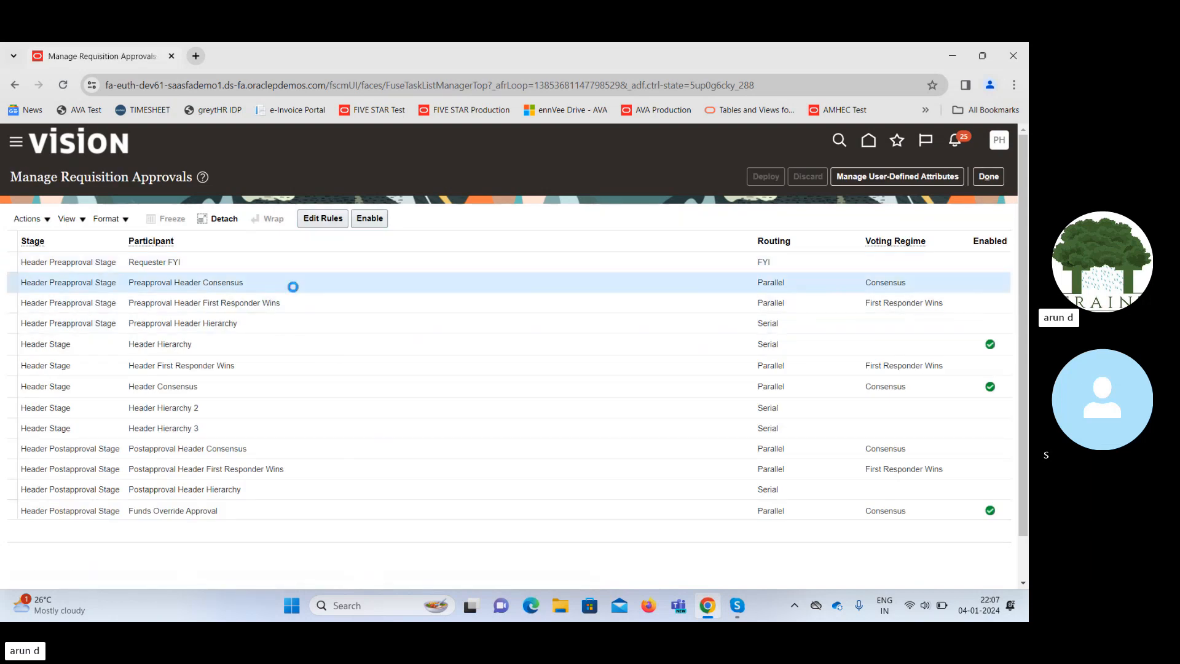
{"action": "left_click", "coordinate": [320, 220]}
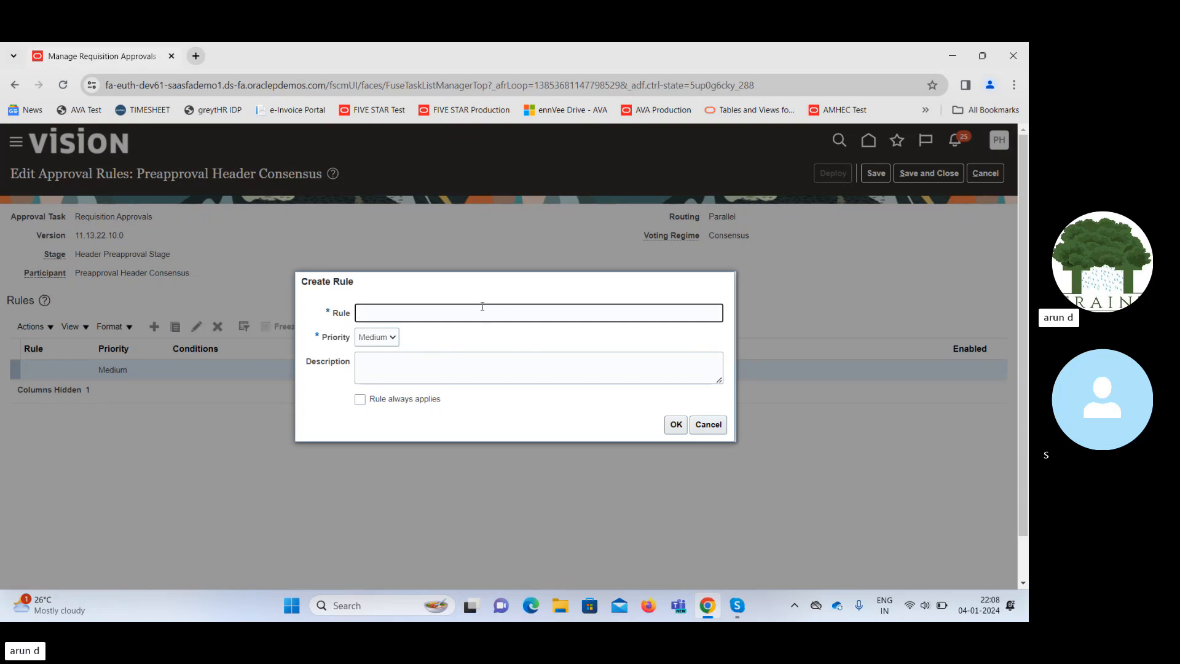
Create the REQ Approval rule with Medium priority and start adding a condition.
{"action": "type", "text": "RE"}
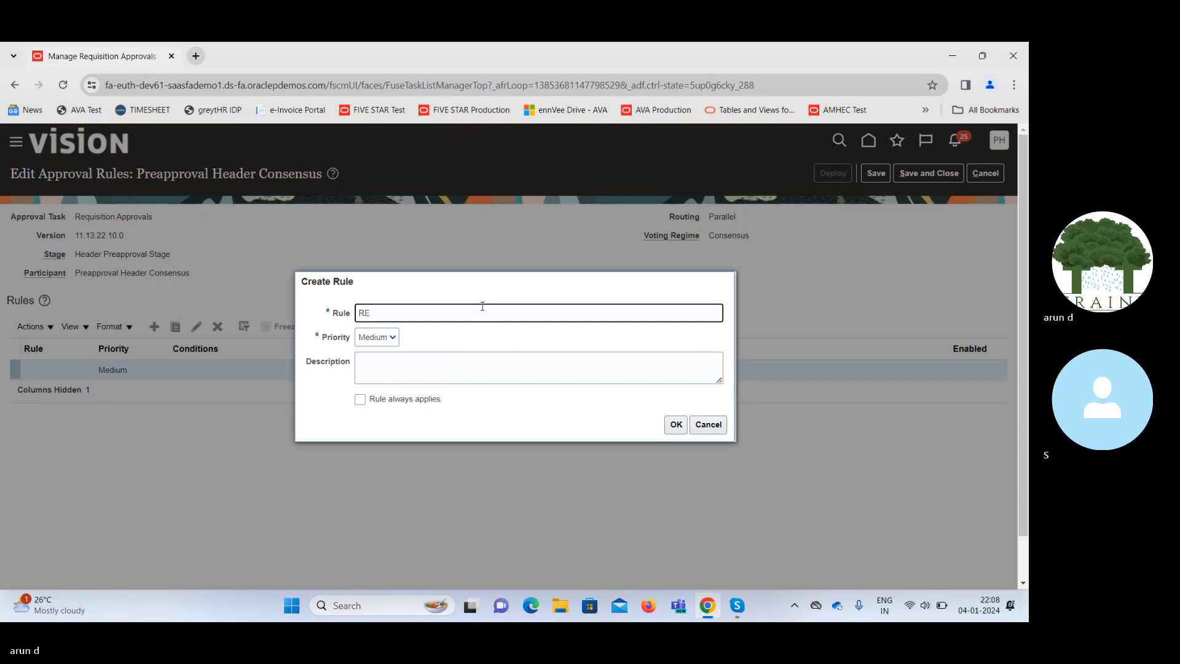
{"action": "type", "text": "Q Approval"}
{"action": "key", "text": "Tab"}
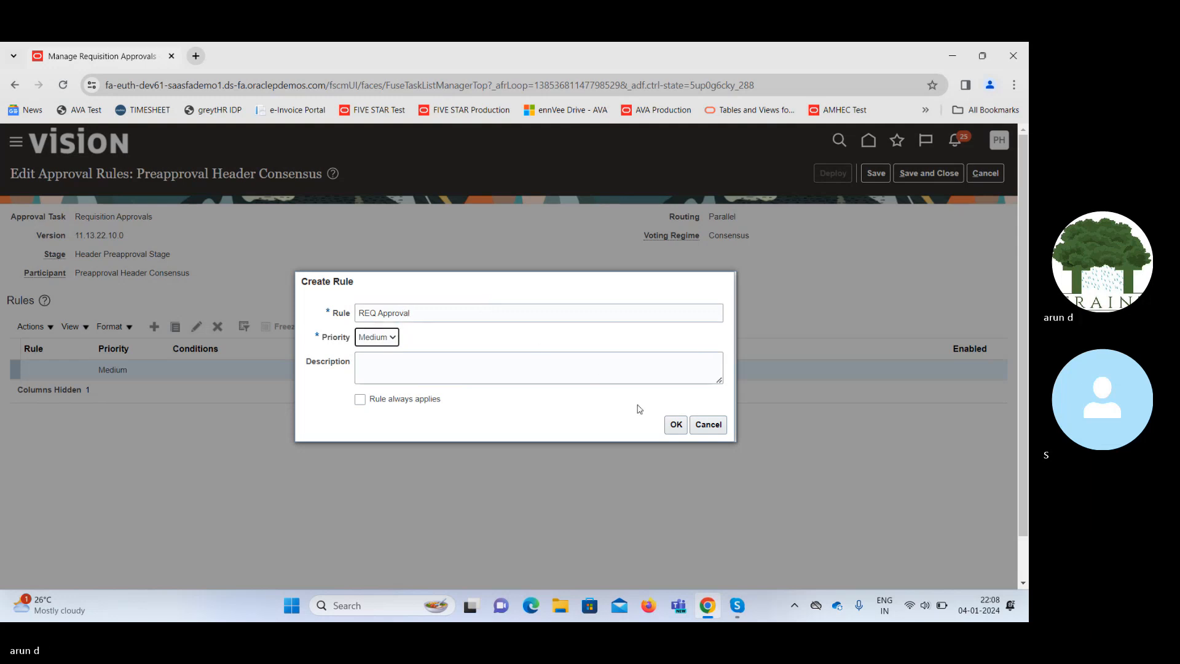
{"action": "left_click", "coordinate": [675, 424]}
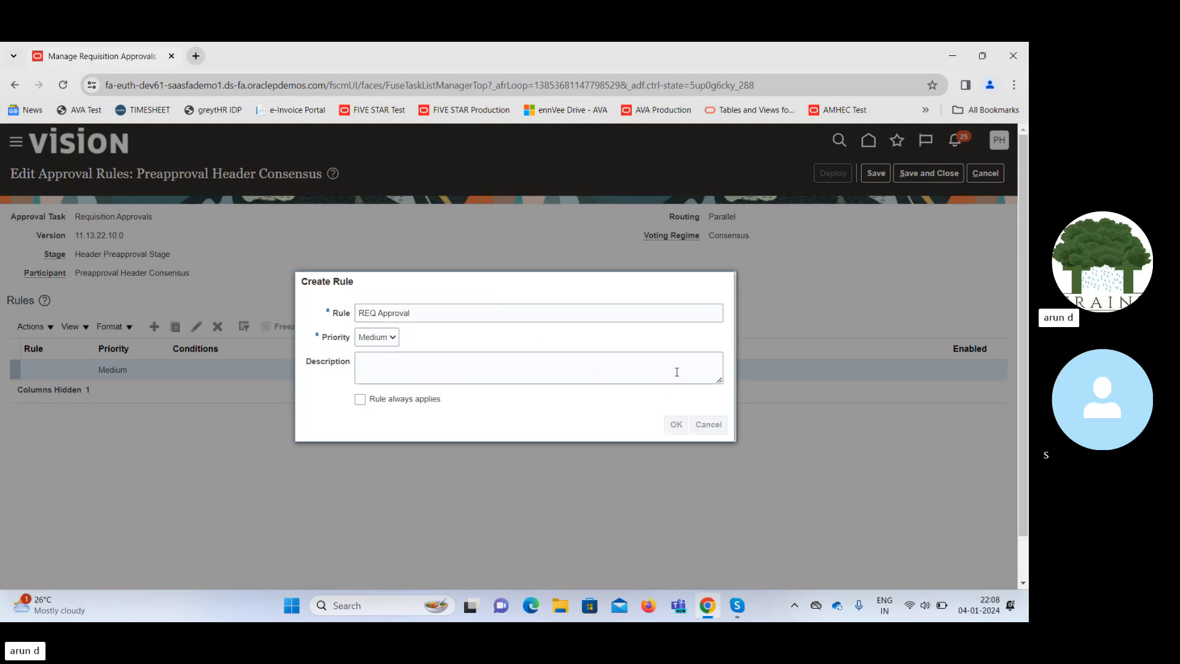
{"action": "scroll", "coordinate": [1026, 248], "scroll_direction": "down", "scroll_amount": 1}
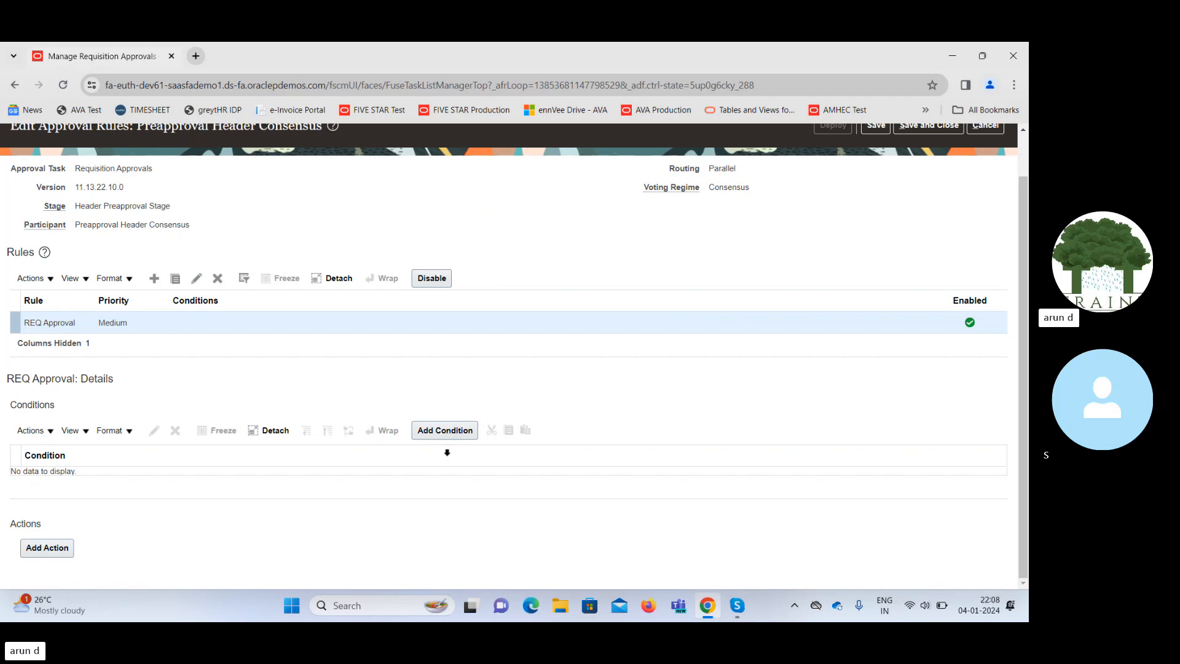
{"action": "left_click", "coordinate": [437, 432]}
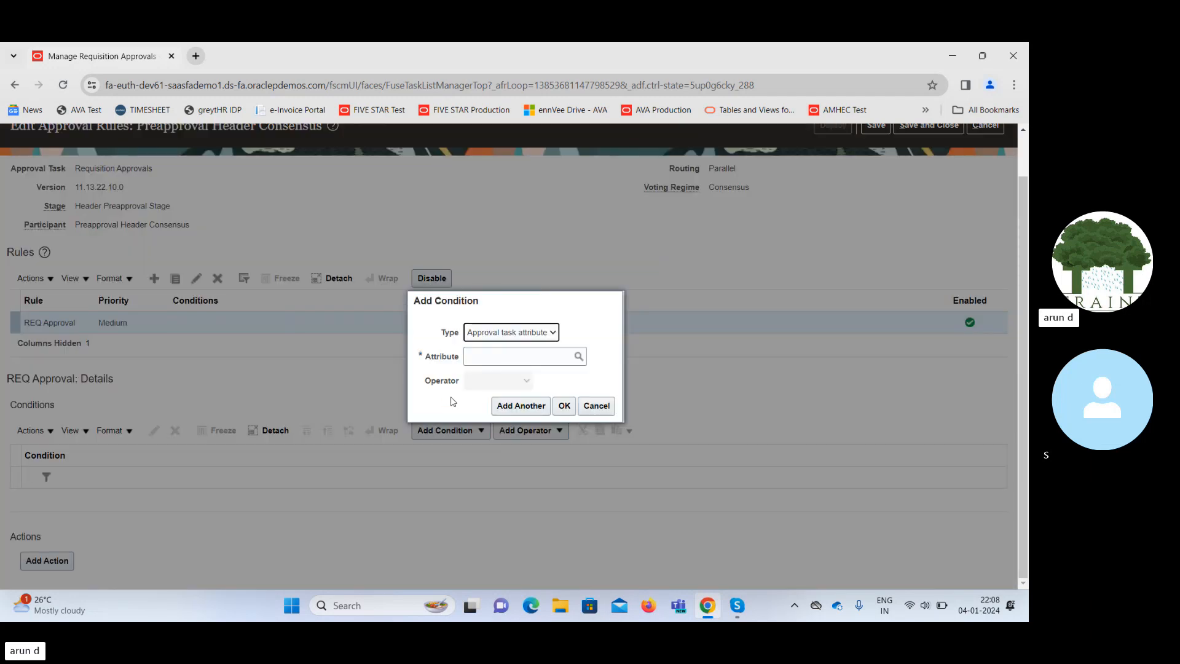
Choose Preparer as the condition attribute from the full attribute list.
{"action": "left_click", "coordinate": [518, 357]}
{"action": "type", "text": "Buye"}
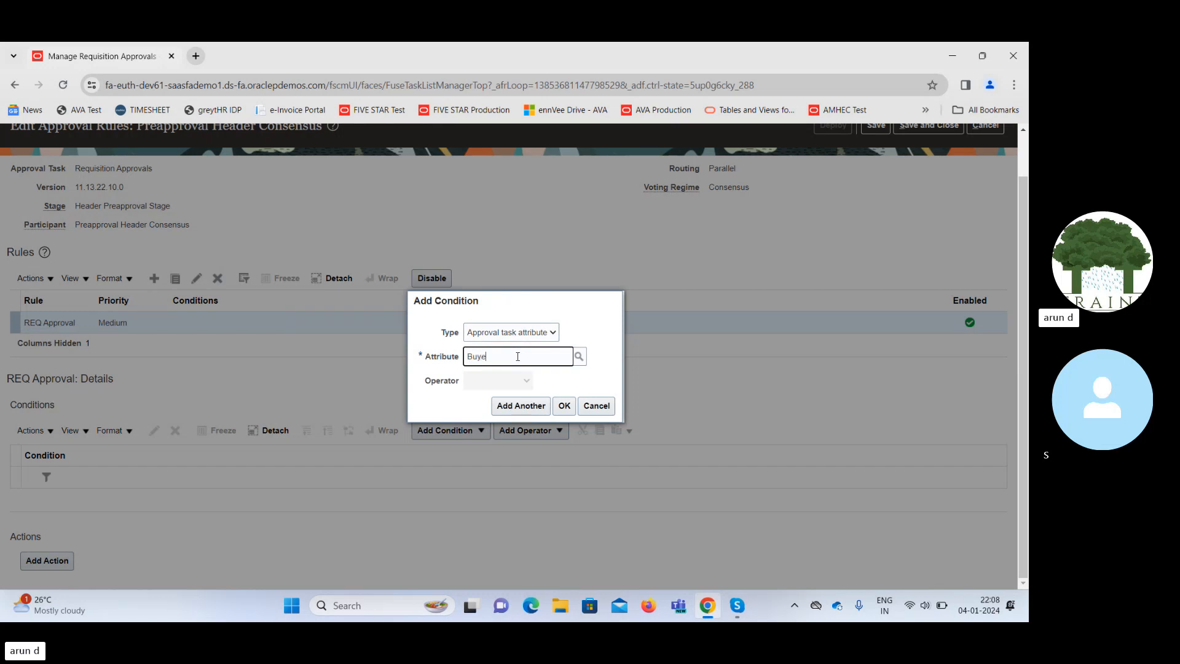
{"action": "key", "text": "Tab"}
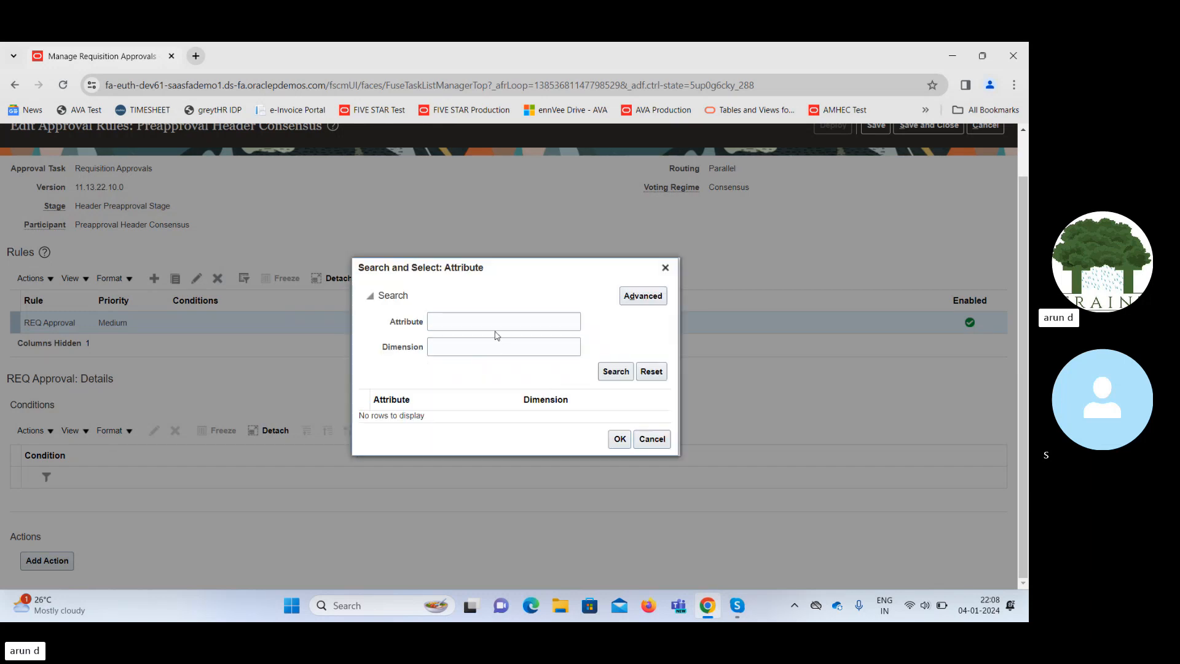
{"action": "left_click", "coordinate": [622, 373]}
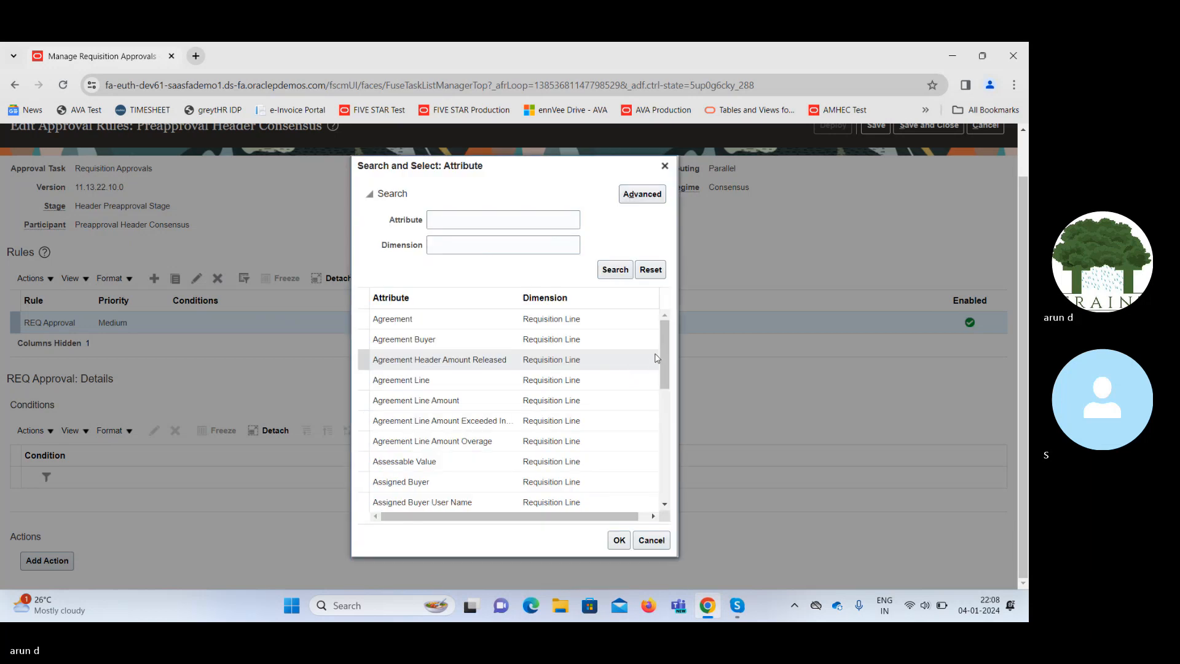
{"action": "left_click_drag", "start_coordinate": [665, 364], "coordinate": [657, 469]}
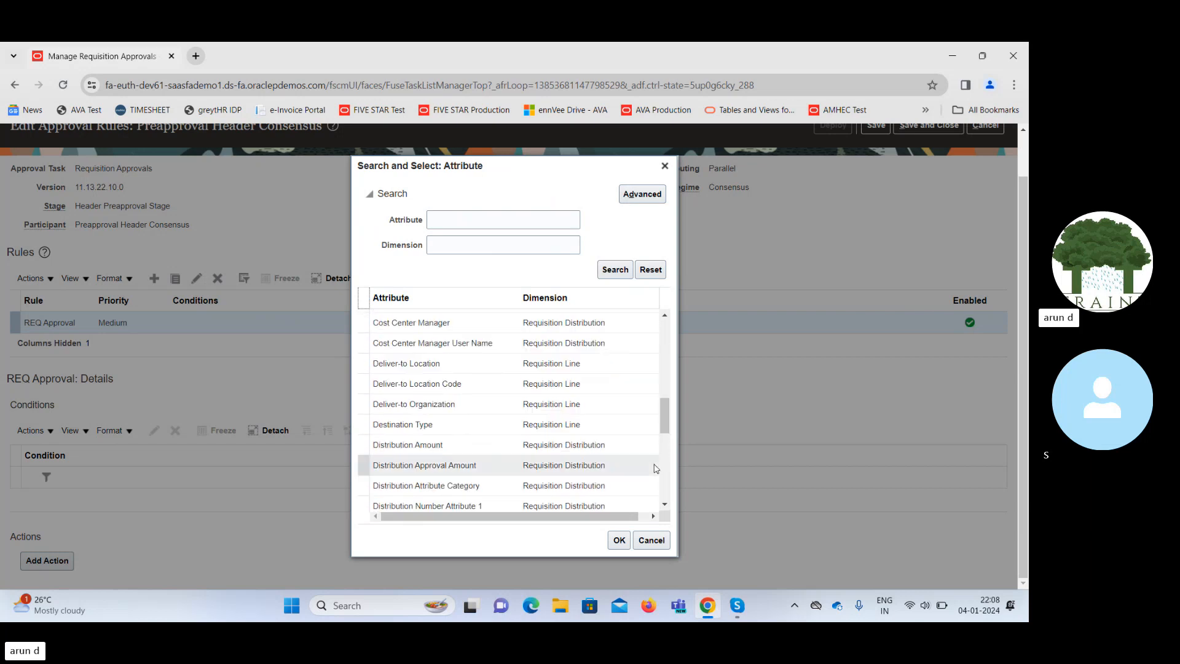
{"action": "left_click_drag", "start_coordinate": [665, 412], "coordinate": [674, 525]}
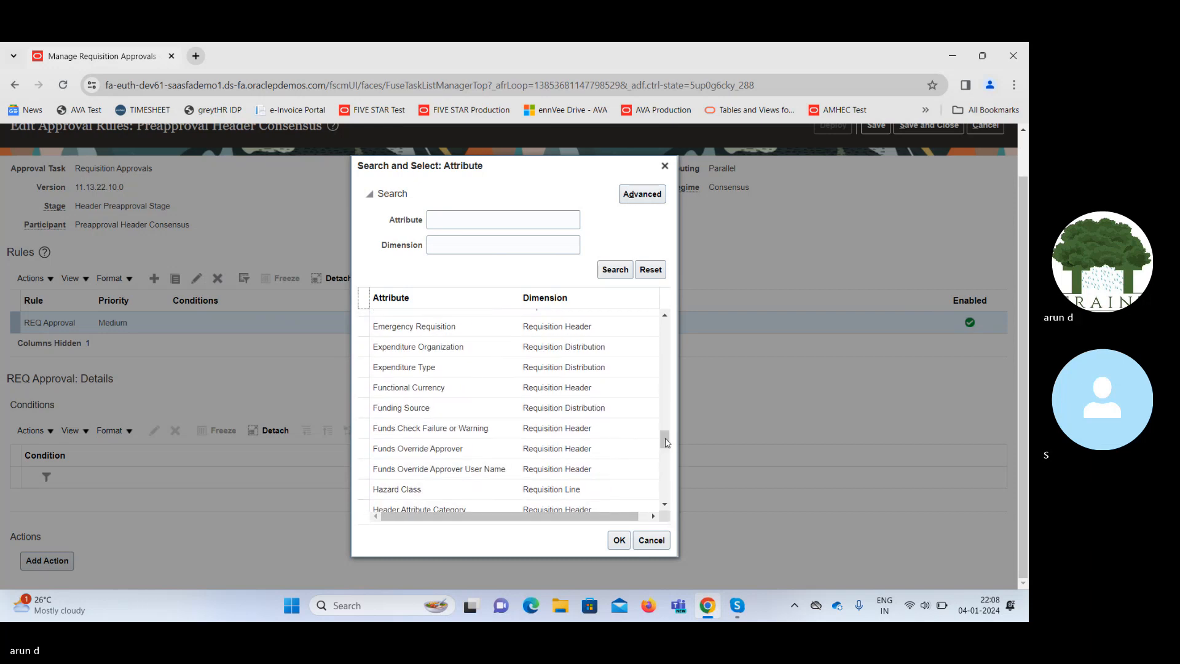
{"action": "left_click_drag", "start_coordinate": [665, 441], "coordinate": [670, 567]}
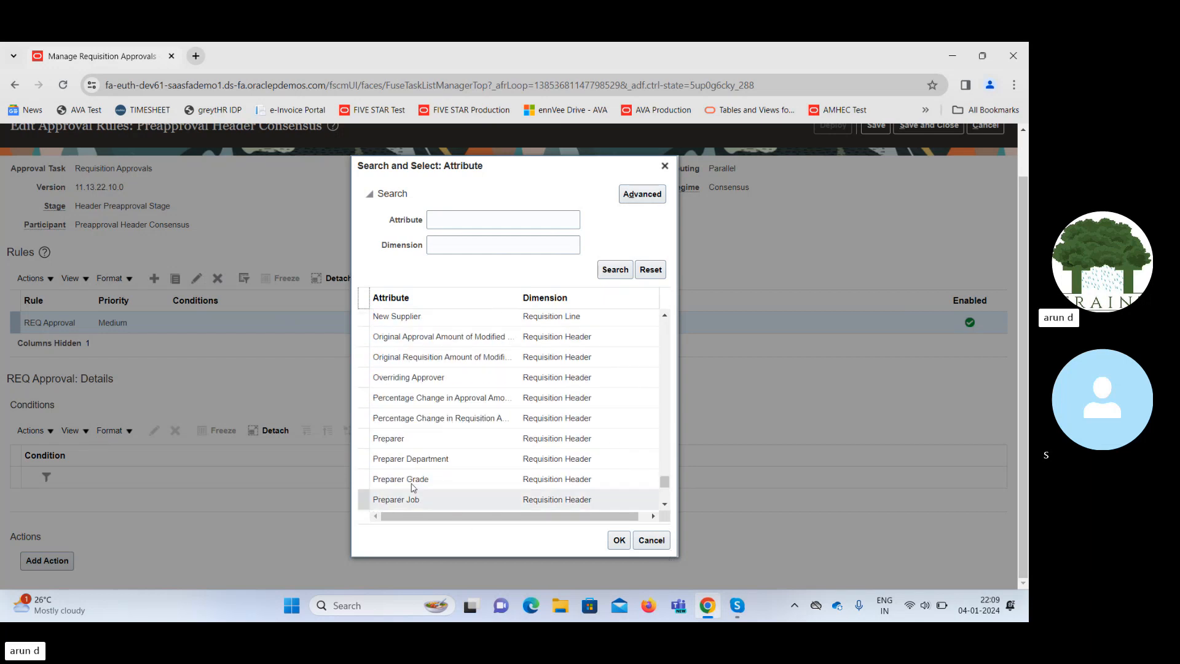
{"action": "left_click", "coordinate": [411, 438]}
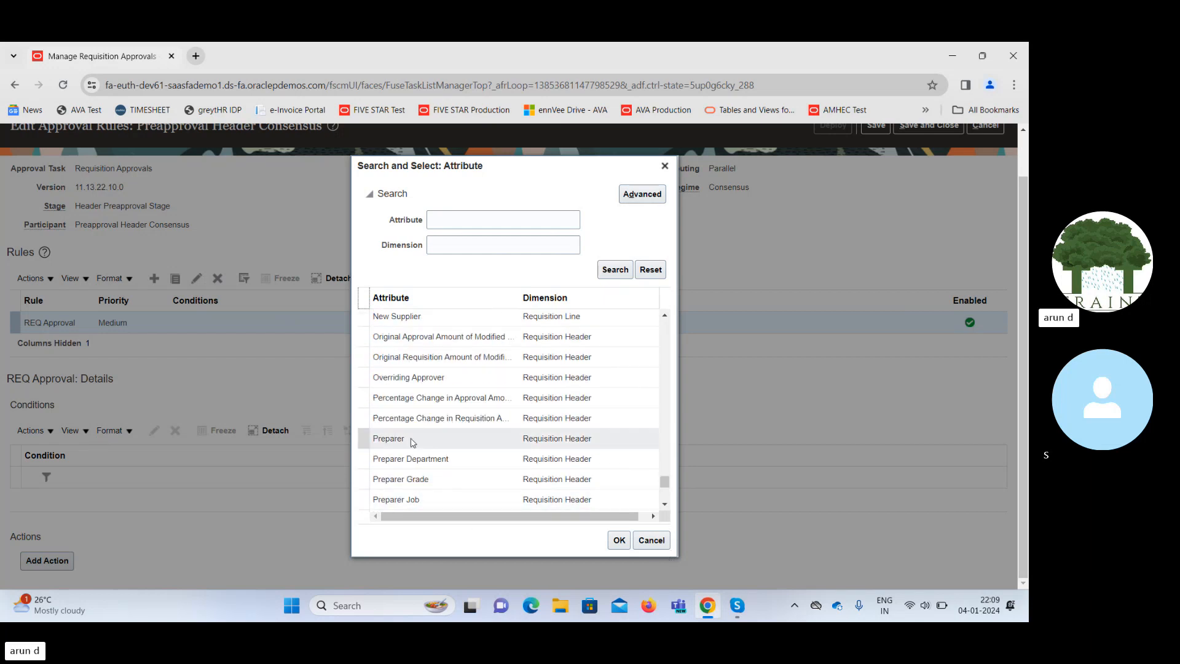
{"action": "left_click", "coordinate": [619, 541]}
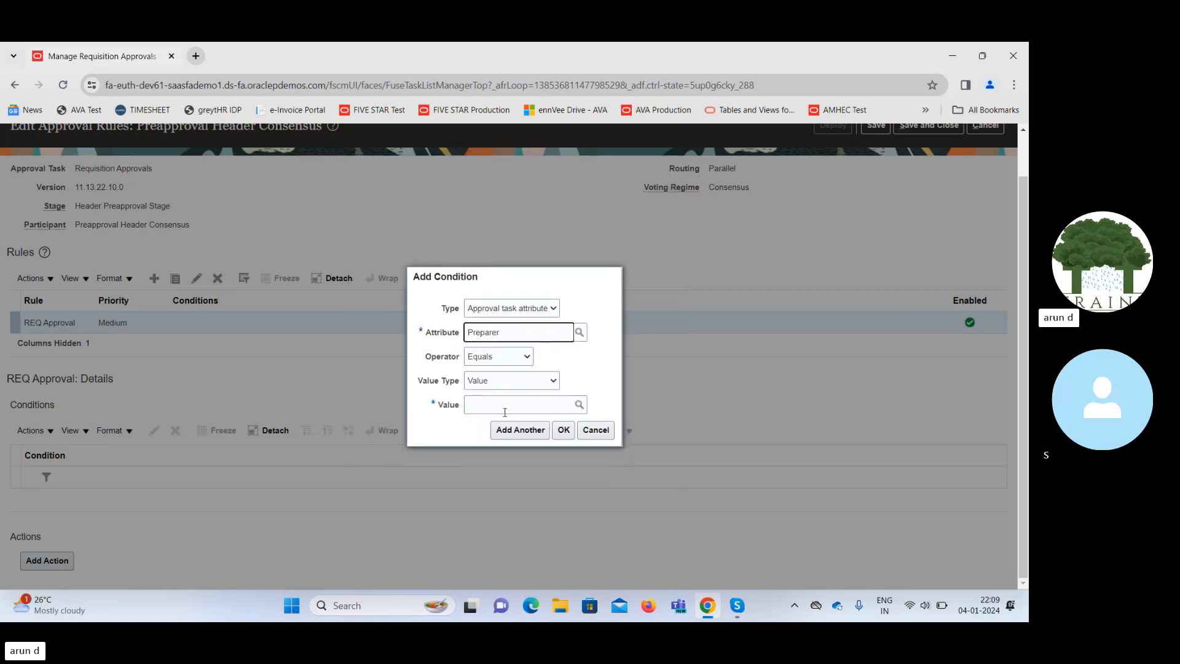
Enter the requester's name as the Preparer value and save the condition.
{"action": "left_click", "coordinate": [570, 406]}
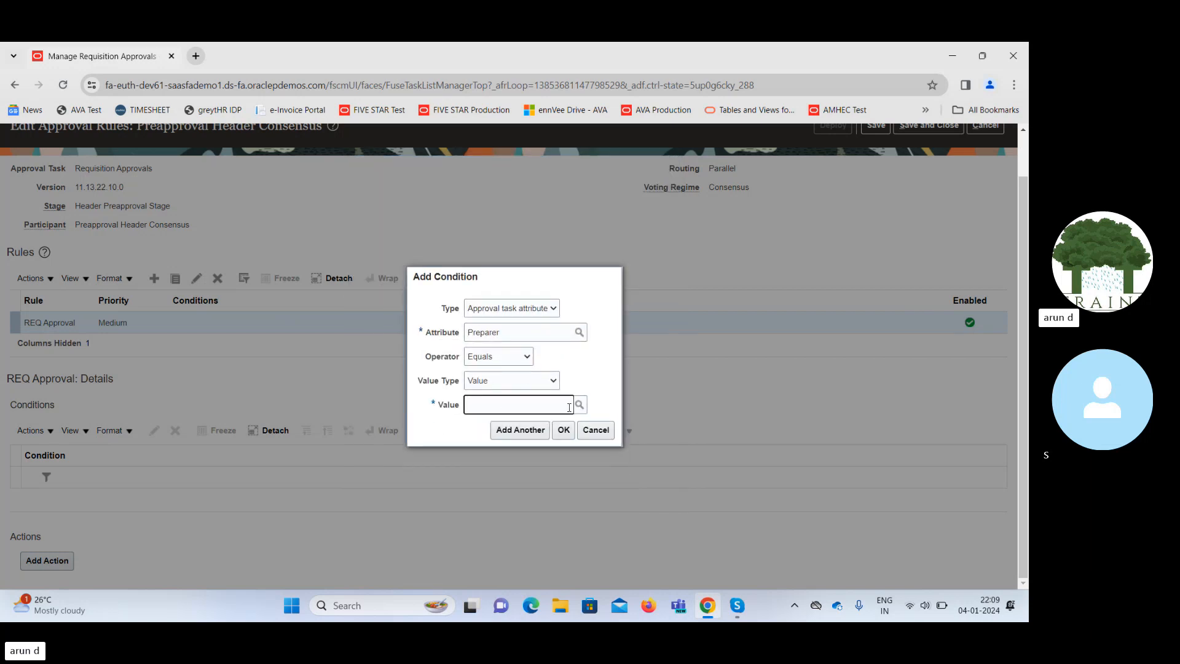
{"action": "type", "text": "han"}
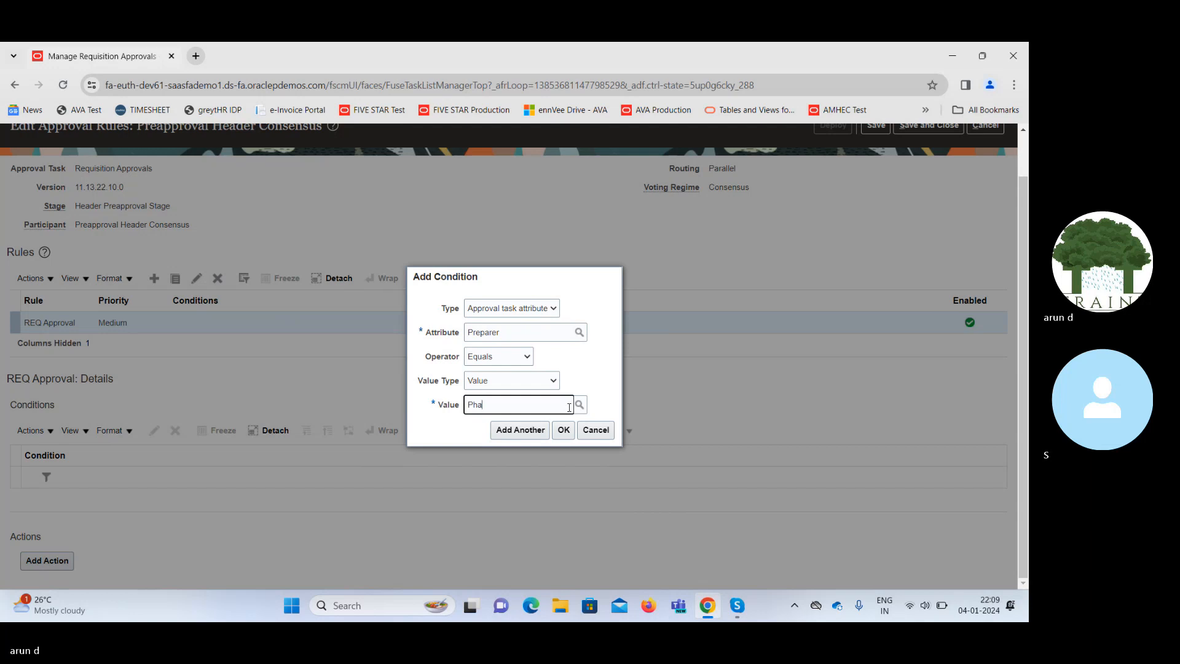
{"action": "type", "text": "i"}
{"action": "left_click", "coordinate": [563, 430]}
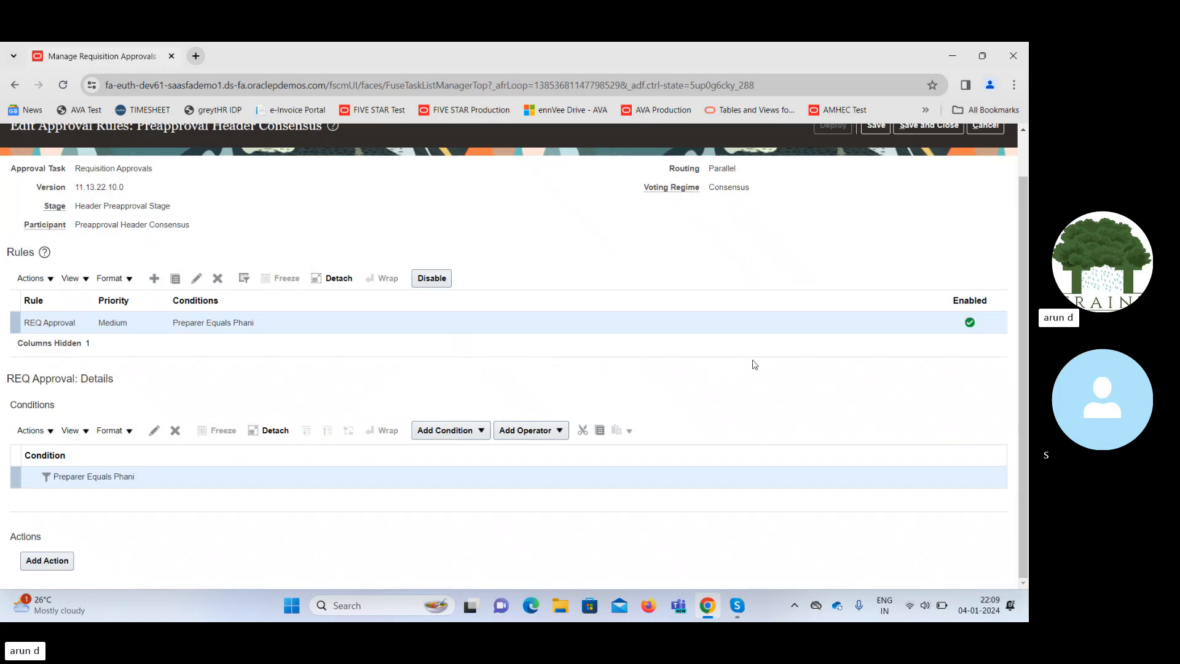
{"action": "scroll", "coordinate": [1026, 172], "scroll_direction": "up", "scroll_amount": 2}
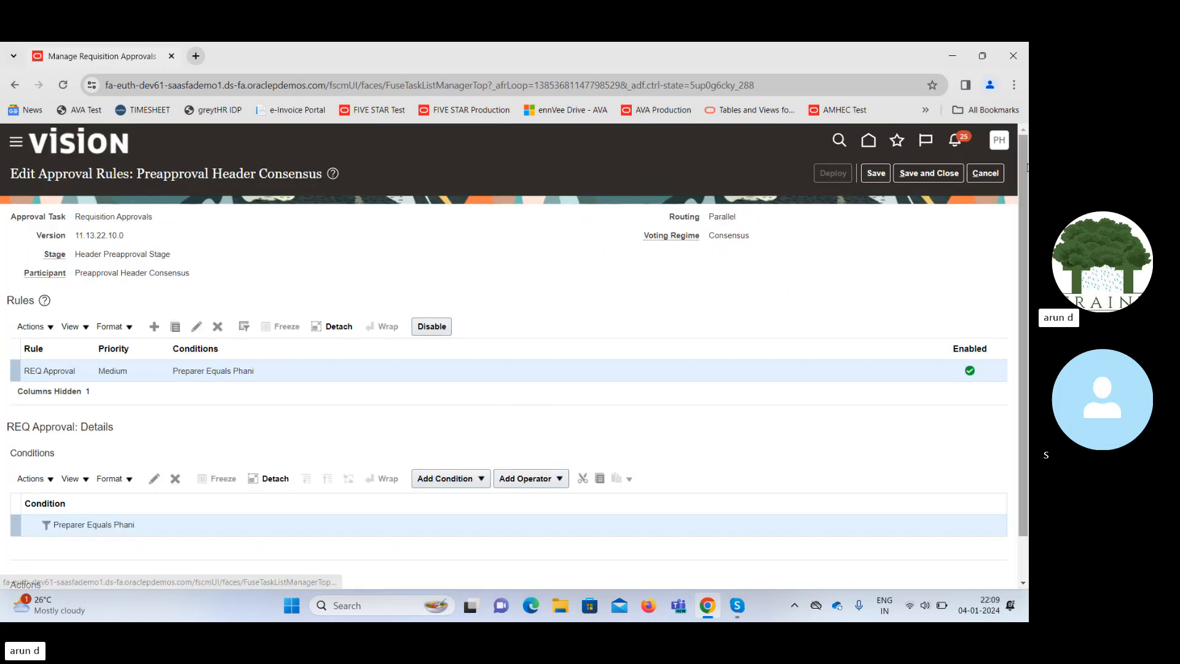
{"action": "scroll", "coordinate": [972, 453], "scroll_direction": "down", "scroll_amount": 2}
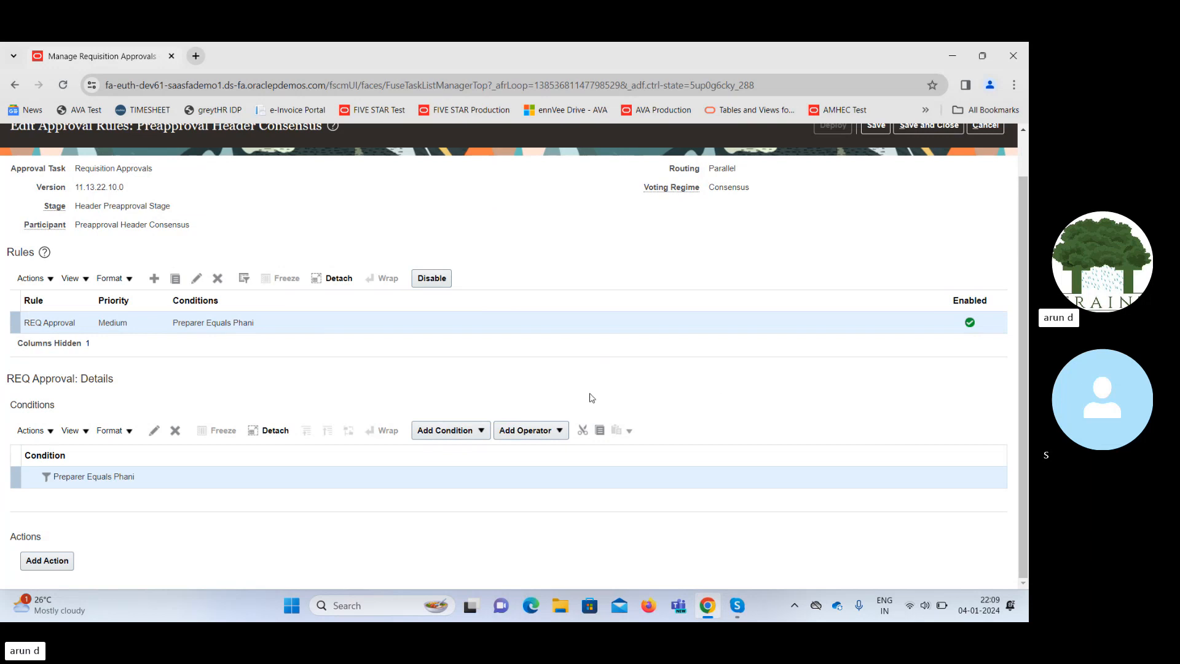
Add a new condition below the Preparer one, initially getting Document Fiscal Classification as attribute.
{"action": "left_click", "coordinate": [470, 430]}
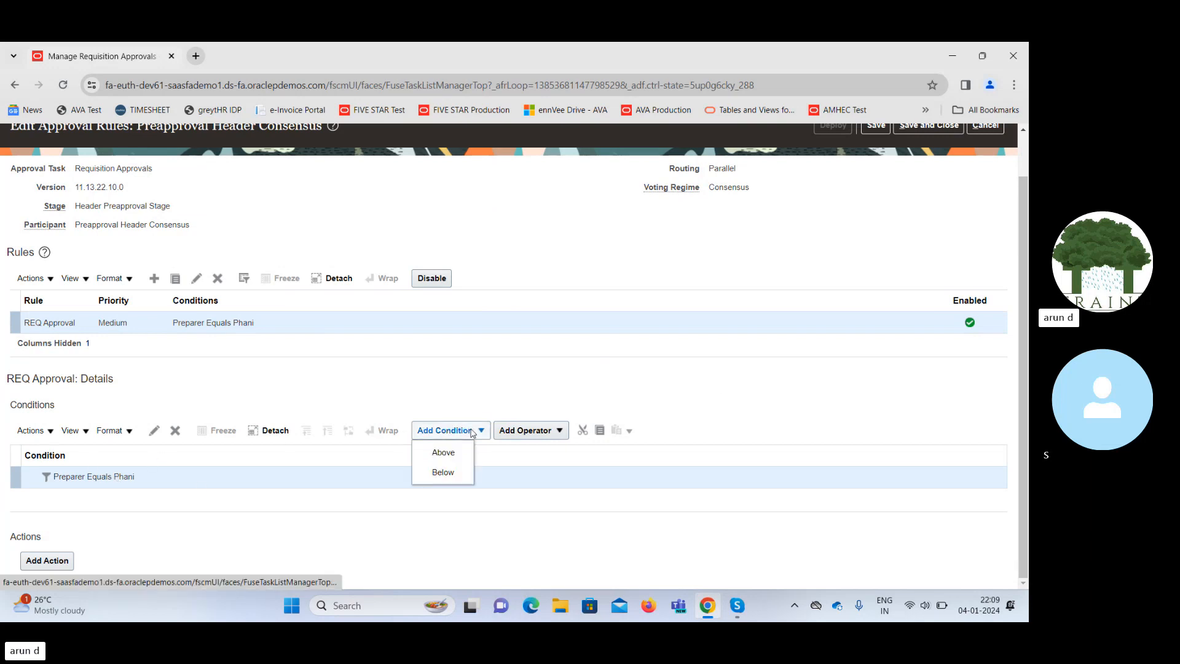
{"action": "left_click", "coordinate": [443, 472]}
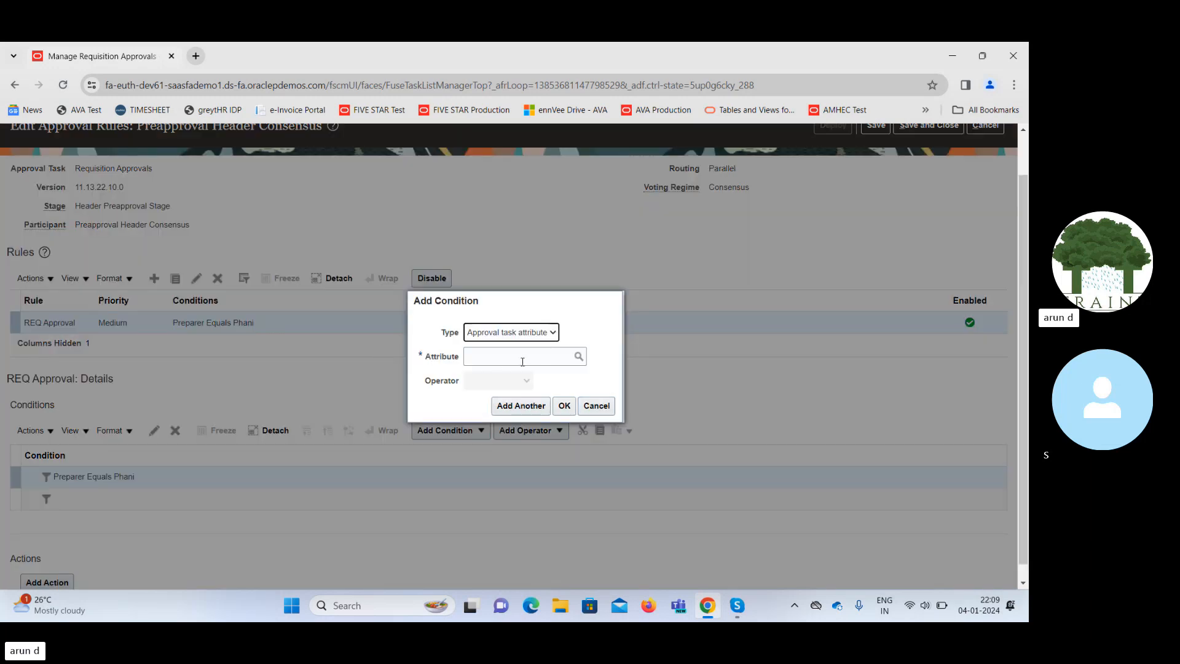
{"action": "left_click", "coordinate": [549, 352]}
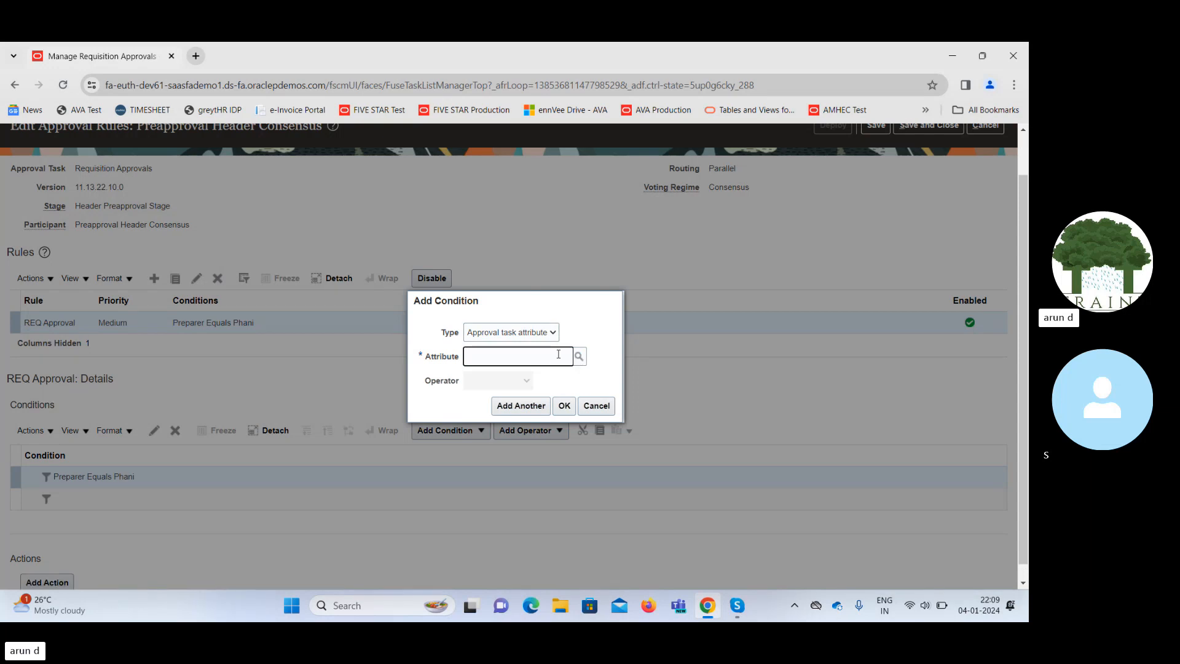
{"action": "type", "text": "Docu"}
{"action": "key", "text": "Tab"}
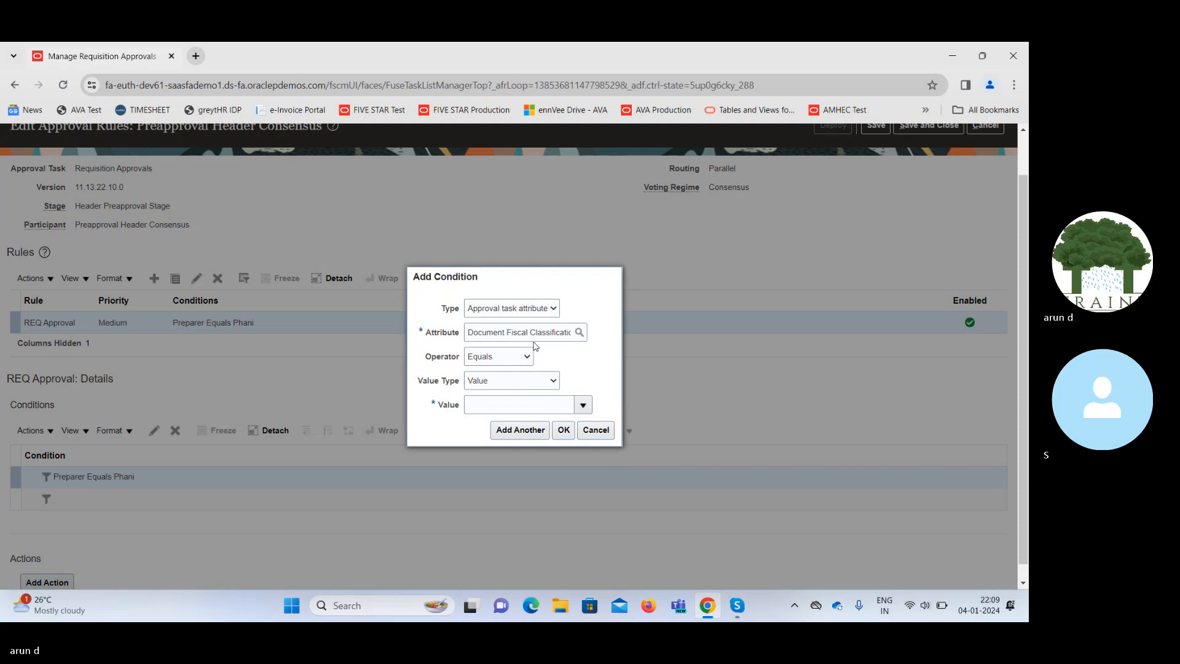
Clear the attribute search, list all attributes, and select Item Category Name.
{"action": "left_click", "coordinate": [580, 333]}
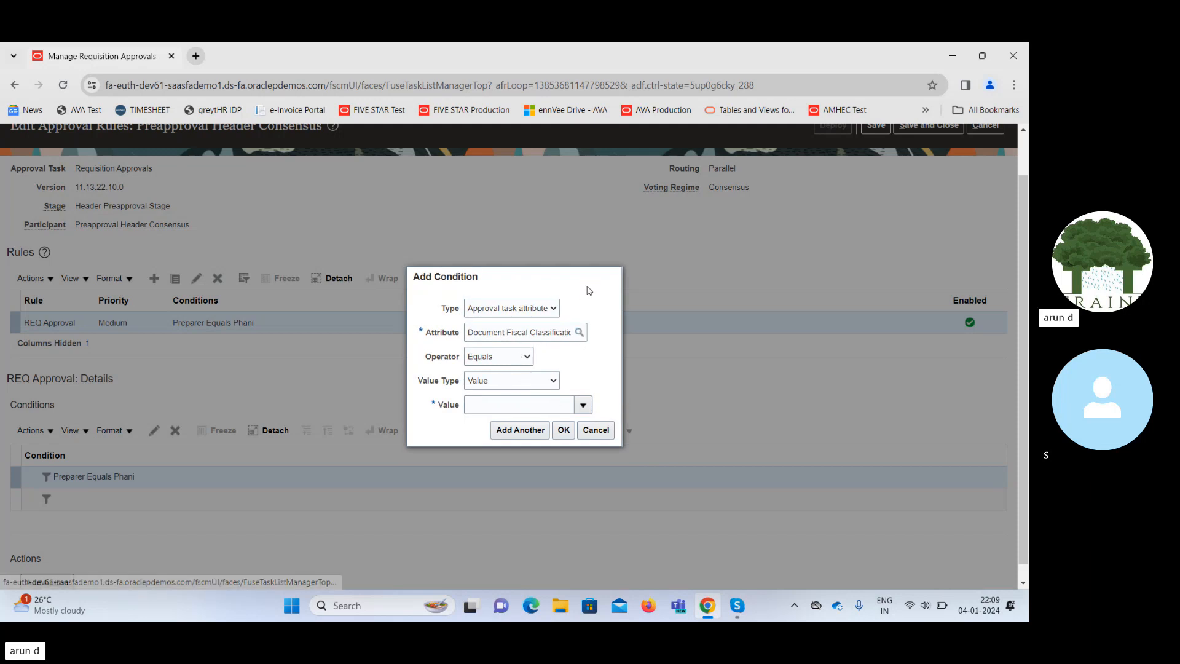
{"action": "triple_click", "coordinate": [567, 319]}
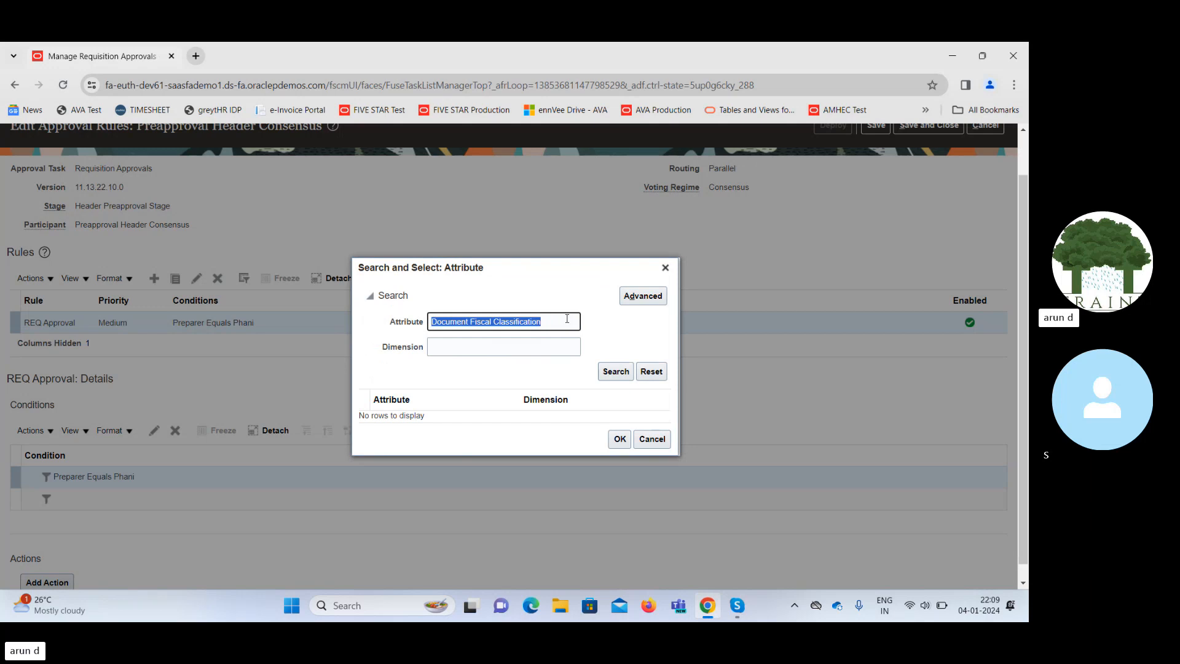
{"action": "key", "text": "BackSpace"}
{"action": "key", "text": "Return"}
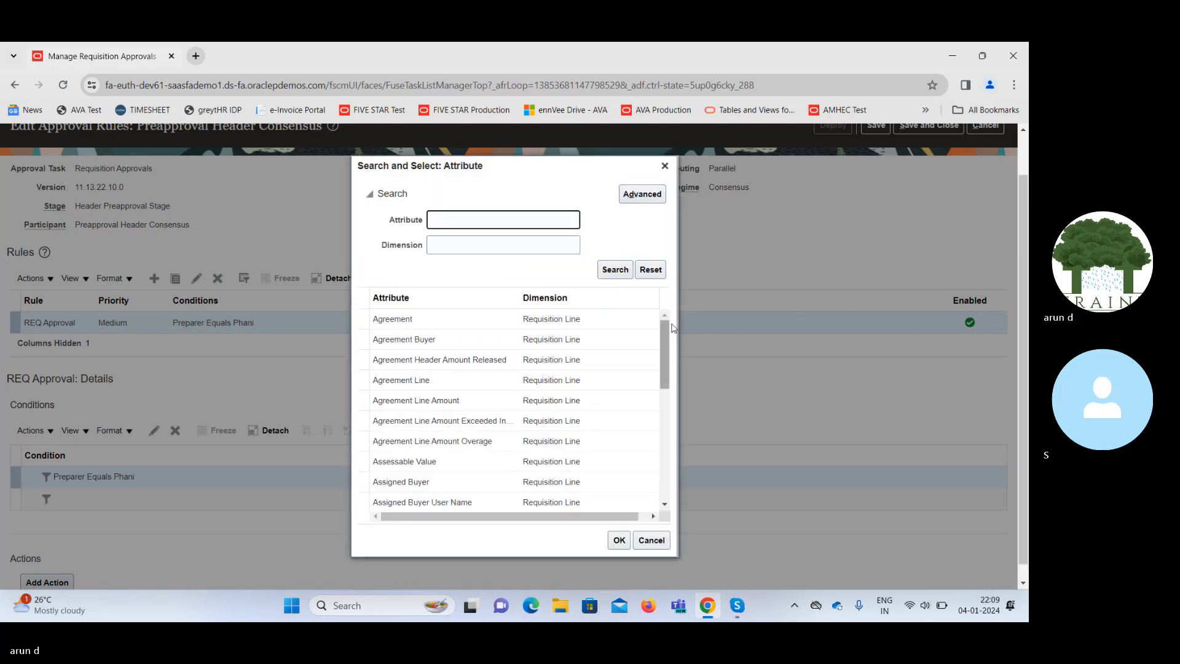
{"action": "left_click_drag", "start_coordinate": [668, 340], "coordinate": [680, 515]}
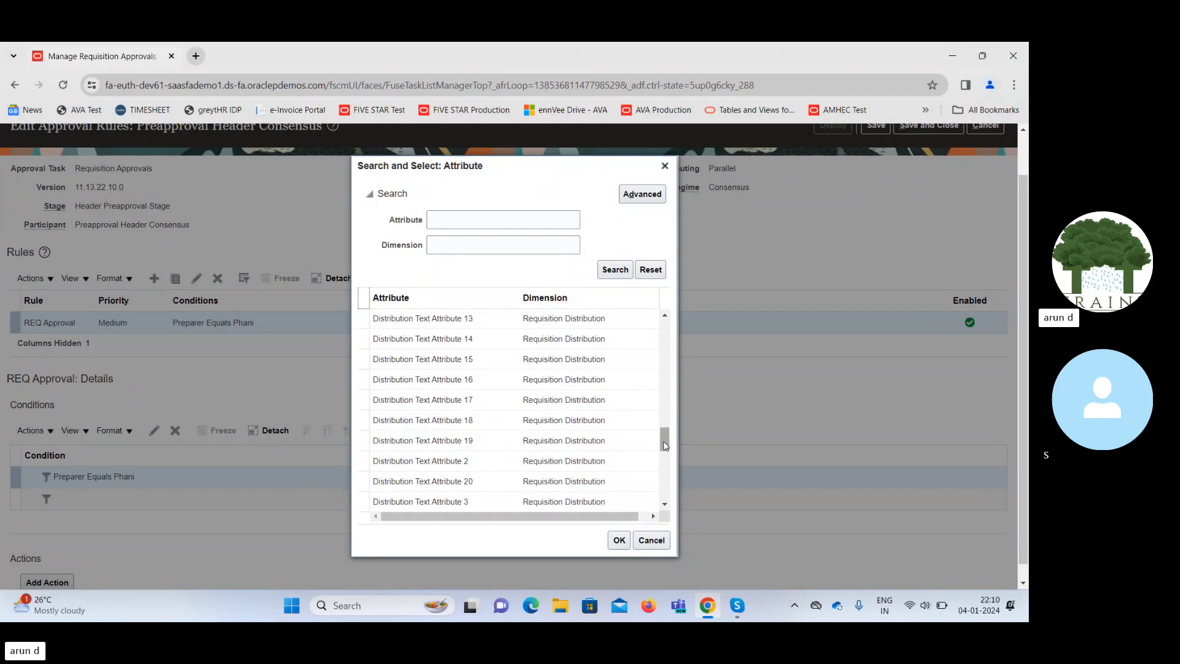
{"action": "left_click_drag", "start_coordinate": [667, 442], "coordinate": [679, 501]}
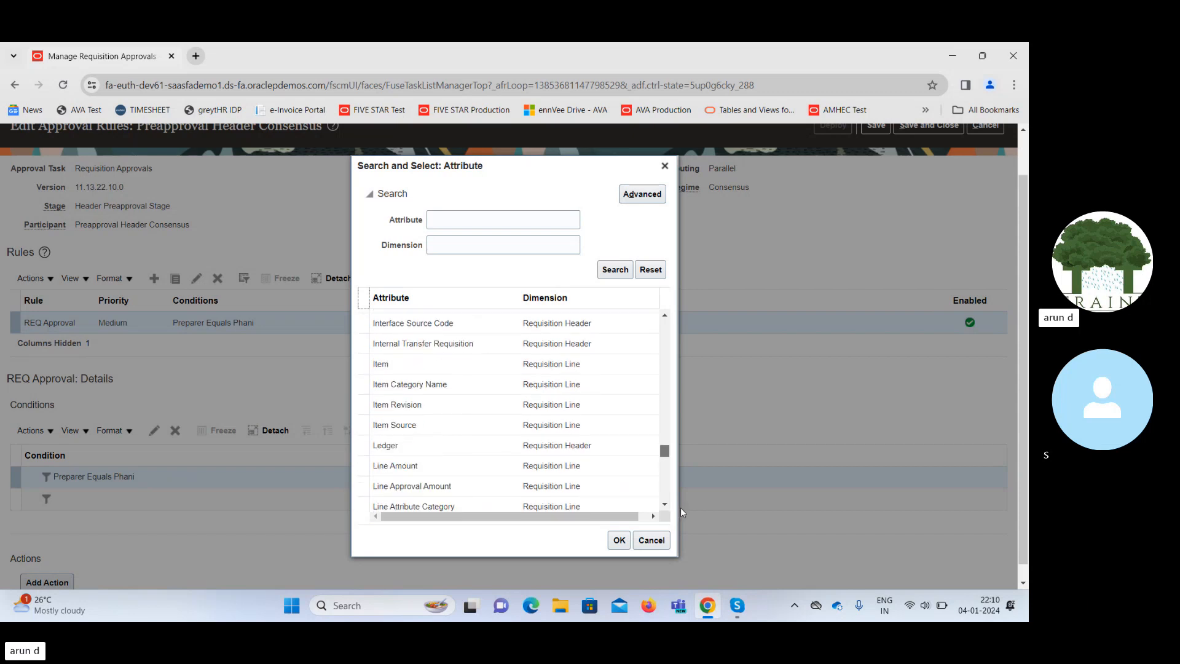
{"action": "scroll", "coordinate": [436, 461], "scroll_direction": "up", "scroll_amount": 1}
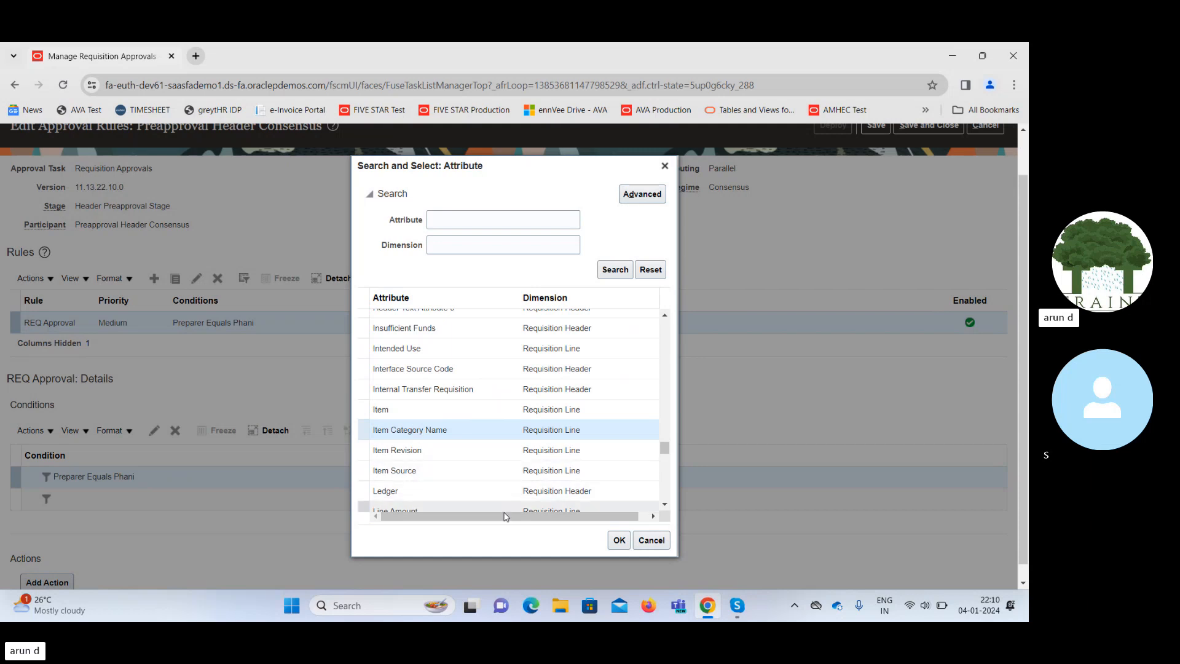
{"action": "left_click", "coordinate": [619, 540]}
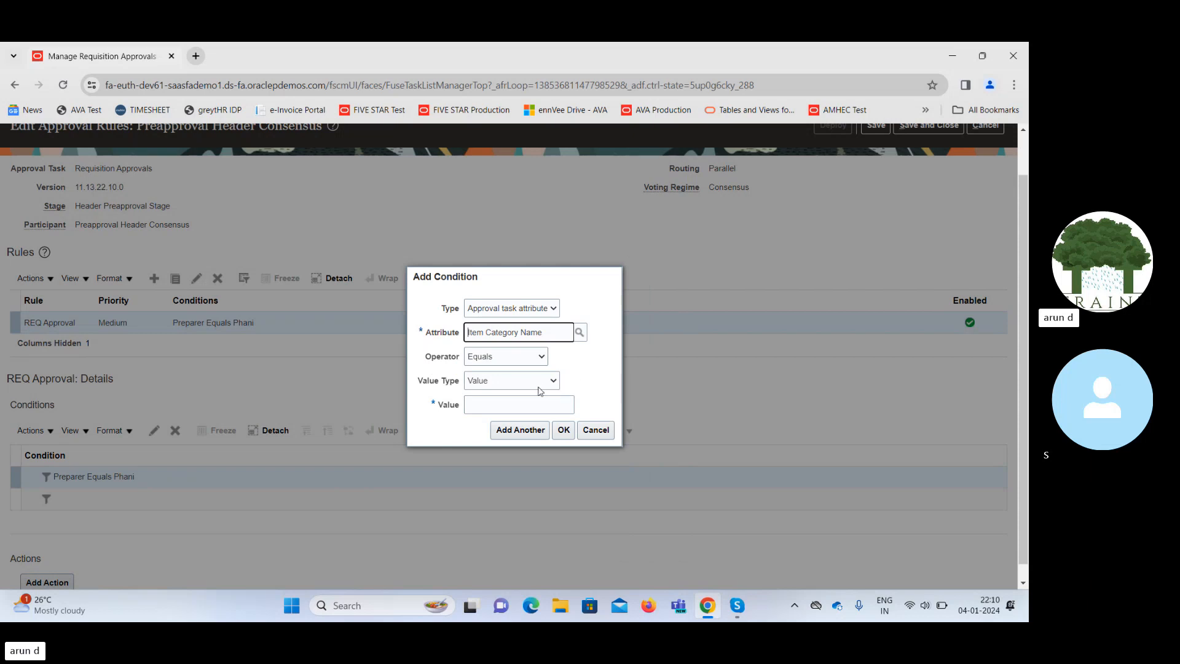
{"action": "left_click", "coordinate": [526, 404]}
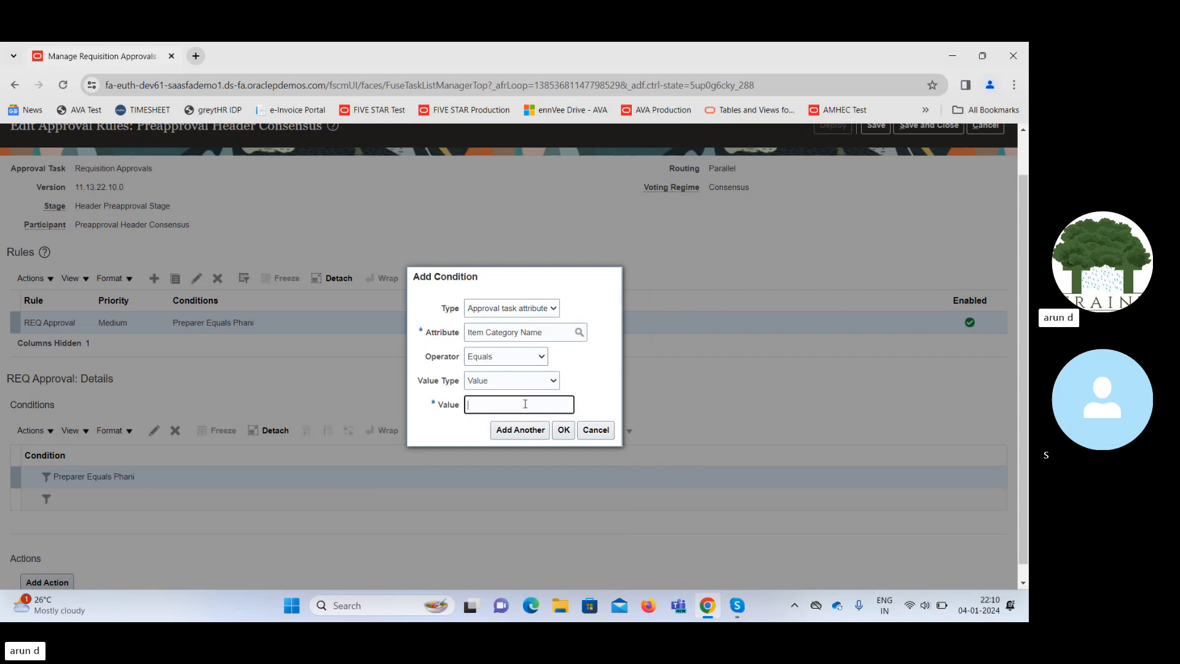
{"action": "type", "text": "Misce"}
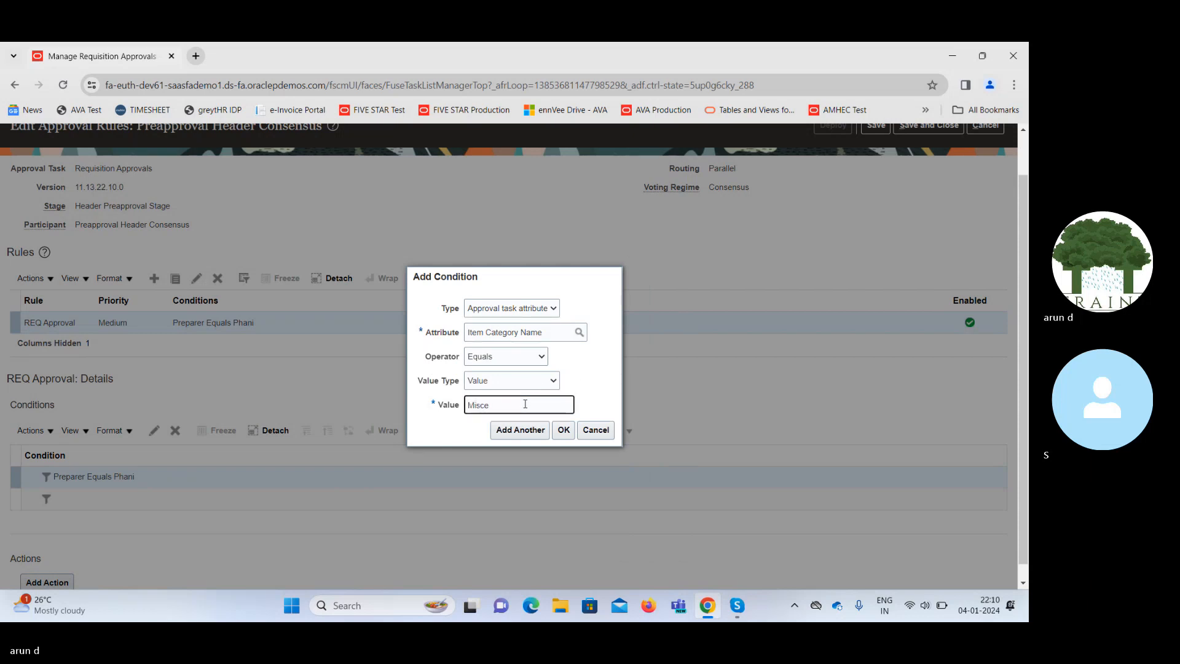
{"action": "type", "text": "llaneous"}
{"action": "left_click", "coordinate": [563, 430]}
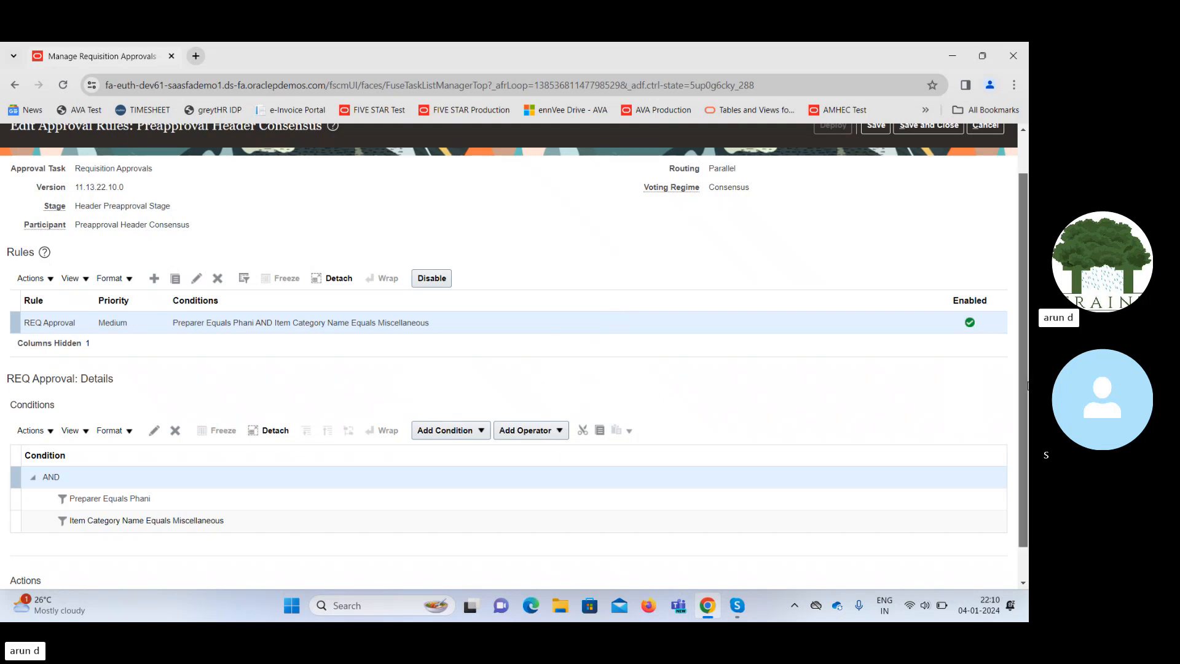
{"action": "scroll", "coordinate": [1028, 385], "scroll_direction": "up", "scroll_amount": 2}
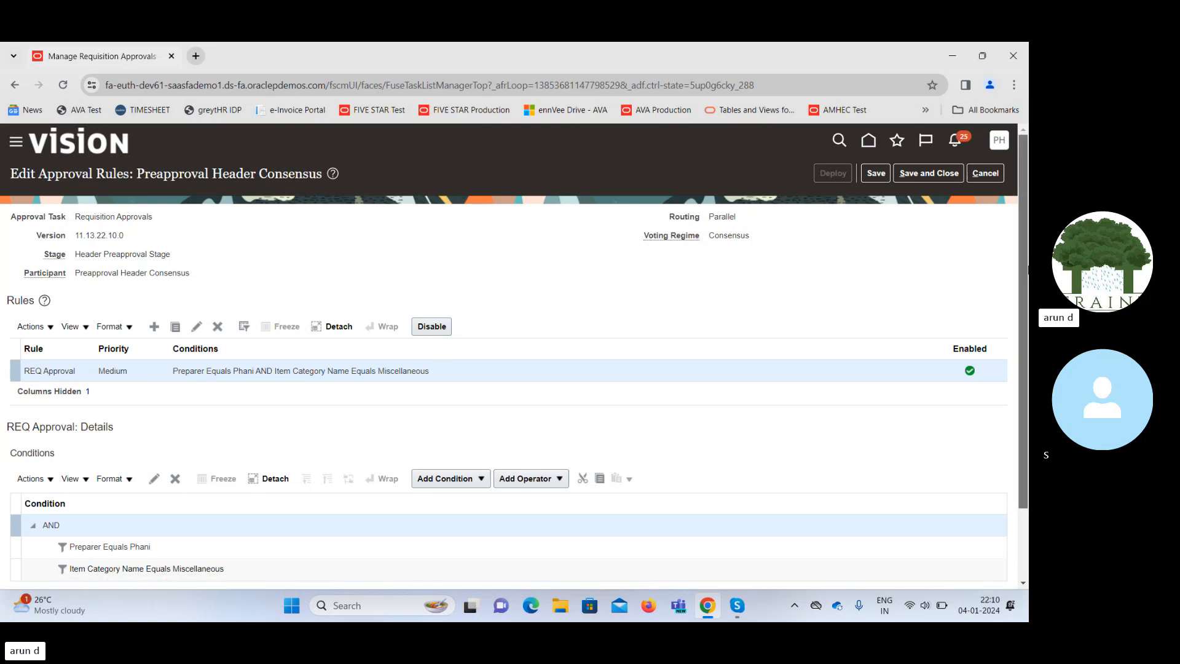
{"action": "scroll", "coordinate": [268, 575], "scroll_direction": "down", "scroll_amount": 2}
Add an approval action routing by supervisory hierarchy with 1 approval level.
{"action": "left_click", "coordinate": [62, 566]}
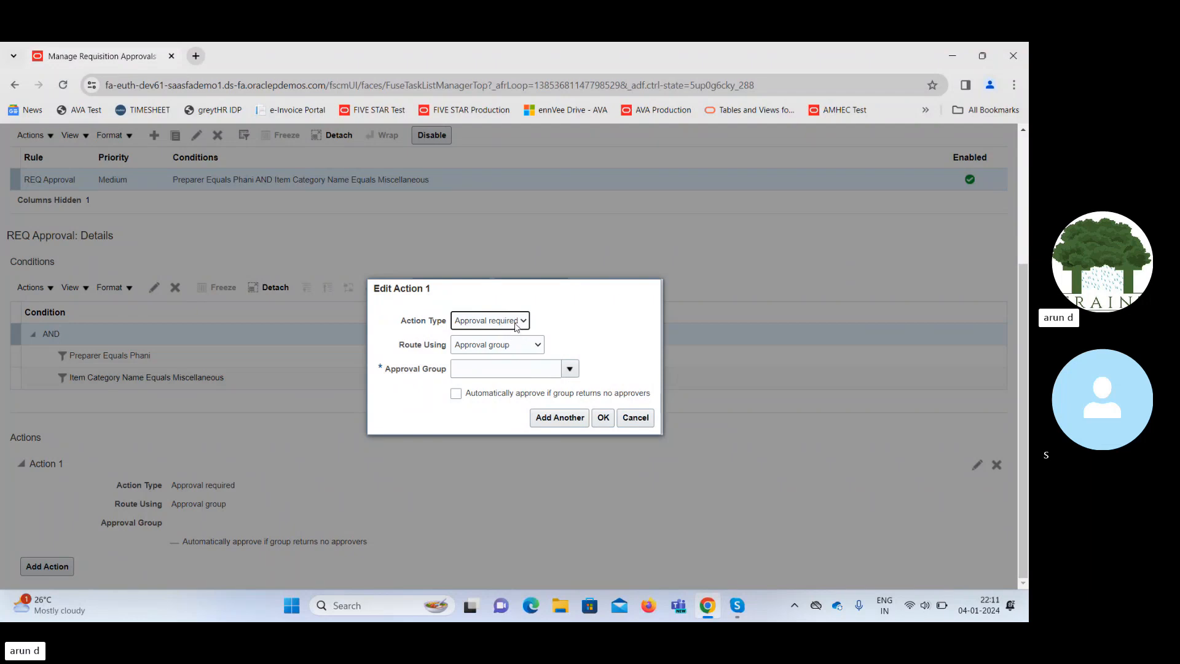
{"action": "left_click", "coordinate": [523, 347]}
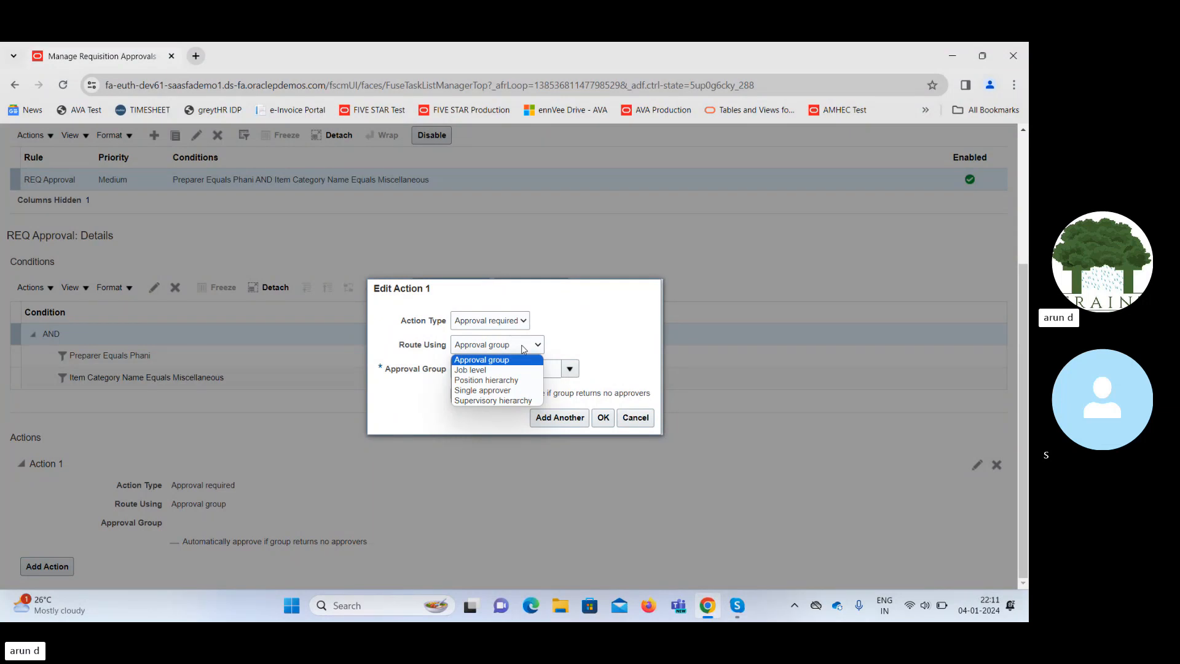
{"action": "left_click", "coordinate": [474, 401]}
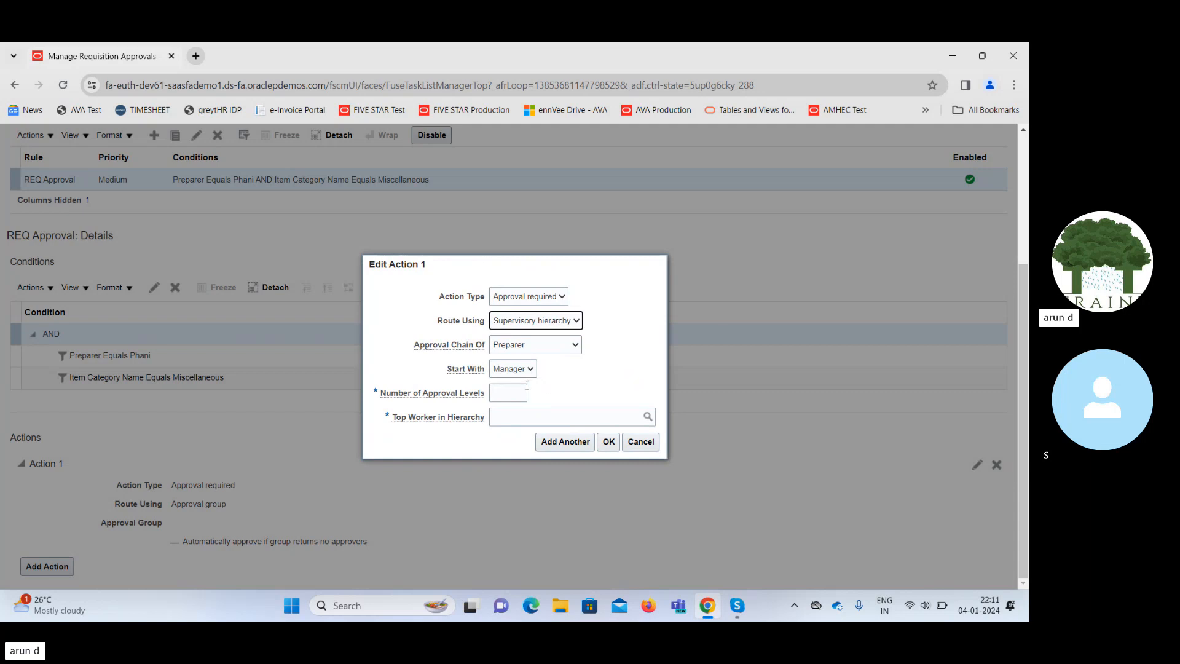
{"action": "left_click", "coordinate": [507, 392]}
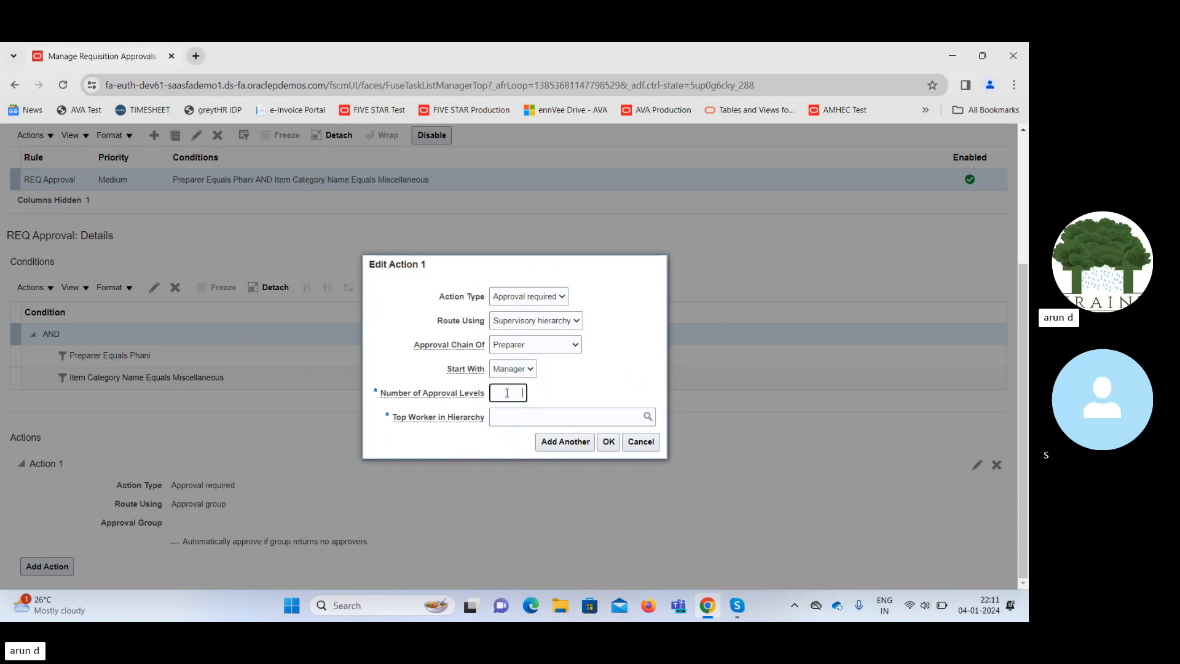
{"action": "type", "text": "1"}
{"action": "key", "text": "Tab"}
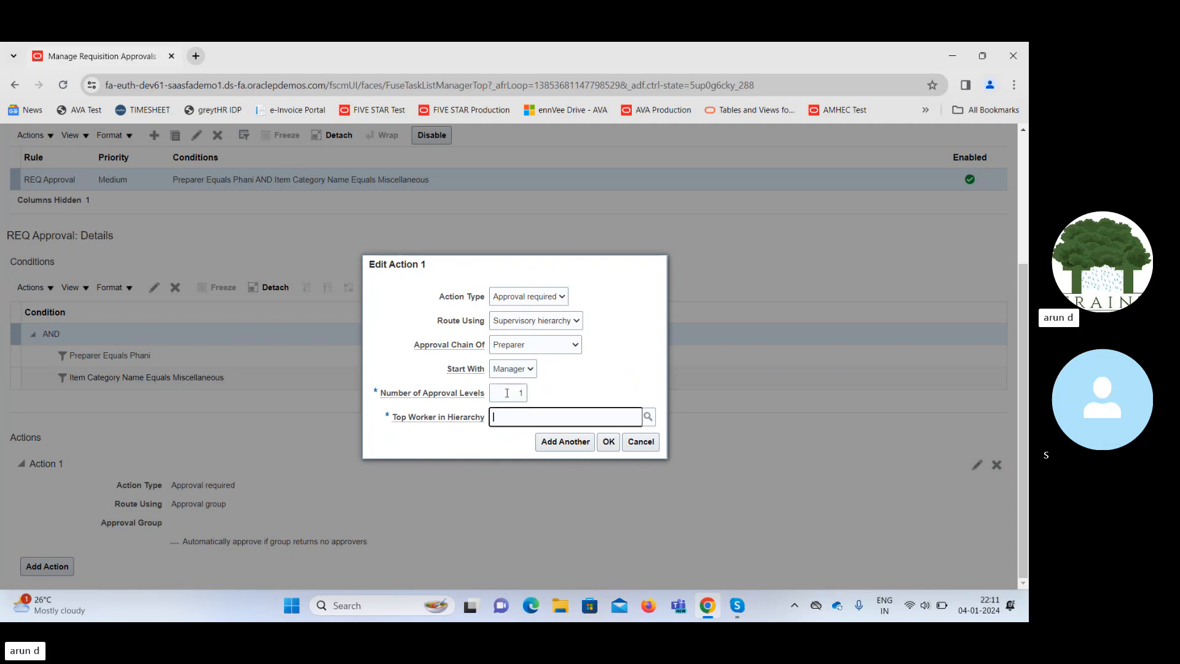
{"action": "left_click", "coordinate": [648, 417]}
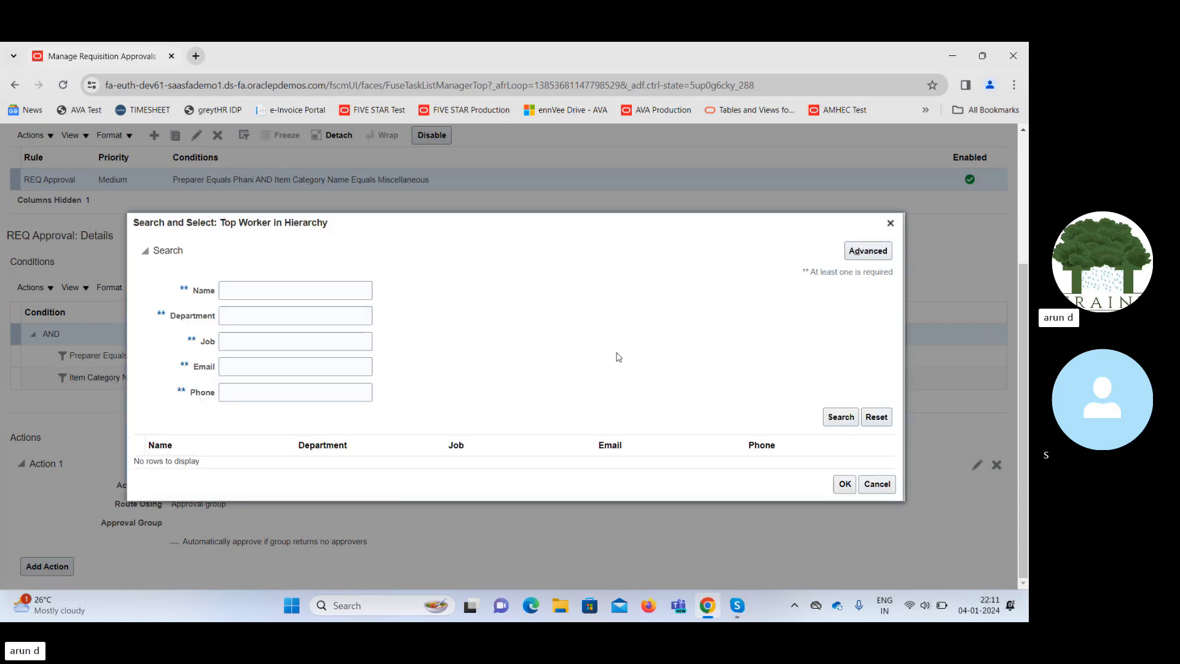
Search top-worker names starting with Cal, then with C, and scroll the results.
{"action": "left_click", "coordinate": [295, 287]}
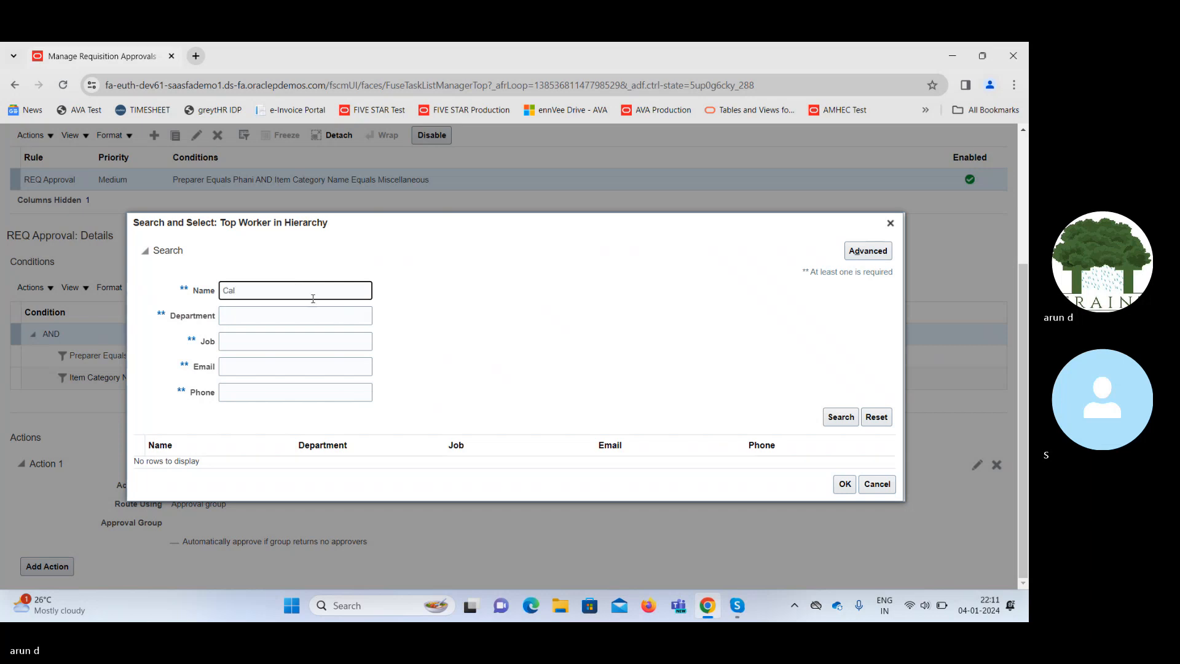
{"action": "key", "text": "Return"}
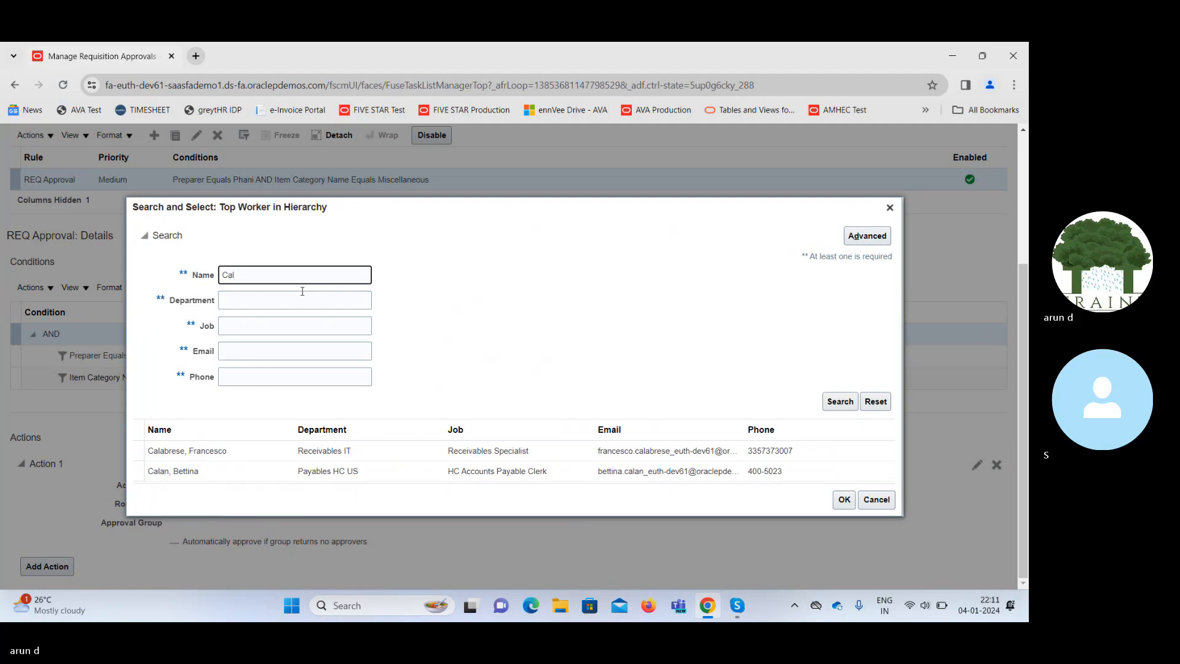
{"action": "key", "text": "BackSpace"}
{"action": "key", "text": "BackSpace"}
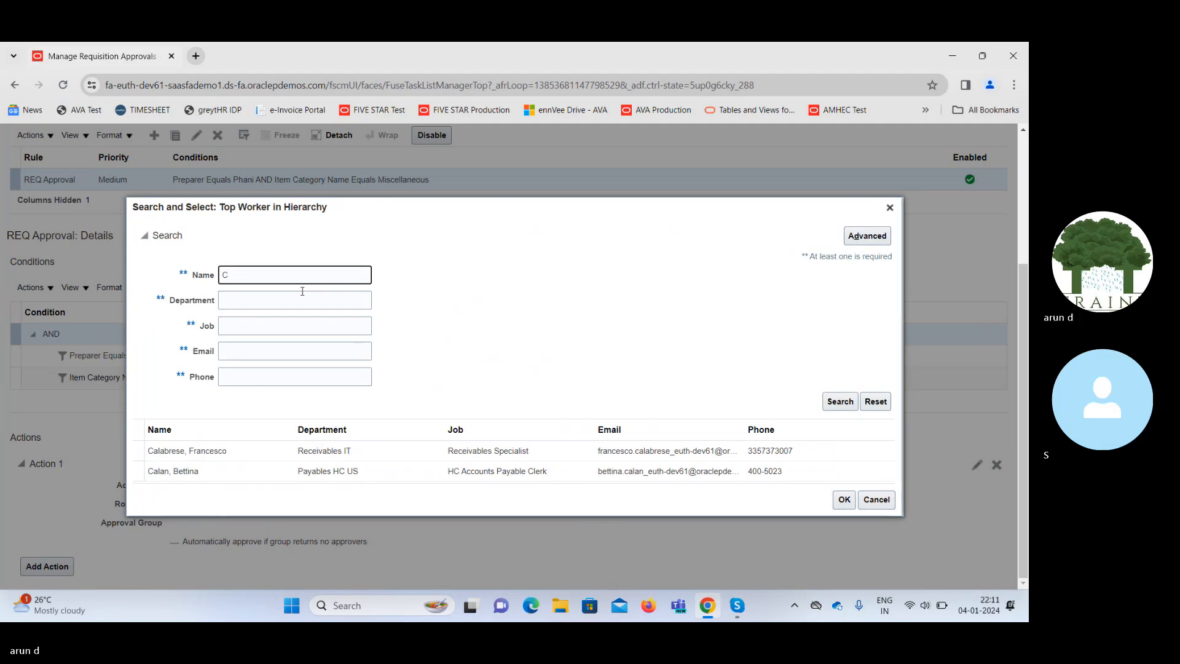
{"action": "key", "text": "Return"}
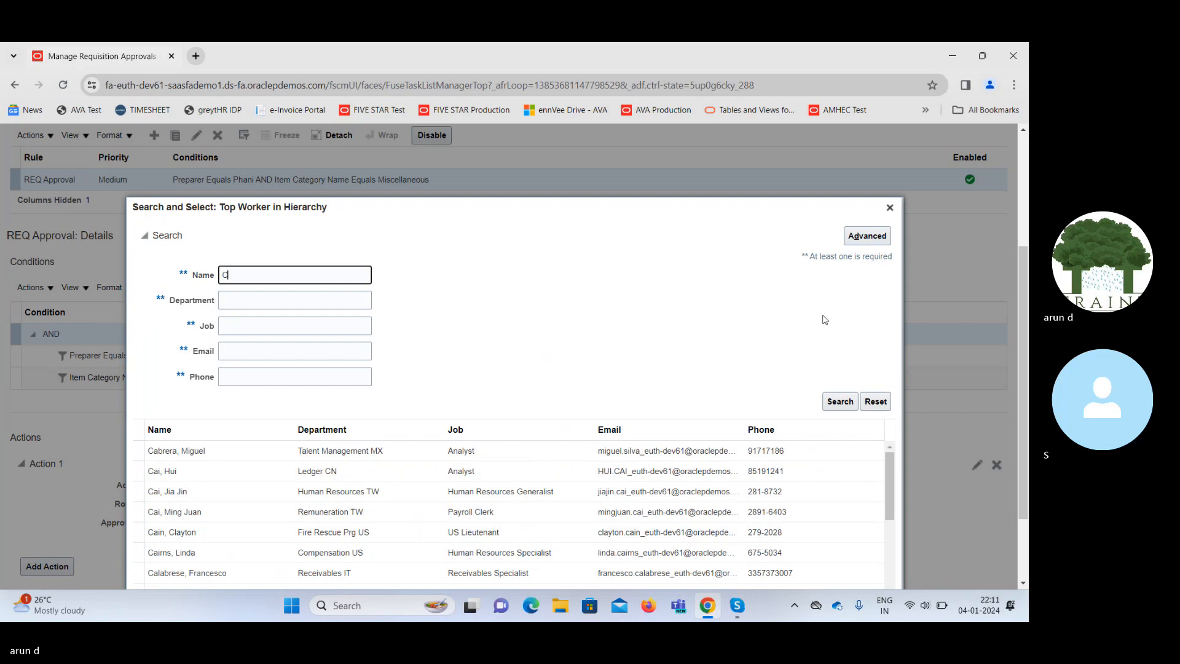
{"action": "left_click_drag", "start_coordinate": [1024, 301], "coordinate": [1028, 363]}
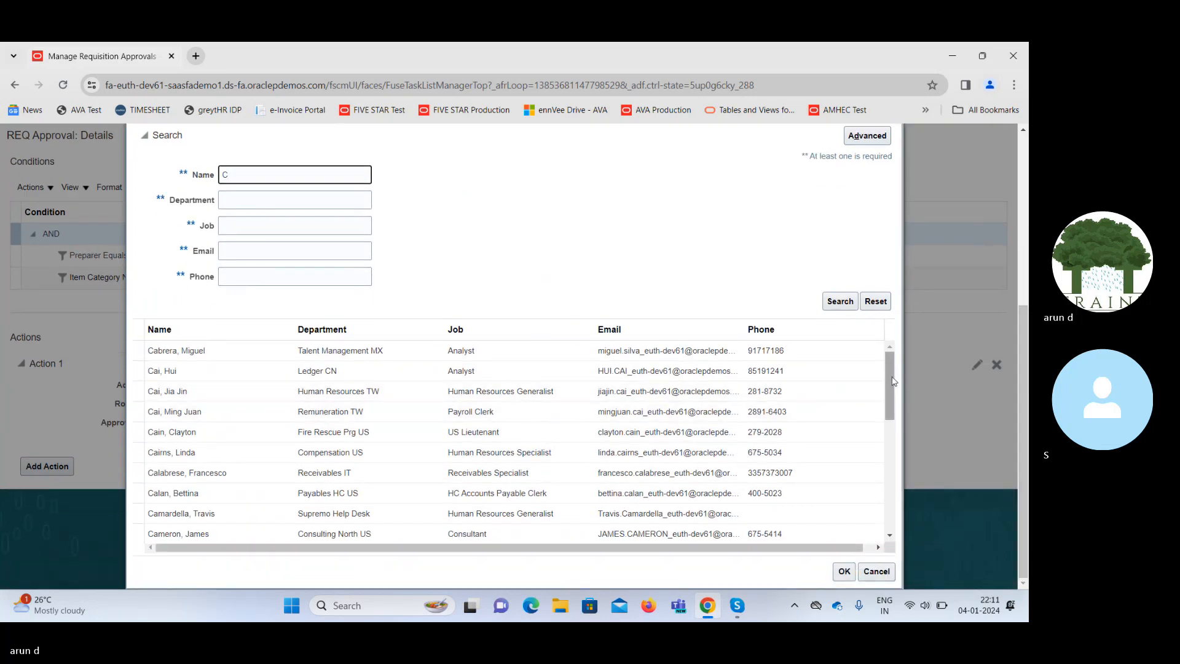
{"action": "left_click_drag", "start_coordinate": [892, 377], "coordinate": [902, 537]}
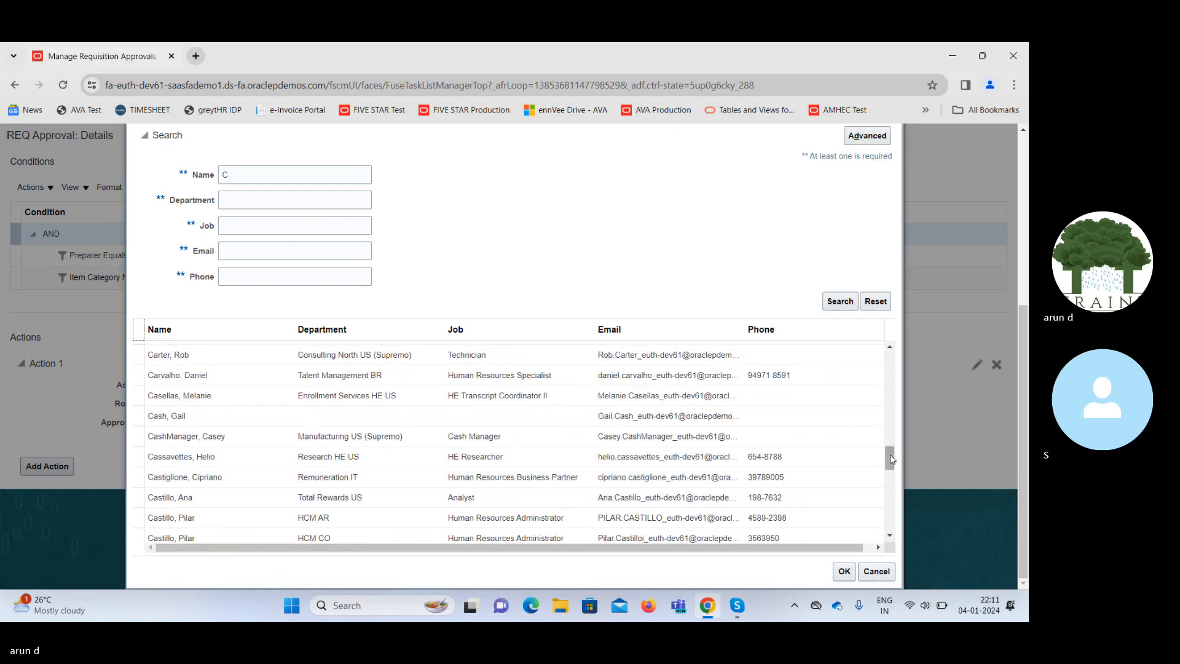
{"action": "left_click_drag", "start_coordinate": [891, 459], "coordinate": [901, 514]}
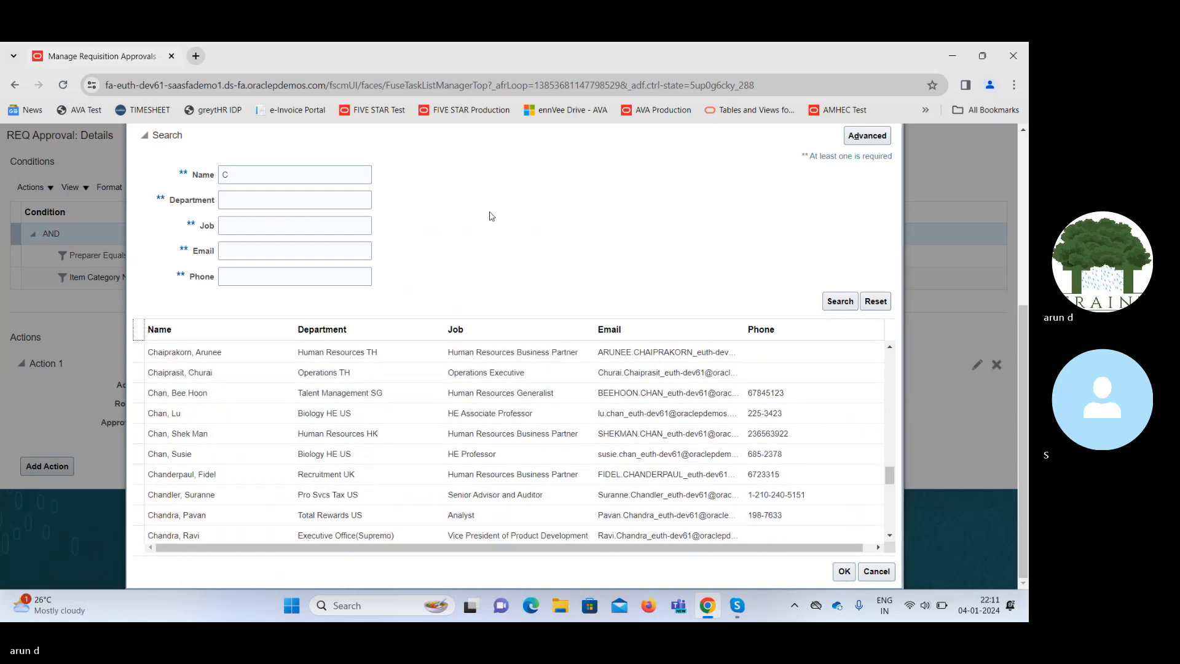
Try the wildcard name term %LV, dismiss the error, and search for lvin instead.
{"action": "left_click", "coordinate": [298, 177]}
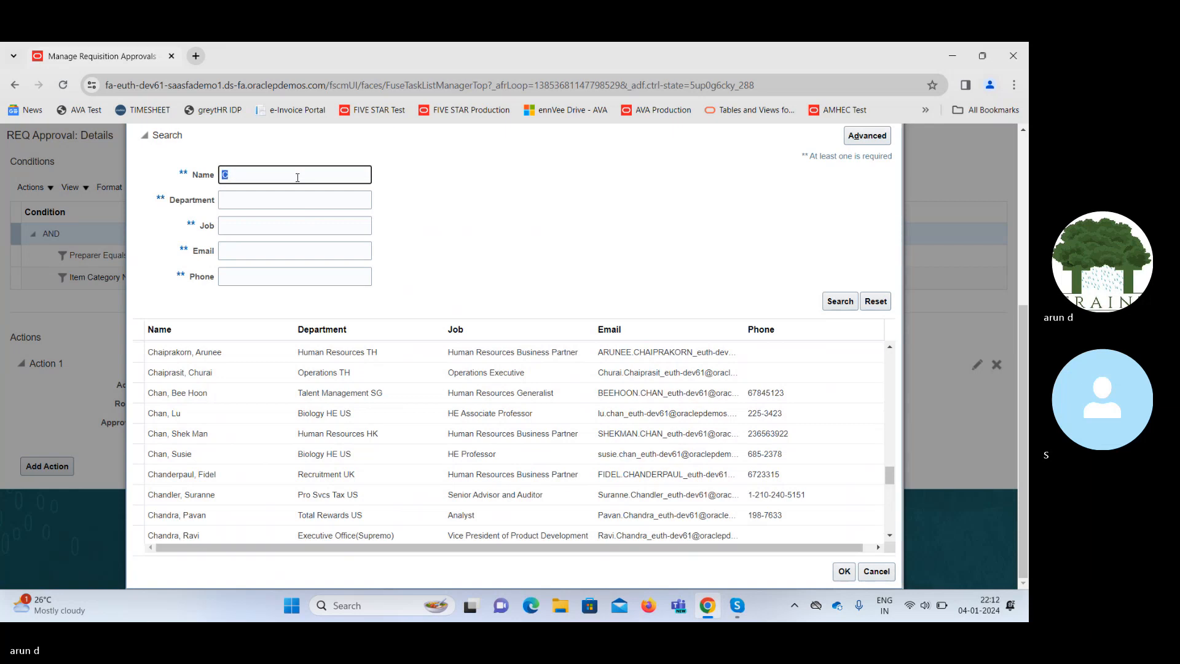
{"action": "type", "text": "%LV"}
{"action": "key", "text": "Return"}
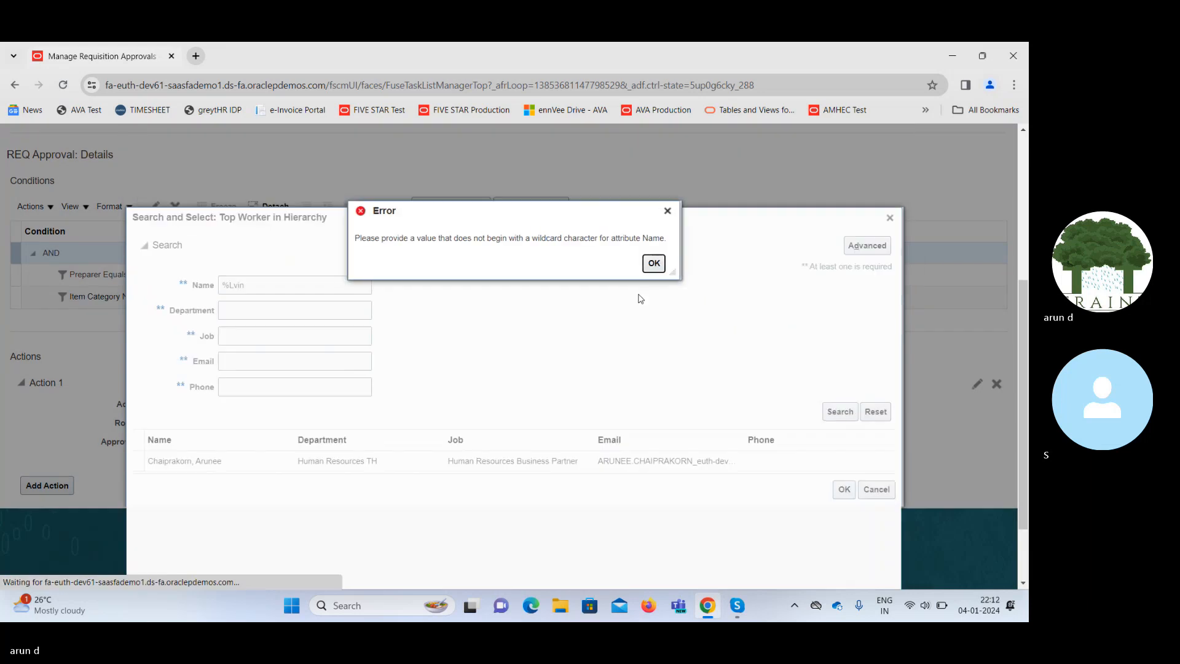
{"action": "left_click", "coordinate": [654, 263]}
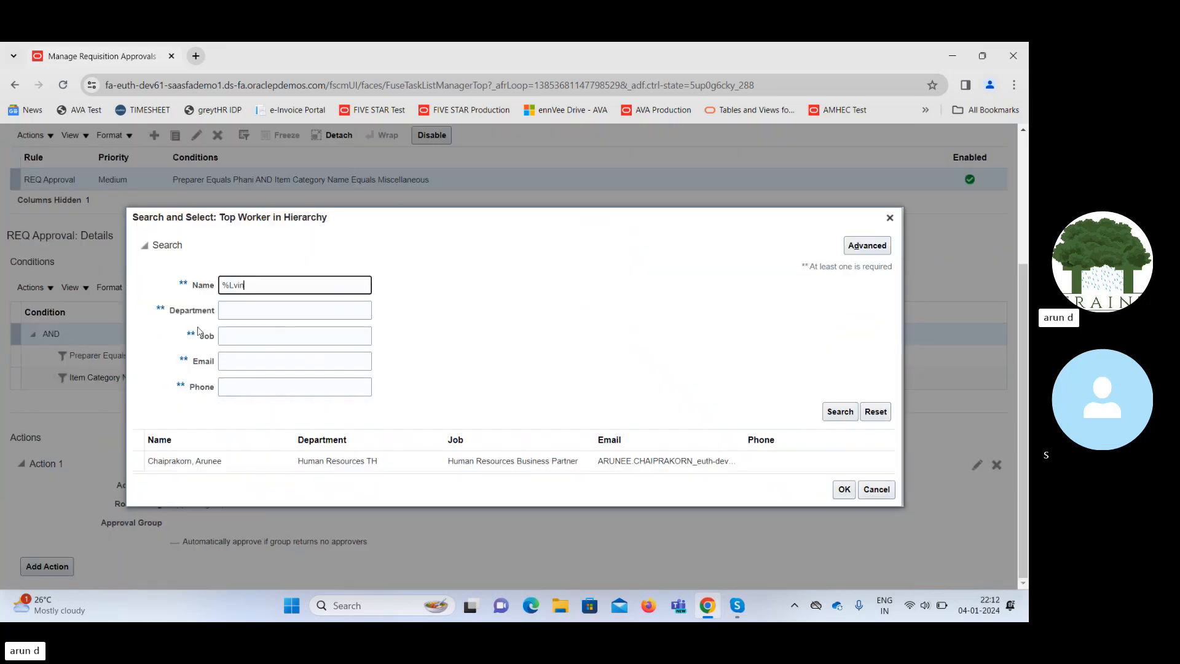
{"action": "left_click", "coordinate": [231, 285]}
{"action": "key", "text": "BackSpace"}
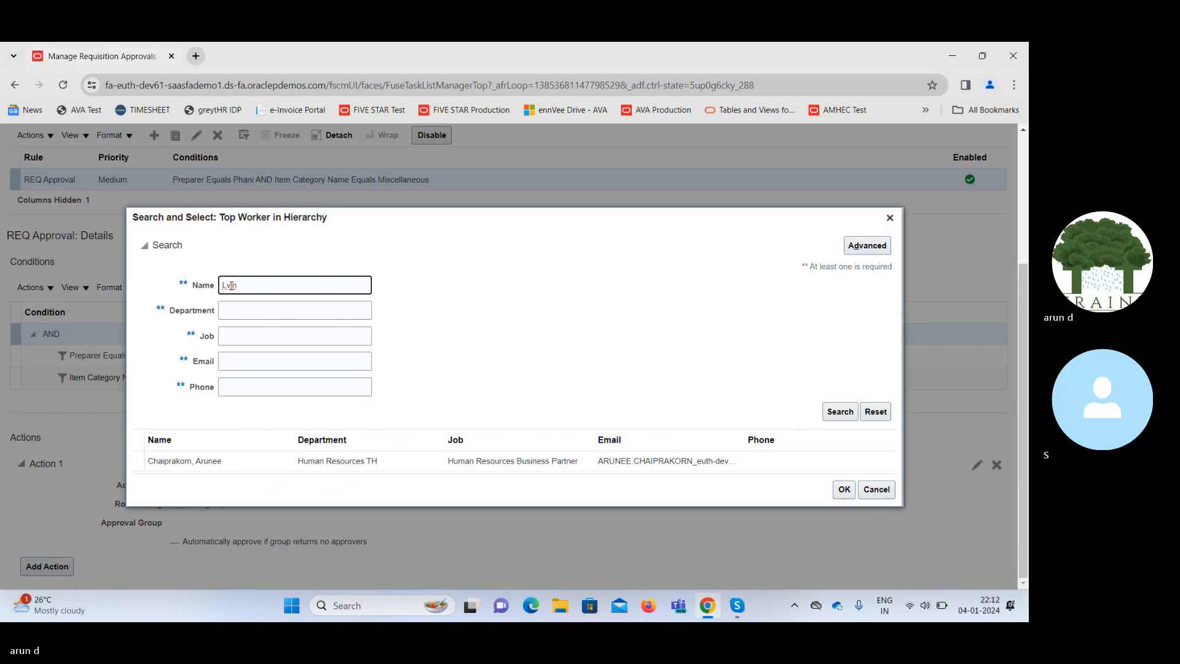
{"action": "key", "text": "Delete"}
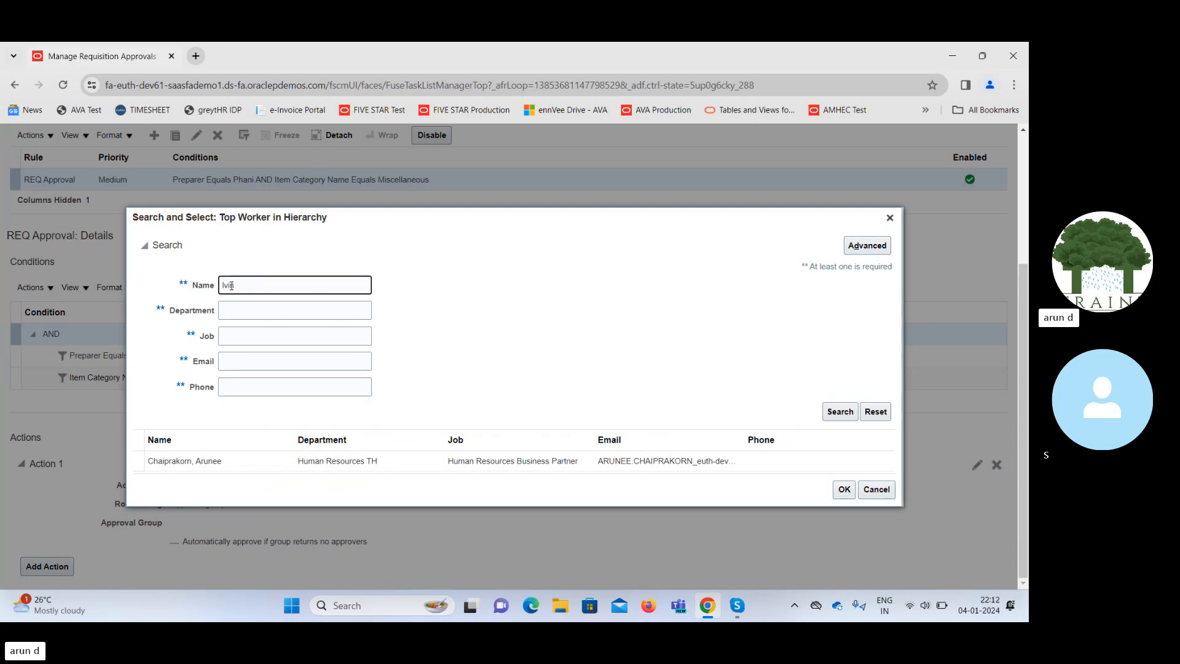
{"action": "key", "text": "Return"}
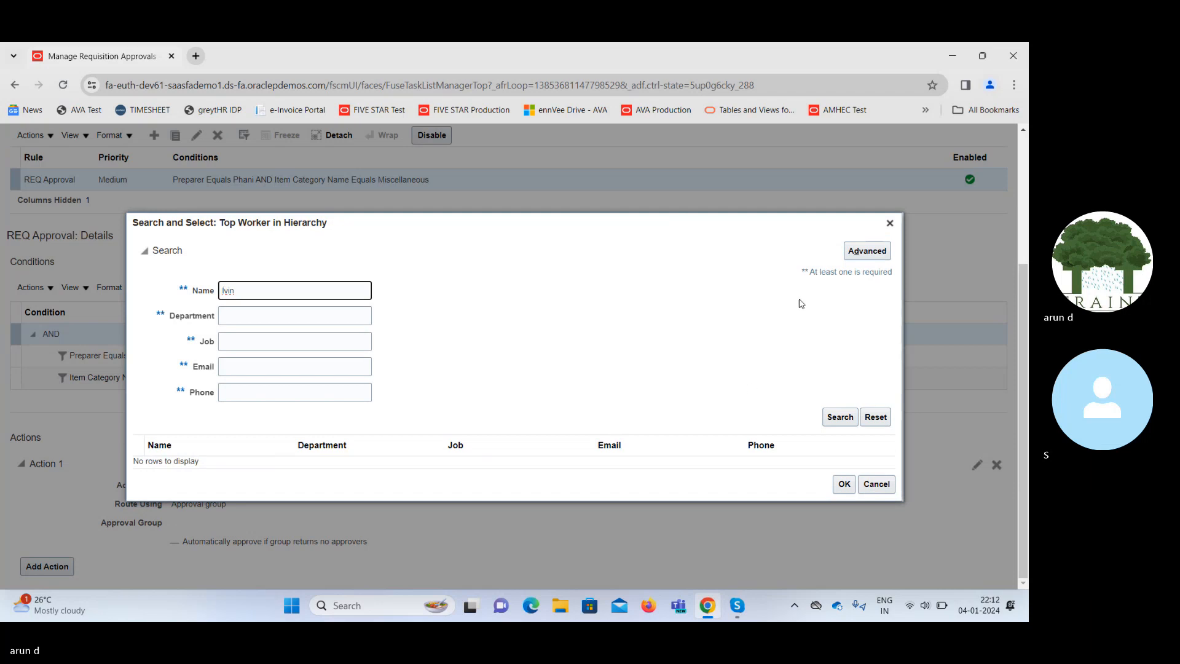
Find names containing lvin and pick the Procurement US procurement manager as top worker.
{"action": "left_click", "coordinate": [865, 251]}
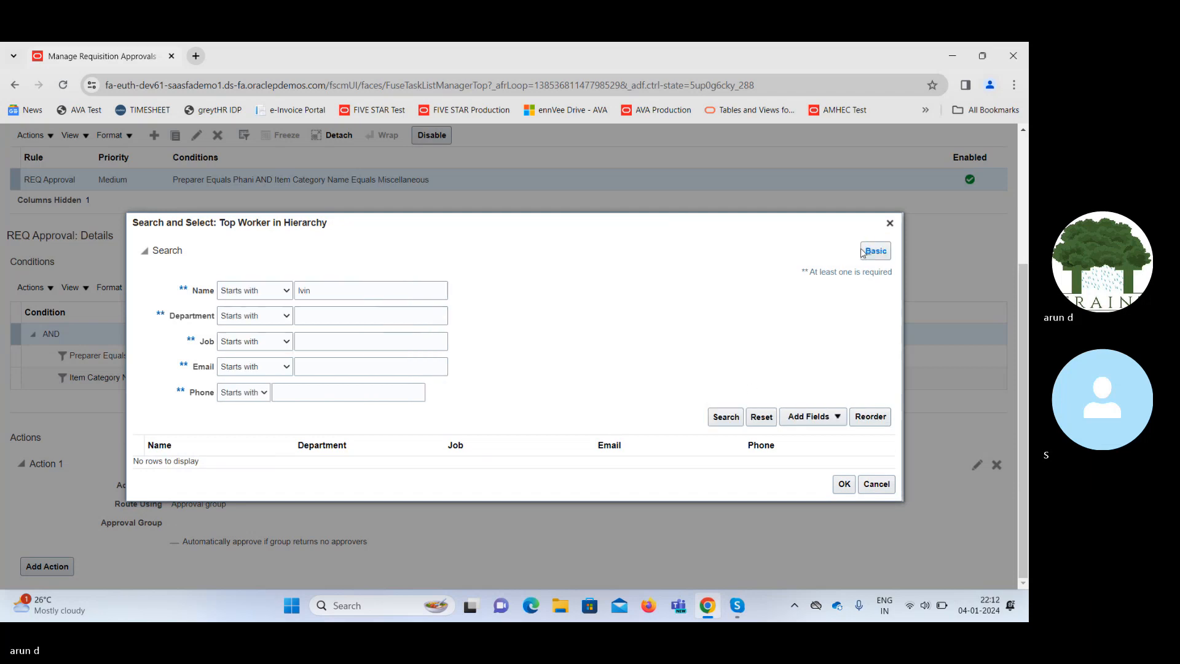
{"action": "left_click", "coordinate": [258, 292]}
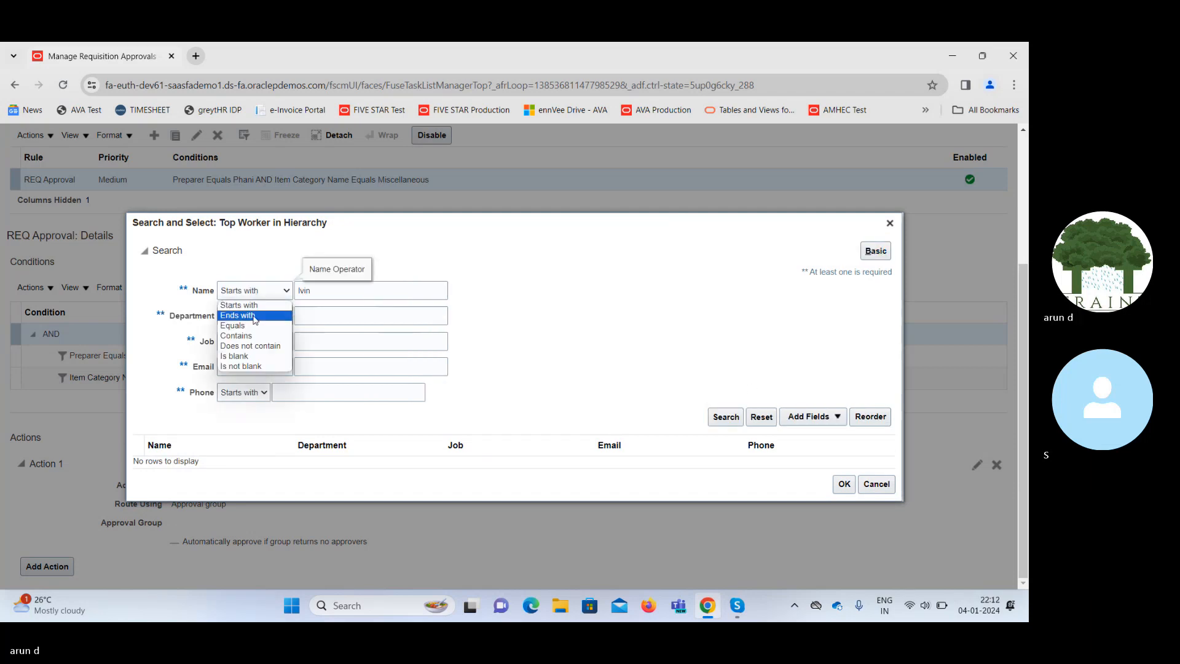
{"action": "left_click", "coordinate": [238, 335]}
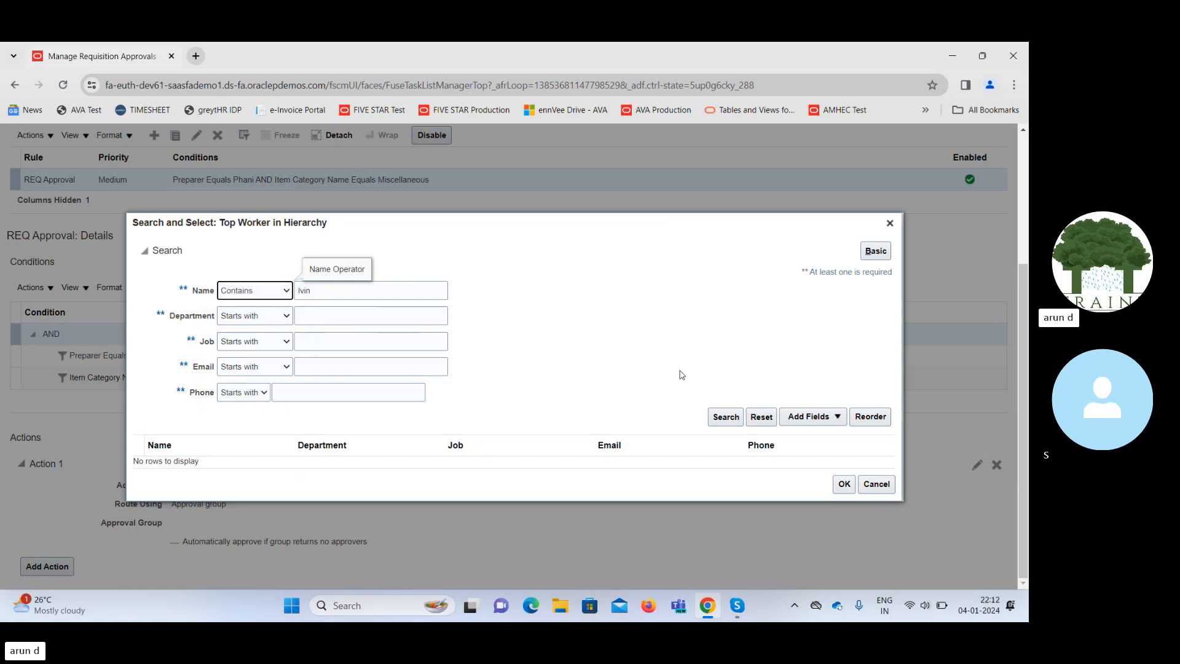
{"action": "left_click", "coordinate": [728, 416]}
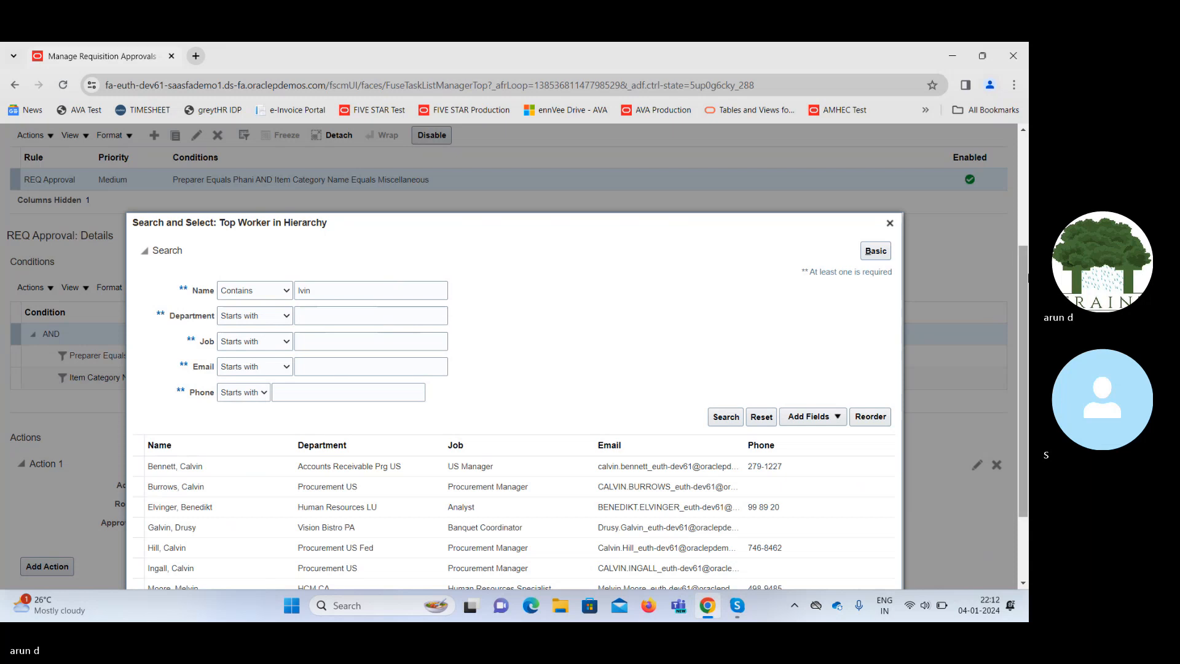
{"action": "left_click_drag", "start_coordinate": [1025, 277], "coordinate": [1025, 338]}
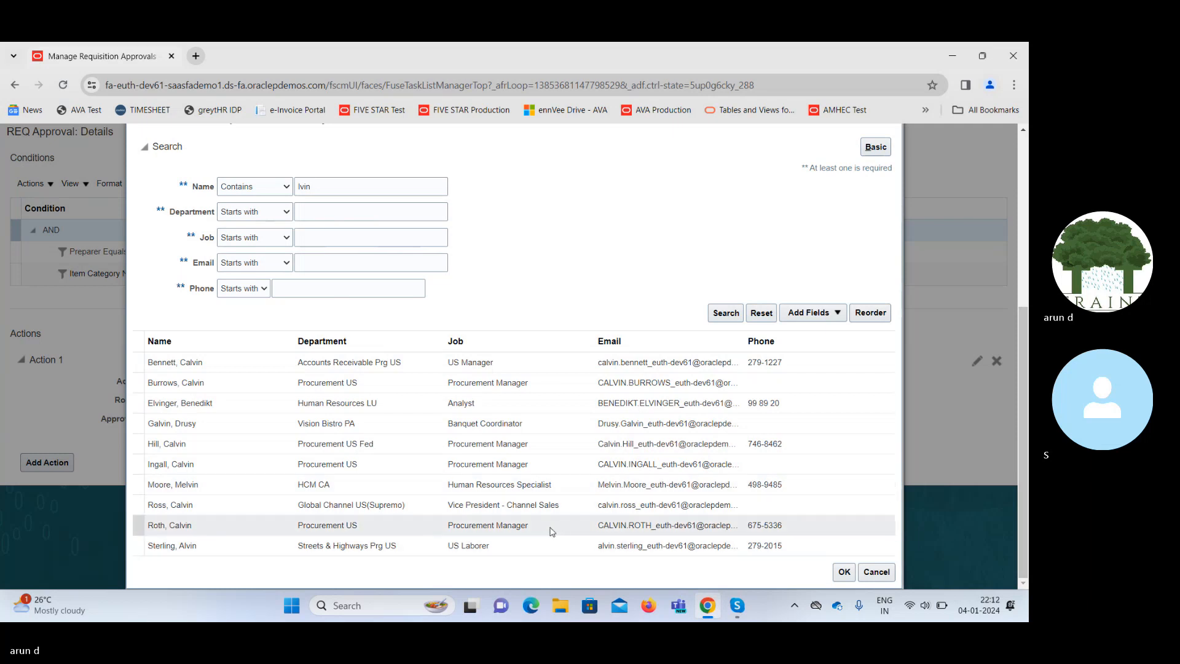
{"action": "left_click", "coordinate": [277, 527]}
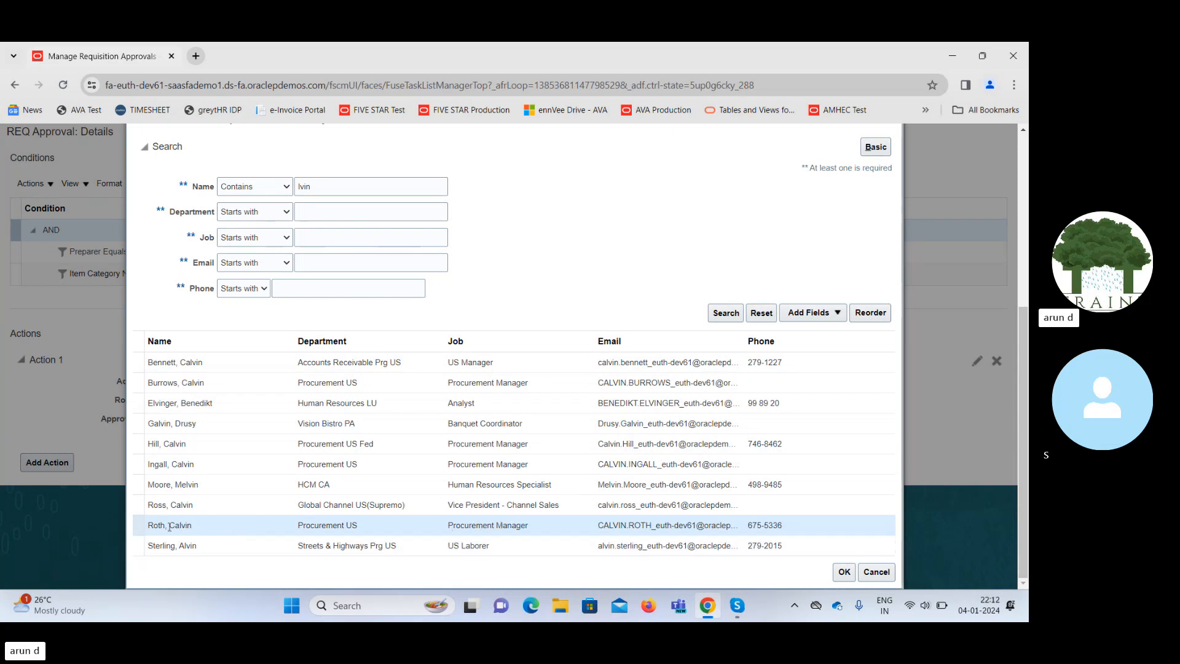
{"action": "left_click", "coordinate": [843, 578]}
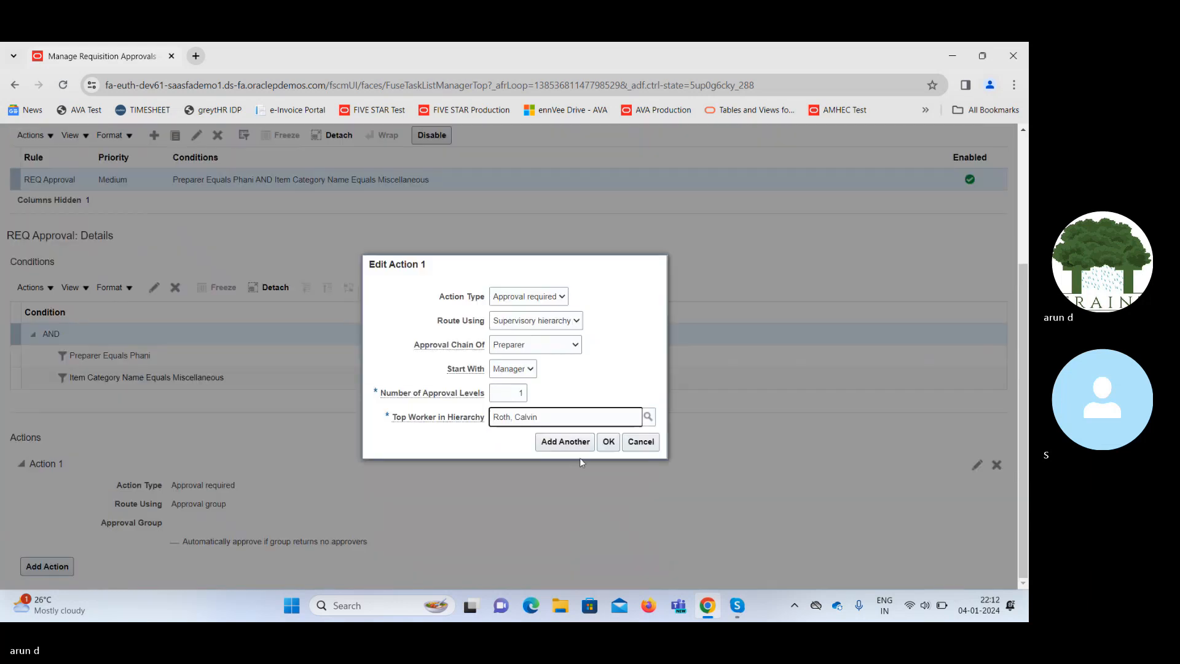
Save the Action 1 settings in the Edit Action dialog.
{"action": "left_click", "coordinate": [608, 442]}
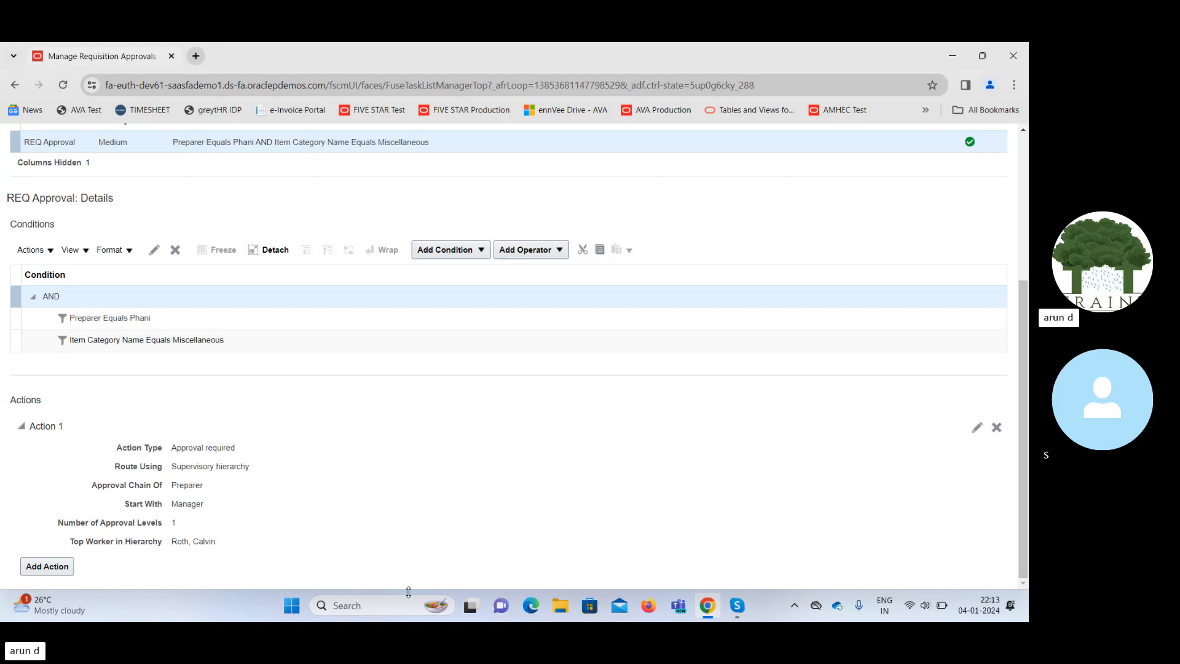
Launch Excel from Windows search and create a blank workbook.
{"action": "left_click", "coordinate": [381, 605]}
{"action": "type", "text": "excel"}
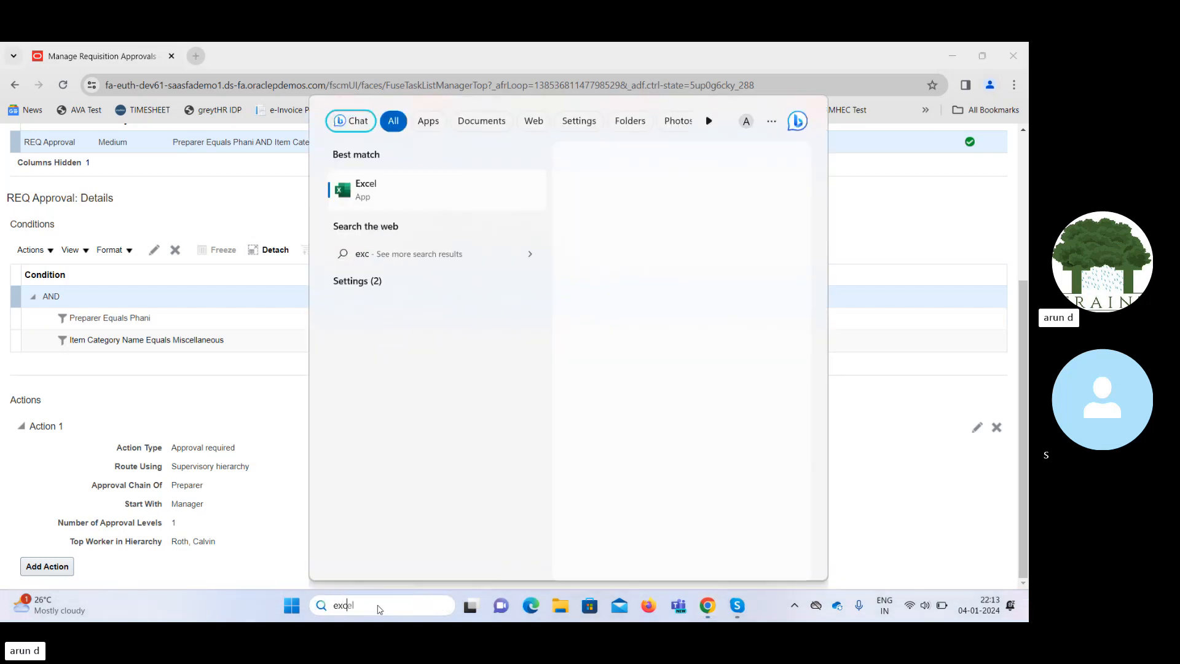
{"action": "key", "text": "Return"}
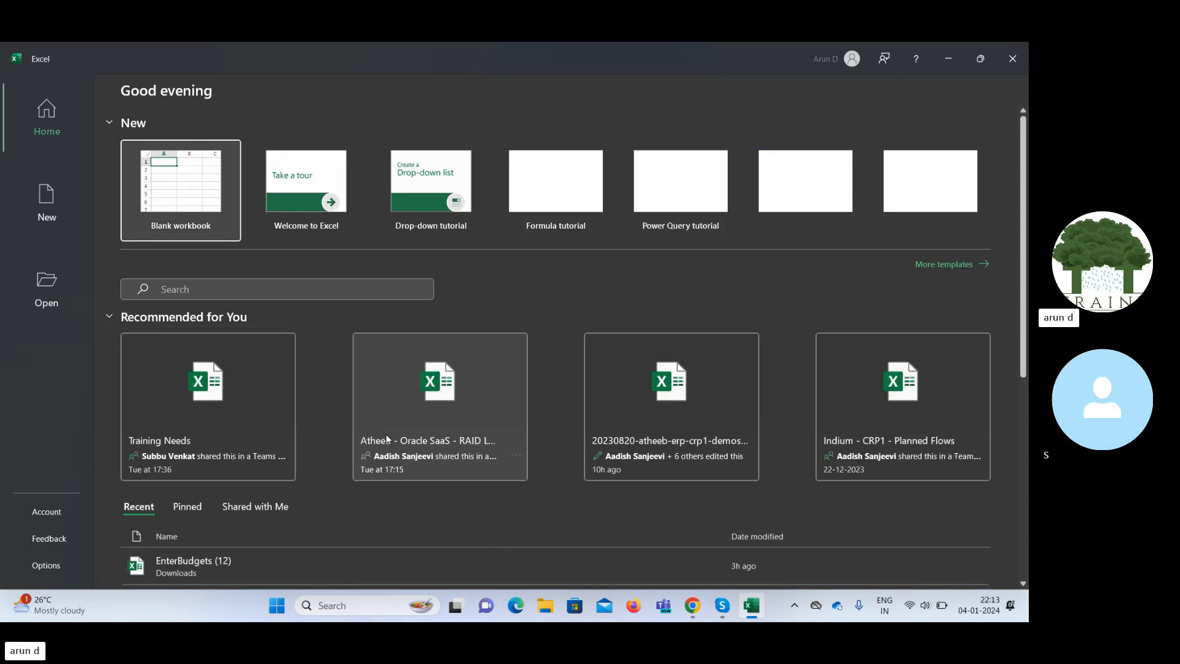
{"action": "left_click", "coordinate": [182, 189]}
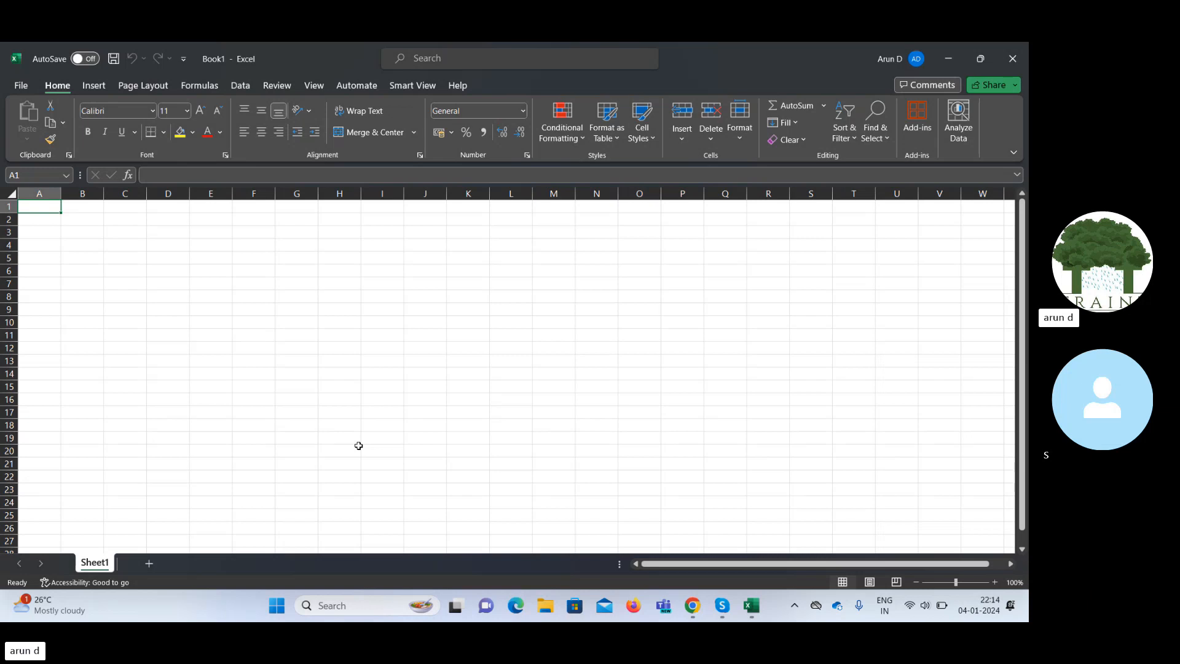
Enter BA in E6, 100000 in F6 and 80000 in G6.
{"action": "left_click", "coordinate": [204, 269]}
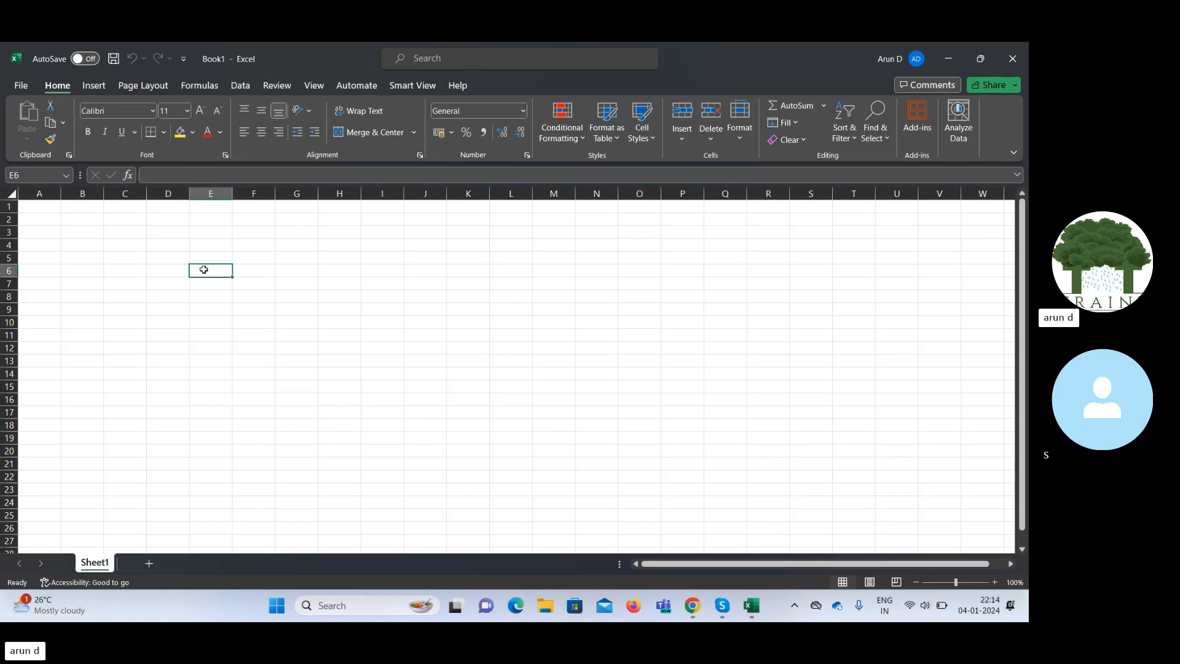
{"action": "type", "text": "BA"}
{"action": "key", "text": "Tab"}
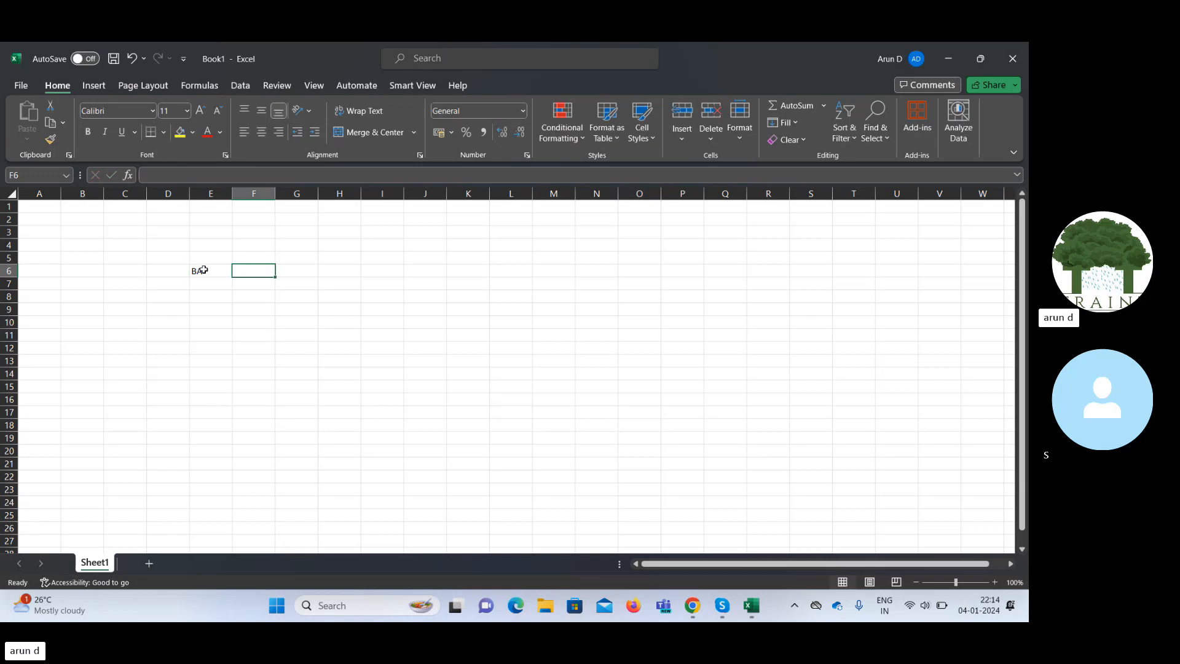
{"action": "type", "text": "1000"}
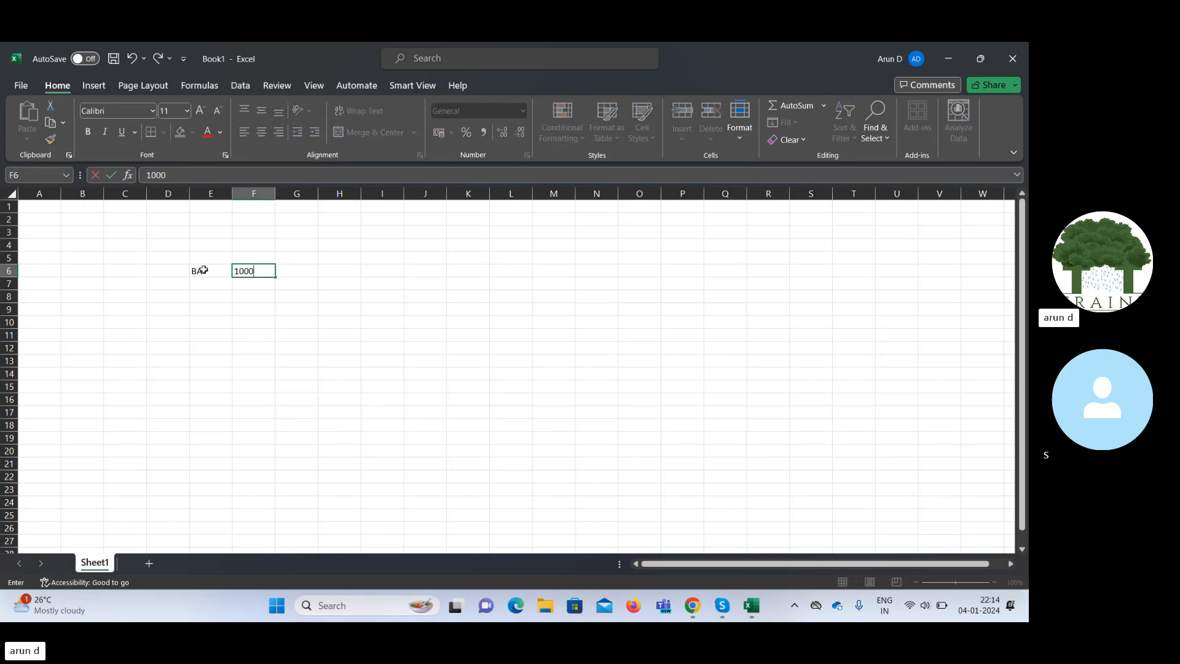
{"action": "type", "text": "00"}
{"action": "key", "text": "Tab"}
{"action": "key", "text": "Left"}
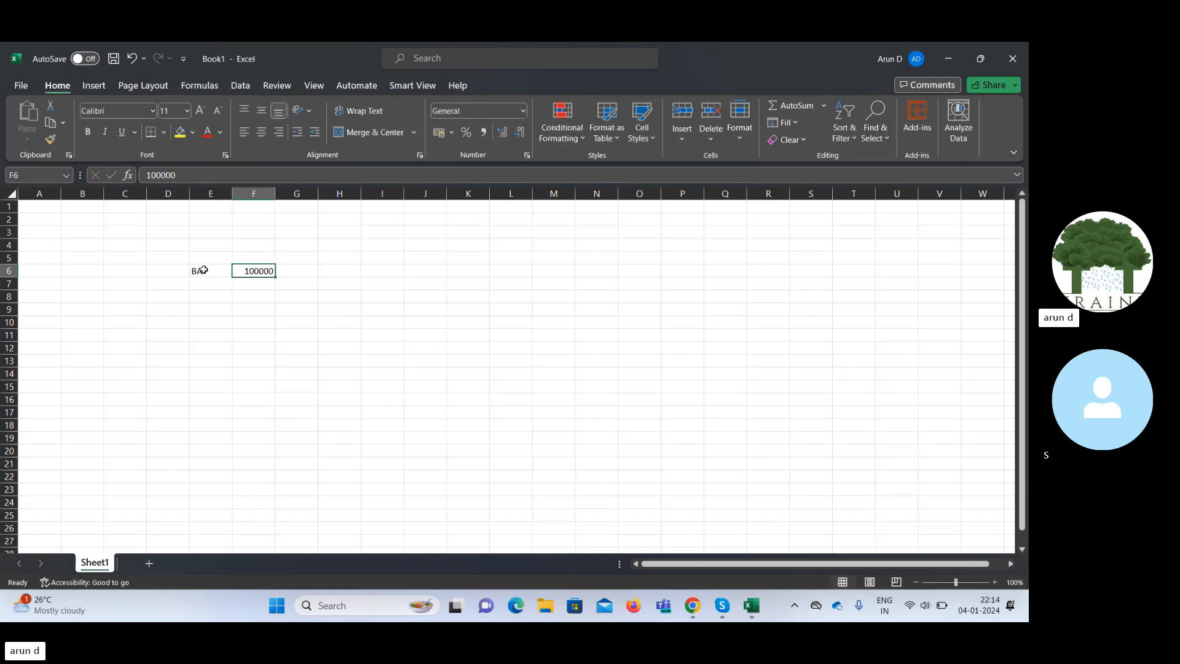
{"action": "key", "text": "Right"}
{"action": "key", "text": "Down"}
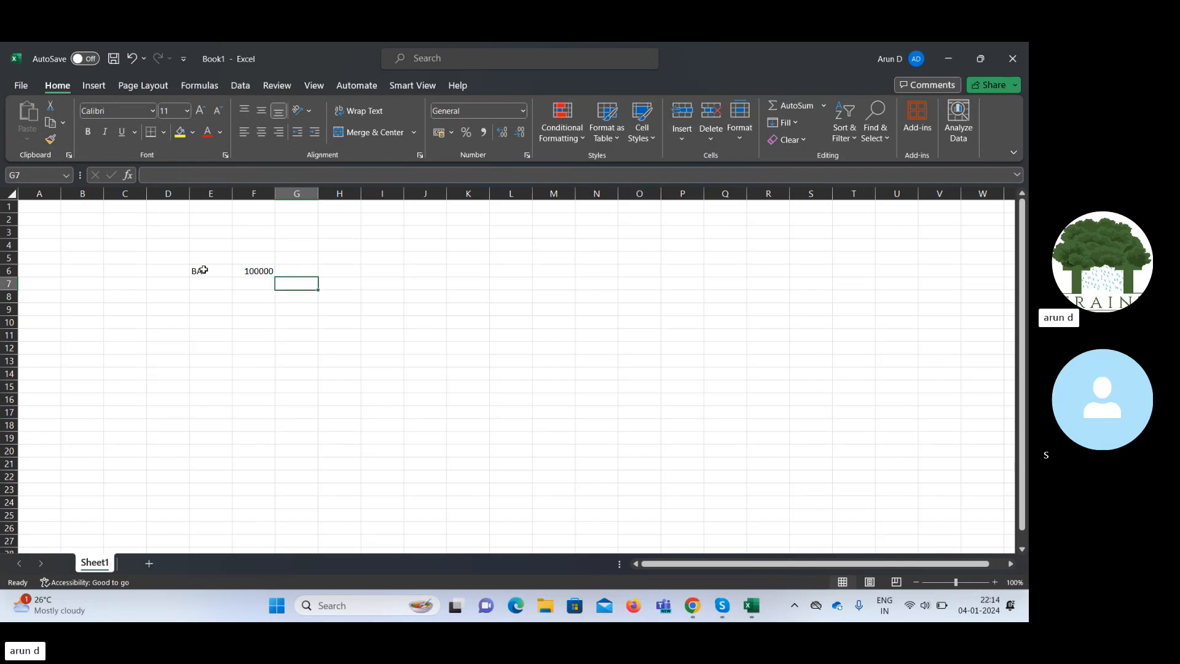
{"action": "key", "text": "Up"}
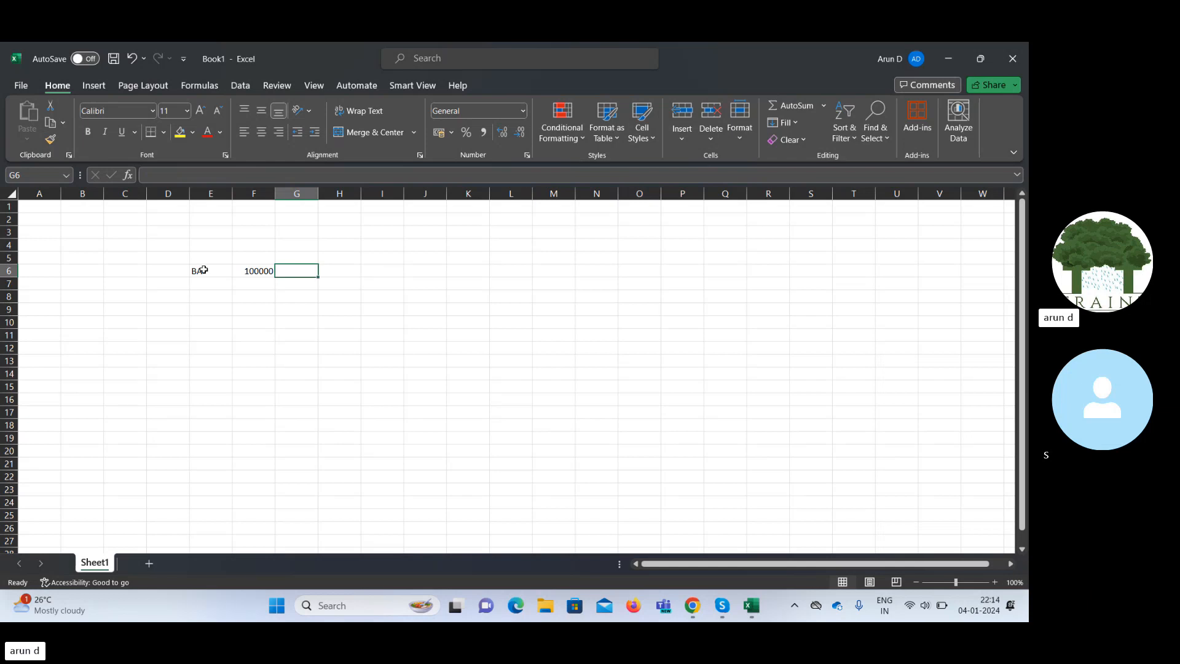
{"action": "type", "text": "8"}
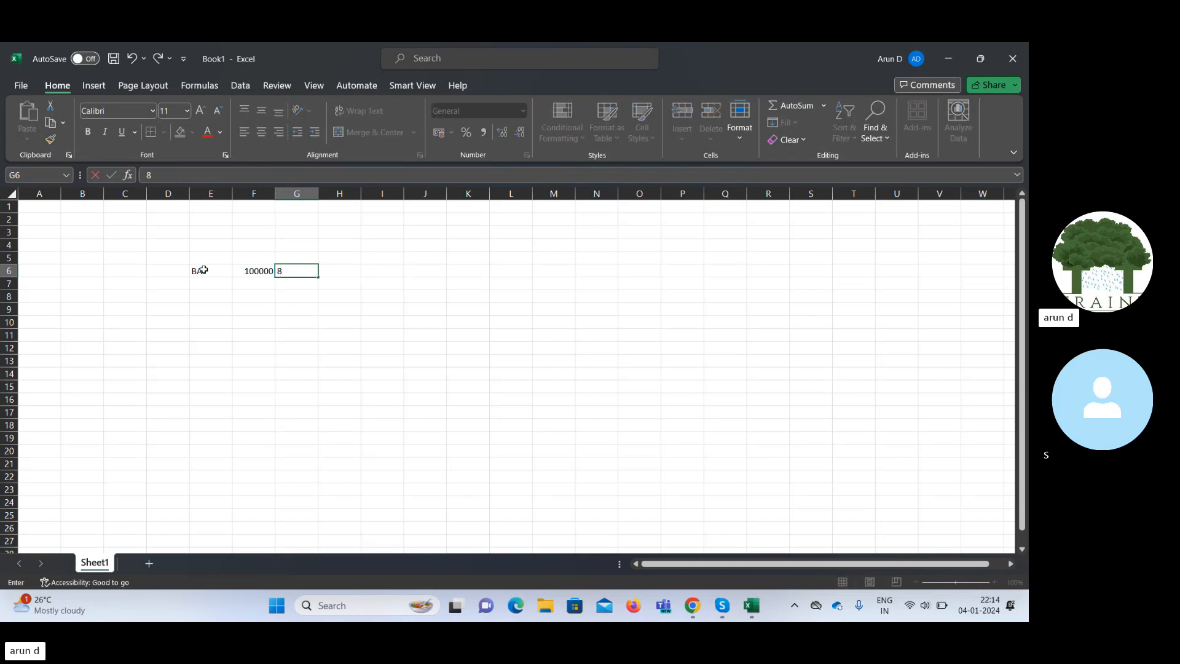
{"action": "type", "text": "0000"}
{"action": "key", "text": "Tab"}
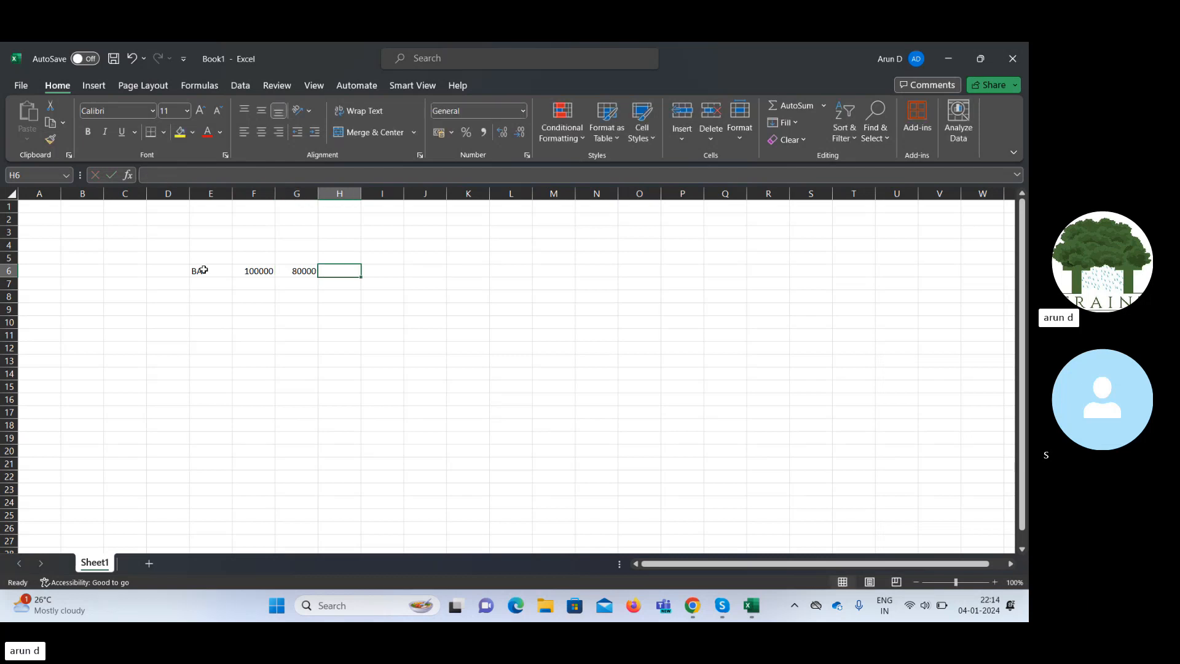
Review the entered values in E6, F6 and G6.
{"action": "left_click", "coordinate": [258, 271]}
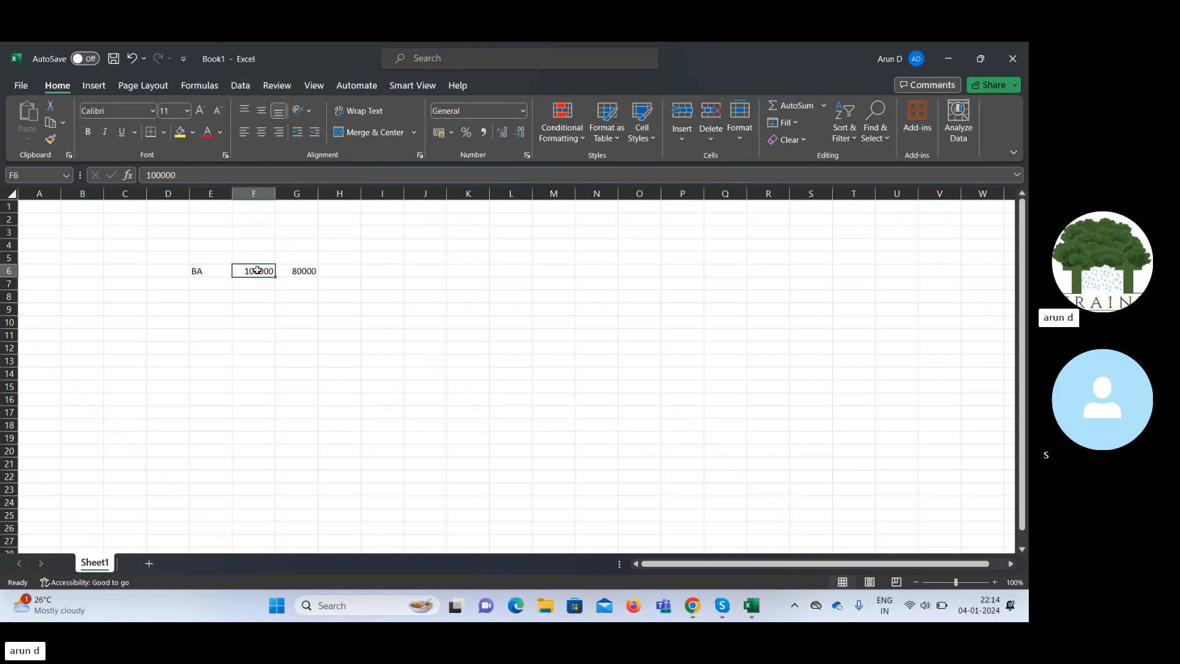
{"action": "key", "text": "Return"}
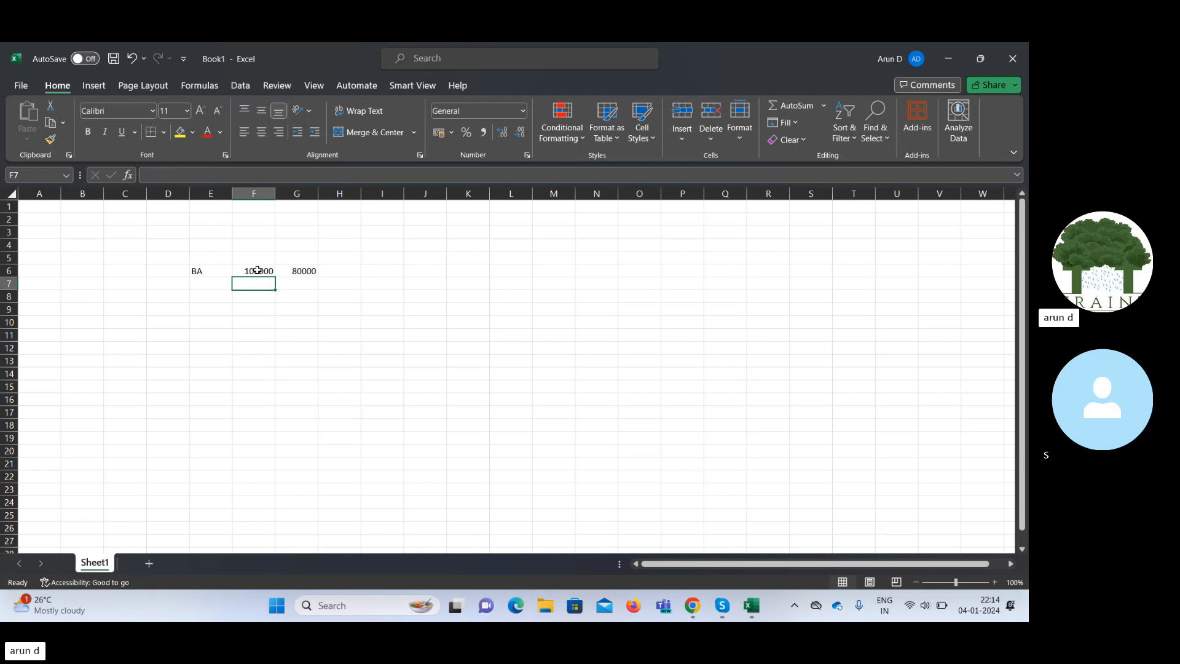
{"action": "left_click", "coordinate": [257, 270]}
{"action": "key", "text": "Left"}
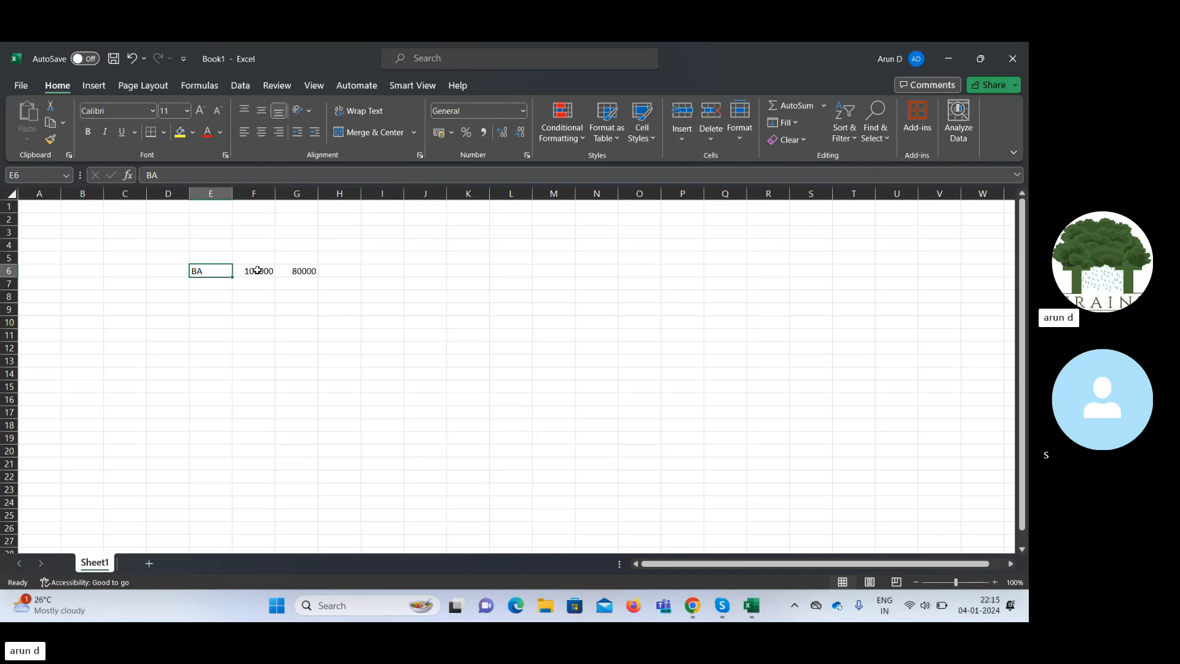
{"action": "key", "text": "Return"}
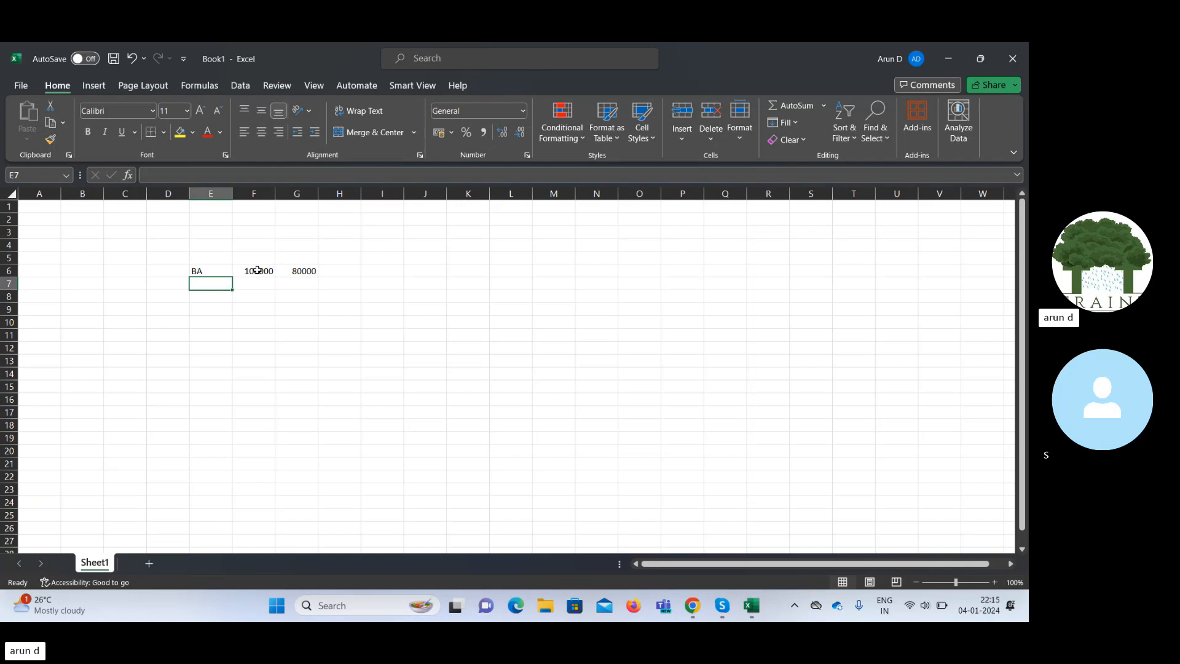
{"action": "key", "text": "Right"}
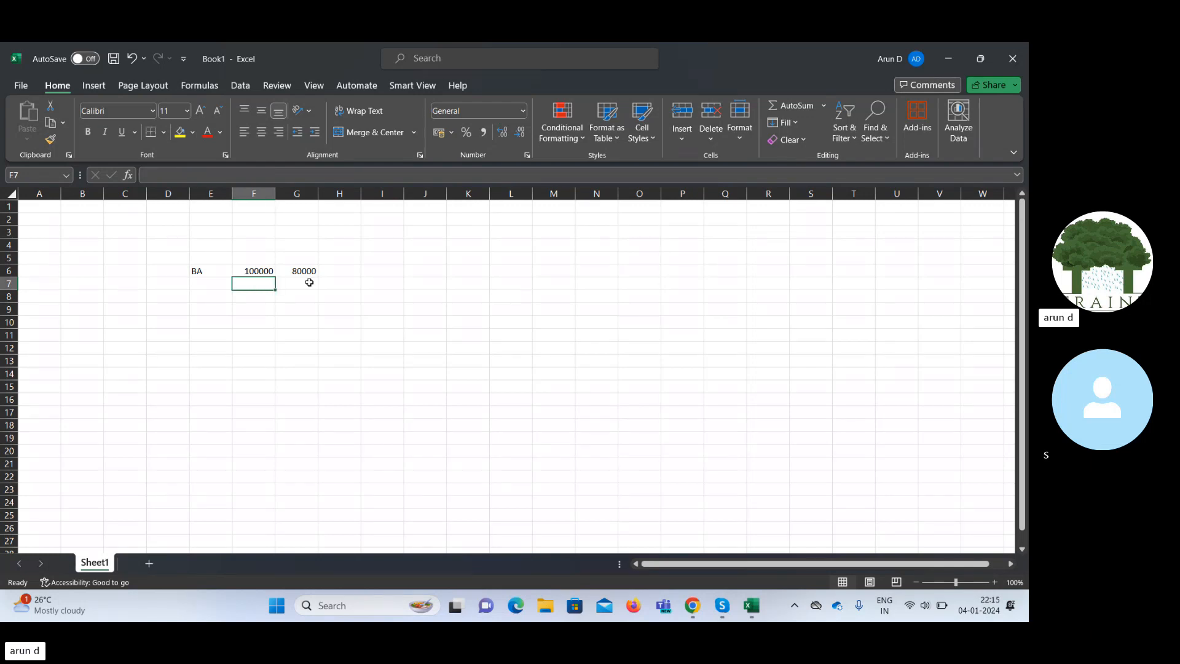
{"action": "left_click", "coordinate": [309, 282]}
{"action": "key", "text": "Up"}
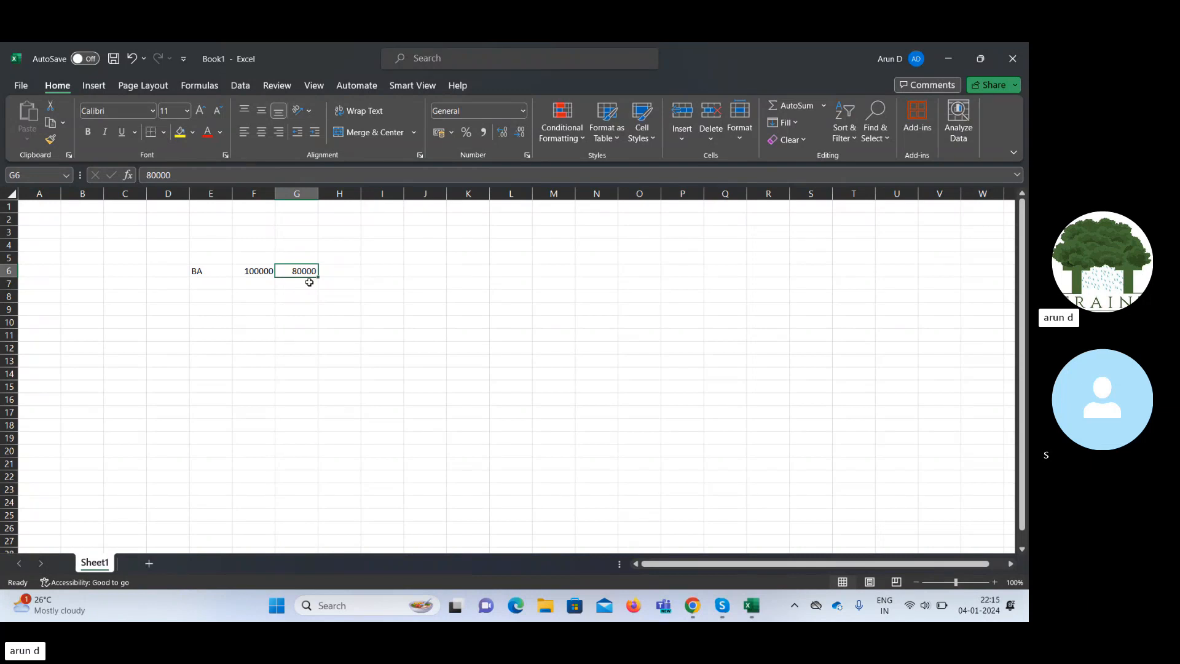
Add headings PR in G5 and BUDGET in F5.
{"action": "key", "text": "Up"}
{"action": "type", "text": "PR"}
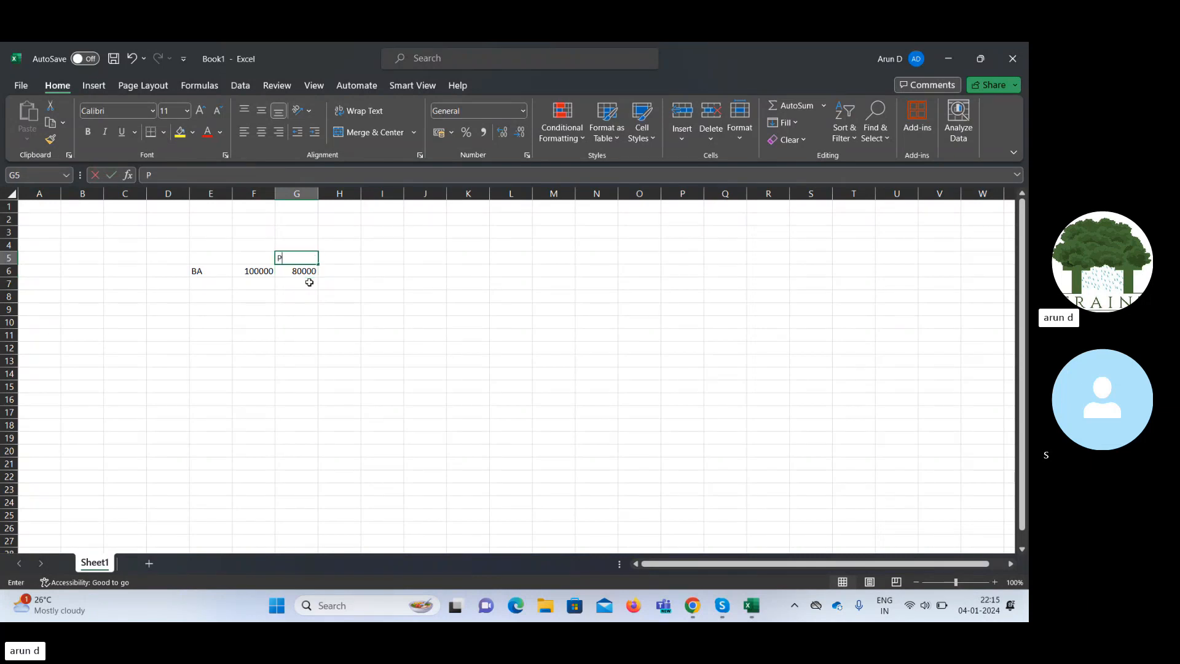
{"action": "key", "text": "Right"}
{"action": "key", "text": "Left"}
{"action": "key", "text": "Left"}
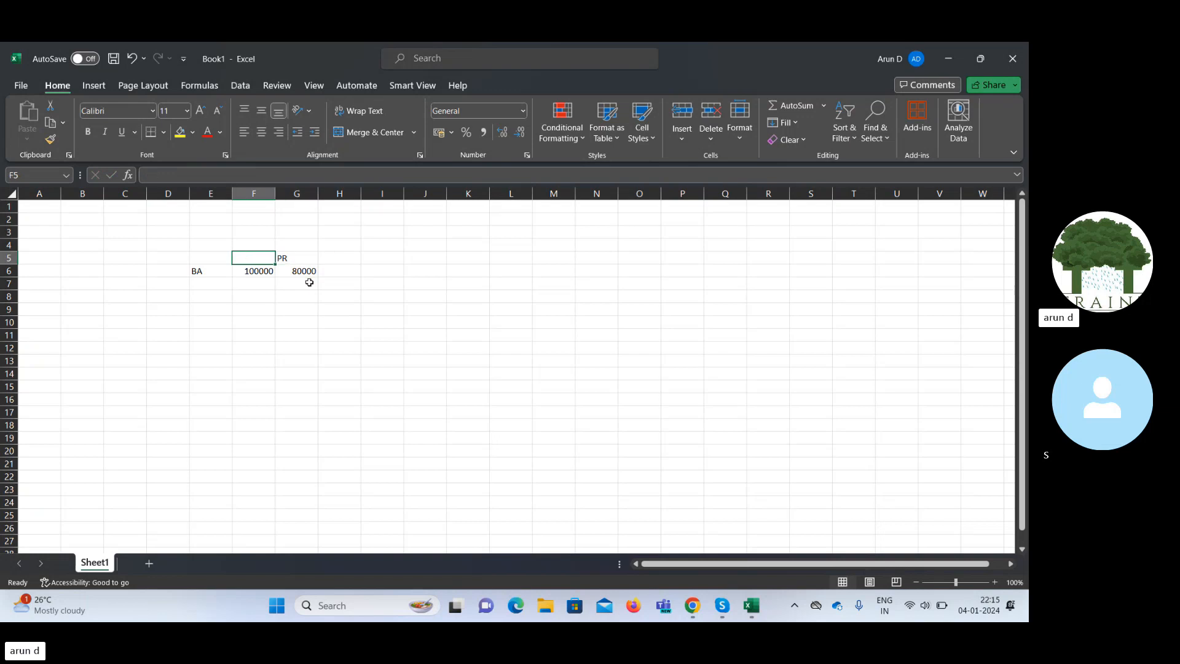
{"action": "type", "text": "BUDGET"}
{"action": "key", "text": "Right"}
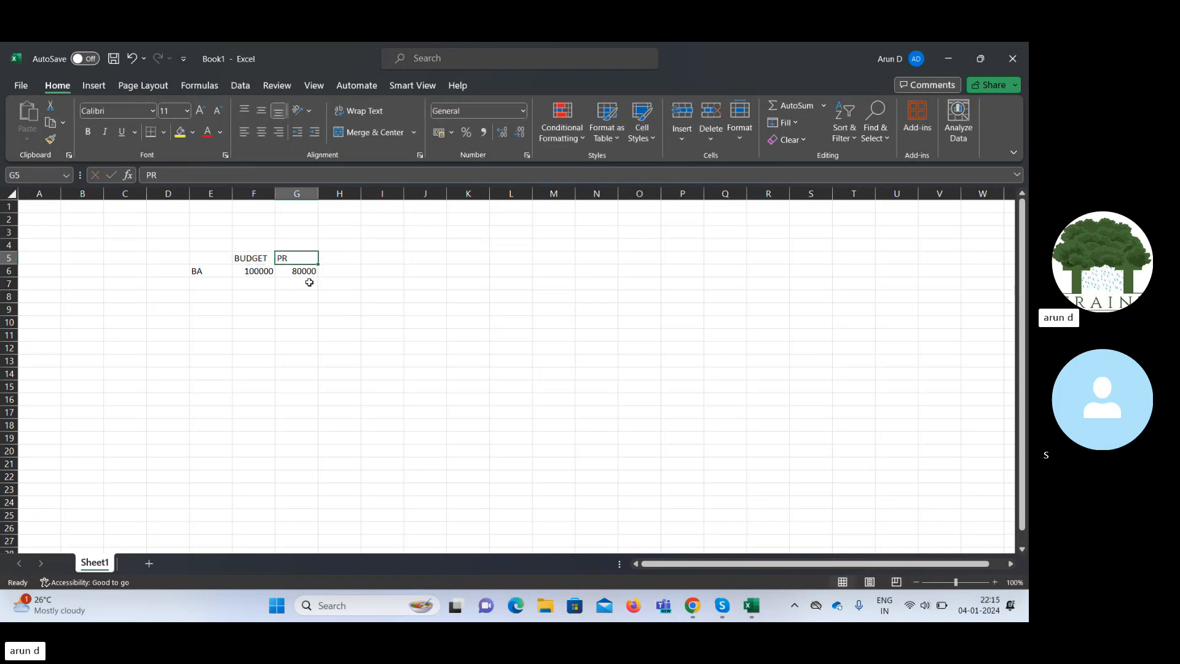
Enter 20000 in I6 and 21000 in I7, briefly checking the browser.
{"action": "key", "text": "Down"}
{"action": "key", "text": "Right"}
{"action": "key", "text": "Right"}
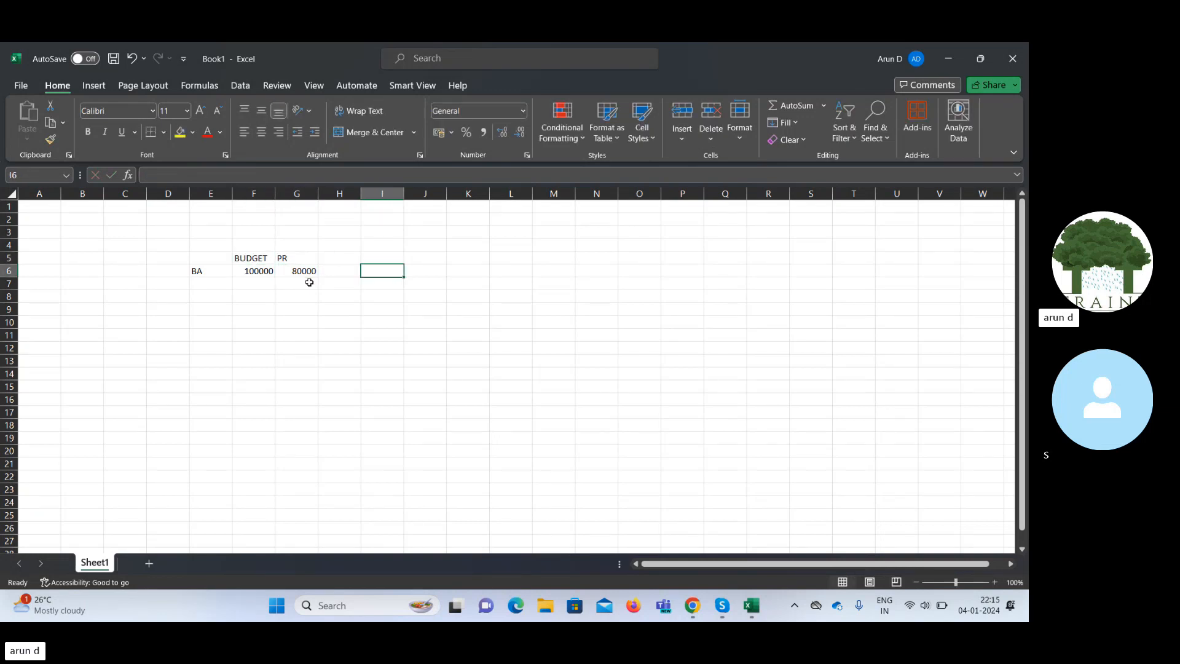
{"action": "type", "text": "20000"}
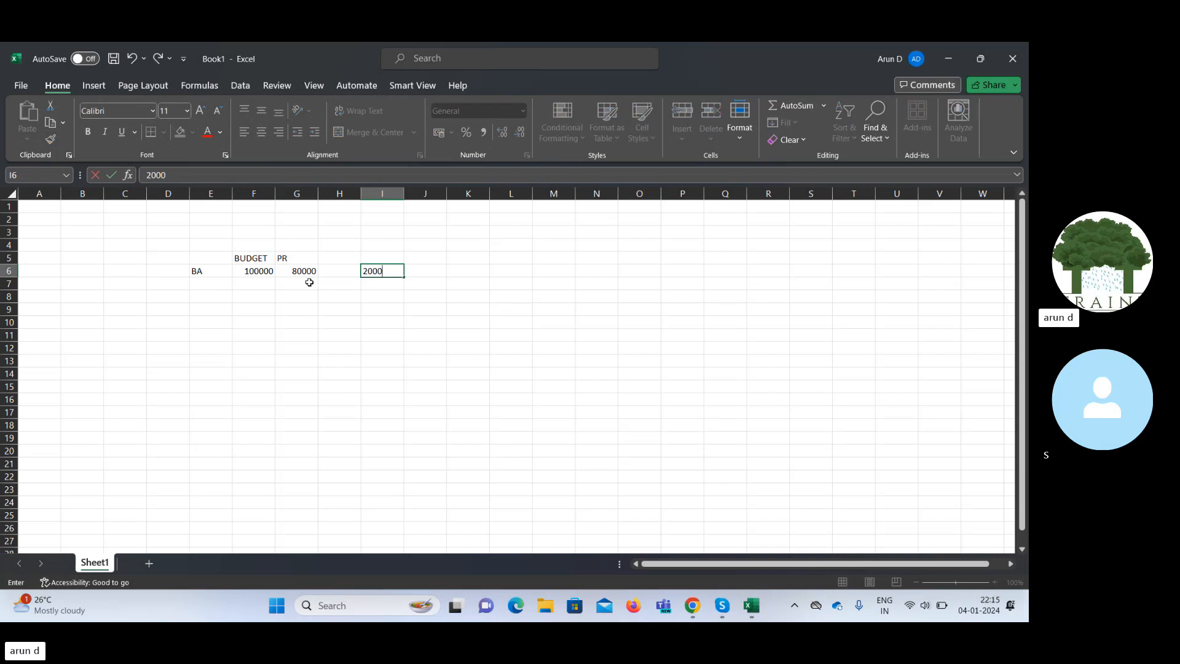
{"action": "key", "text": "Right"}
{"action": "key", "text": "Left"}
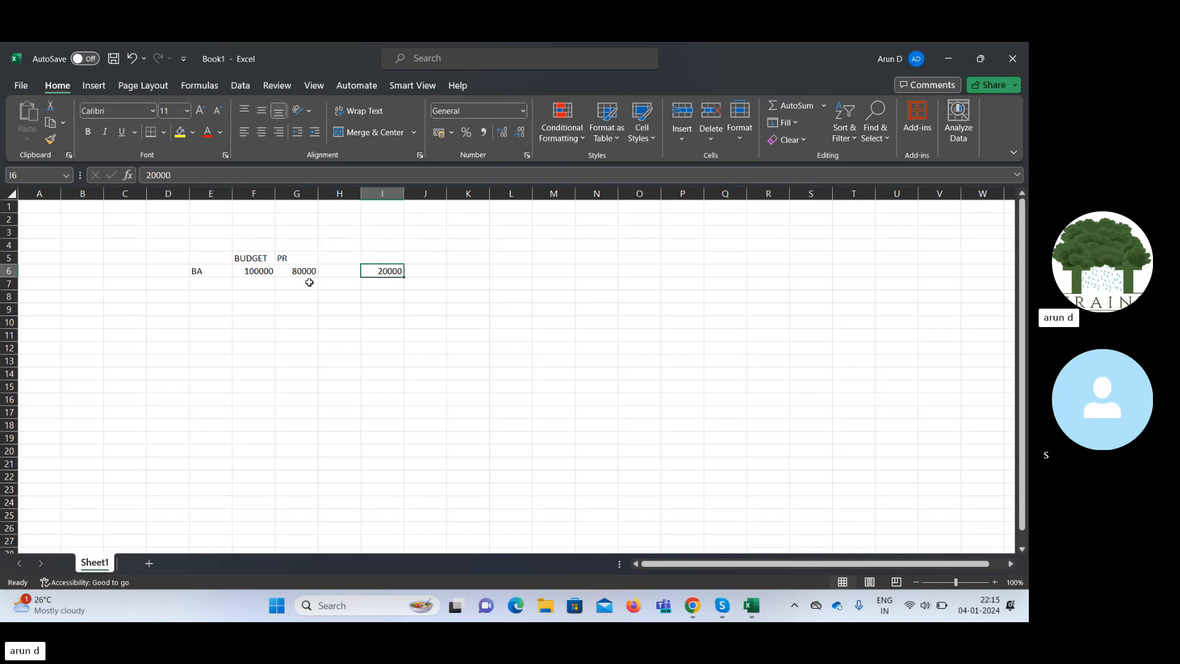
{"action": "key", "text": "Return"}
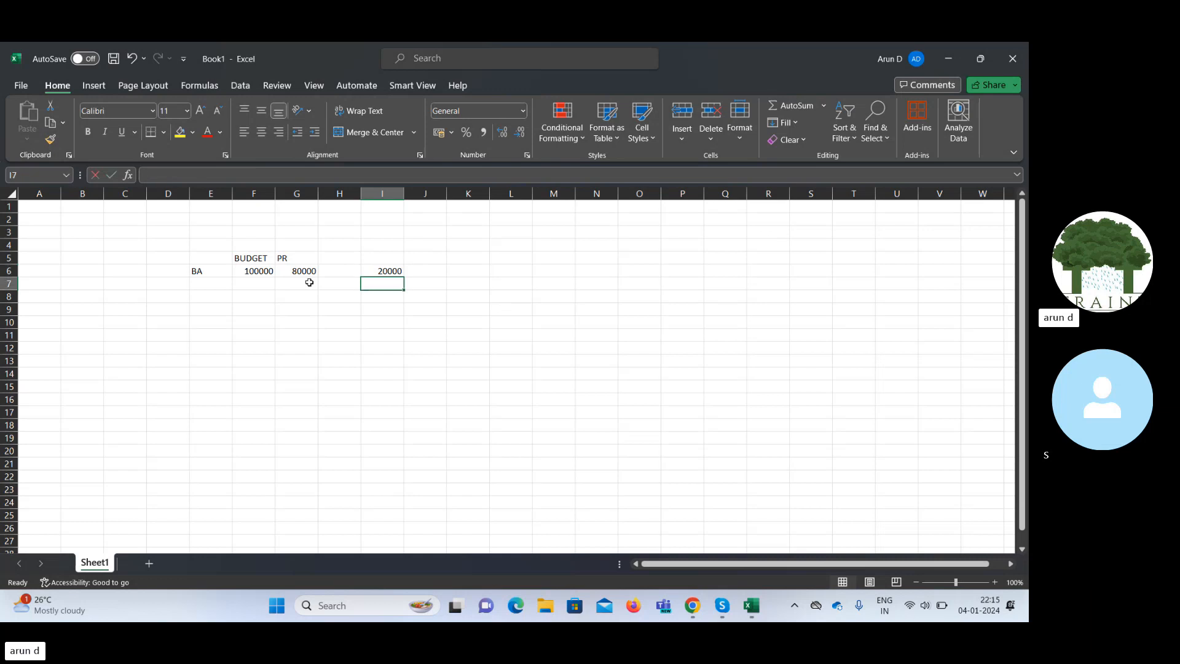
{"action": "type", "text": "21000"}
{"action": "key", "text": "Tab"}
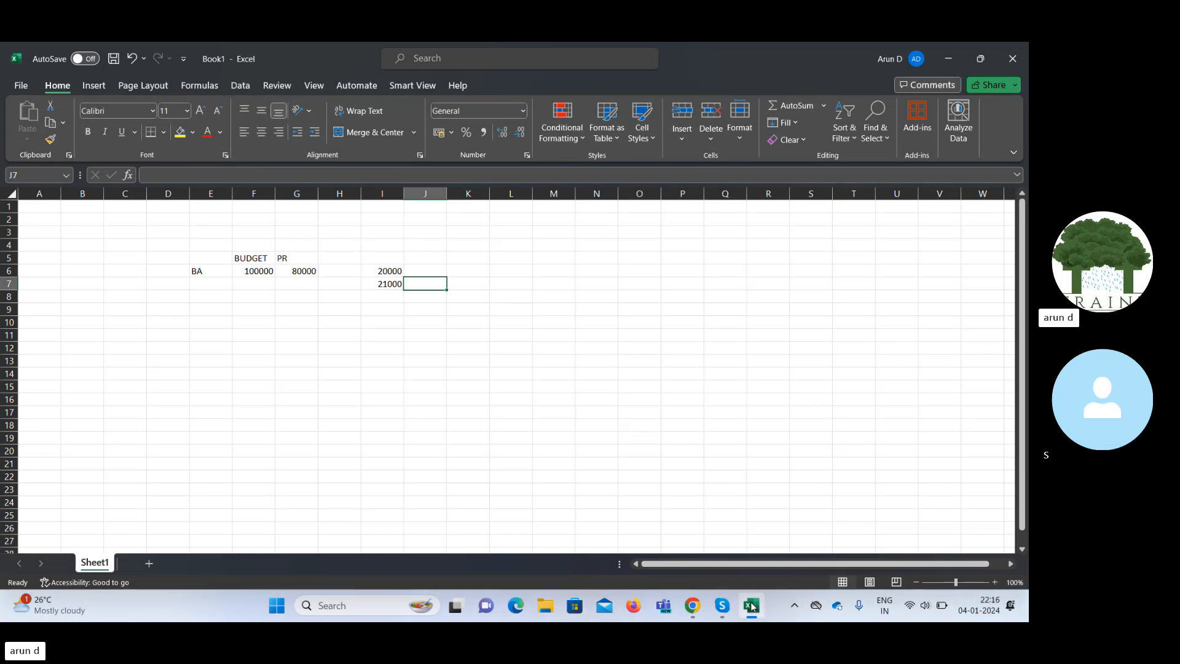
{"action": "left_click", "coordinate": [694, 606]}
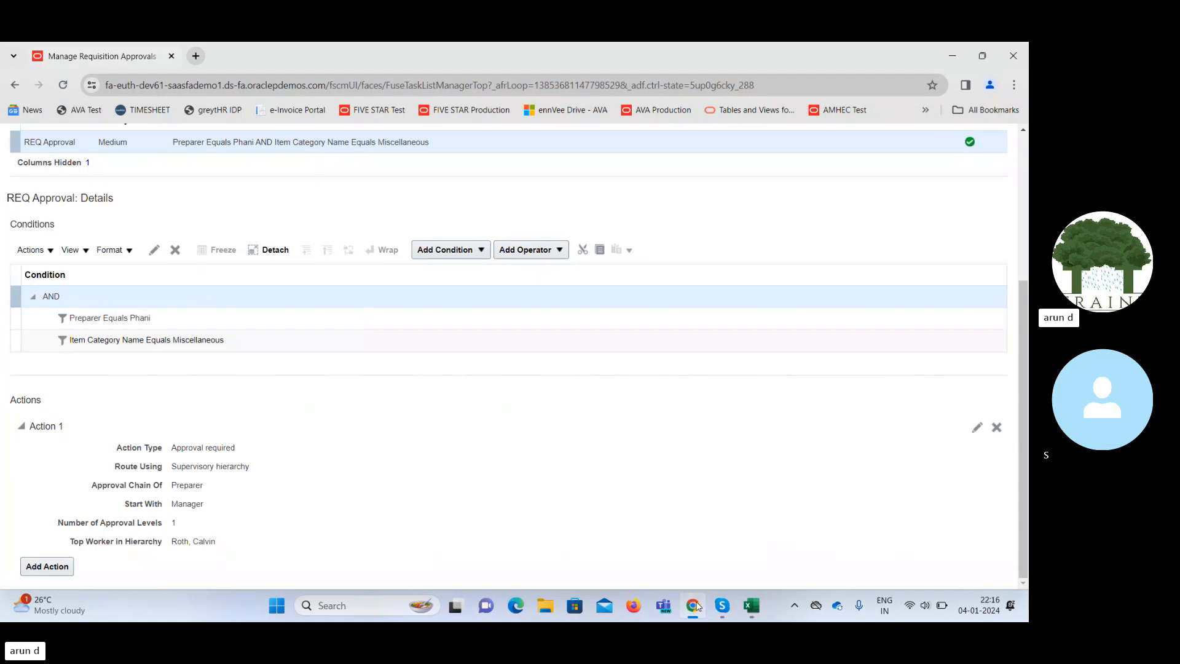
{"action": "left_click", "coordinate": [751, 606]}
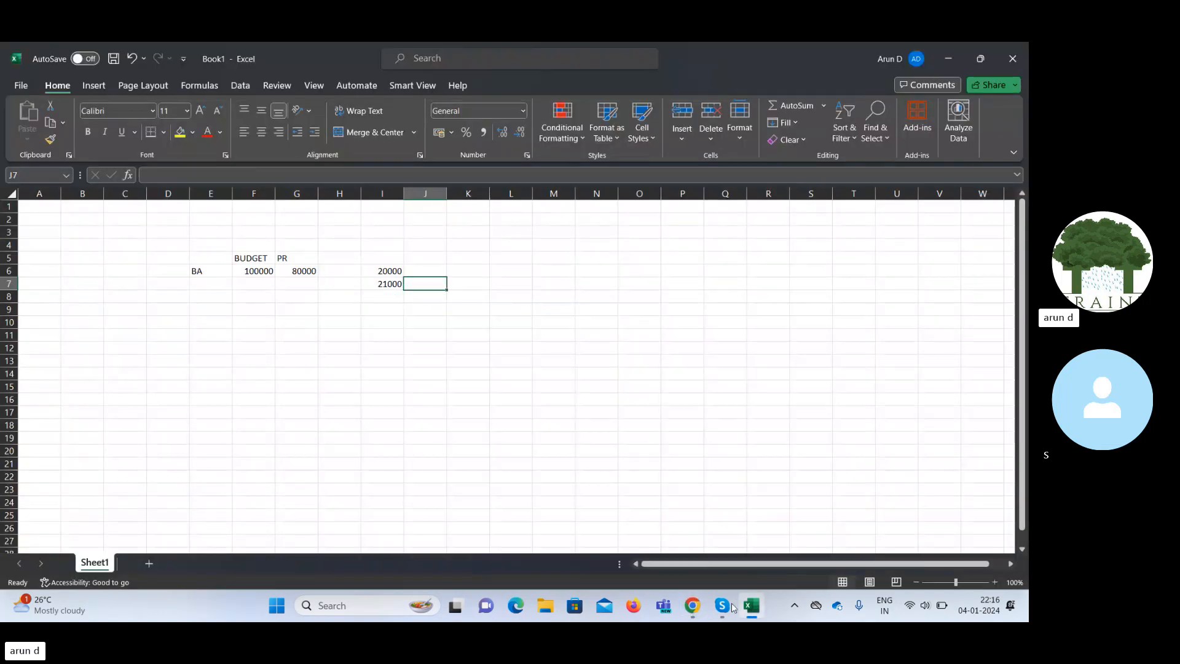
Review the 100000 budget and 80000 PR values in F6 and G6.
{"action": "left_click", "coordinate": [385, 284]}
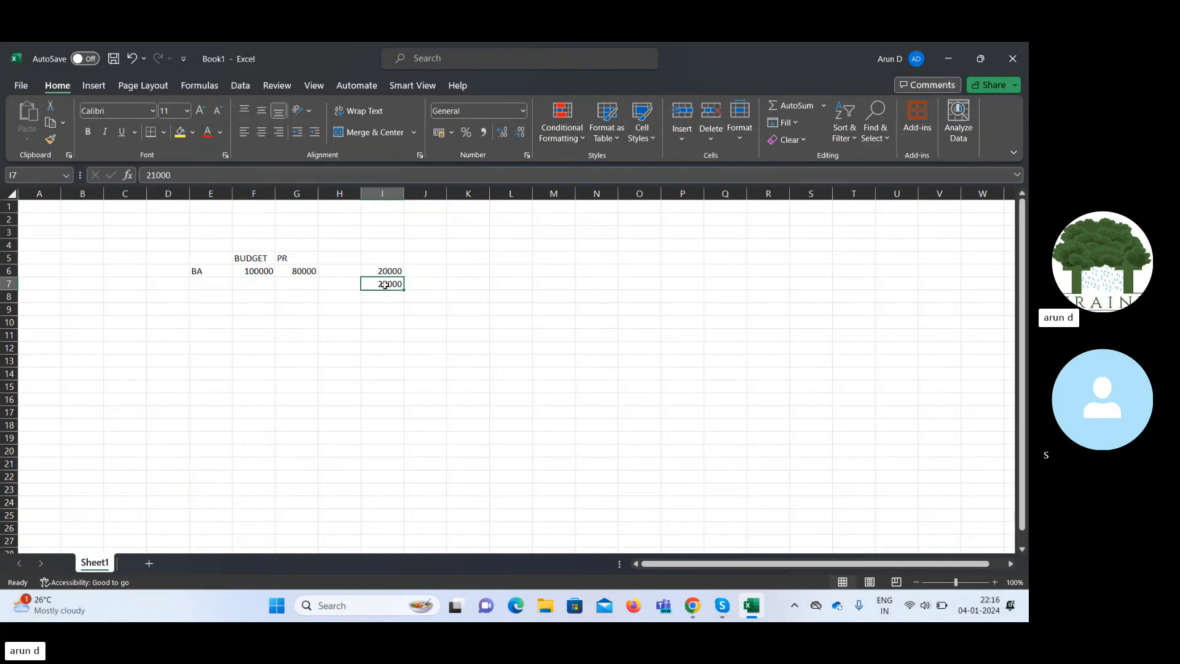
{"action": "key", "text": "Right"}
{"action": "key", "text": "Right"}
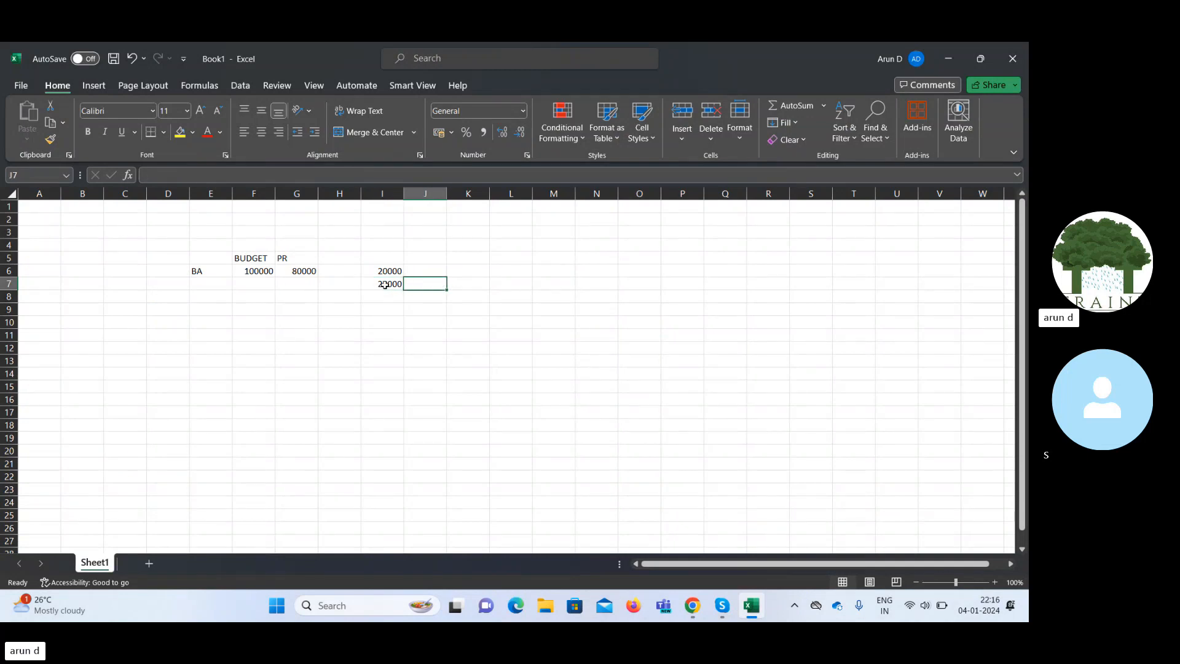
{"action": "key", "text": "Left"}
{"action": "key", "text": "Left"}
{"action": "key", "text": "Left"}
{"action": "key", "text": "Left"}
{"action": "key", "text": "Left"}
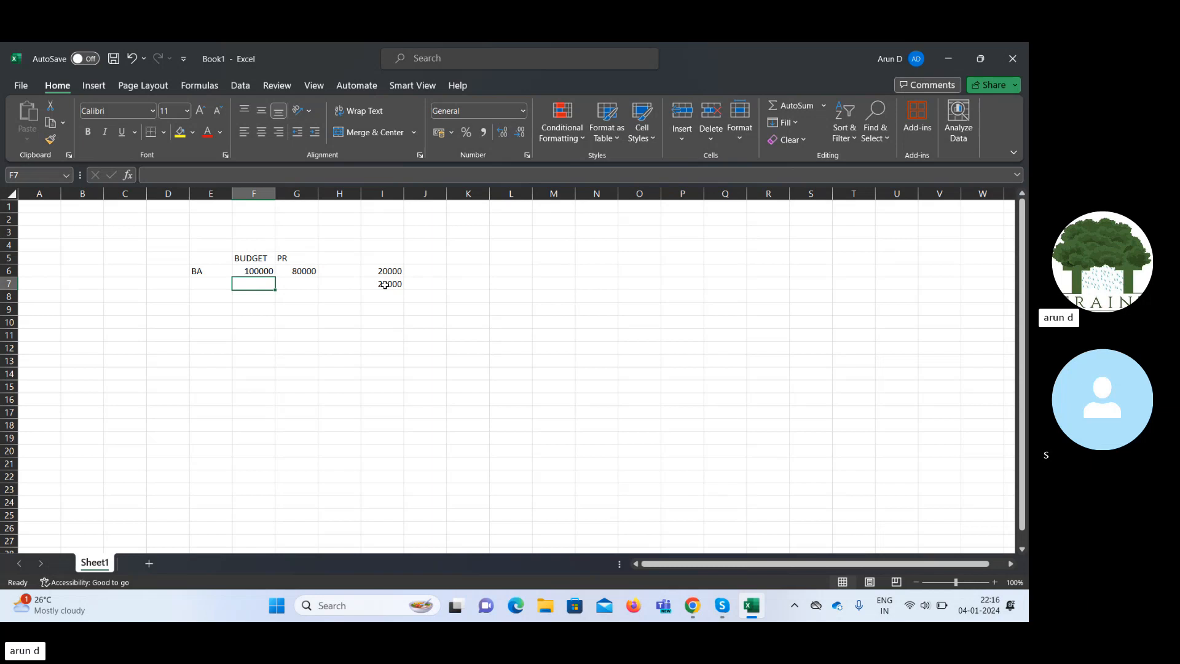
{"action": "key", "text": "Up"}
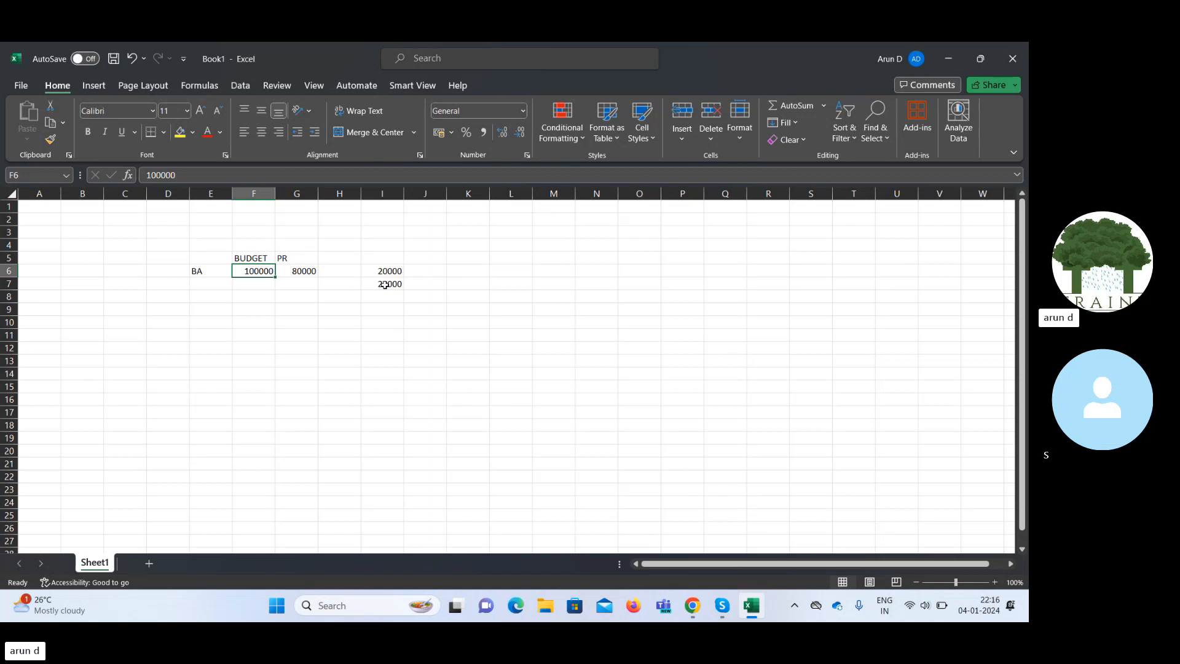
{"action": "key", "text": "Down"}
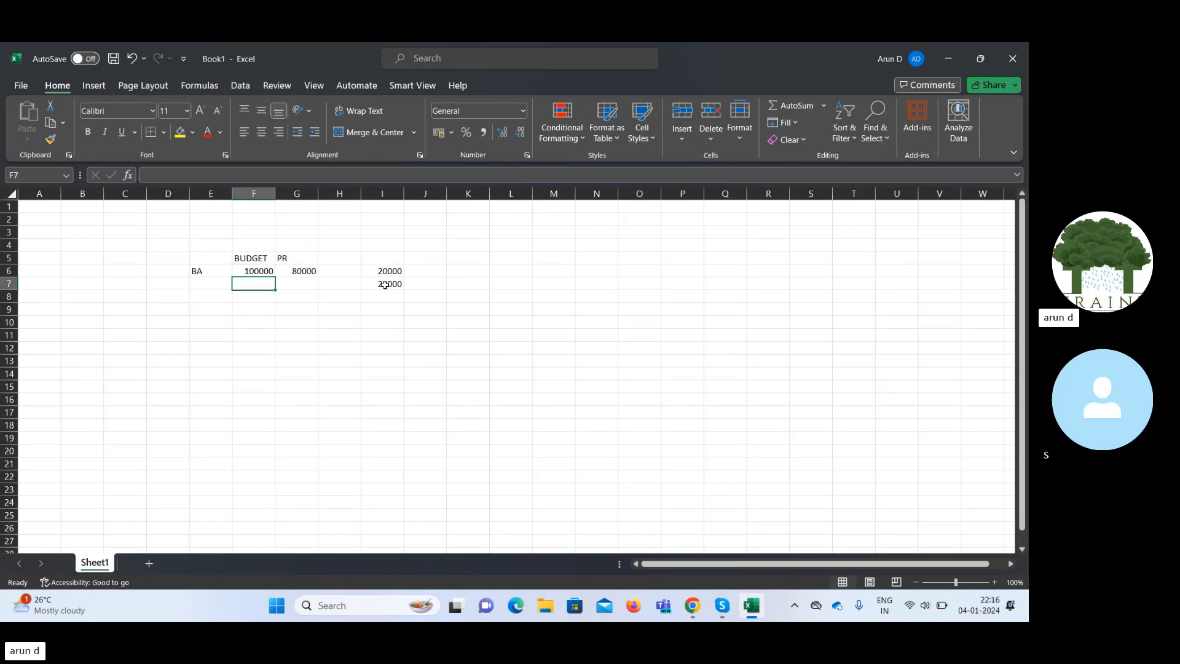
{"action": "key", "text": "Up"}
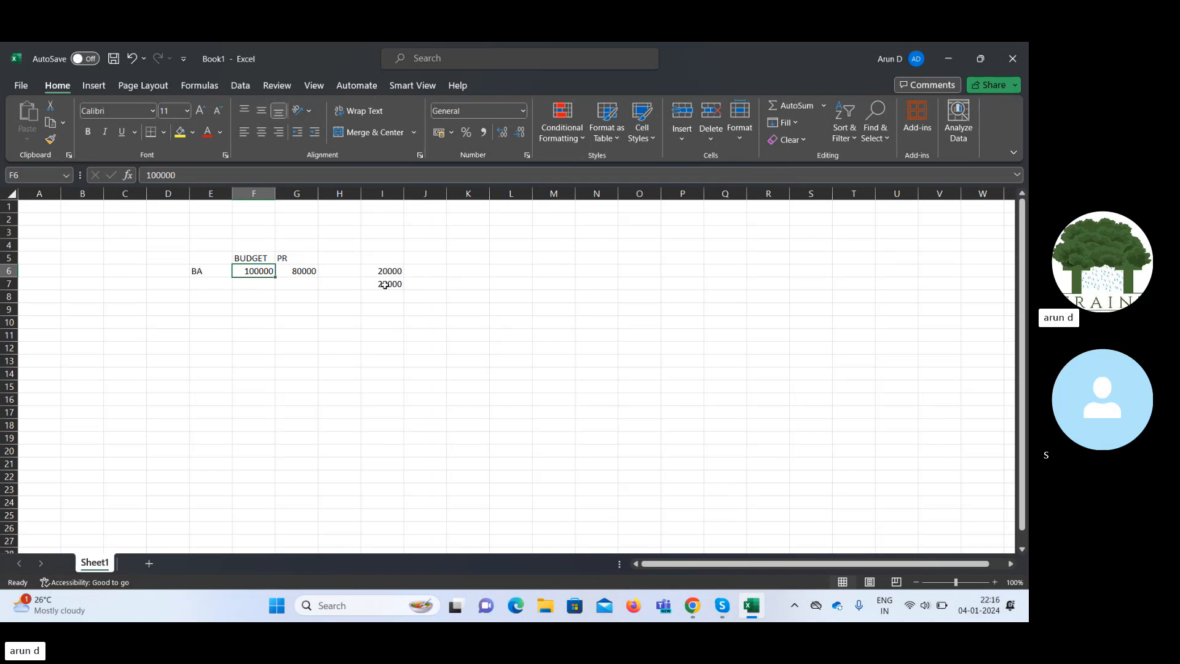
{"action": "key", "text": "Right"}
{"action": "key", "text": "Right"}
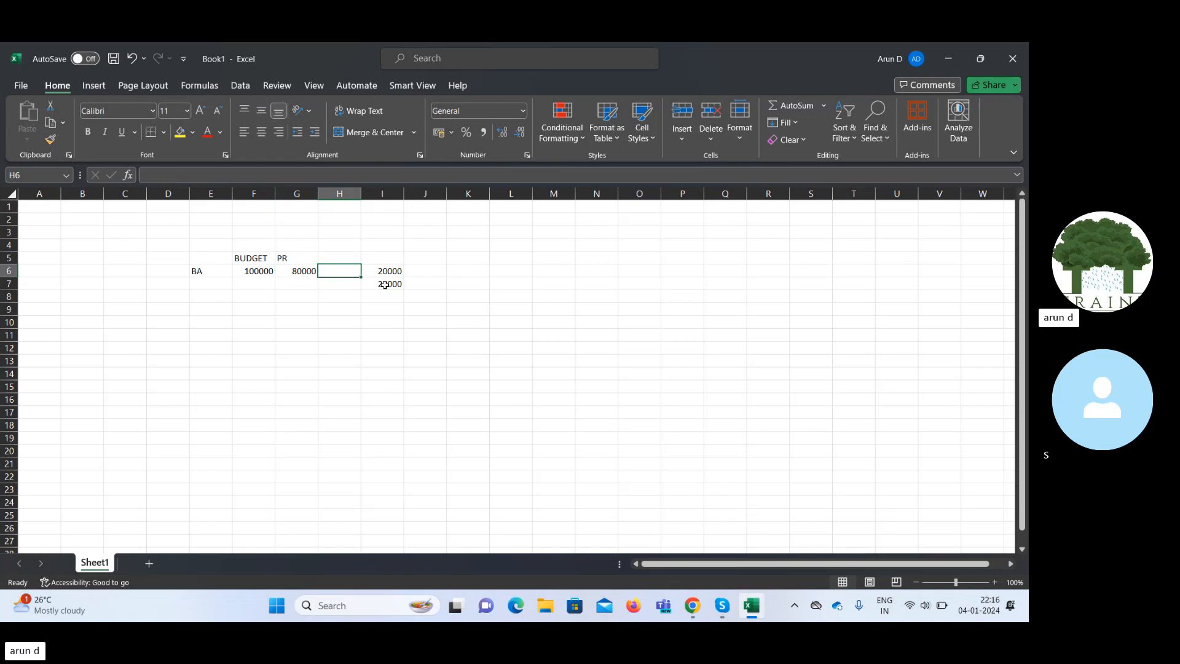
{"action": "key", "text": "Left"}
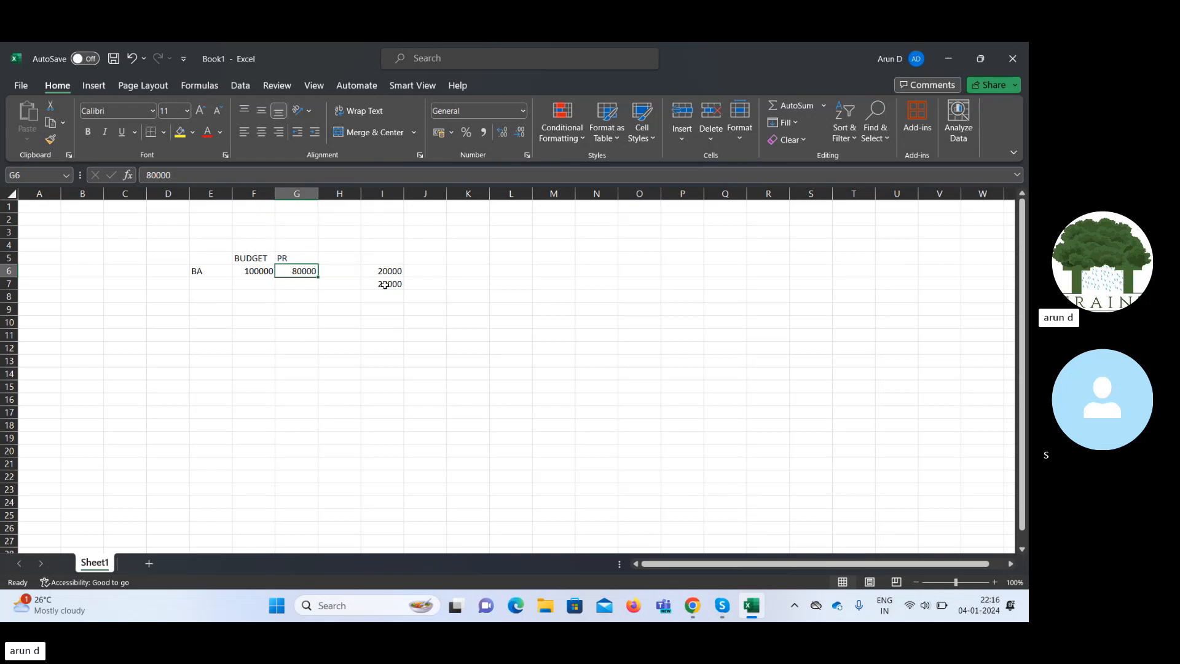
Enter approvers PM-1, FM-1 and PM-2 in G3, H3 and I3.
{"action": "key", "text": "Up"}
{"action": "key", "text": "Up"}
{"action": "key", "text": "Up"}
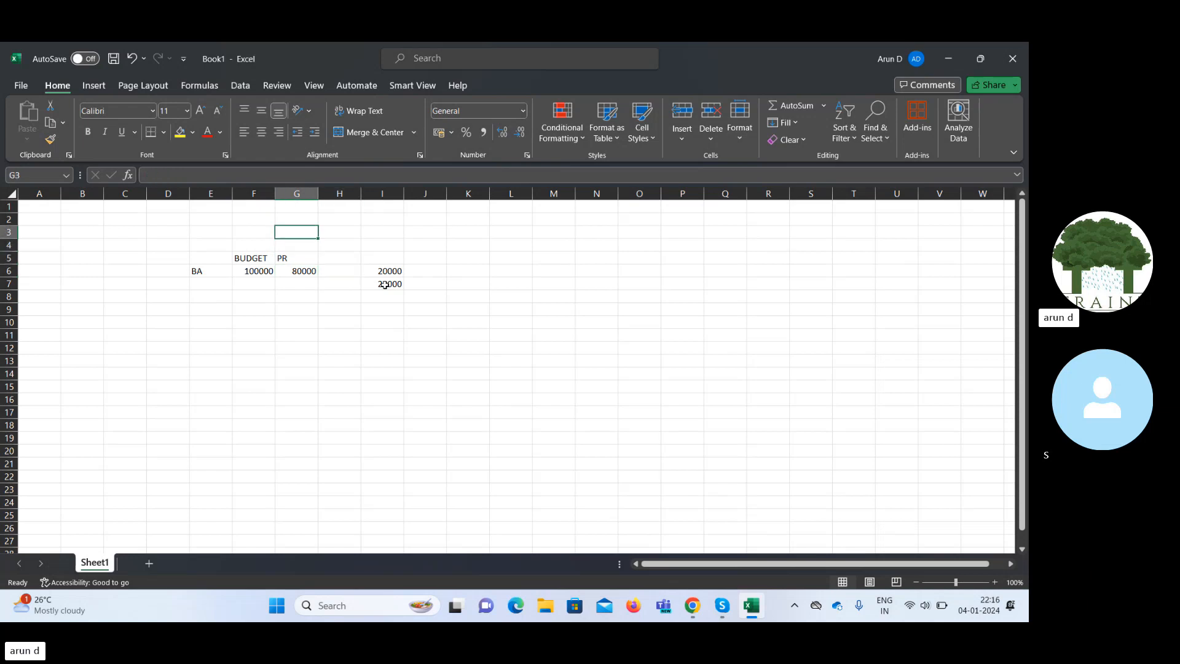
{"action": "type", "text": "PM"}
{"action": "key", "text": "Right"}
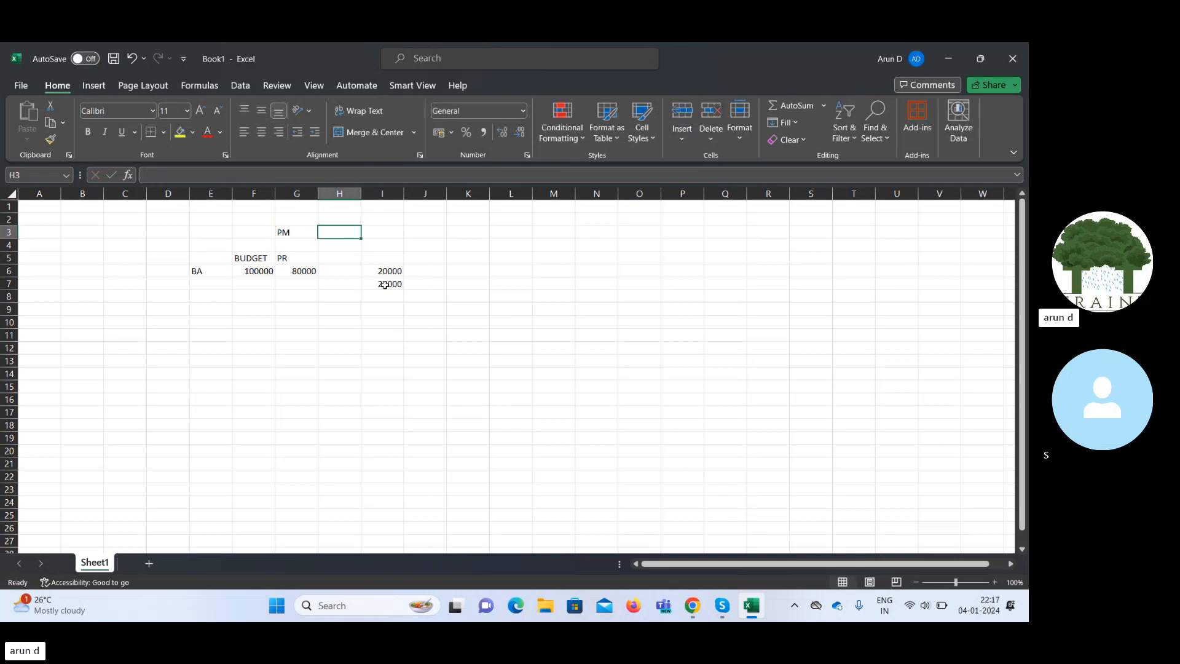
{"action": "key", "text": "Left"}
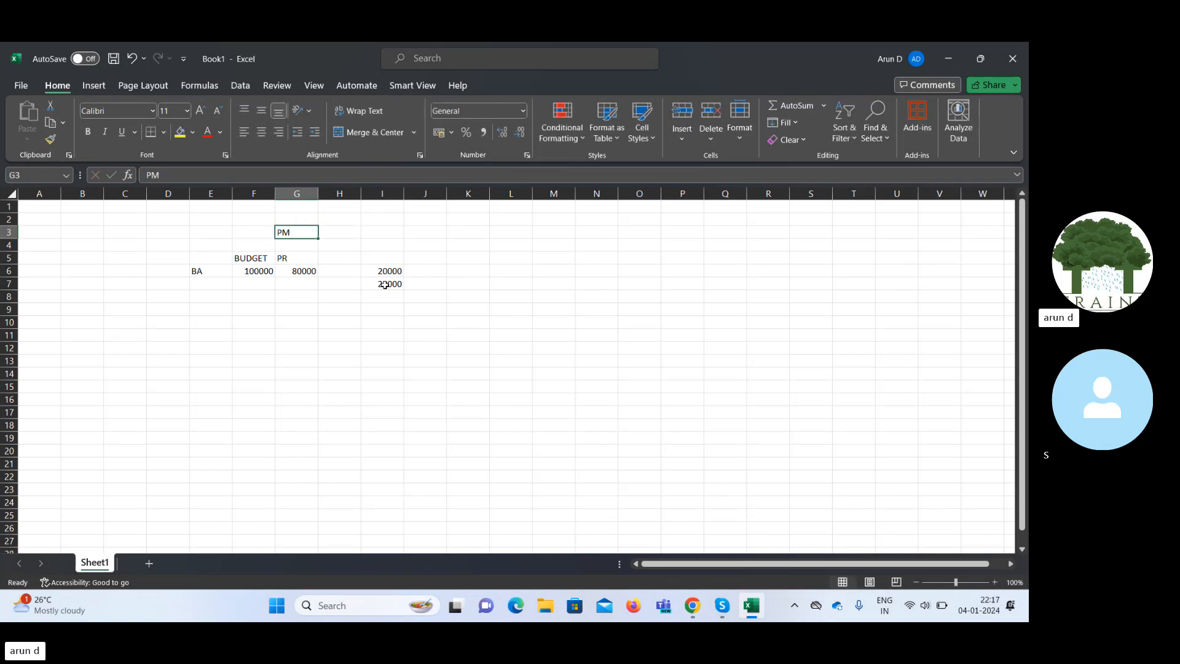
{"action": "key", "text": "F2"}
{"action": "type", "text": "-1"}
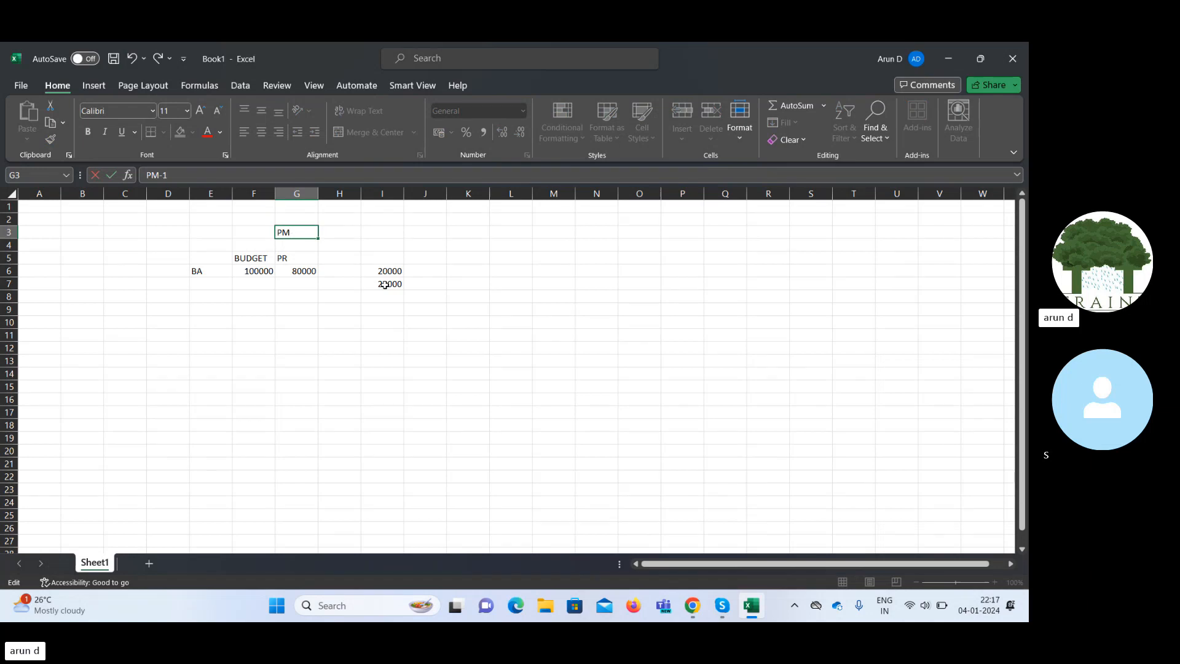
{"action": "key", "text": "Tab"}
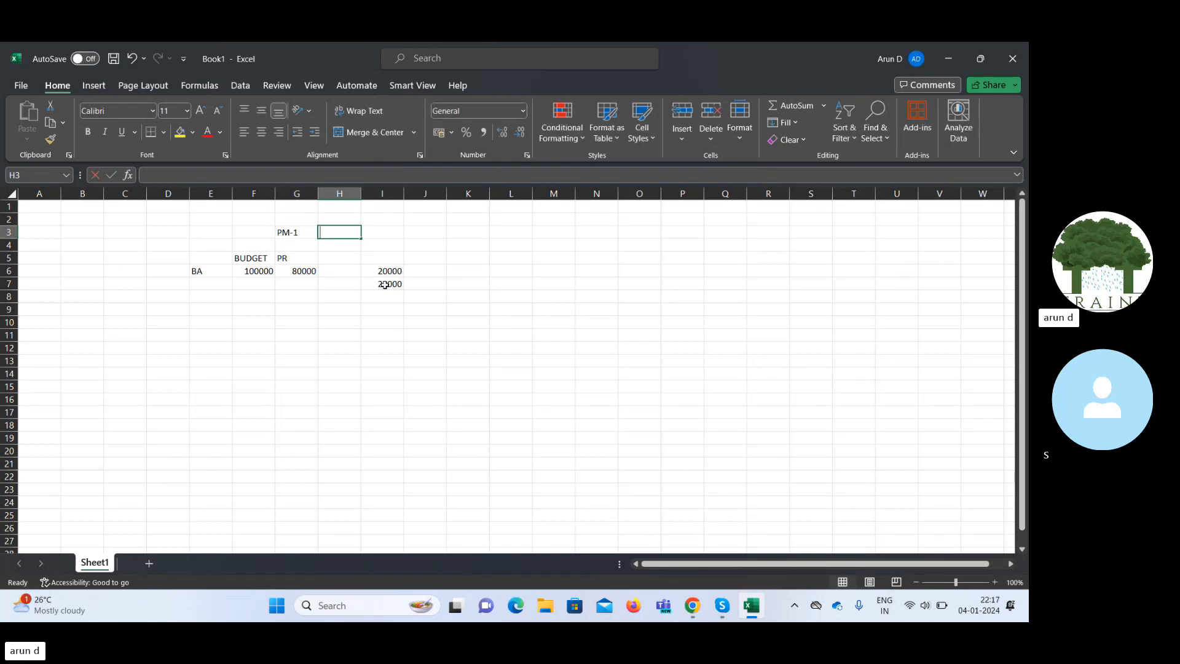
{"action": "type", "text": "FM-1"}
{"action": "key", "text": "Tab"}
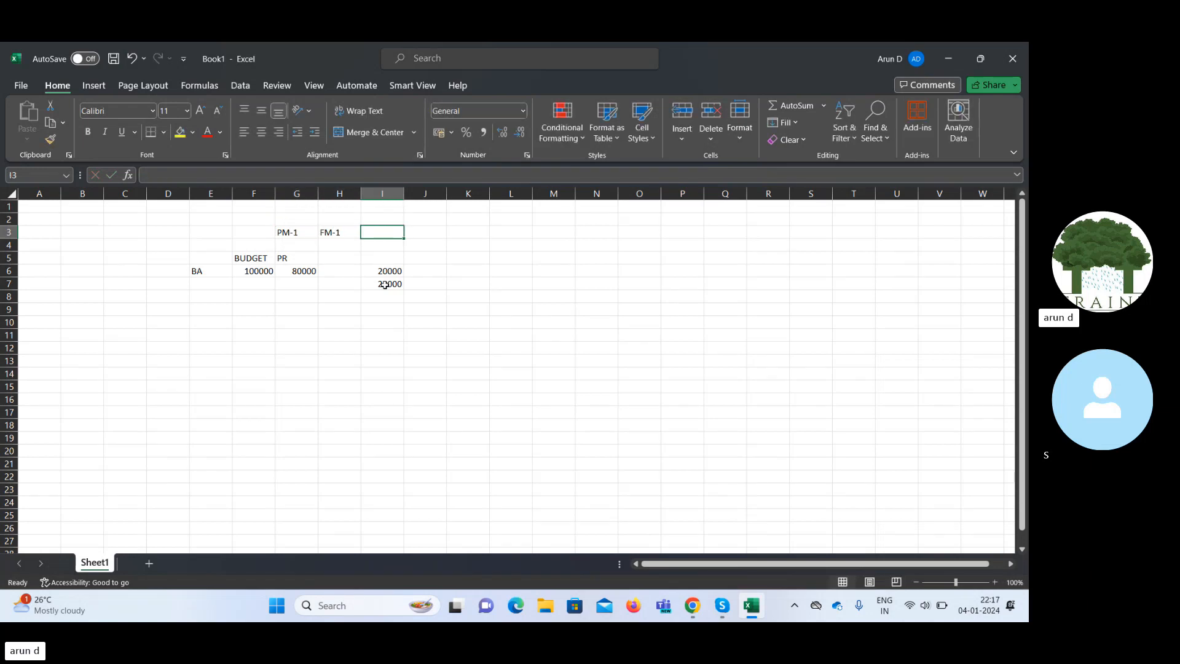
{"action": "key", "text": "Left"}
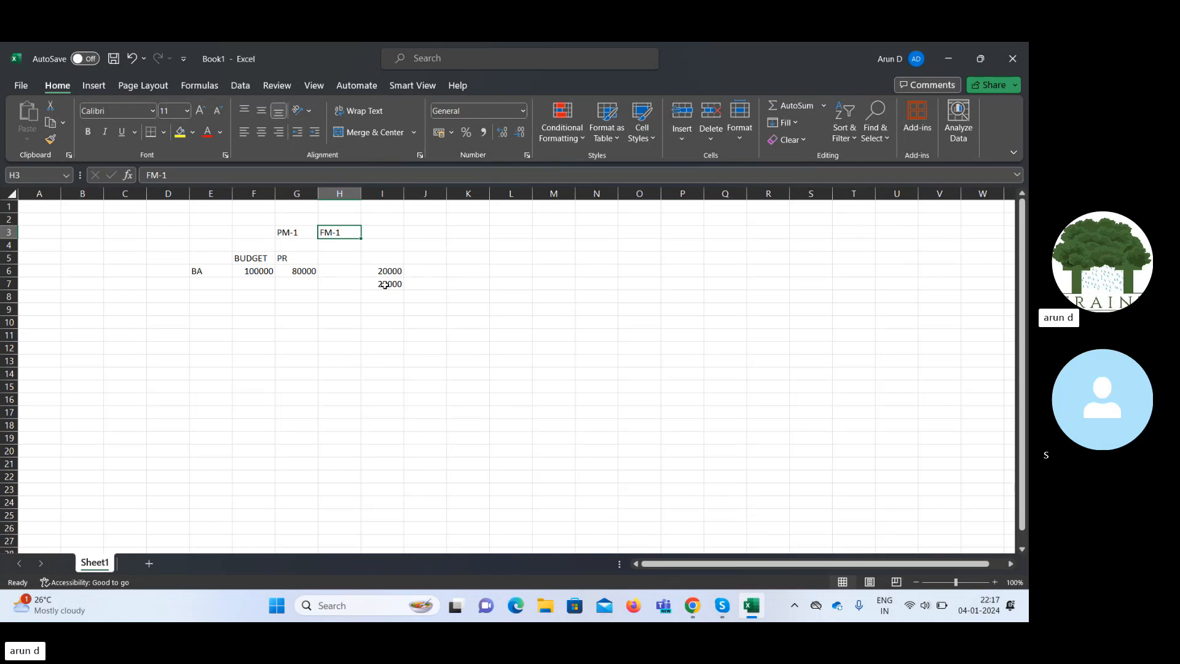
{"action": "key", "text": "Right"}
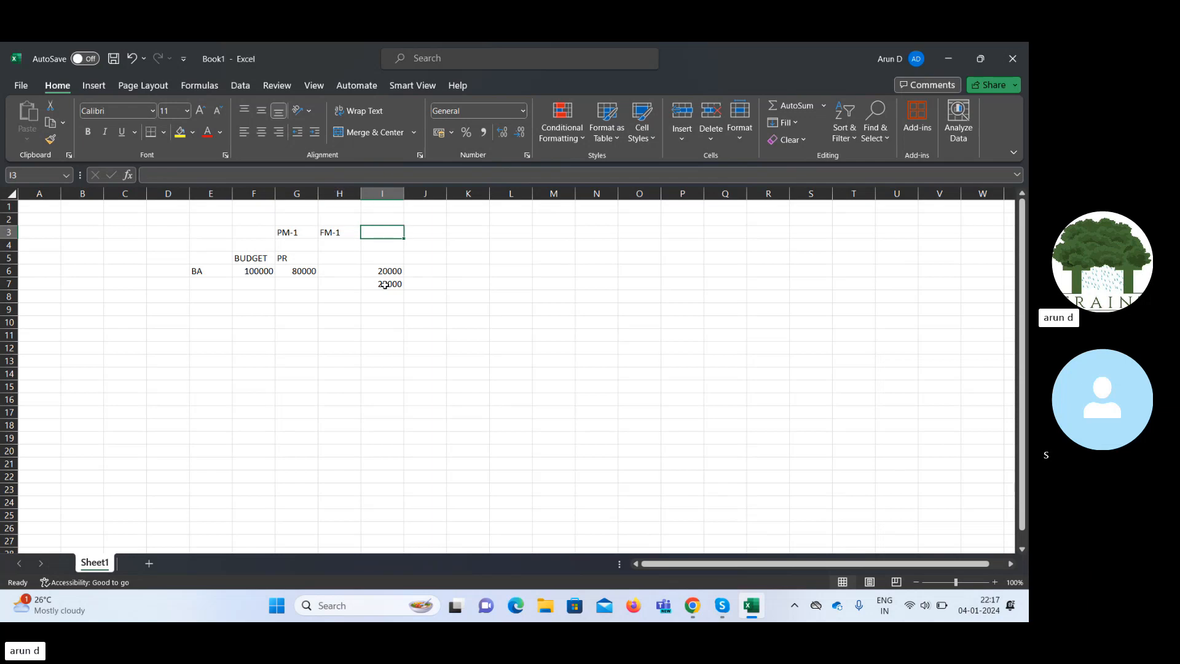
{"action": "type", "text": "PM-2"}
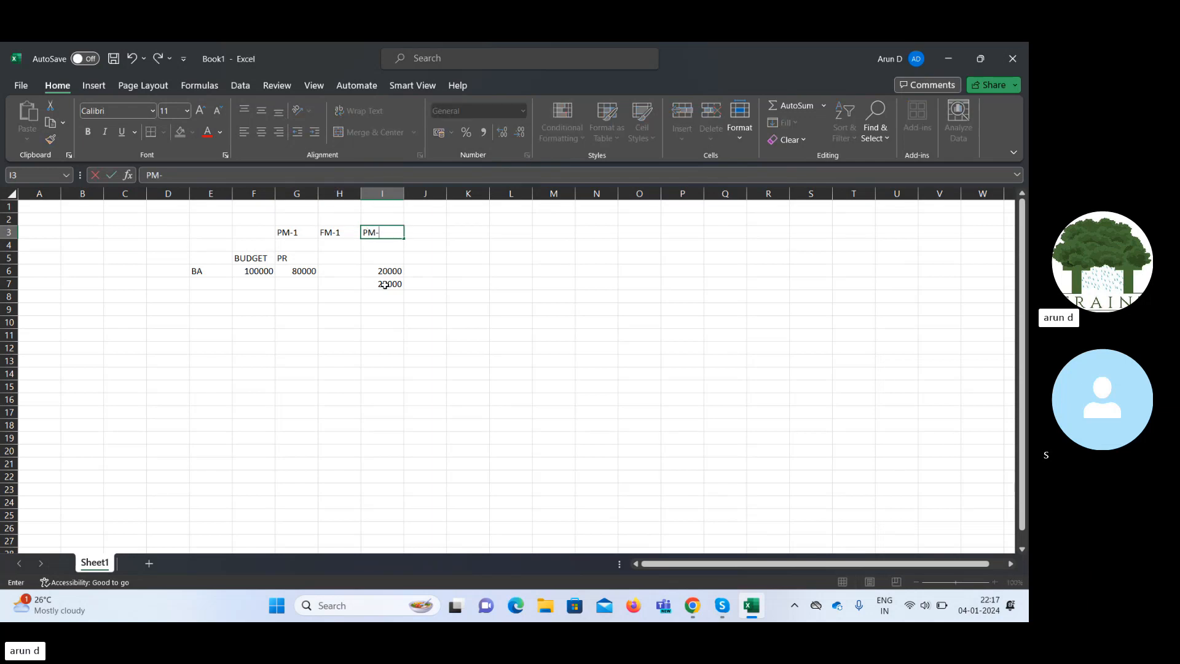
{"action": "key", "text": "Right"}
{"action": "key", "text": "Left"}
{"action": "key", "text": "Left"}
{"action": "key", "text": "Left"}
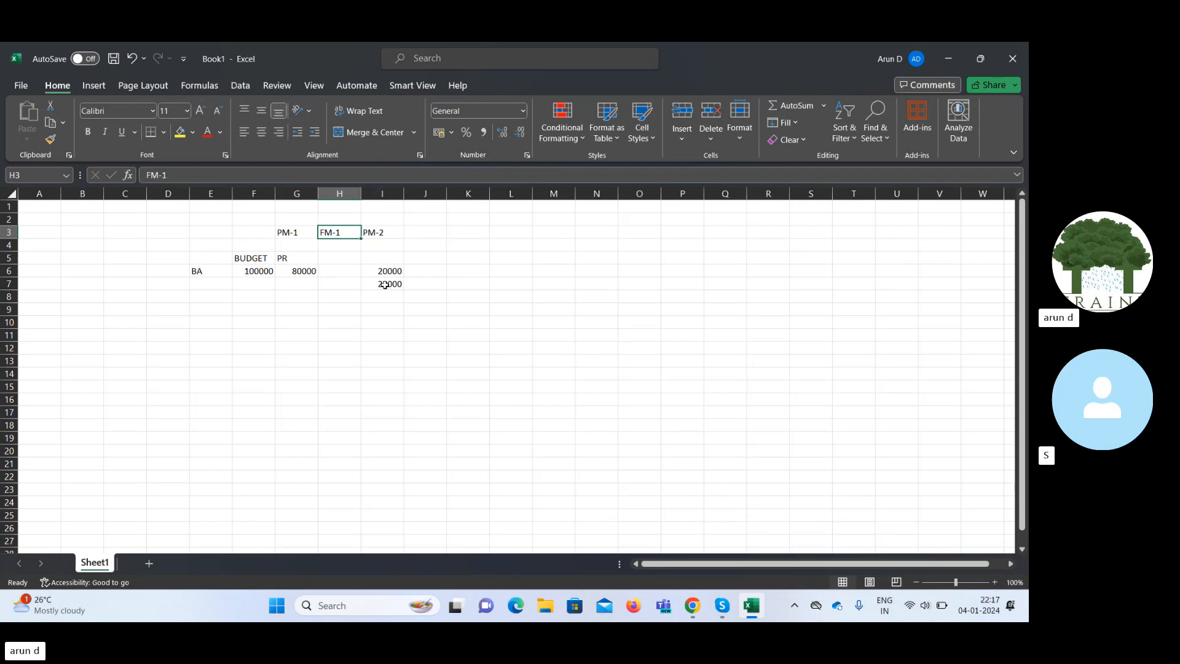
{"action": "key", "text": "shift+Right"}
{"action": "key", "text": "shift+Right"}
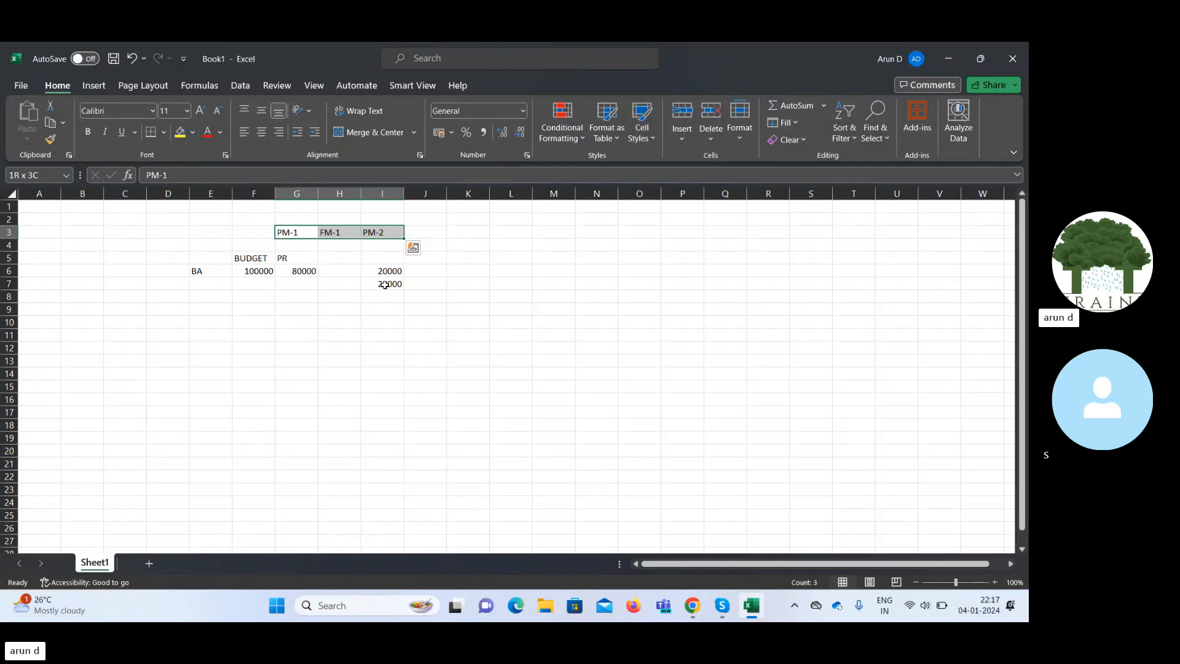
Label F3 'Approval Group' and widen column F to fit it.
{"action": "key", "text": "Left"}
{"action": "type", "text": "App"}
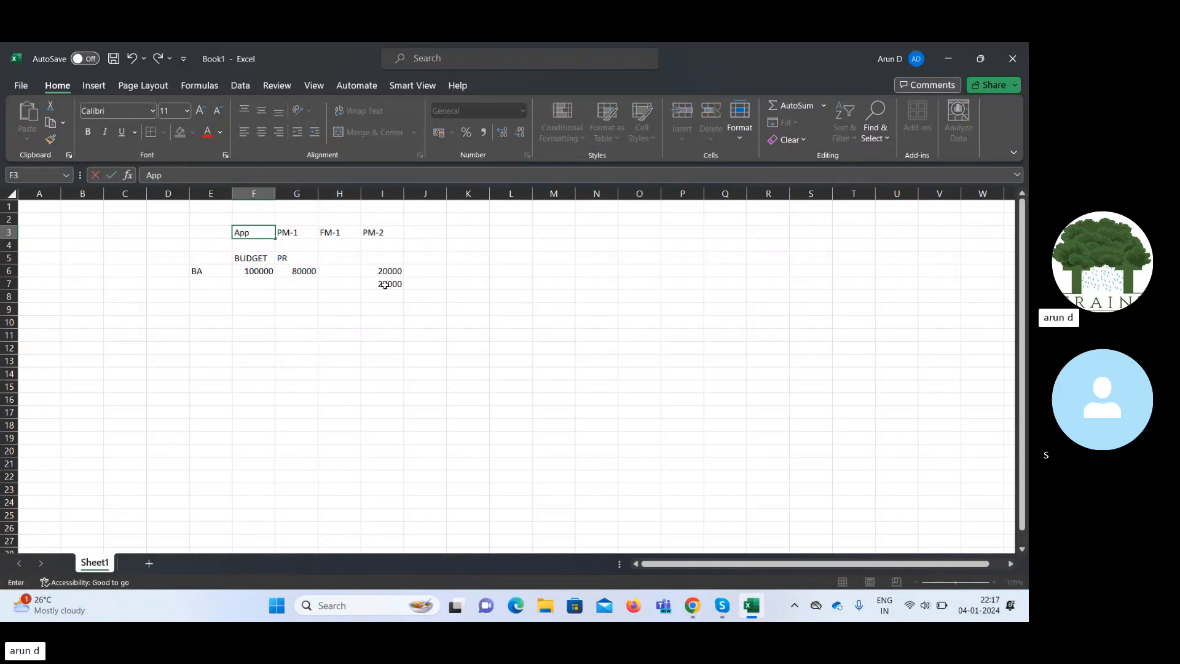
{"action": "type", "text": "roval Group"}
{"action": "key", "text": "Tab"}
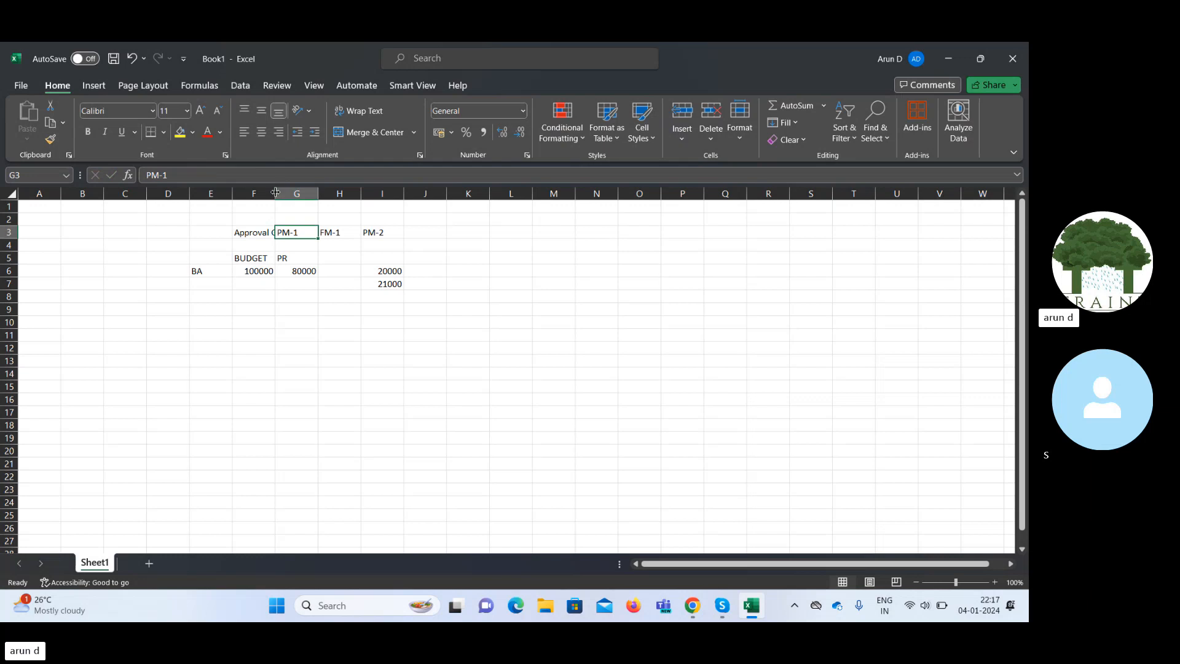
{"action": "left_click_drag", "start_coordinate": [275, 192], "coordinate": [299, 193]}
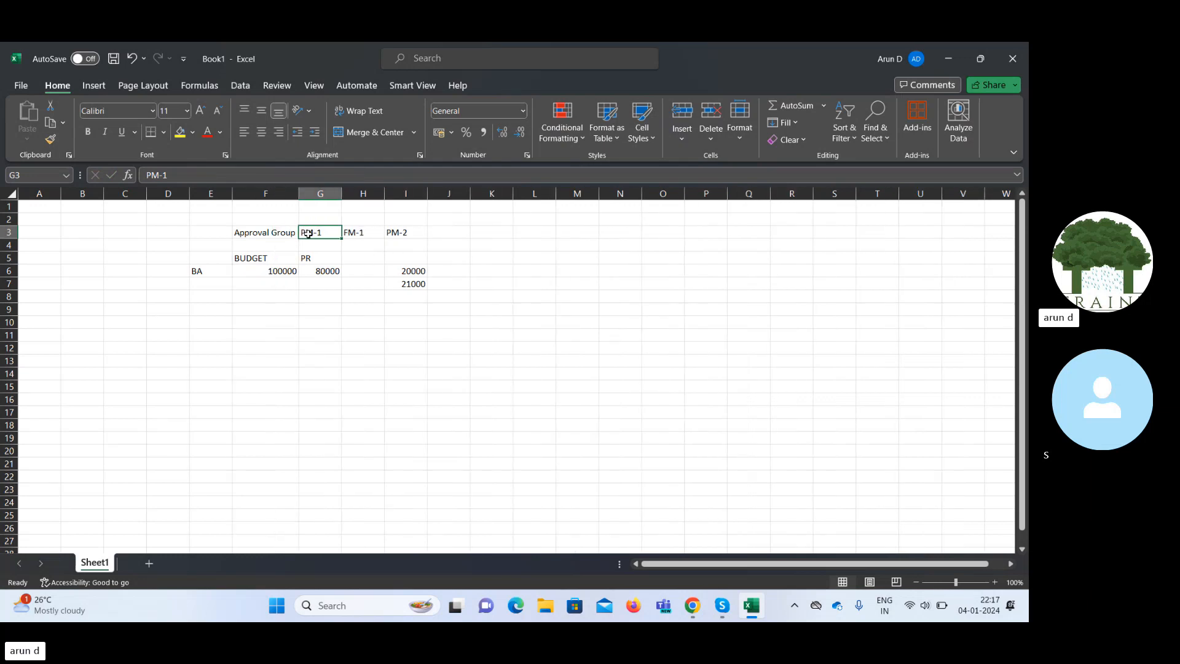
{"action": "left_click_drag", "start_coordinate": [308, 233], "coordinate": [413, 231]}
Add a Supp row: Supp in F9, PM-1 in G9, PM-2 in H9.
{"action": "left_click", "coordinate": [254, 313]}
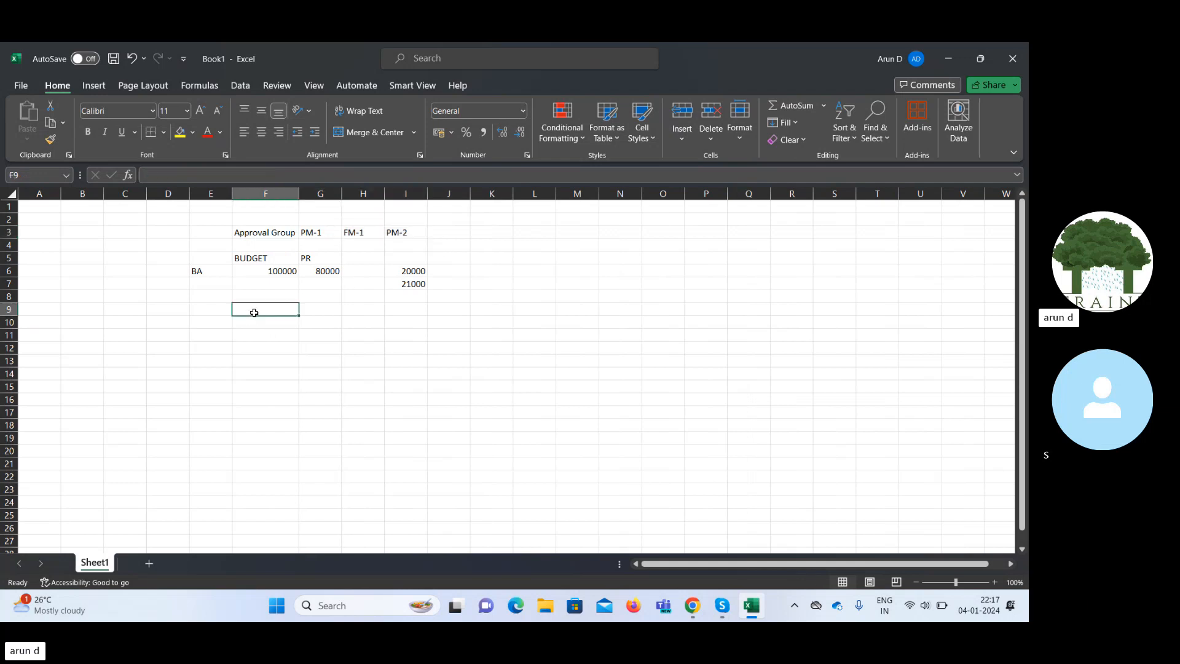
{"action": "type", "text": "Su"}
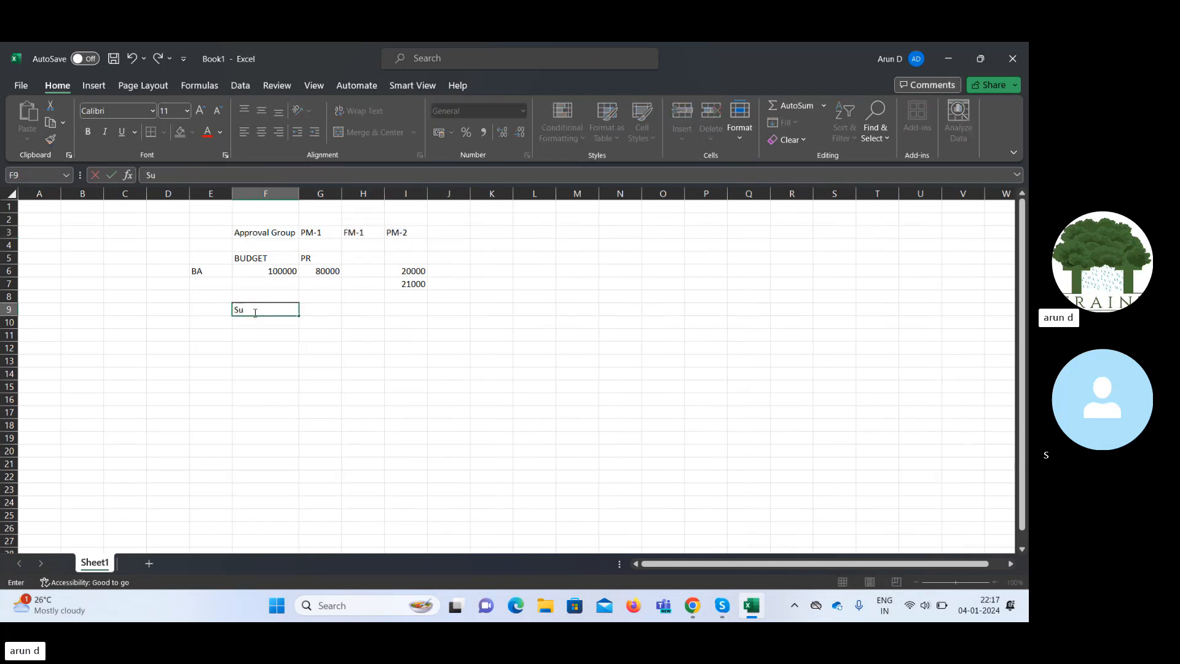
{"action": "type", "text": "pp"}
{"action": "key", "text": "Tab"}
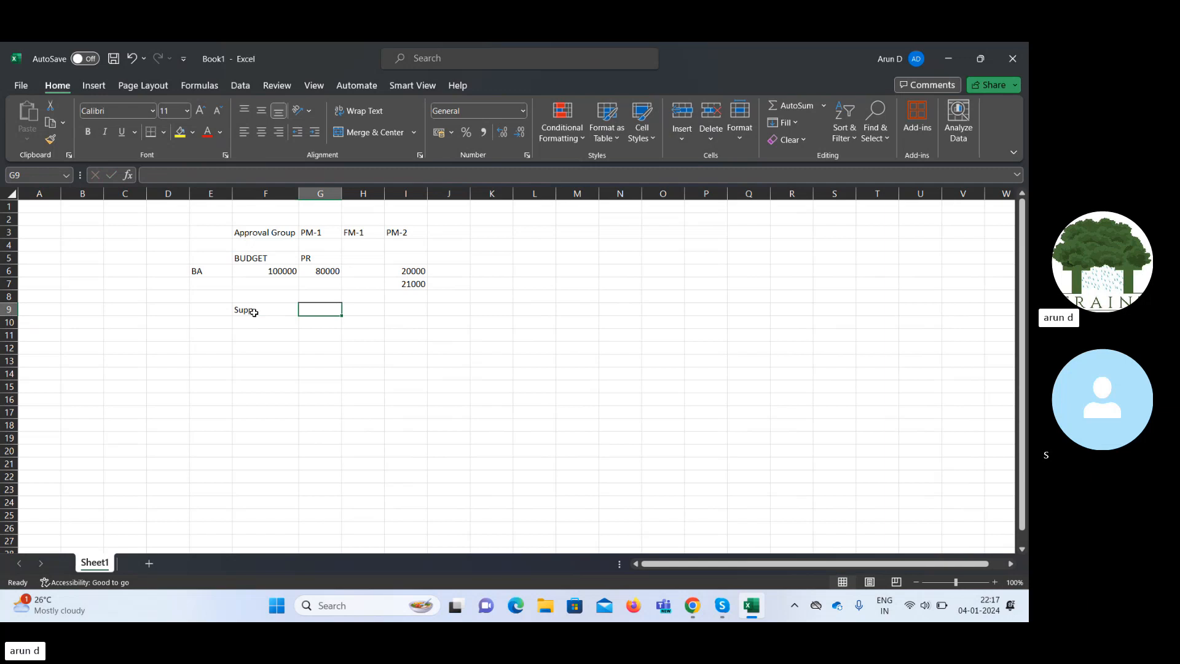
{"action": "key", "text": "Up"}
{"action": "key", "text": "Up"}
{"action": "key", "text": "Up"}
{"action": "key", "text": "Up"}
{"action": "key", "text": "Up"}
{"action": "key", "text": "Up"}
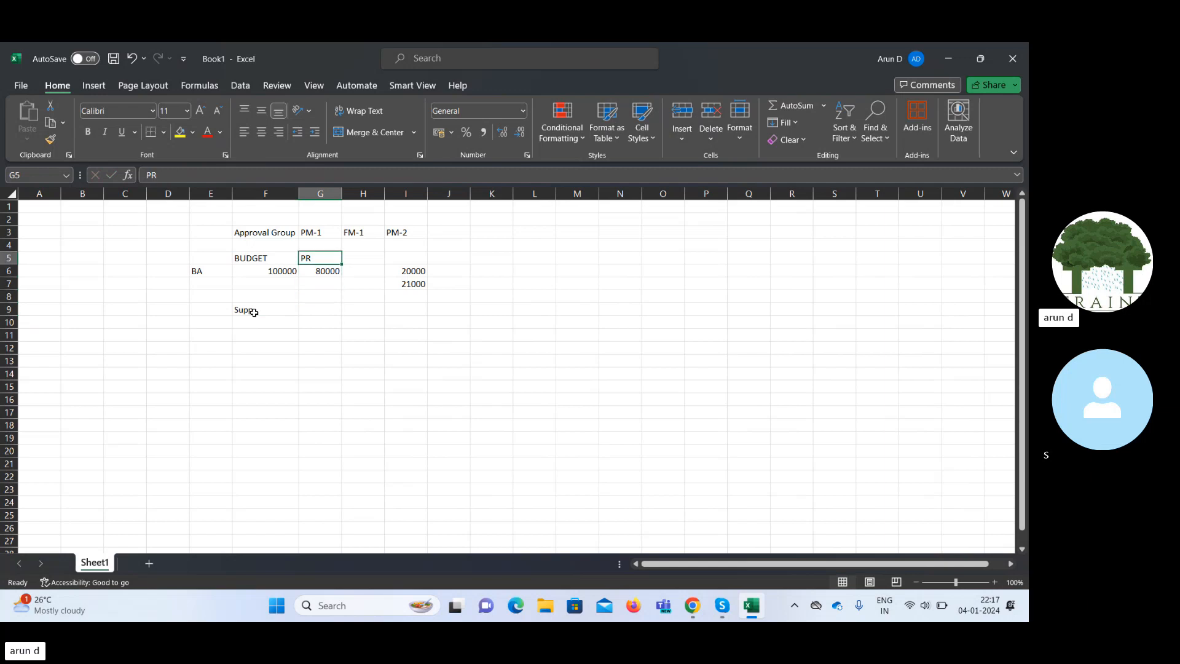
{"action": "key", "text": "Right"}
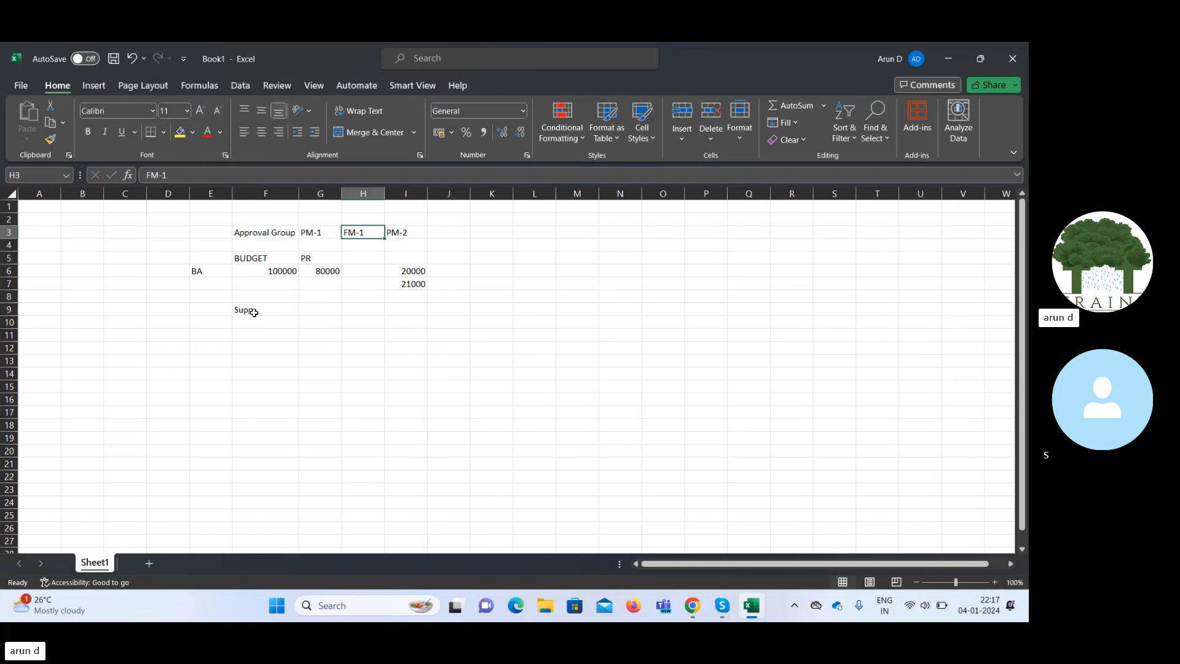
{"action": "key", "text": "Down"}
{"action": "key", "text": "Down"}
{"action": "key", "text": "Down"}
{"action": "key", "text": "Down"}
{"action": "key", "text": "Down"}
{"action": "key", "text": "Down"}
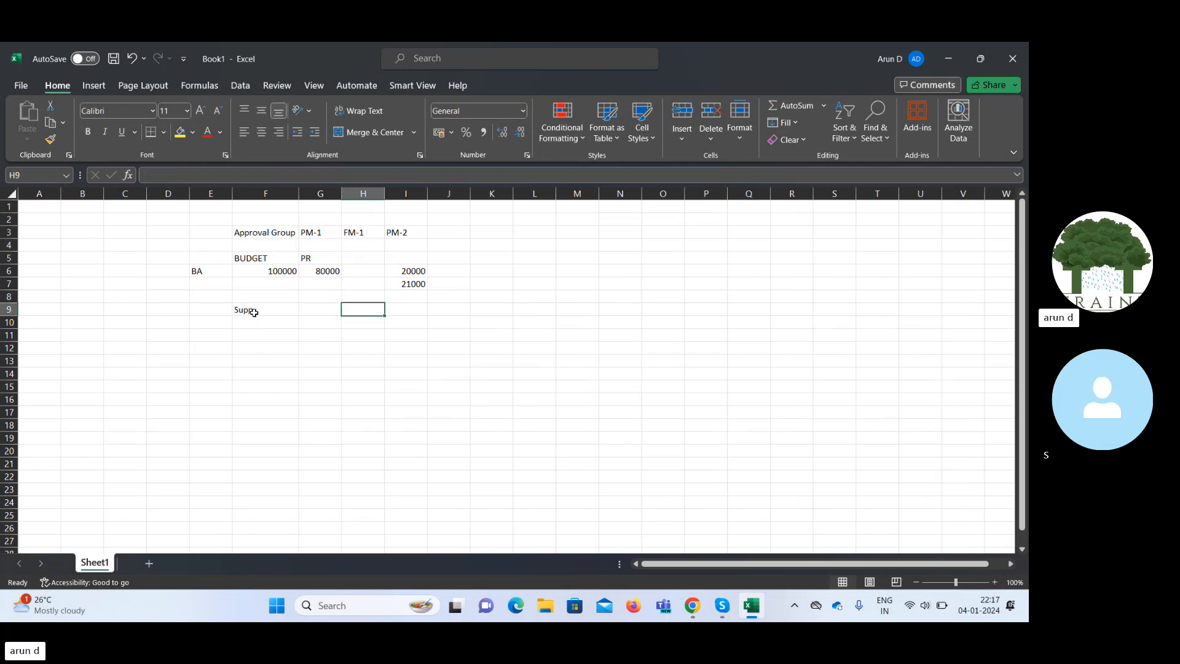
{"action": "key", "text": "Left"}
{"action": "type", "text": "PM-1"}
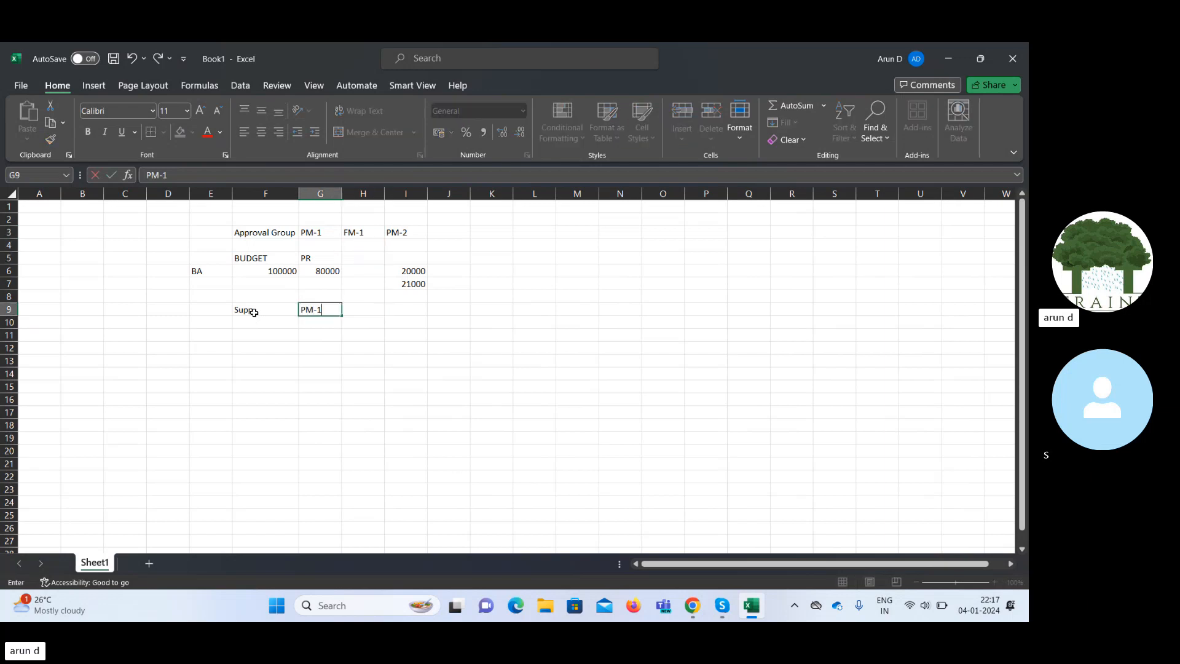
{"action": "key", "text": "Tab"}
{"action": "type", "text": "PM-"}
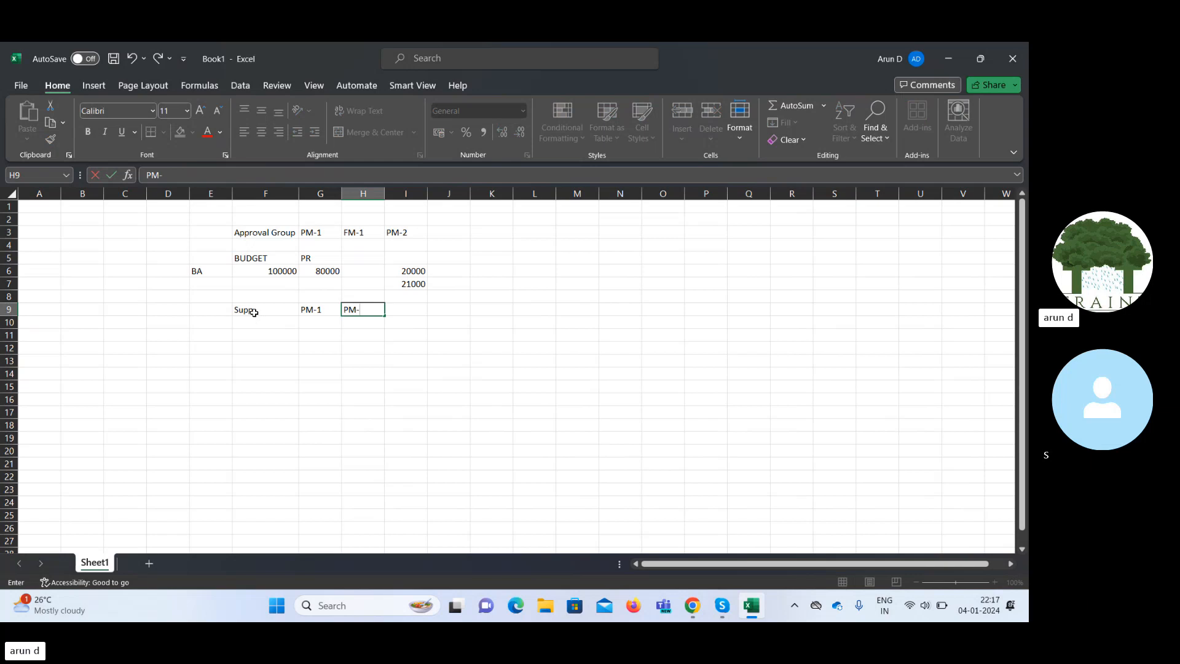
{"action": "type", "text": "2"}
{"action": "key", "text": "Tab"}
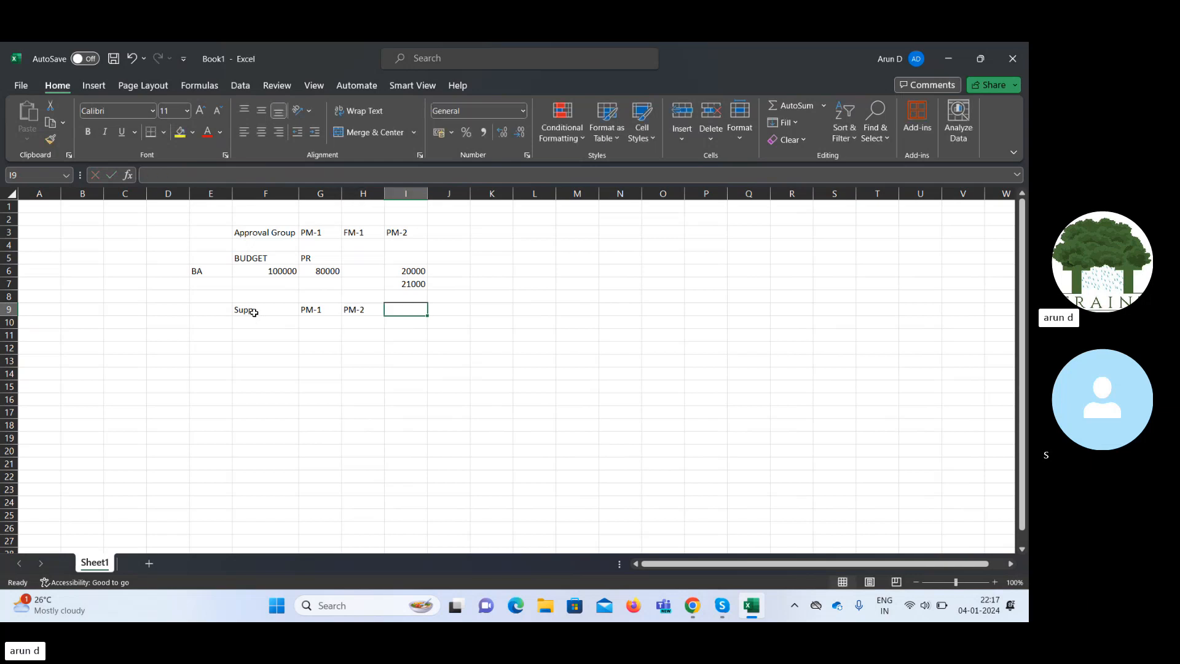
{"action": "key", "text": "Left"}
{"action": "key", "text": "Left"}
{"action": "key", "text": "Left"}
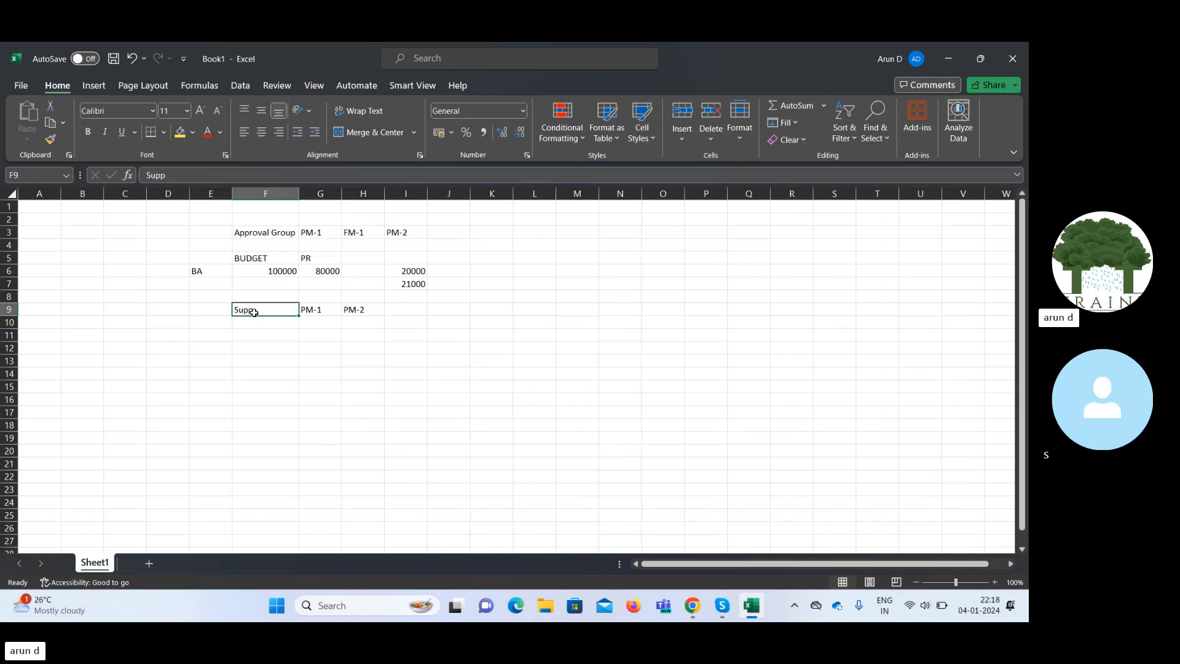
{"action": "key", "text": "Right"}
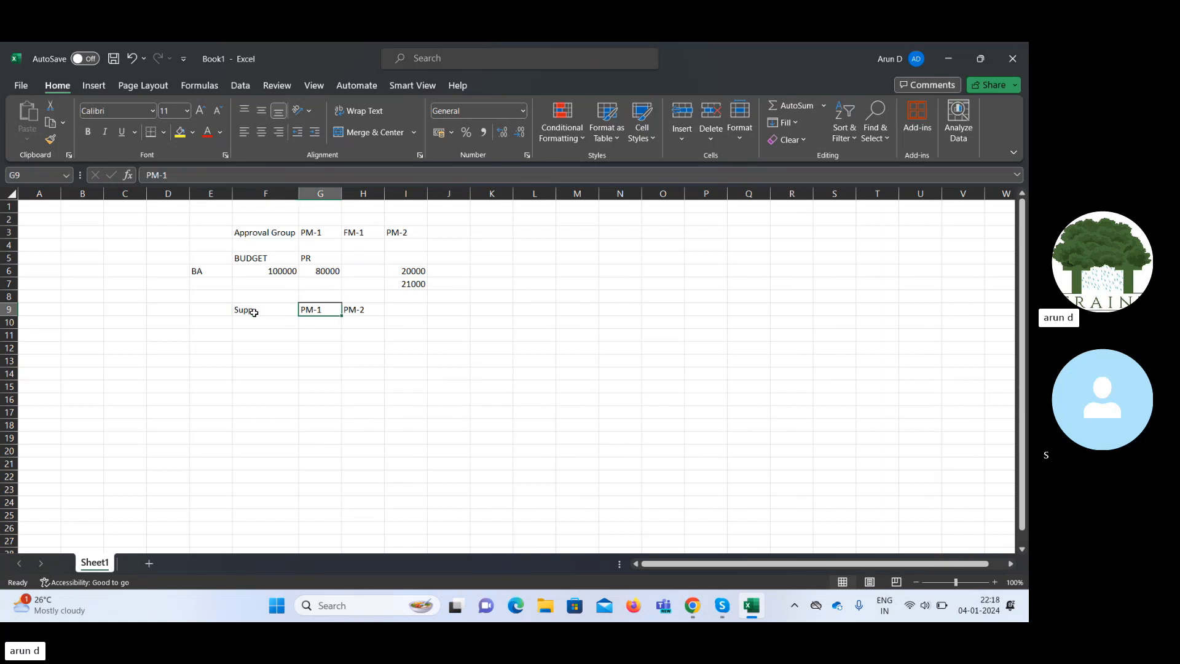
Add a User row with User in F11 and PM-1 in G11.
{"action": "key", "text": "Down"}
{"action": "key", "text": "Down"}
{"action": "key", "text": "Left"}
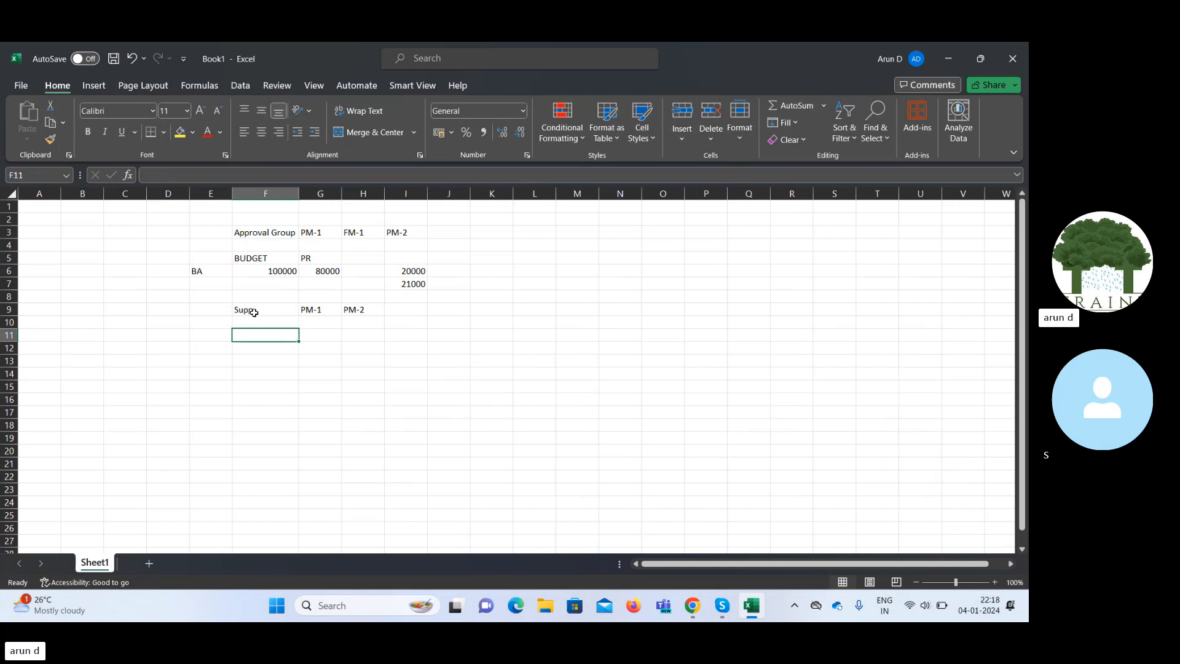
{"action": "type", "text": "User"}
{"action": "key", "text": "Right"}
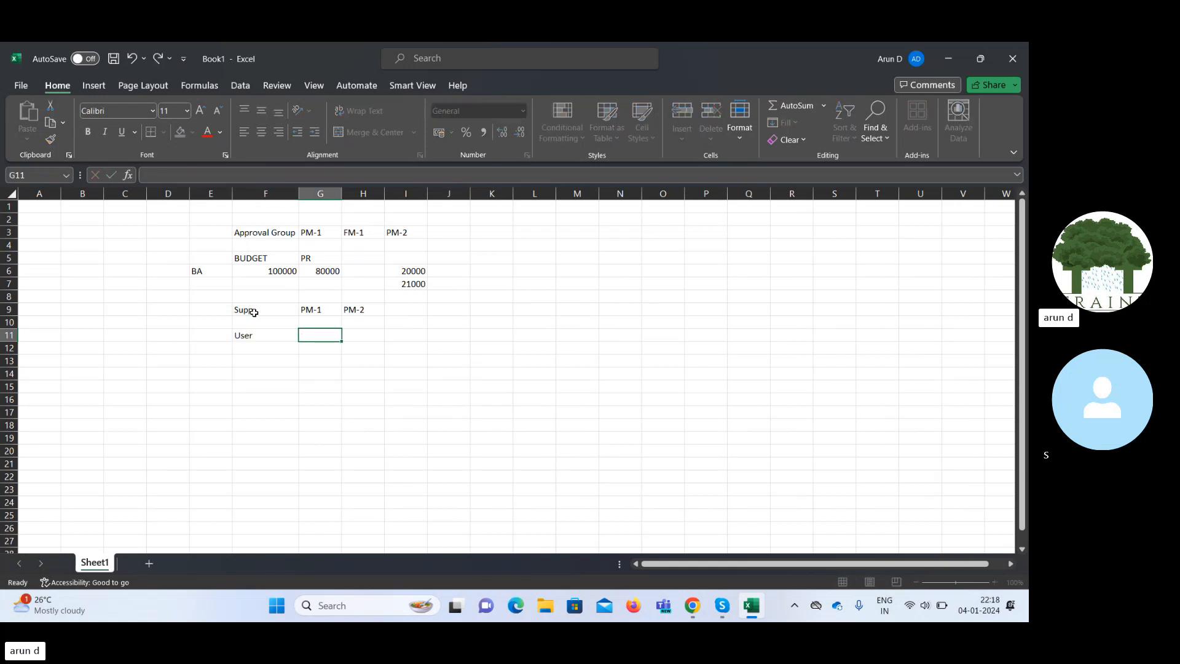
{"action": "type", "text": "PM-1"}
{"action": "key", "text": "Right"}
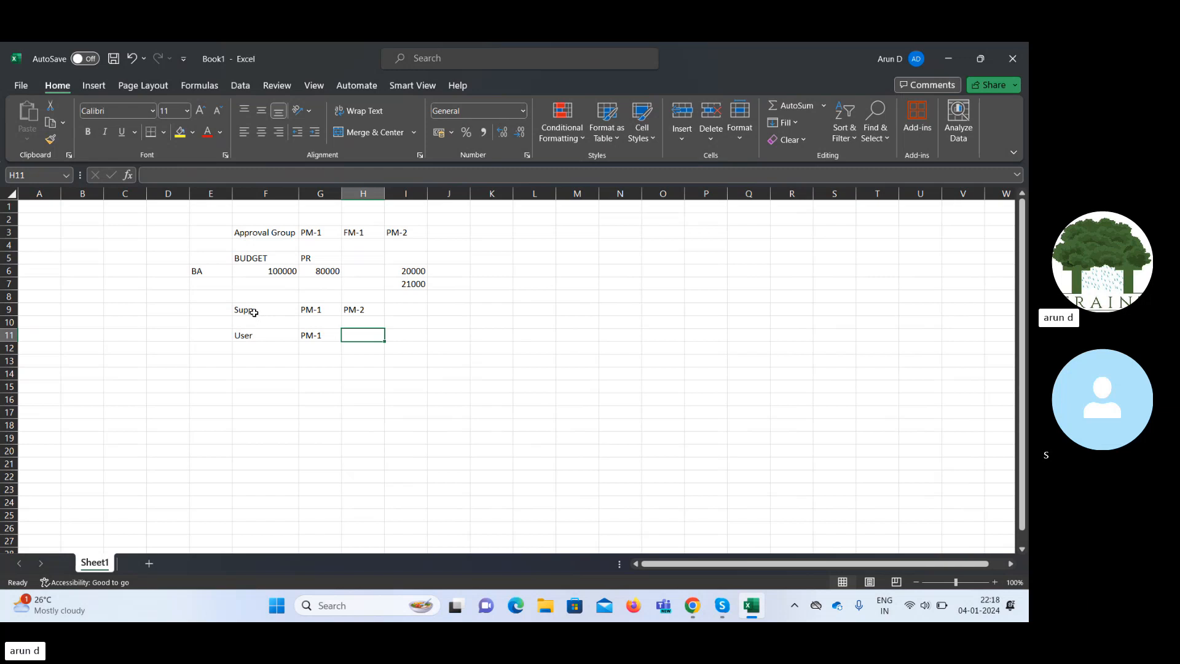
{"action": "key", "text": "Left"}
{"action": "key", "text": "Left"}
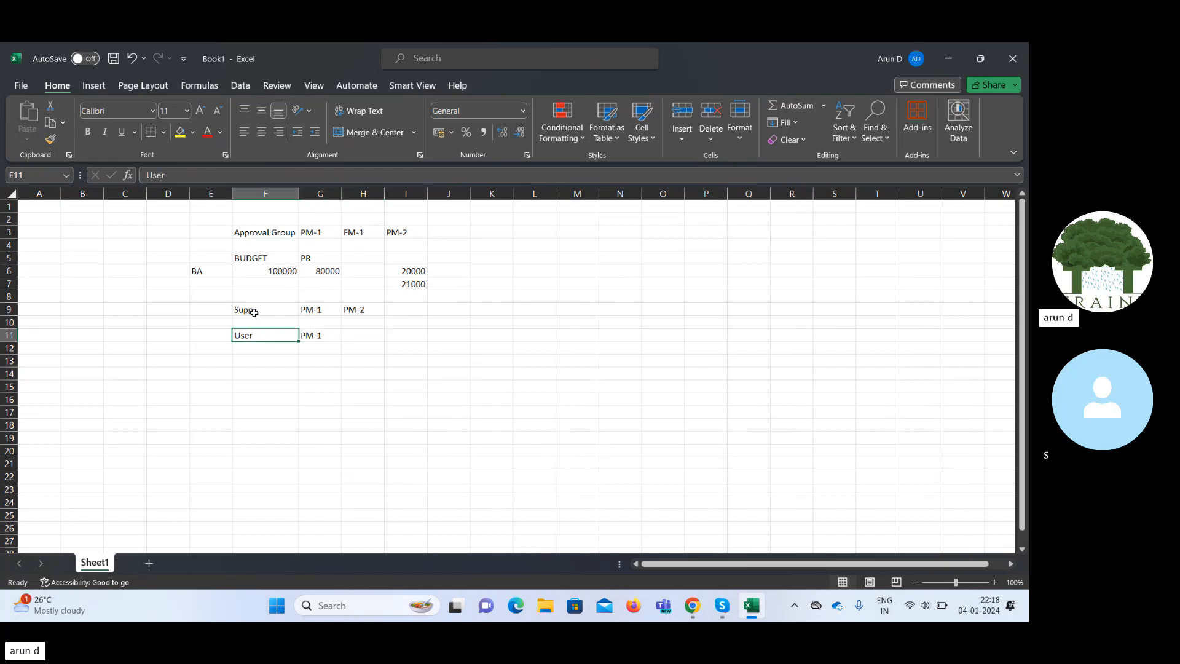
{"action": "key", "text": "shift+Right"}
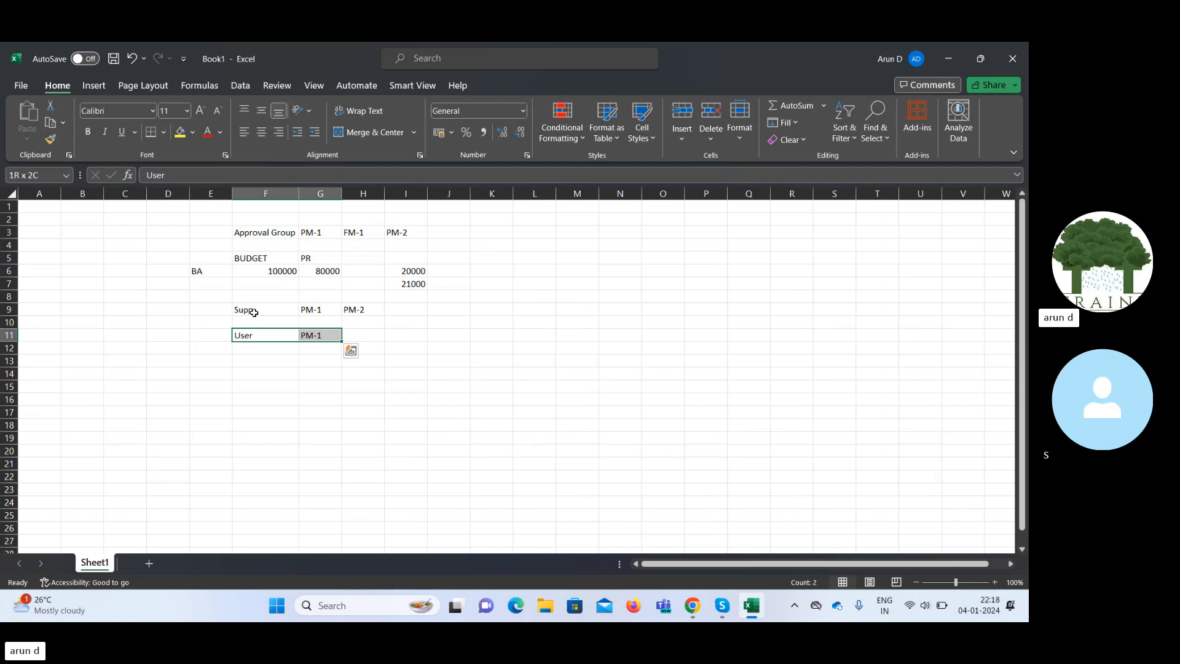
{"action": "left_click", "coordinate": [254, 313]}
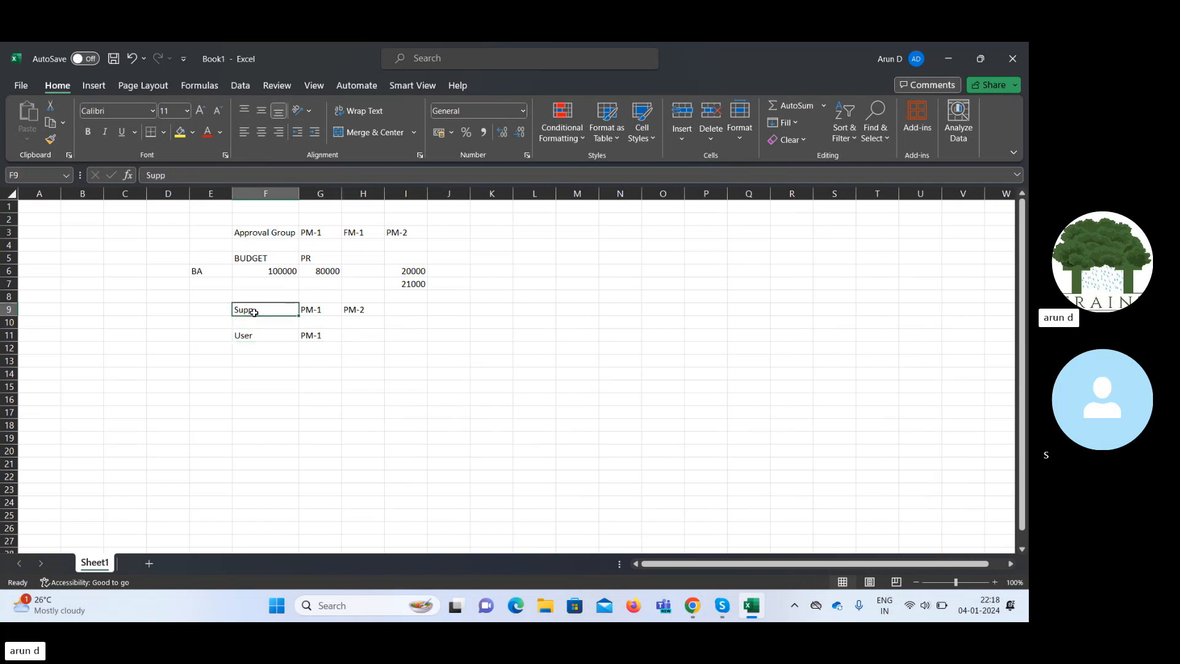
{"action": "key", "text": "Right"}
{"action": "key", "text": "Right"}
{"action": "key", "text": "Right"}
{"action": "key", "text": "Right"}
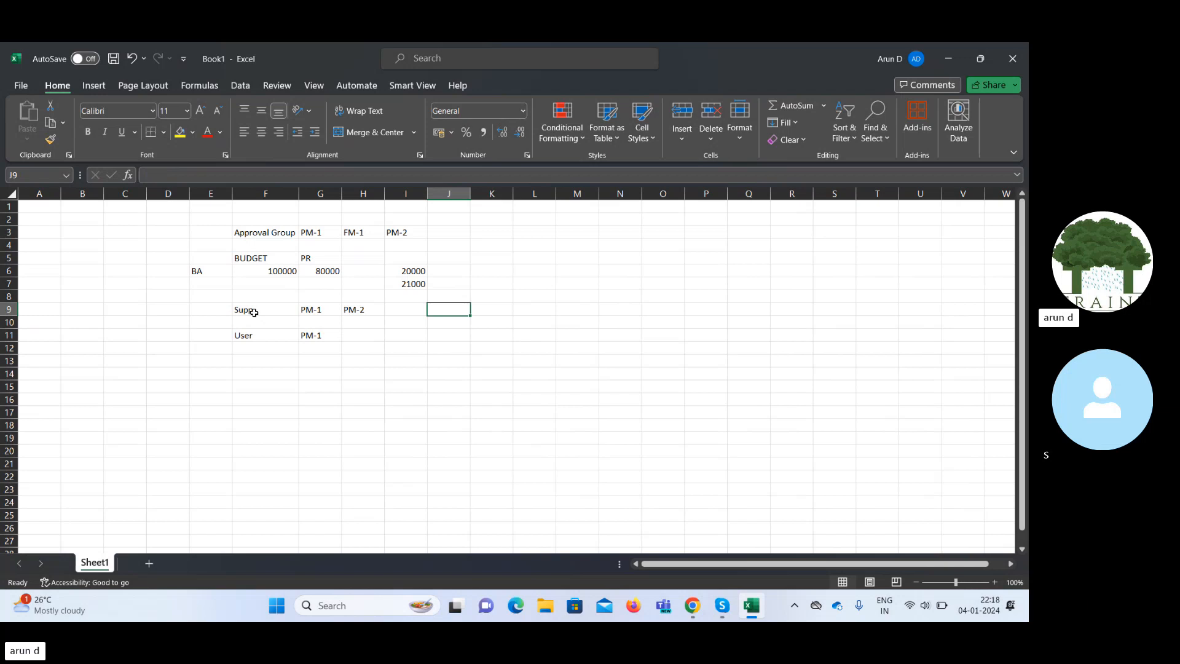
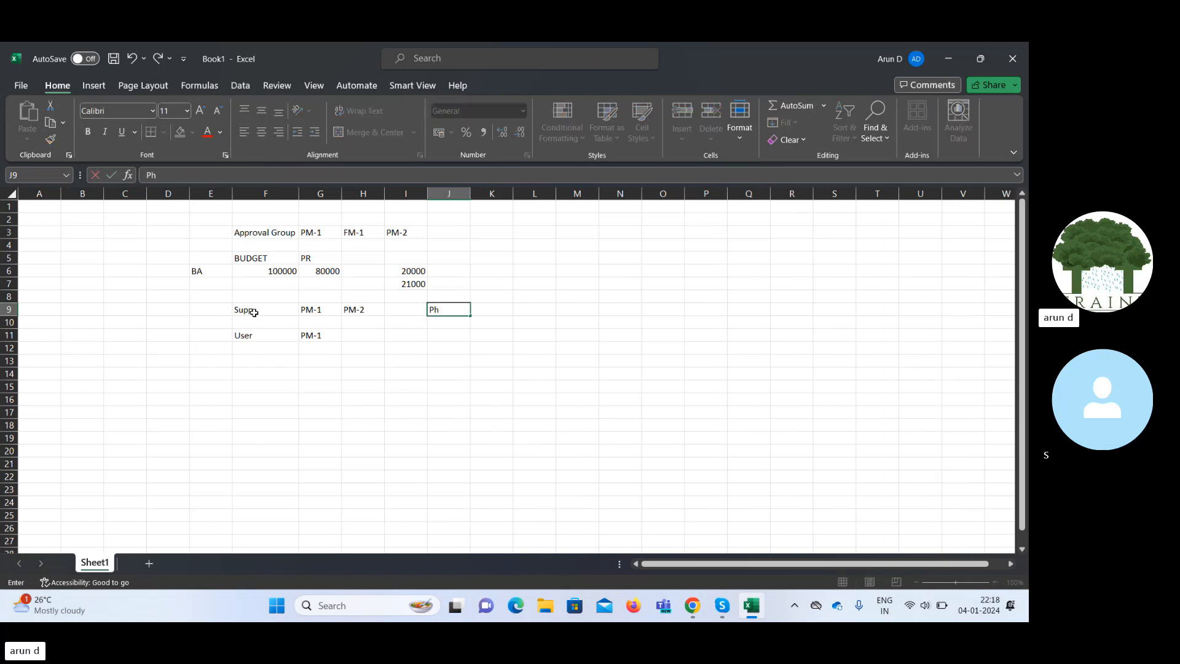
Type the requester, supervisor and approver names into J9, K9 and L9.
{"action": "key", "text": "Tab"}
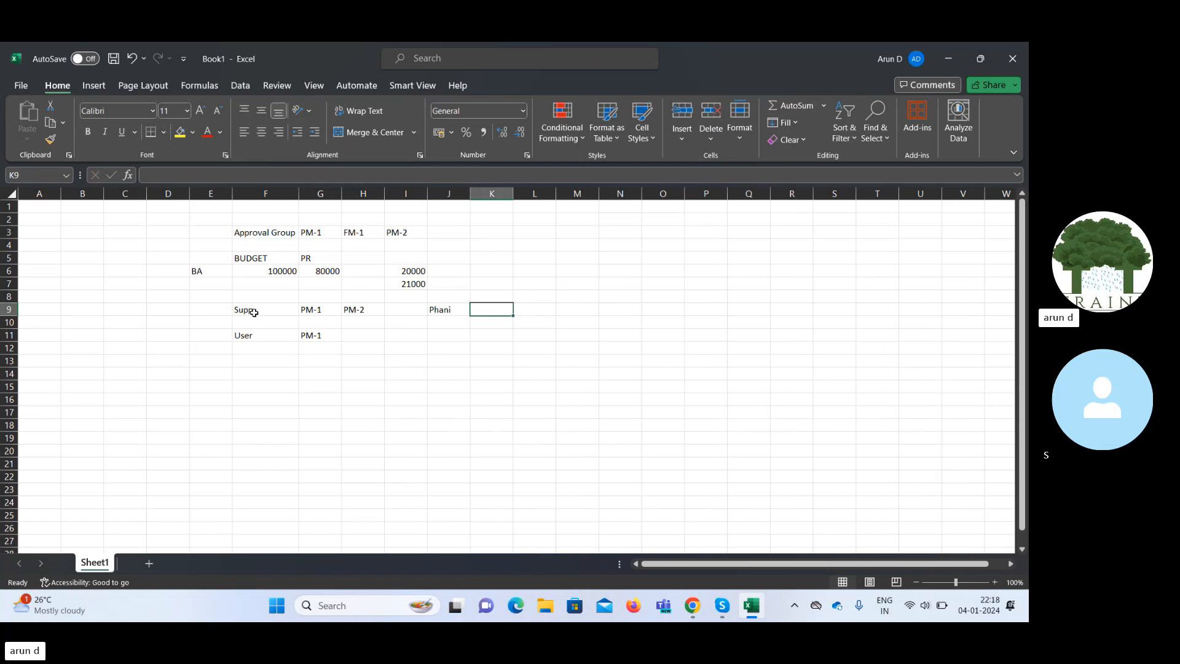
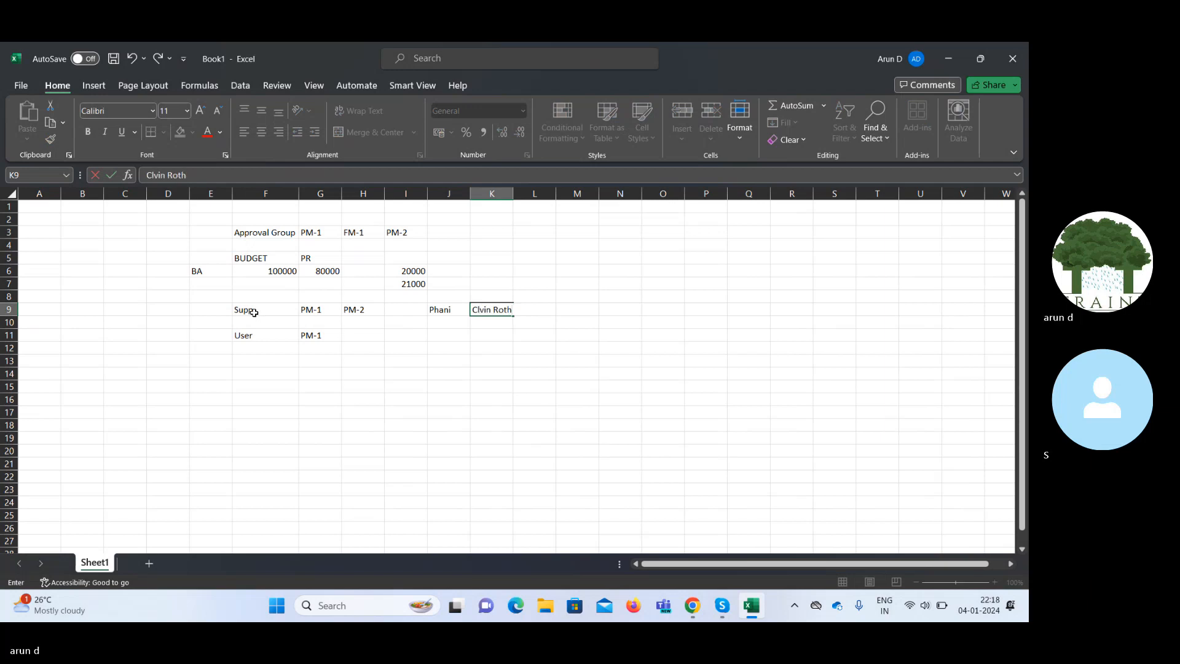
{"action": "key", "text": "Tab"}
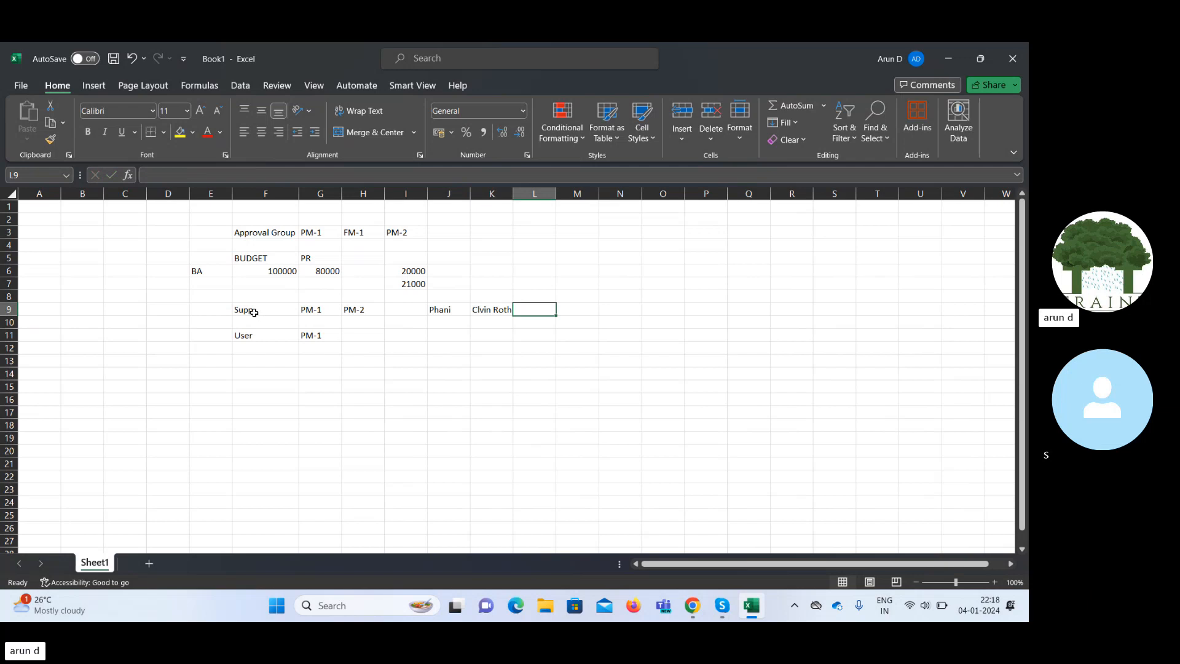
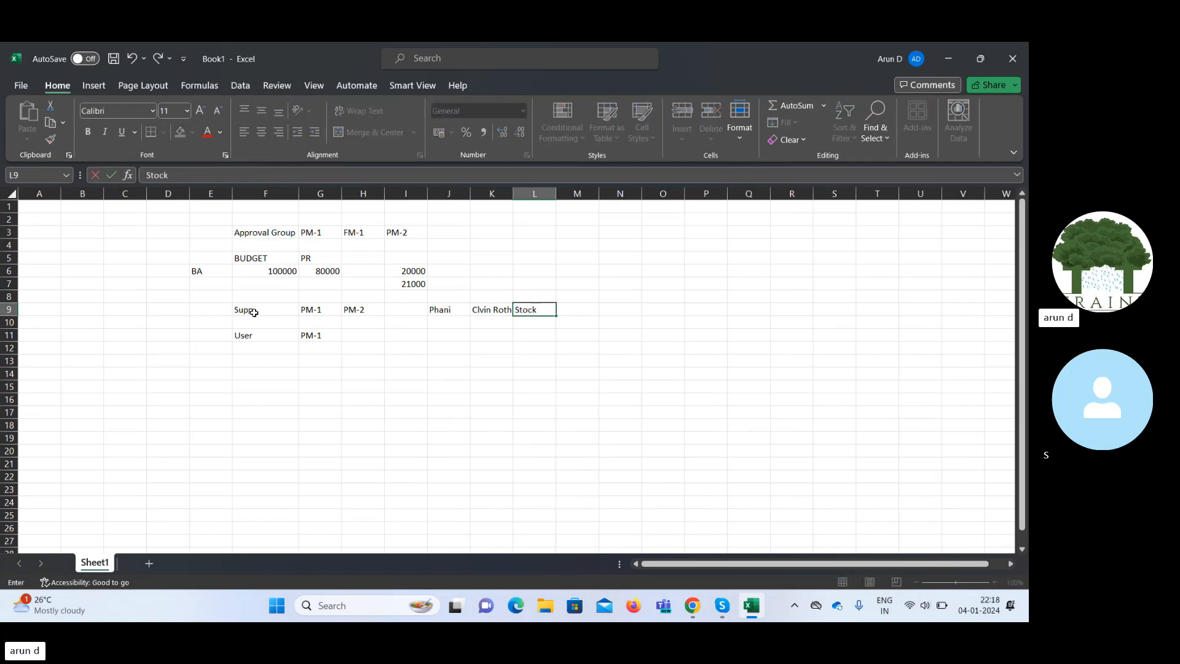
{"action": "key", "text": "Tab"}
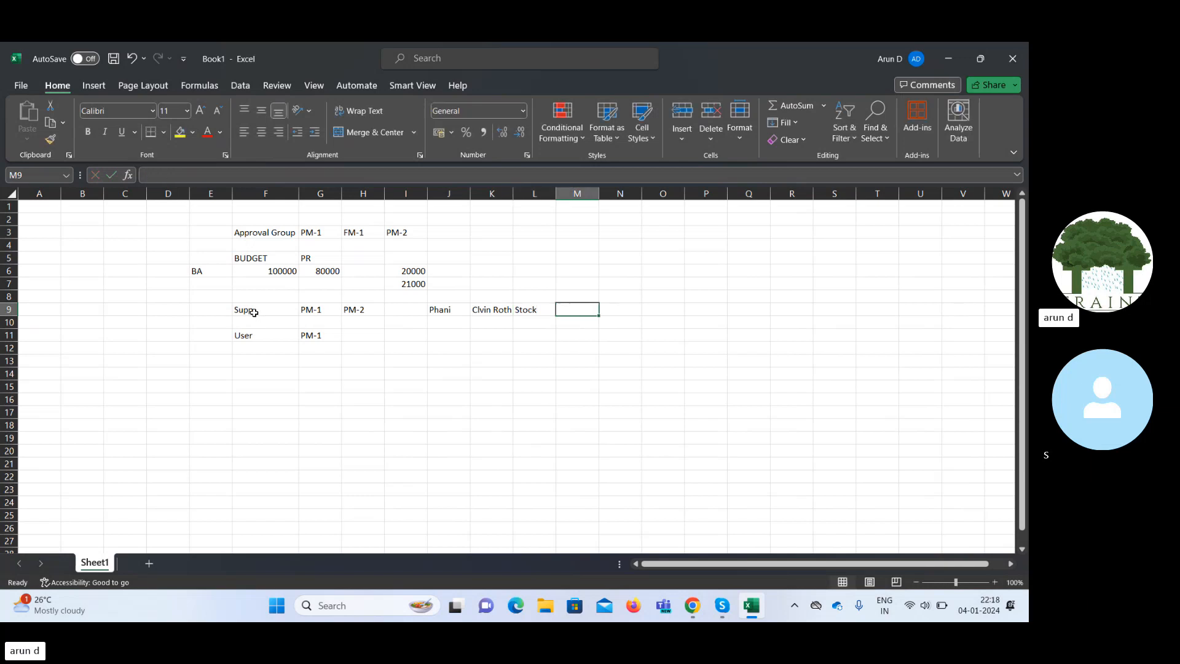
{"action": "key", "text": "Left"}
{"action": "key", "text": "Left"}
{"action": "key", "text": "Left"}
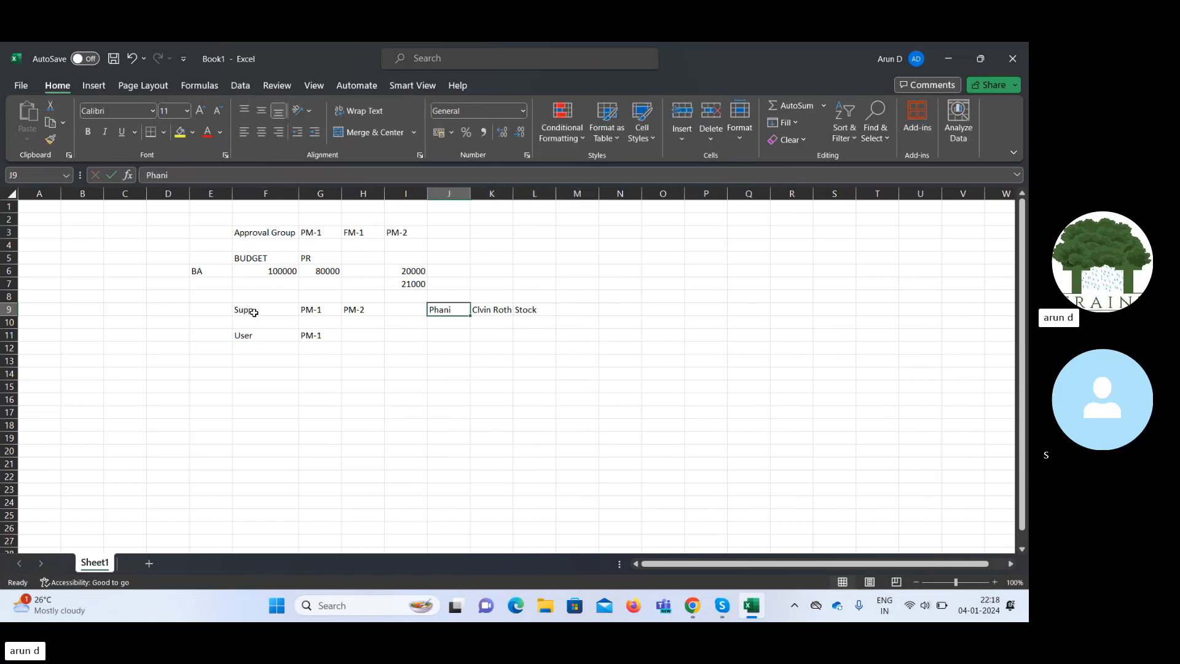
{"action": "key", "text": "Down"}
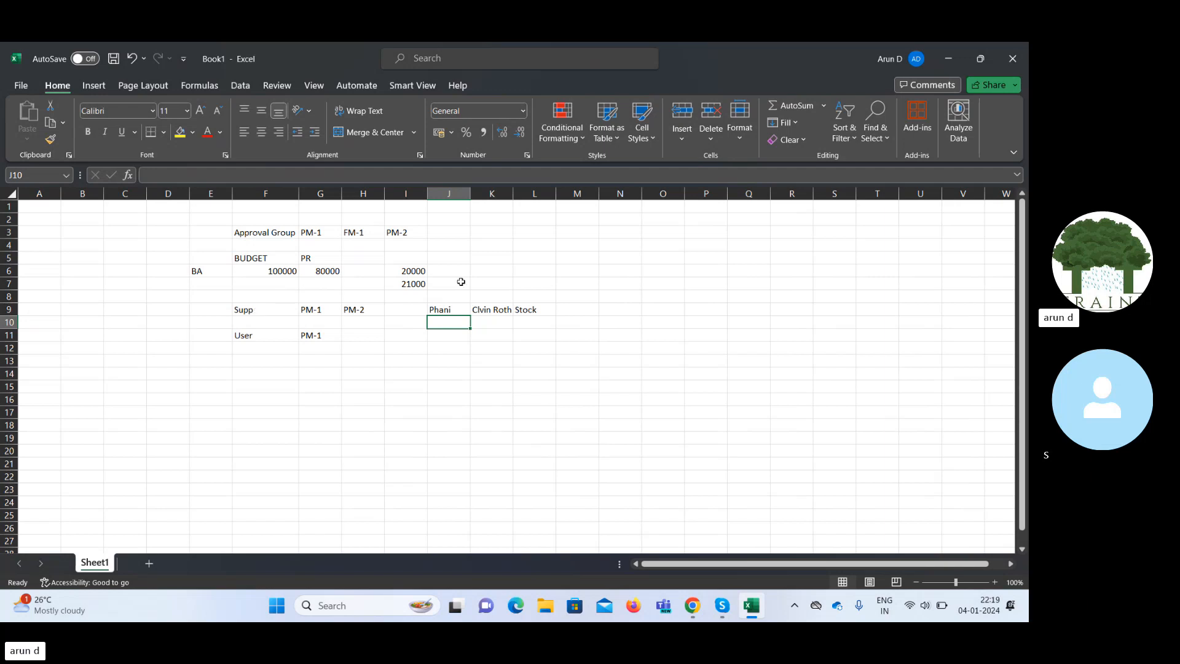
{"action": "left_click", "coordinate": [487, 309]}
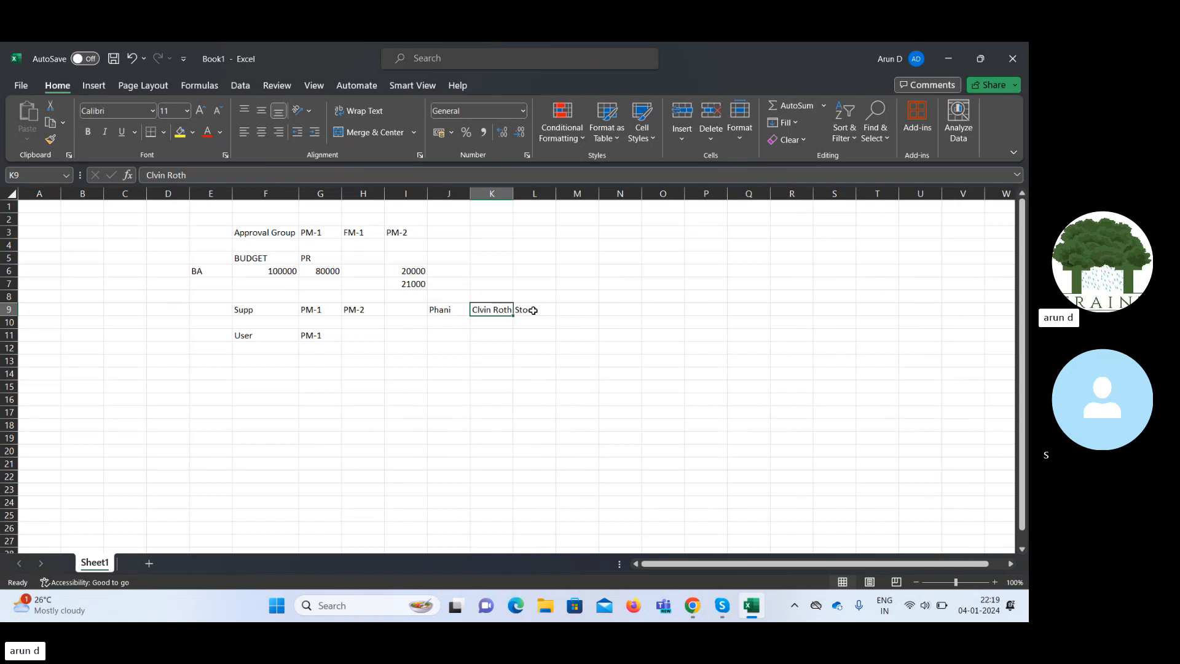
Save and deploy the edited REQ Approval rules, accepting the warning and the deployment notice.
{"action": "left_click", "coordinate": [692, 607]}
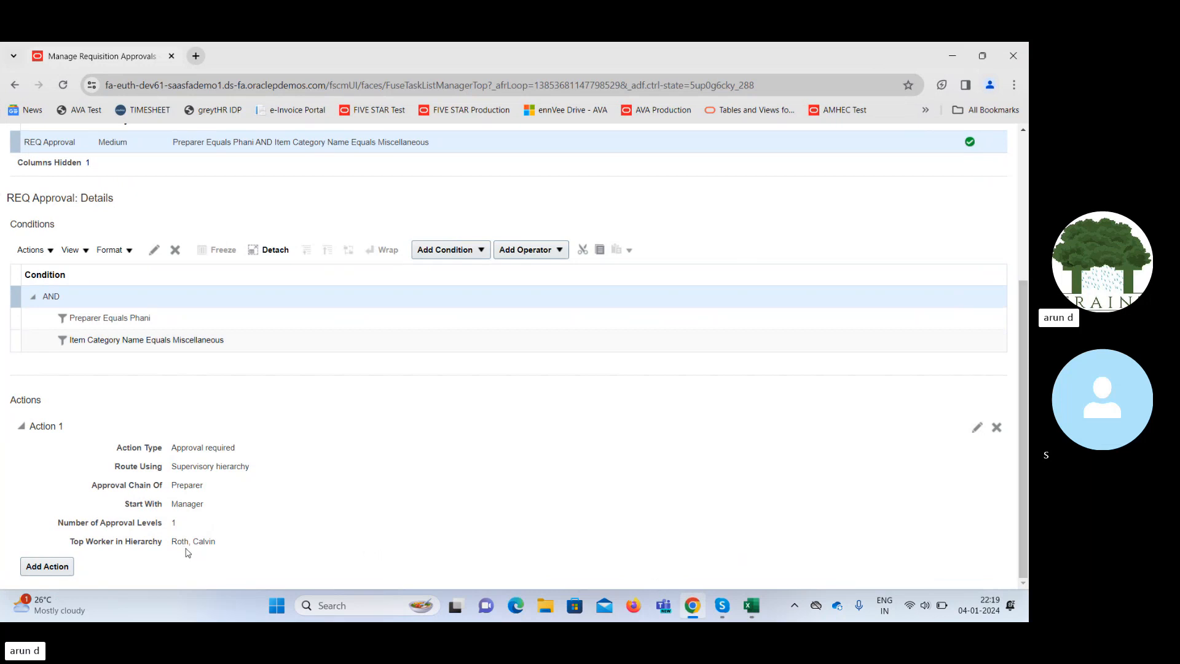
{"action": "left_click_drag", "start_coordinate": [1023, 442], "coordinate": [1023, 277]}
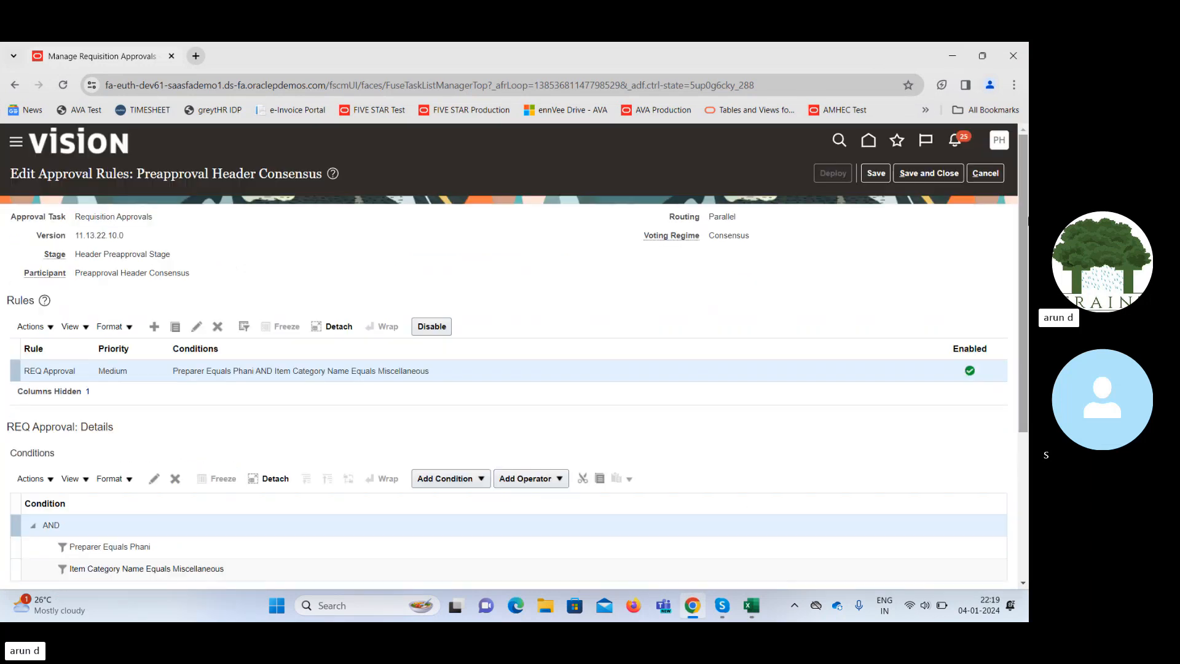
{"action": "left_click", "coordinate": [875, 175]}
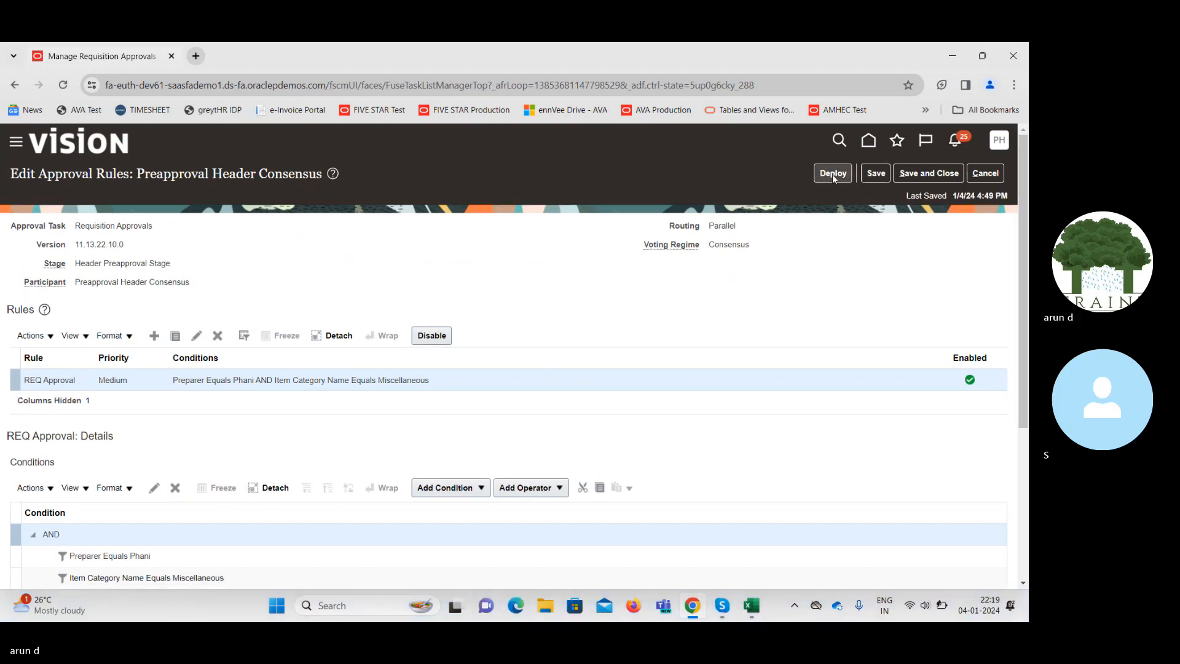
{"action": "left_click", "coordinate": [833, 174]}
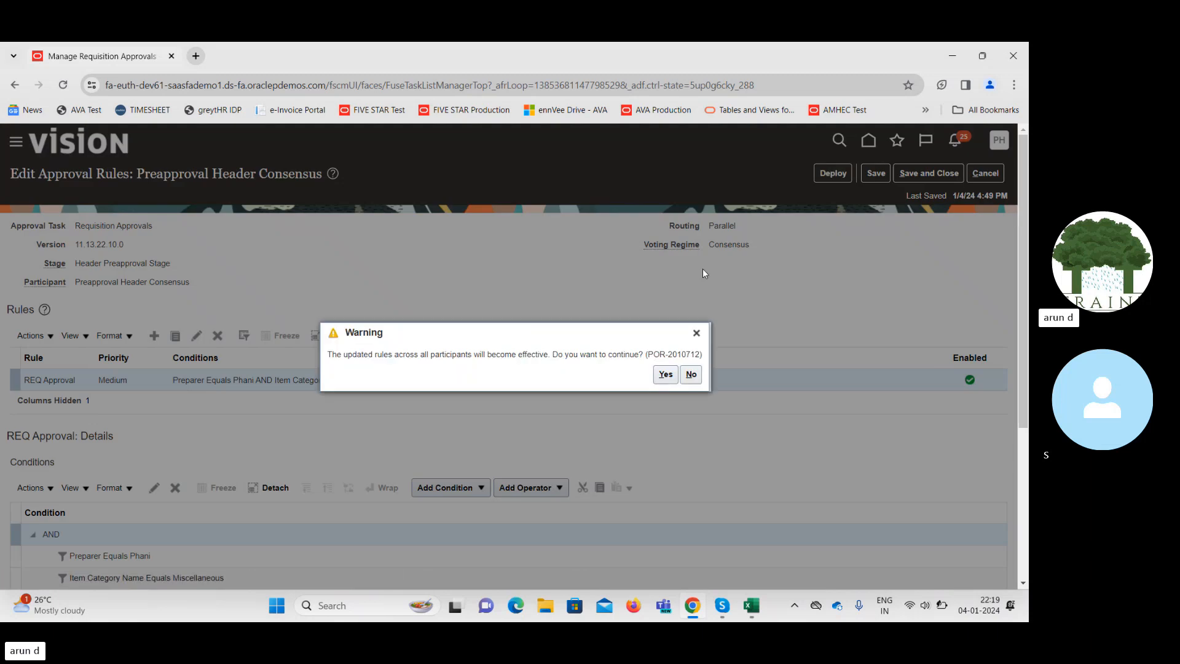
{"action": "left_click", "coordinate": [666, 374]}
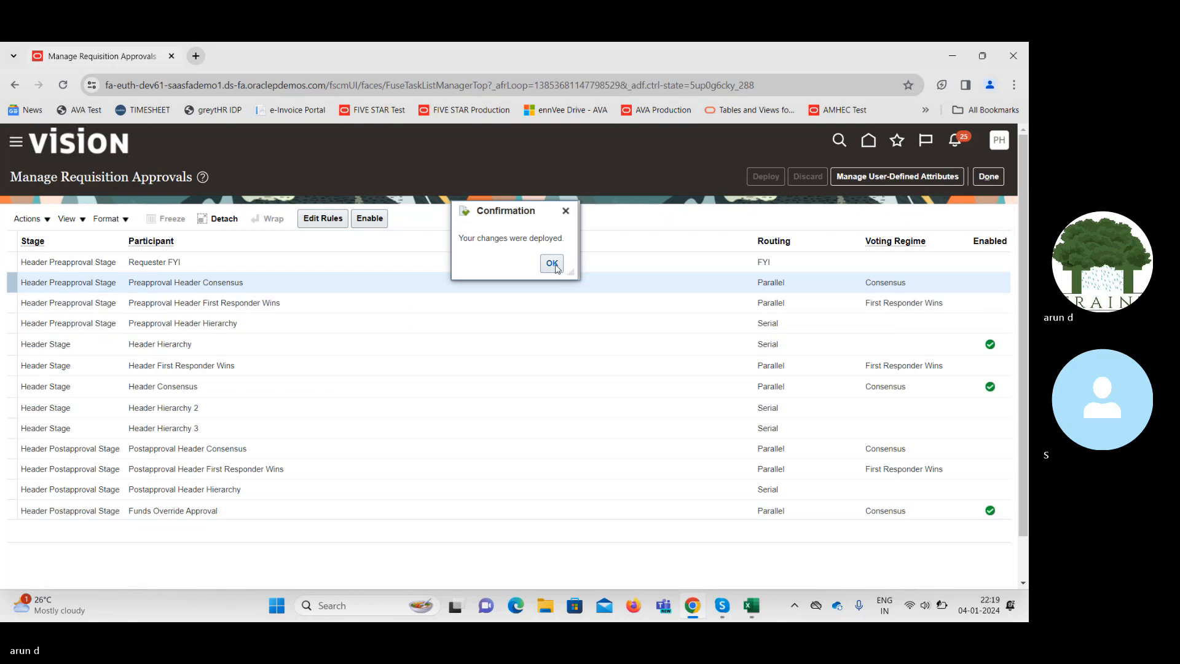
{"action": "left_click", "coordinate": [553, 266]}
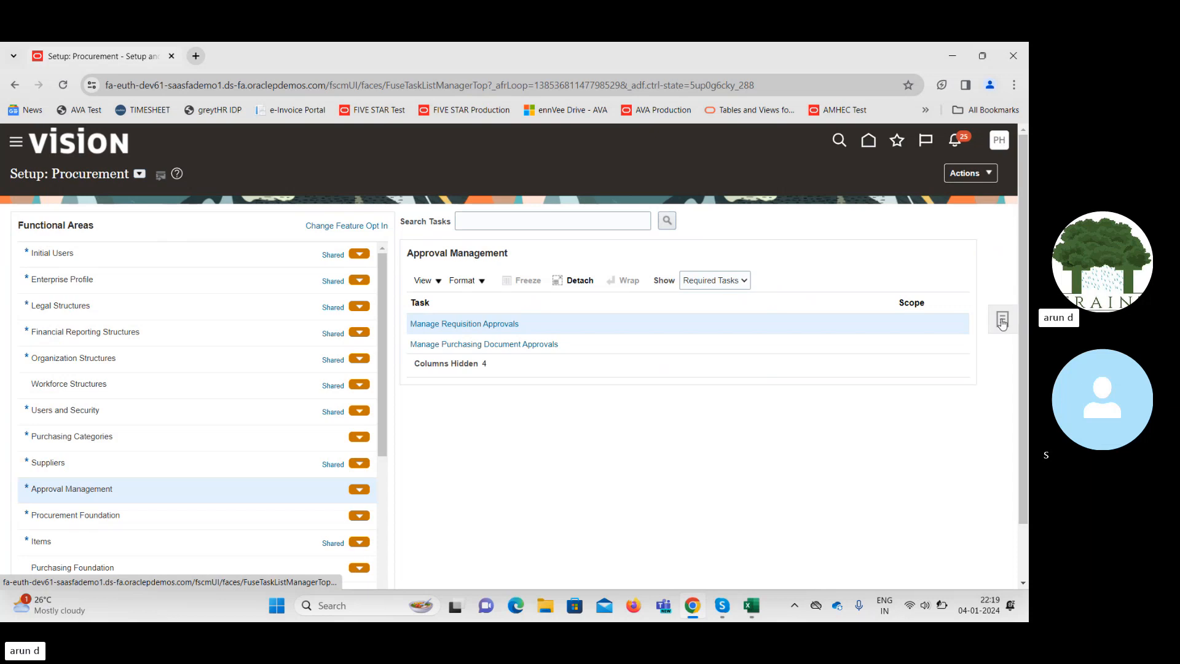
Search the setup tasks for 'Manage user' and open the Manage Users task.
{"action": "left_click", "coordinate": [1002, 320]}
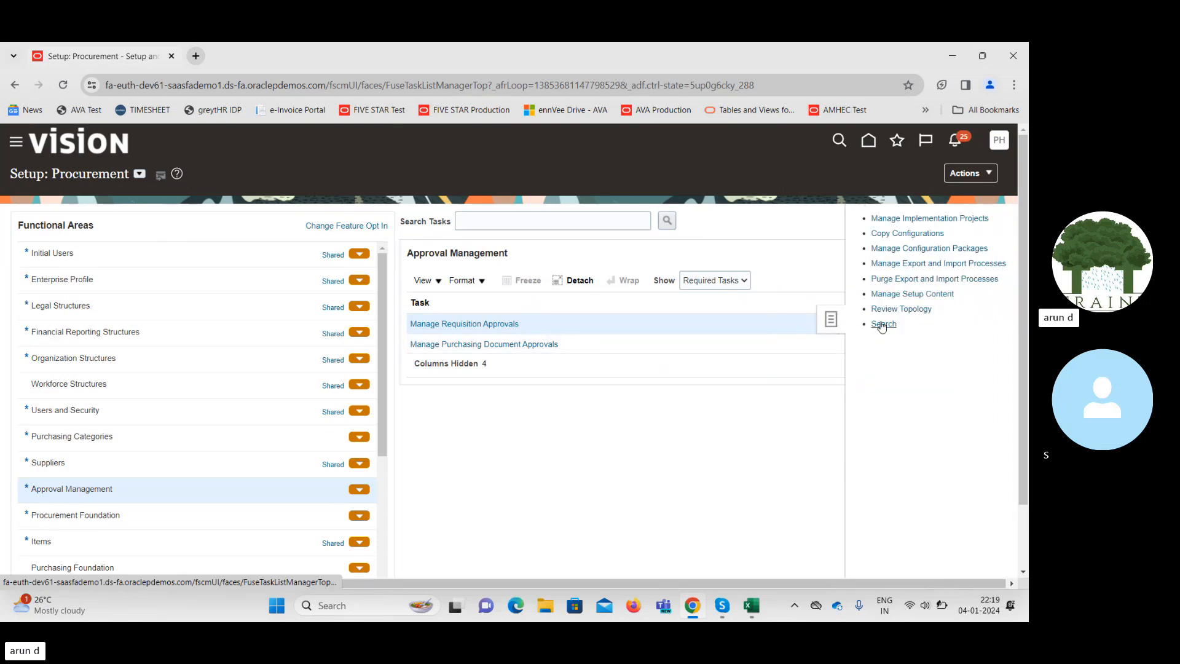
{"action": "left_click", "coordinate": [883, 324]}
{"action": "left_click", "coordinate": [412, 223]}
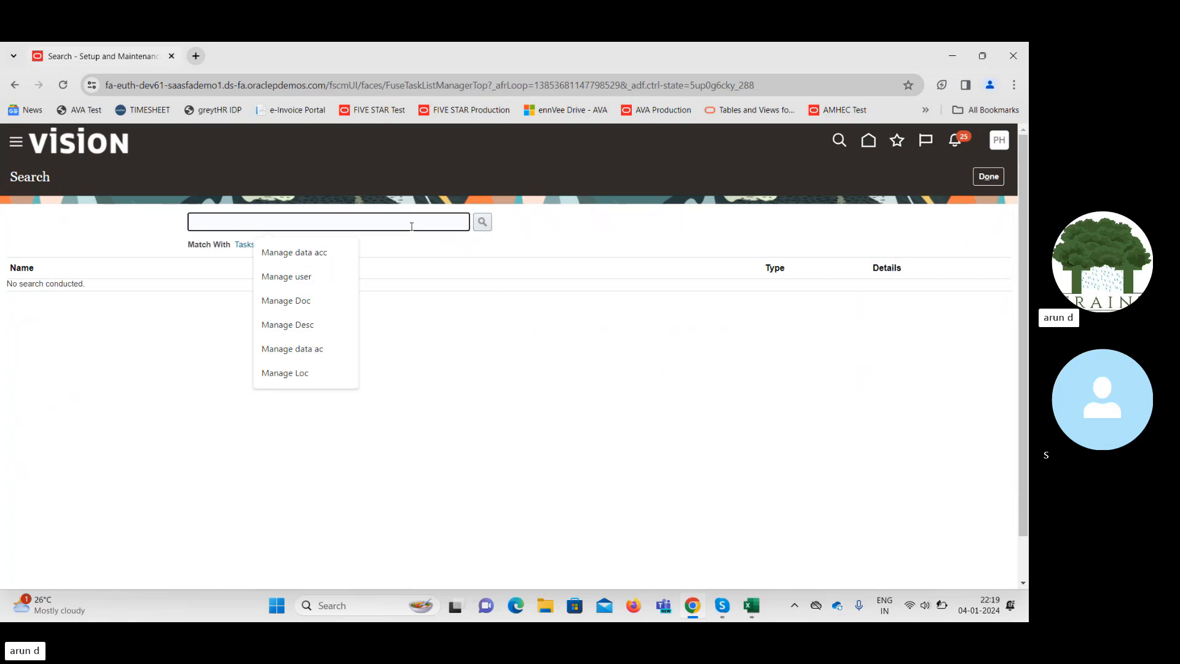
{"action": "type", "text": "Manage user"}
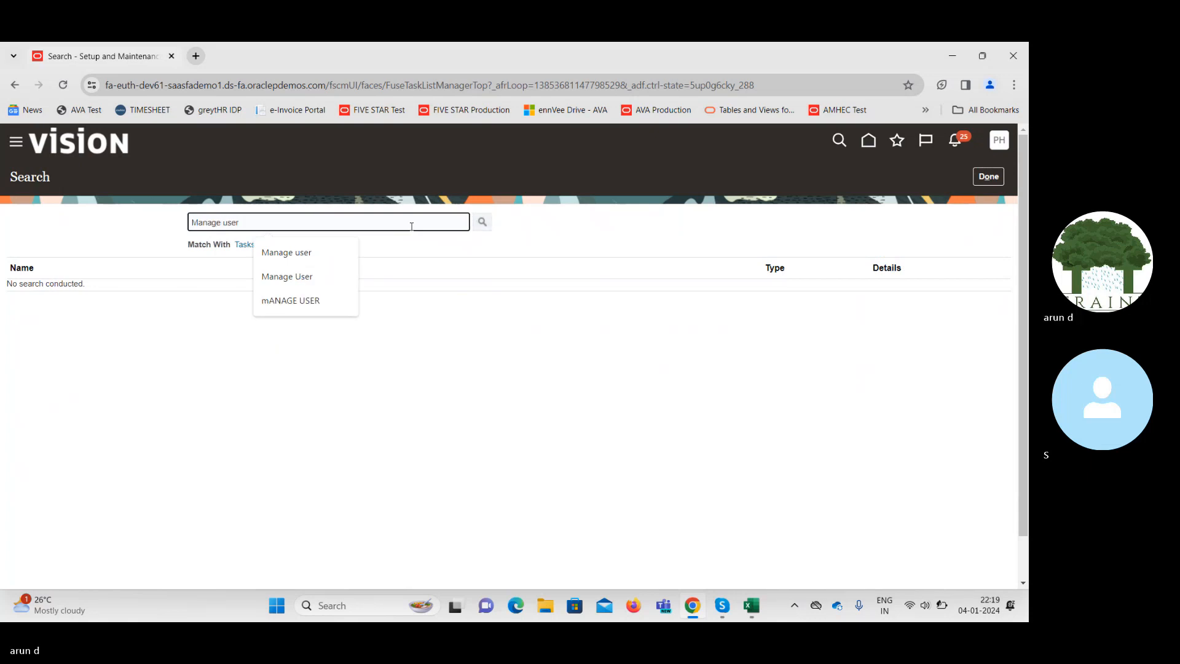
{"action": "left_click", "coordinate": [483, 222]}
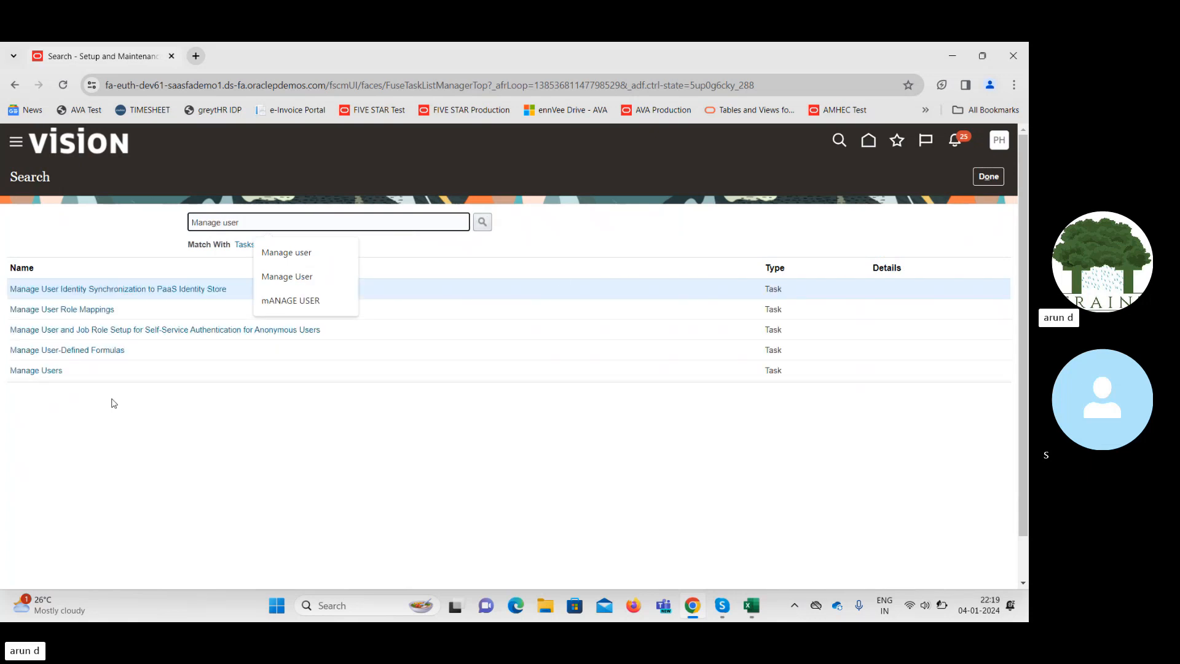
{"action": "left_click", "coordinate": [36, 370]}
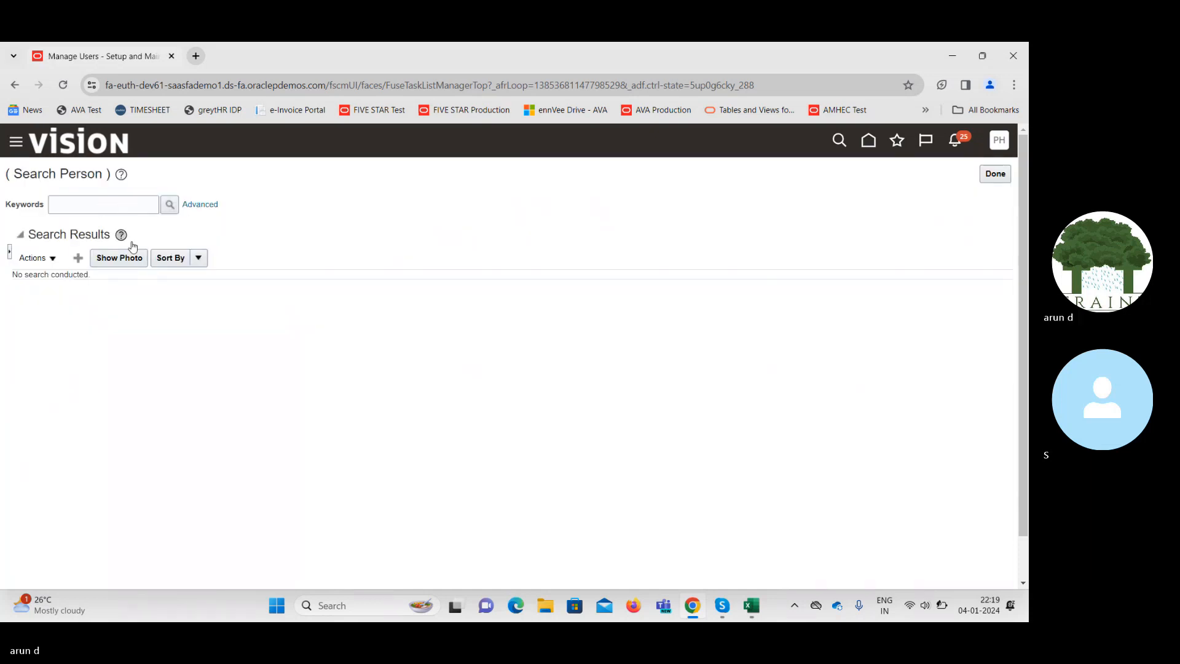
Search for the requester by name and open their Edit User page.
{"action": "left_click", "coordinate": [103, 205]}
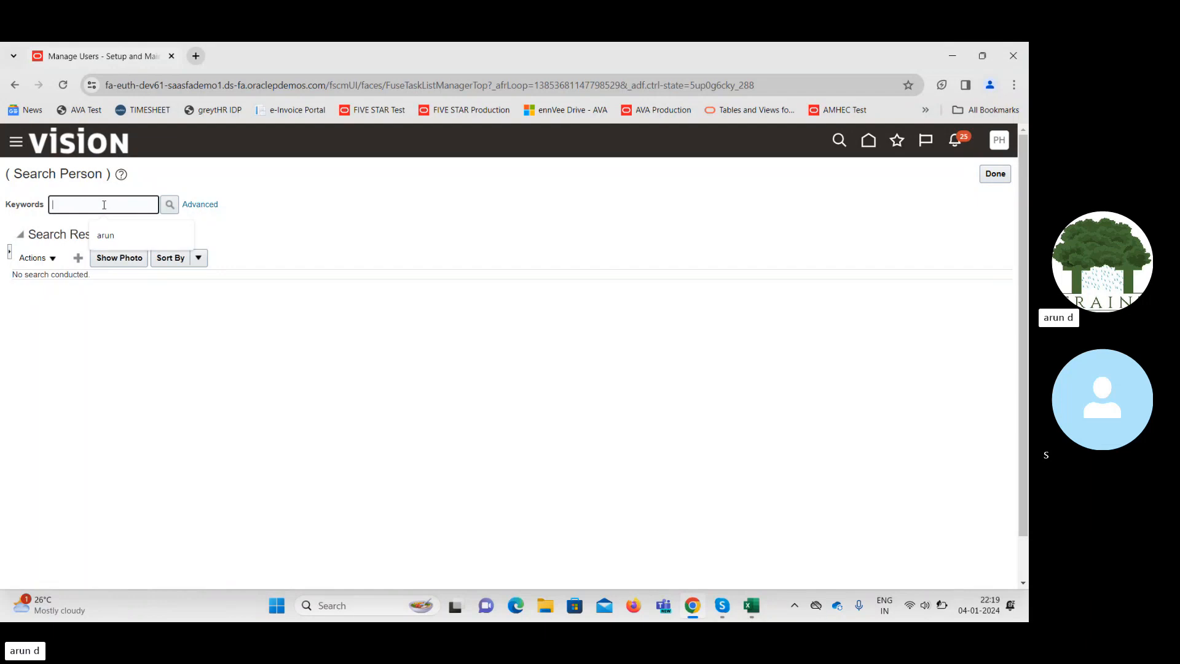
{"action": "type", "text": "Phani"}
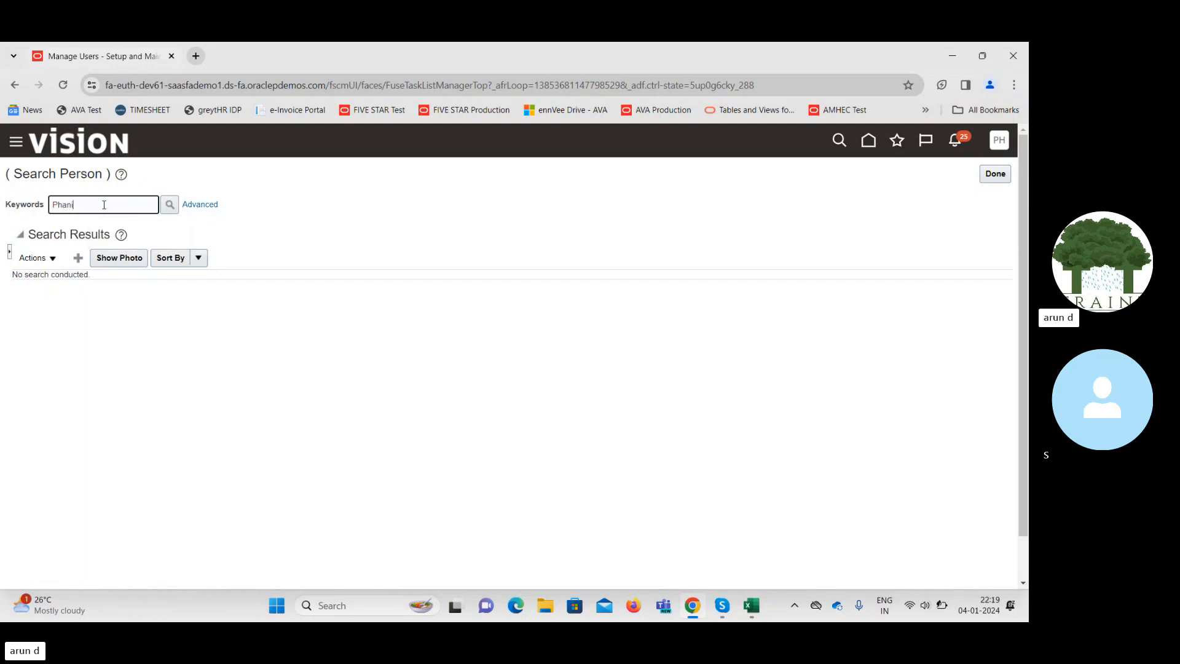
{"action": "left_click", "coordinate": [171, 210]}
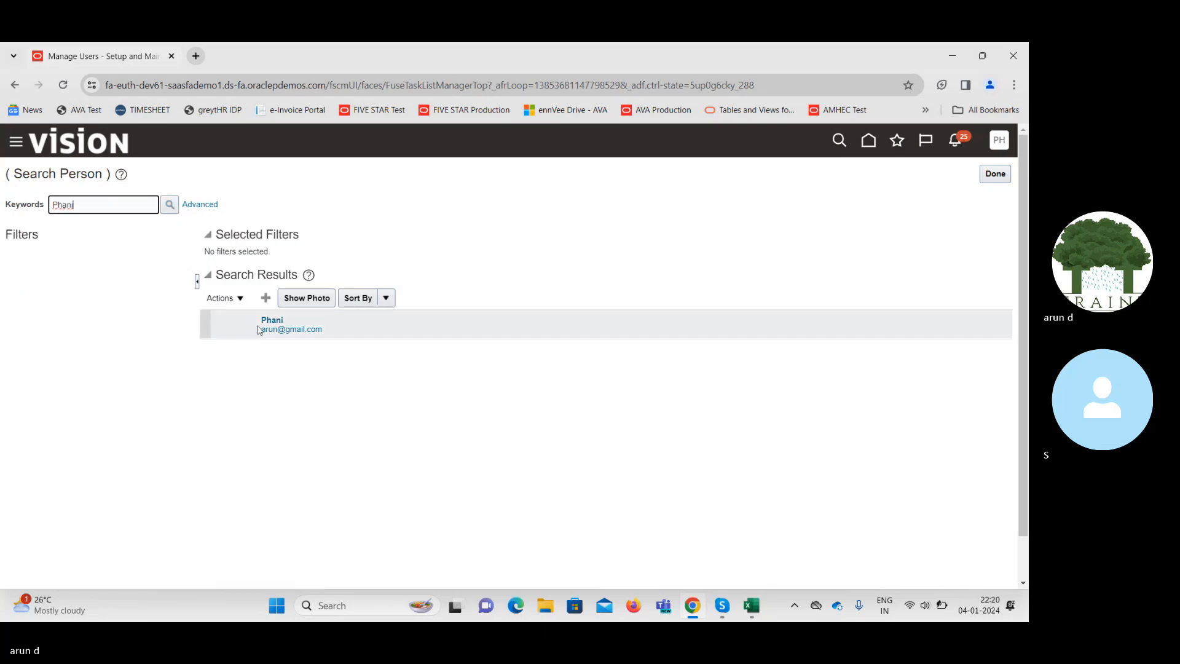
{"action": "left_click", "coordinate": [269, 323]}
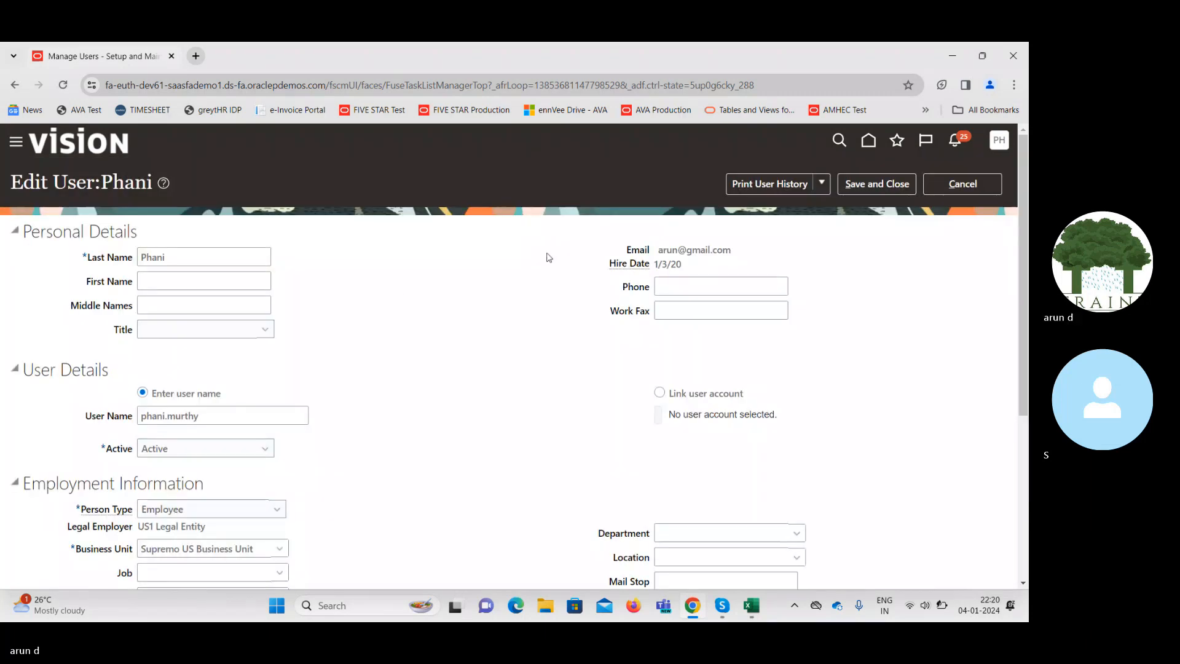
Open the full Manager search under Employment Information and select the prefilled manager name.
{"action": "scroll", "coordinate": [711, 472], "scroll_direction": "down", "scroll_amount": 3}
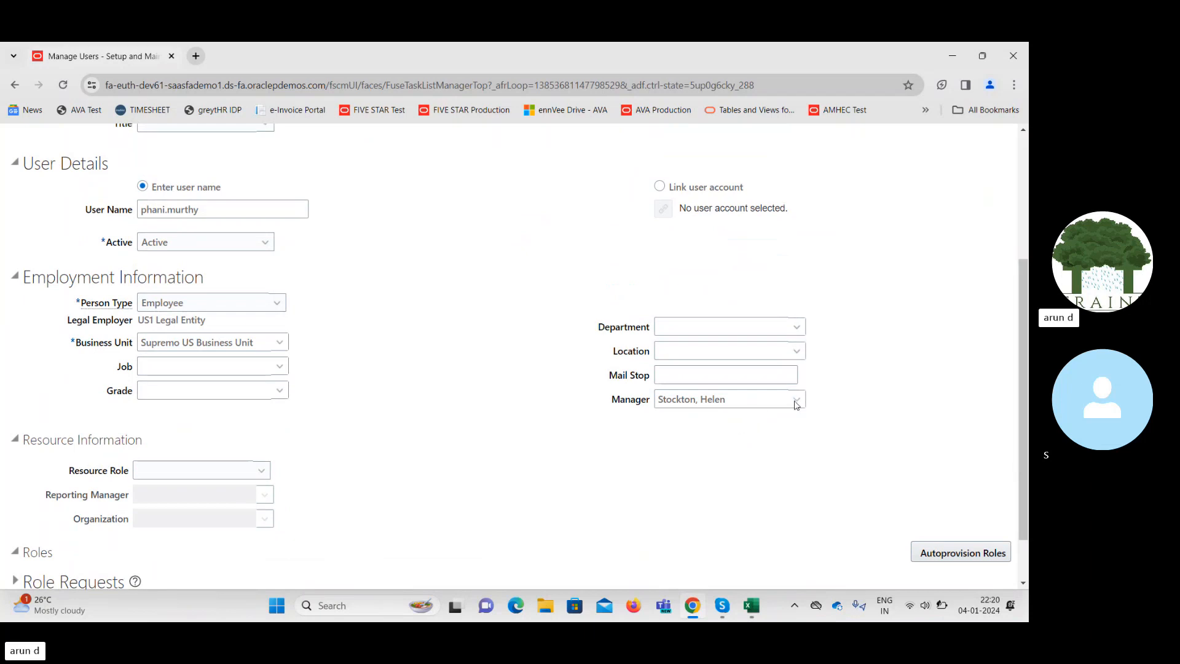
{"action": "left_click", "coordinate": [797, 402]}
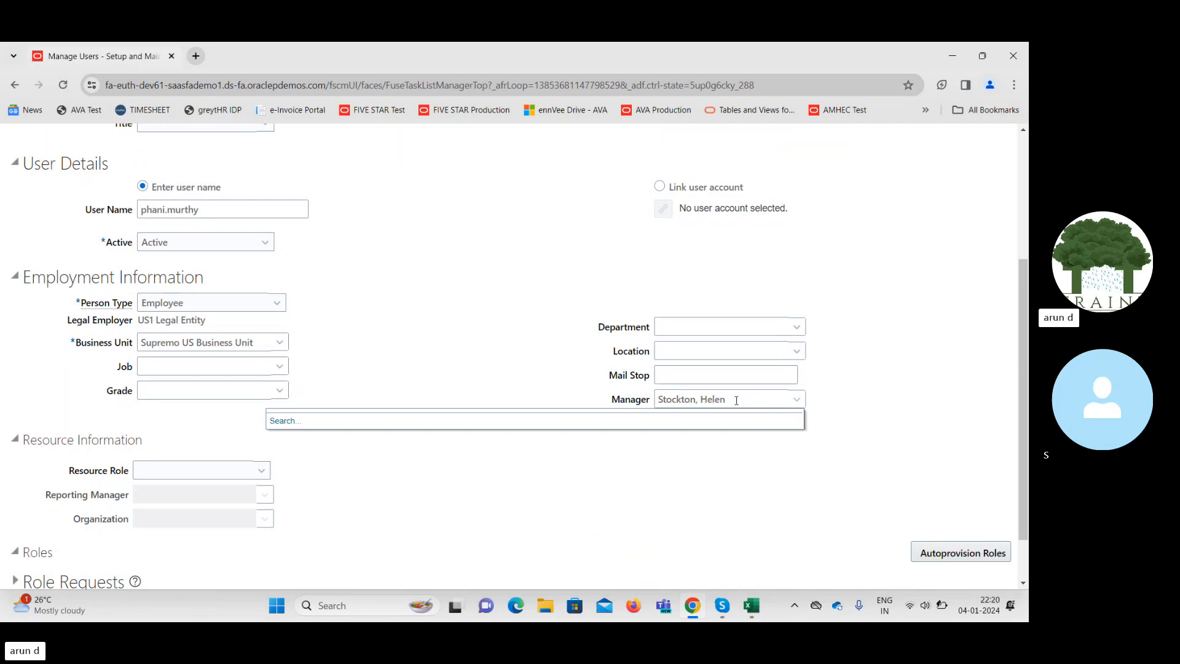
{"action": "left_click", "coordinate": [280, 421]}
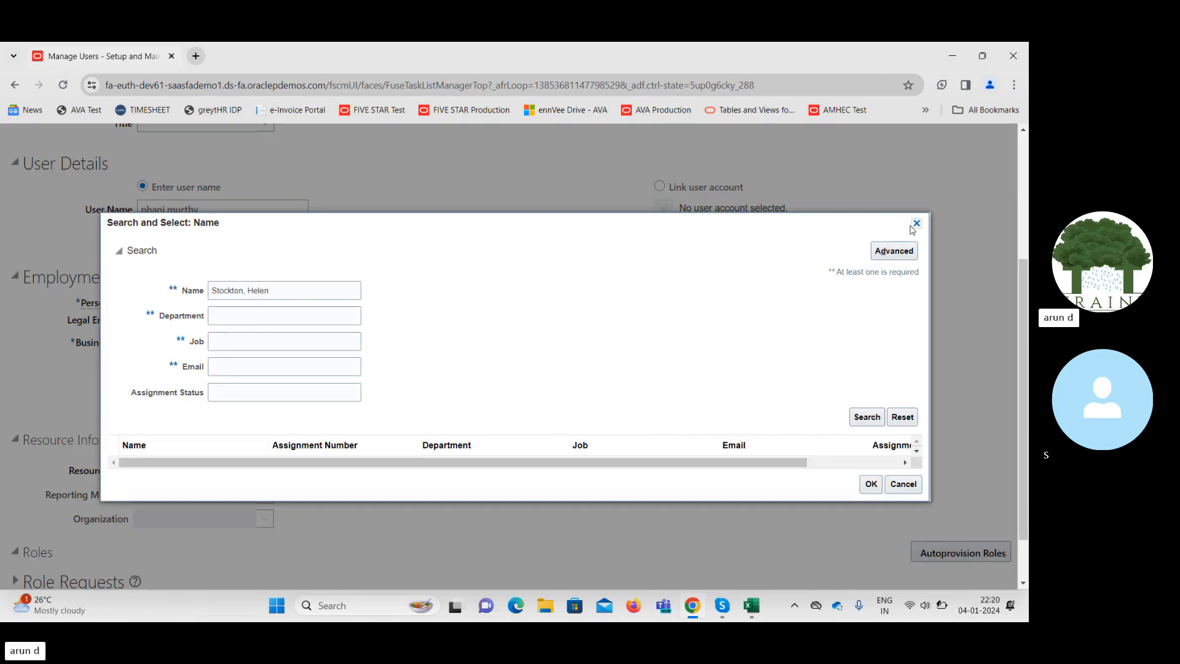
{"action": "triple_click", "coordinate": [283, 292]}
{"action": "key", "text": "ctrl+c"}
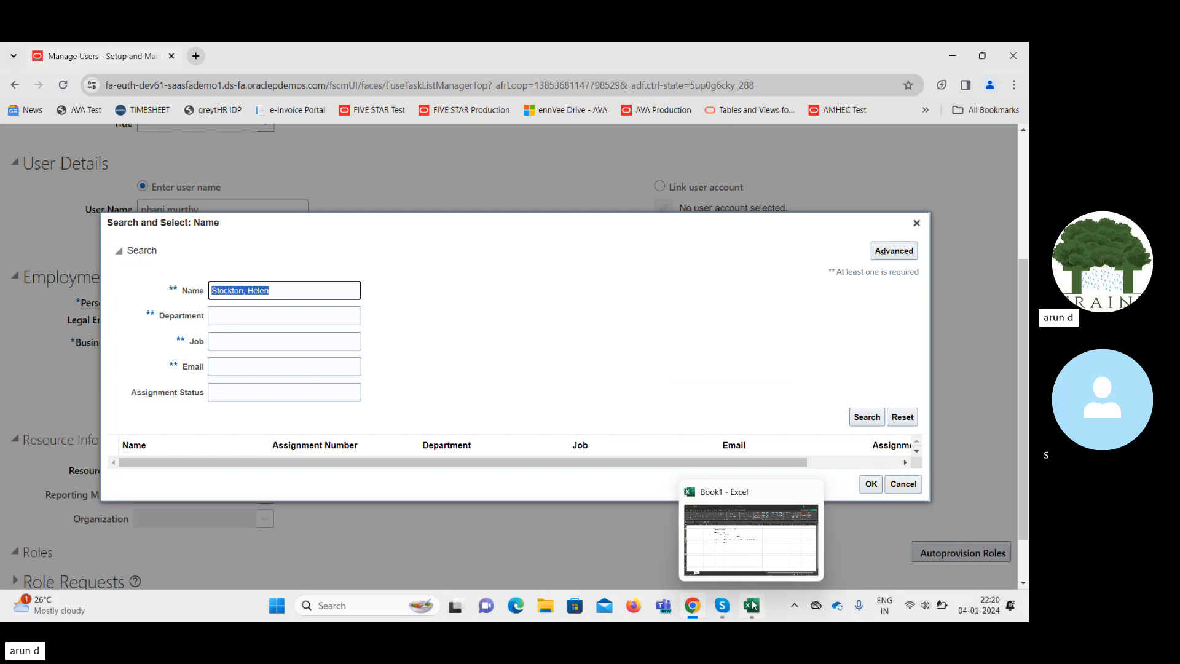
Paste the copied manager name into Excel cell J13.
{"action": "left_click", "coordinate": [747, 543]}
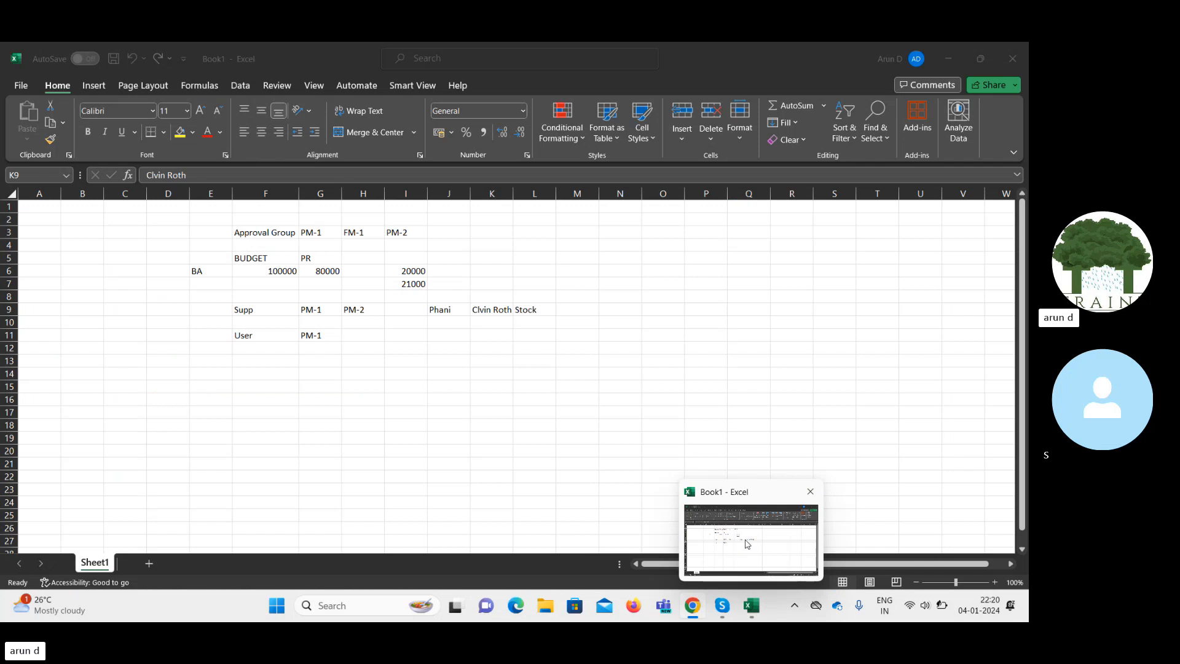
{"action": "key", "text": "alt+Tab"}
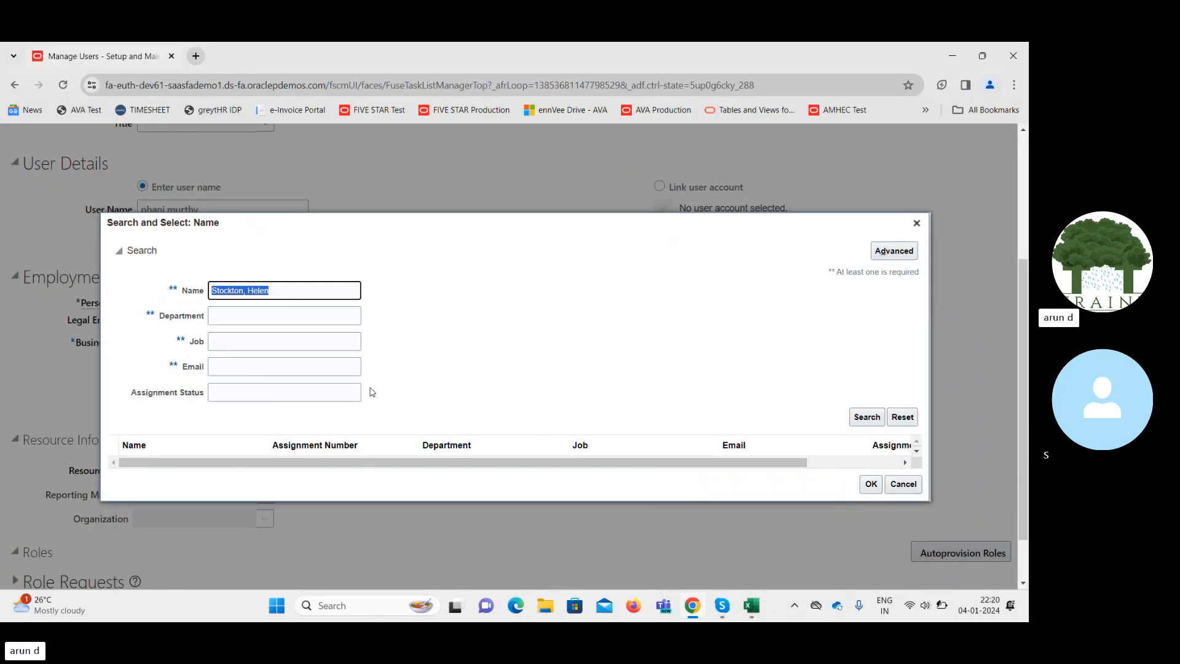
{"action": "mouse_move", "coordinate": [748, 613]}
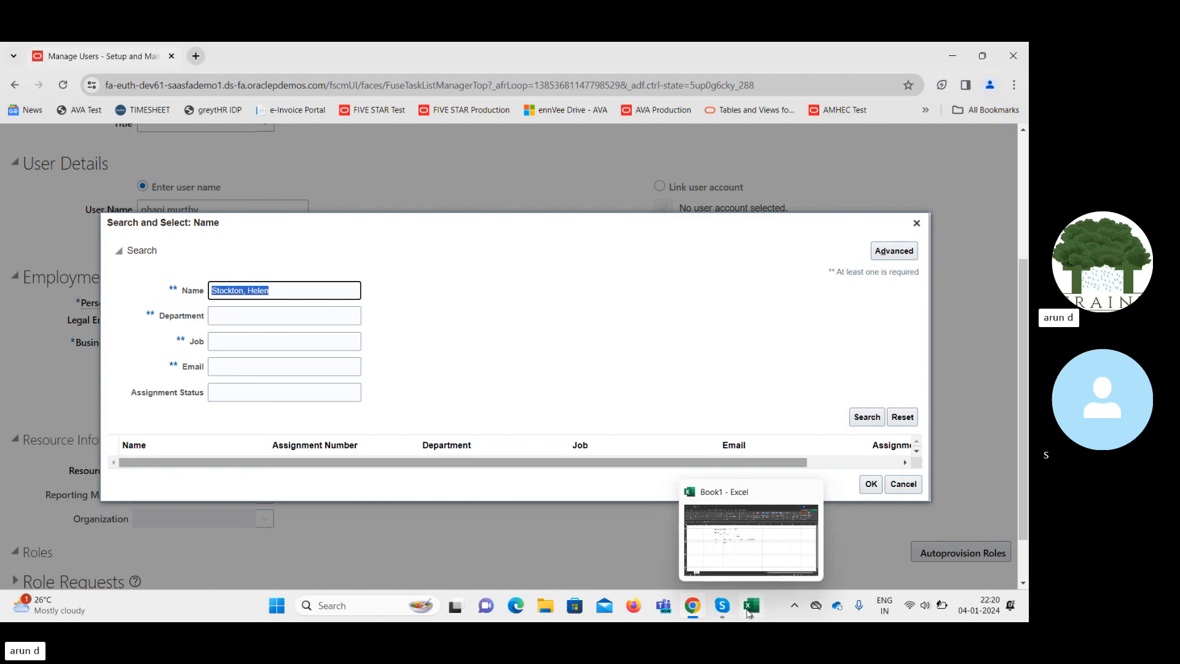
{"action": "left_click", "coordinate": [722, 520]}
{"action": "left_click", "coordinate": [440, 359]}
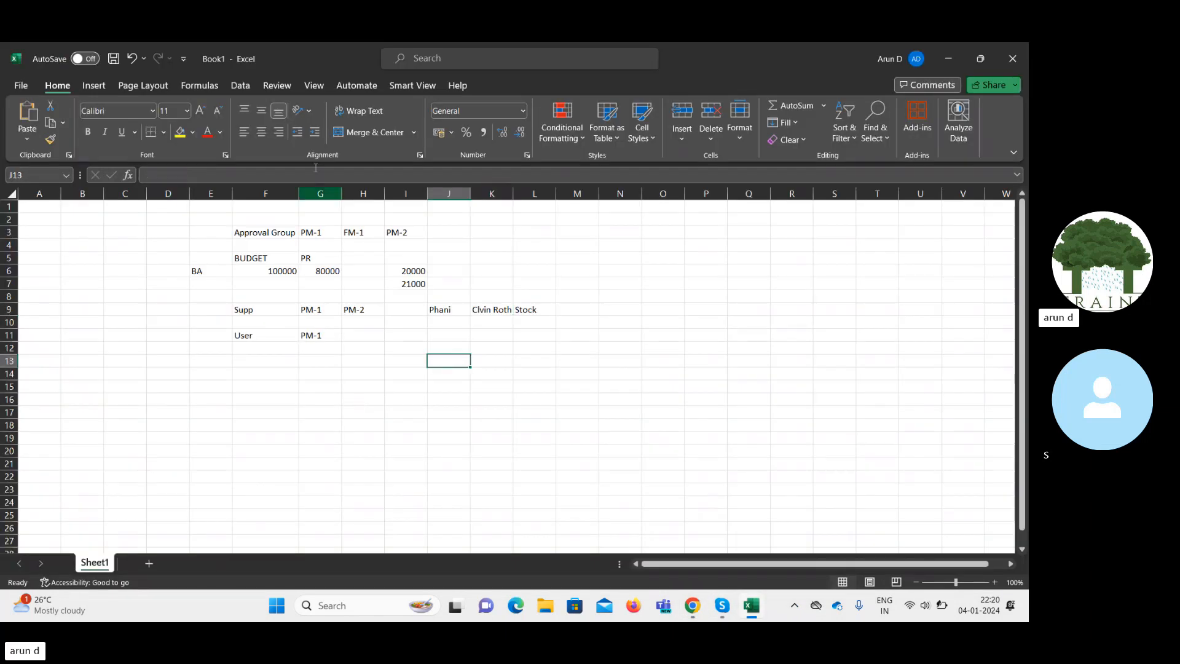
{"action": "key", "text": "ctrl+v"}
{"action": "key", "text": "Tab"}
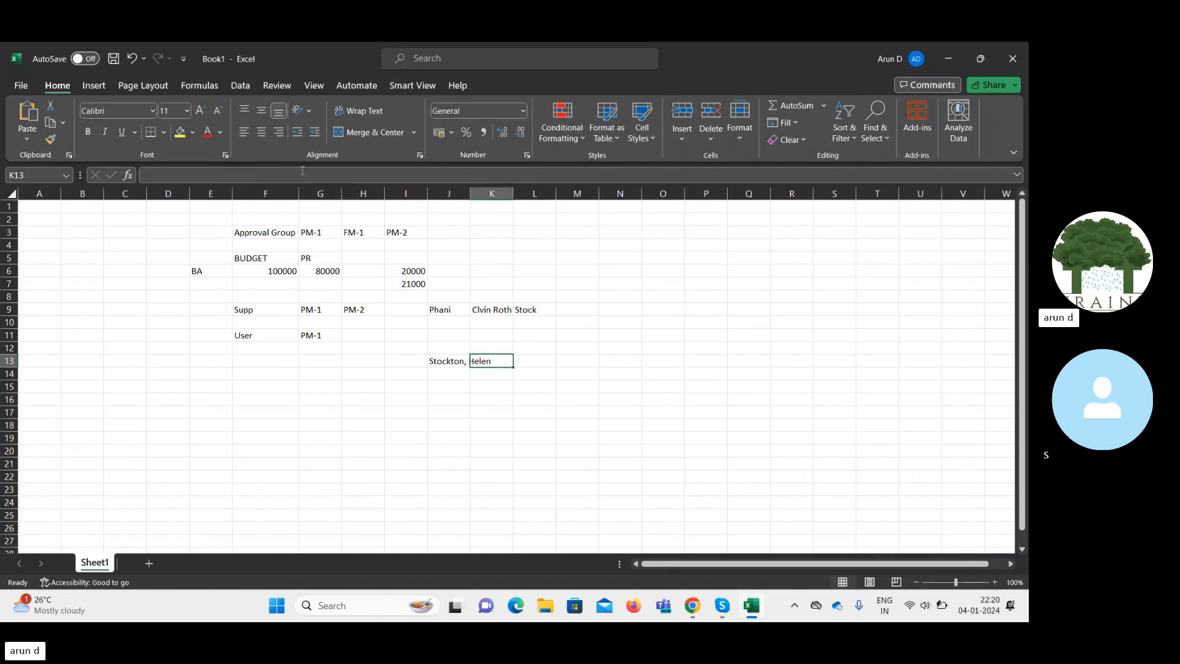
Close the manager Search and Select dialog and duplicate the browser tab.
{"action": "left_click", "coordinate": [692, 605]}
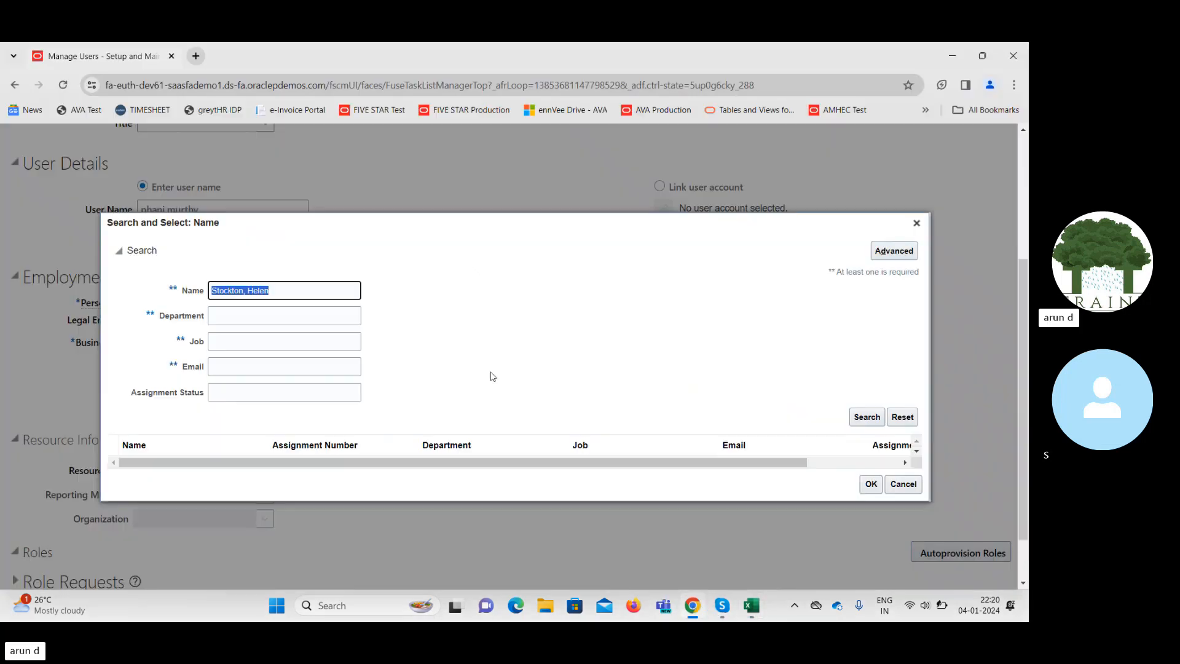
{"action": "left_click", "coordinate": [918, 222]}
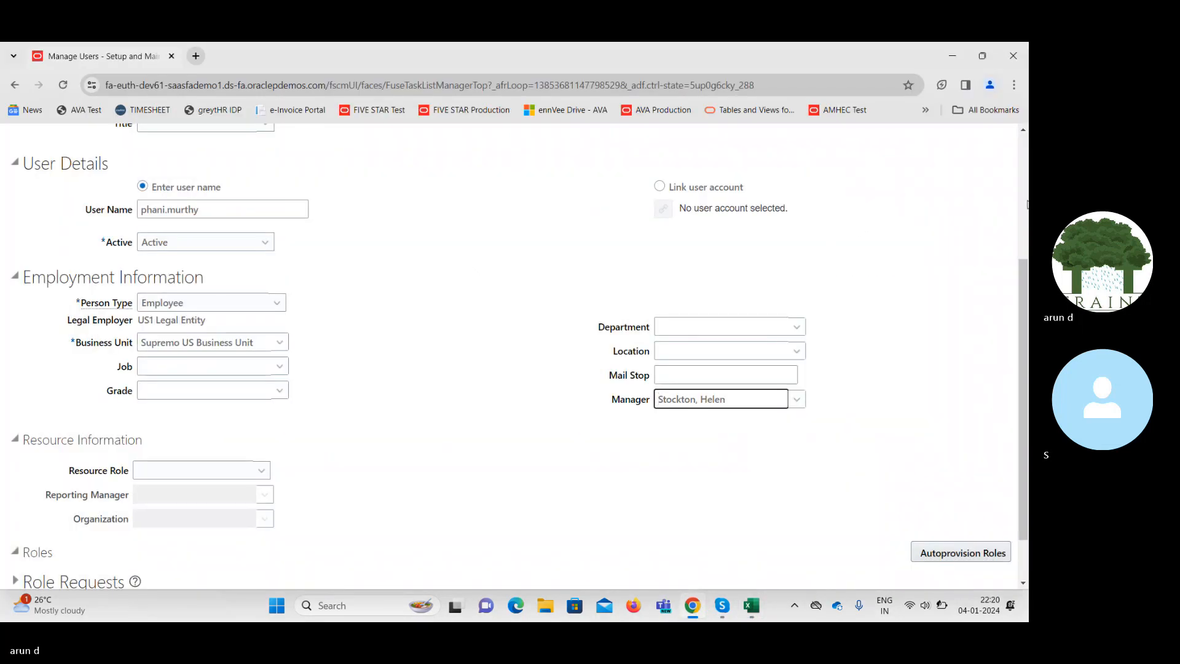
{"action": "right_click", "coordinate": [120, 56]}
{"action": "left_click", "coordinate": [161, 177]}
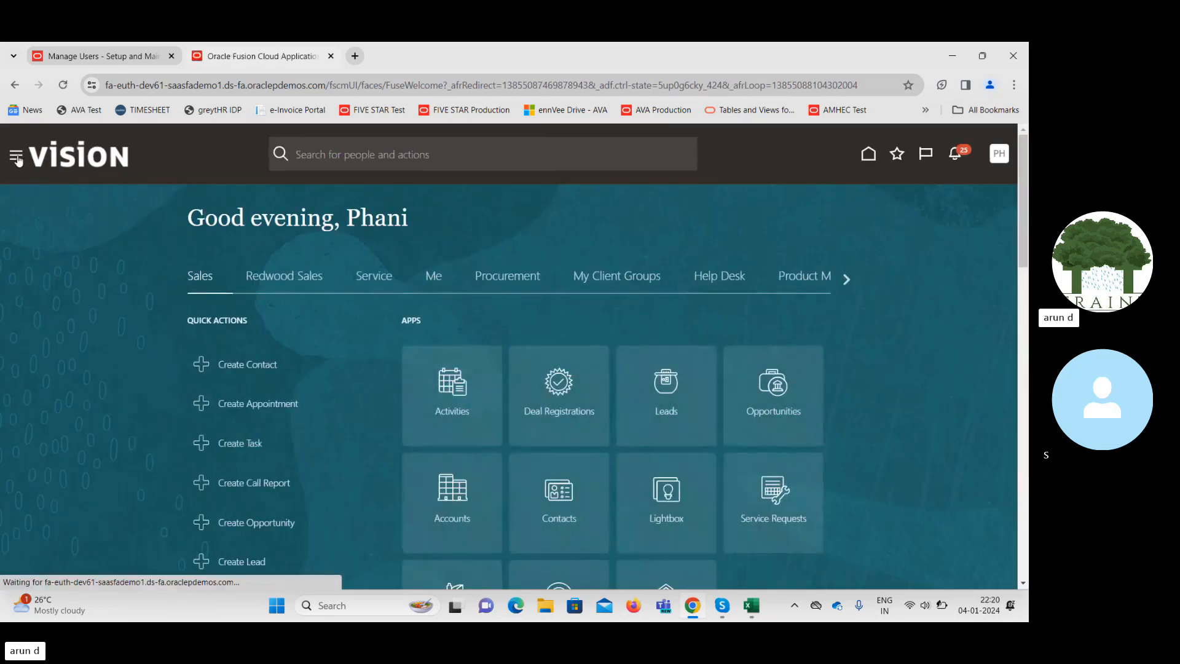
Open the Security Console from the Navigator's Tools group.
{"action": "left_click", "coordinate": [18, 159]}
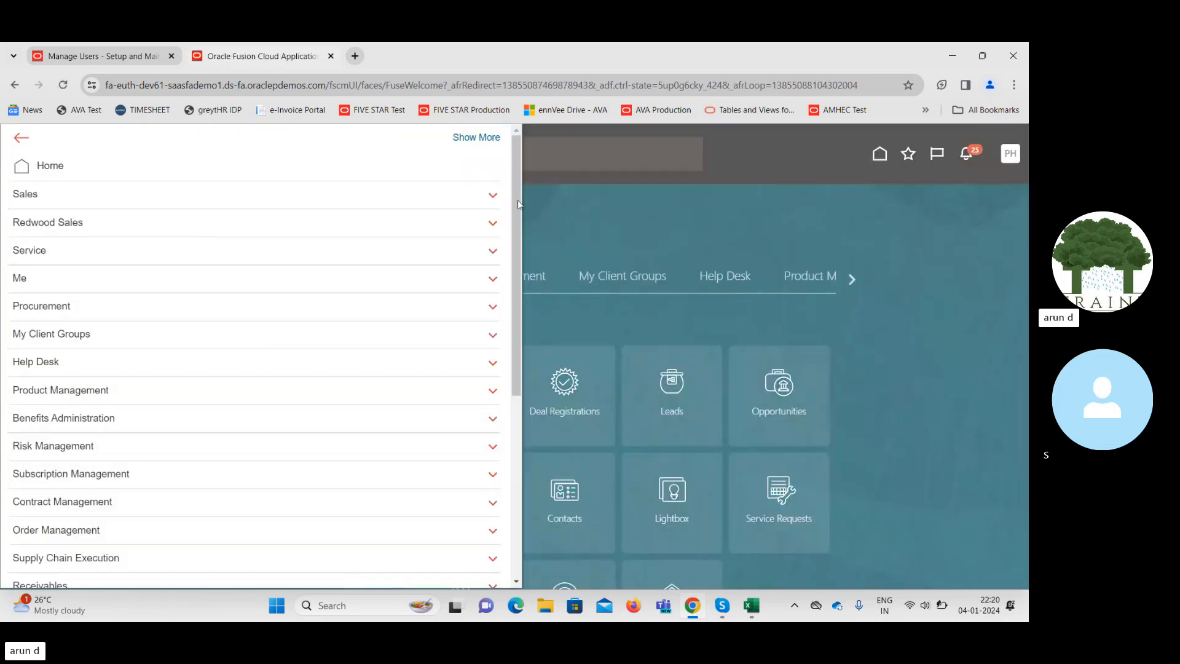
{"action": "left_click_drag", "start_coordinate": [519, 186], "coordinate": [503, 442]}
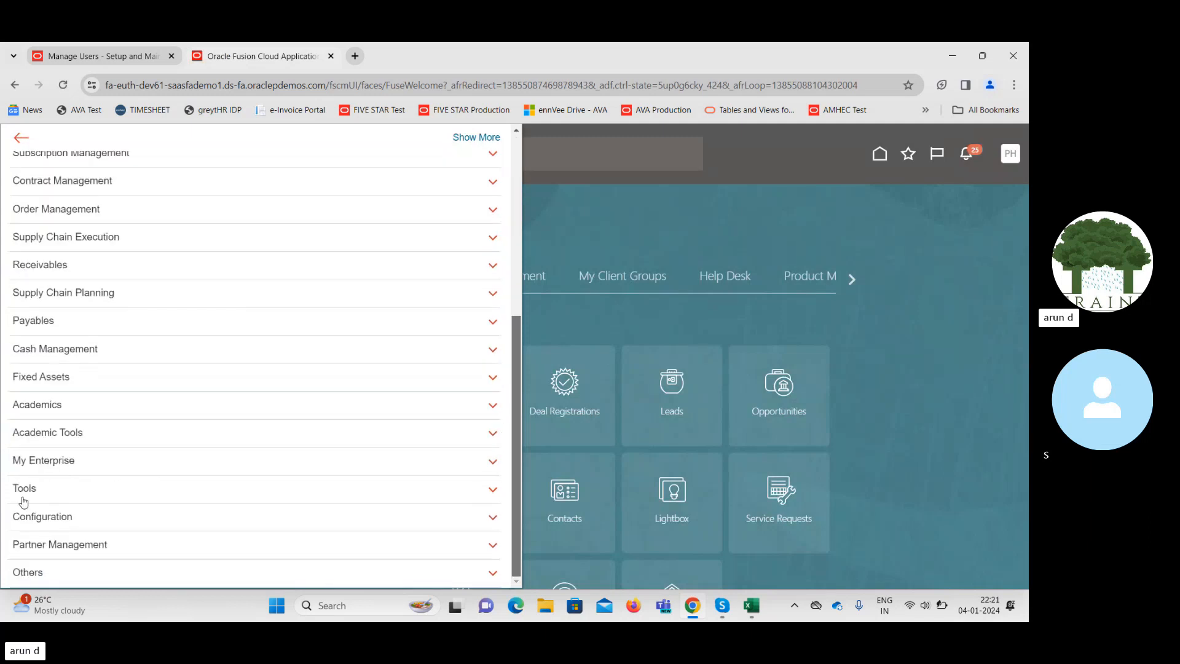
{"action": "left_click", "coordinate": [88, 498]}
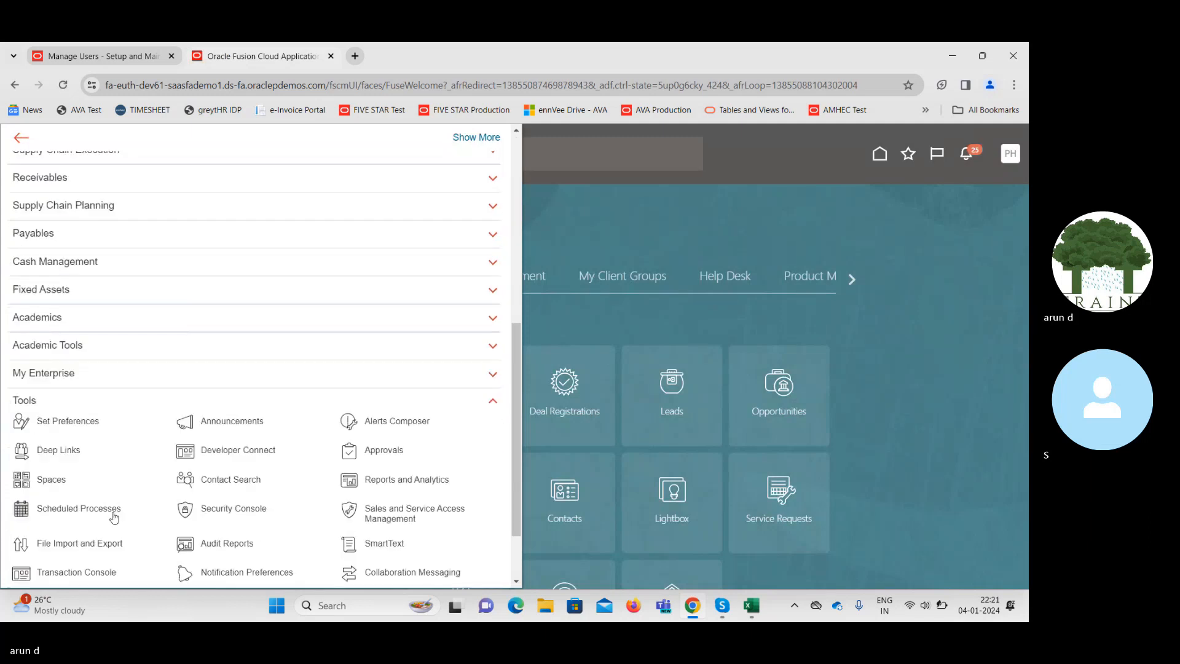
{"action": "left_click", "coordinate": [187, 511]}
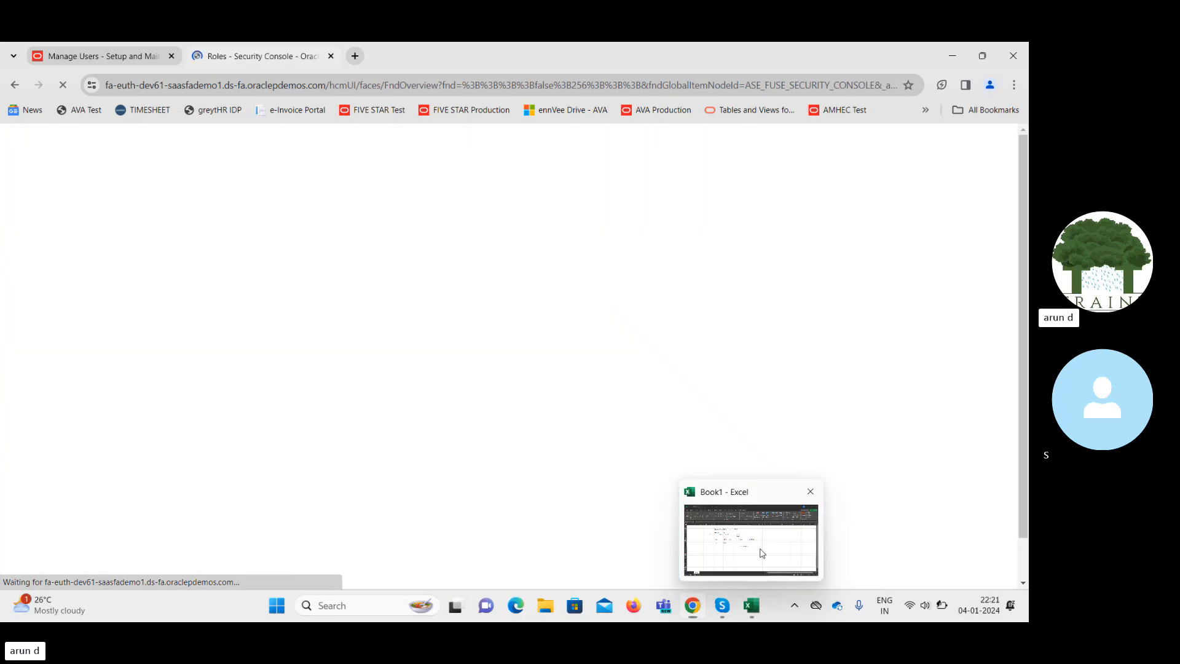
Dismiss the import process warning and go to the Security Console's Users list.
{"action": "left_click", "coordinate": [758, 612]}
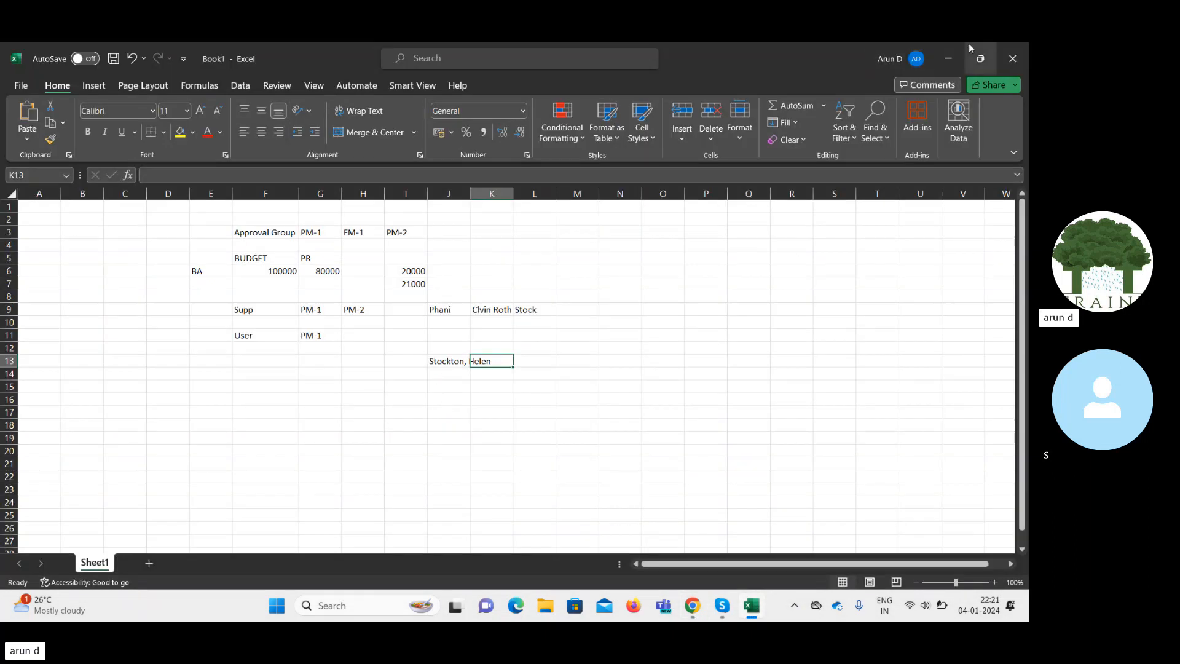
{"action": "left_click", "coordinate": [949, 59]}
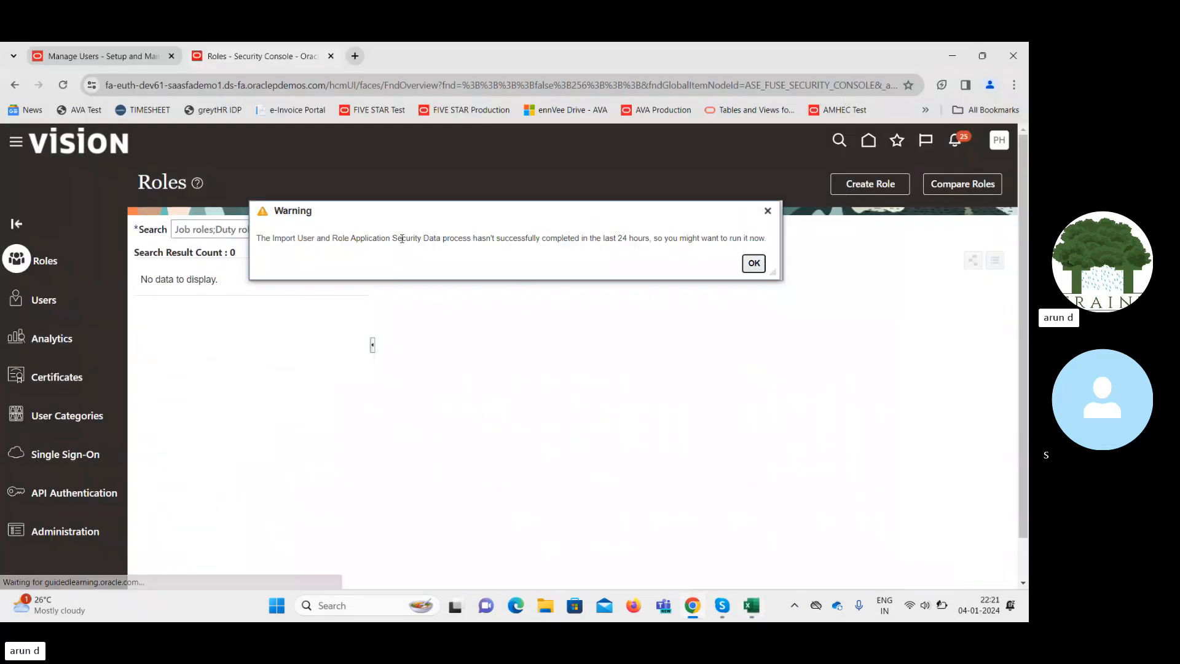
{"action": "left_click", "coordinate": [751, 263]}
{"action": "left_click", "coordinate": [49, 300]}
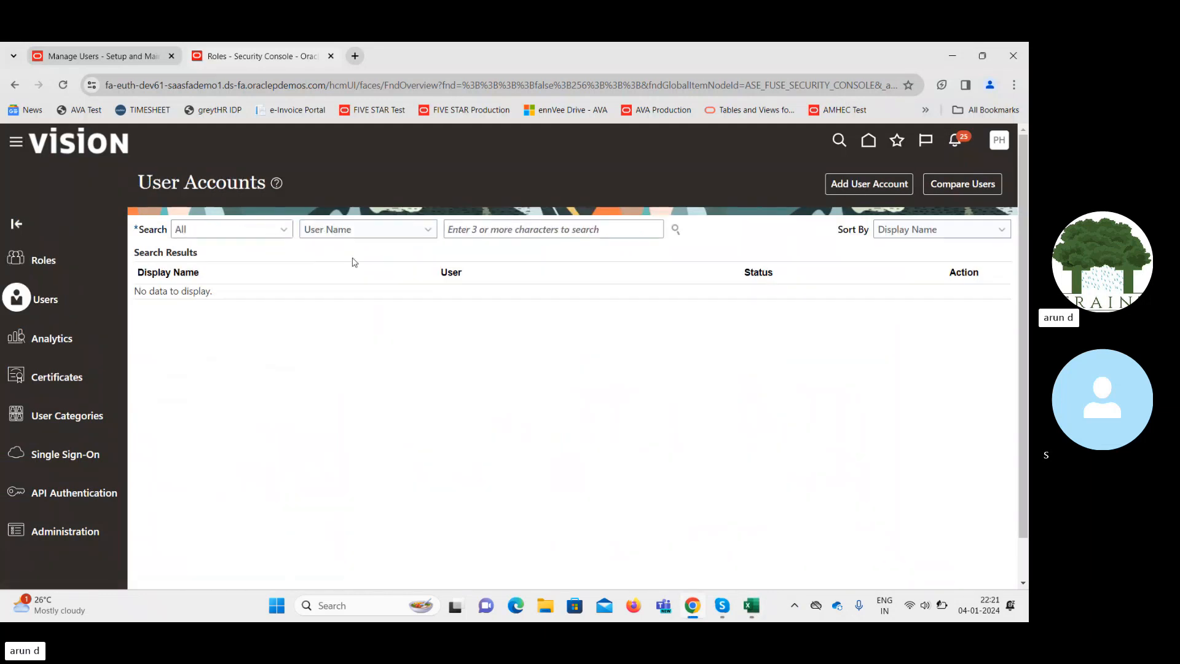
Search users by the approver's surname using the Last Name field and open her account.
{"action": "left_click", "coordinate": [491, 231]}
{"action": "type", "text": "St"}
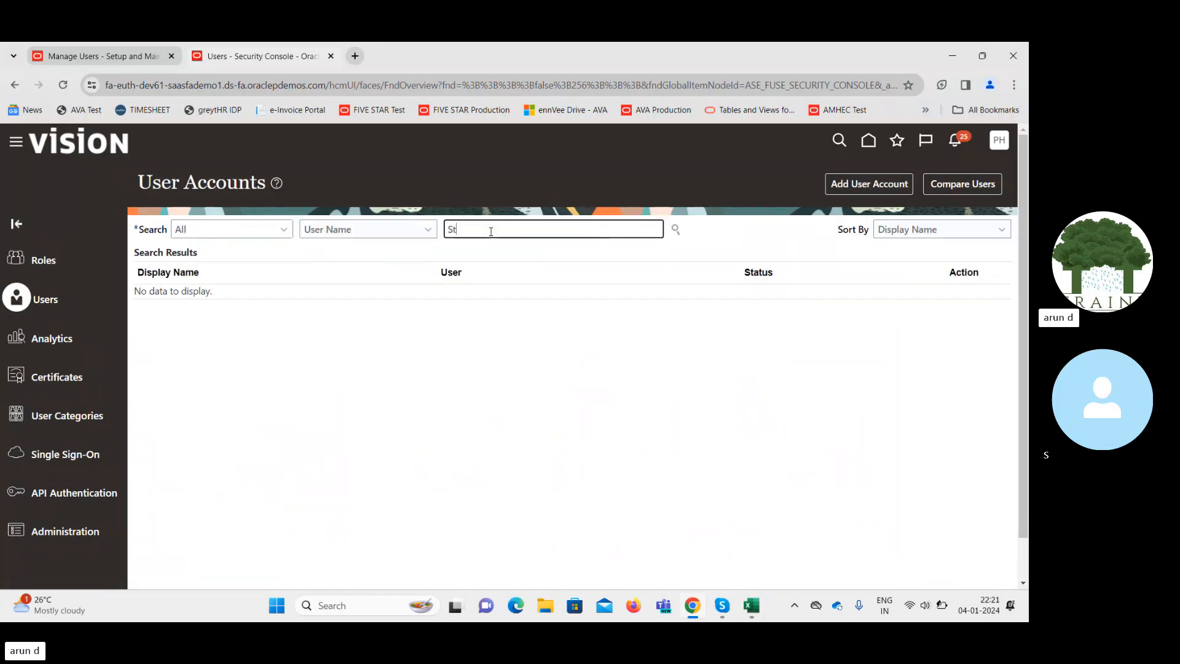
{"action": "type", "text": "ock"}
{"action": "key", "text": "Return"}
{"action": "left_click", "coordinate": [390, 232]}
{"action": "left_click", "coordinate": [353, 284]}
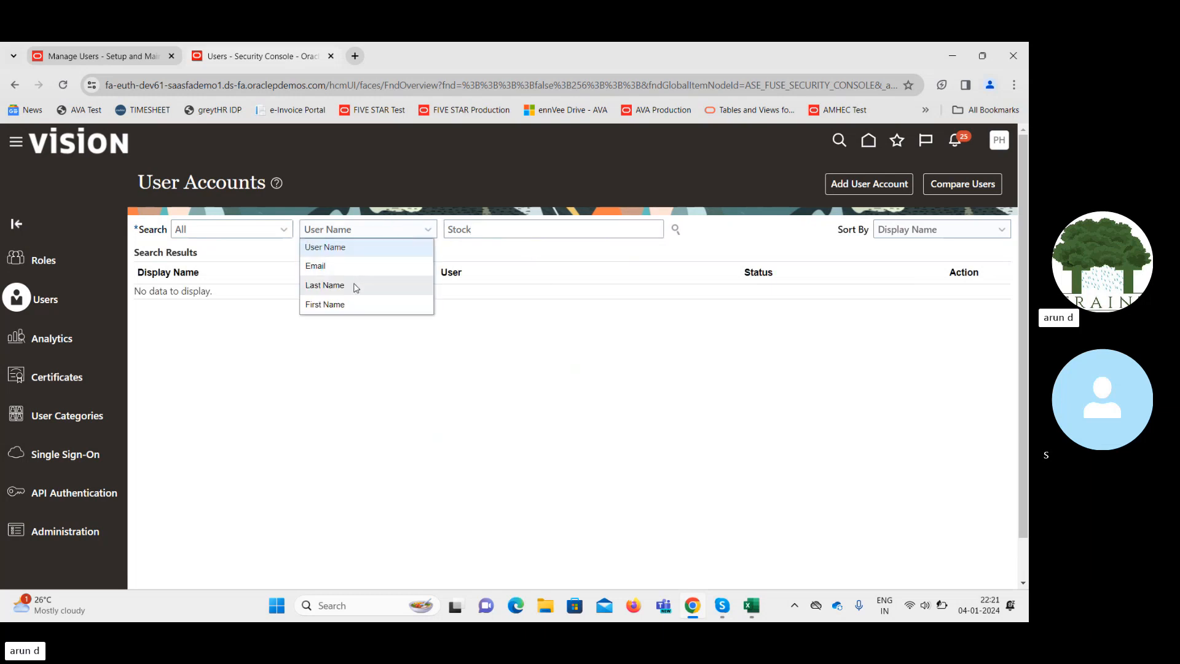
{"action": "left_click", "coordinate": [676, 228]}
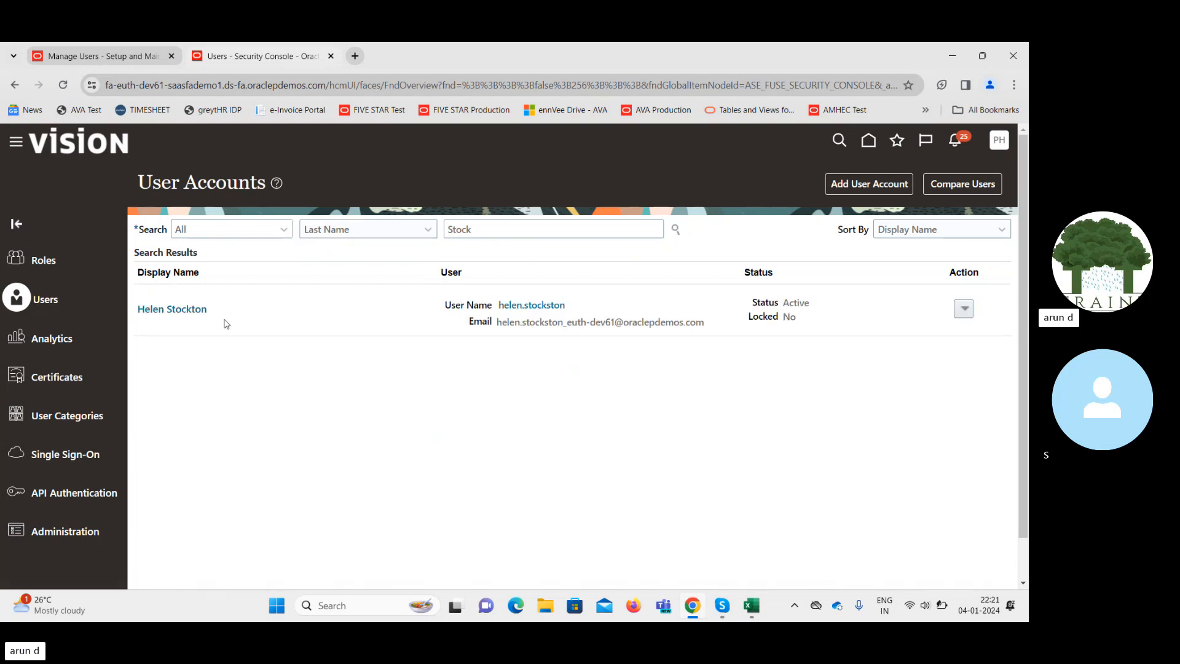
{"action": "left_click", "coordinate": [194, 310]}
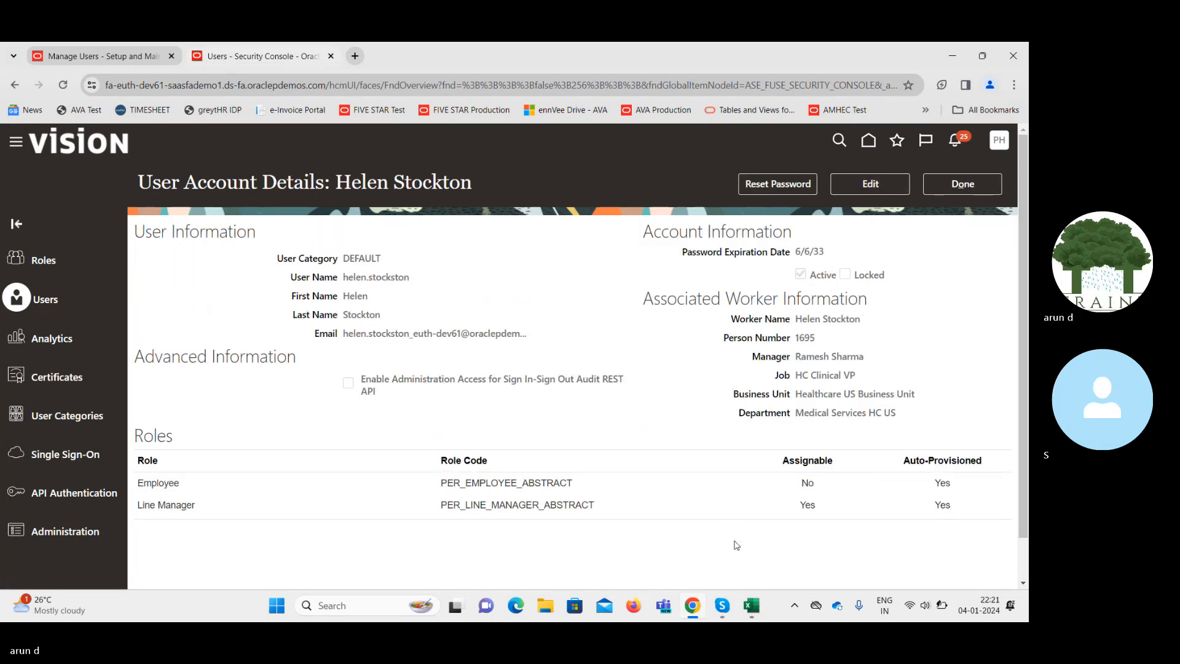
Select the approver's User Name value on the User Account Details page.
{"action": "mouse_move", "coordinate": [745, 608]}
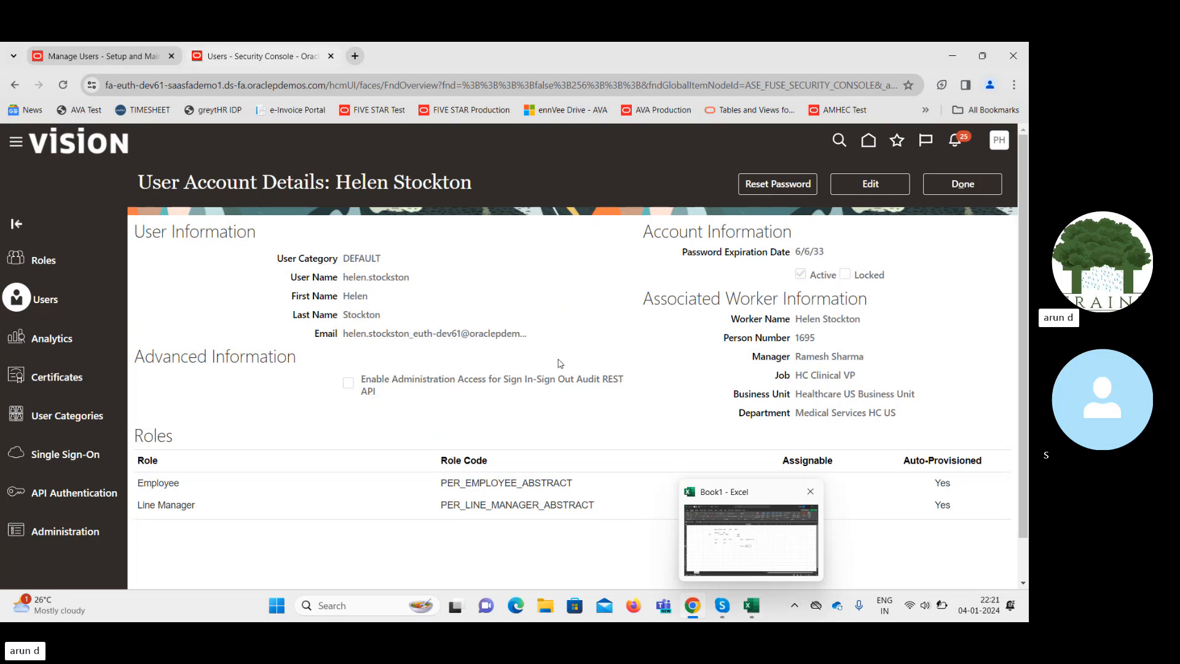
{"action": "double_click", "coordinate": [355, 277]}
{"action": "key", "text": "ctrl+c"}
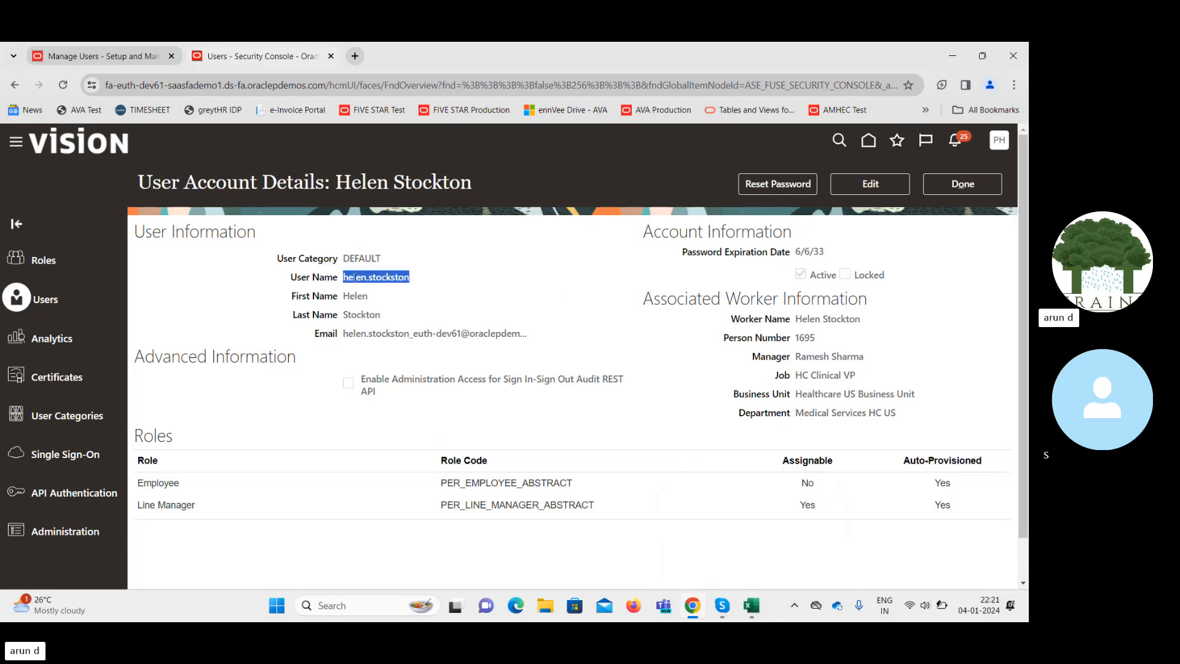
Paste the approver's user name into Excel cell J16.
{"action": "left_click", "coordinate": [751, 606]}
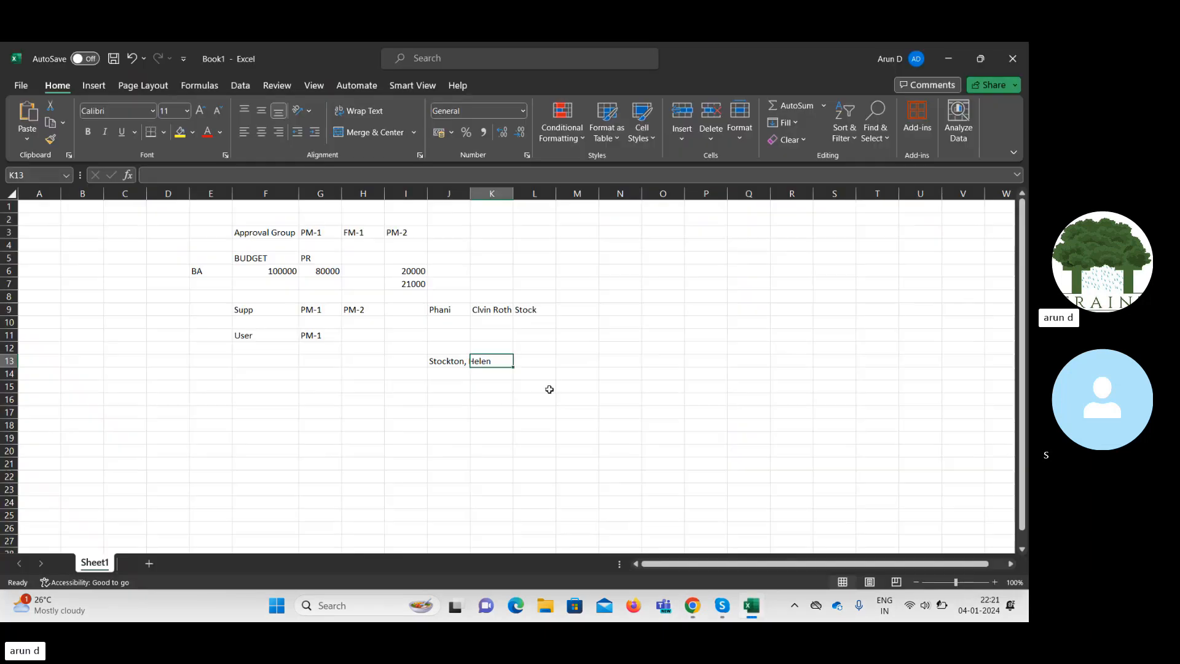
{"action": "left_click", "coordinate": [447, 397]}
{"action": "left_click", "coordinate": [324, 175]}
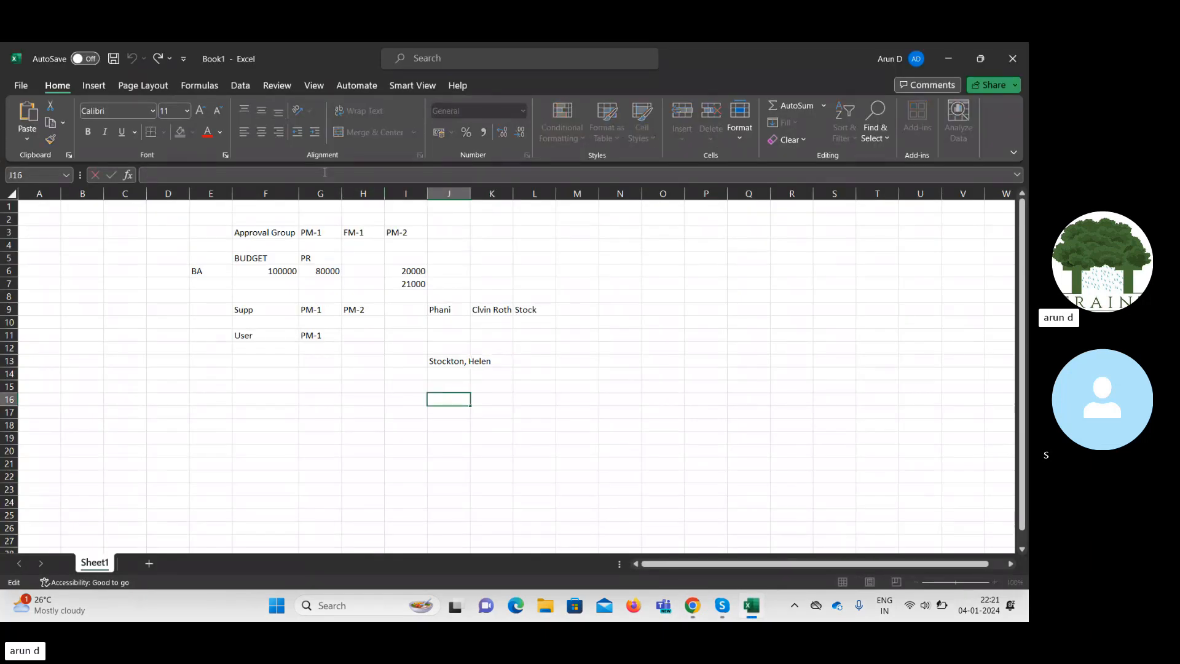
{"action": "key", "text": "ctrl+v"}
{"action": "key", "text": "Tab"}
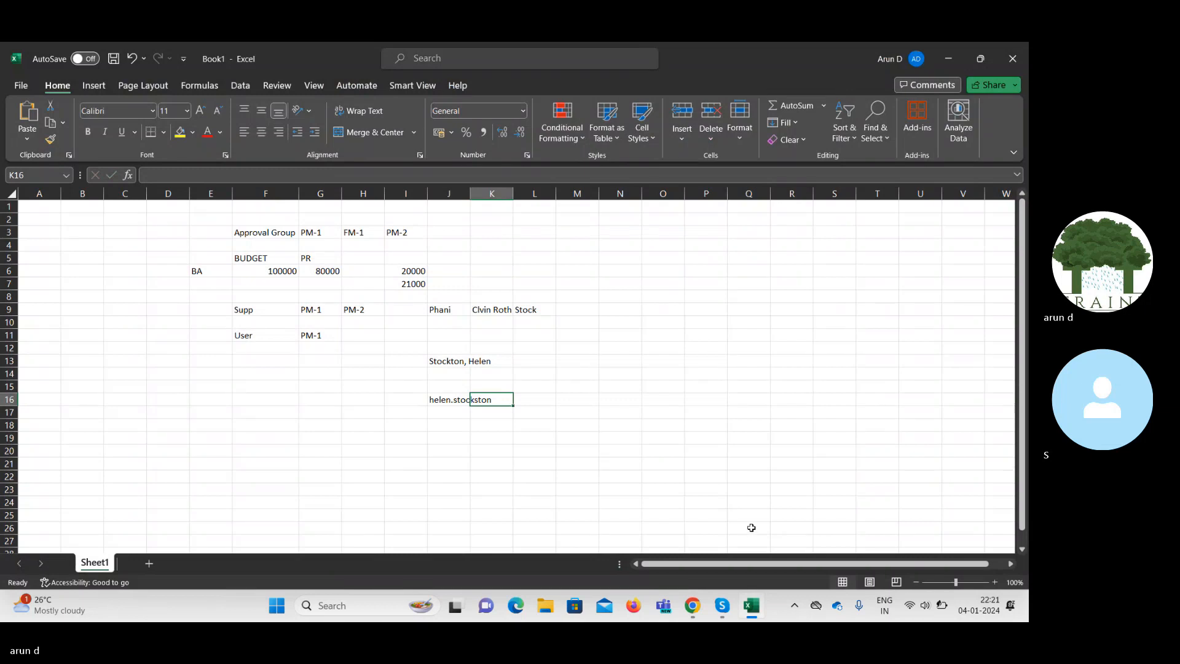
Cancel saving the workbook and minimize Excel to return to the browser.
{"action": "key", "text": "ctrl+s"}
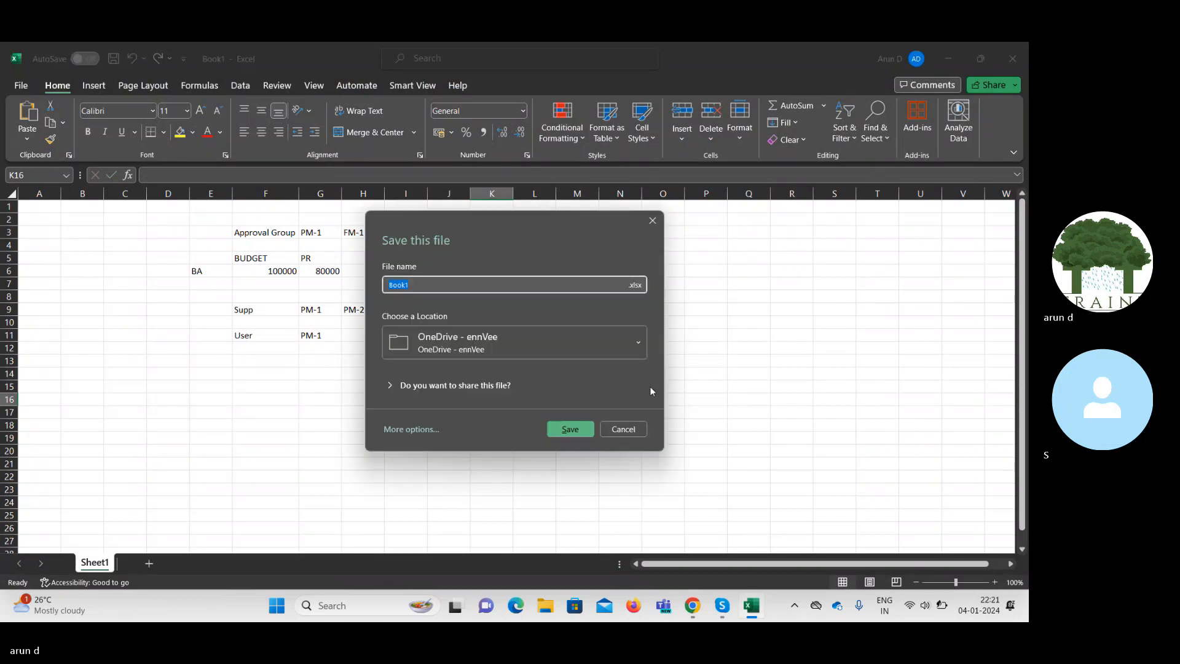
{"action": "left_click", "coordinate": [624, 429]}
{"action": "left_click", "coordinate": [948, 59]}
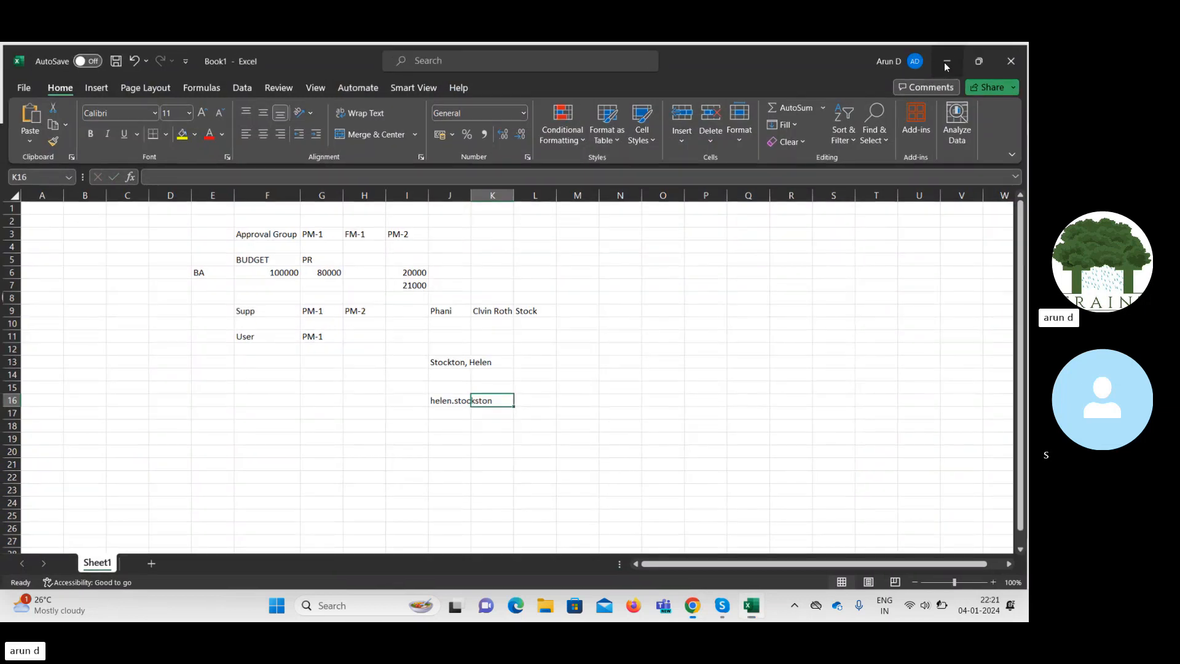
Manually reset the approver's password, entering and confirming the new one, then finish.
{"action": "left_click", "coordinate": [778, 184]}
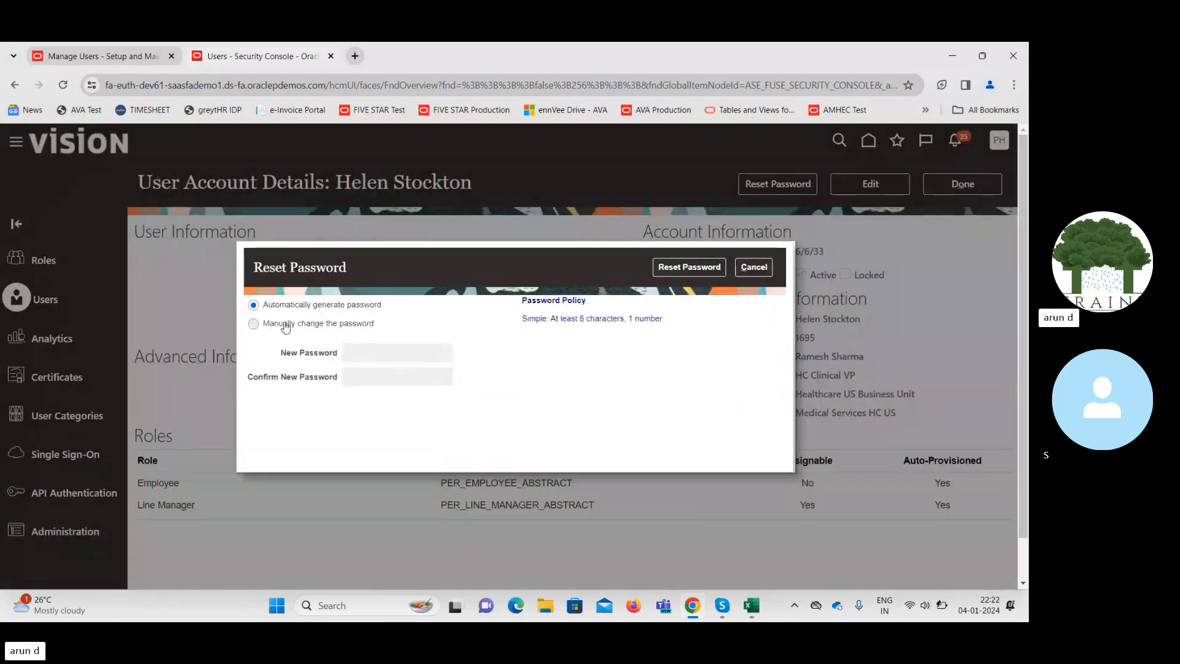
{"action": "left_click", "coordinate": [287, 324]}
{"action": "left_click", "coordinate": [375, 351]}
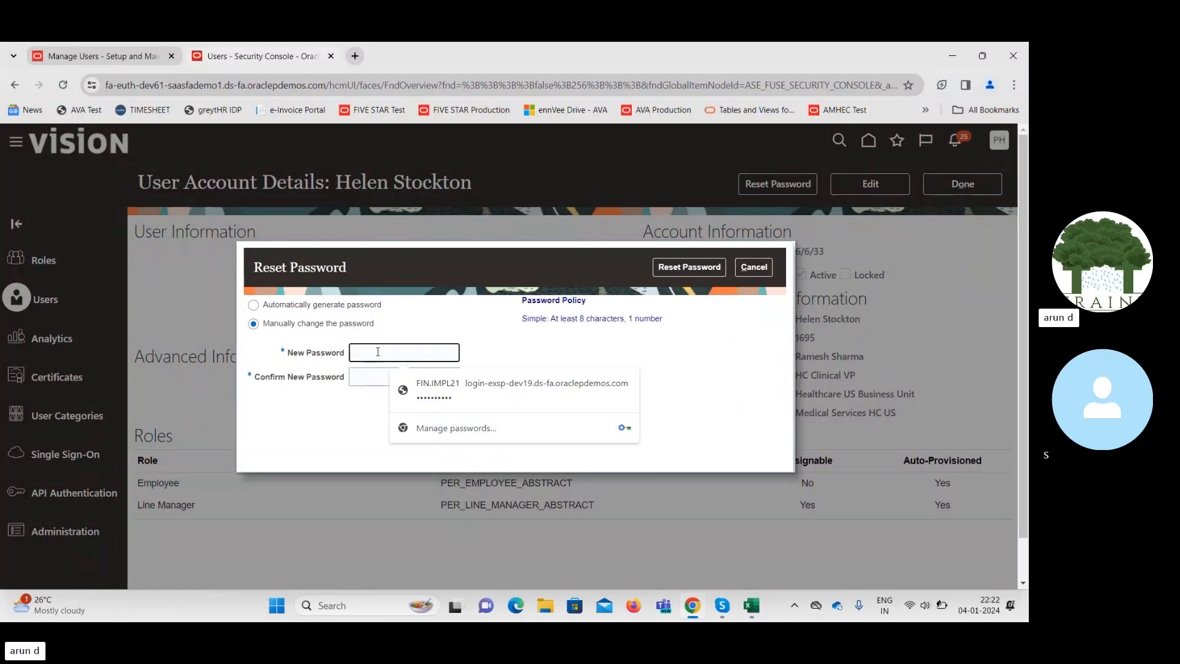
{"action": "type", "text": "•••••"}
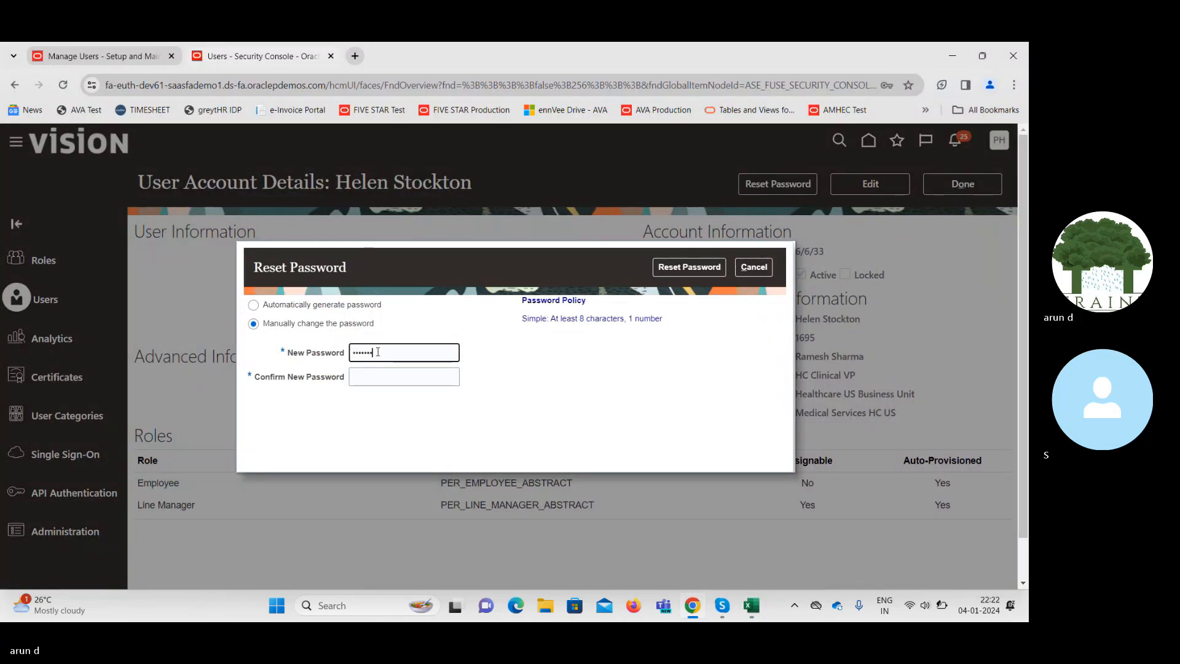
{"action": "type", "text": "••••"}
{"action": "key", "text": "Tab"}
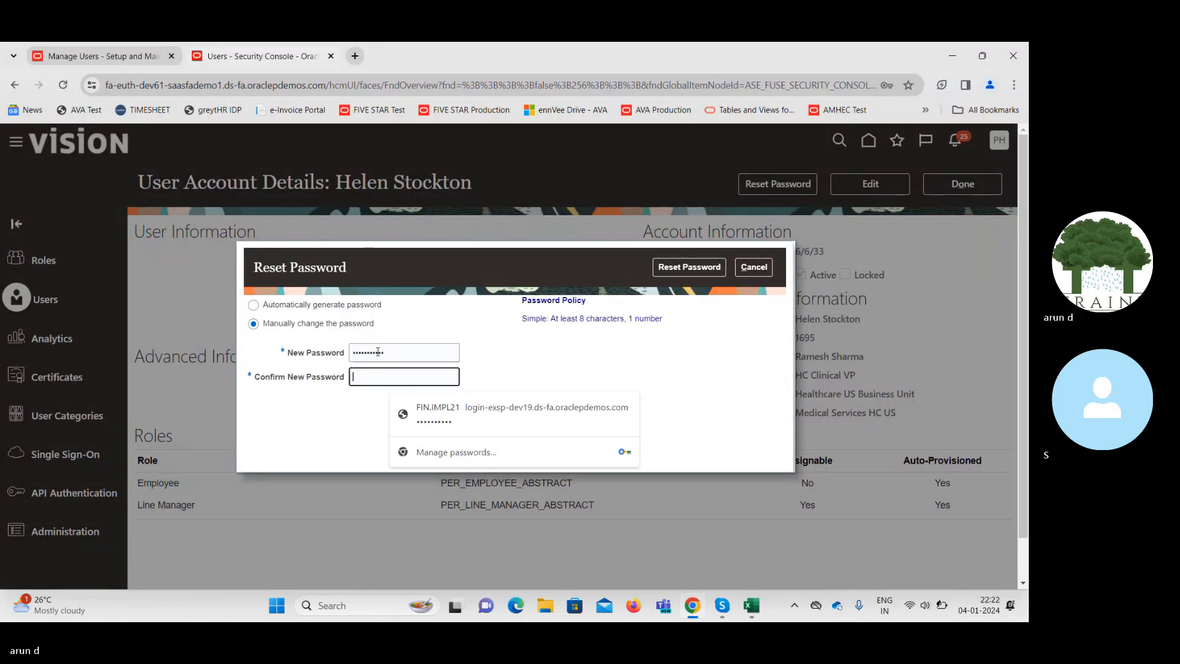
{"action": "type", "text": "••••"}
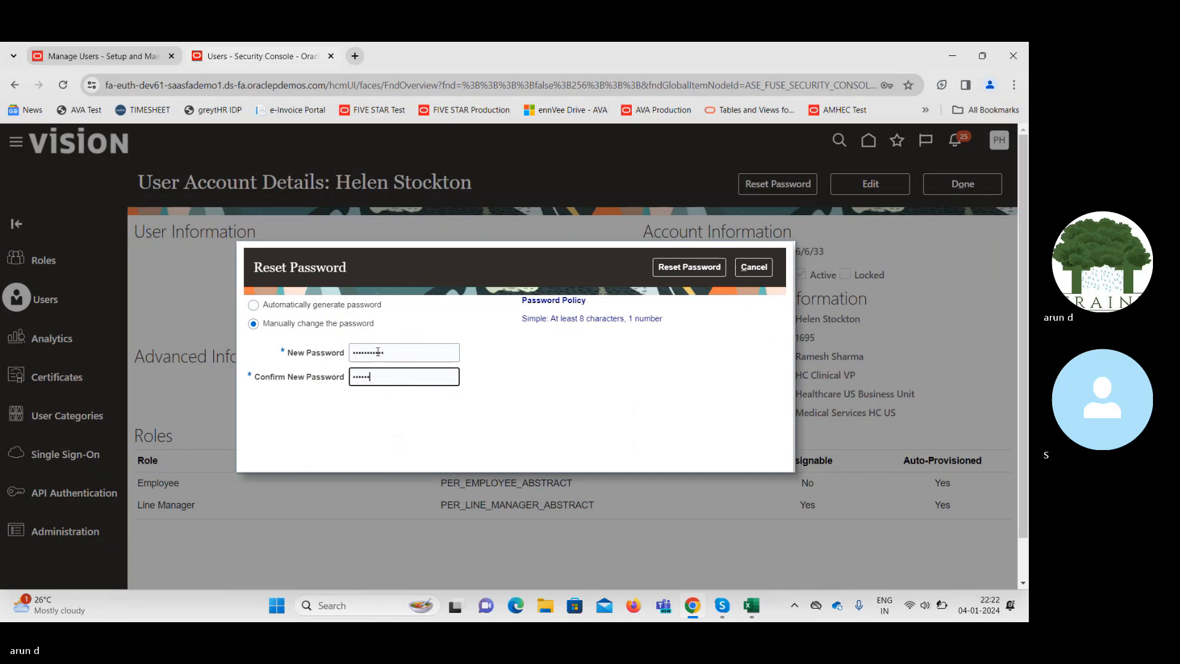
{"action": "type", "text": "•••••"}
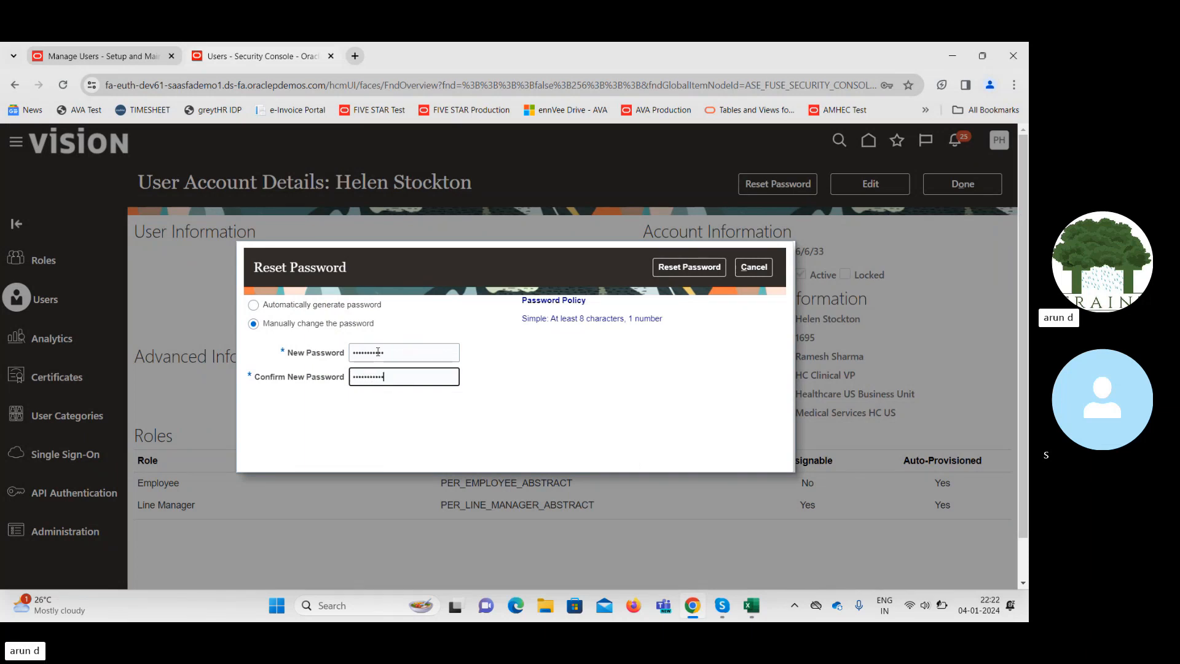
{"action": "left_click", "coordinate": [689, 267]}
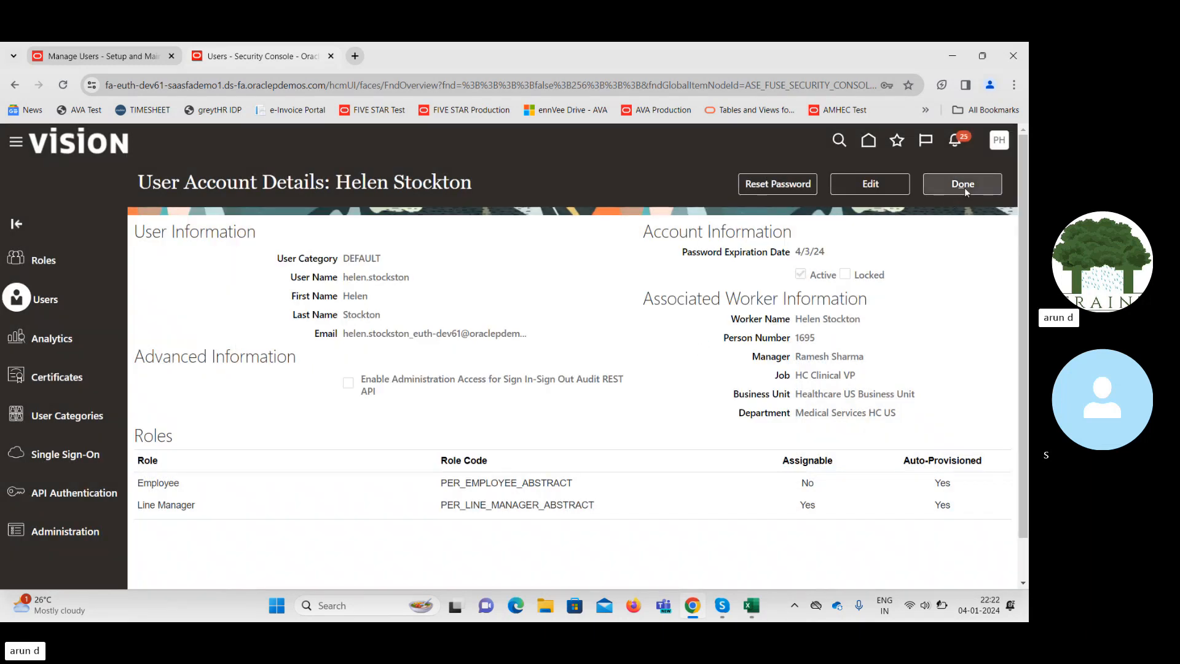
{"action": "left_click", "coordinate": [964, 184]}
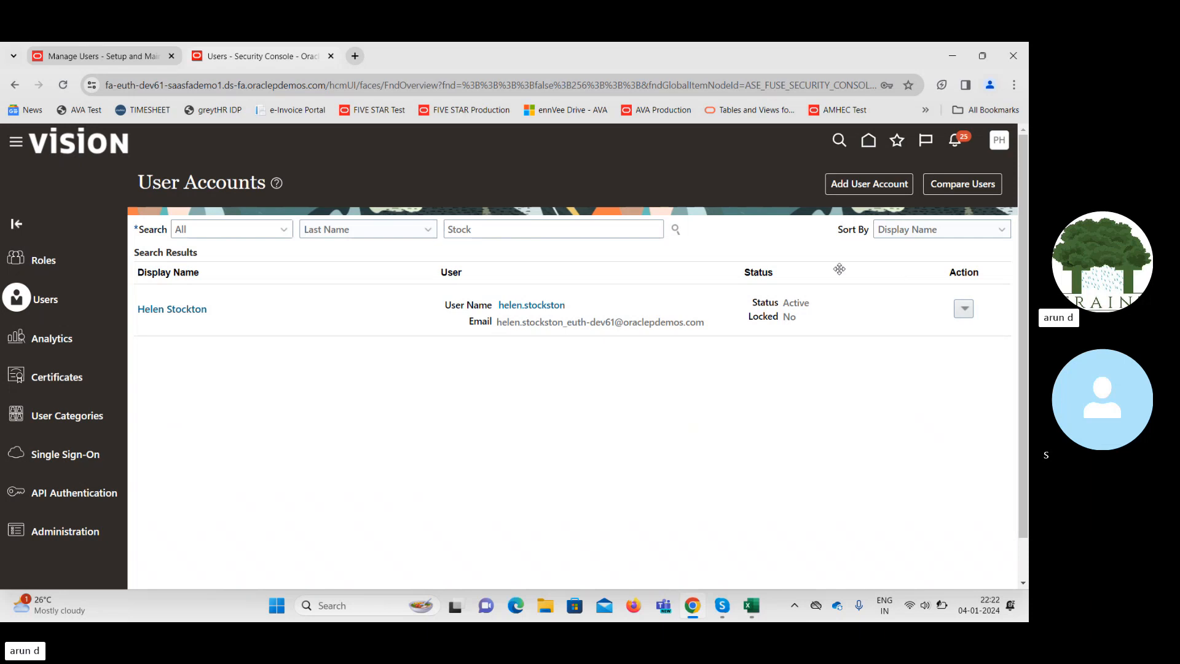
Visit Setup and Maintenance, then reopen the Security Console from the Navigator.
{"action": "left_click", "coordinate": [997, 142]}
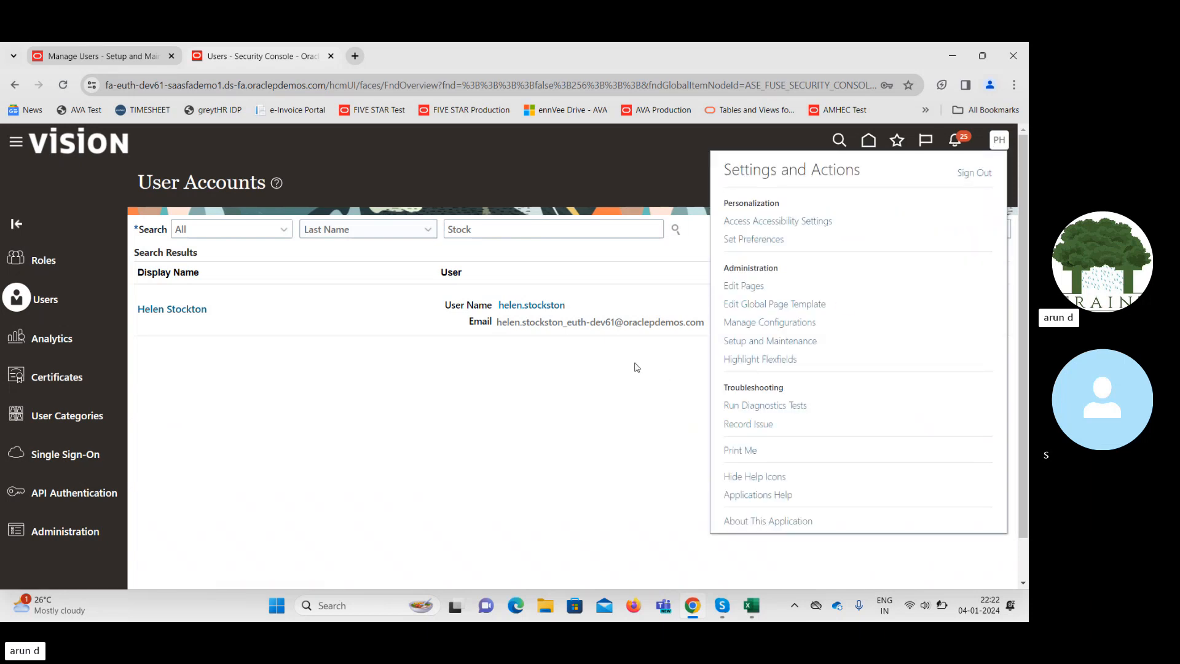
{"action": "left_click", "coordinate": [781, 341]}
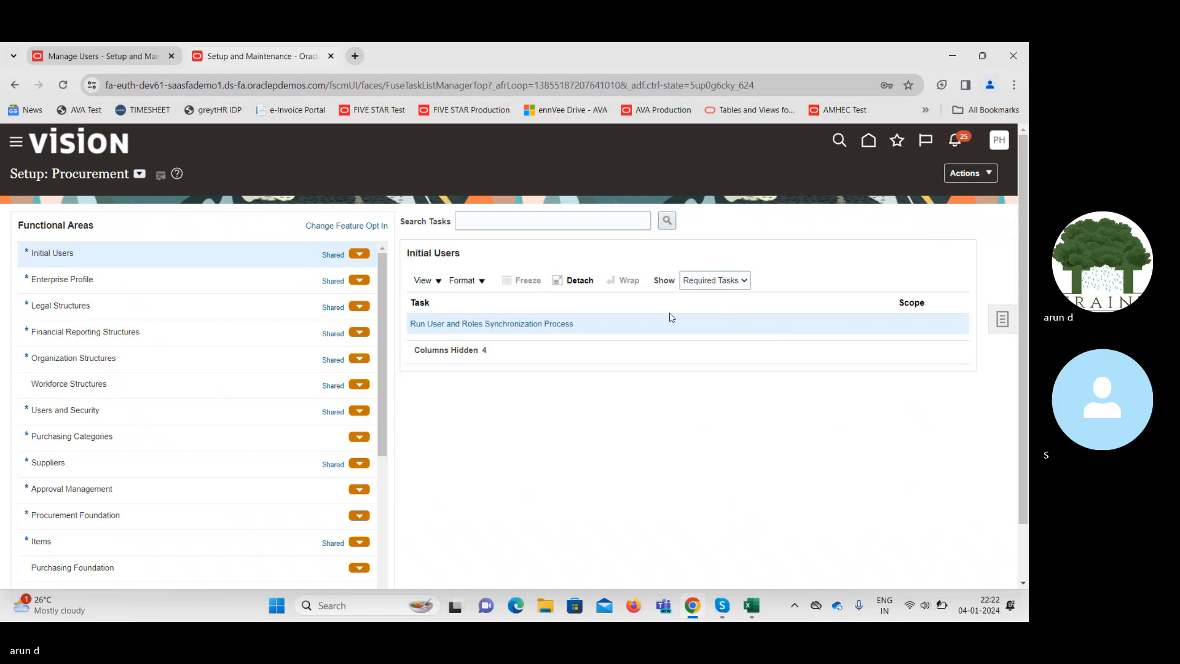
{"action": "left_click", "coordinate": [17, 144]}
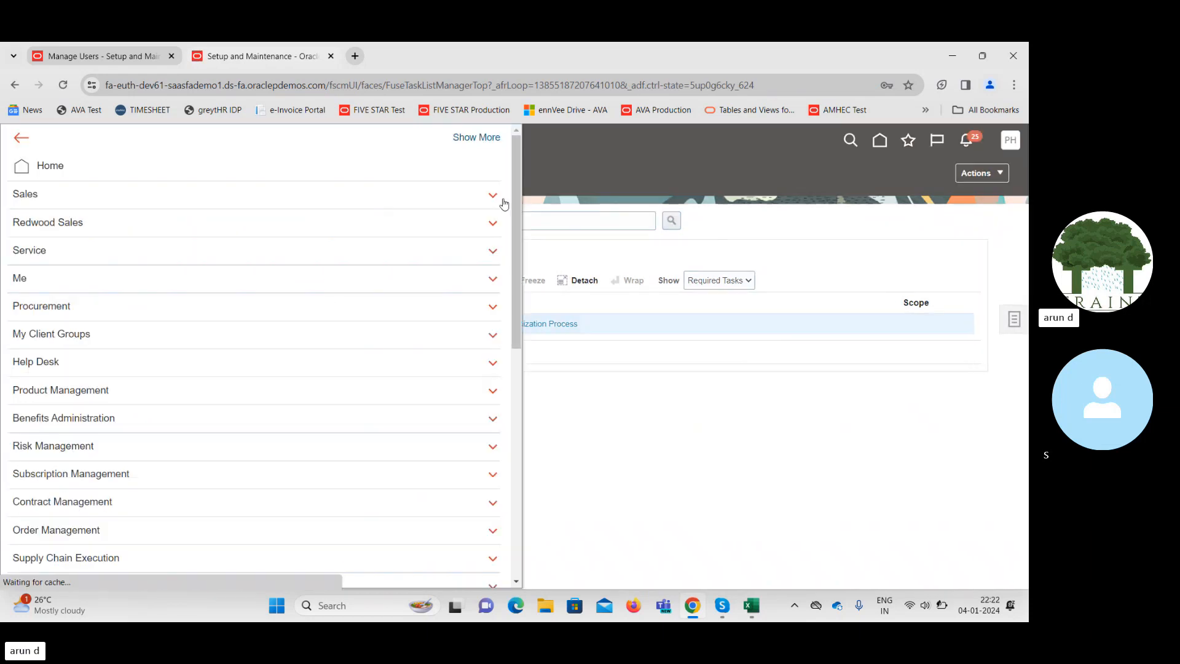
{"action": "scroll", "coordinate": [482, 482], "scroll_direction": "down", "scroll_amount": 10}
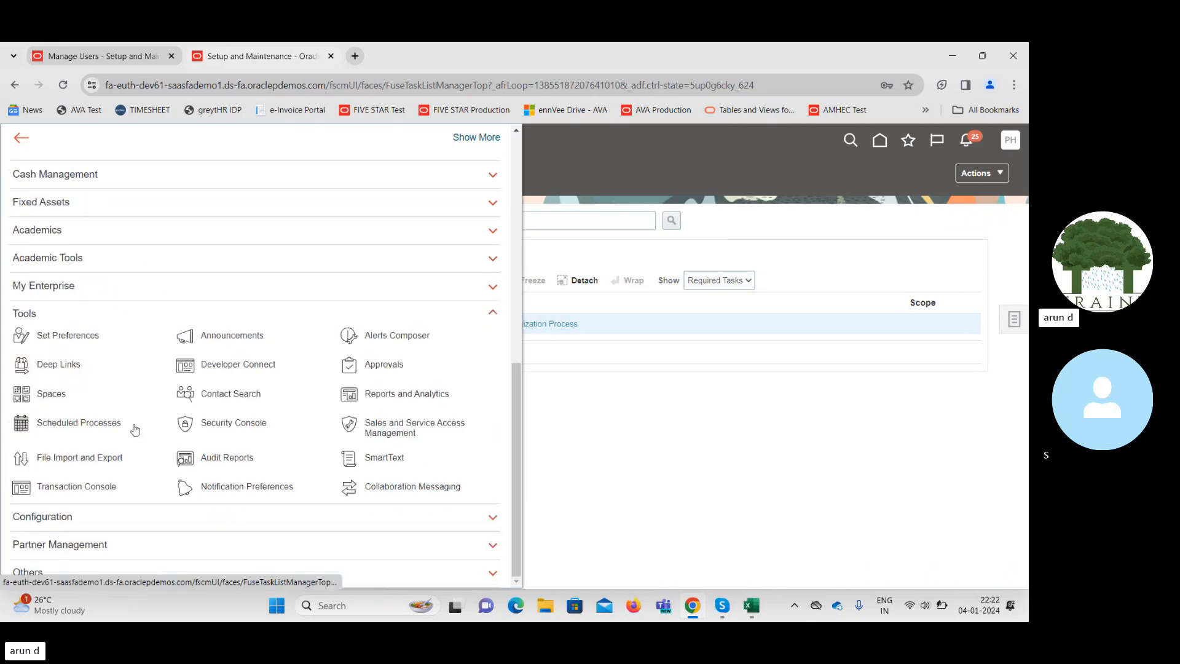
{"action": "left_click", "coordinate": [234, 428]}
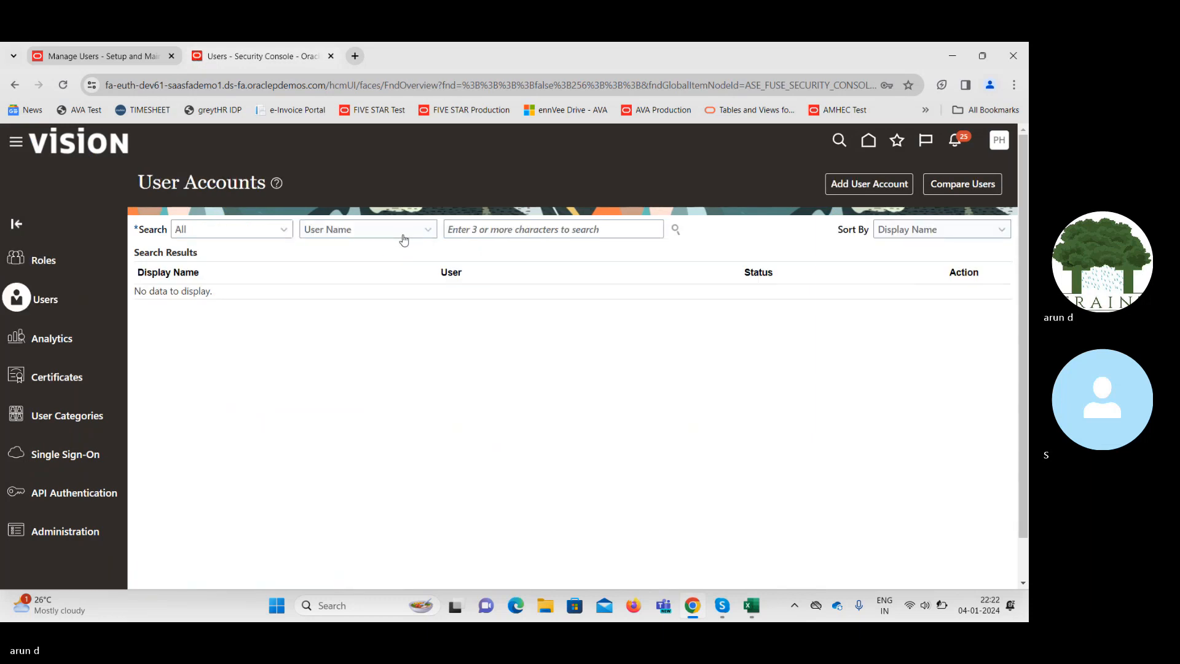
Search users by last name and open the approver's user account.
{"action": "left_click", "coordinate": [400, 230]}
{"action": "left_click", "coordinate": [363, 284]}
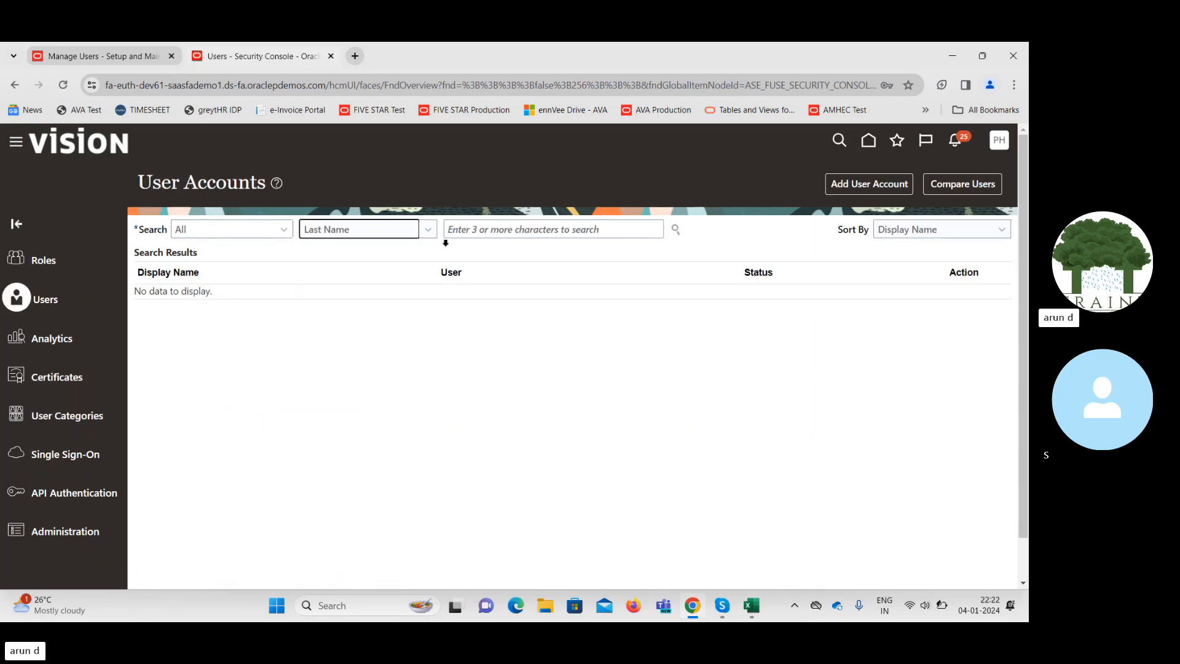
{"action": "left_click", "coordinate": [516, 230]}
{"action": "type", "text": "S"}
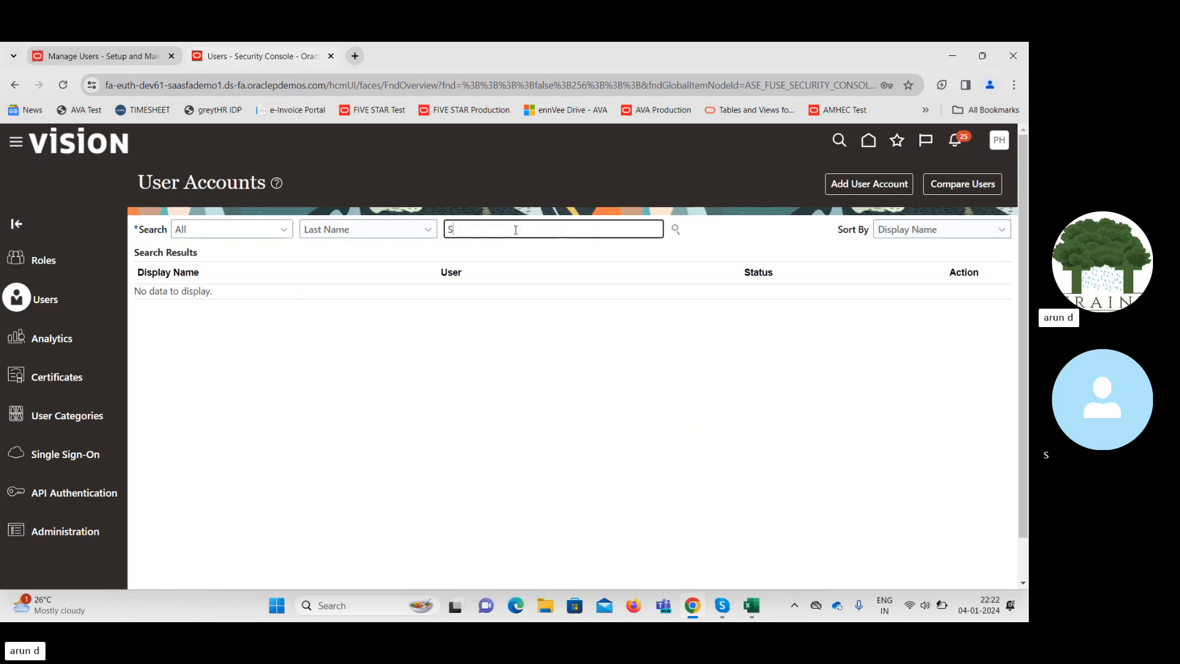
{"action": "type", "text": "tock"}
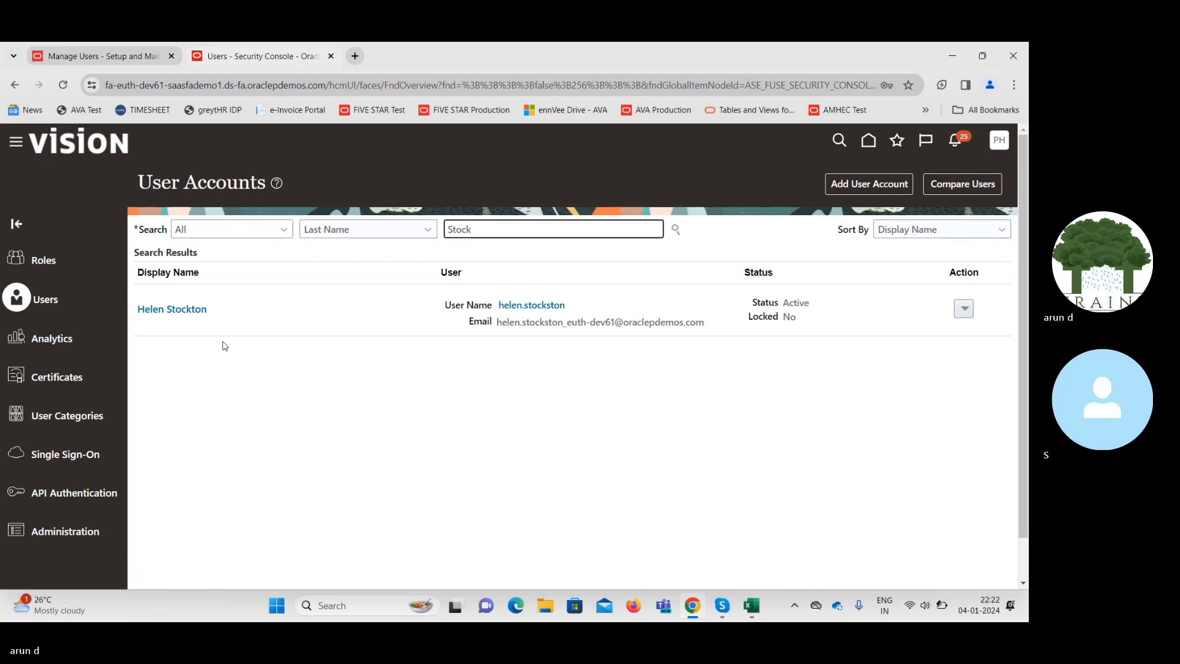
{"action": "left_click", "coordinate": [171, 310]}
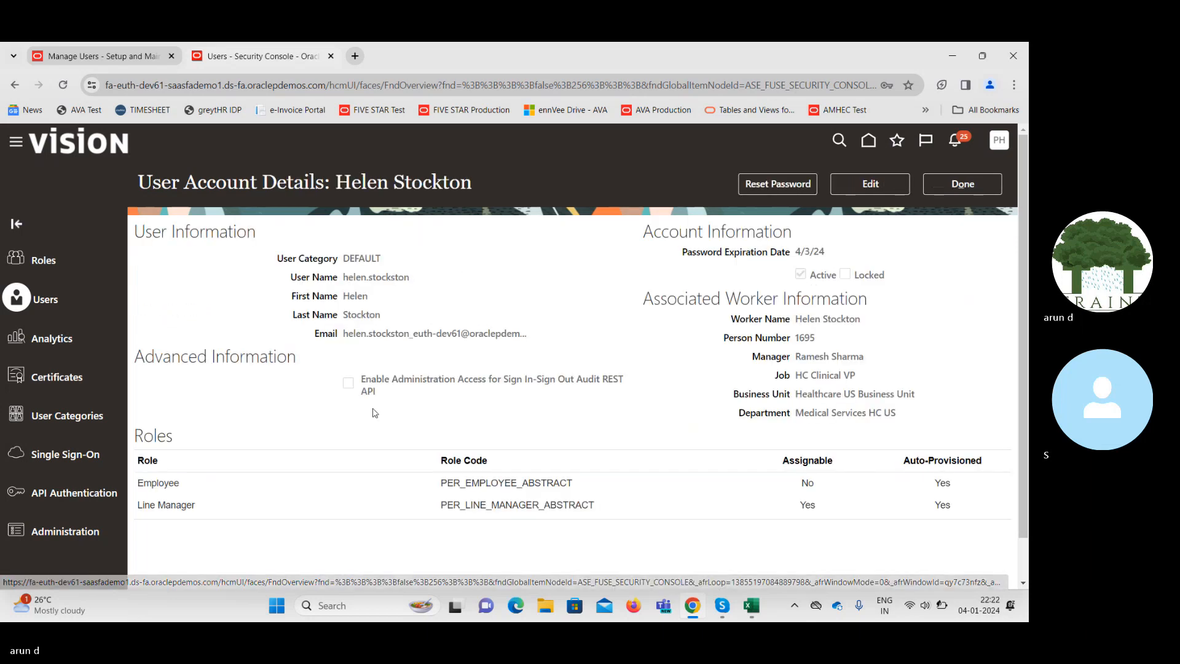
Add the Procurement Manager role to the approver's account and save it.
{"action": "left_click", "coordinate": [871, 184]}
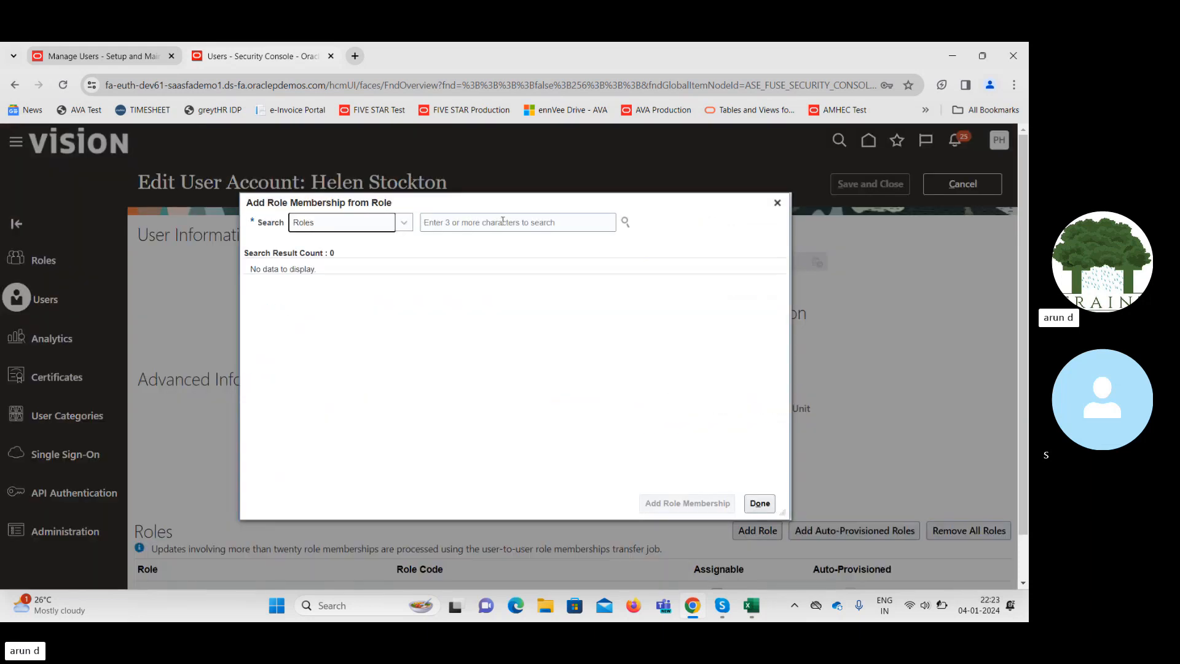
{"action": "left_click", "coordinate": [503, 220]}
{"action": "type", "text": "F"}
{"action": "type", "text": "rocu"}
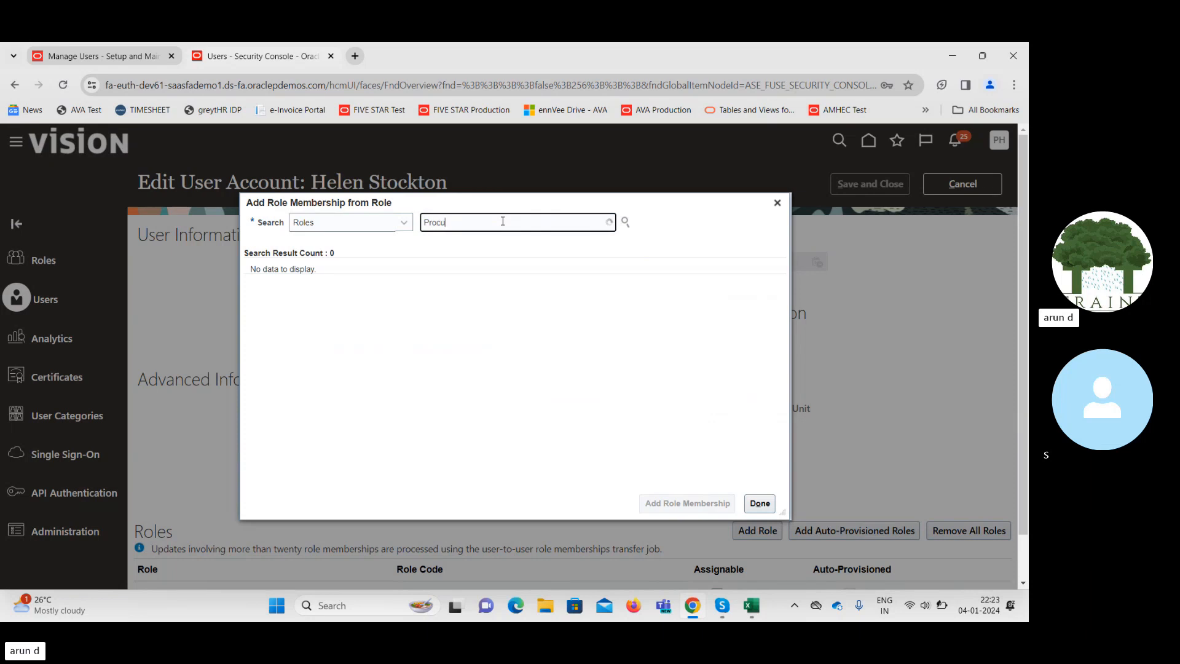
{"action": "type", "text": "r"}
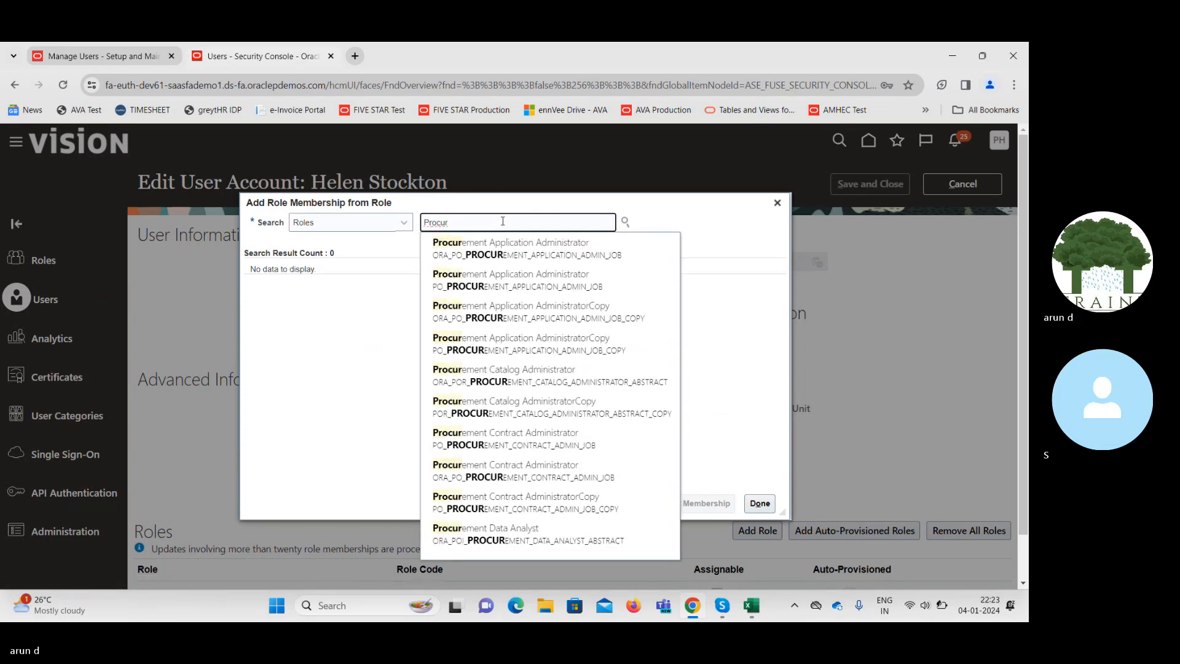
{"action": "type", "text": "ement"}
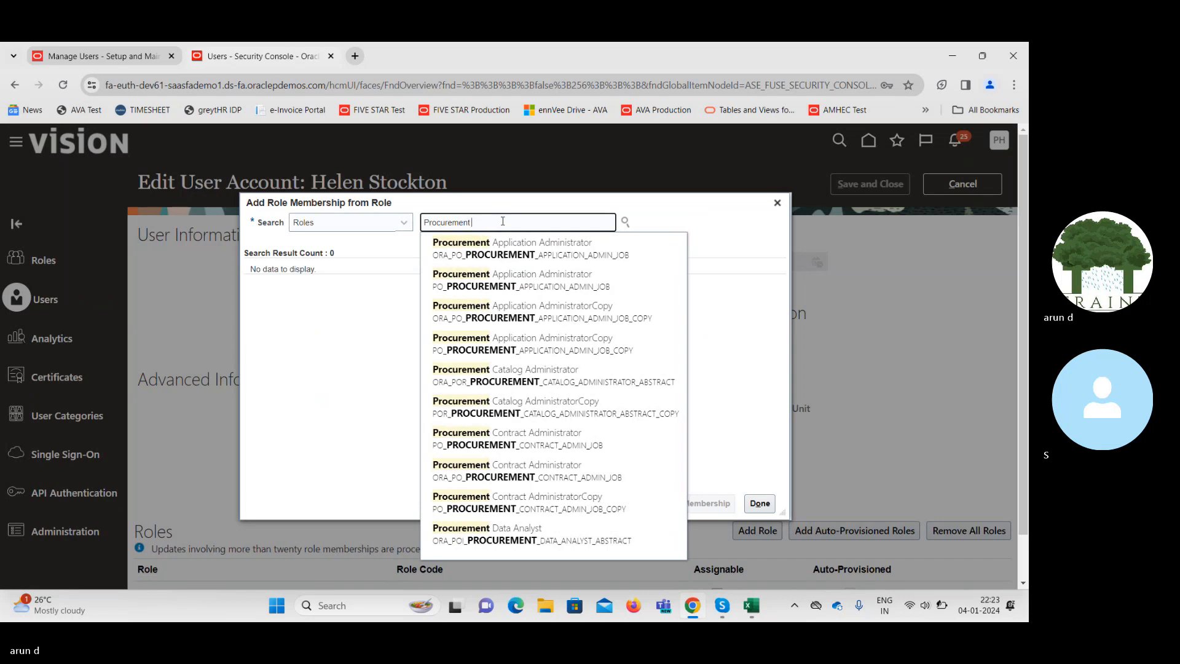
{"action": "type", "text": " Mana"}
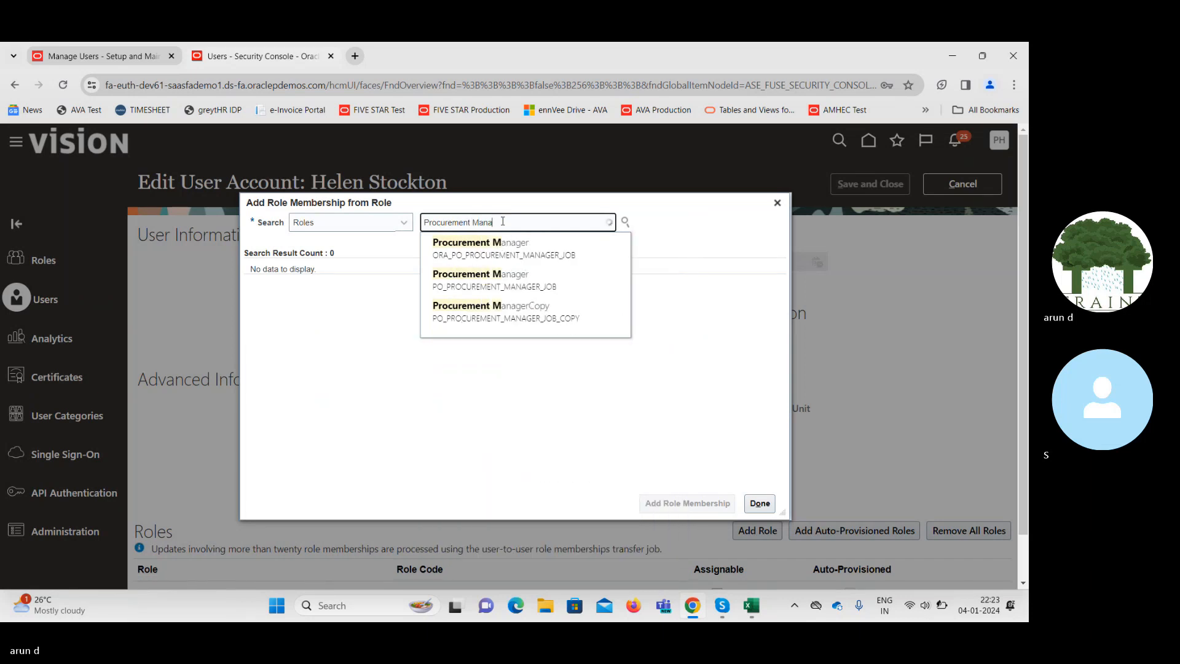
{"action": "left_click", "coordinate": [464, 252]}
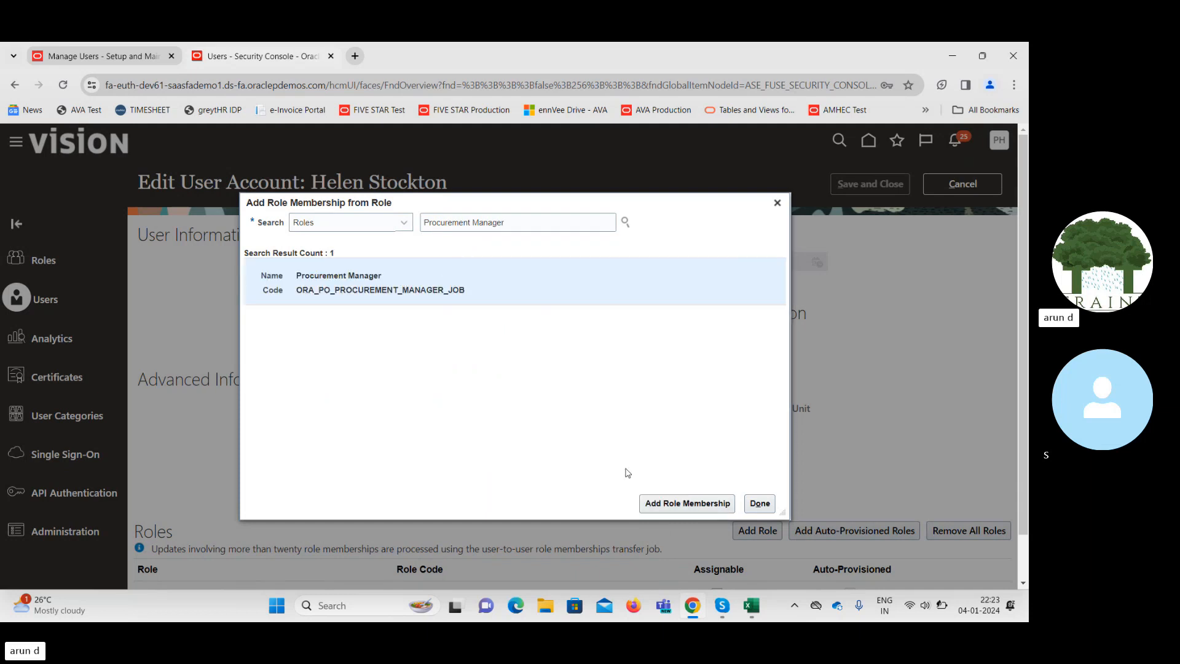
{"action": "left_click", "coordinate": [685, 503]}
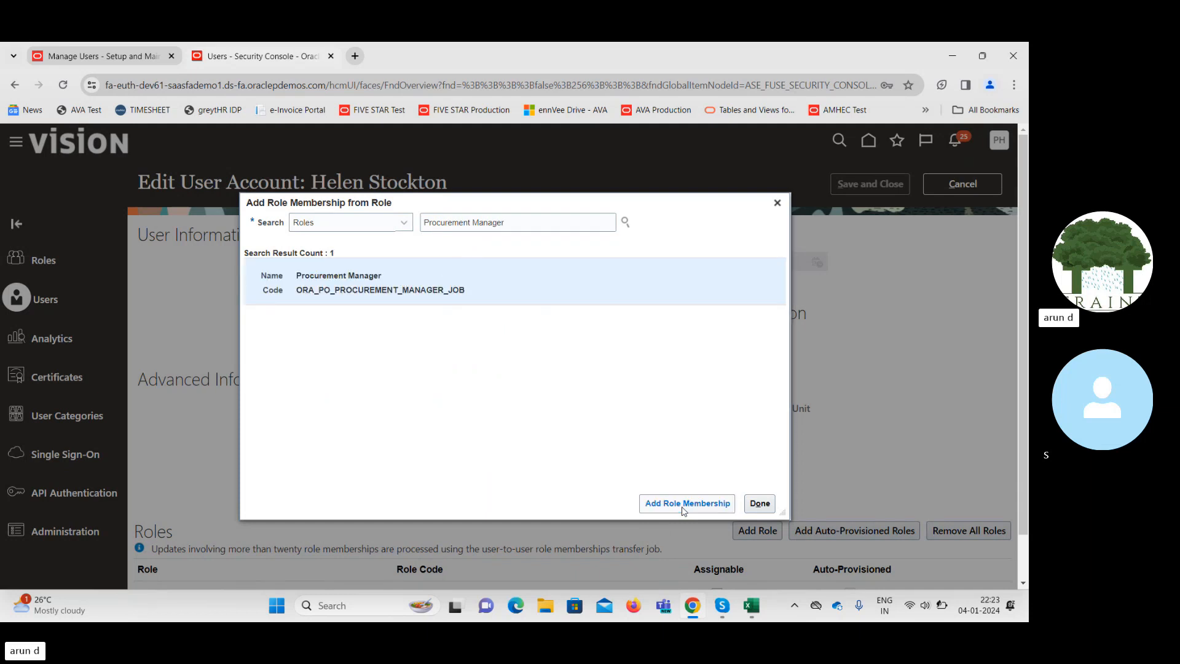
{"action": "left_click", "coordinate": [764, 501]}
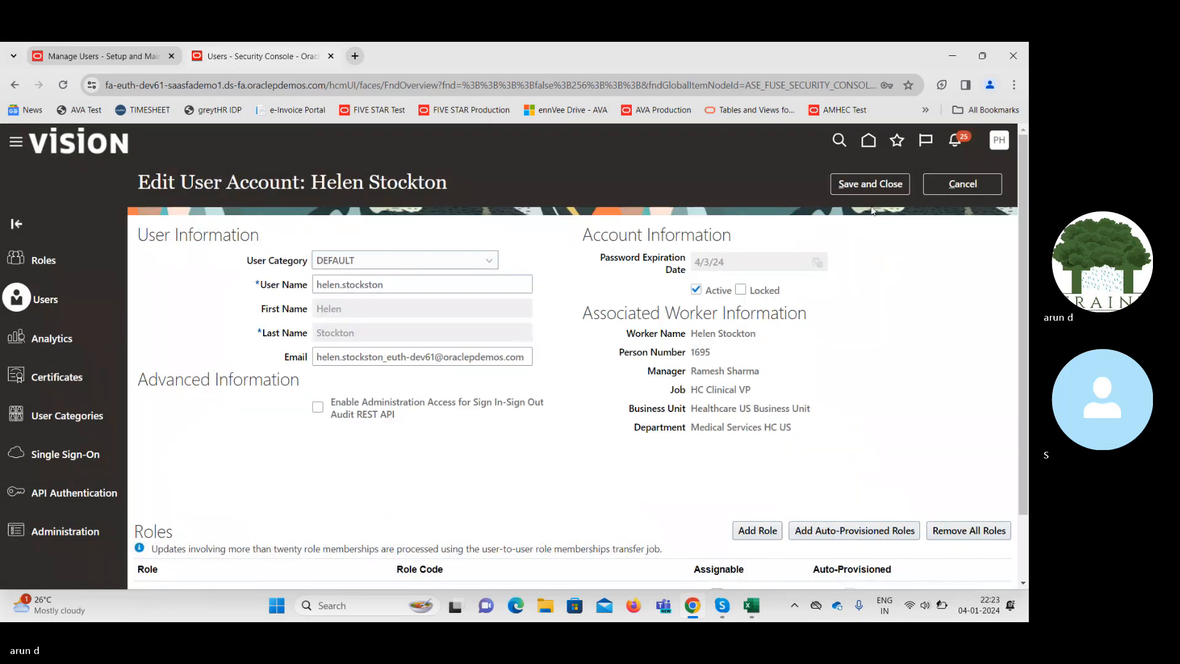
{"action": "left_click", "coordinate": [858, 188]}
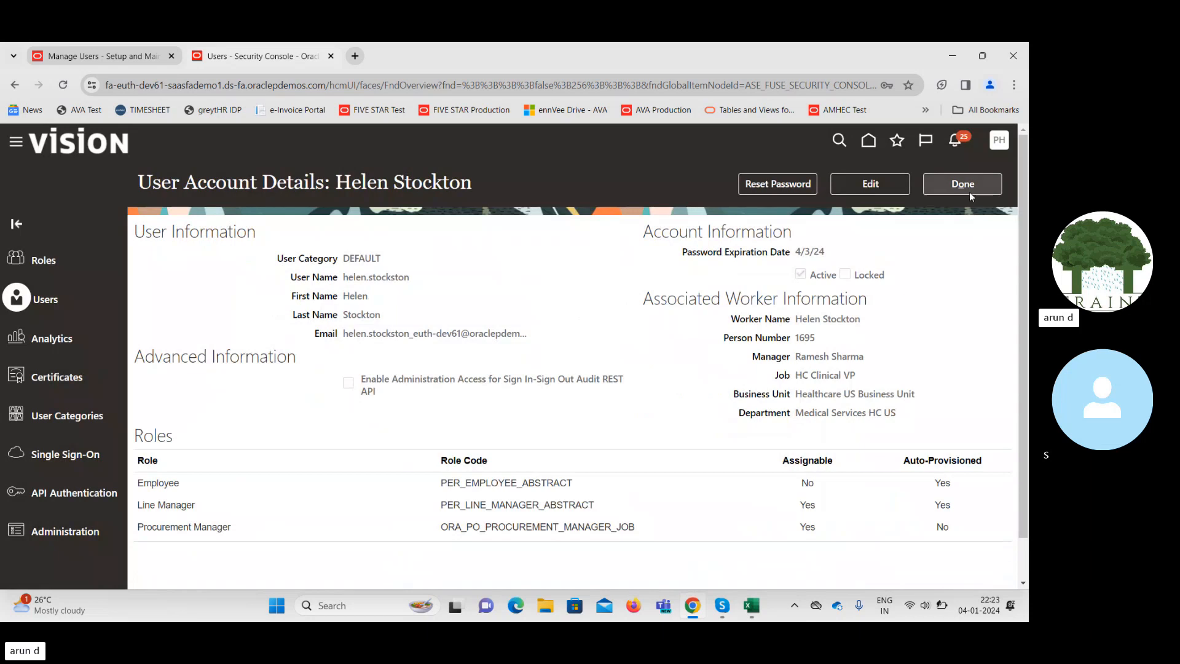
Close the user account details and go to Setup and Maintenance.
{"action": "left_click", "coordinate": [968, 188]}
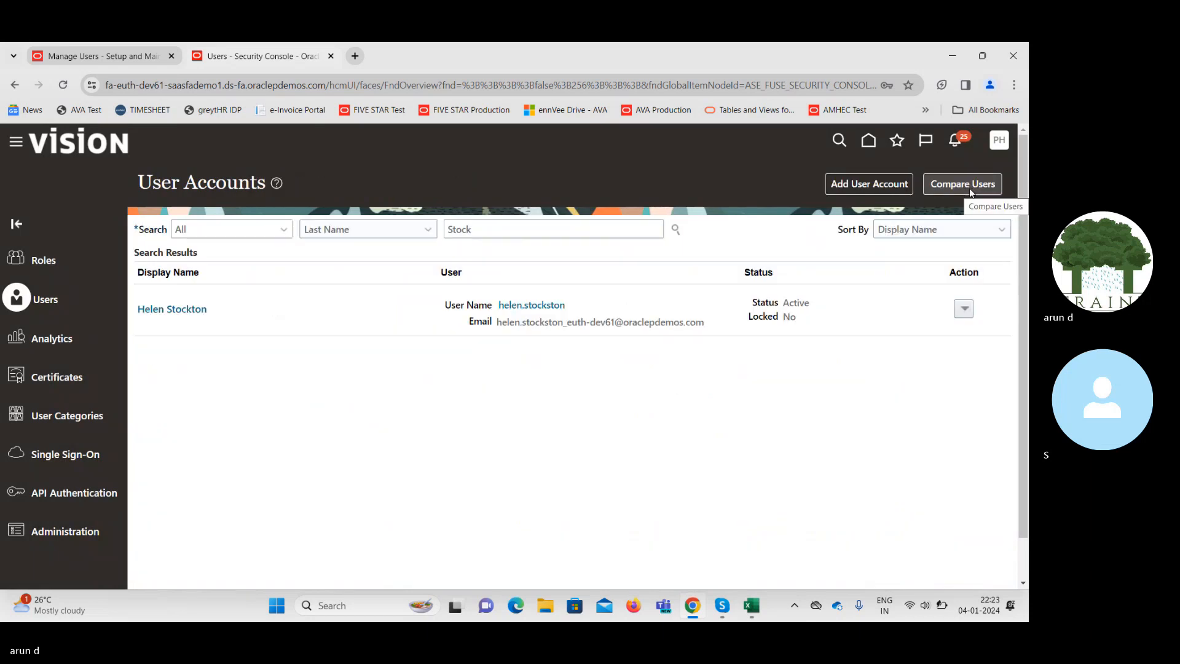
{"action": "left_click", "coordinate": [1002, 145]}
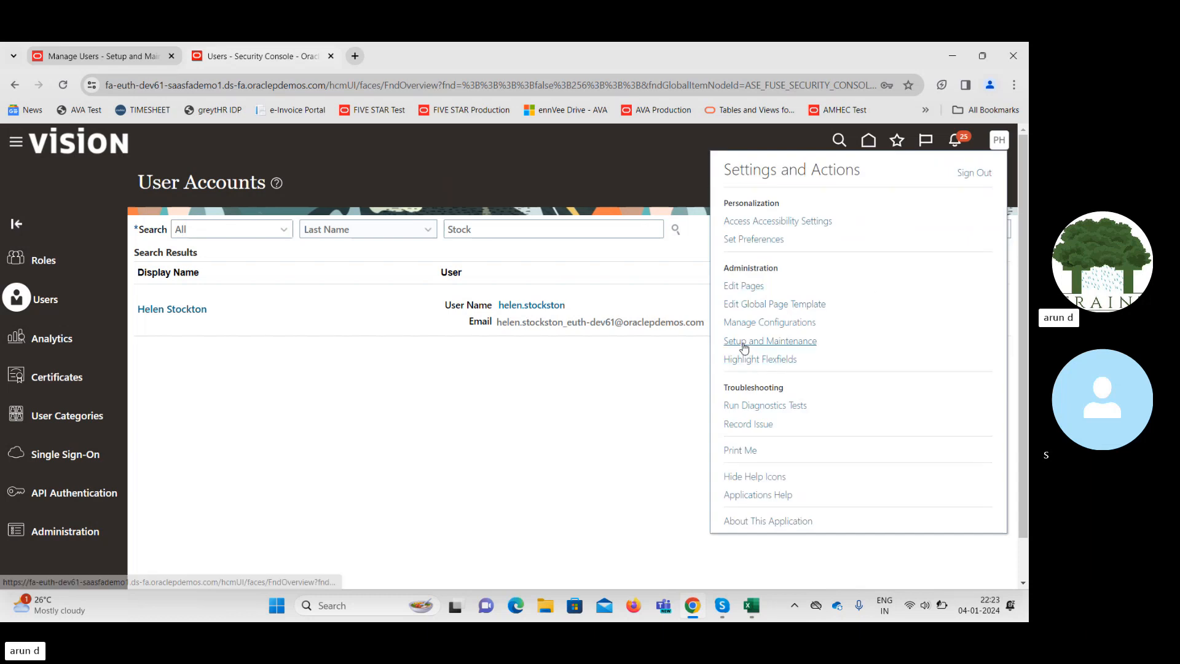
{"action": "left_click", "coordinate": [744, 347]}
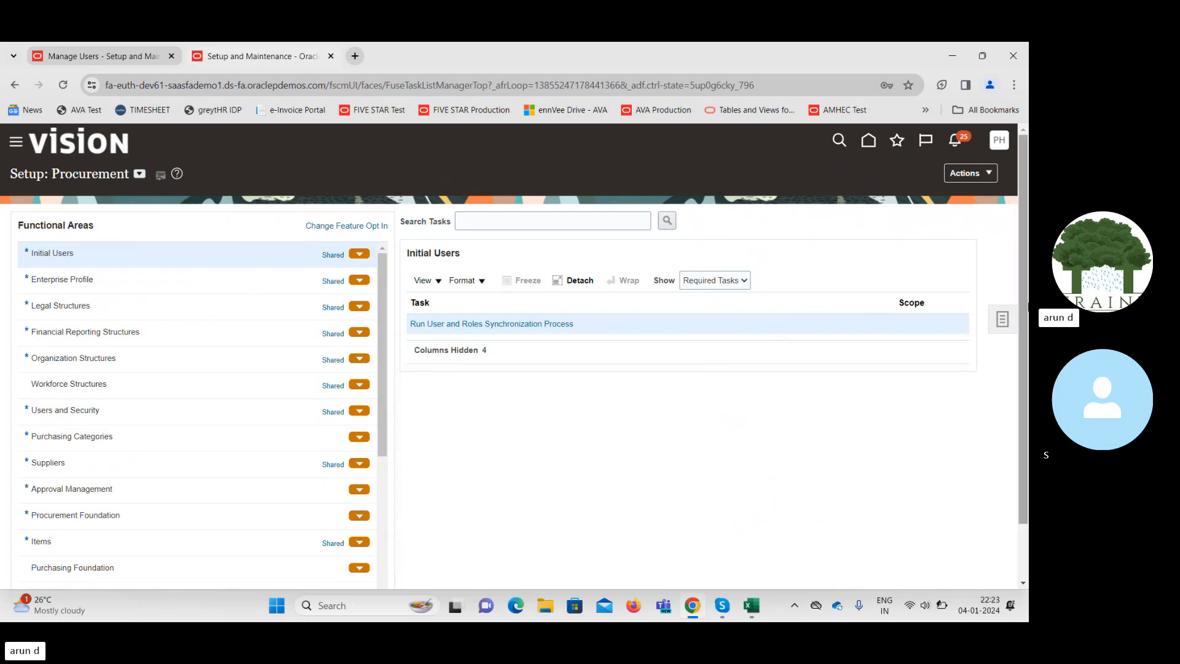
Search setup tasks for 'Manage data acc' and open Manage Data Access for Users.
{"action": "left_click", "coordinate": [1008, 324]}
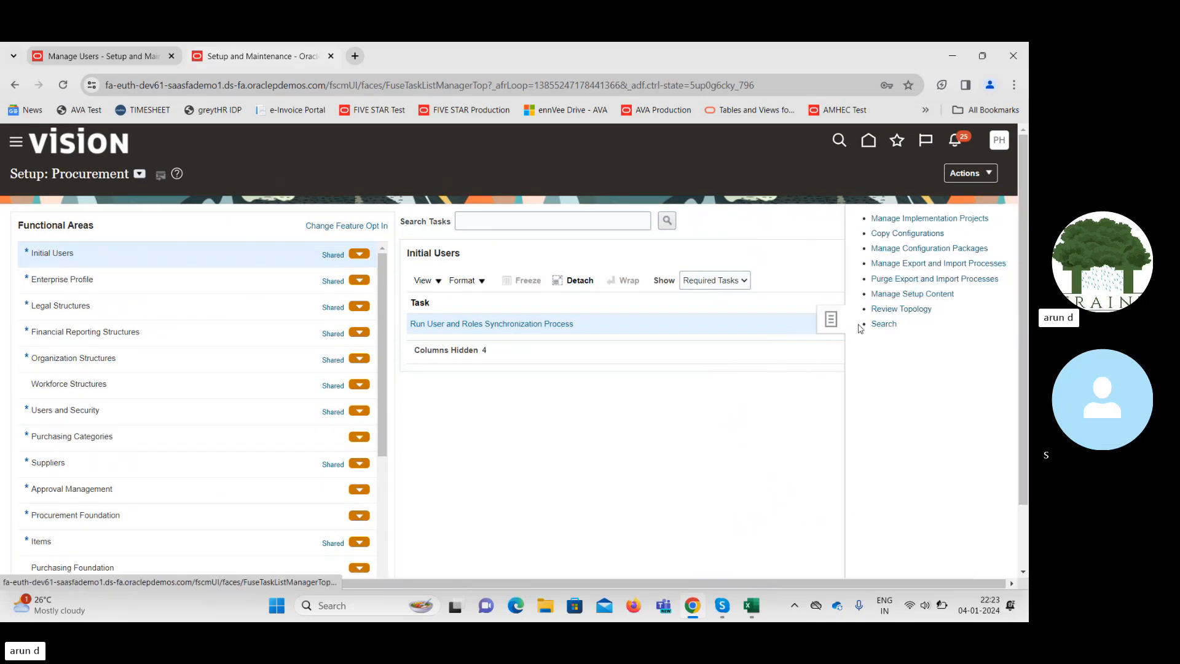
{"action": "left_click", "coordinate": [884, 325]}
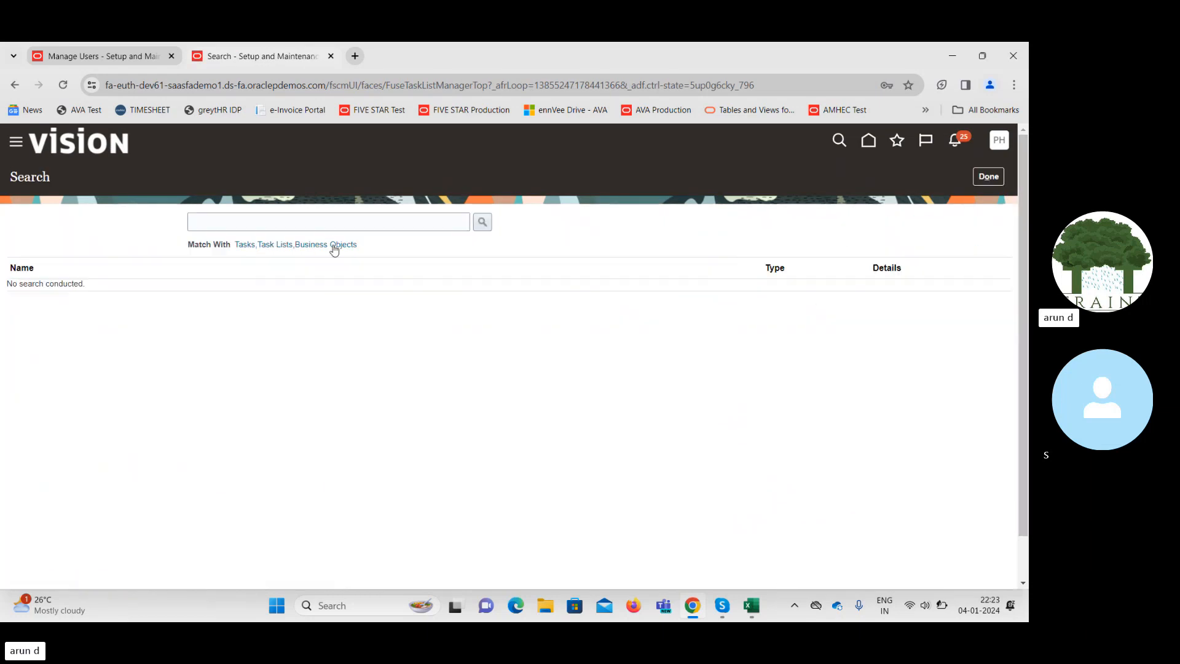
{"action": "left_click", "coordinate": [301, 222]}
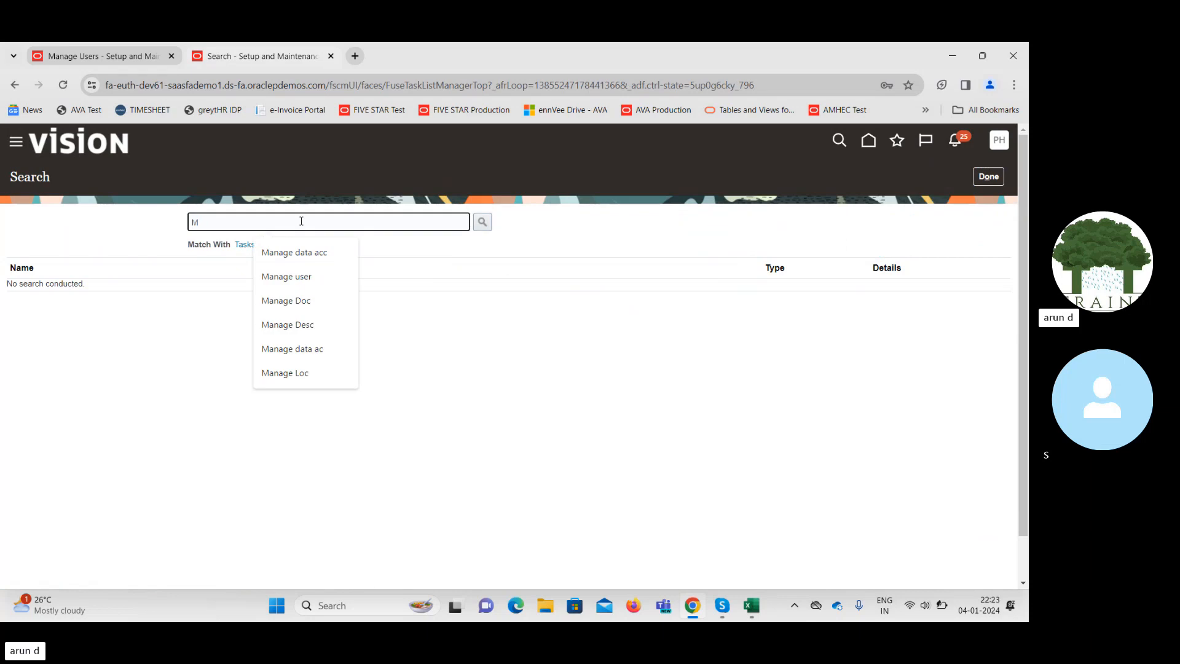
{"action": "type", "text": "Manage data a"}
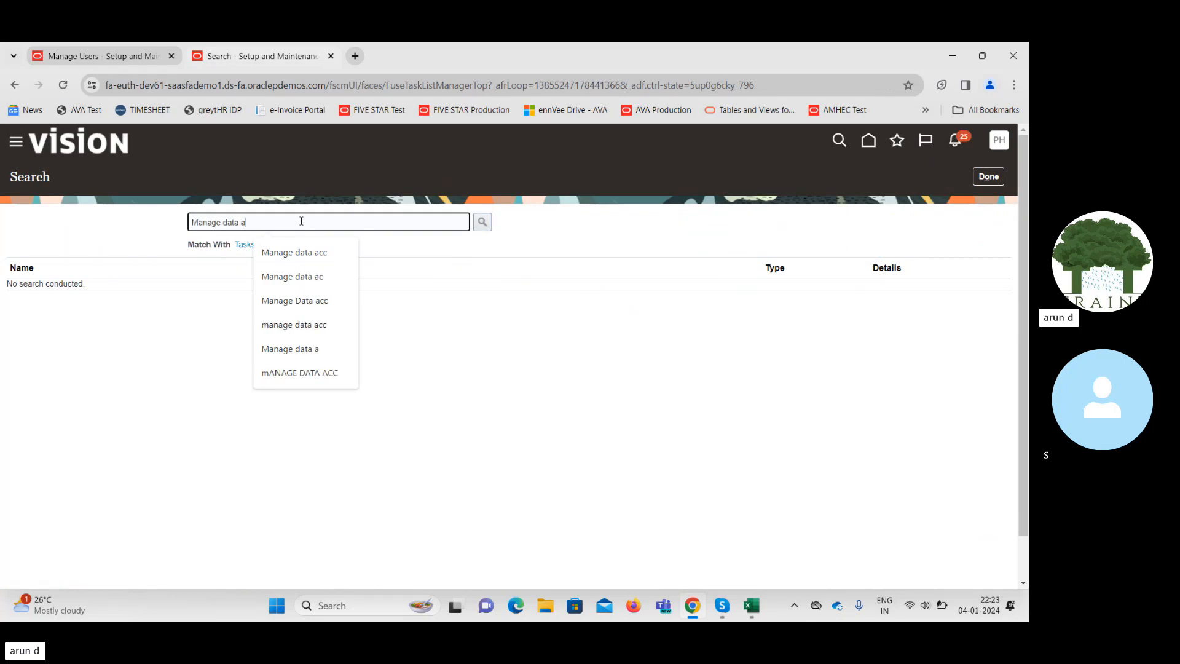
{"action": "type", "text": "cc"}
{"action": "key", "text": "Return"}
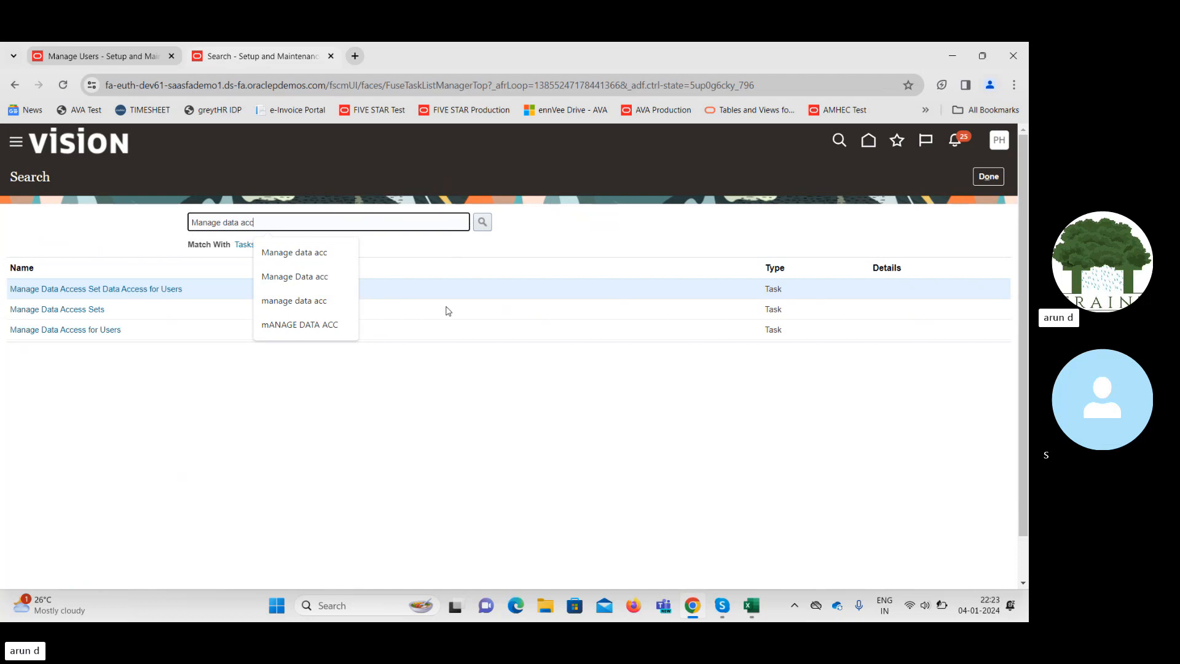
{"action": "left_click", "coordinate": [123, 289]}
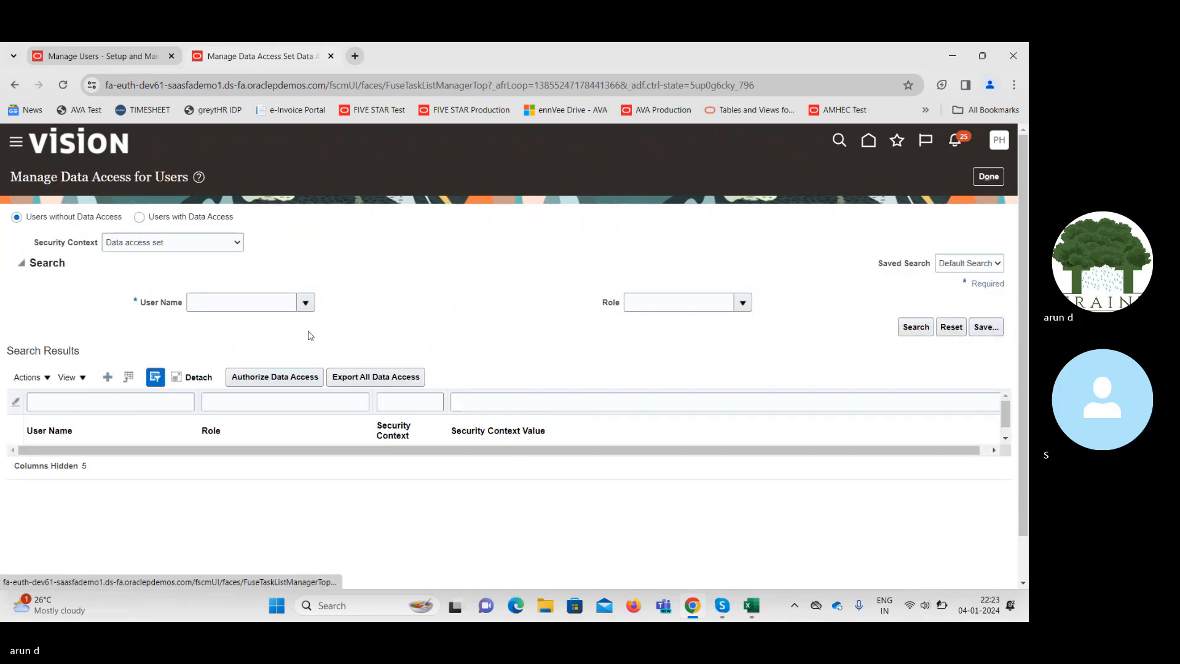
Add a data access row and fill in the user name copied from Excel cell J16.
{"action": "left_click", "coordinate": [307, 377]}
{"action": "left_click", "coordinate": [290, 369]}
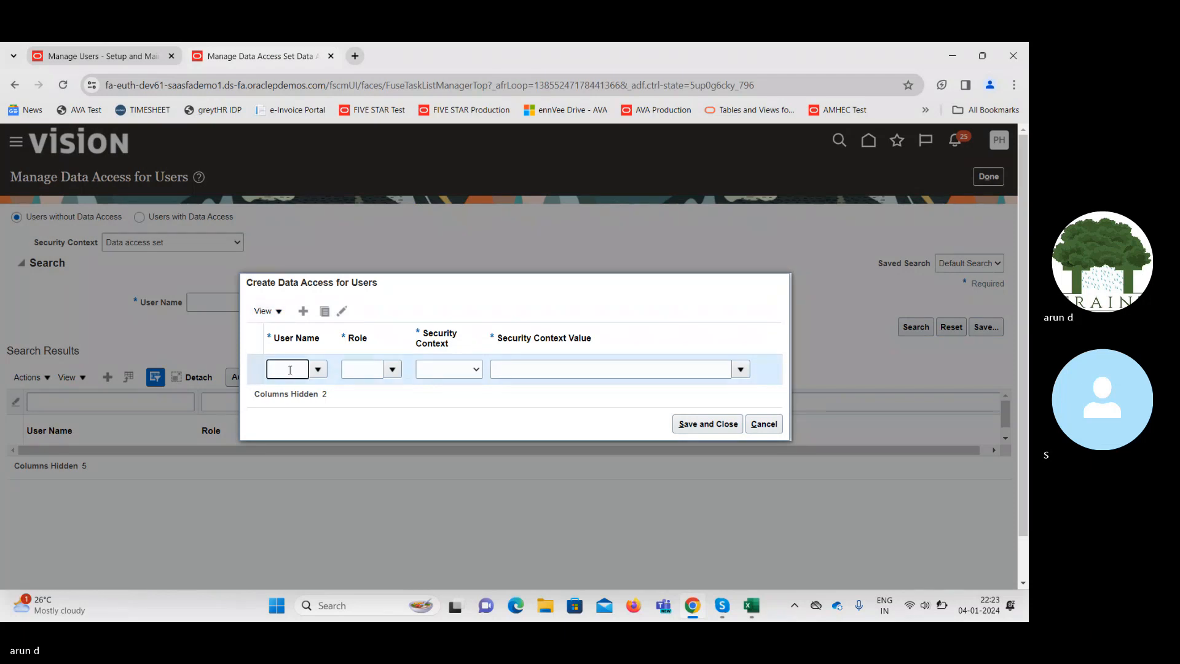
{"action": "mouse_move", "coordinate": [757, 608]}
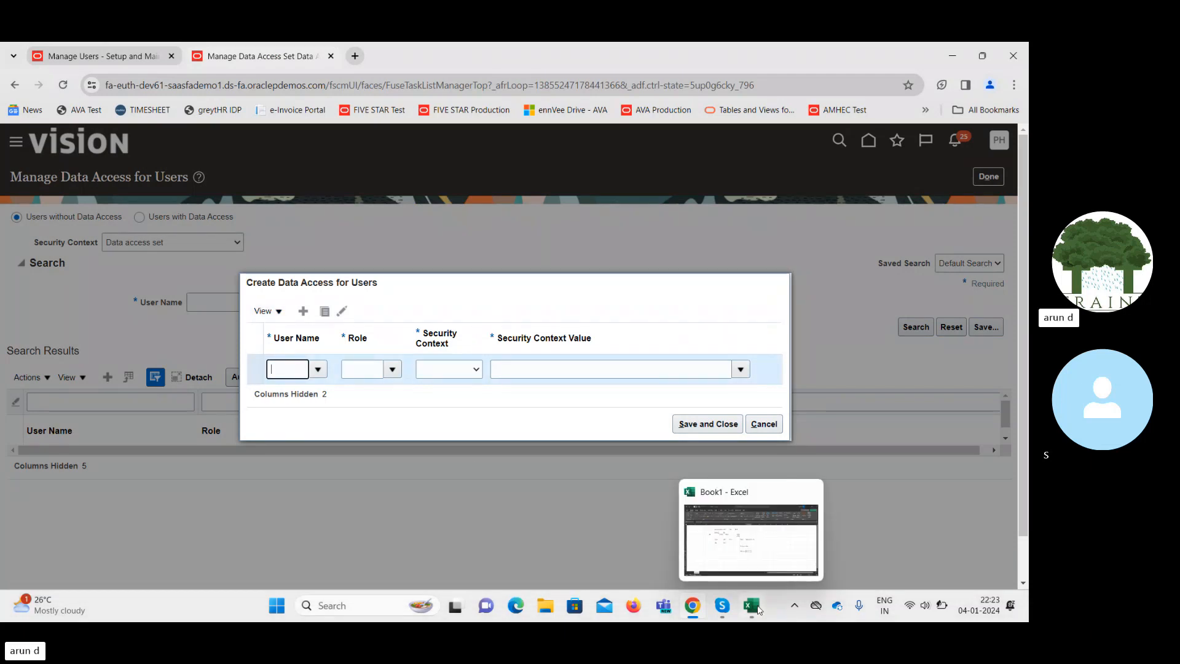
{"action": "left_click", "coordinate": [756, 563]}
{"action": "left_click", "coordinate": [450, 400]}
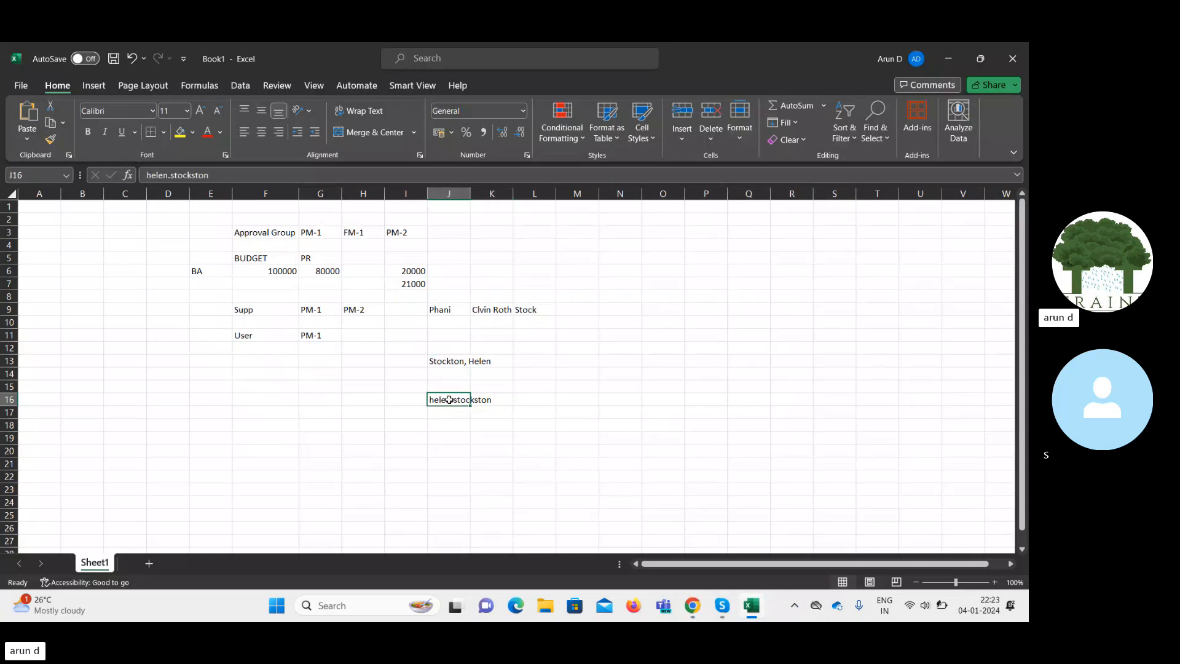
{"action": "key", "text": "ctrl+c"}
{"action": "left_click", "coordinate": [694, 606]}
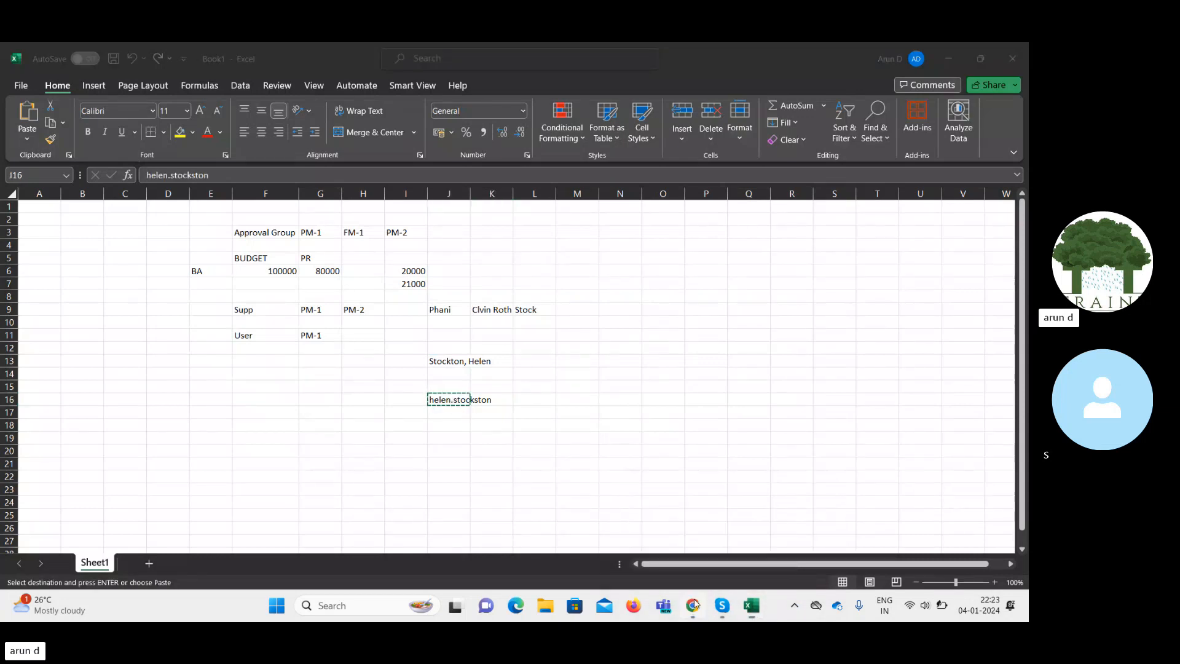
{"action": "key", "text": "ctrl+v"}
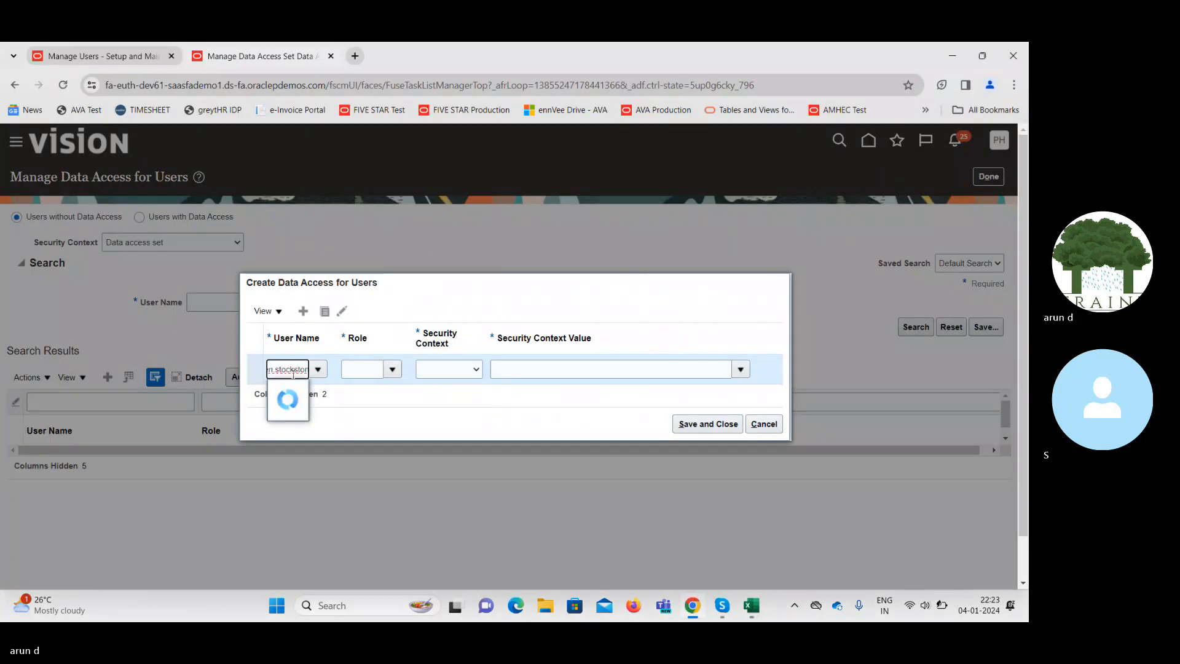
{"action": "left_click", "coordinate": [298, 390]}
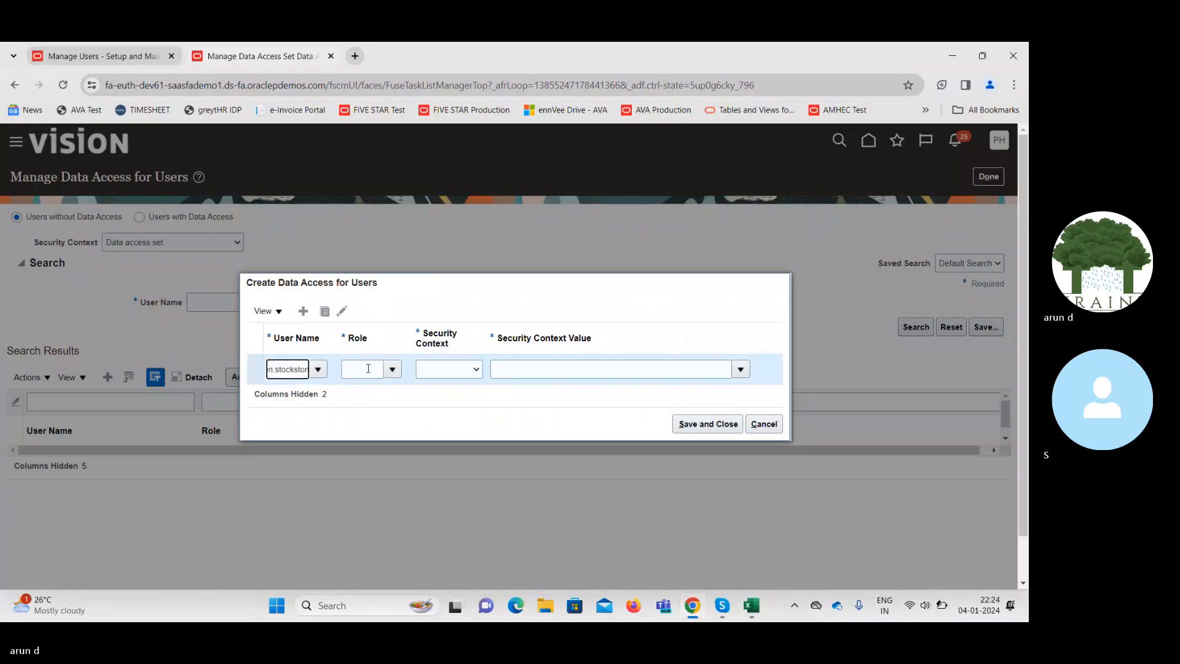
Set role Procurement Manager, context Business unit, value Supremo US Business Unit, and save.
{"action": "left_click", "coordinate": [369, 368]}
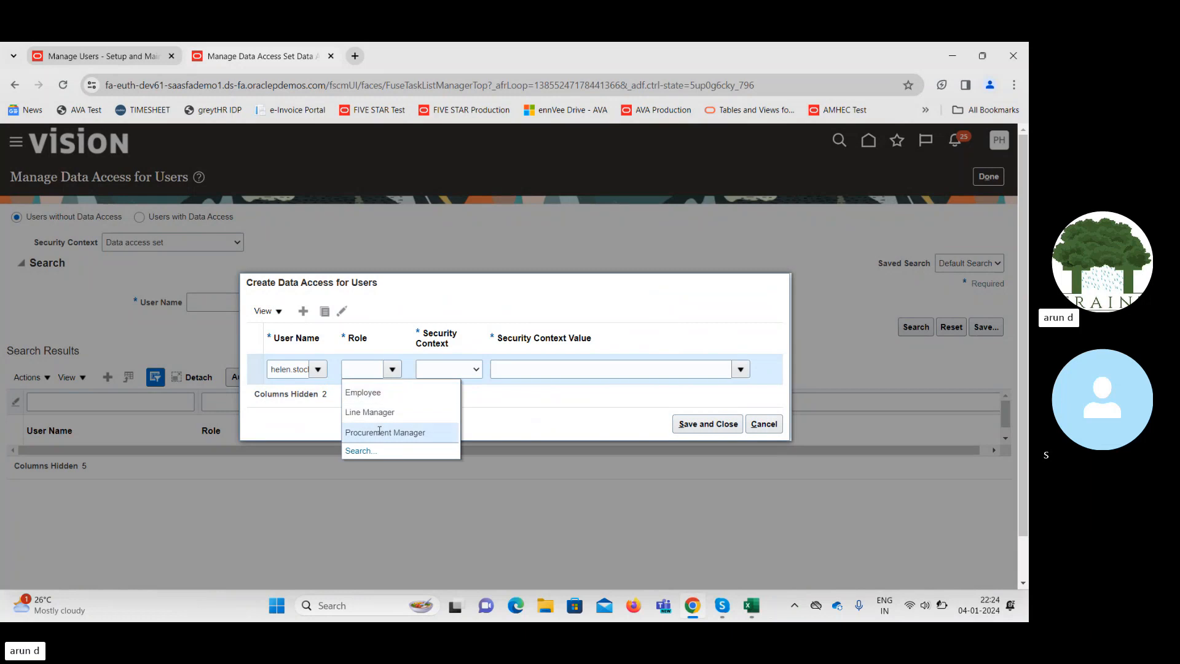
{"action": "left_click", "coordinate": [379, 432]}
{"action": "left_click", "coordinate": [452, 373]}
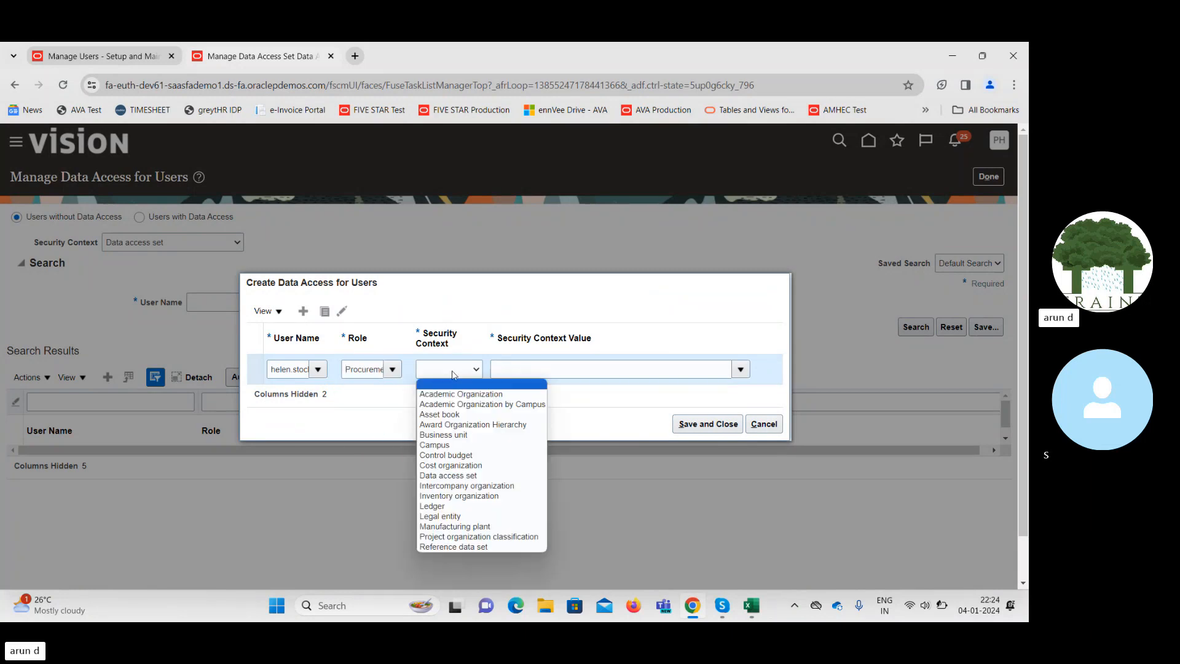
{"action": "left_click", "coordinate": [444, 434]}
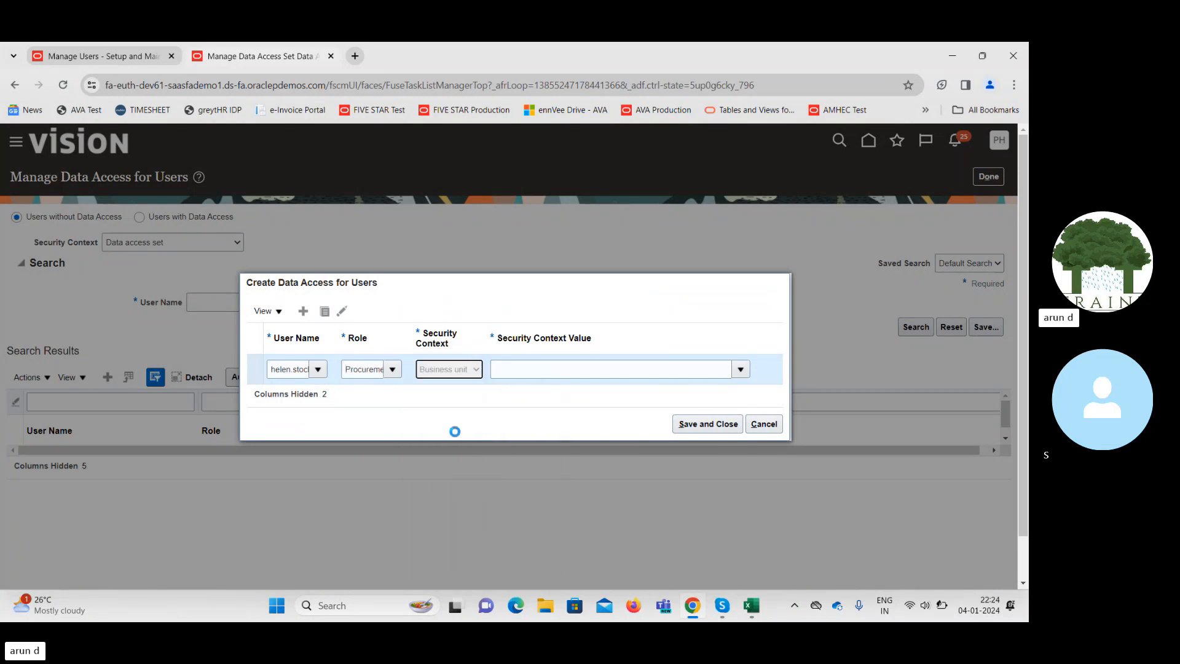
{"action": "left_click", "coordinate": [530, 368]}
{"action": "type", "text": "sup"}
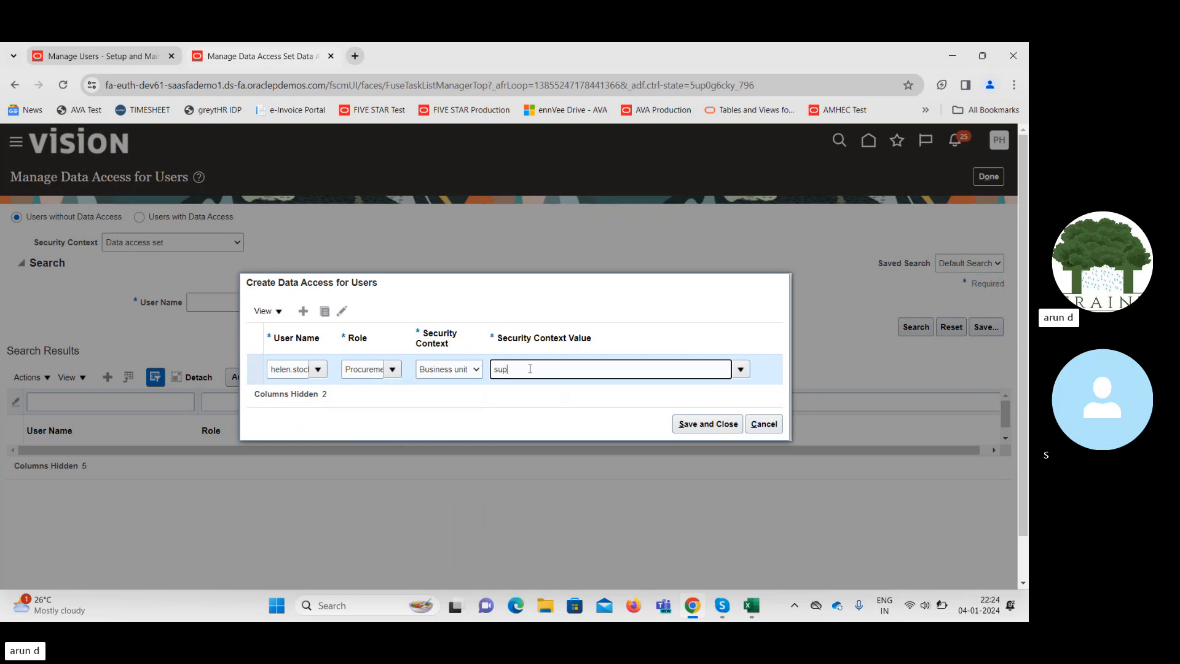
{"action": "type", "text": "re"}
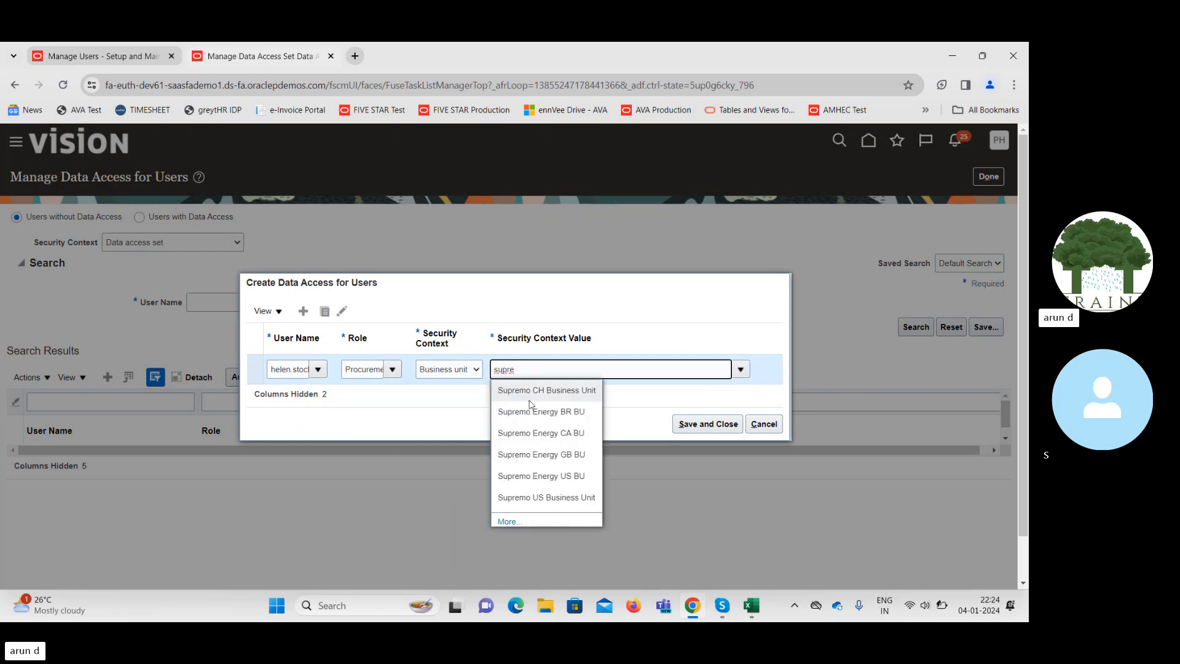
{"action": "left_click", "coordinate": [547, 497]}
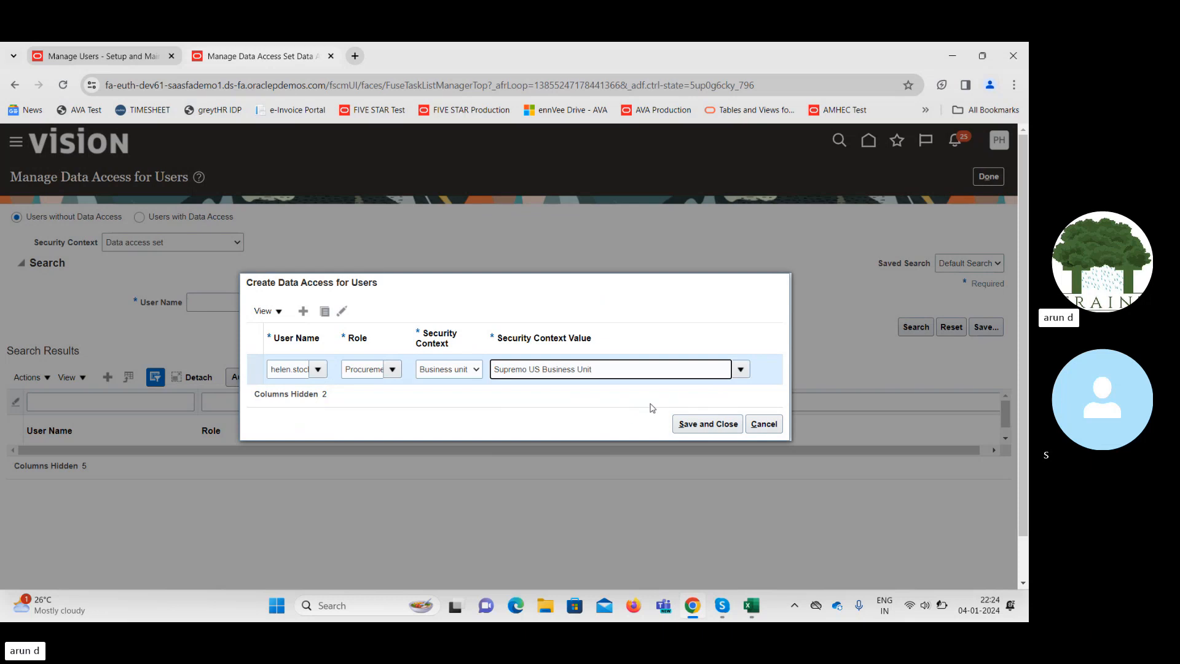
{"action": "left_click", "coordinate": [689, 424]}
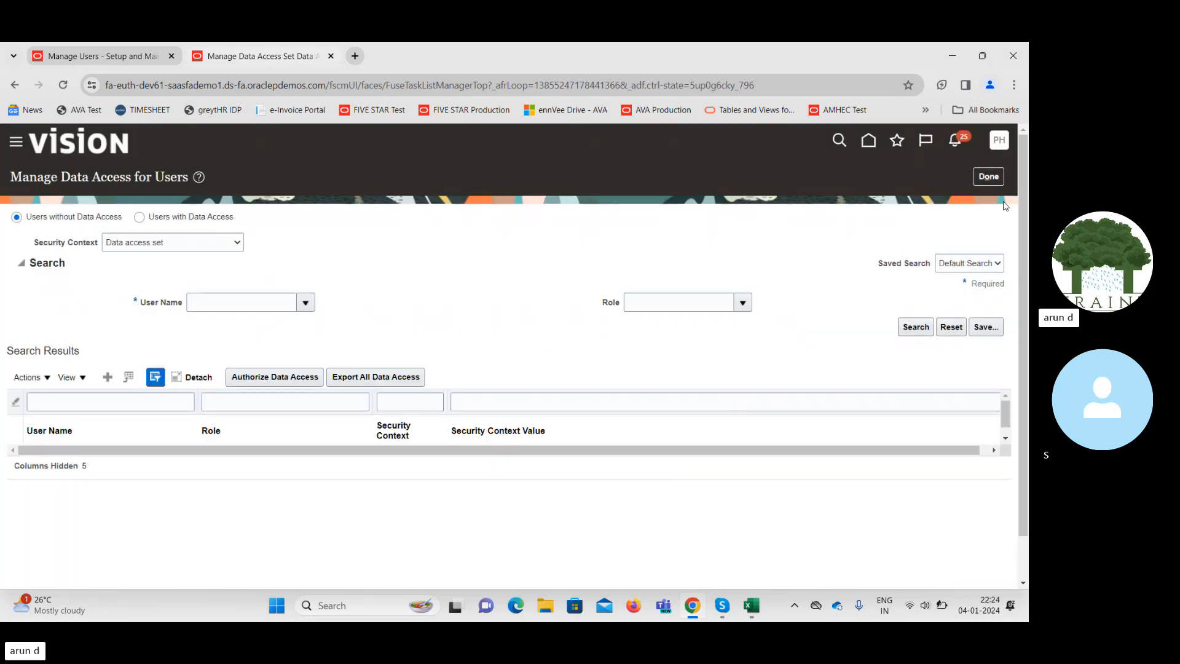
Return to Setup: Procurement and submit the Run User and Roles Synchronization Process.
{"action": "left_click", "coordinate": [989, 177]}
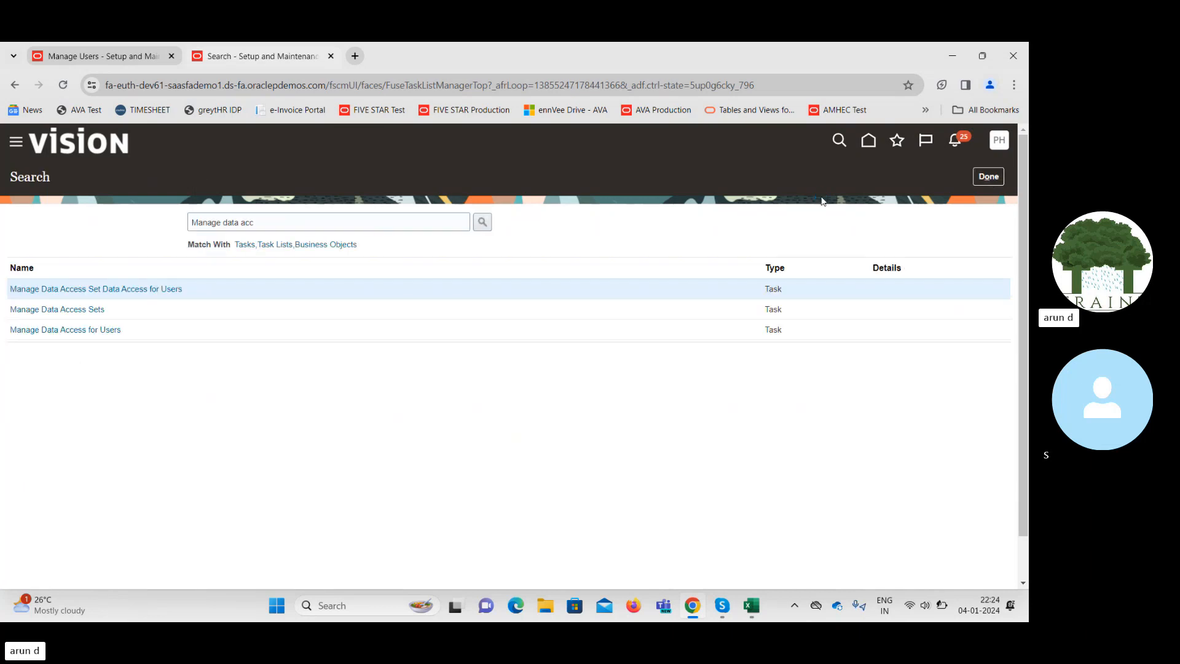
{"action": "left_click", "coordinate": [992, 178]}
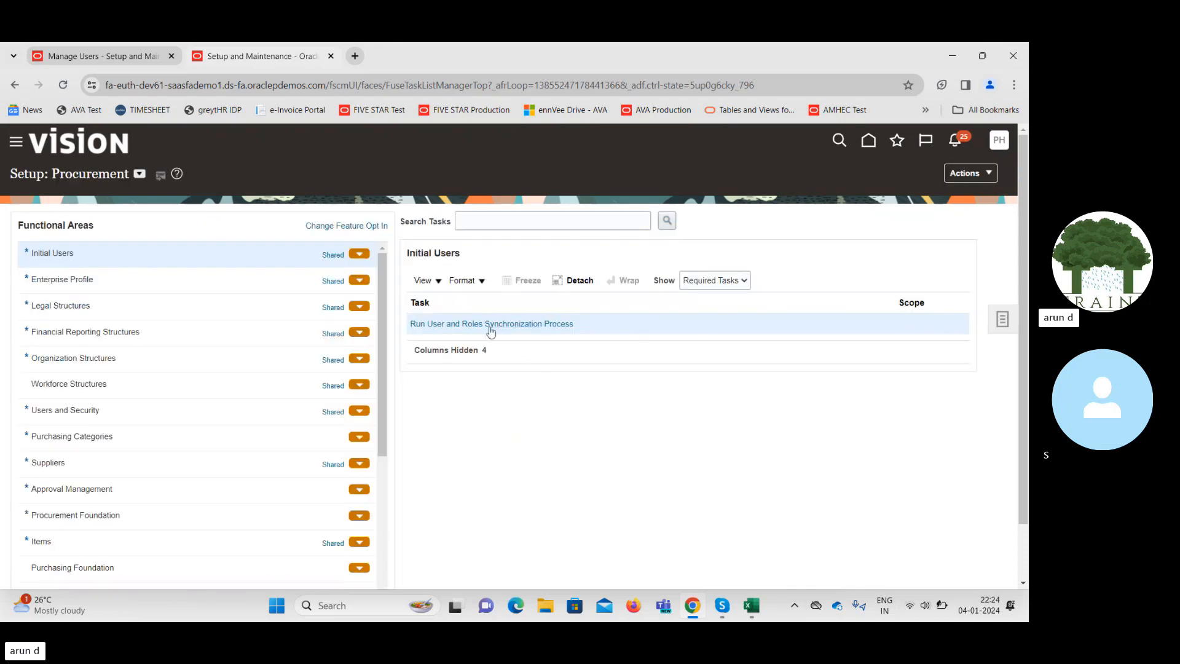
{"action": "left_click", "coordinate": [482, 325]}
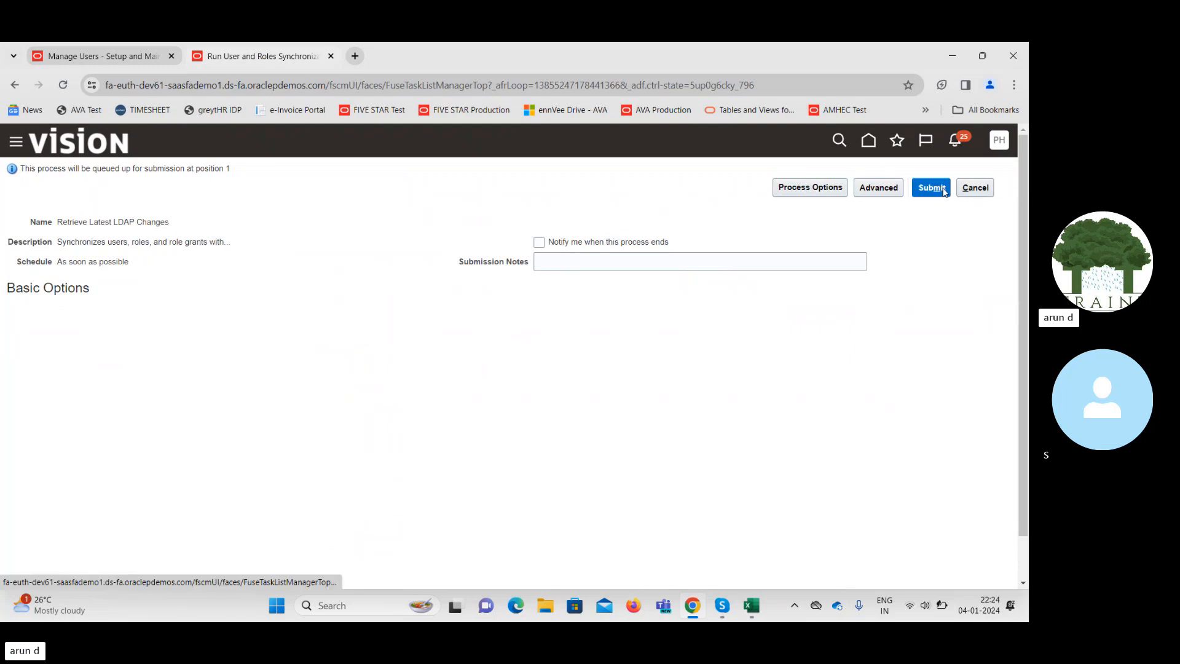
{"action": "left_click", "coordinate": [934, 188]}
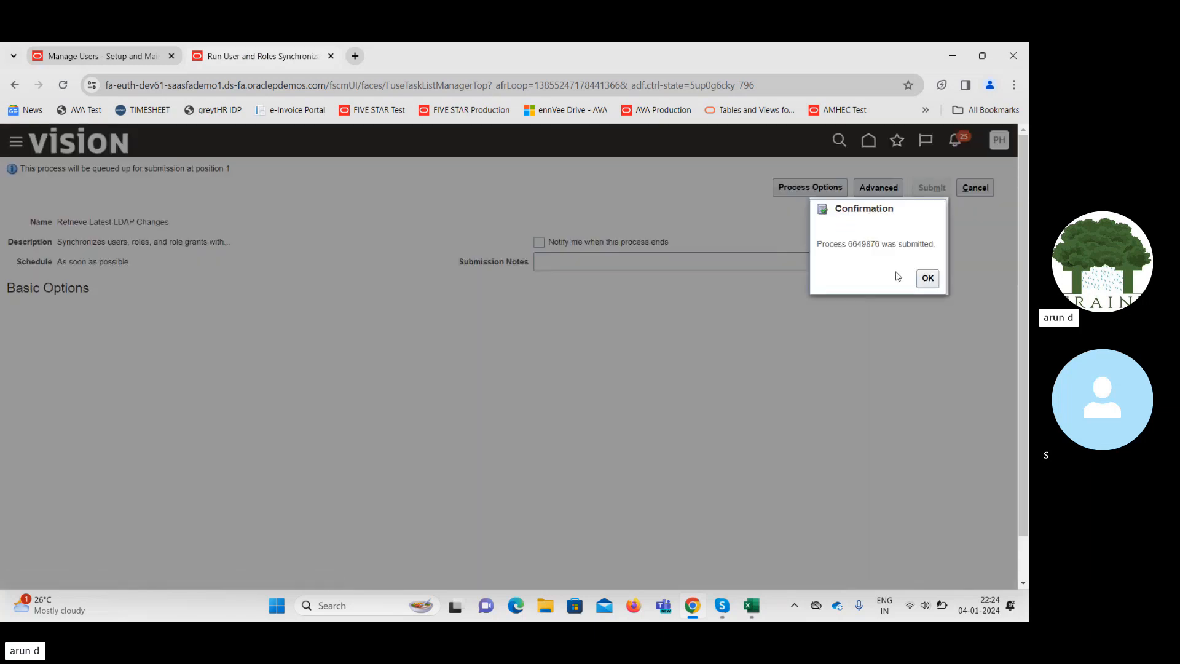
{"action": "left_click", "coordinate": [928, 280]}
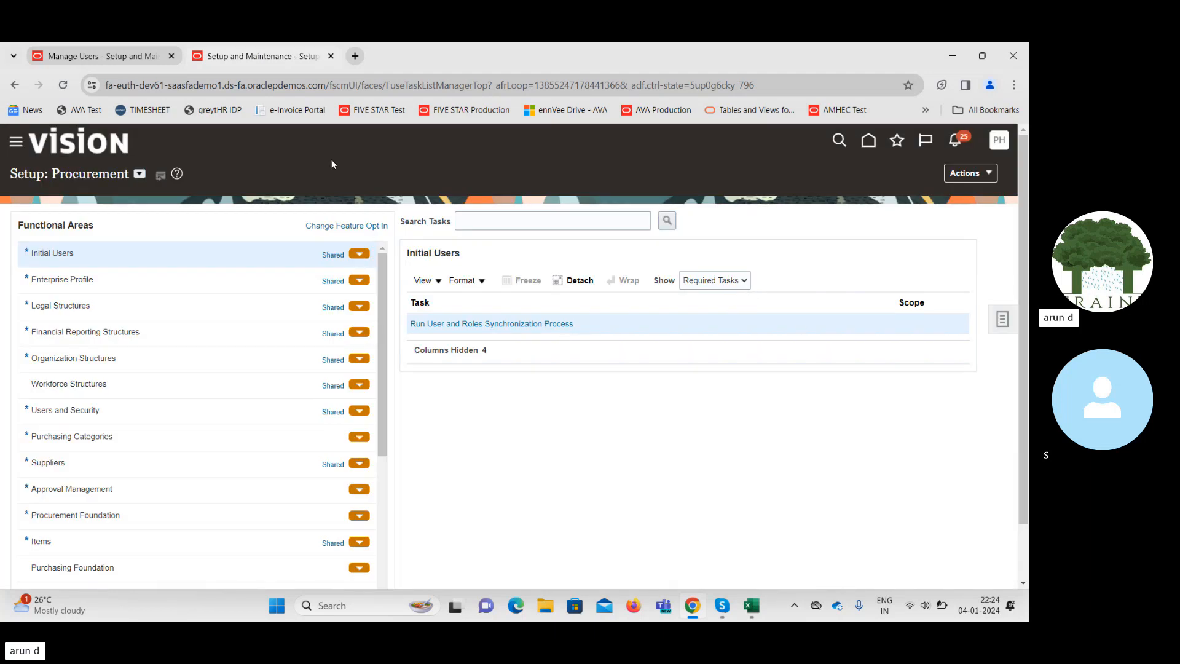
Save the requester's edited user record and close the person search back to Setup: Procurement.
{"action": "left_click", "coordinate": [331, 56]}
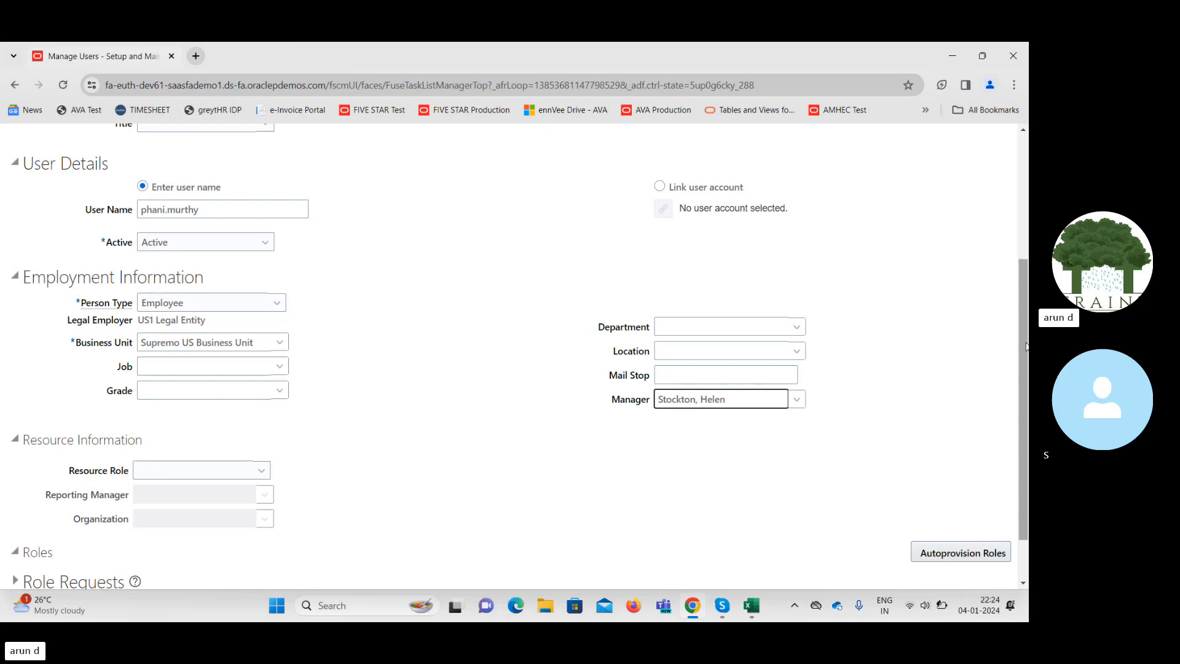
{"action": "scroll", "coordinate": [953, 276], "scroll_direction": "up", "scroll_amount": 4}
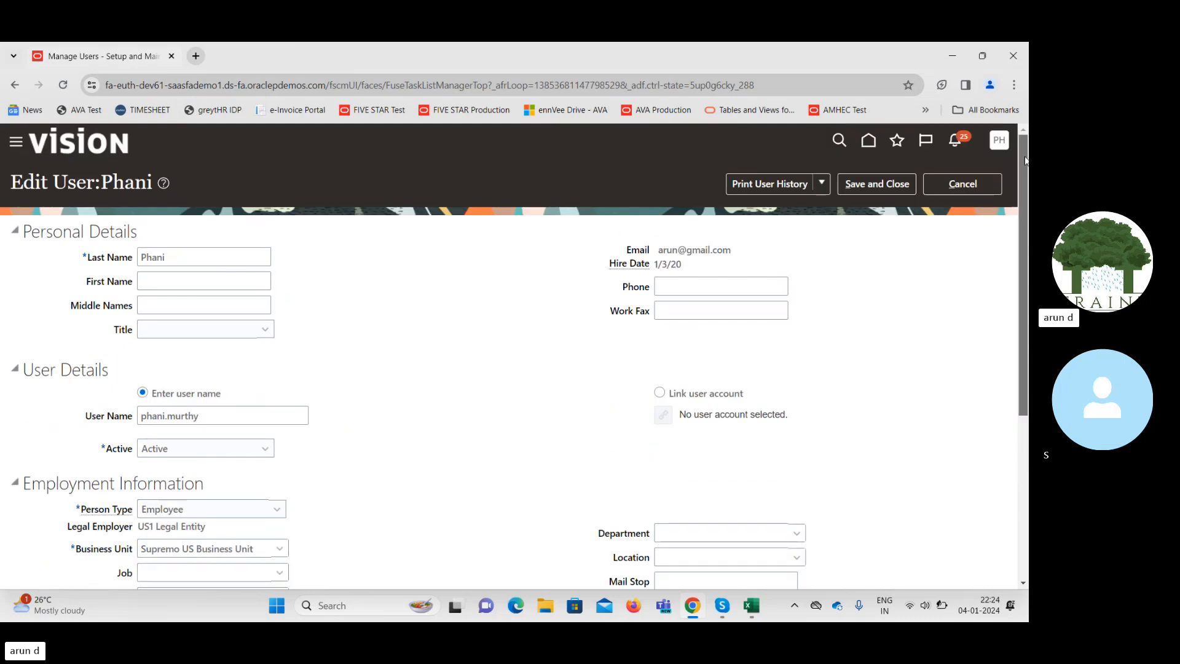
{"action": "left_click", "coordinate": [879, 186]}
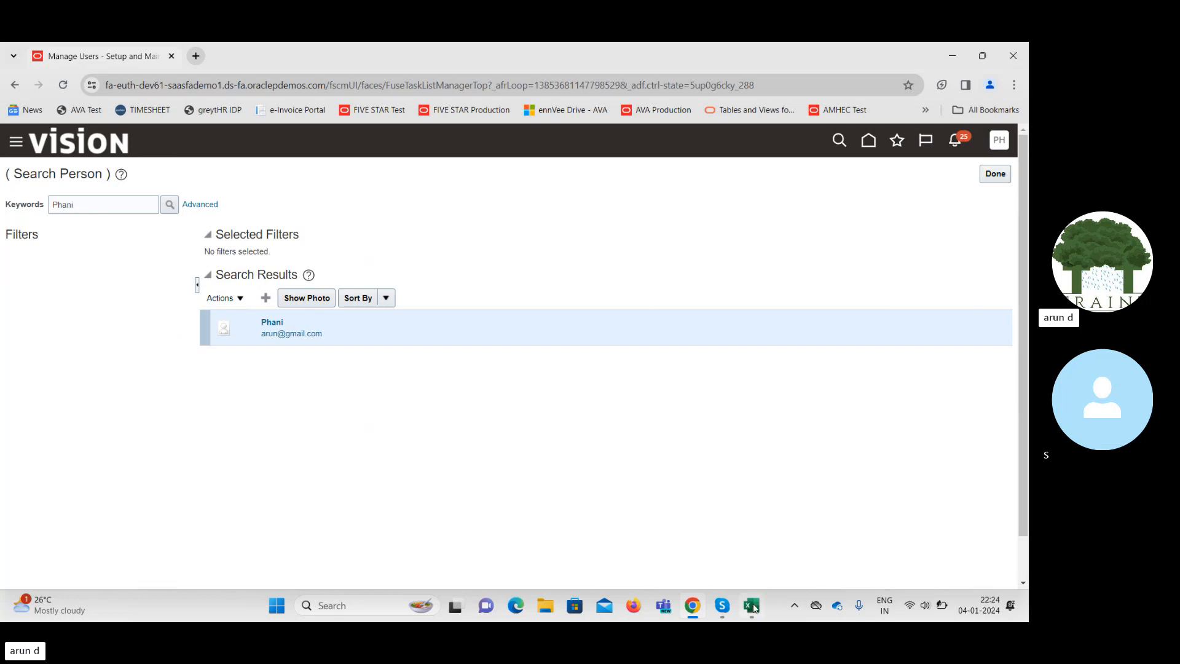
{"action": "mouse_move", "coordinate": [751, 605]}
{"action": "left_click", "coordinate": [755, 535]}
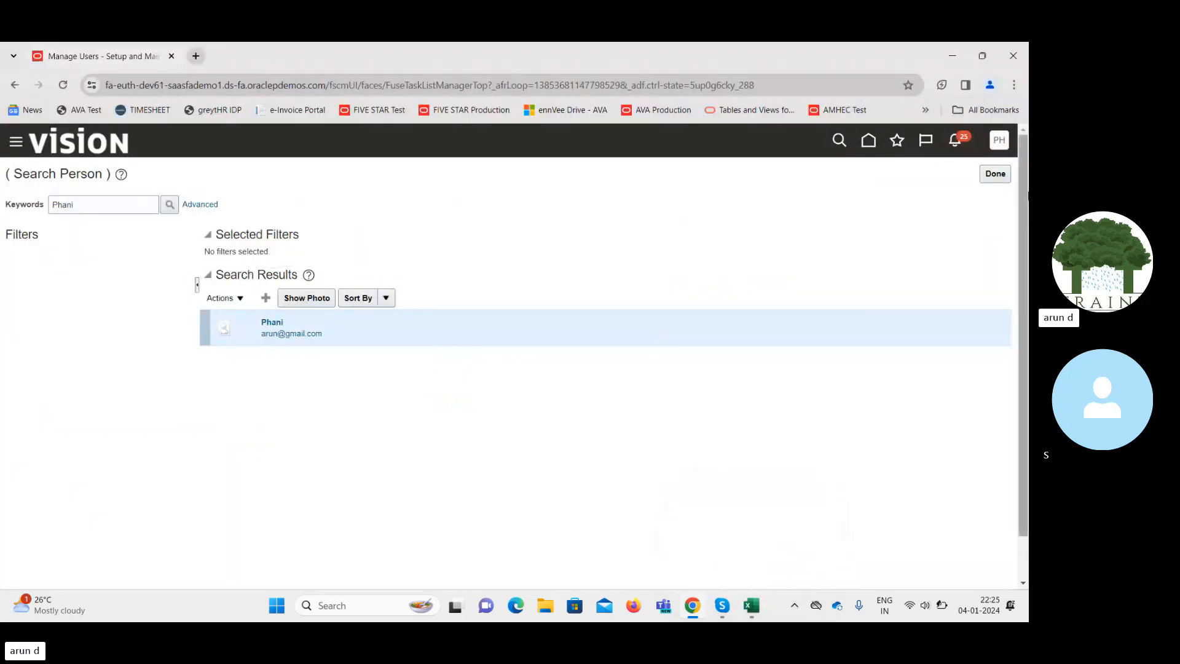
{"action": "left_click", "coordinate": [1002, 175]}
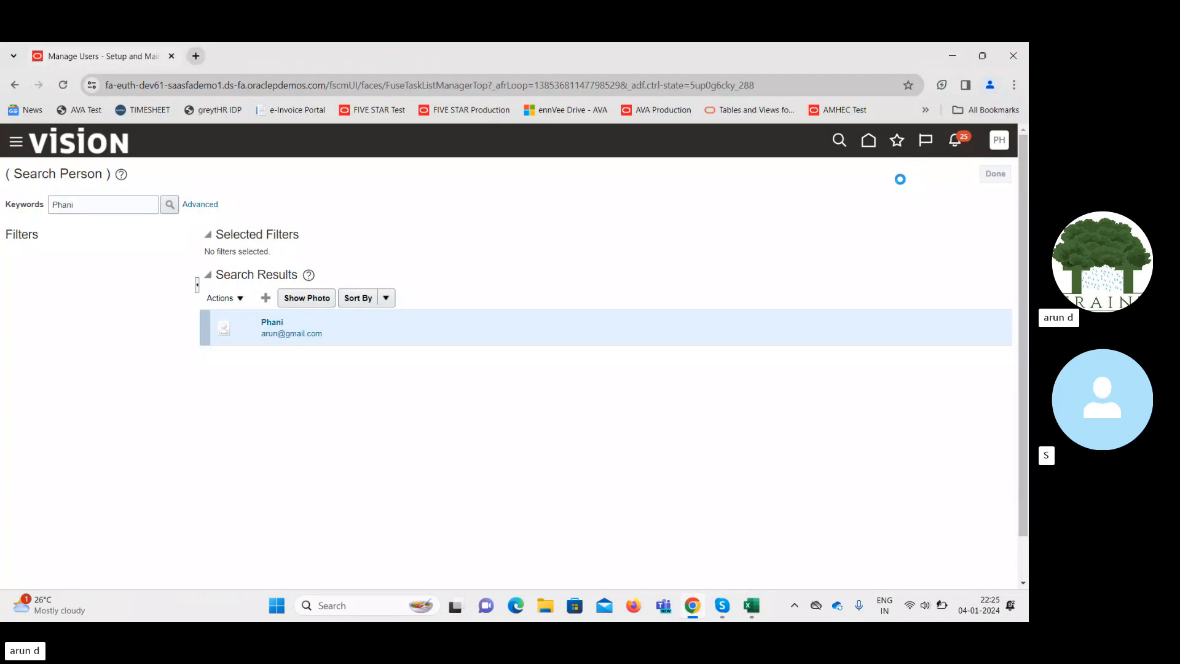
{"action": "left_click", "coordinate": [995, 179]}
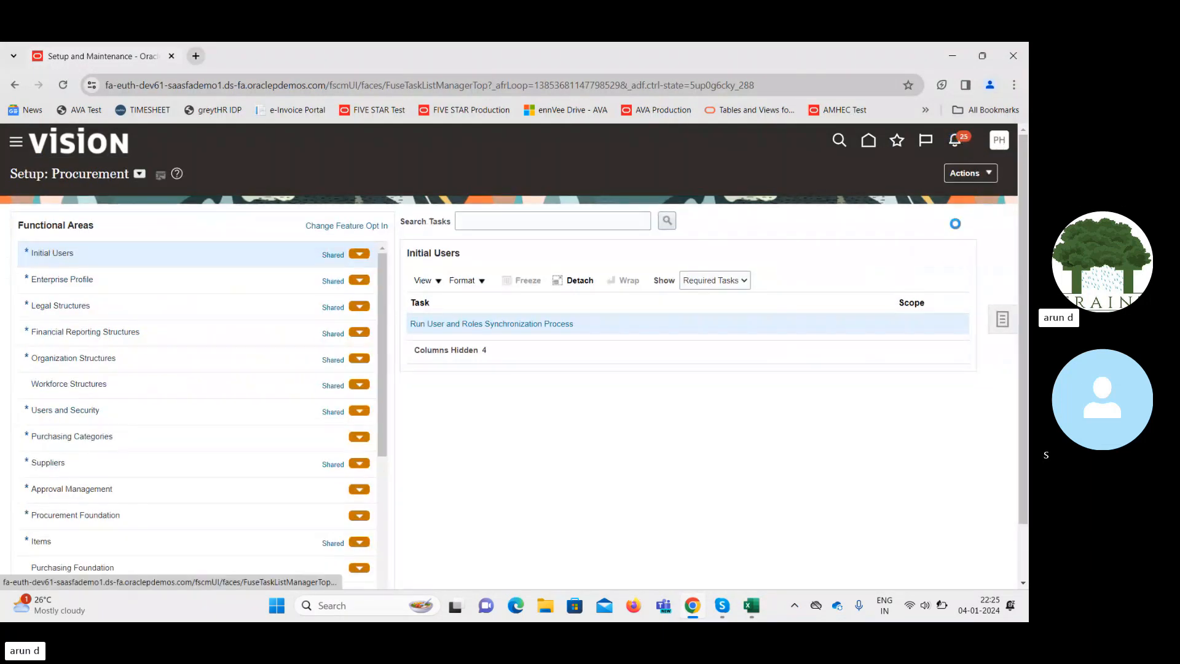
Sign out of the administrator session and confirm the sign-off.
{"action": "left_click", "coordinate": [999, 140]}
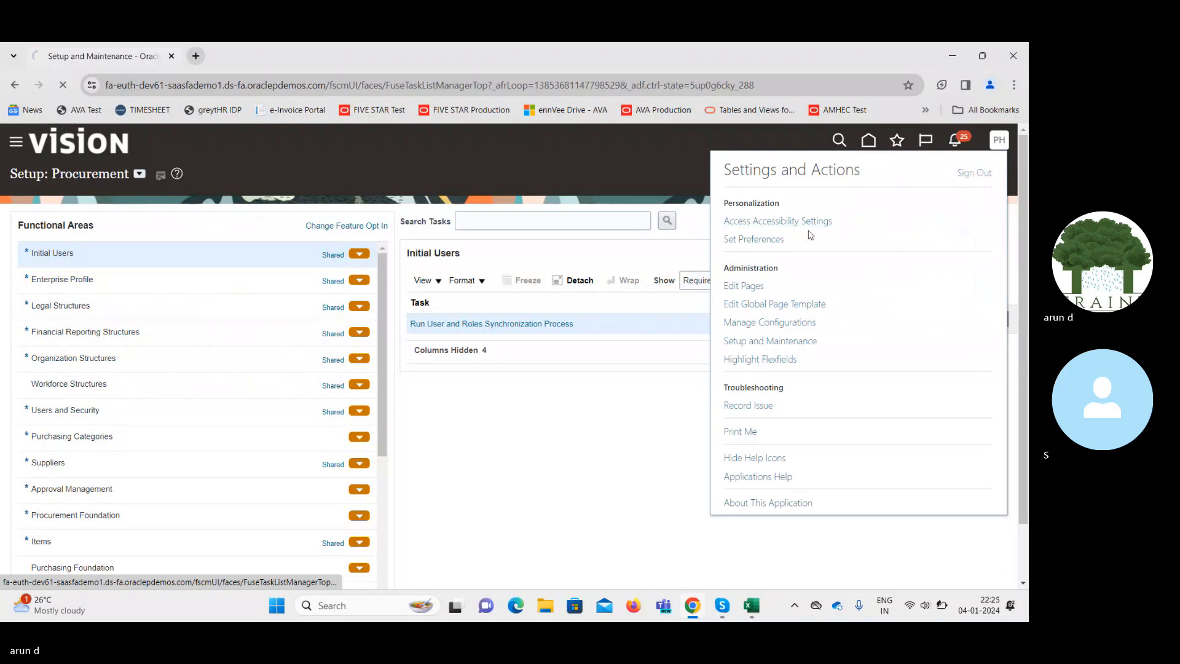
{"action": "left_click", "coordinate": [962, 178]}
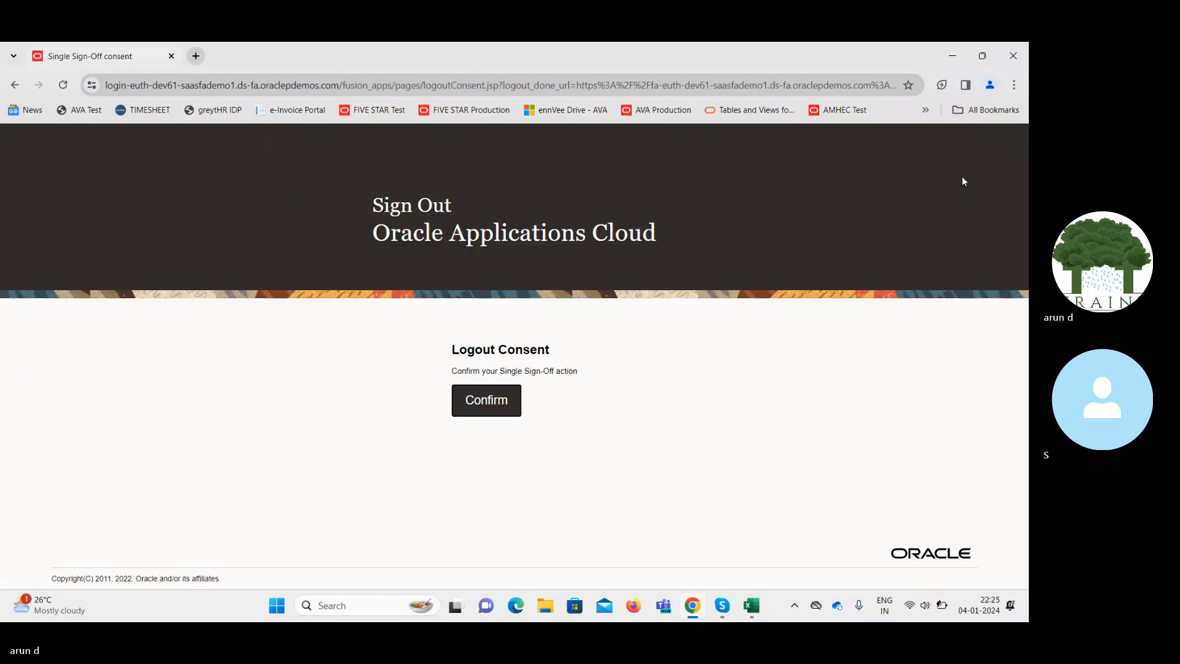
{"action": "left_click", "coordinate": [500, 411]}
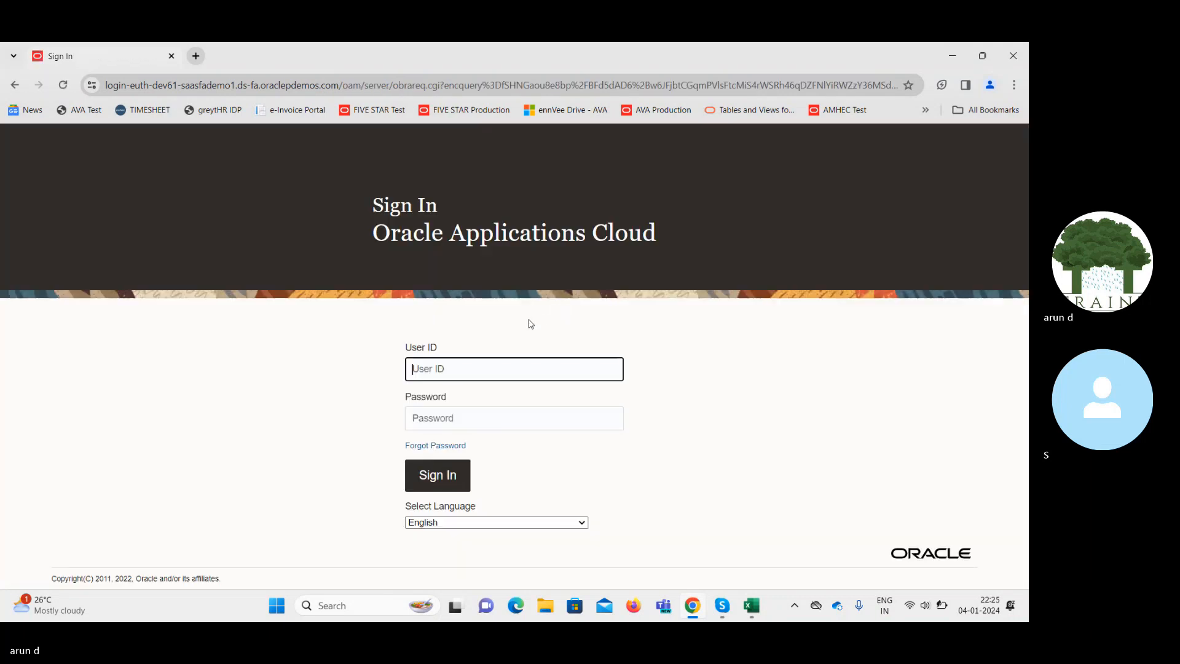
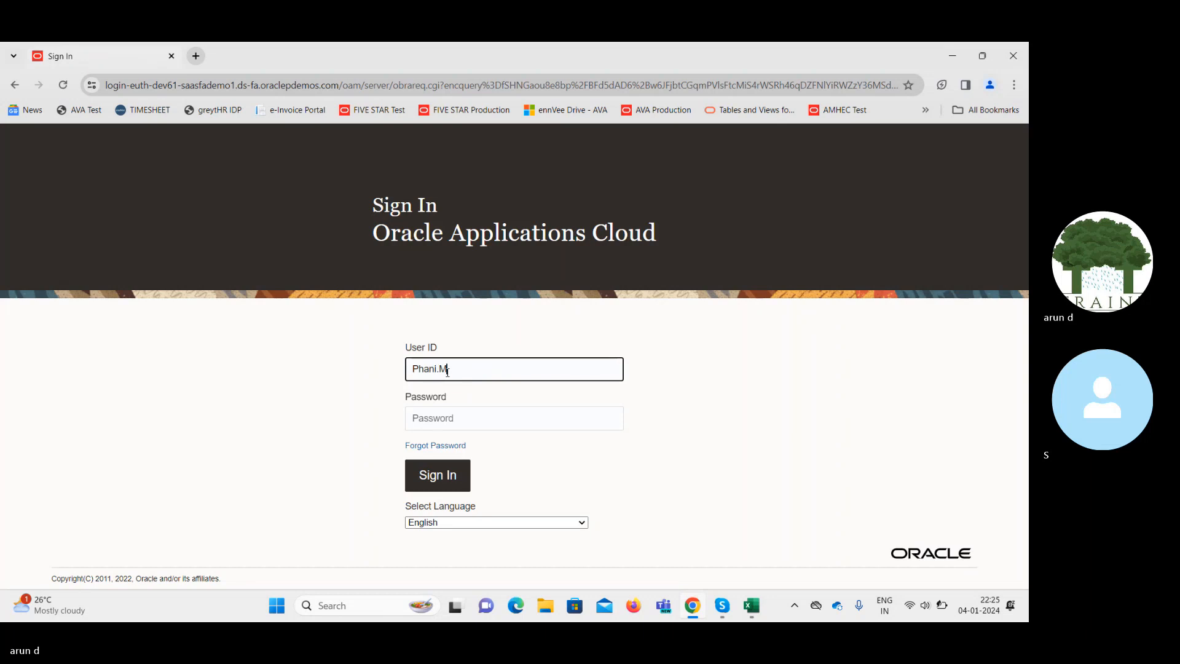
Sign in with the requester's user ID and password.
{"action": "key", "text": "Tab"}
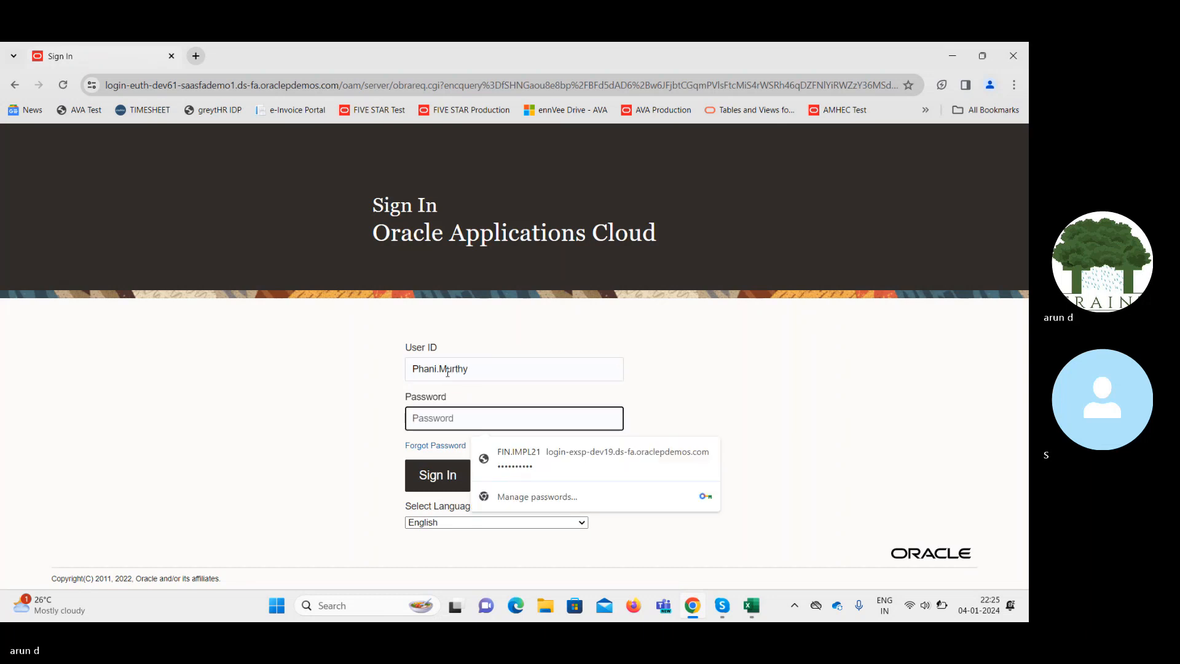
{"action": "type", "text": "•••••••"}
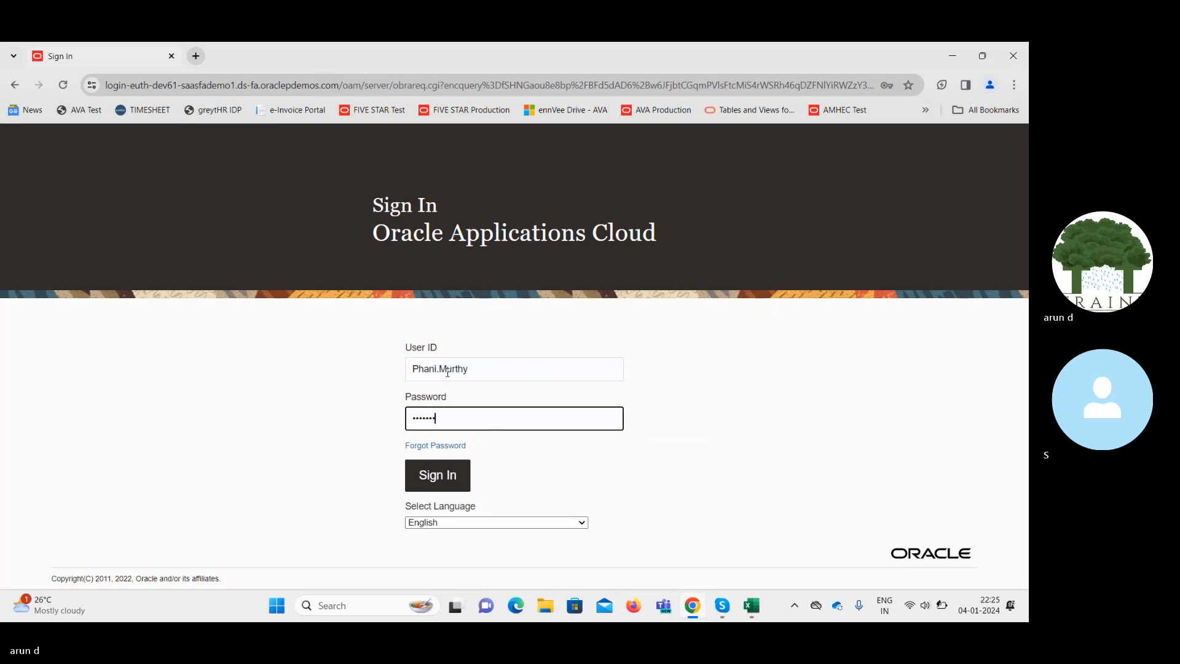
{"action": "key", "text": "Return"}
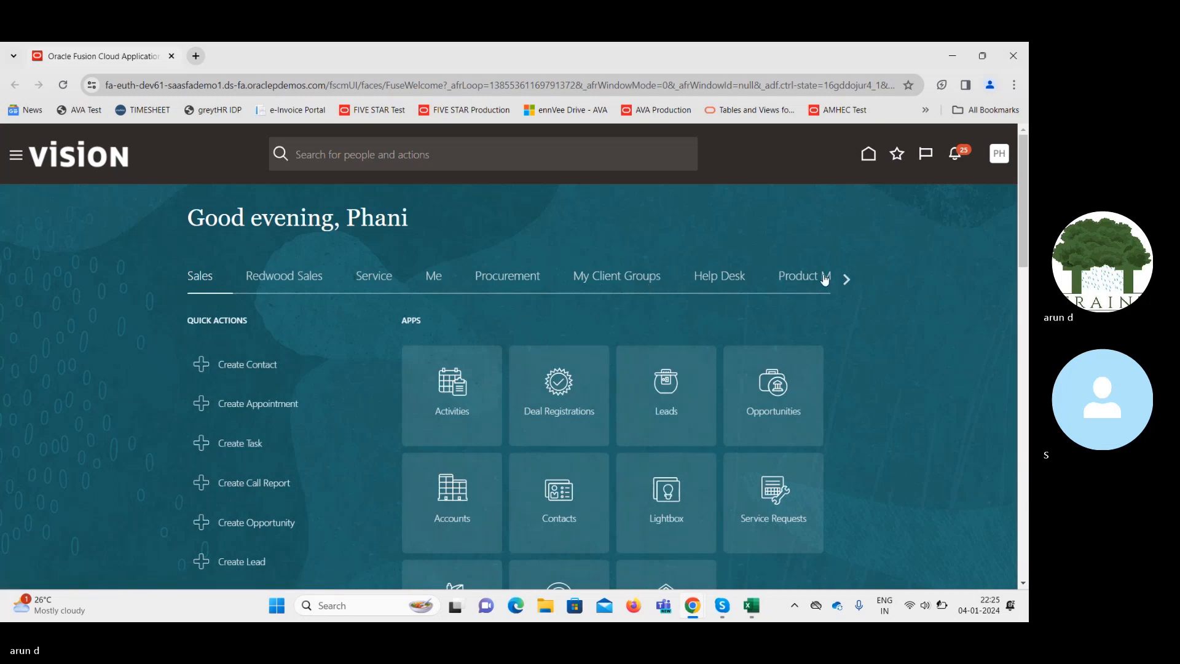
From the Procurement home area, open Purchase Requisitions and the Update Preparer and Requester task.
{"action": "left_click", "coordinate": [846, 278]}
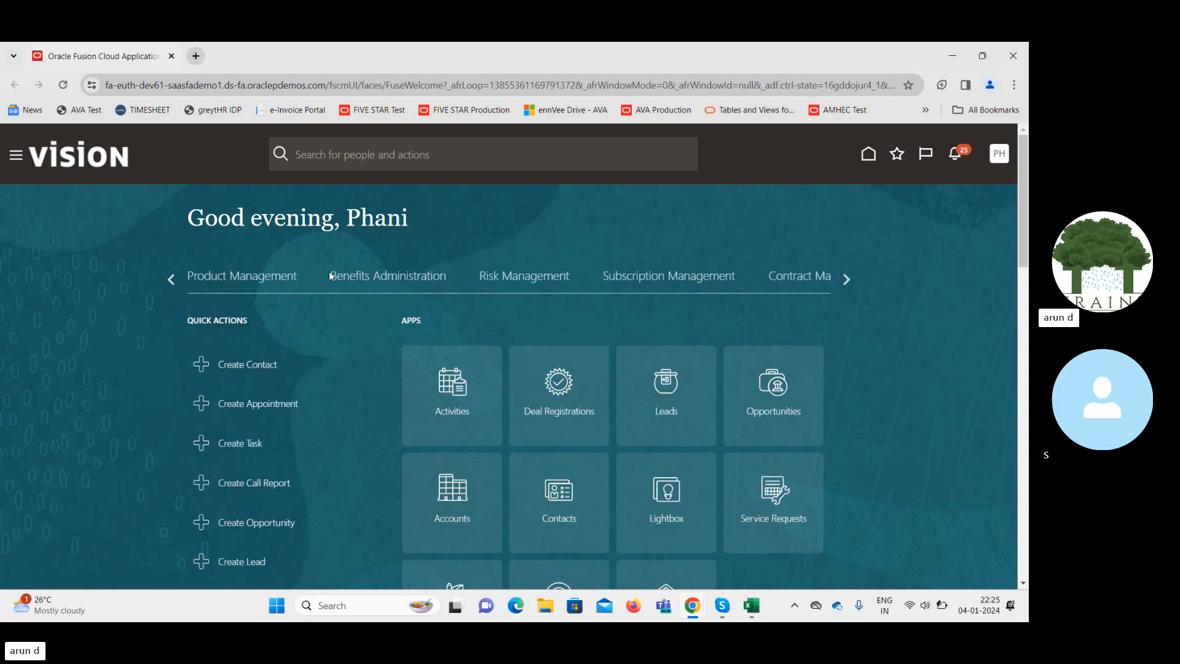
{"action": "left_click", "coordinate": [173, 278]}
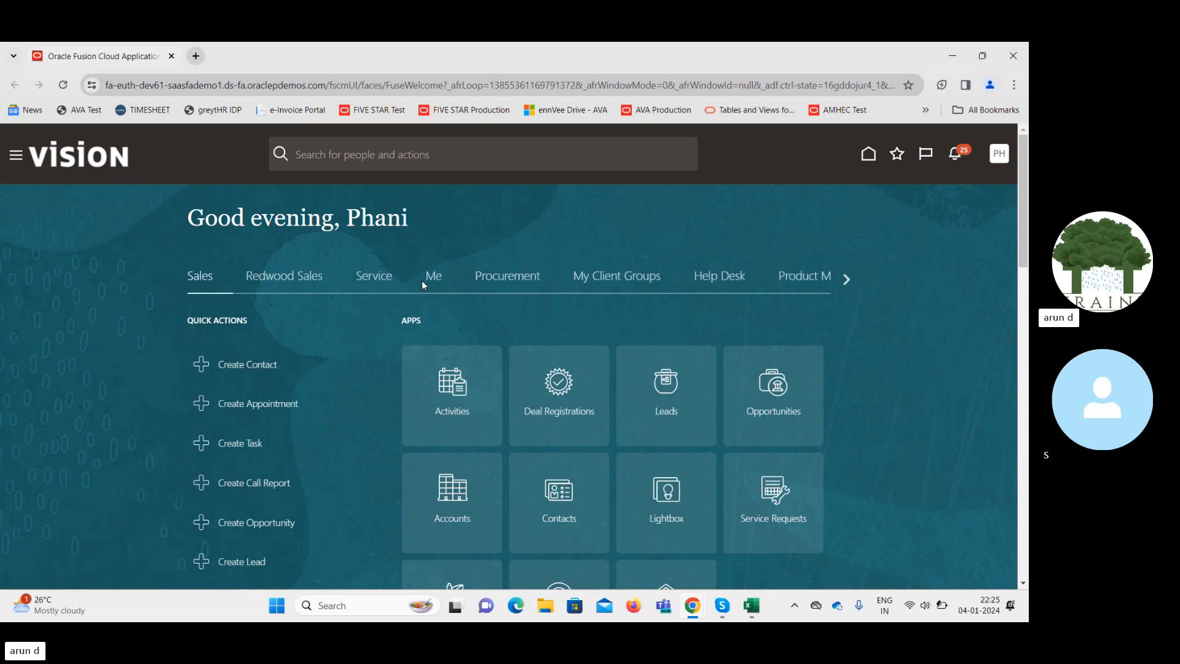
{"action": "left_click", "coordinate": [494, 282]}
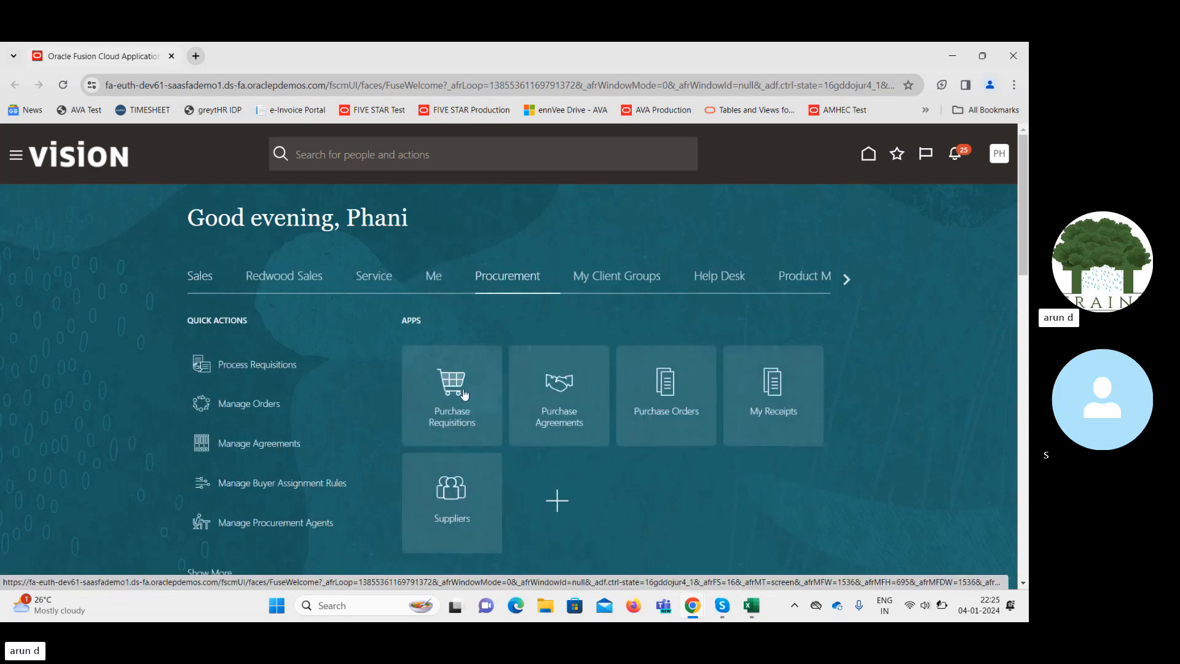
{"action": "left_click", "coordinate": [453, 394]}
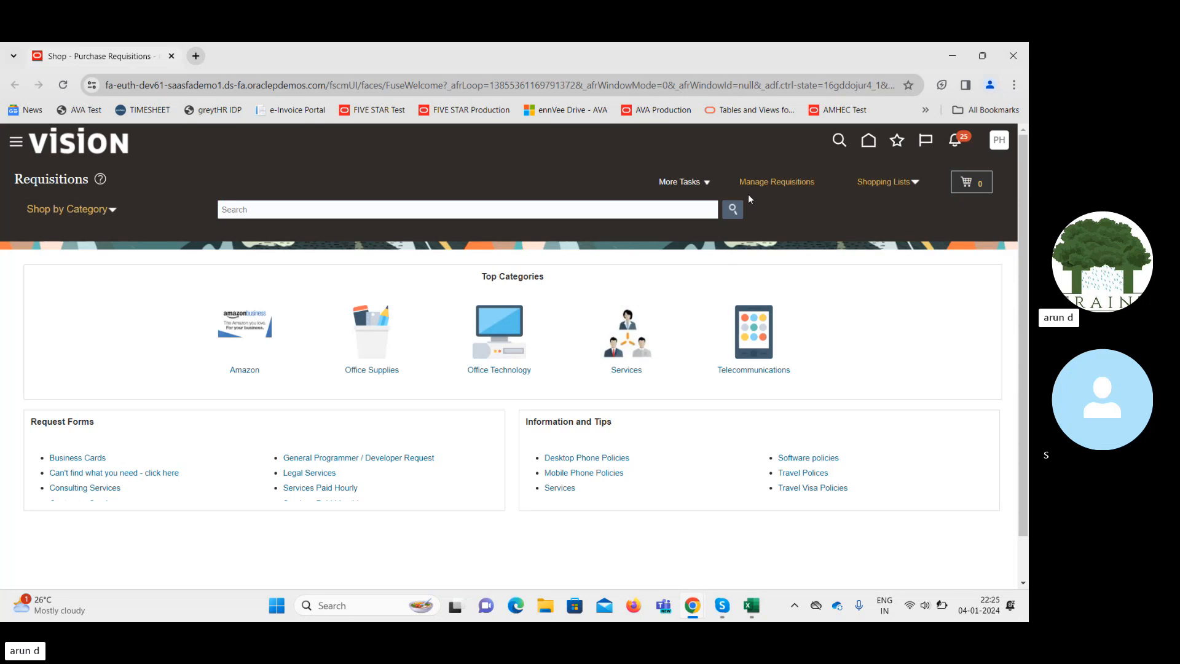
{"action": "left_click", "coordinate": [707, 183]}
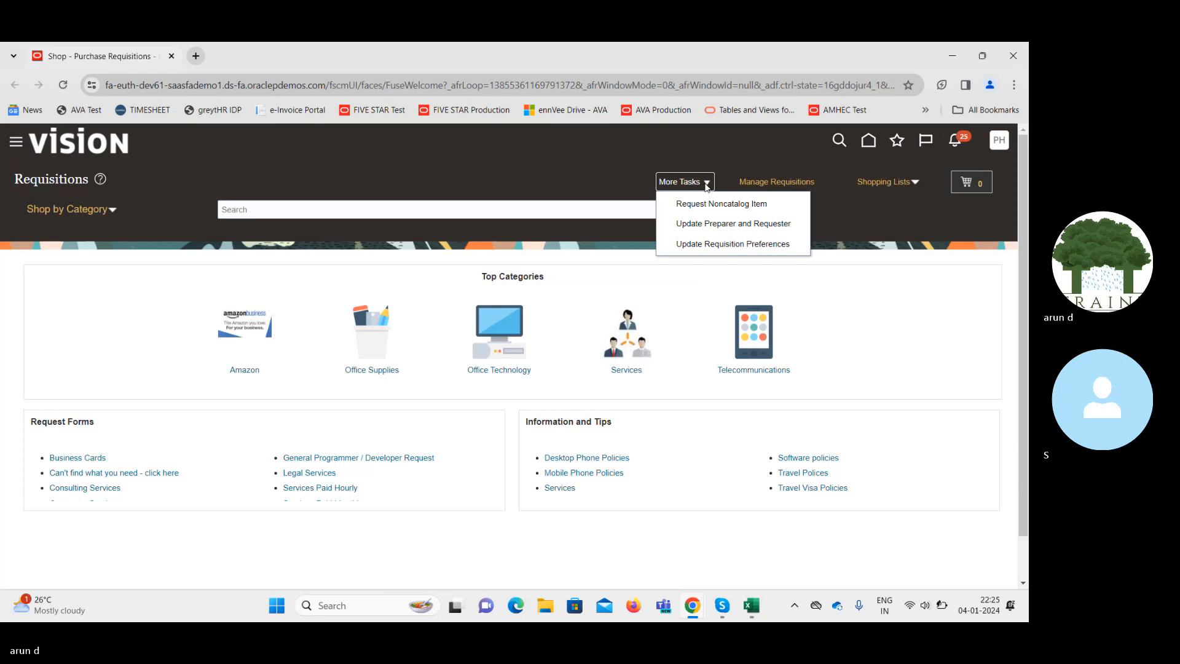
{"action": "left_click", "coordinate": [705, 223]}
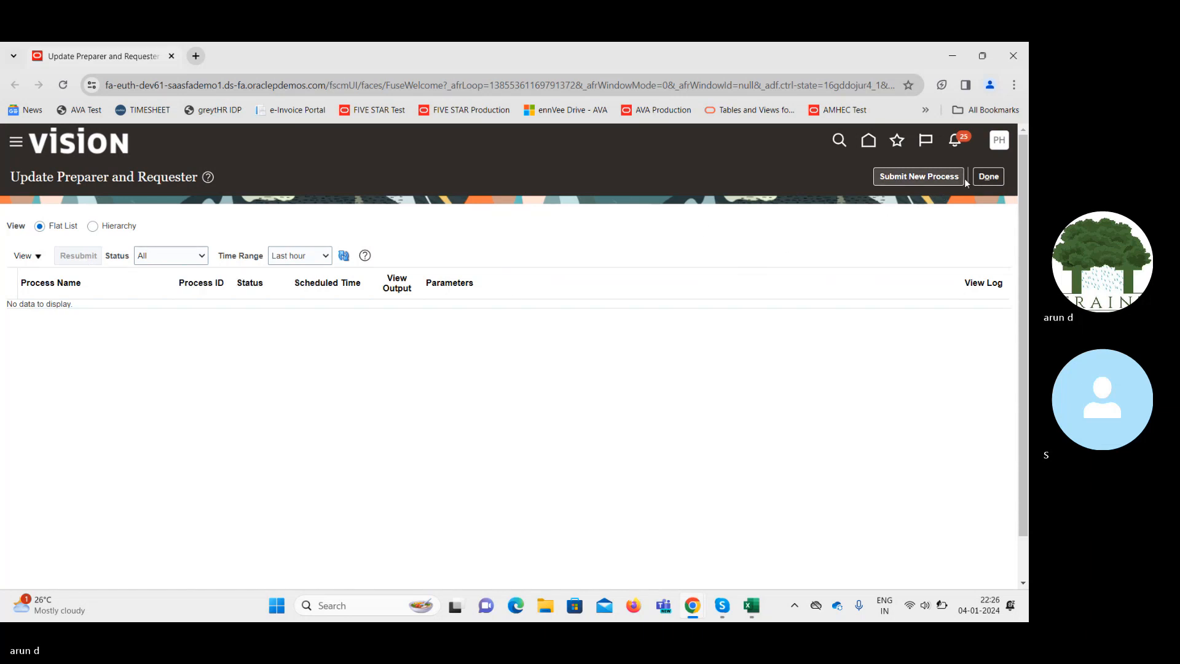
Open Update Requisition Preferences from Requisitions, then cancel the Edit Requisition Preferences dialog.
{"action": "left_click", "coordinate": [989, 177]}
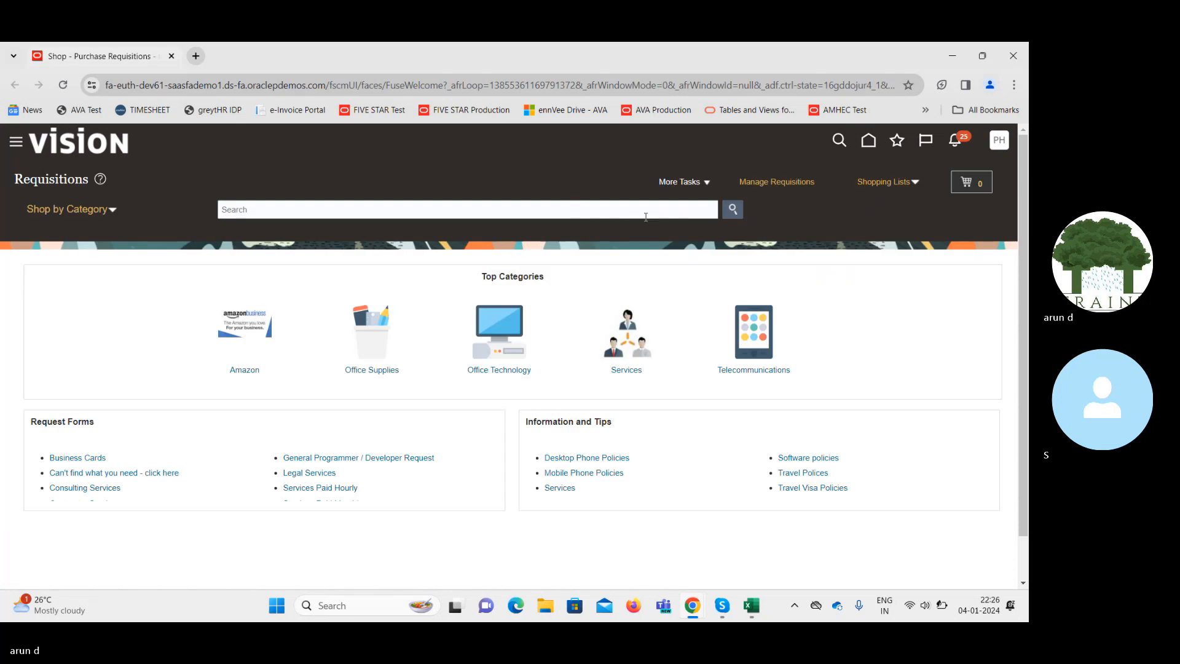
{"action": "left_click", "coordinate": [702, 183]}
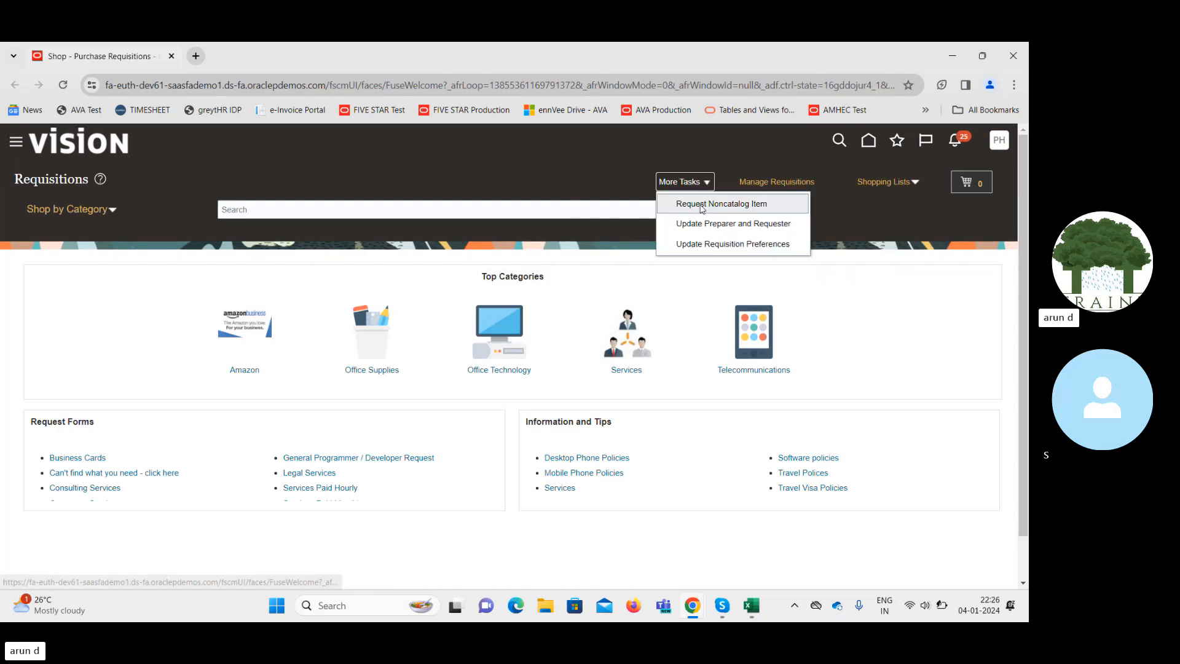
{"action": "left_click", "coordinate": [721, 204]}
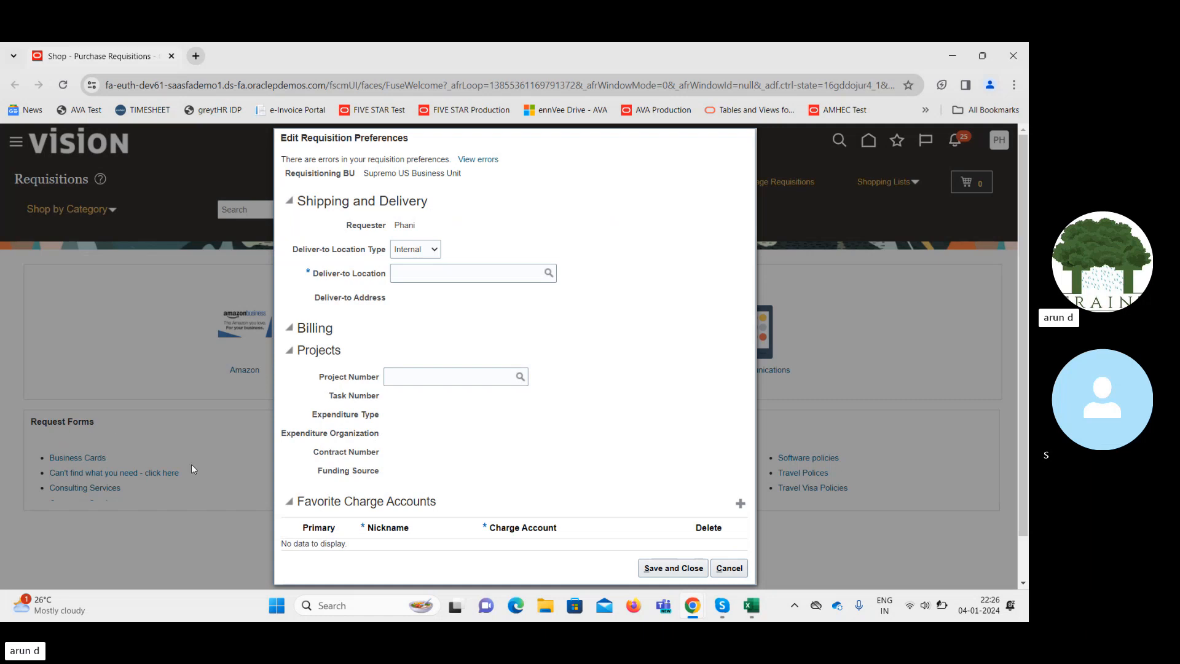
{"action": "left_click", "coordinate": [730, 568]}
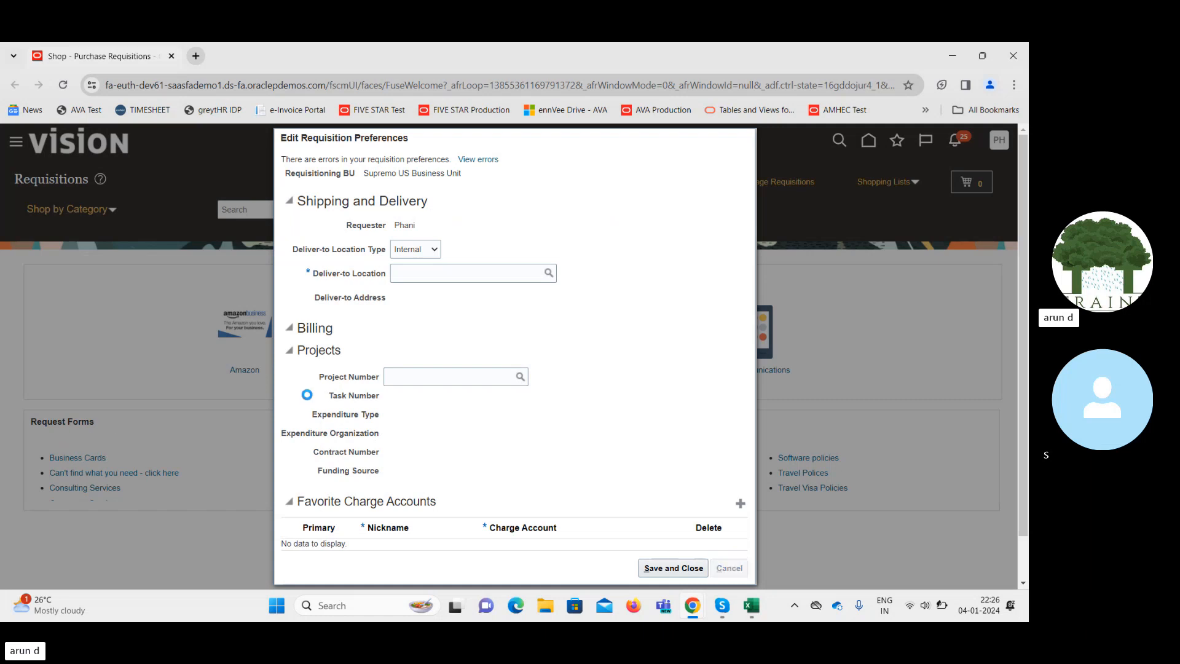
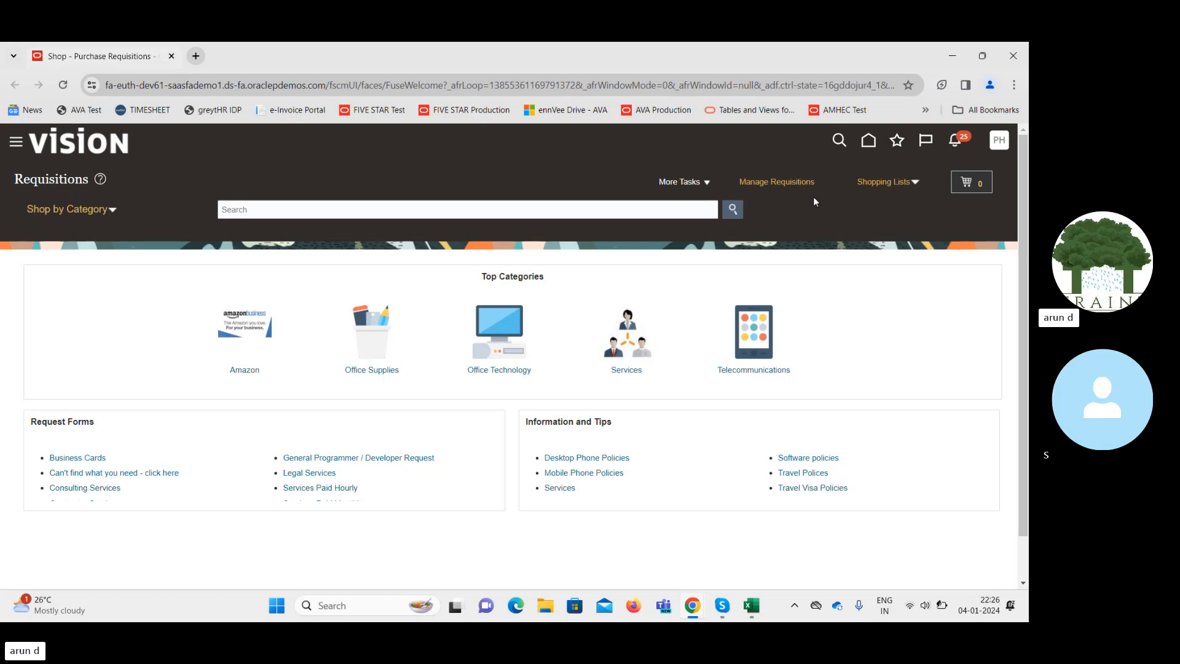
Glance at the shopping lists, then open Update Requisition Preferences from the extra tasks.
{"action": "left_click", "coordinate": [916, 188]}
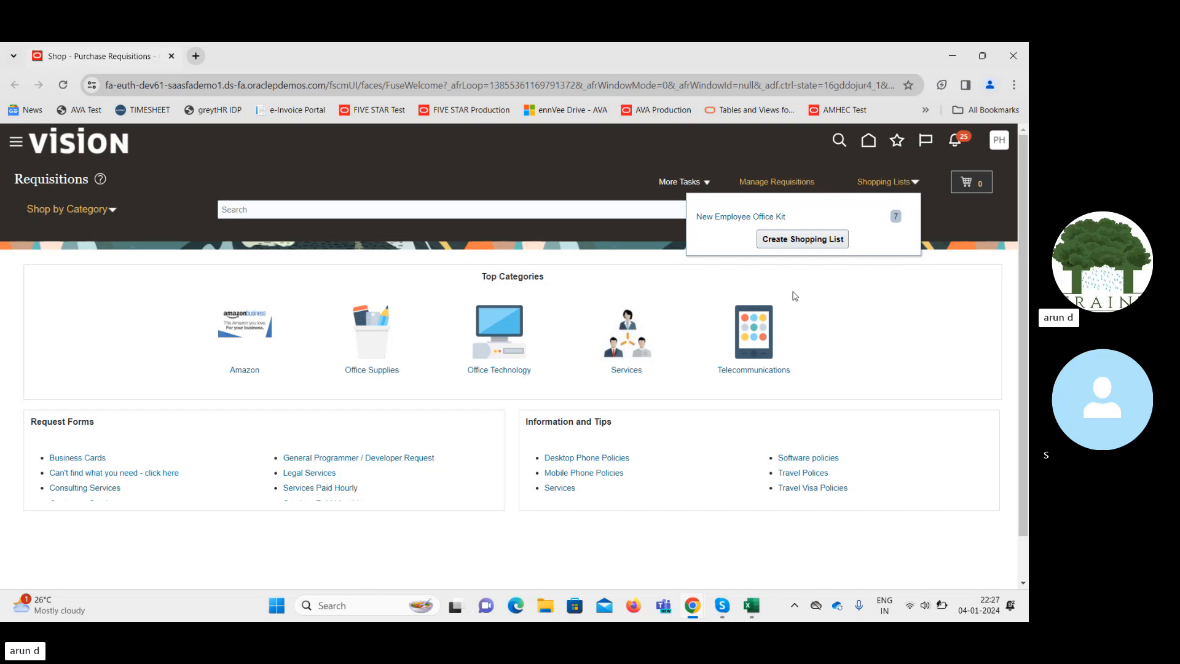
{"action": "left_click", "coordinate": [819, 290]}
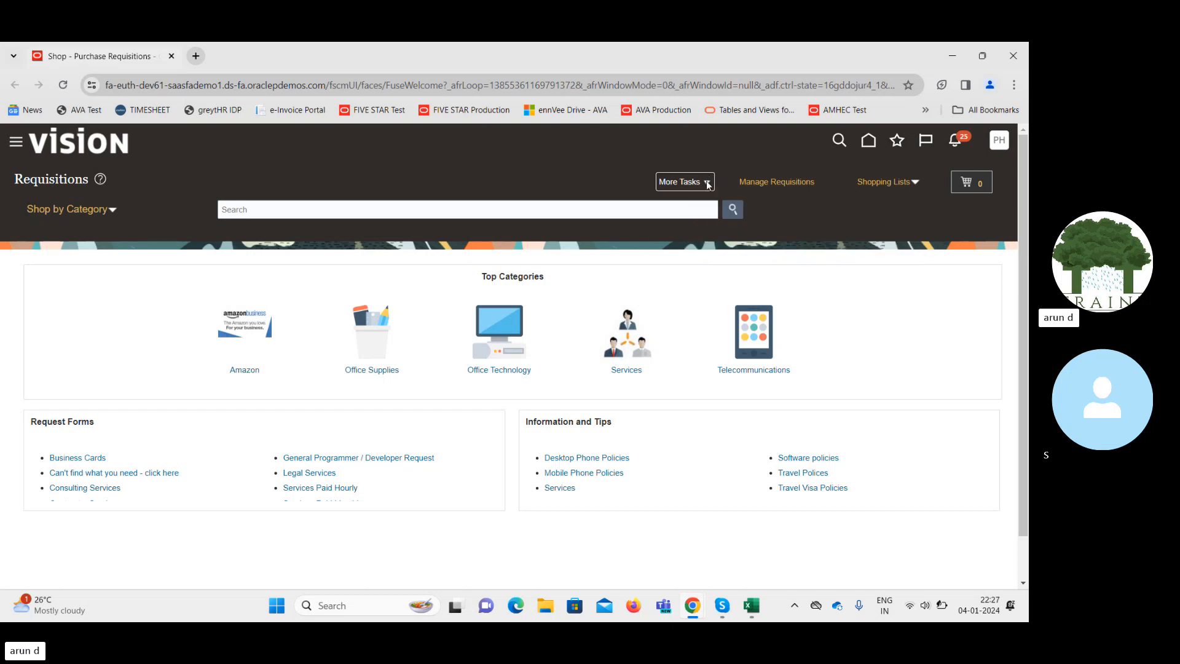
{"action": "left_click", "coordinate": [707, 182]}
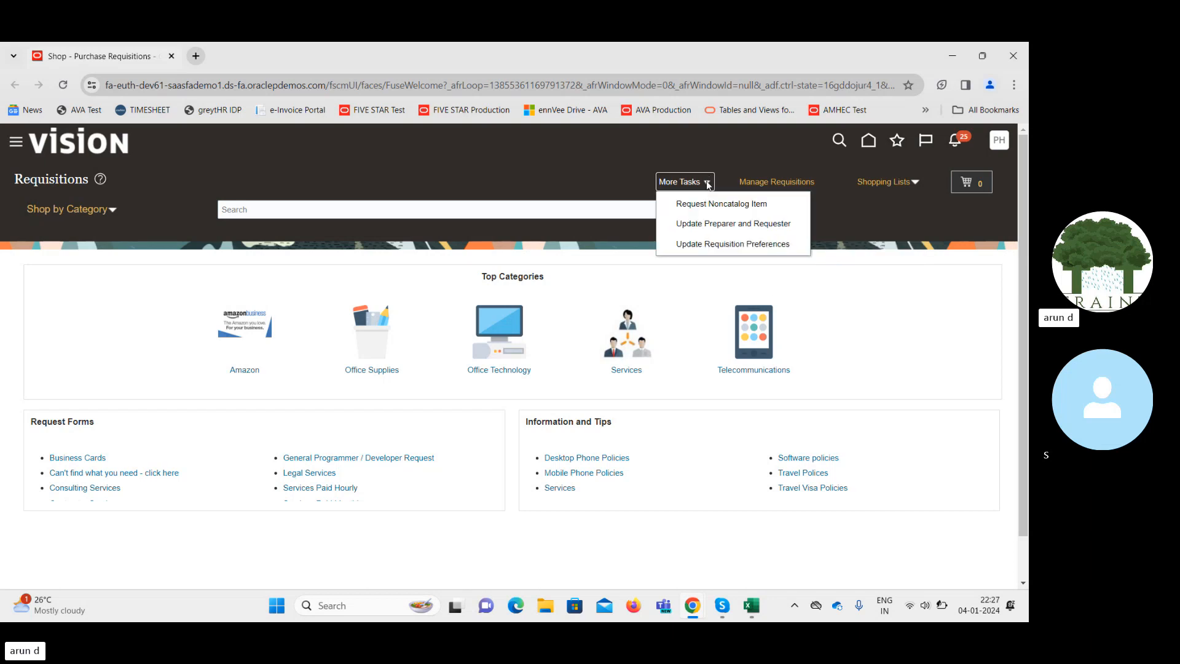
{"action": "left_click", "coordinate": [729, 208]}
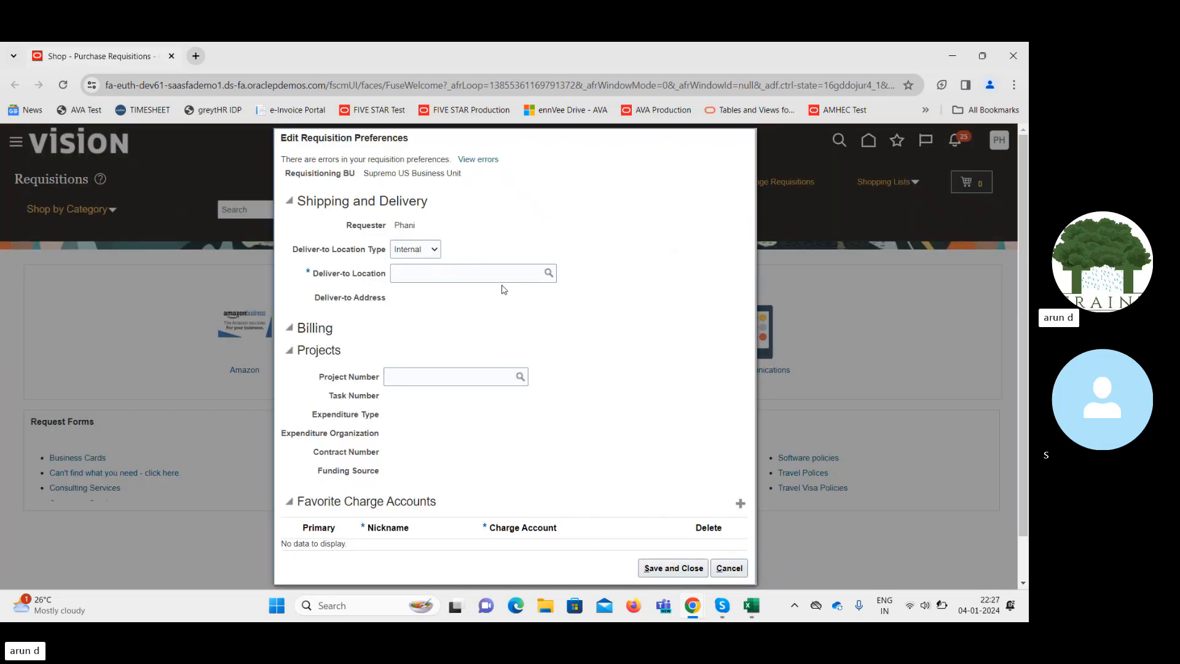
Try a deliver-to location lookup, dismiss the server error, and reopen the preferences dialog.
{"action": "left_click", "coordinate": [470, 274]}
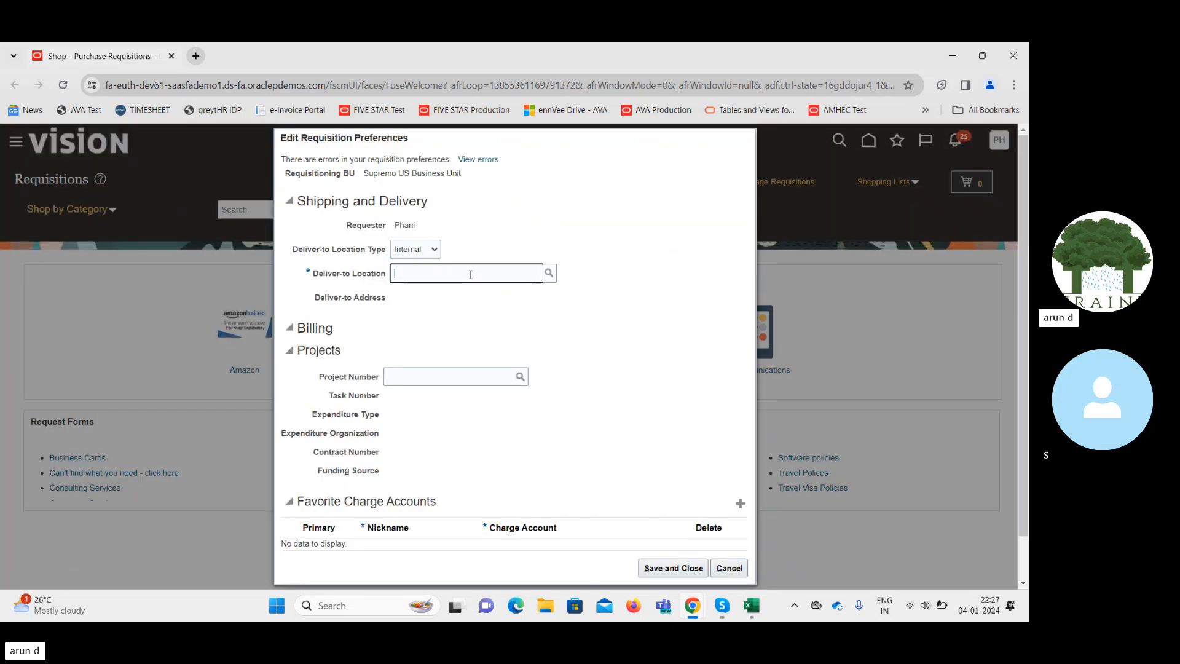
{"action": "left_click", "coordinate": [549, 272]}
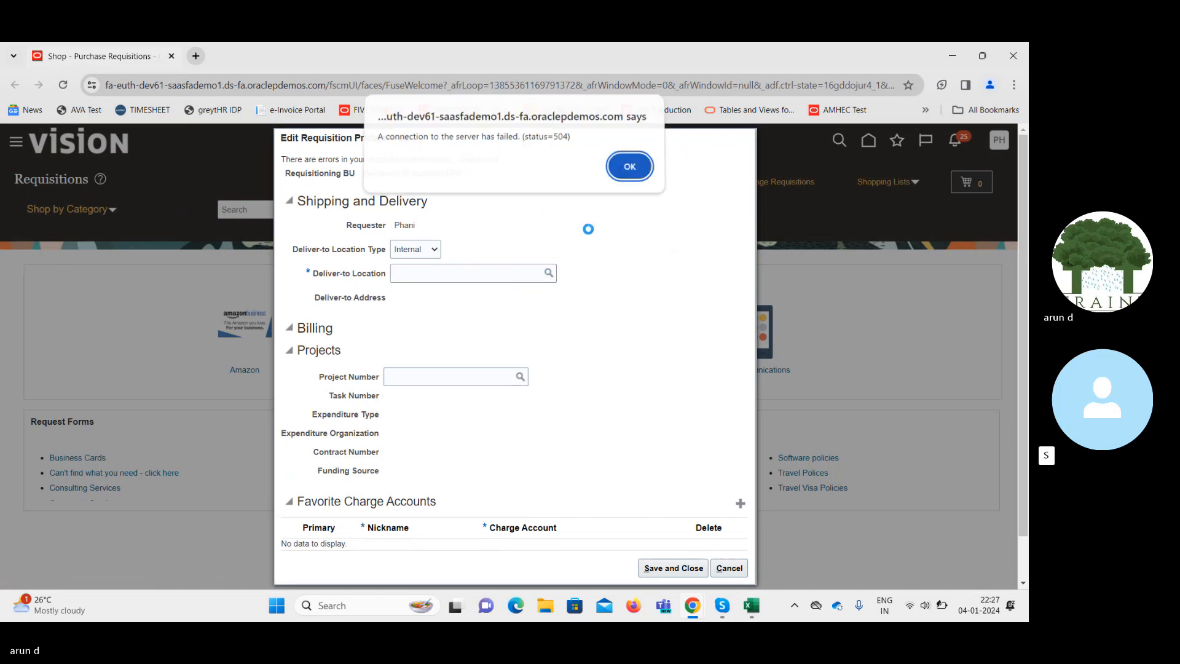
{"action": "left_click", "coordinate": [622, 172]}
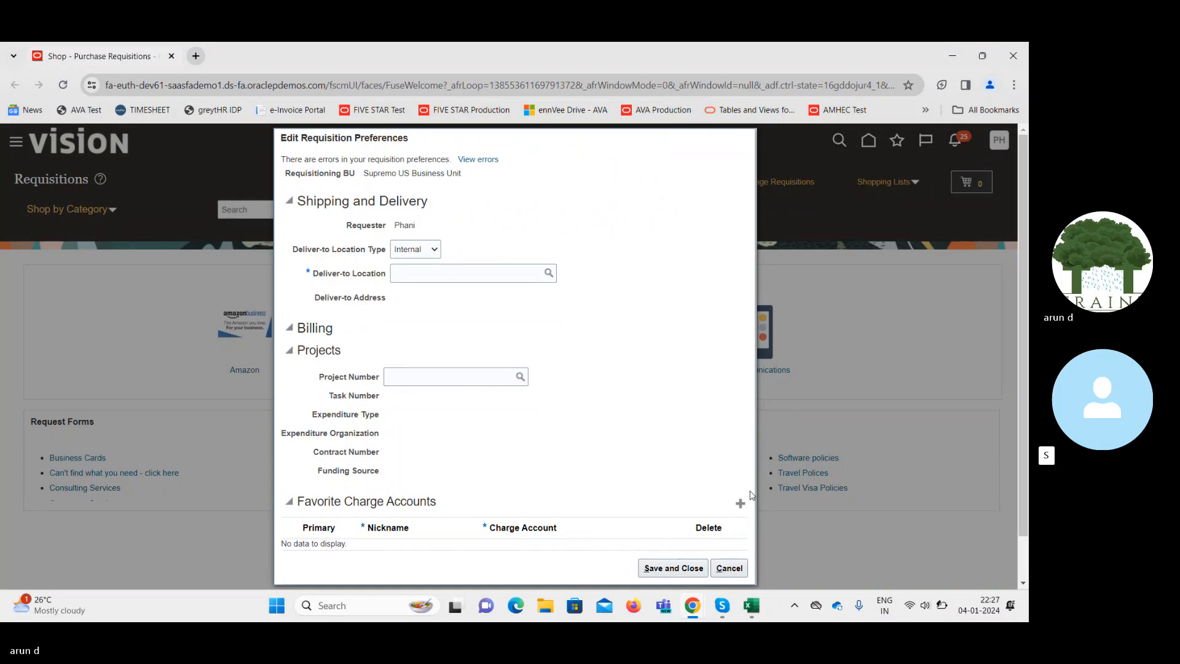
{"action": "left_click", "coordinate": [741, 570]}
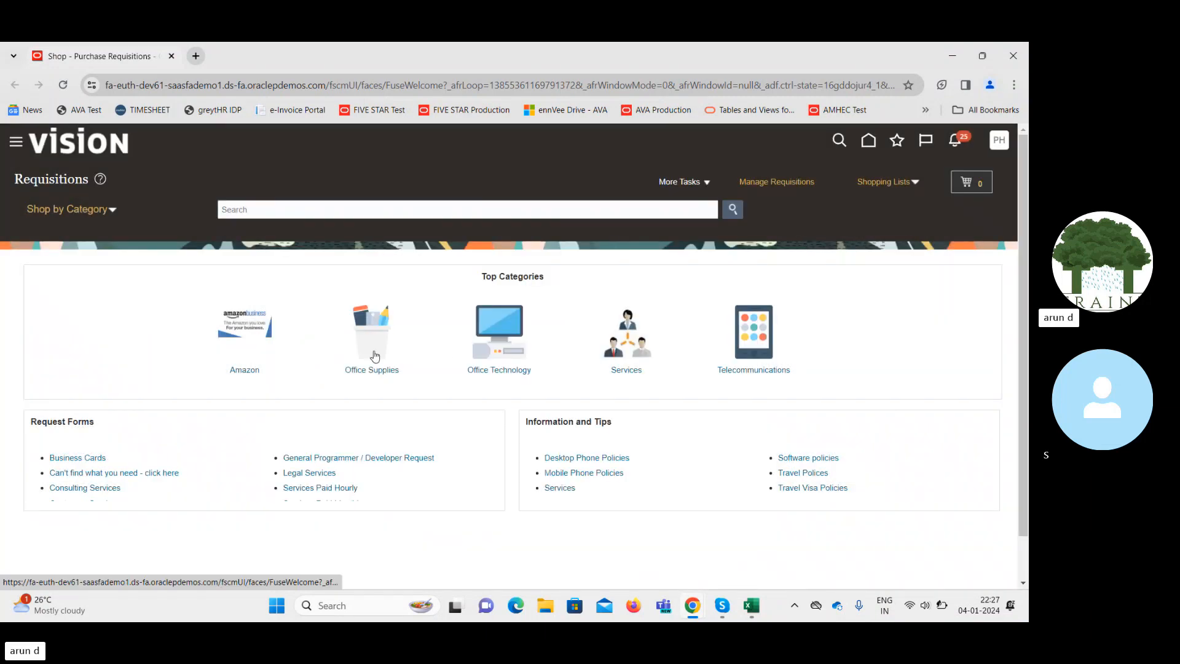
{"action": "left_click", "coordinate": [373, 330]}
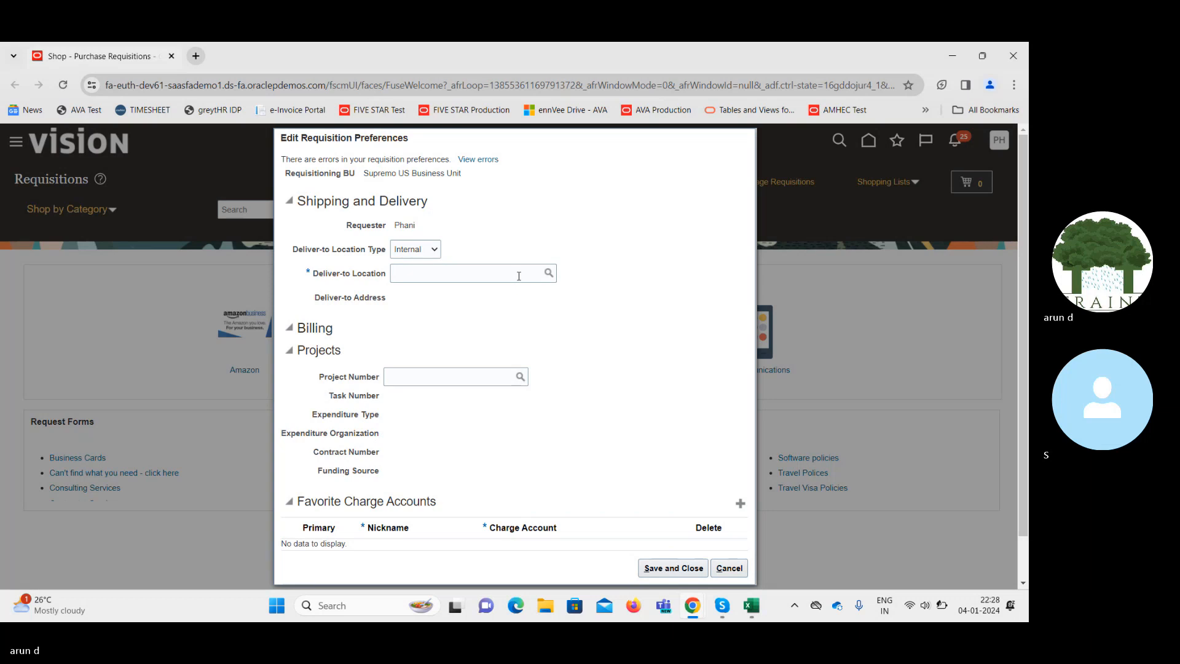
Search locations whose Name does not contain '@' and set Denver HQ as deliver-to location.
{"action": "left_click", "coordinate": [549, 274]}
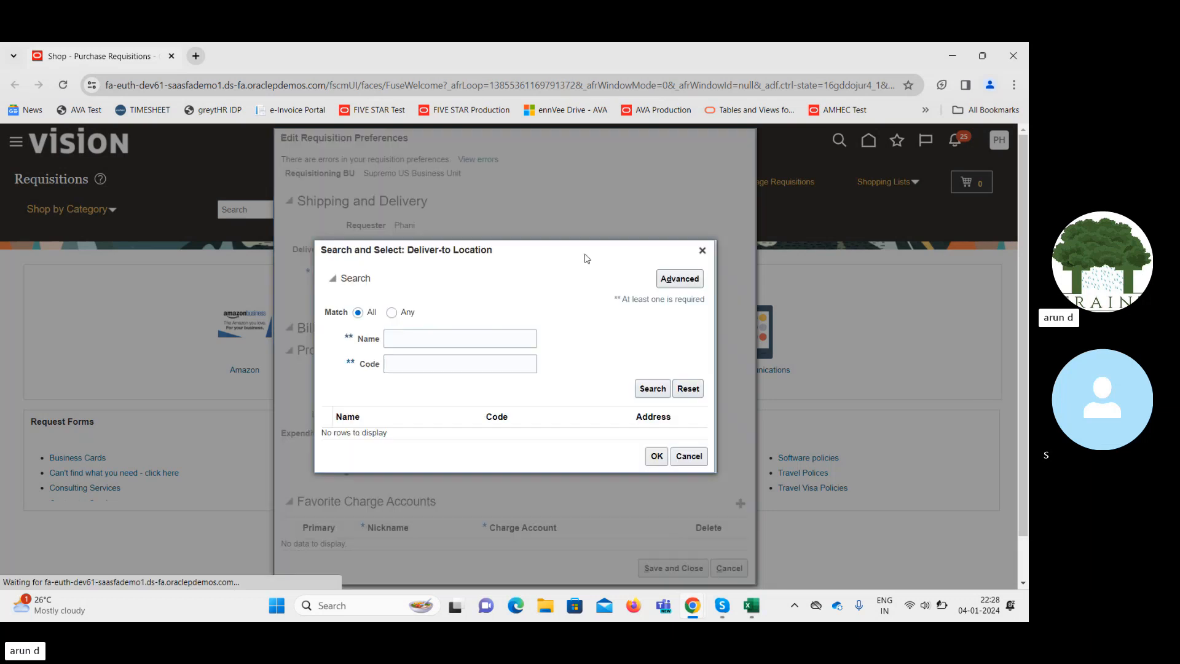
{"action": "left_click", "coordinate": [676, 280]}
{"action": "left_click", "coordinate": [436, 301]}
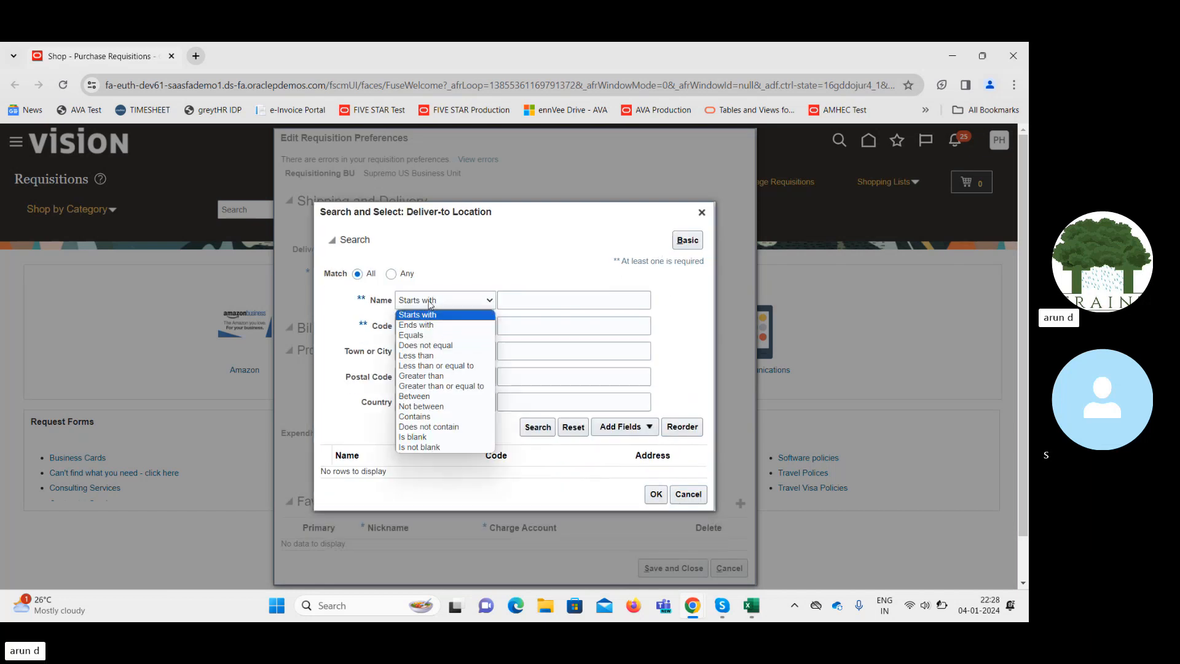
{"action": "left_click", "coordinate": [429, 429]}
{"action": "left_click", "coordinate": [446, 300]}
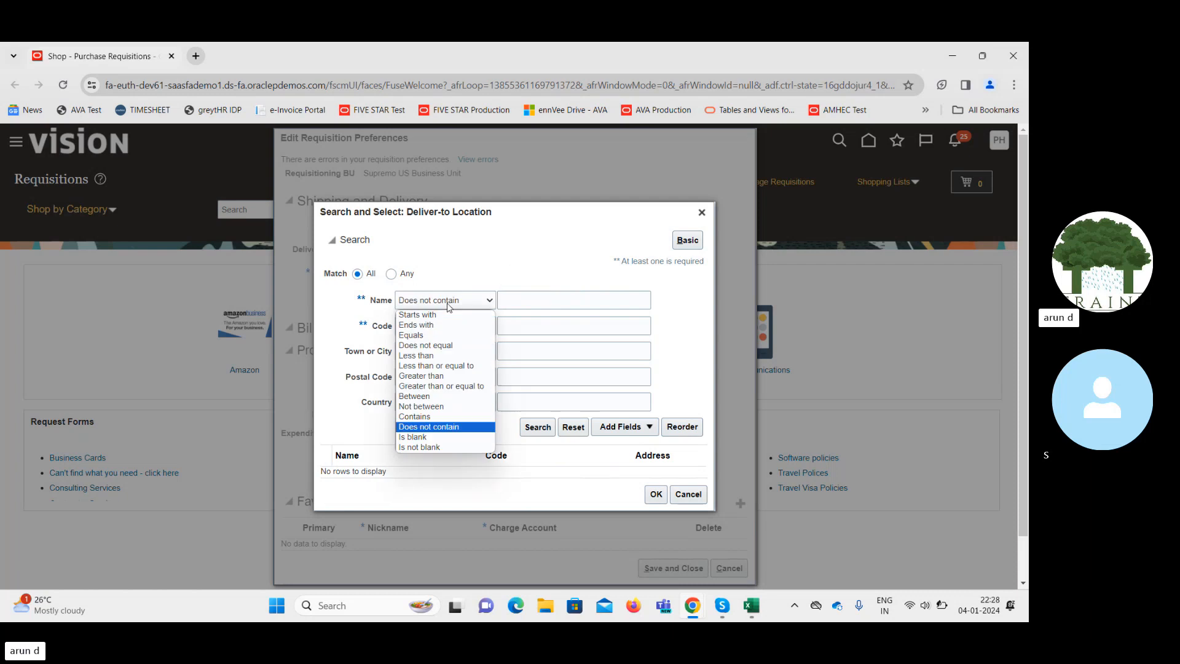
{"action": "left_click", "coordinate": [445, 426]}
{"action": "left_click", "coordinate": [534, 302]}
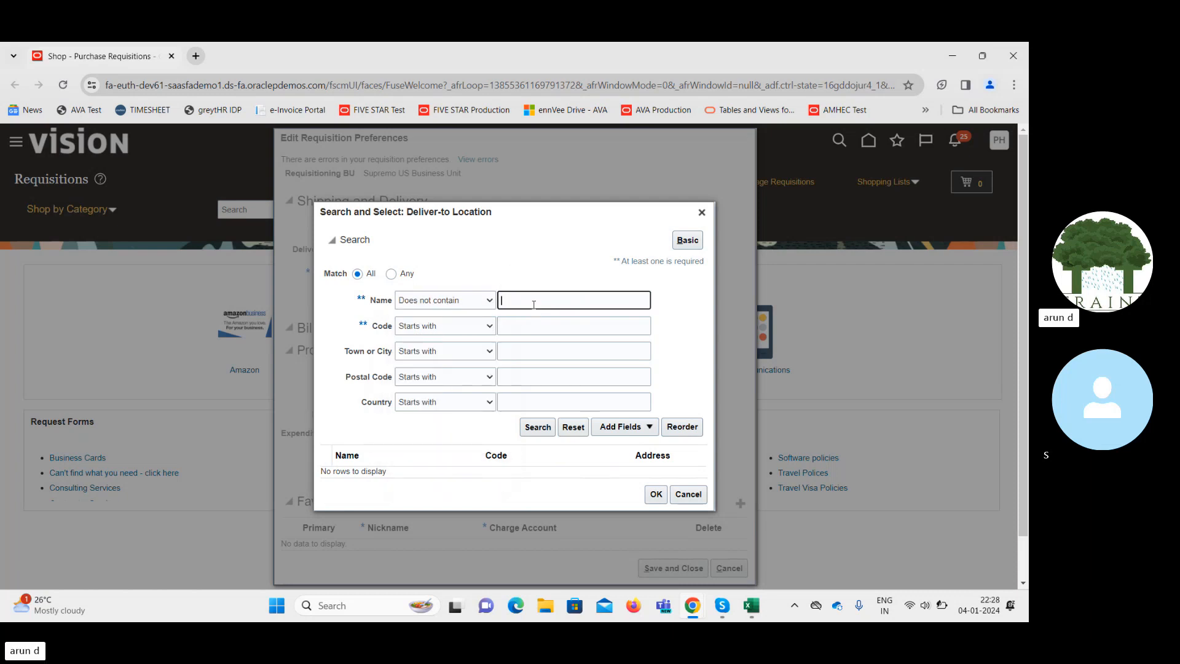
{"action": "type", "text": "@"}
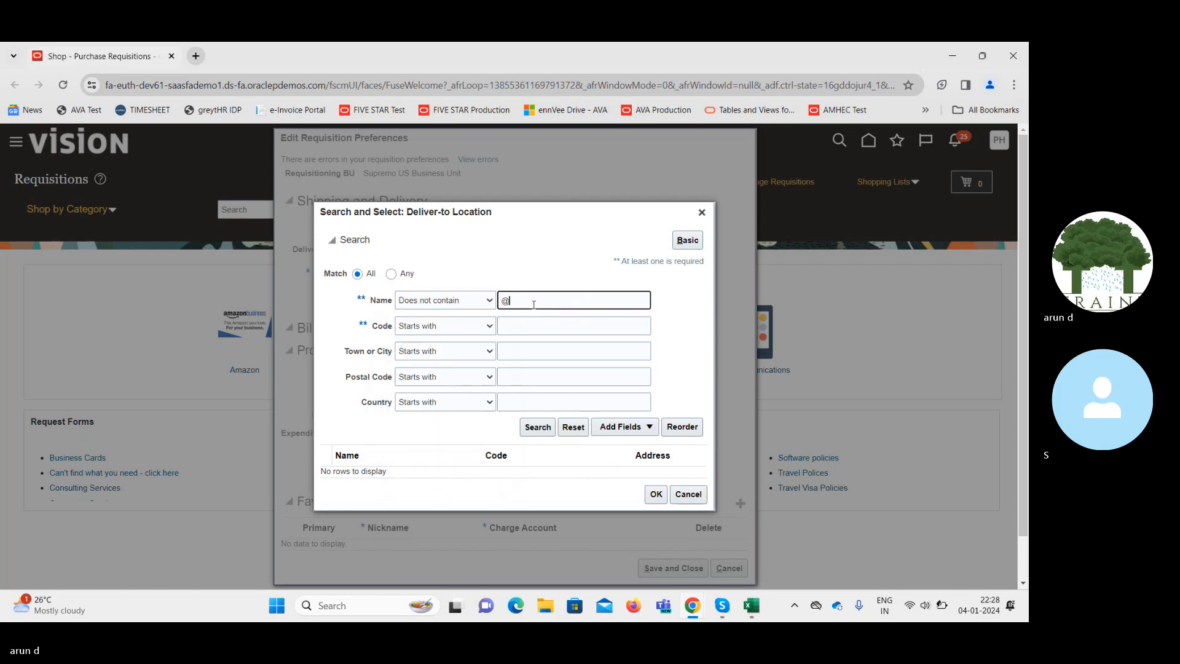
{"action": "left_click", "coordinate": [540, 428]}
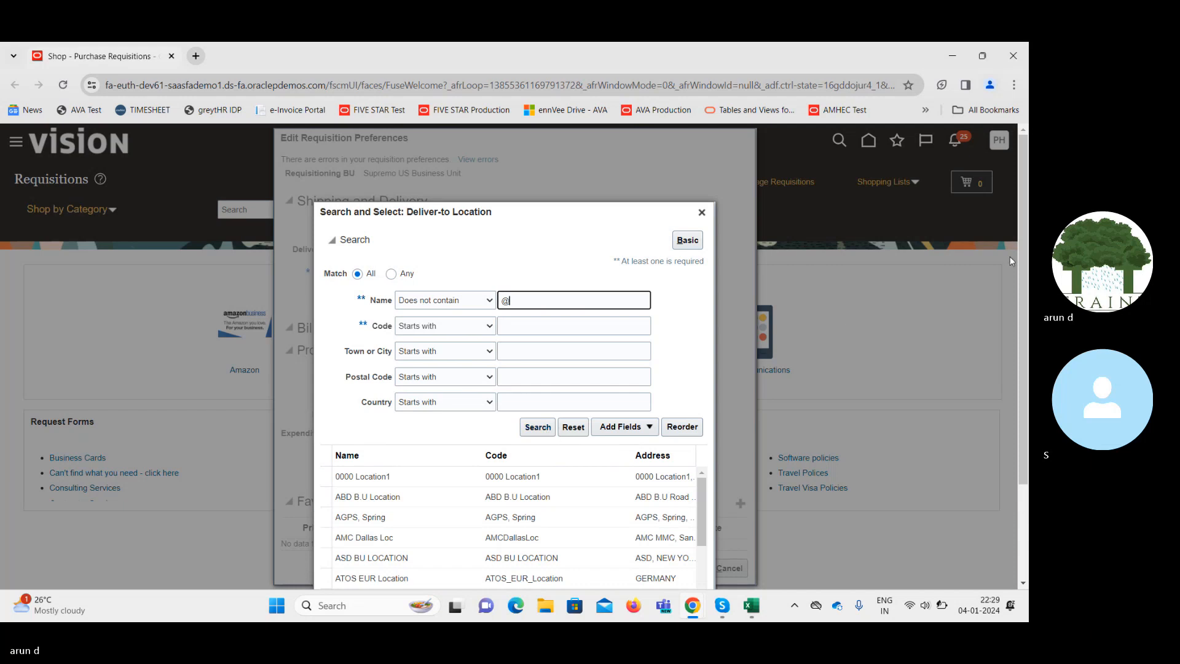
{"action": "scroll", "coordinate": [860, 320], "scroll_direction": "down", "scroll_amount": 2}
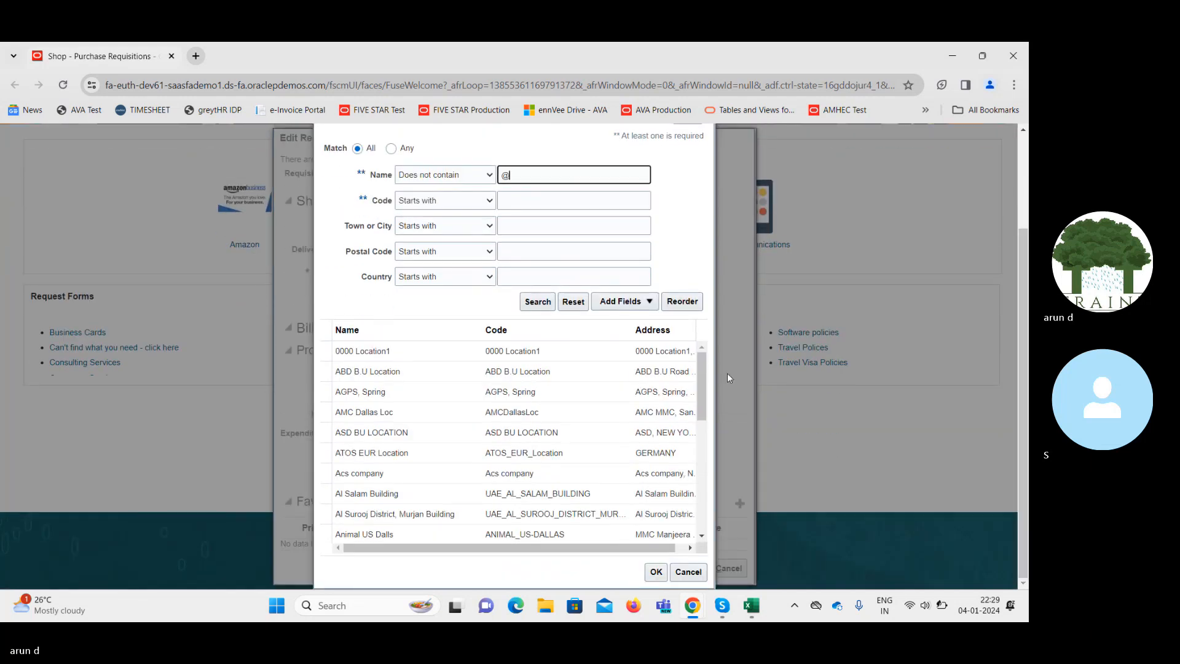
{"action": "left_click_drag", "start_coordinate": [702, 382], "coordinate": [701, 443]}
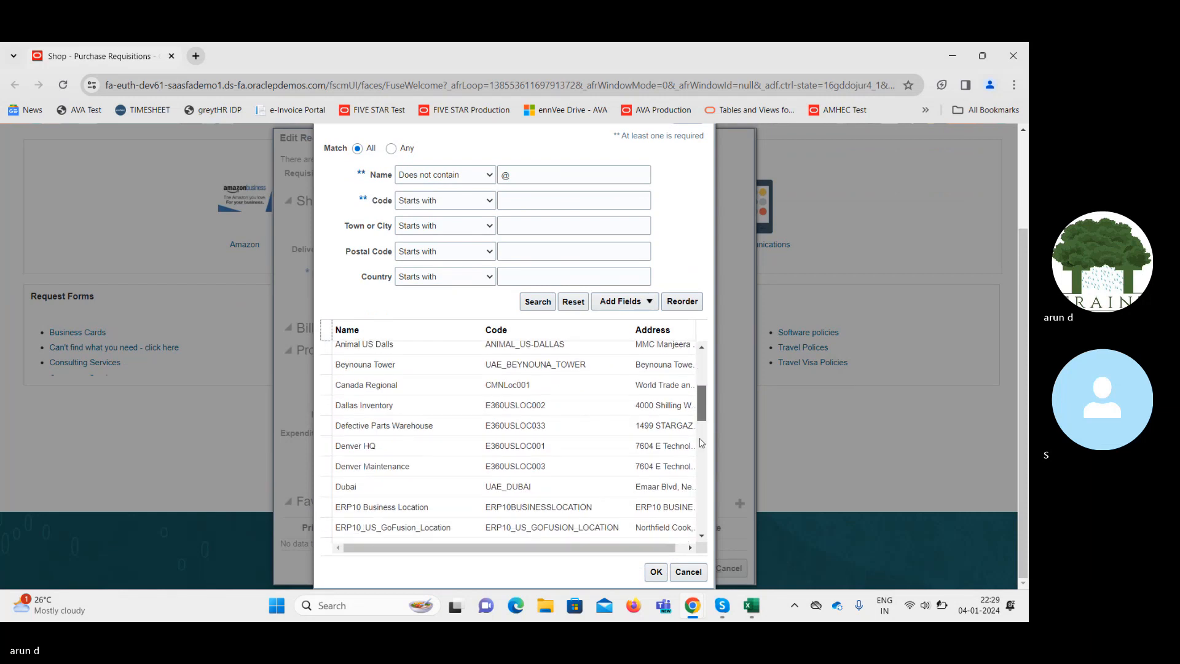
{"action": "left_click", "coordinate": [406, 446]}
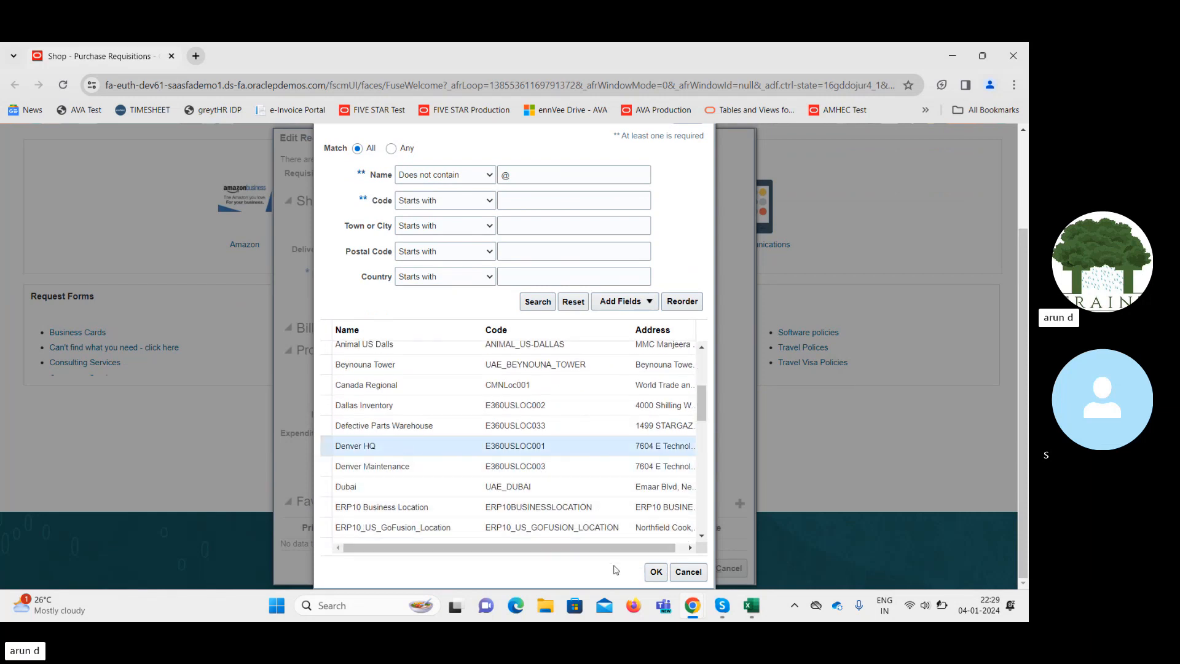
{"action": "left_click", "coordinate": [656, 571]}
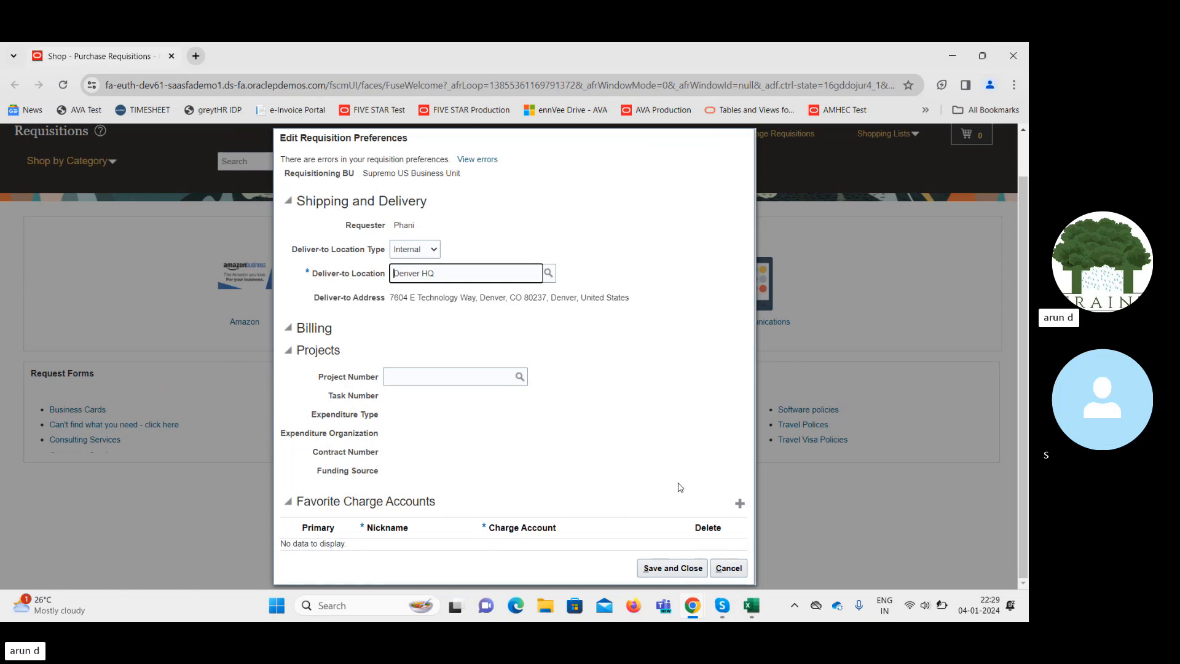
Add a favorite charge account row nicknamed 'Default'.
{"action": "left_click", "coordinate": [740, 502]}
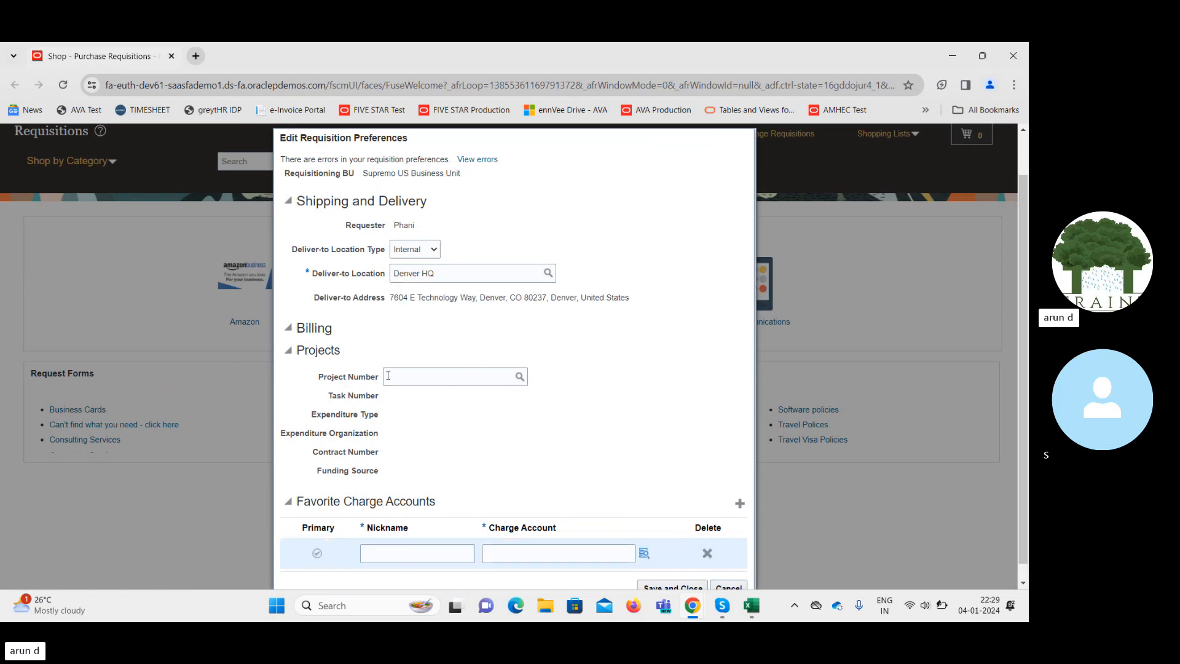
{"action": "left_click", "coordinate": [405, 549]}
{"action": "type", "text": "Defaul"}
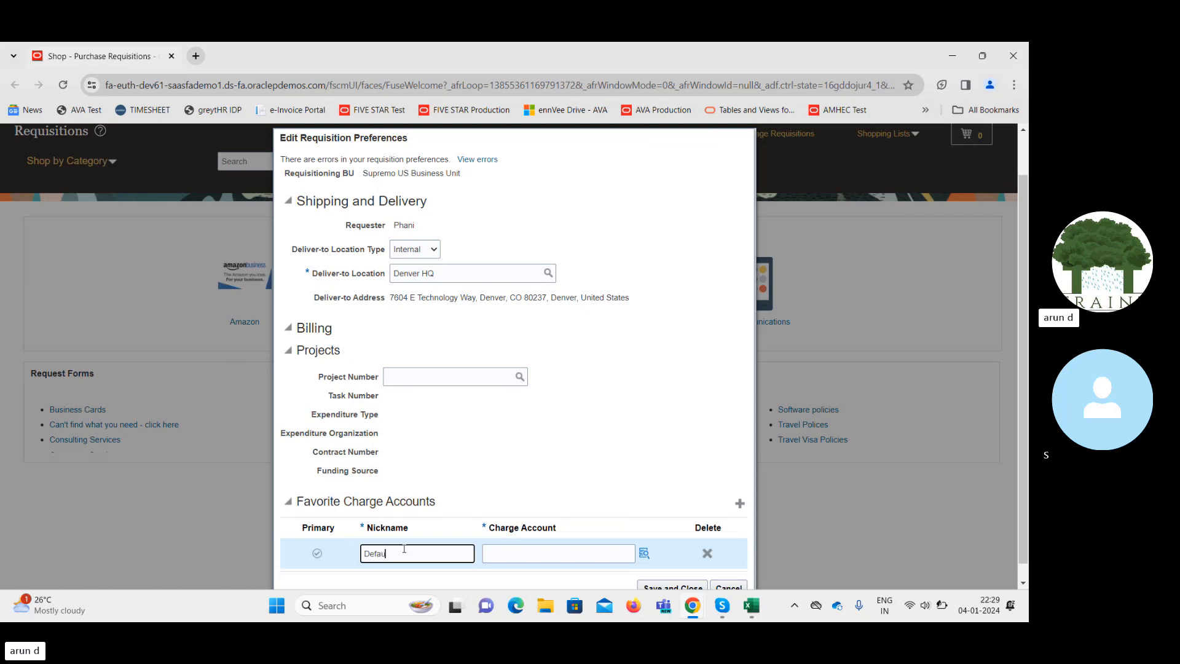
{"action": "type", "text": "t"}
{"action": "key", "text": "Tab"}
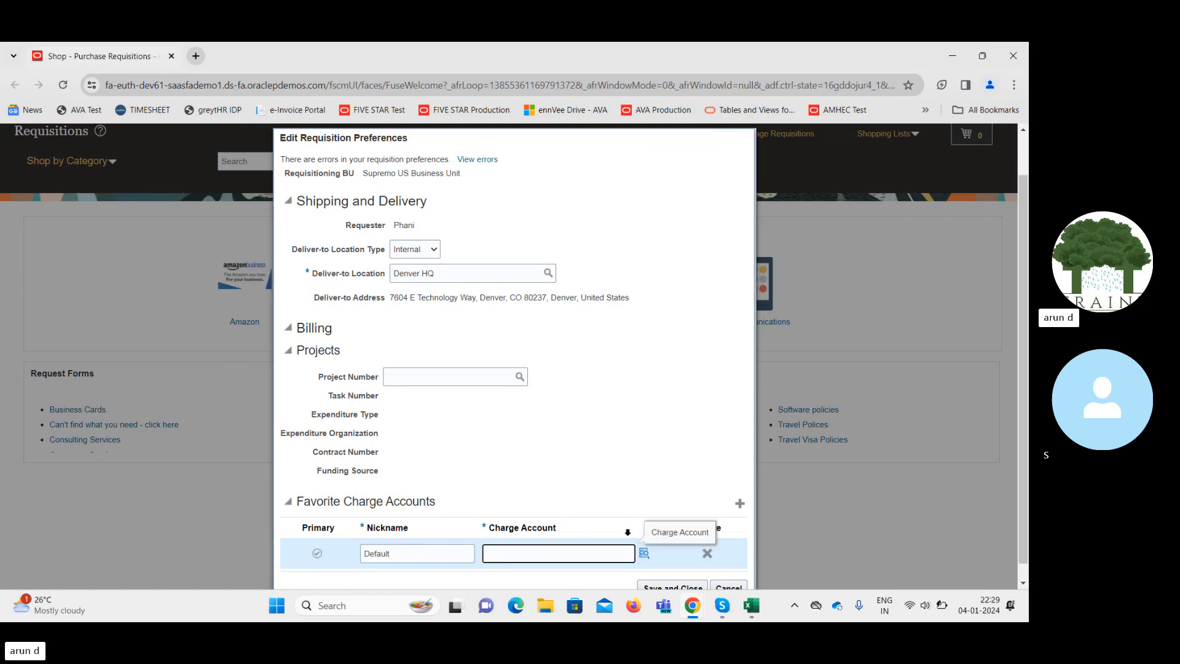
Open the charge account builder and the full Account value search.
{"action": "left_click", "coordinate": [644, 553]}
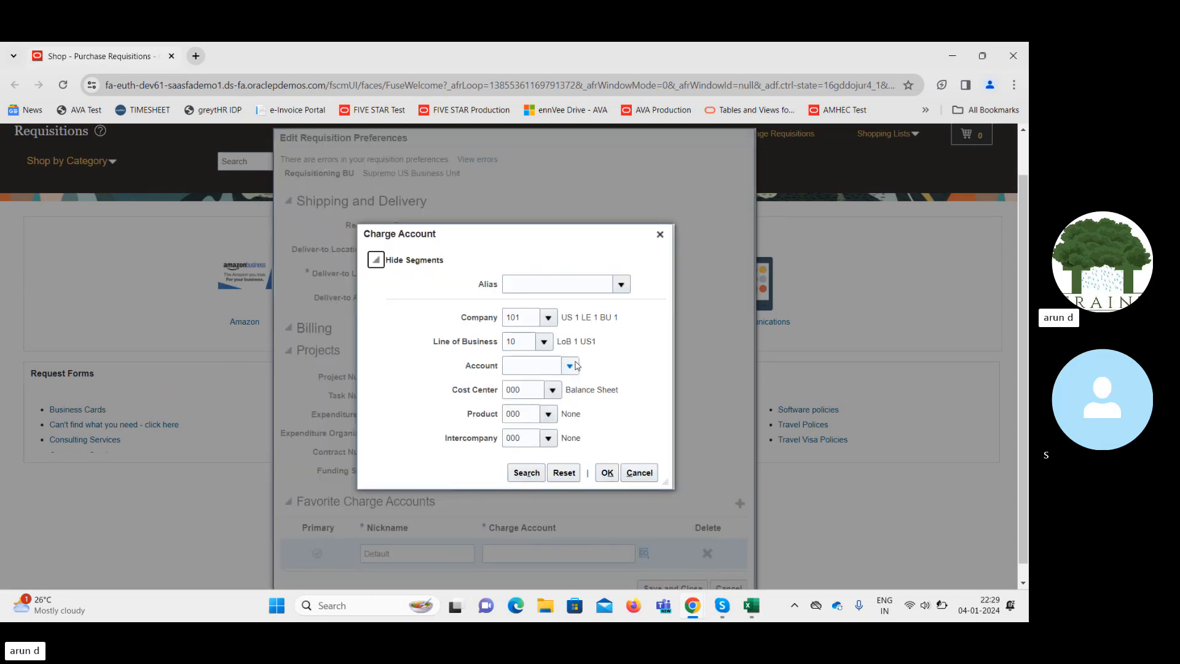
{"action": "left_click", "coordinate": [572, 364]}
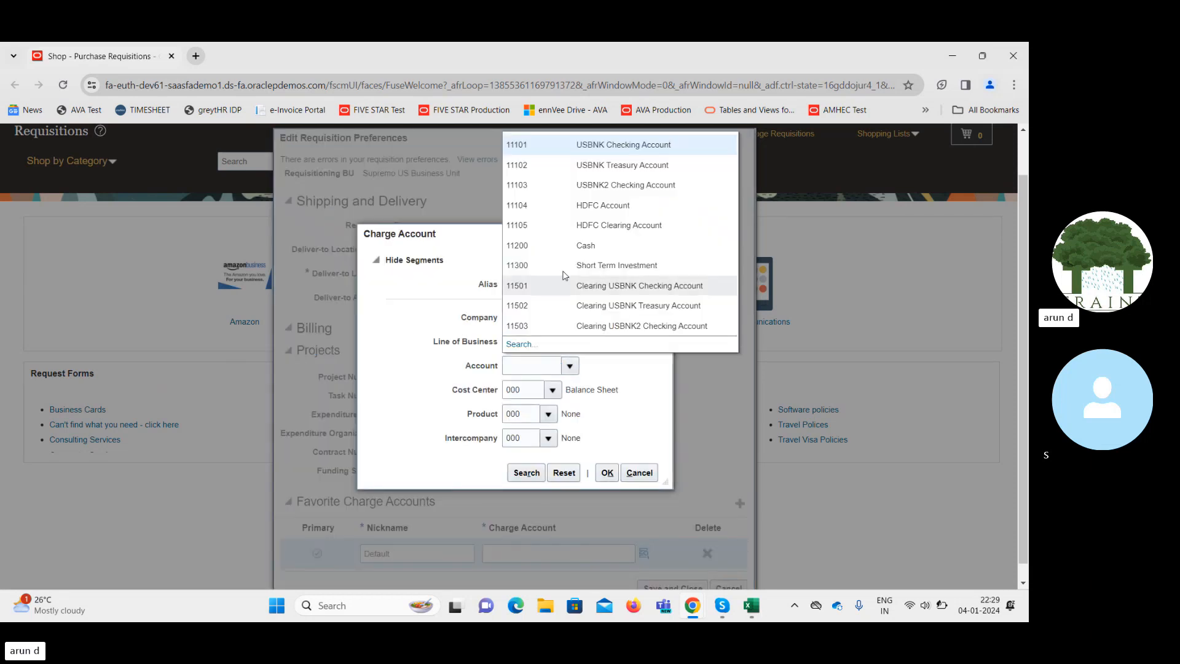
{"action": "left_click", "coordinate": [521, 344]}
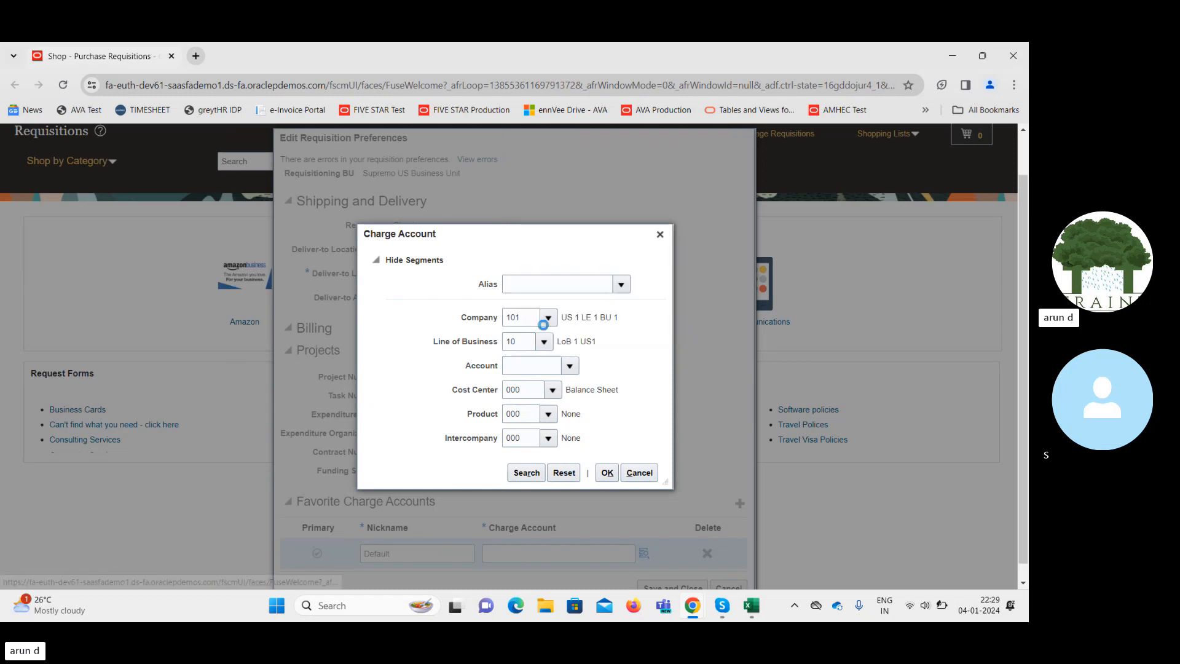
{"action": "left_click", "coordinate": [521, 359]}
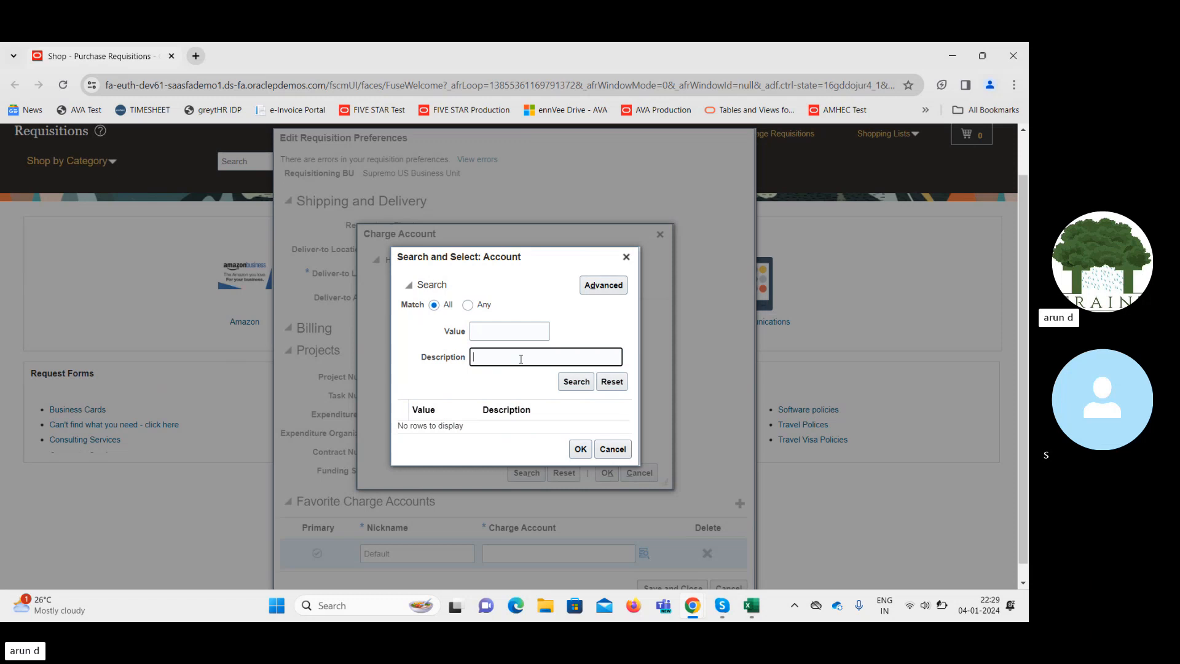
Search accounts by description 'Item', then rerun the search with '%Exp%'.
{"action": "type", "text": "Item"}
{"action": "left_click", "coordinate": [574, 381]}
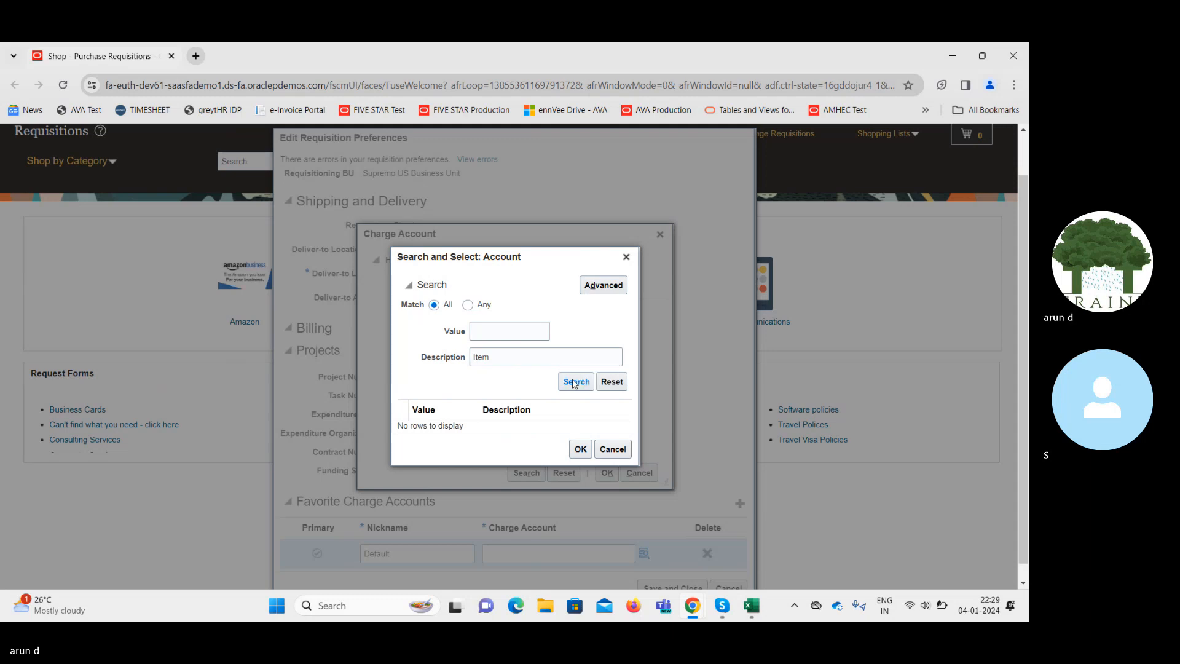
{"action": "double_click", "coordinate": [524, 356]}
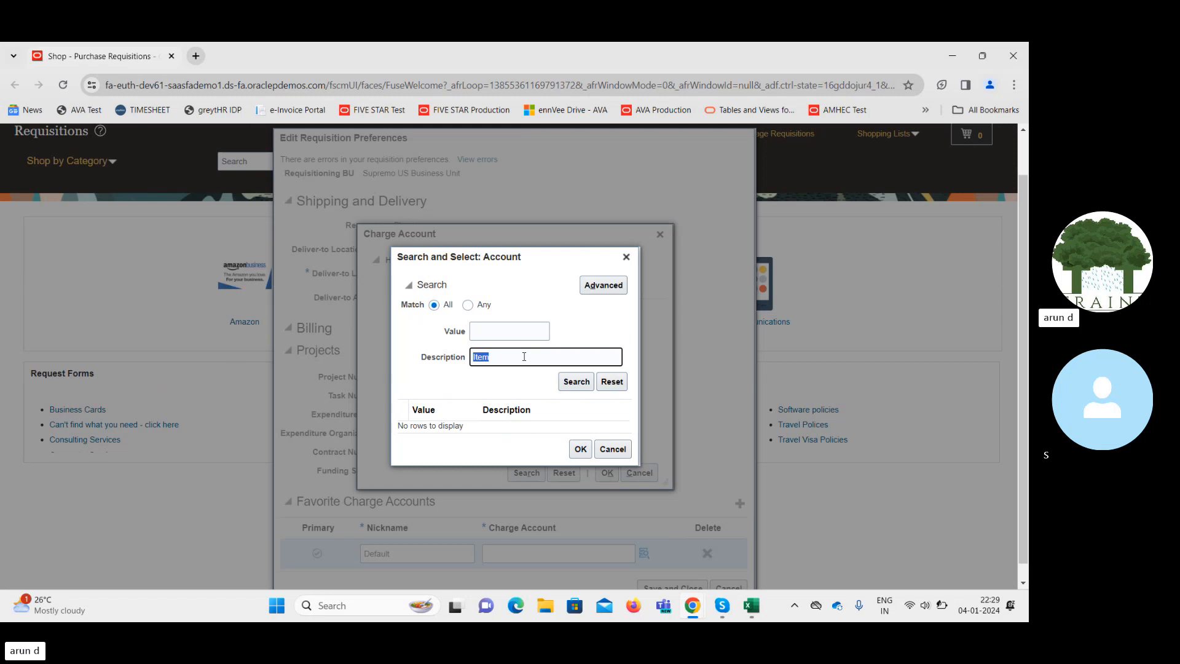
{"action": "type", "text": "%Exp%"}
{"action": "left_click", "coordinate": [577, 384]}
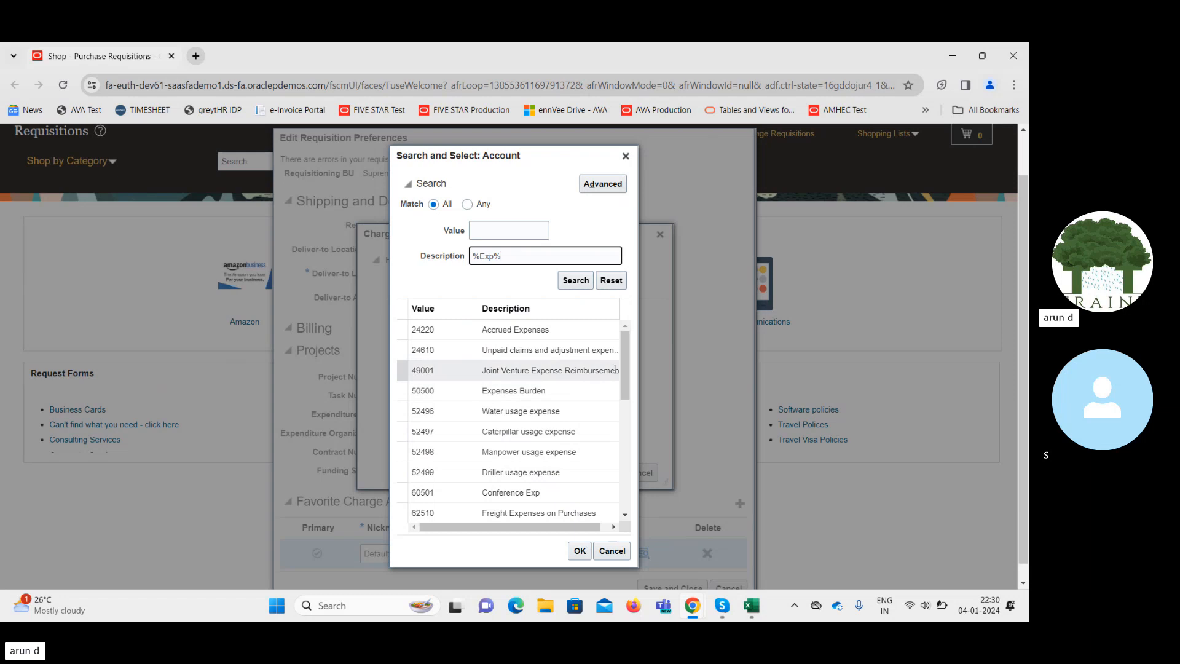
Choose account 60501 Conference Exp and accept charge account 101.10.60501.000.000.000.
{"action": "left_click_drag", "start_coordinate": [623, 366], "coordinate": [630, 394]}
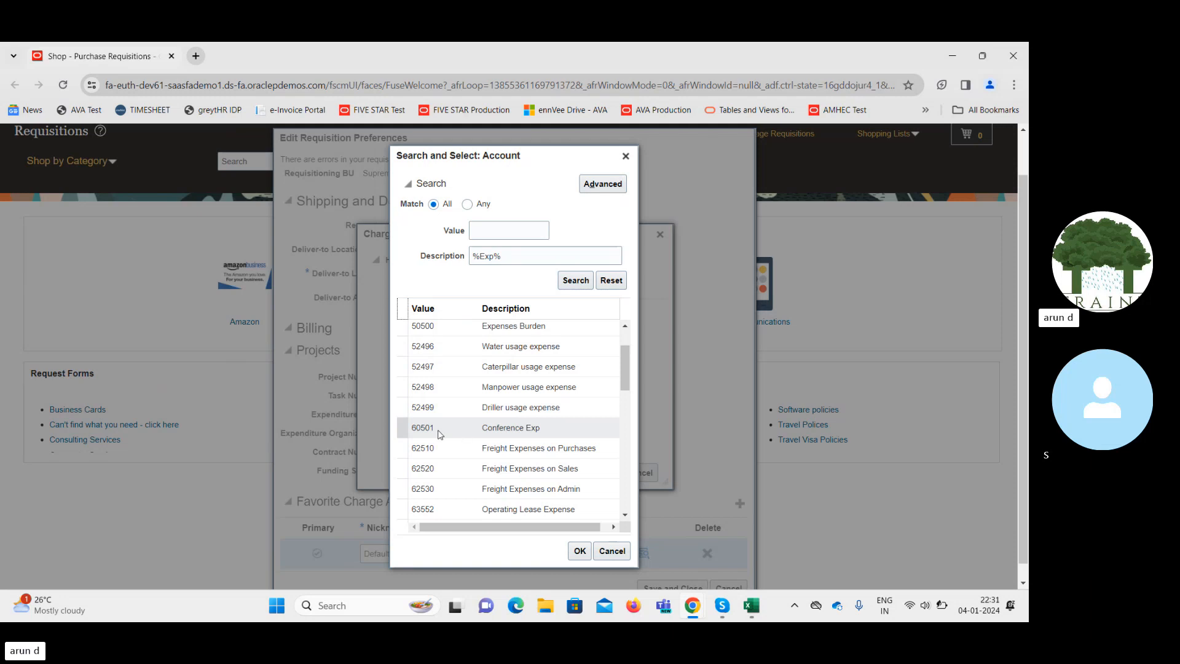
{"action": "left_click", "coordinate": [494, 426]}
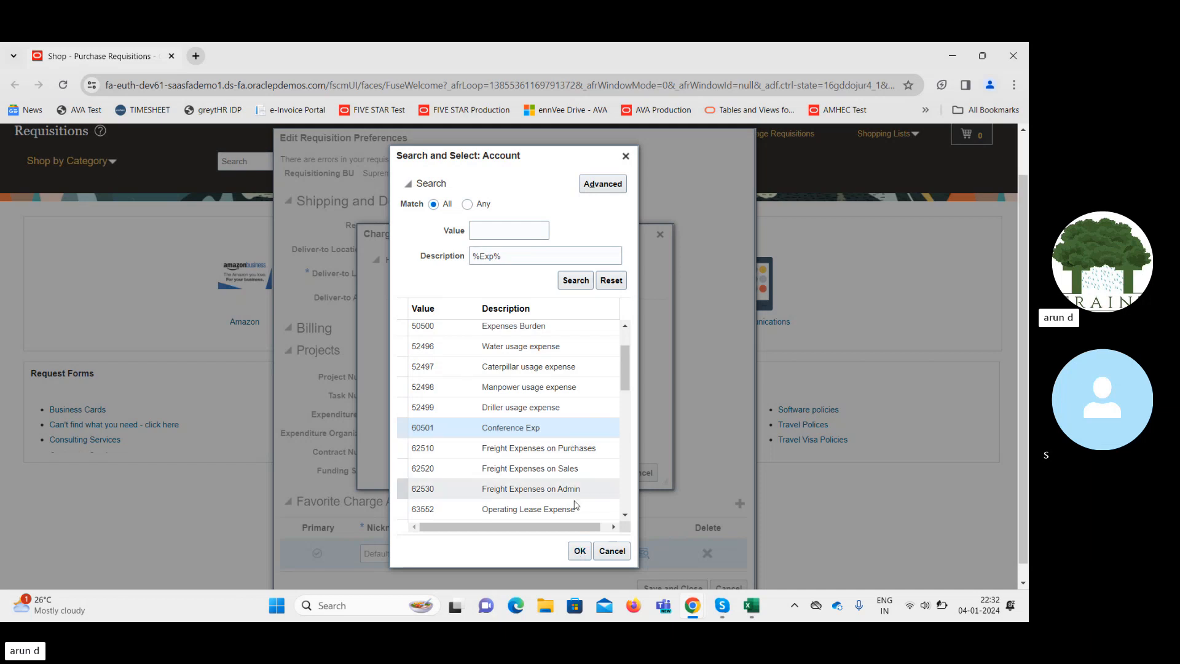
{"action": "left_click", "coordinate": [580, 551]}
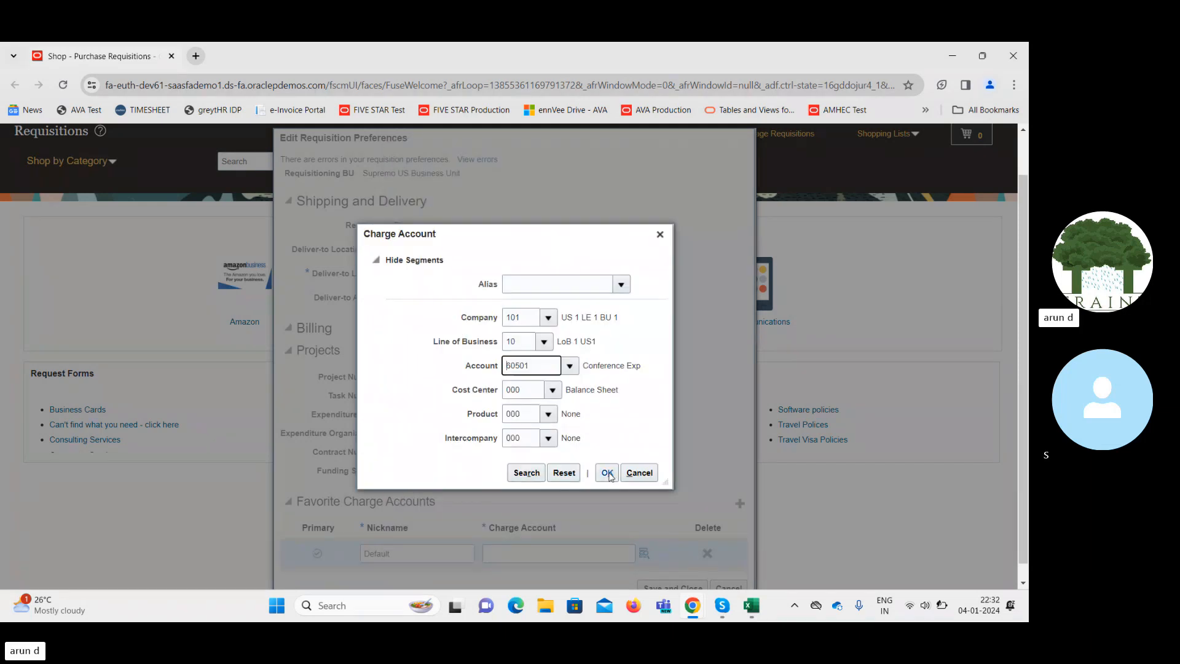
{"action": "left_click", "coordinate": [608, 470]}
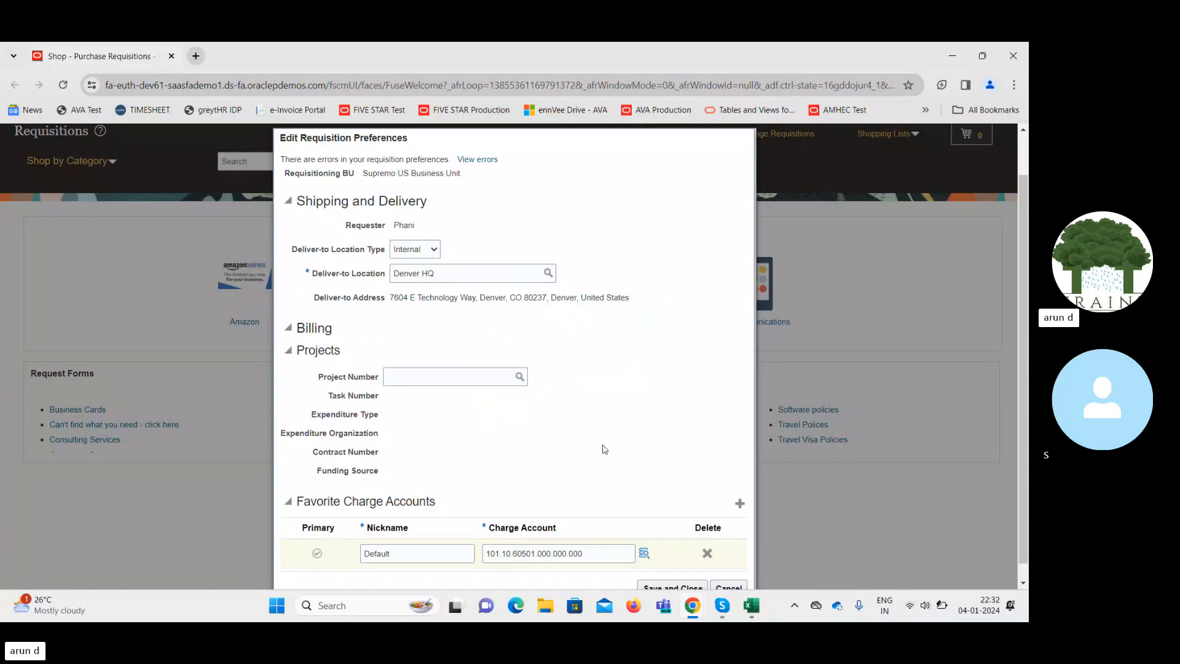
Save and close the Edit Requisition Preferences dialog.
{"action": "scroll", "coordinate": [1027, 401], "scroll_direction": "down", "scroll_amount": 1}
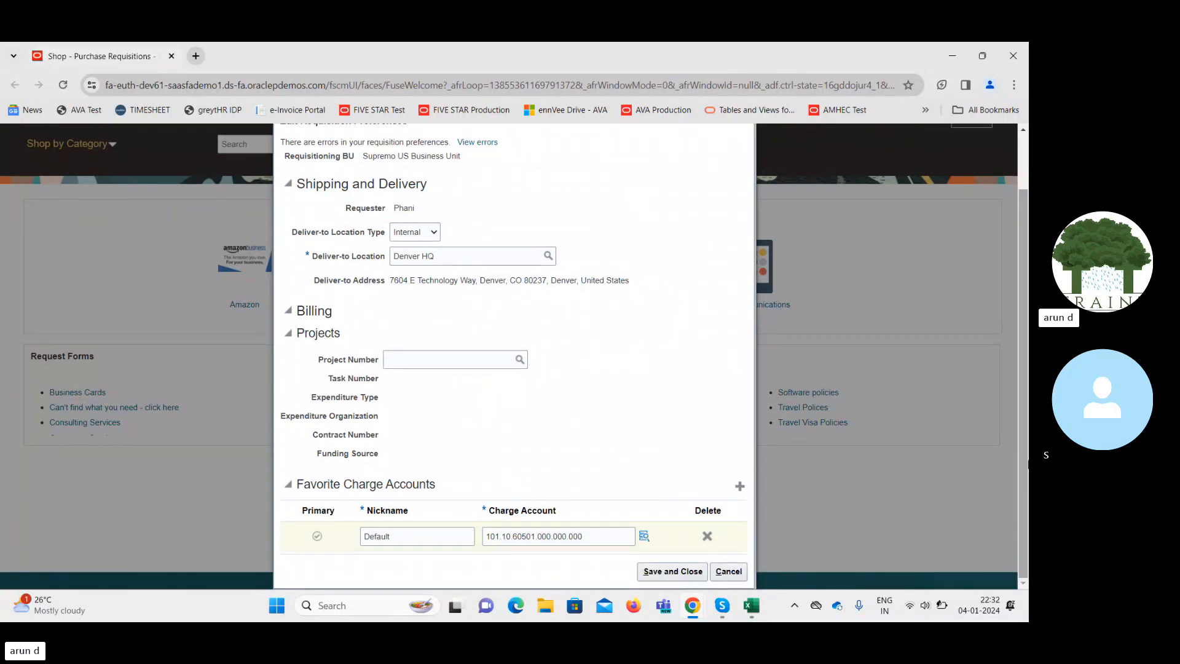
{"action": "scroll", "coordinate": [671, 569], "scroll_direction": "up", "scroll_amount": 1}
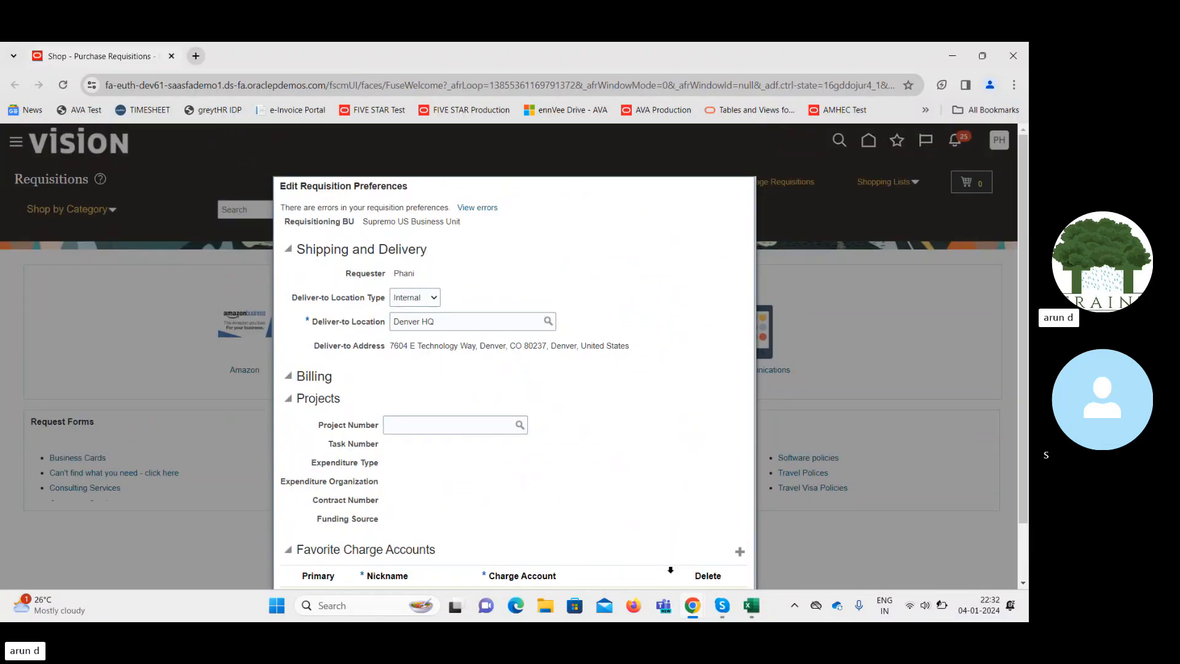
{"action": "scroll", "coordinate": [1022, 342], "scroll_direction": "down", "scroll_amount": 1}
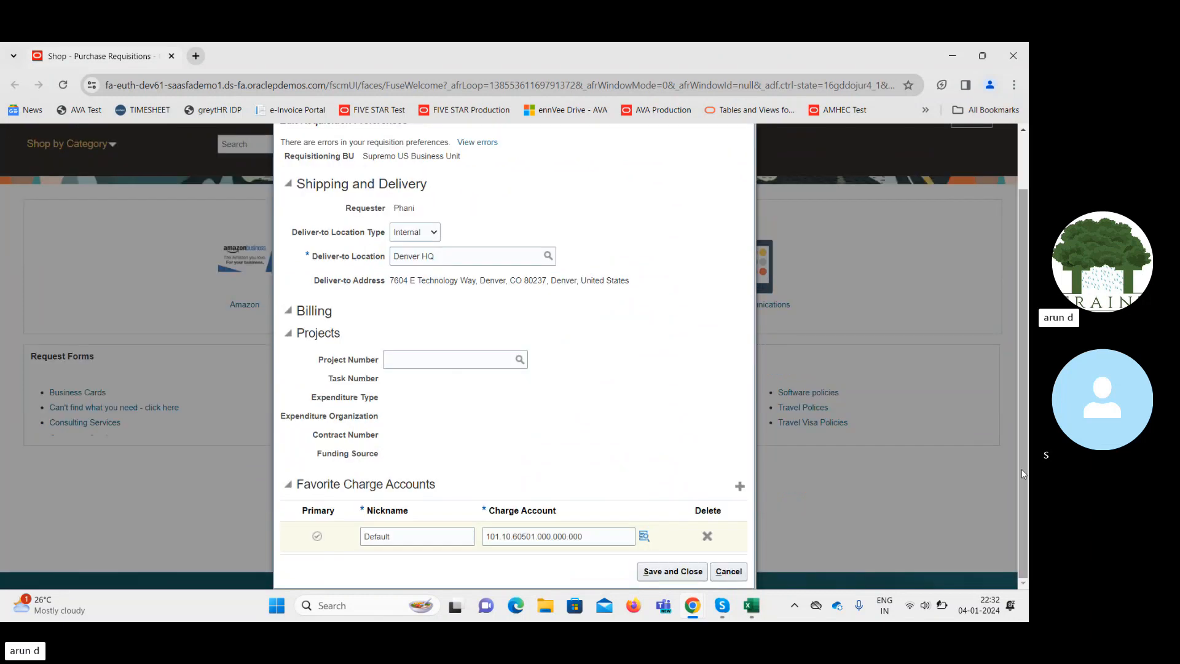
{"action": "left_click", "coordinate": [673, 571]}
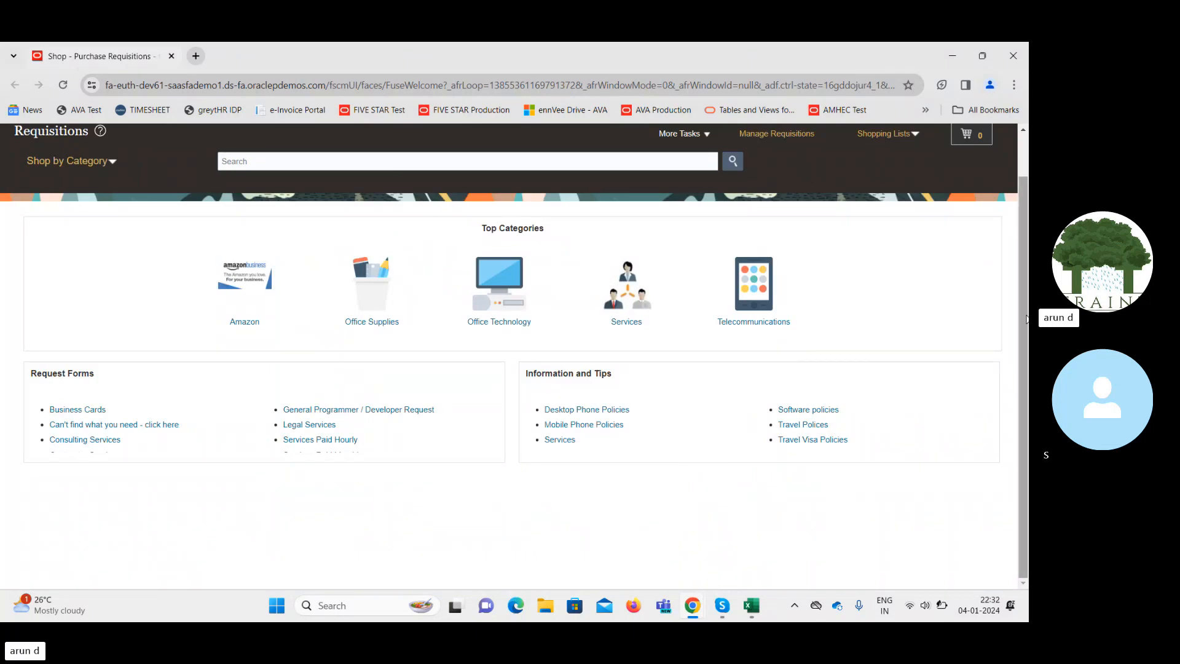
Start a Request Noncatalog Item form from the More Tasks menu.
{"action": "scroll", "coordinate": [1025, 240], "scroll_direction": "up", "scroll_amount": 1}
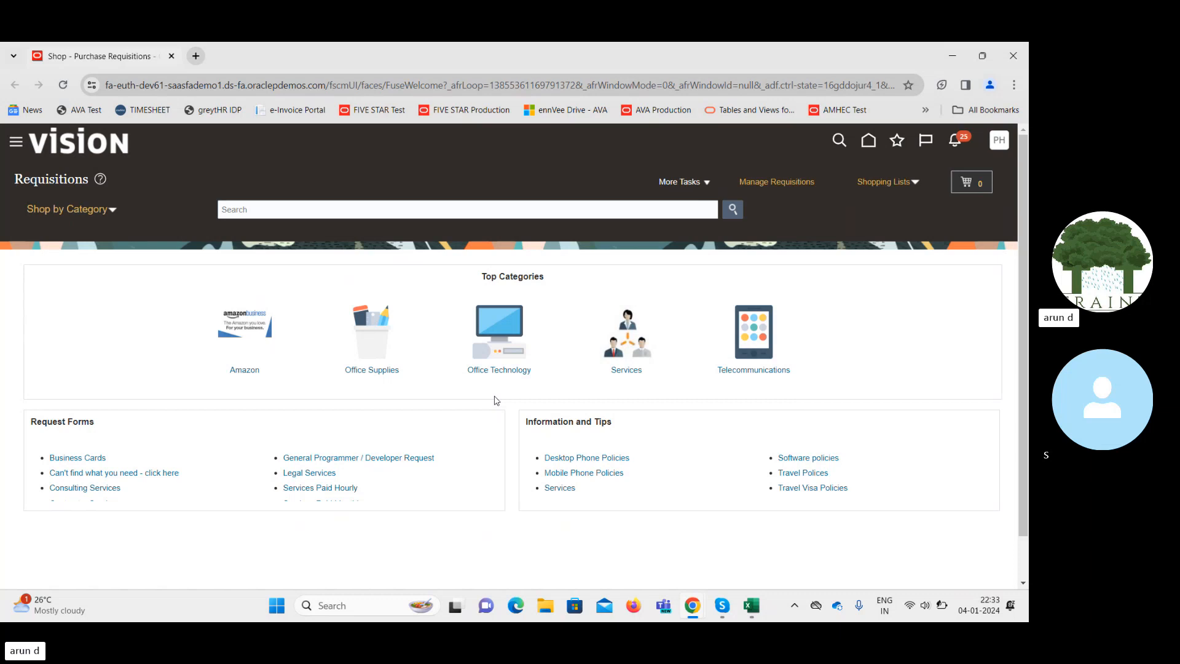
{"action": "left_click", "coordinate": [699, 182]}
{"action": "left_click", "coordinate": [710, 204]}
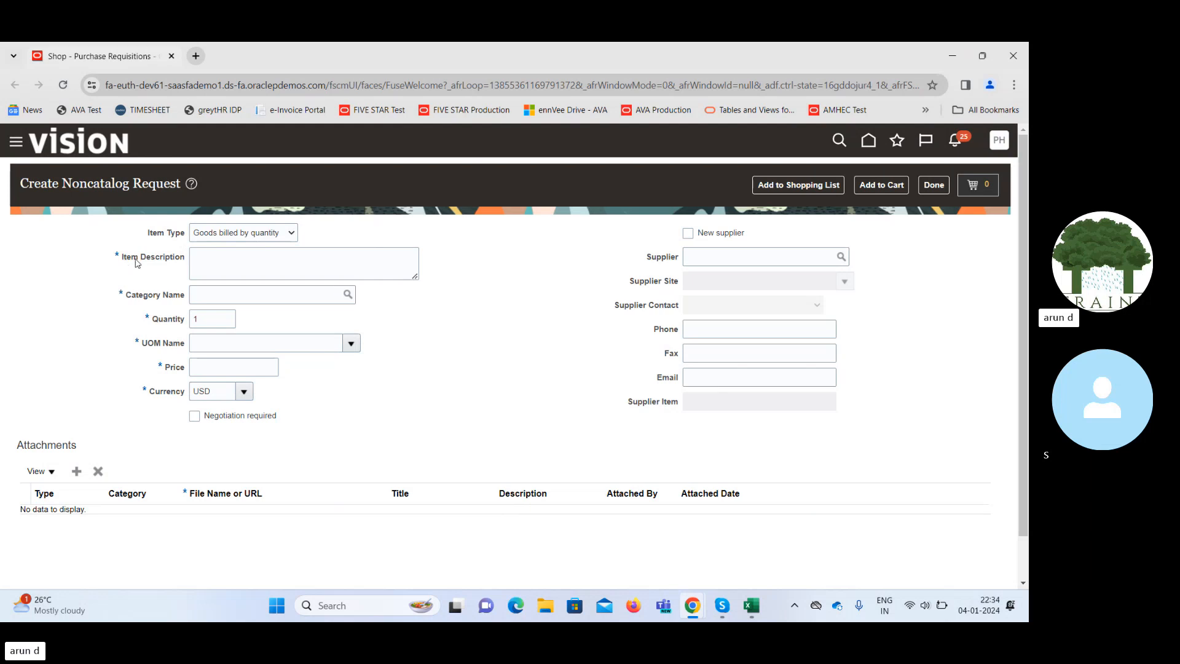
Enter description 'New Item Request', category Miscellaneous, then duplicate the browser tab.
{"action": "left_click", "coordinate": [211, 257]}
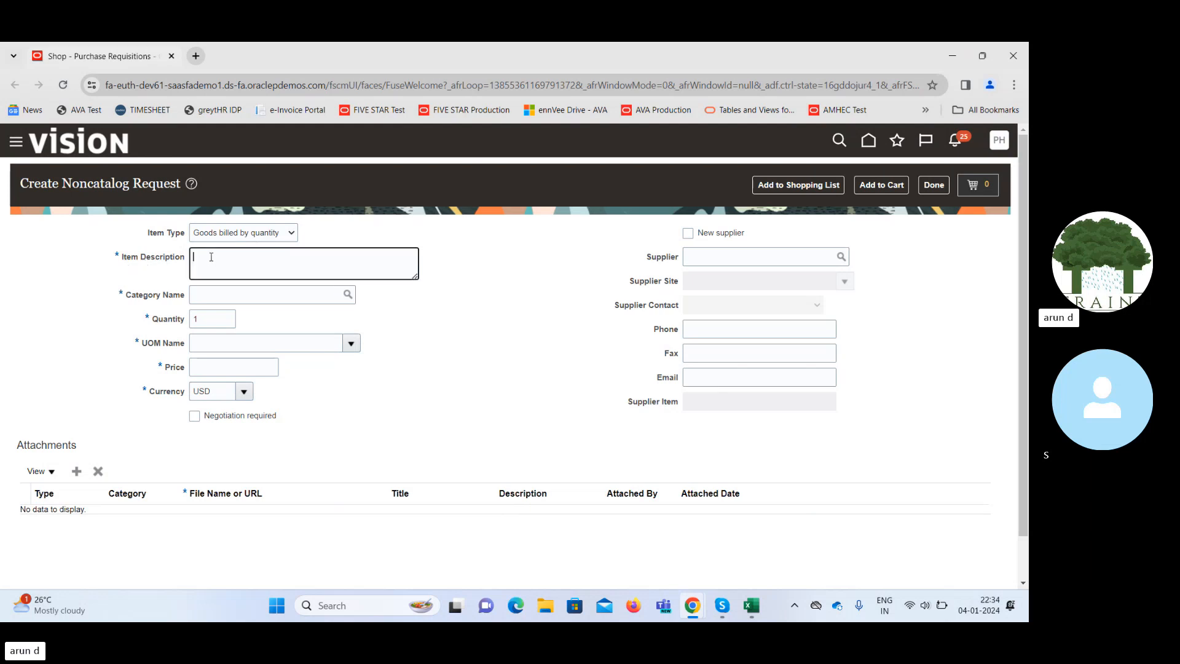
{"action": "type", "text": "New Item Request"}
{"action": "key", "text": "Tab"}
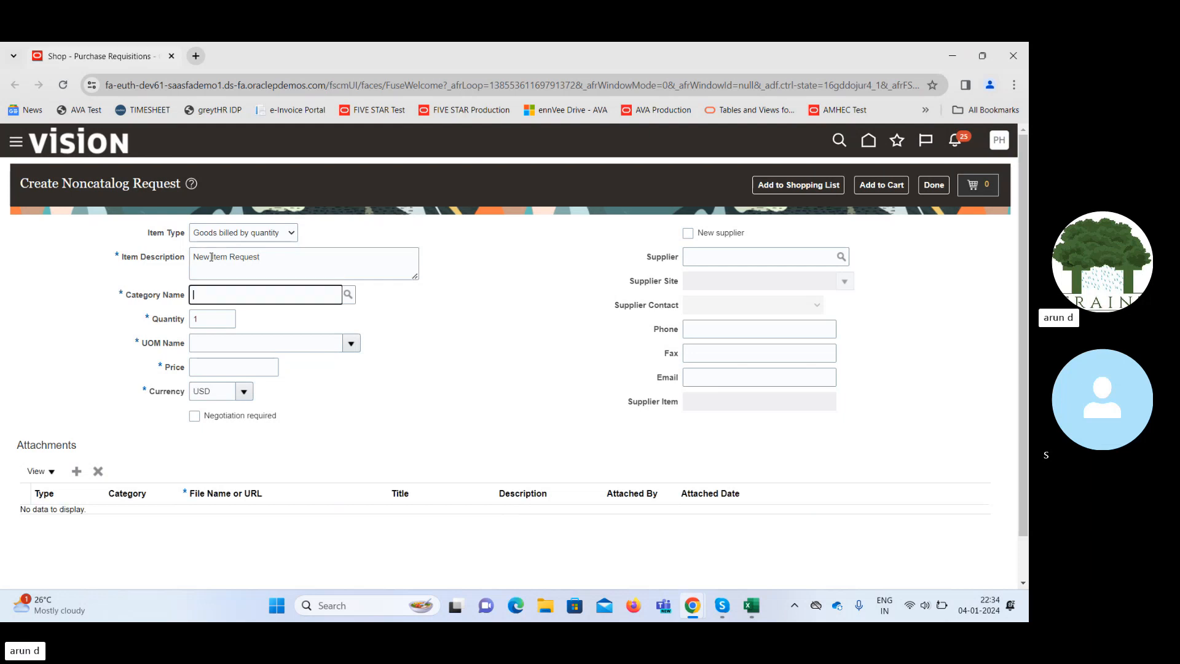
{"action": "type", "text": "Misc"}
{"action": "key", "text": "Tab"}
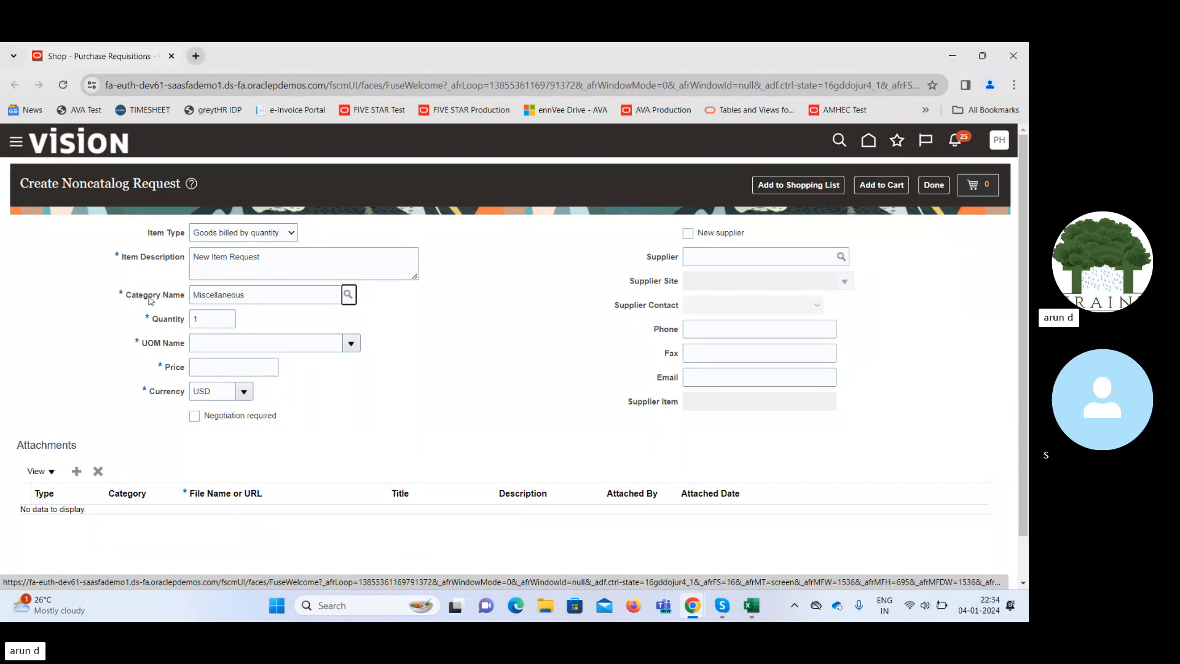
{"action": "double_click", "coordinate": [231, 294]}
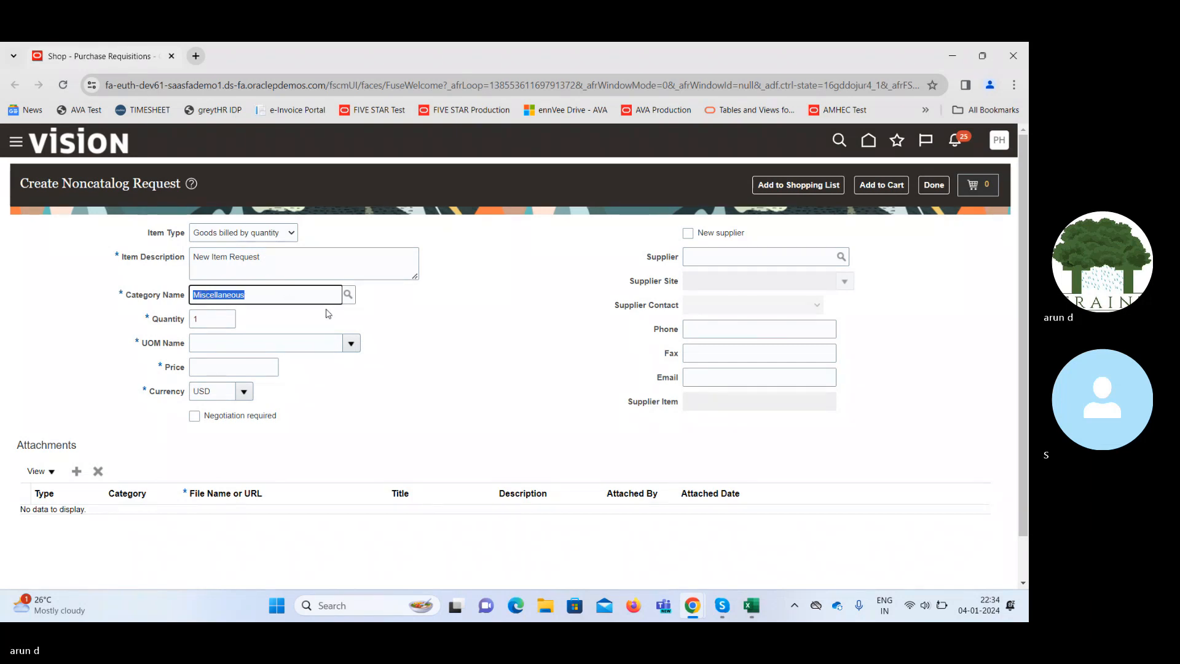
{"action": "right_click", "coordinate": [131, 60]}
{"action": "left_click", "coordinate": [183, 177]}
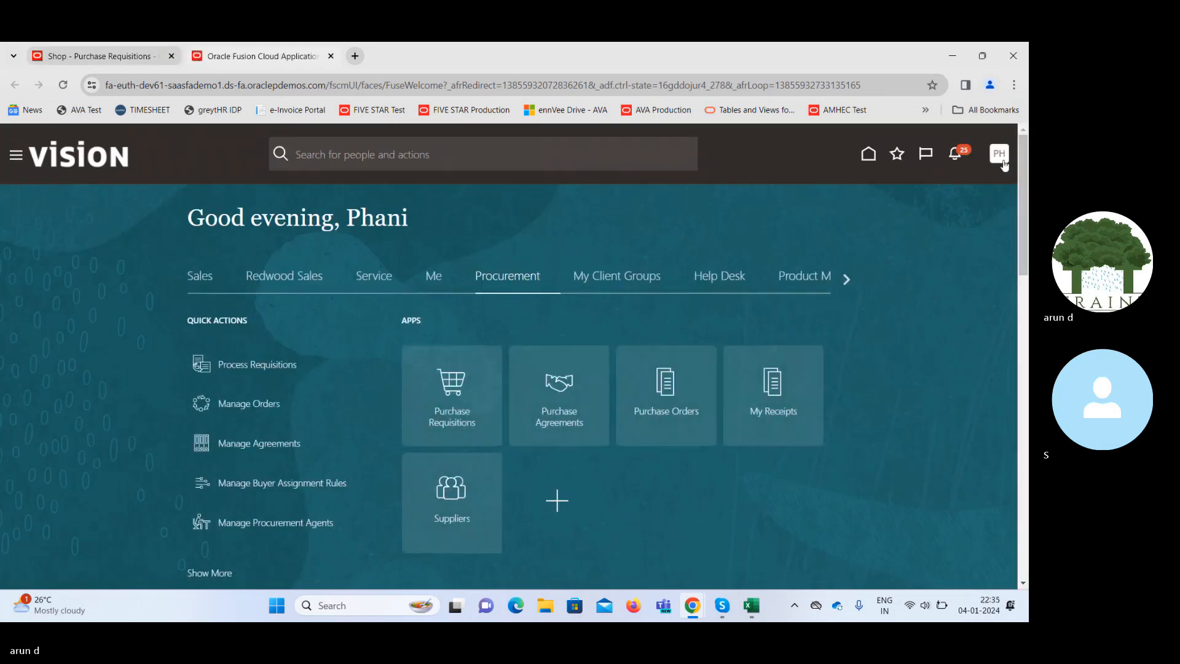
Go to Setup and Maintenance via the user menu and show Approval Management tasks.
{"action": "left_click", "coordinate": [1000, 157]}
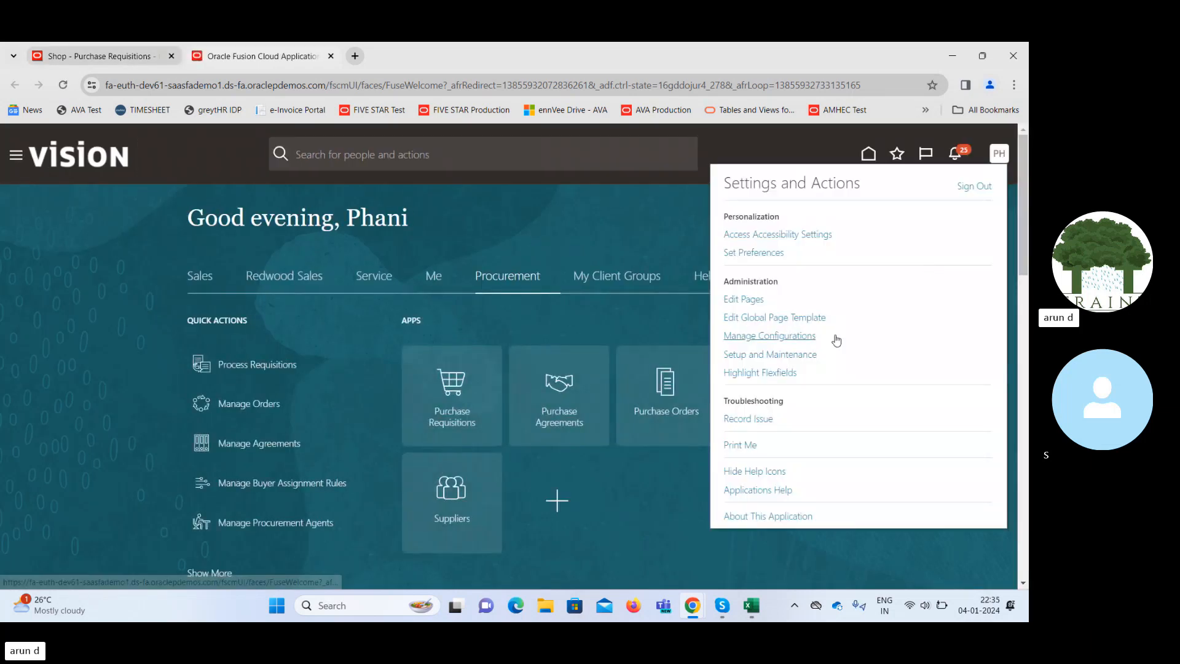
{"action": "left_click", "coordinate": [792, 356]}
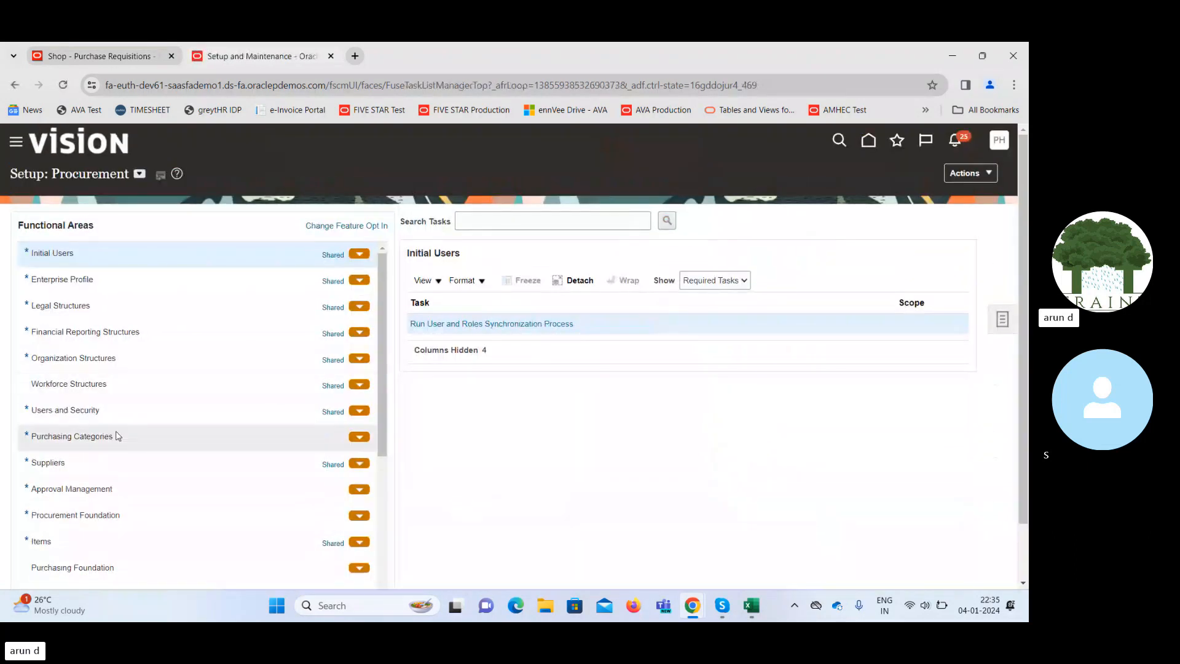
{"action": "left_click", "coordinate": [168, 492]}
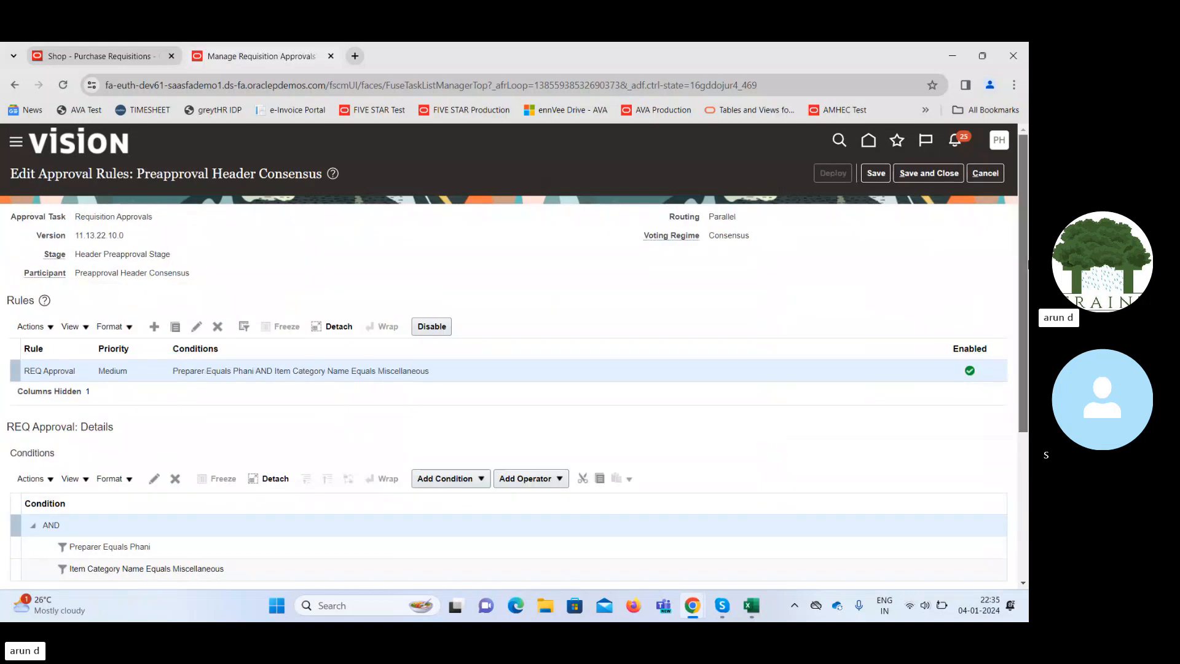
Review the AND operator and the Item Category Name Equals Miscellaneous condition, keeping both.
{"action": "left_click_drag", "start_coordinate": [1024, 271], "coordinate": [1026, 314]}
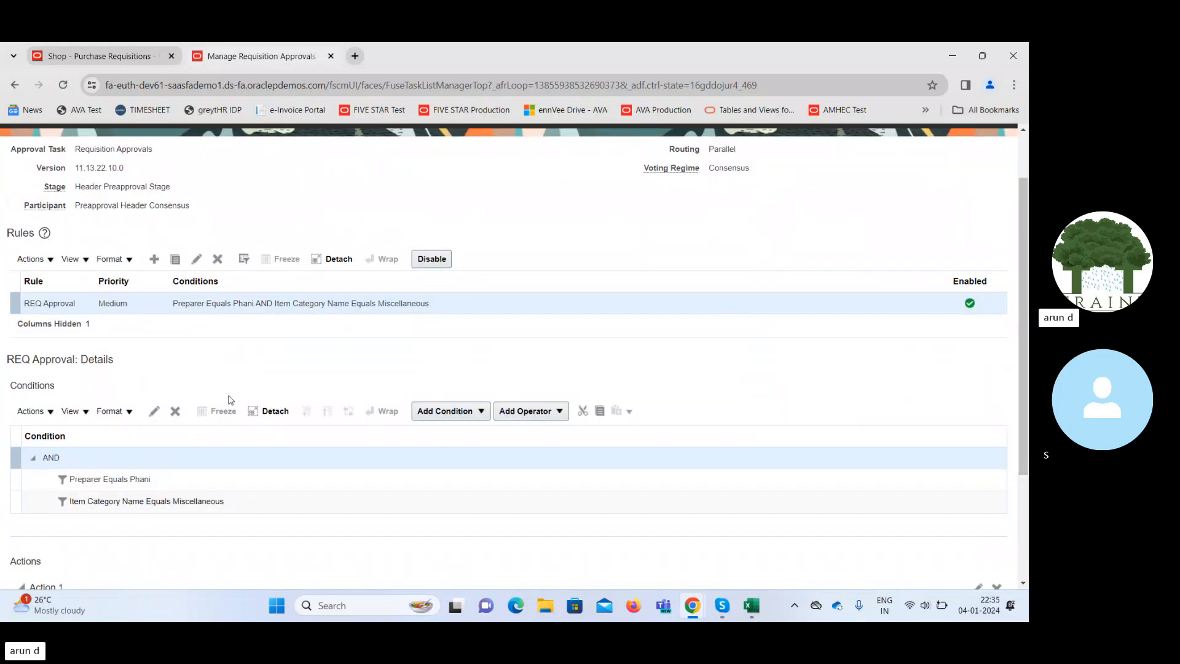
{"action": "left_click", "coordinate": [154, 411]}
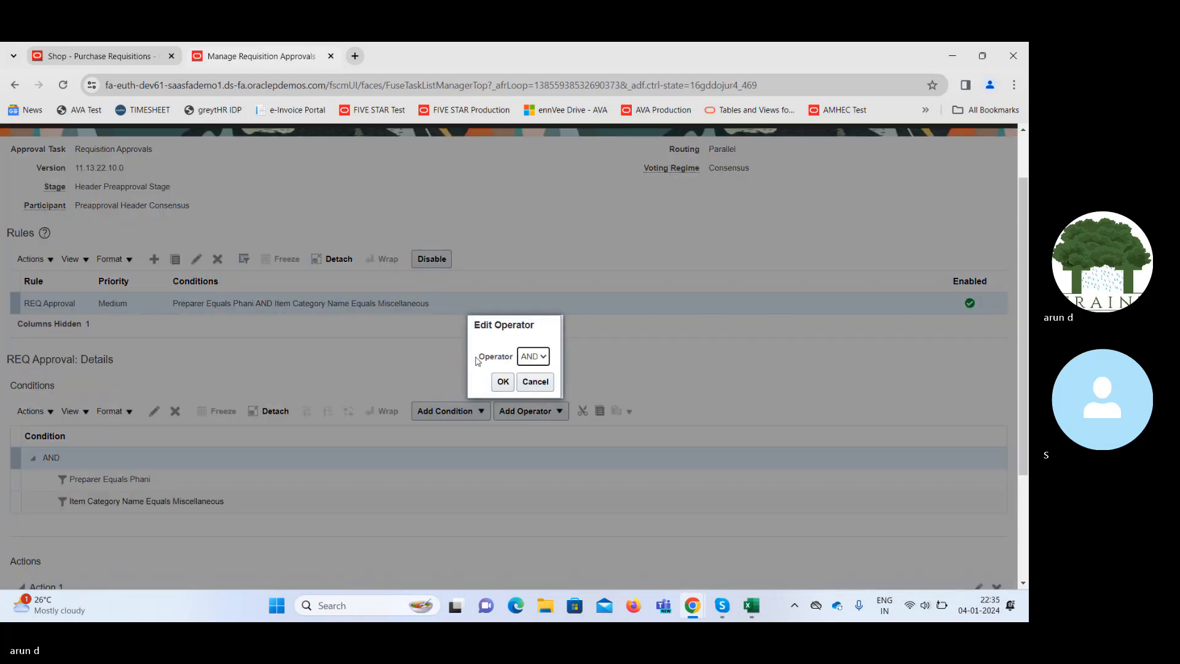
{"action": "left_click", "coordinate": [503, 382]}
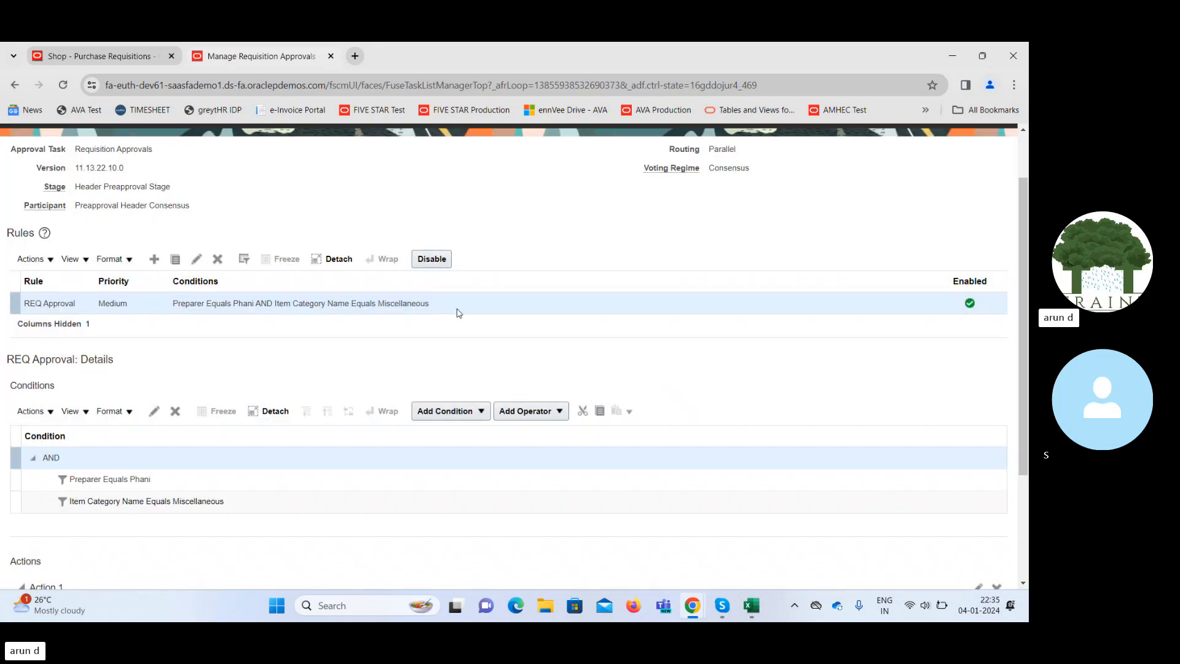
{"action": "left_click", "coordinate": [243, 501]}
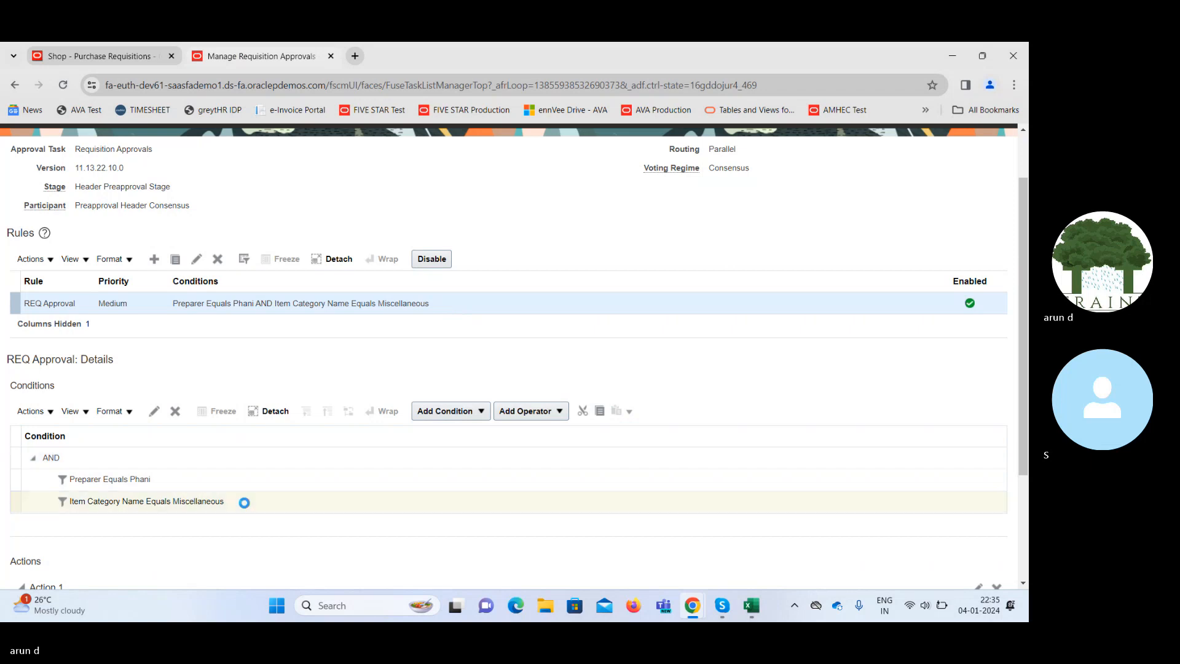
{"action": "left_click", "coordinate": [155, 416]}
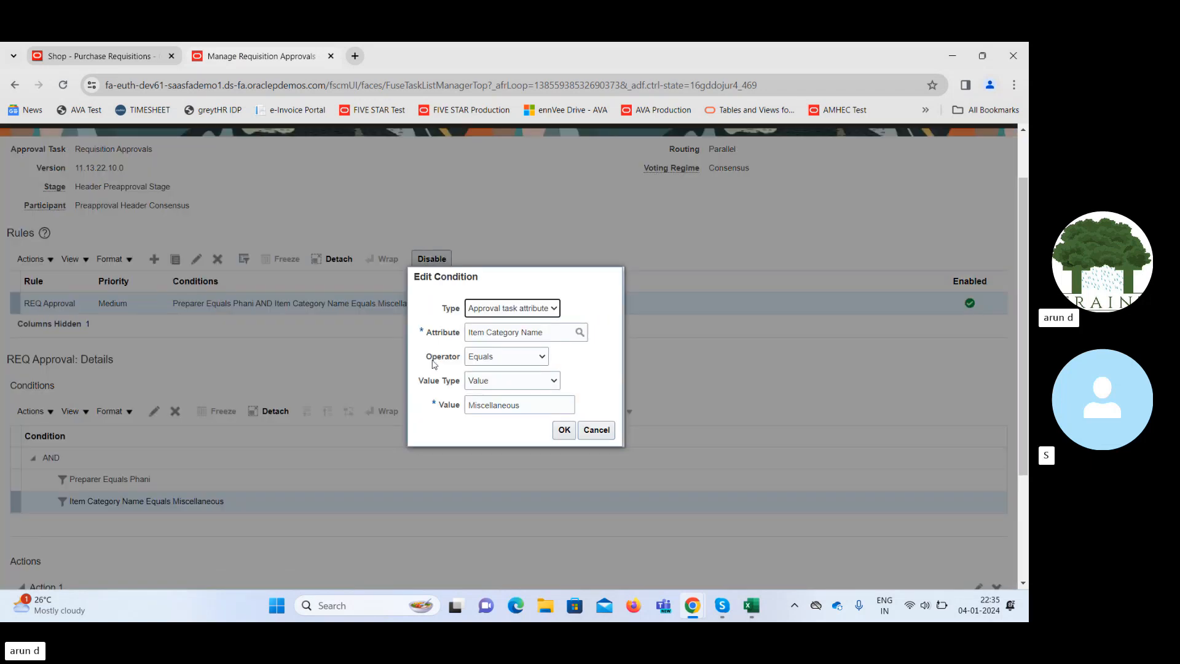
{"action": "double_click", "coordinate": [535, 407]}
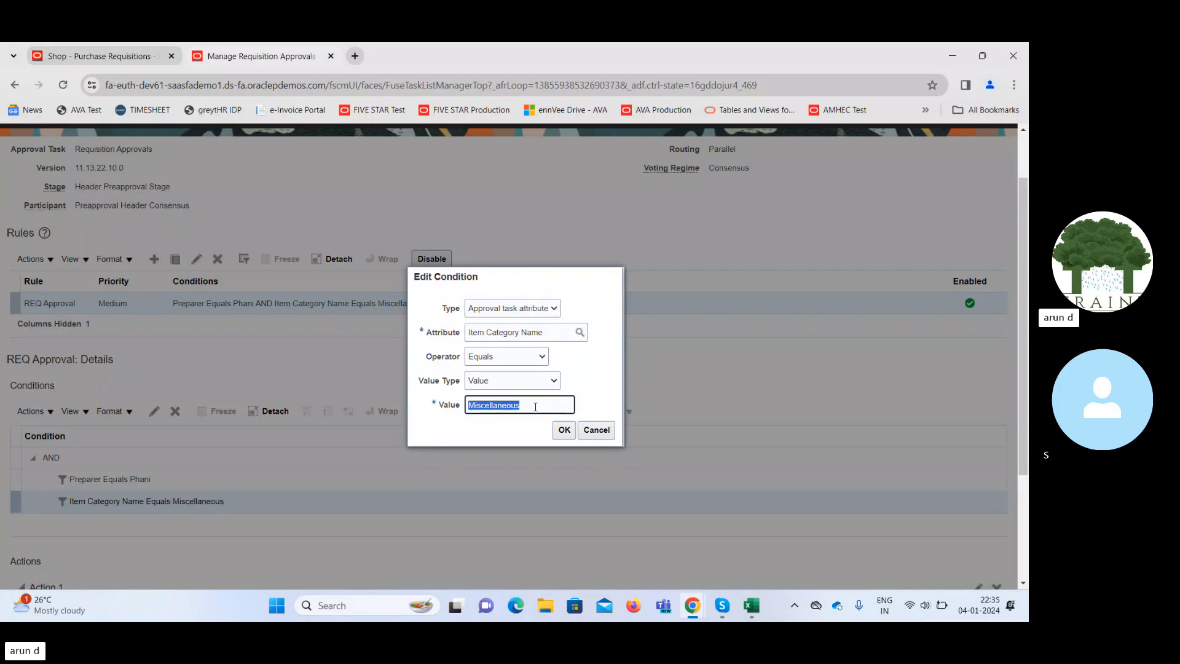
{"action": "left_click", "coordinate": [564, 430]}
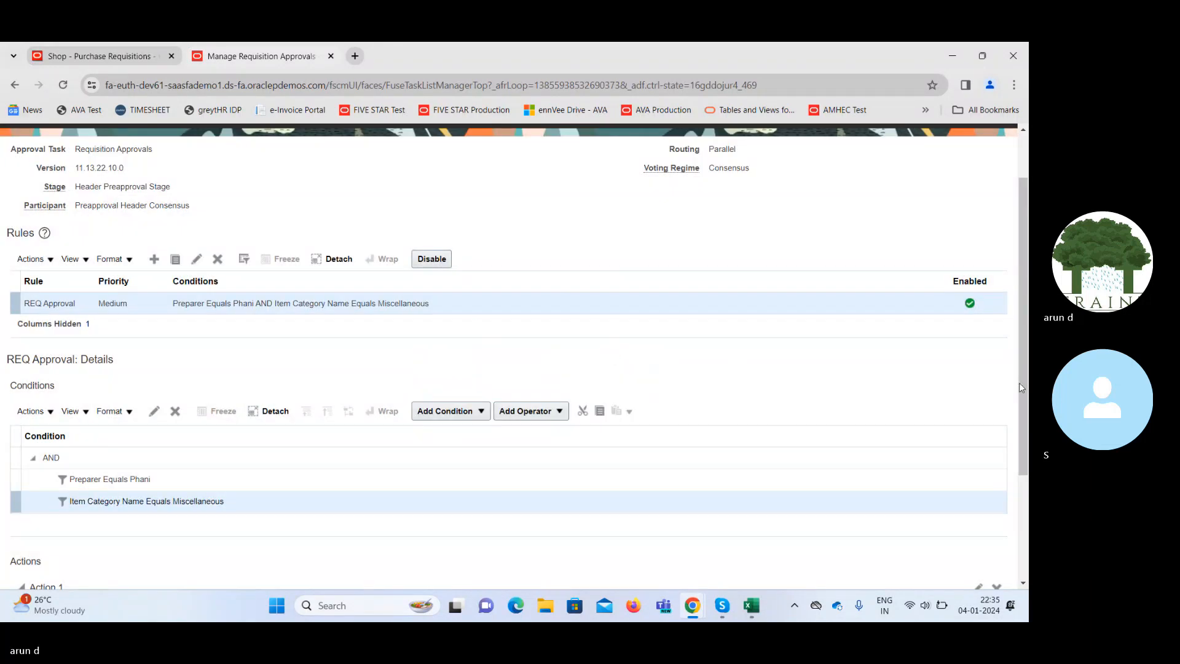
Save the REQ Approval rules and deploy them, confirming the warning.
{"action": "left_click_drag", "start_coordinate": [1023, 383], "coordinate": [1023, 332]}
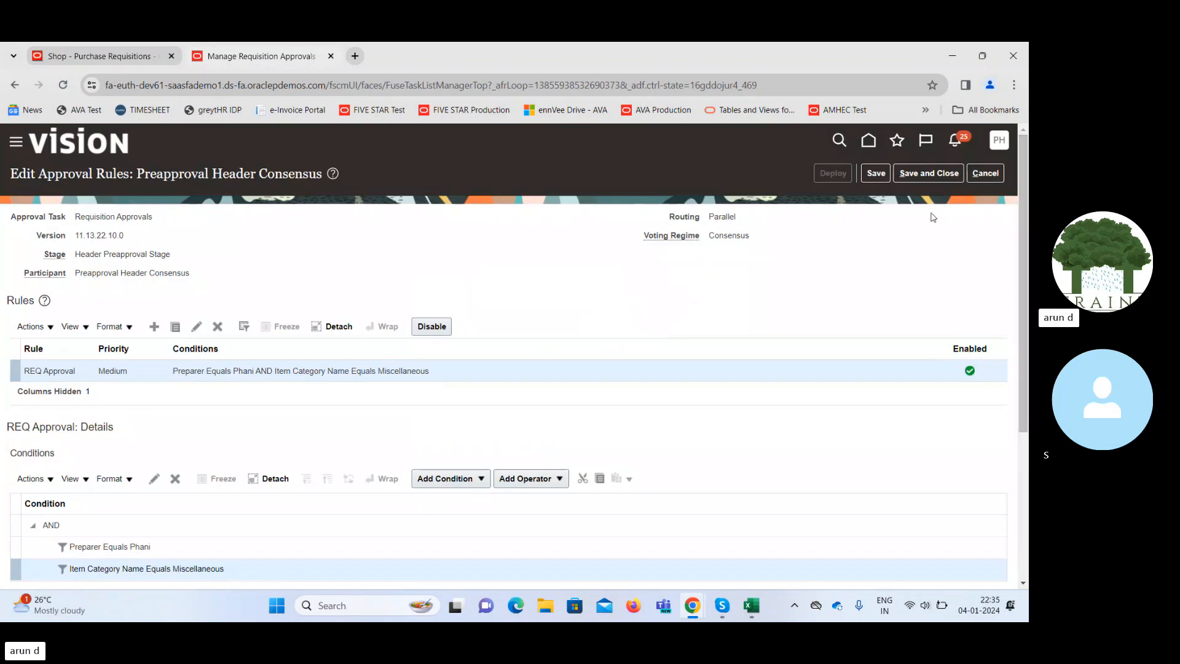
{"action": "left_click", "coordinate": [876, 173]}
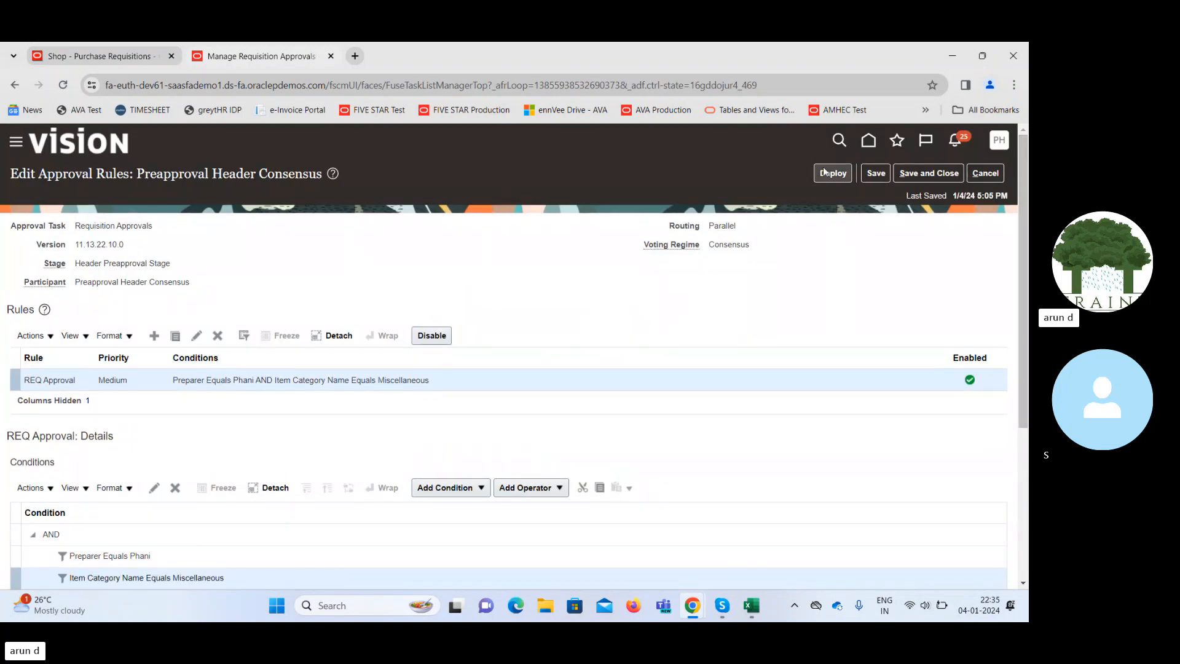
{"action": "left_click", "coordinate": [824, 172]}
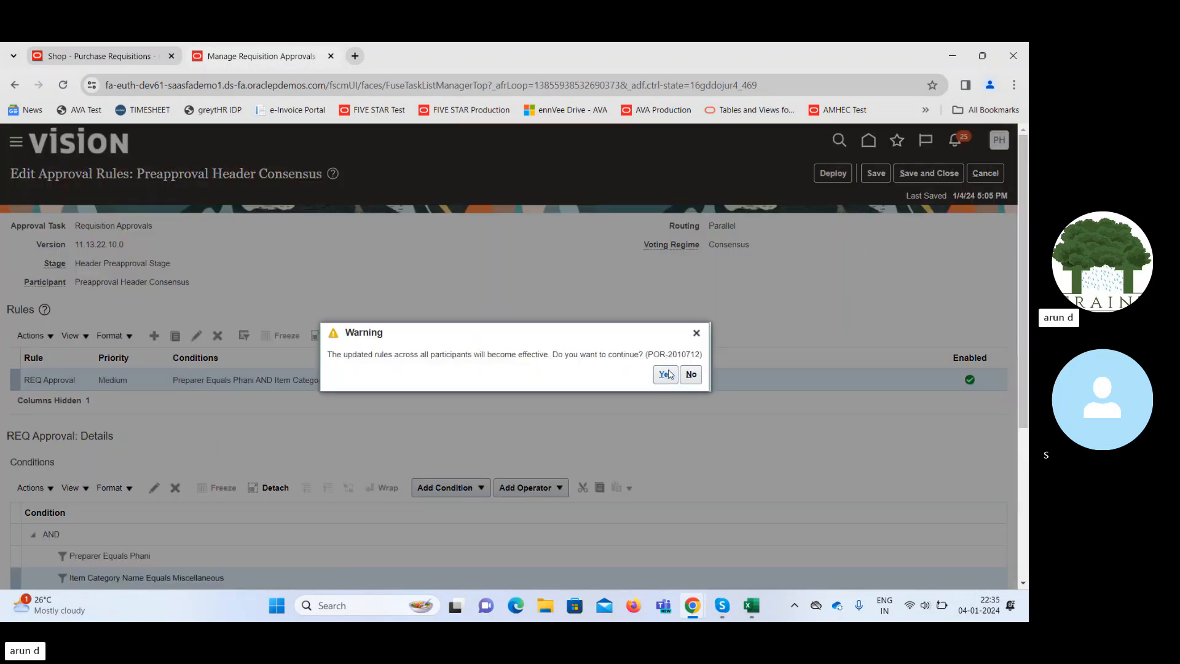
{"action": "left_click", "coordinate": [665, 374]}
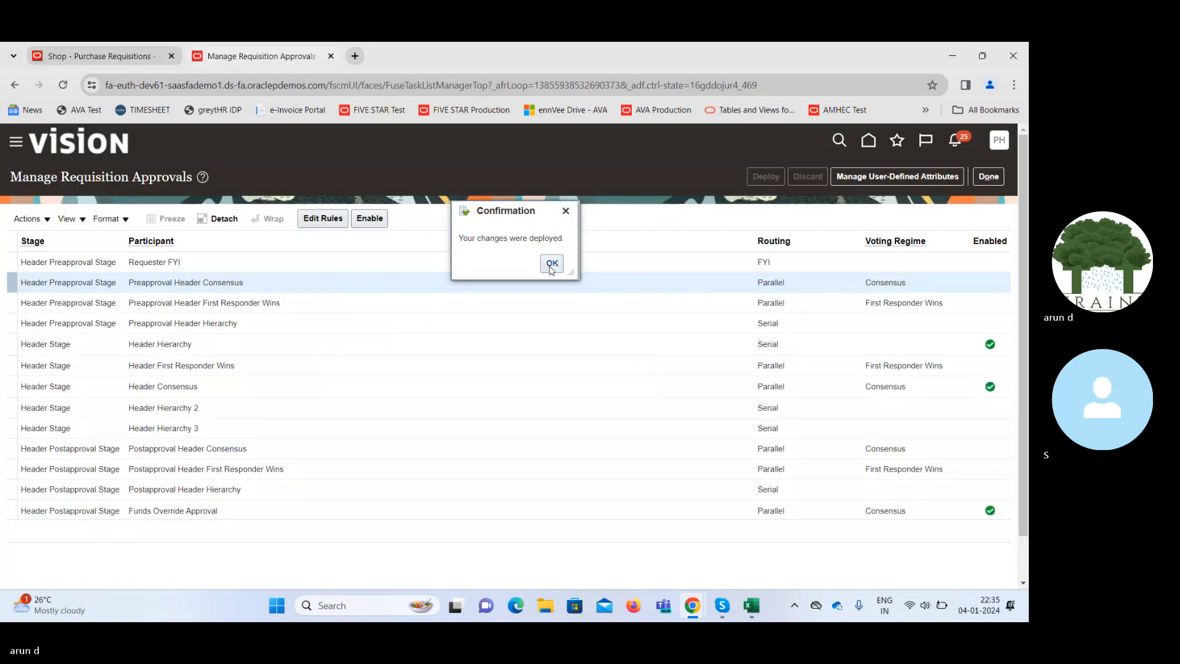
Enable Preapproval Header Consensus; disable Header Hierarchy, Header Consensus and Funds Override Approval.
{"action": "left_click", "coordinate": [552, 268]}
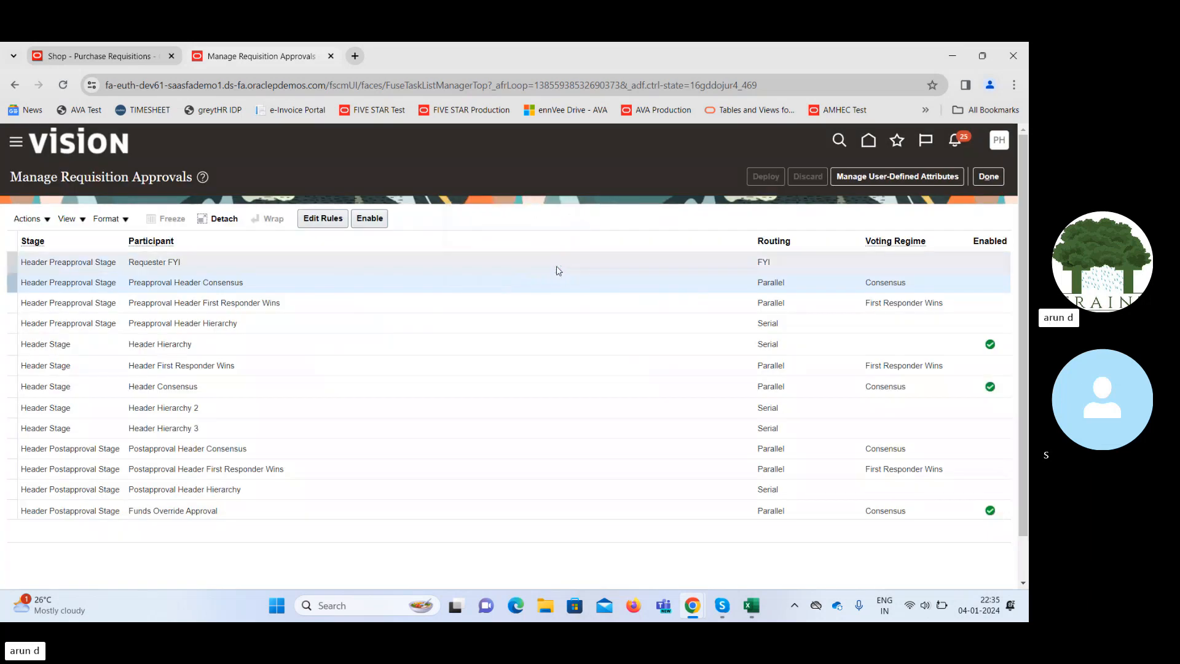
{"action": "left_click", "coordinate": [370, 219]}
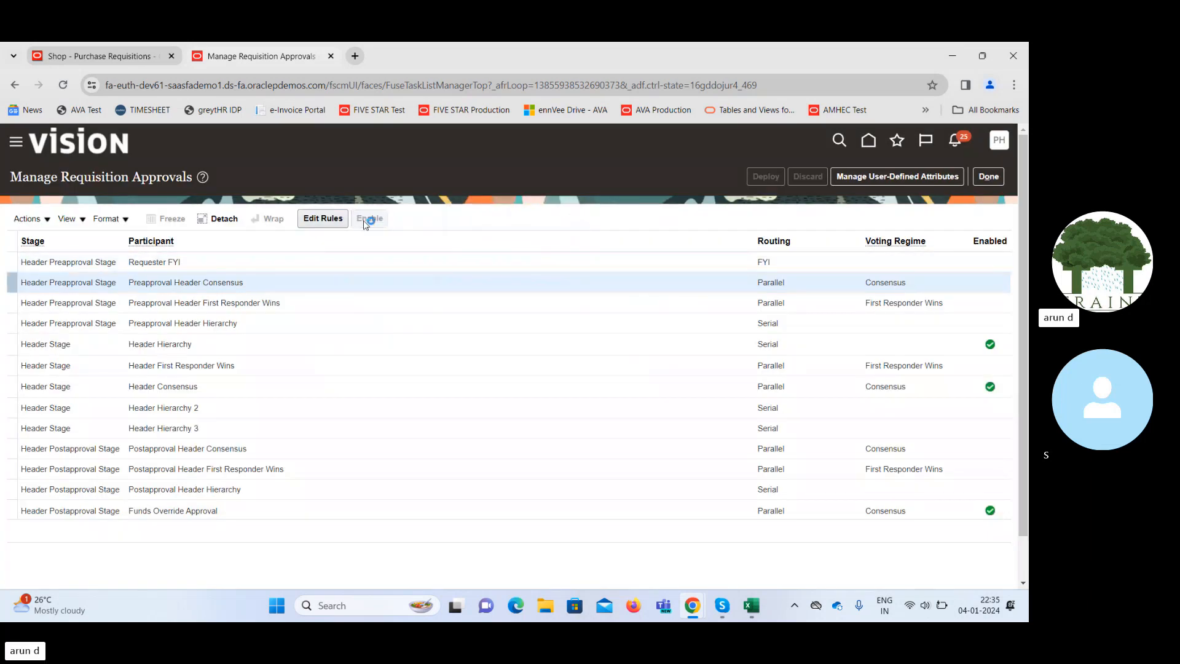
{"action": "left_click", "coordinate": [630, 346]}
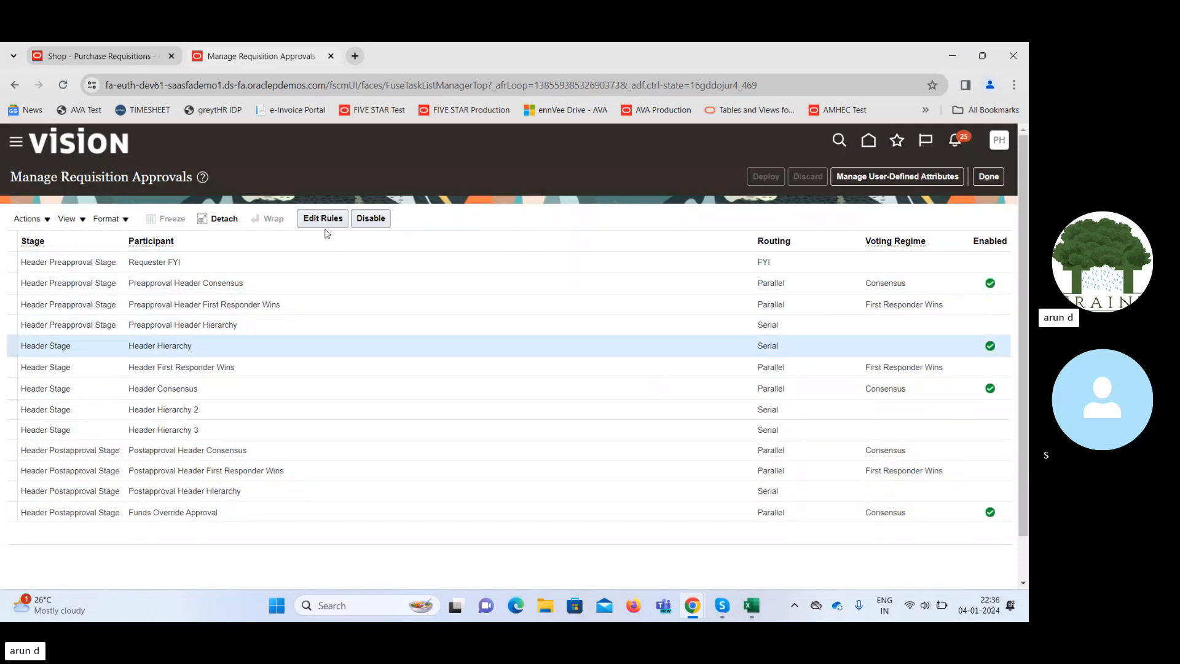
{"action": "left_click", "coordinate": [372, 218]}
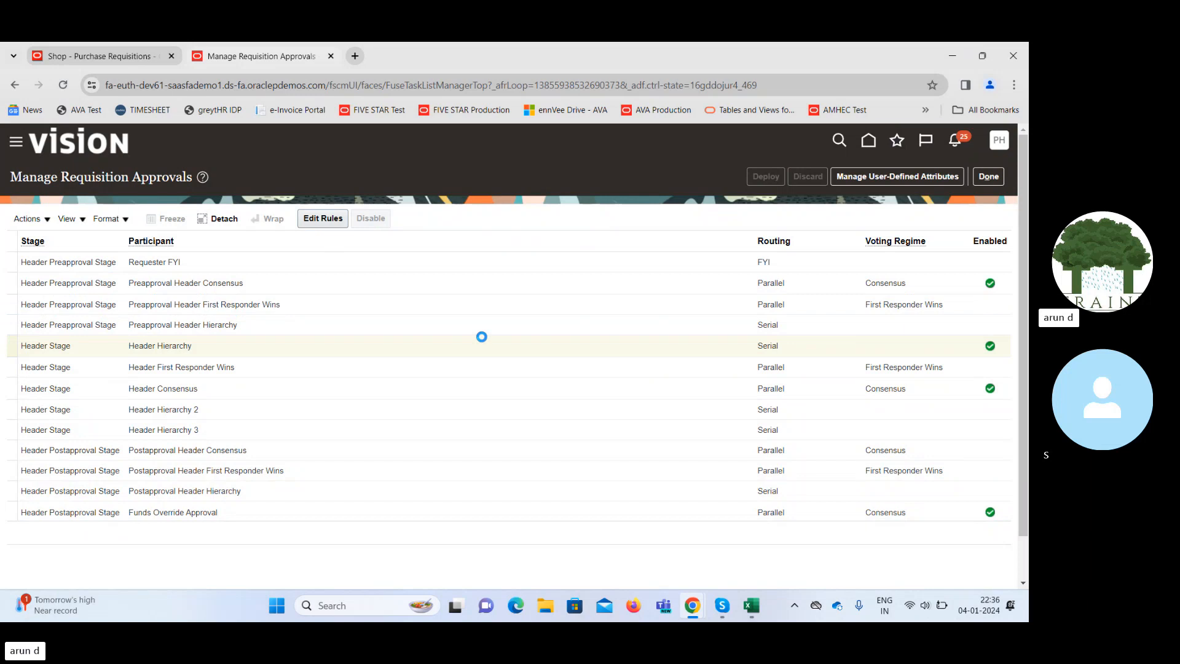
{"action": "left_click", "coordinate": [488, 389]}
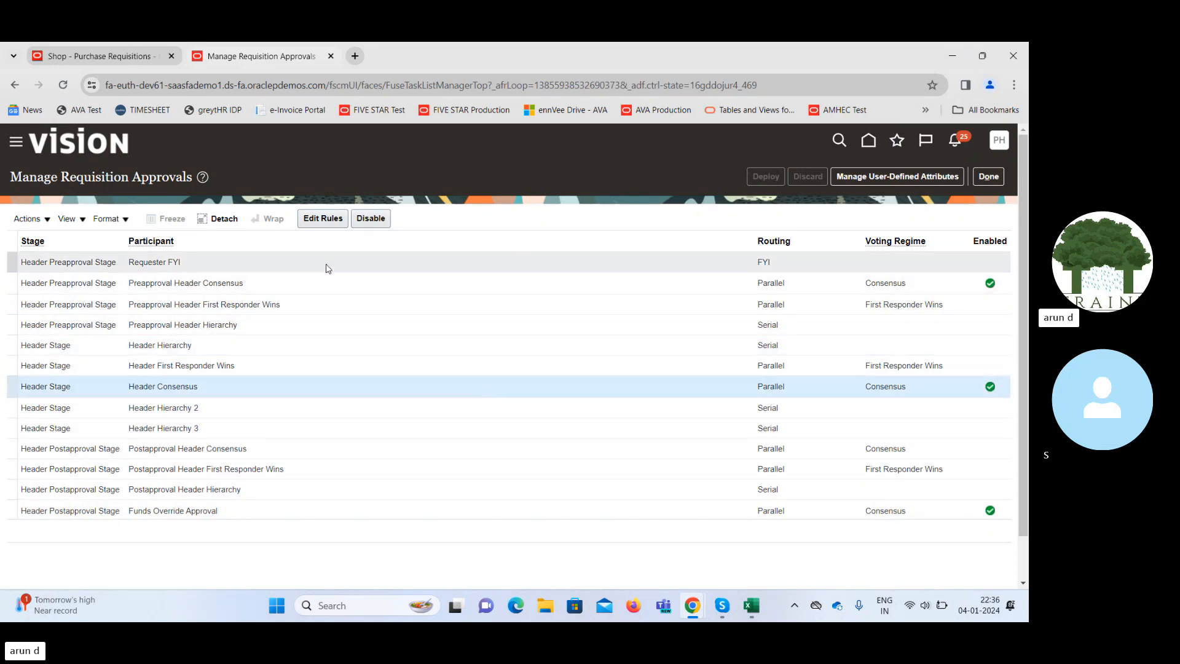
{"action": "left_click", "coordinate": [371, 219]}
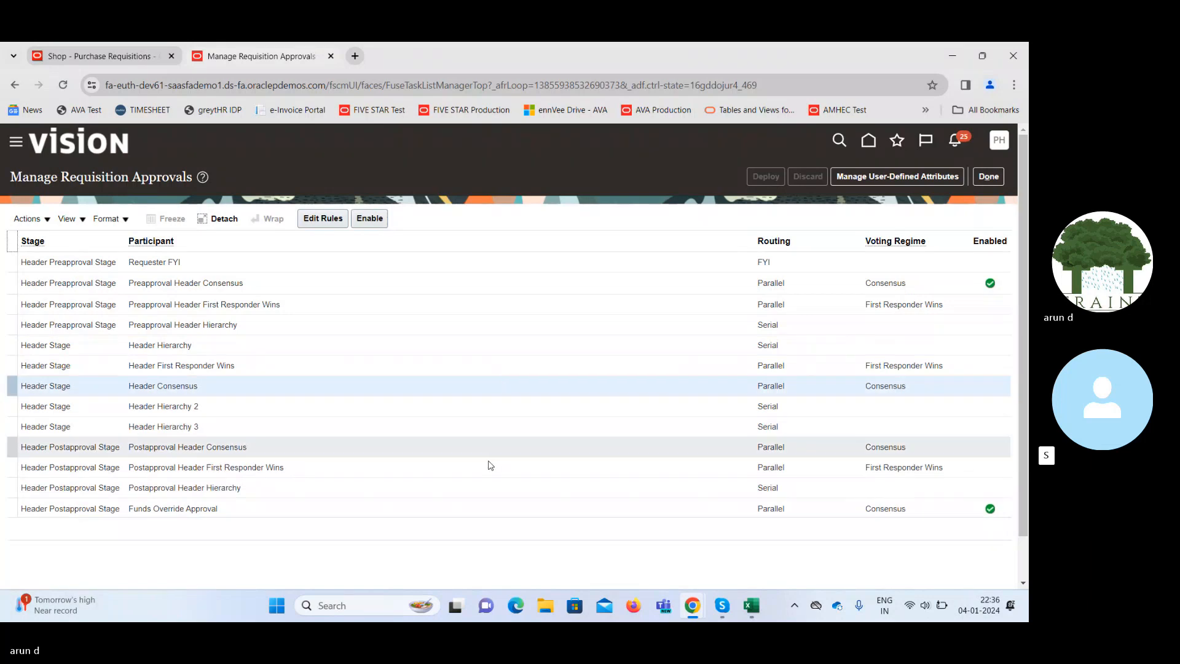
{"action": "left_click", "coordinate": [460, 506]}
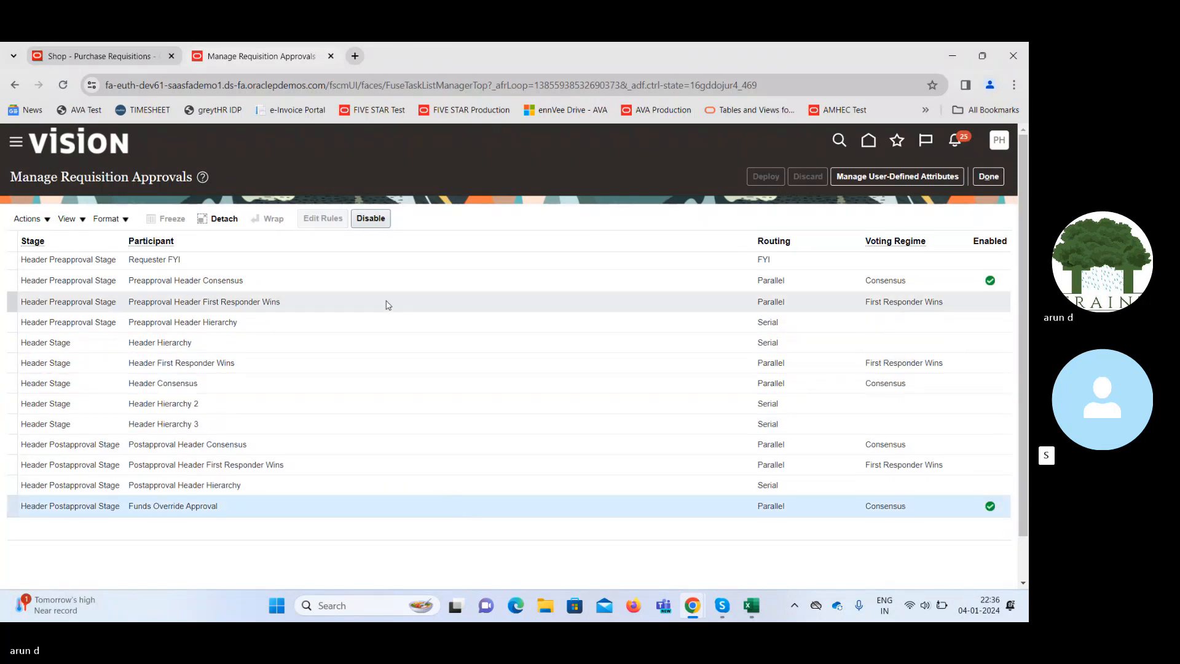
{"action": "left_click", "coordinate": [369, 223]}
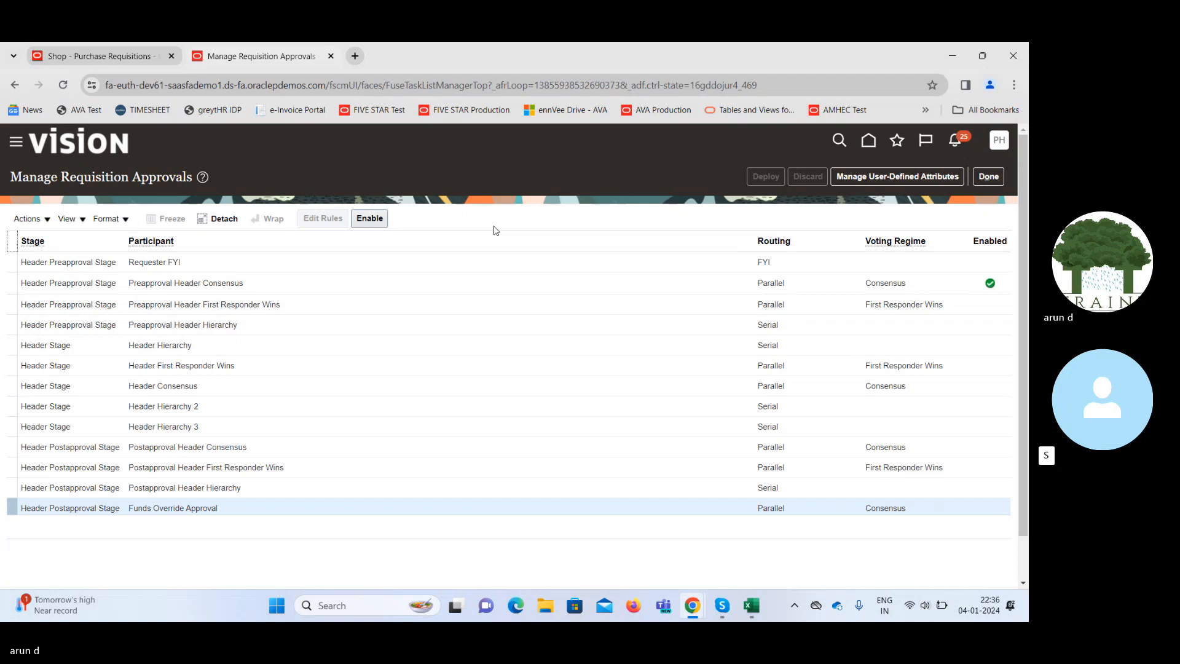
Select the Preapproval Header Consensus and Preapproval Header Hierarchy rows to check their status.
{"action": "left_click", "coordinate": [461, 285]}
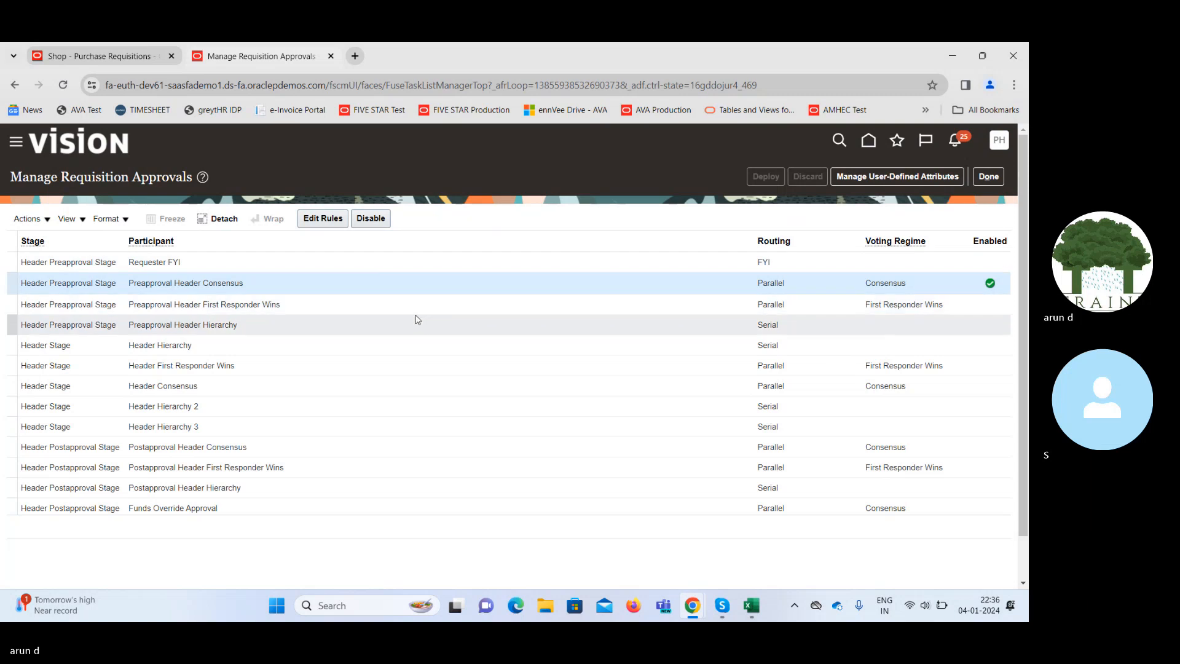
{"action": "left_click", "coordinate": [443, 335]}
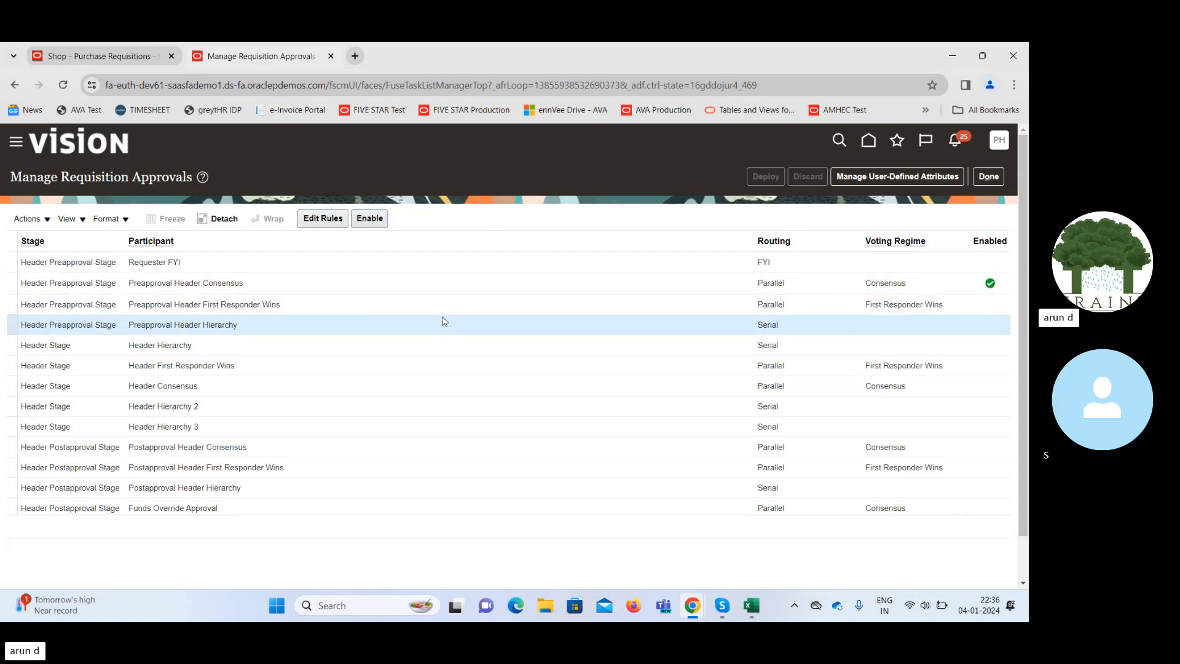
{"action": "left_click", "coordinate": [441, 283]}
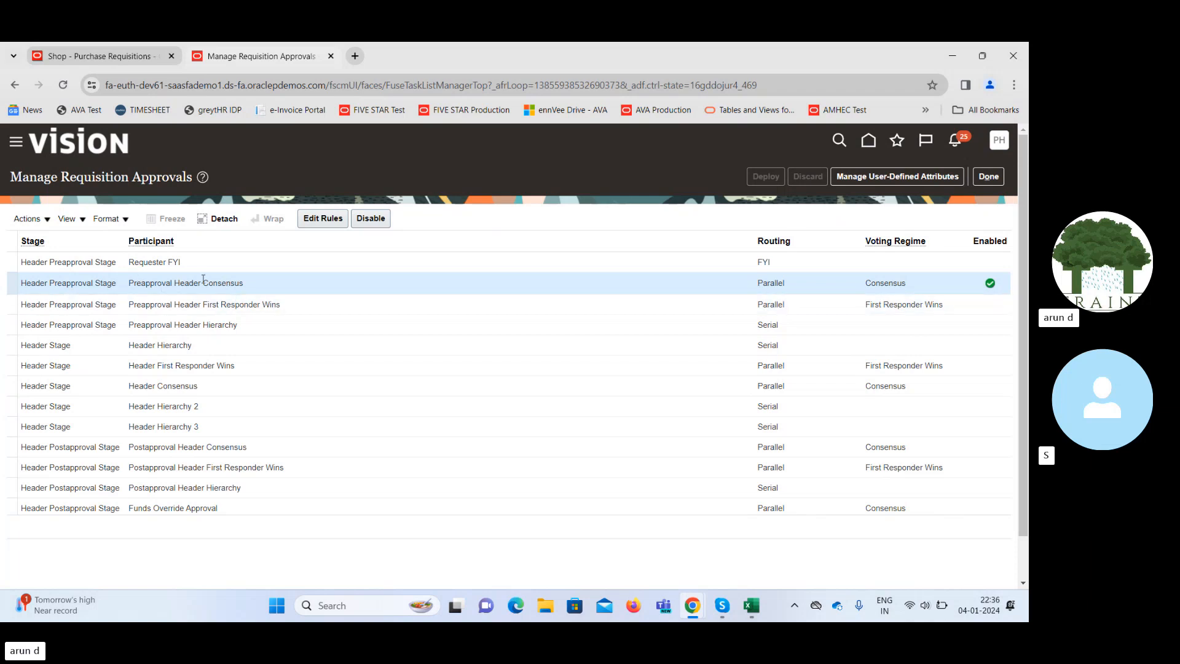
Save and deploy the Preapproval Header Consensus rules, then return to Shop - Purchase Requisitions.
{"action": "left_click", "coordinate": [313, 220]}
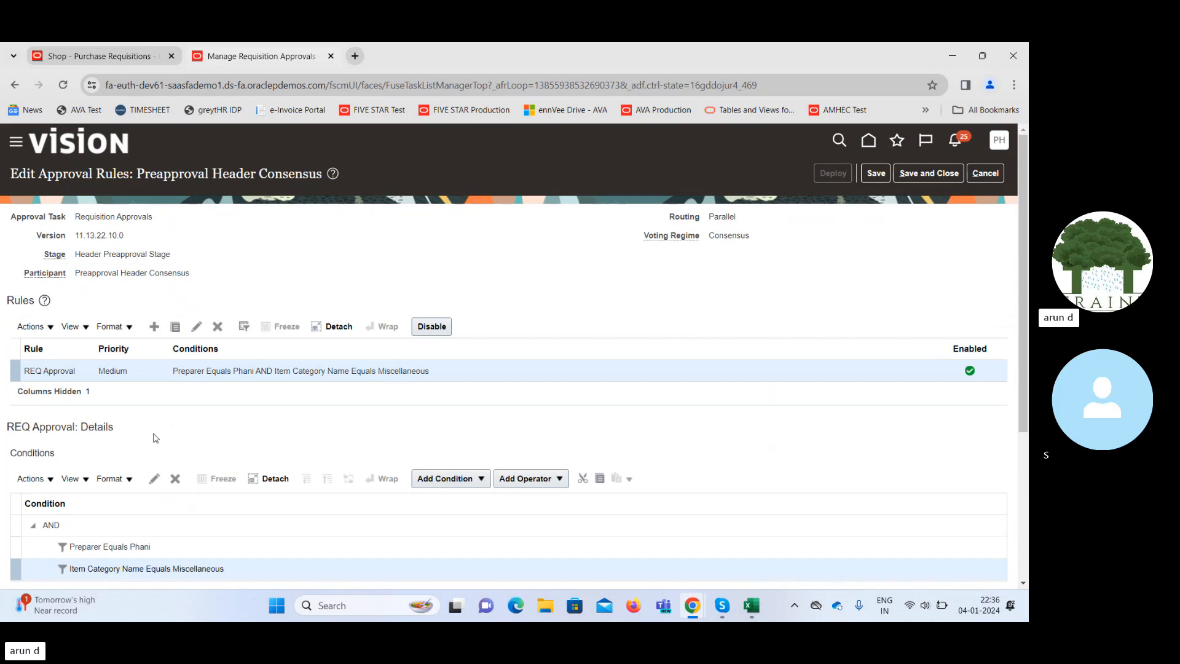
{"action": "left_click", "coordinate": [945, 175]}
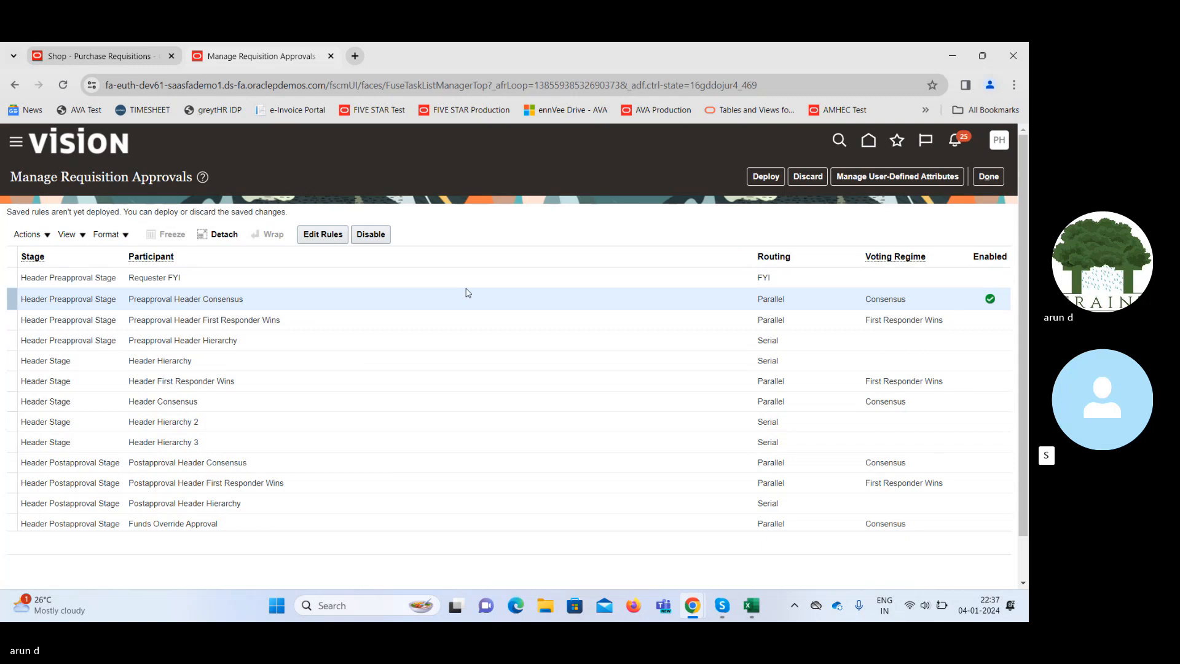
{"action": "left_click", "coordinate": [765, 177]}
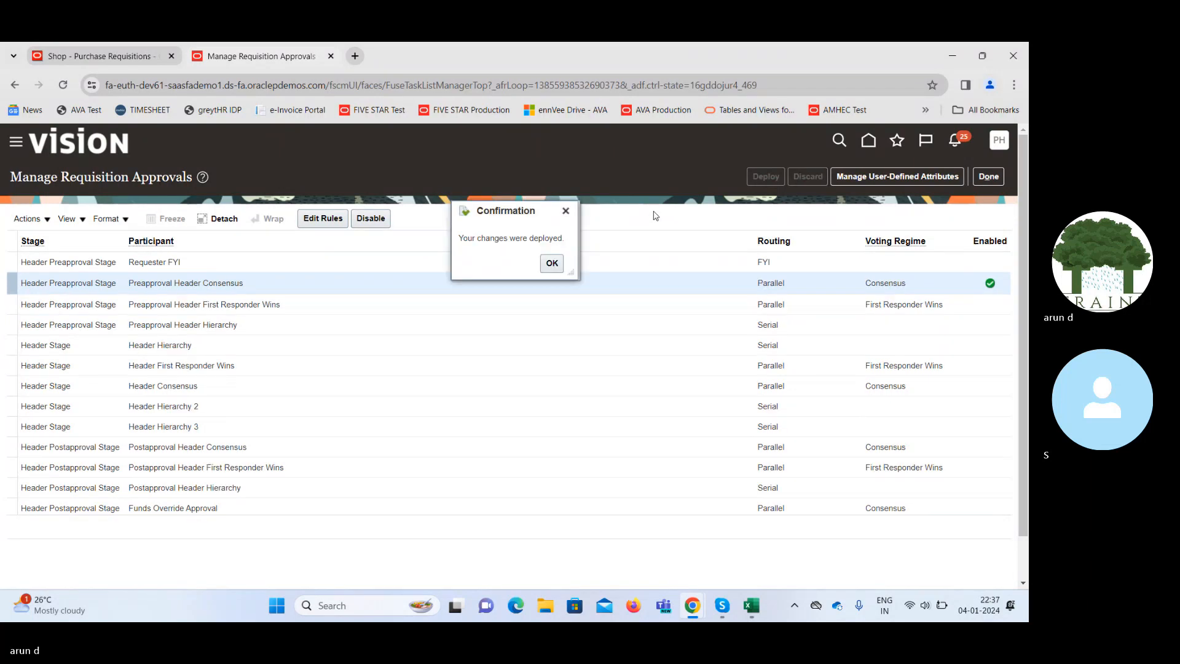
{"action": "left_click", "coordinate": [552, 263]}
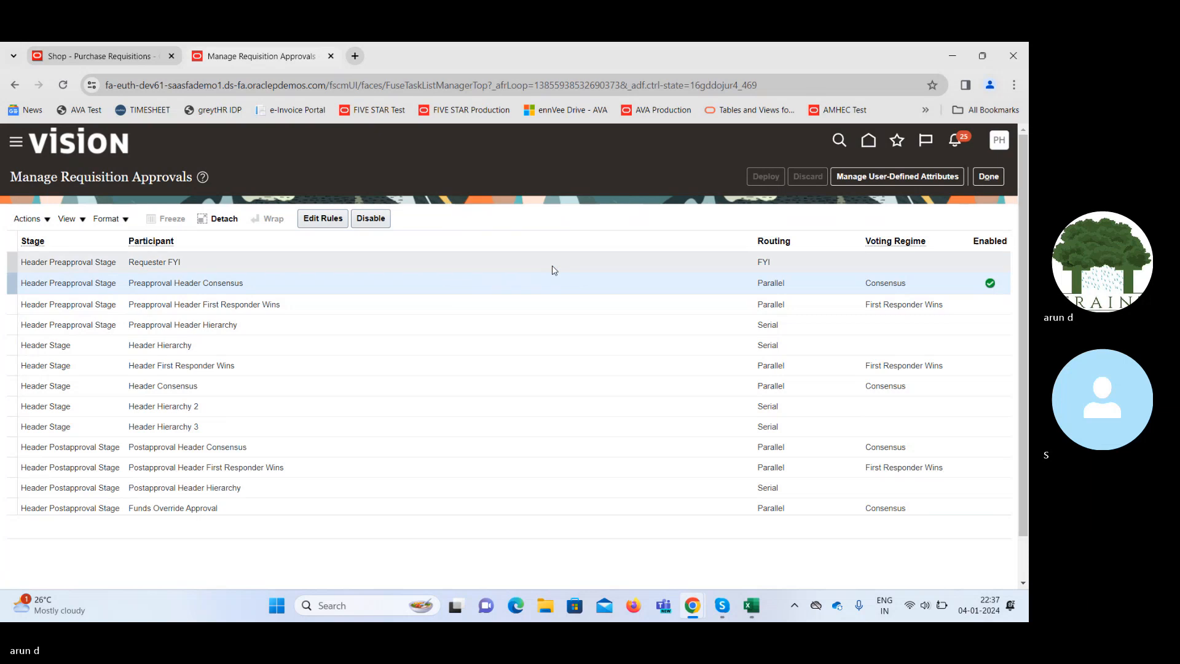
{"action": "left_click", "coordinate": [984, 176]}
{"action": "left_click", "coordinate": [116, 58]}
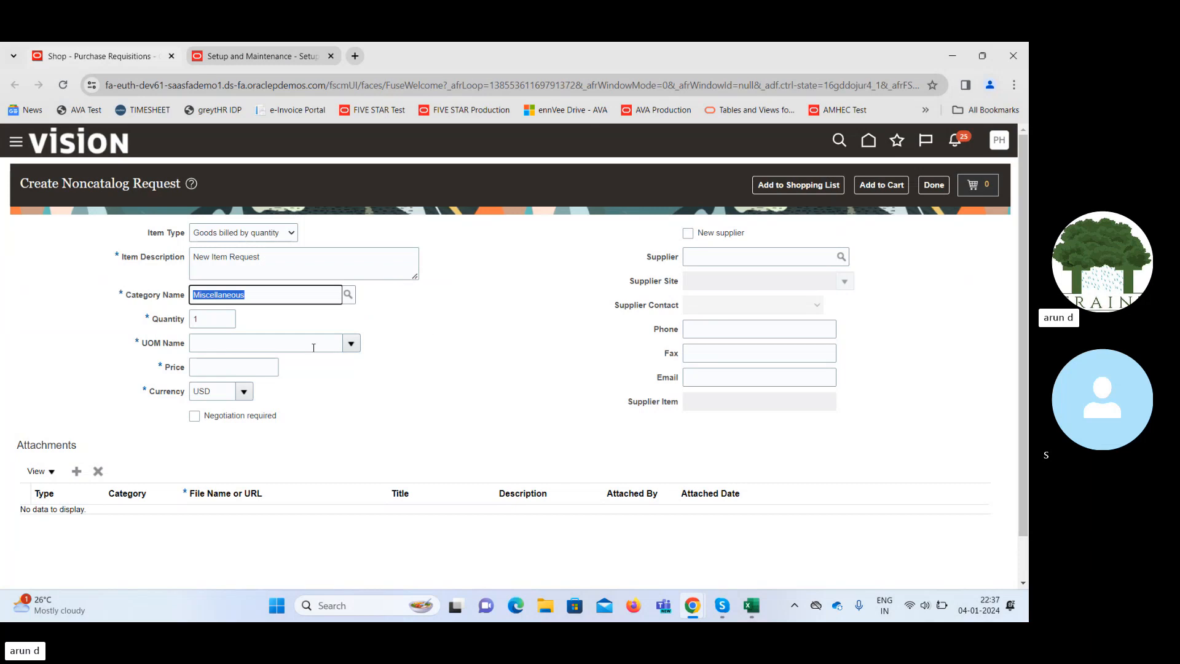
Set the noncatalog request's unit of measure to Ea (Each).
{"action": "left_click", "coordinate": [352, 345]}
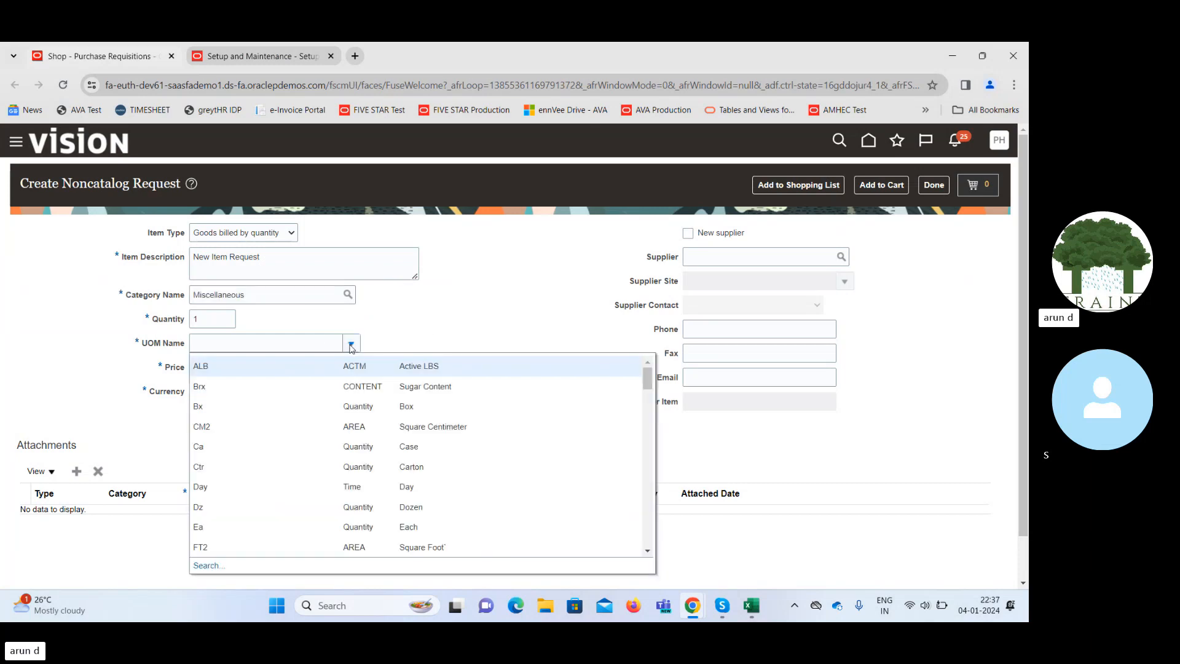
{"action": "left_click", "coordinate": [310, 342]}
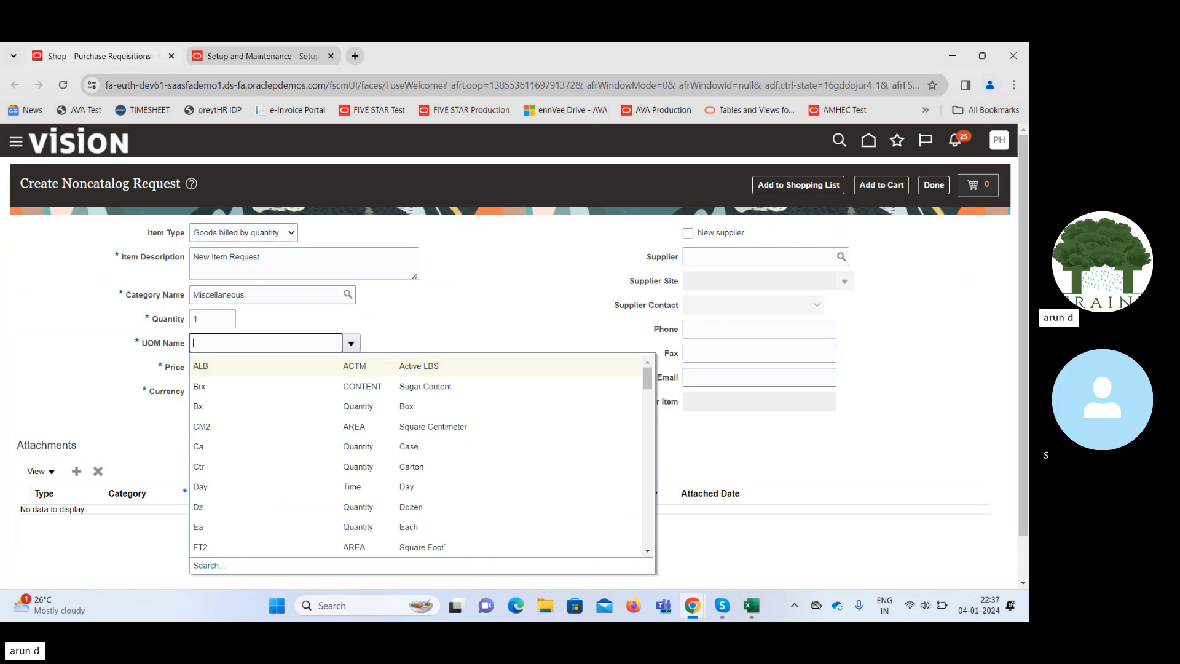
{"action": "type", "text": "E"}
{"action": "key", "text": "Tab"}
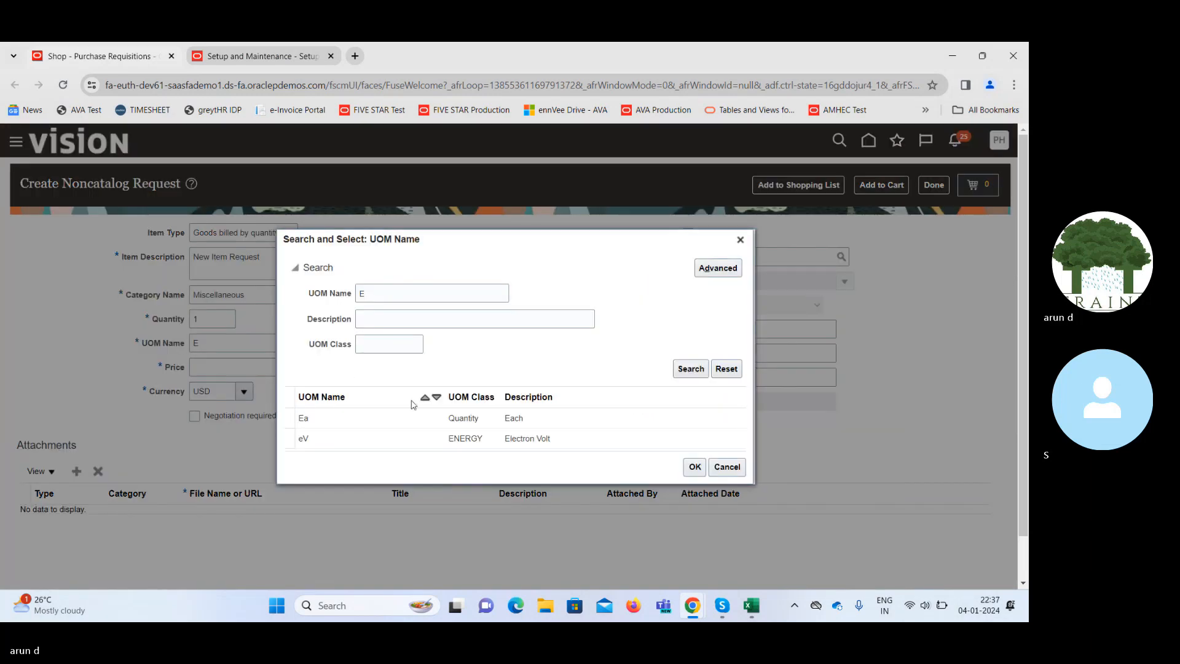
{"action": "left_click", "coordinate": [379, 418]}
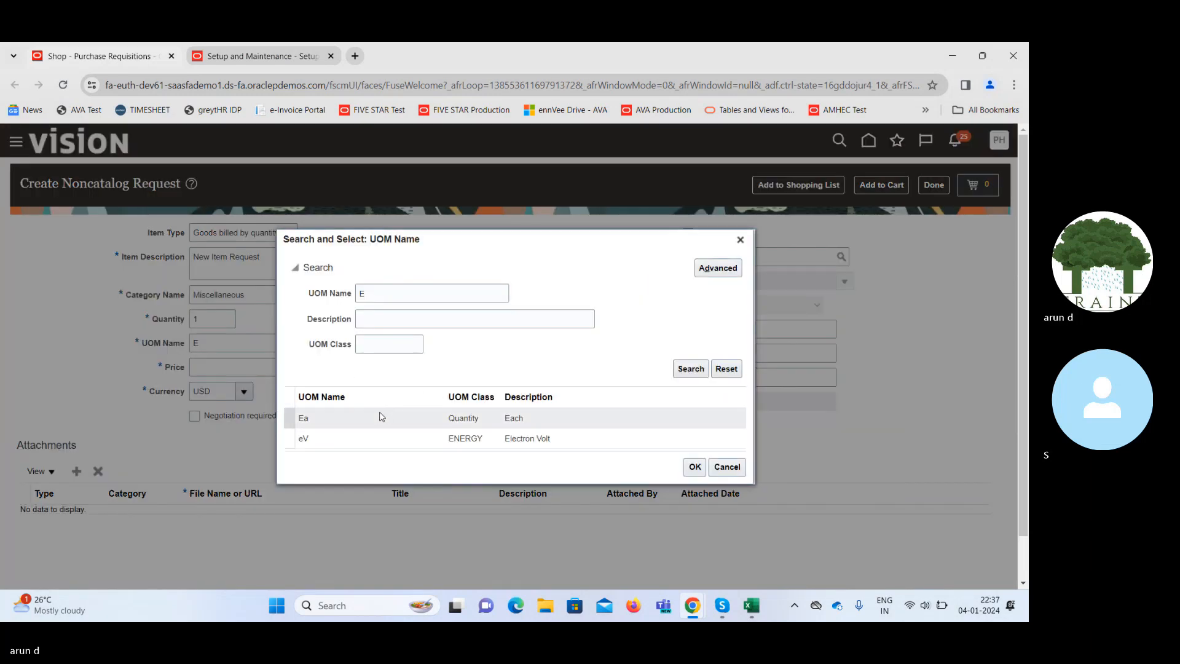
{"action": "left_click", "coordinate": [696, 468]}
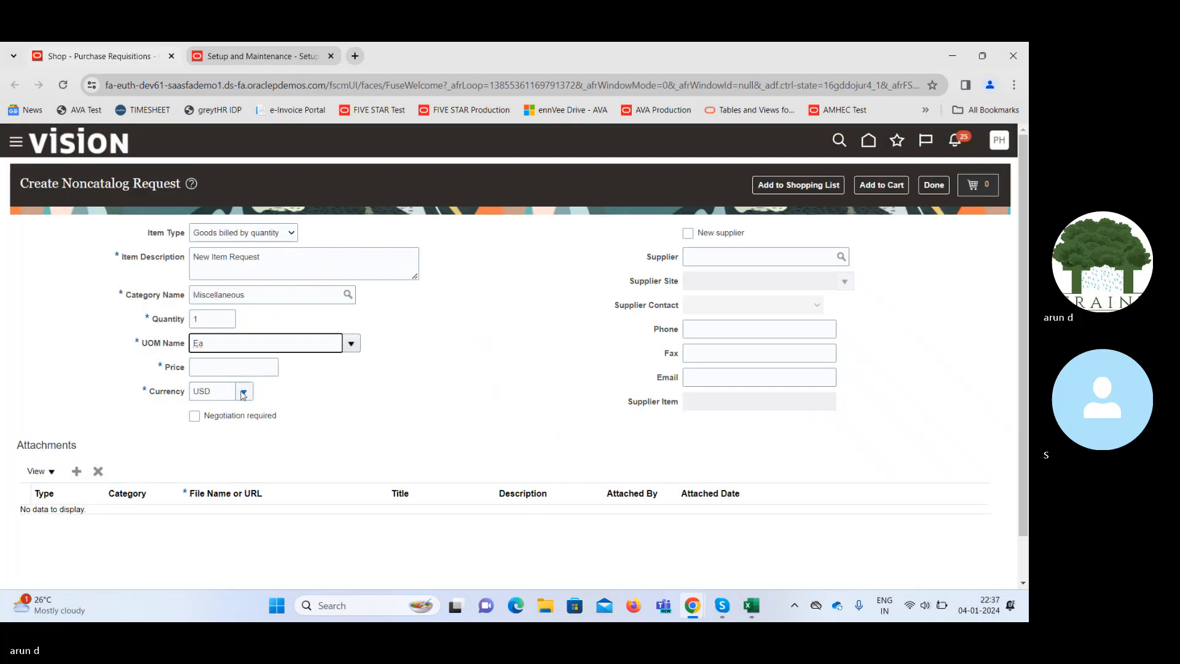
Set the price to 2,000.00 USD, leaving New supplier switched off.
{"action": "left_click", "coordinate": [227, 368]}
{"action": "type", "text": "1"}
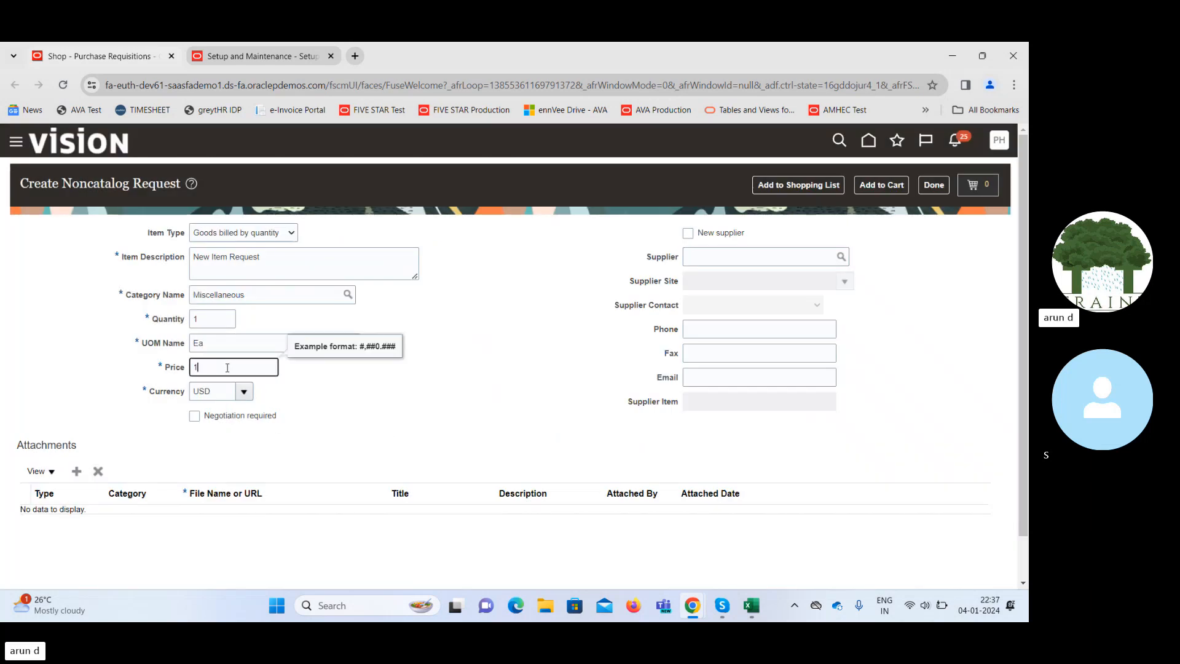
{"action": "type", "text": "000"}
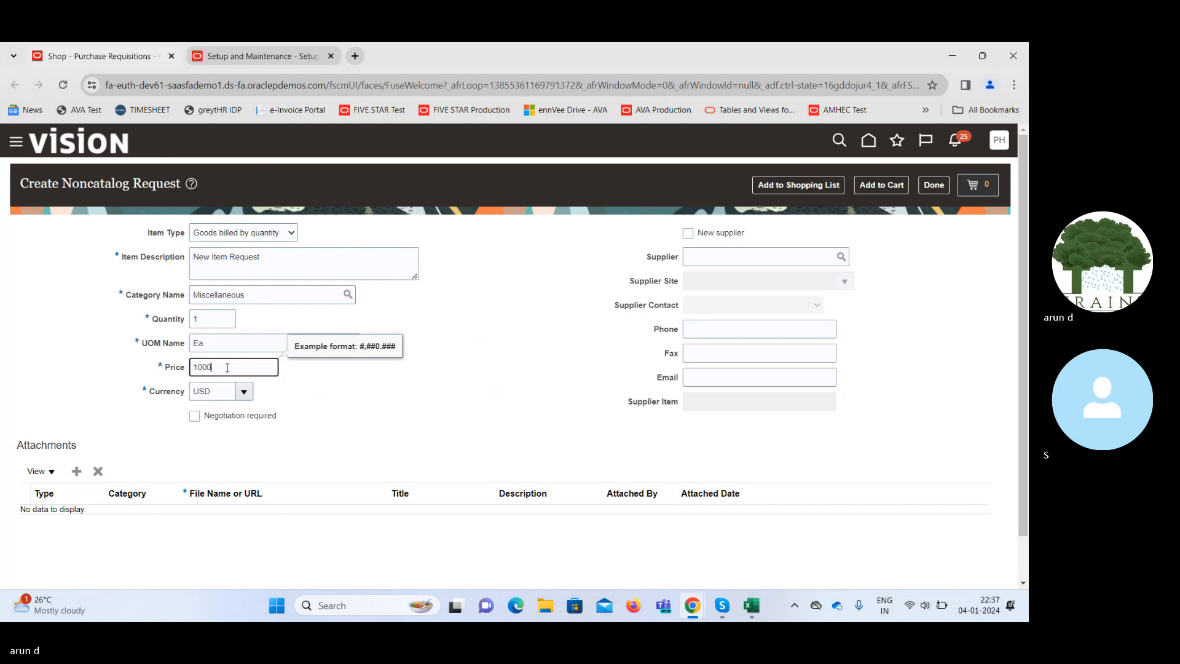
{"action": "key", "text": "Tab"}
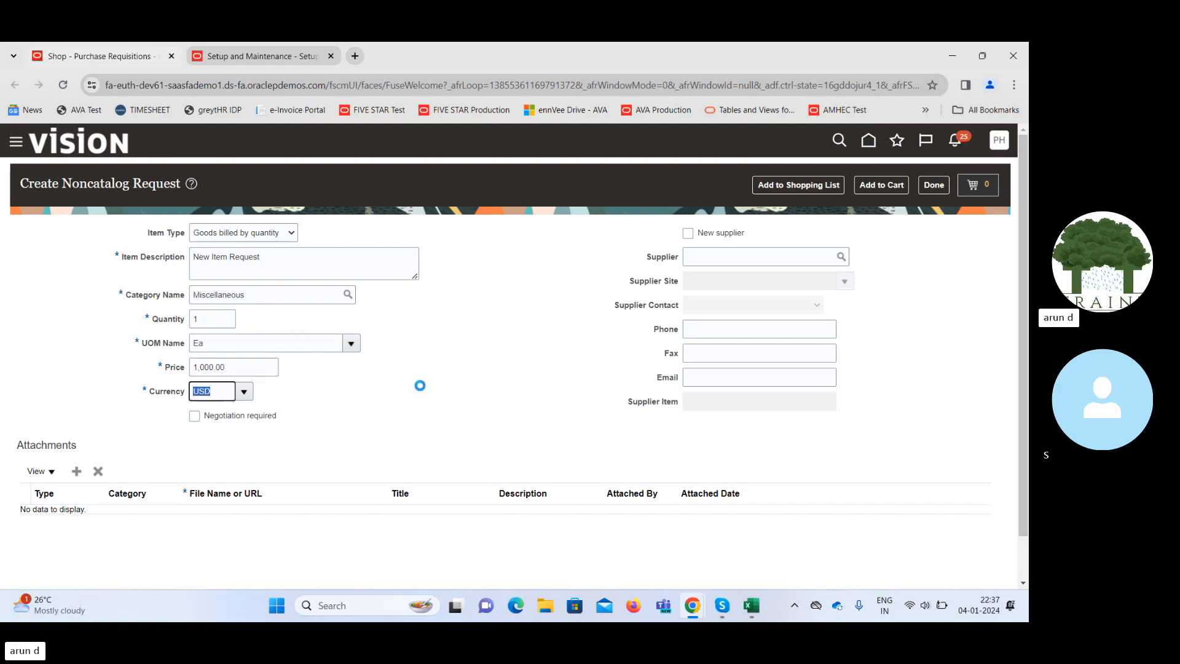
{"action": "double_click", "coordinate": [246, 369]}
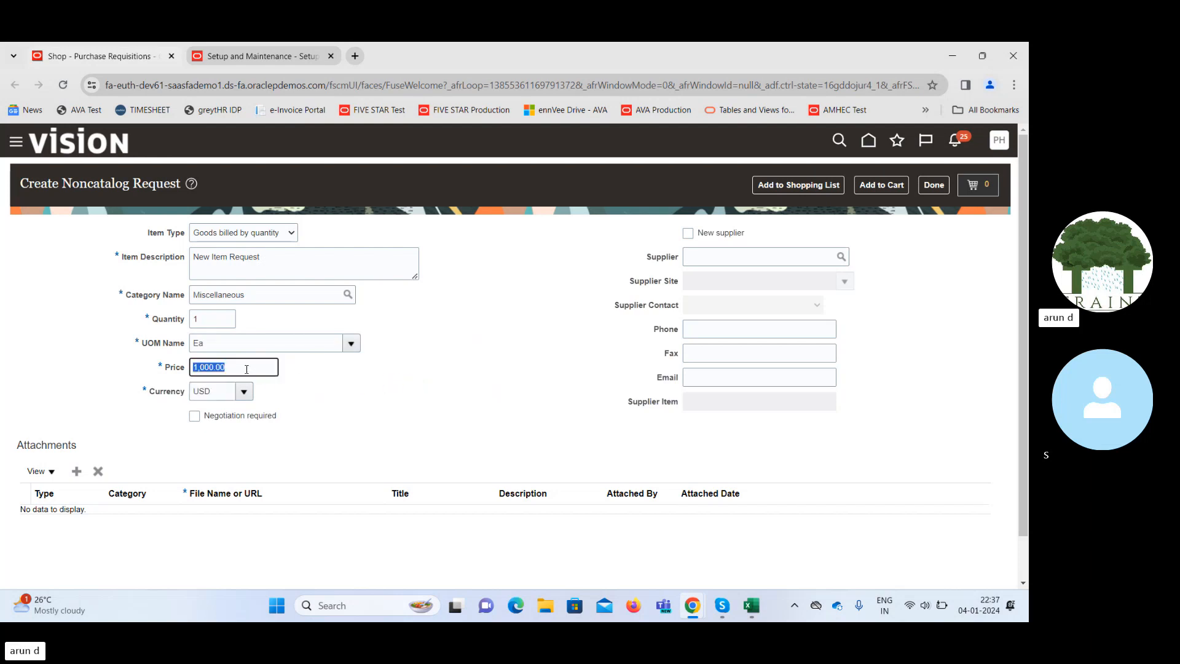
{"action": "type", "text": "2000"}
{"action": "key", "text": "Tab"}
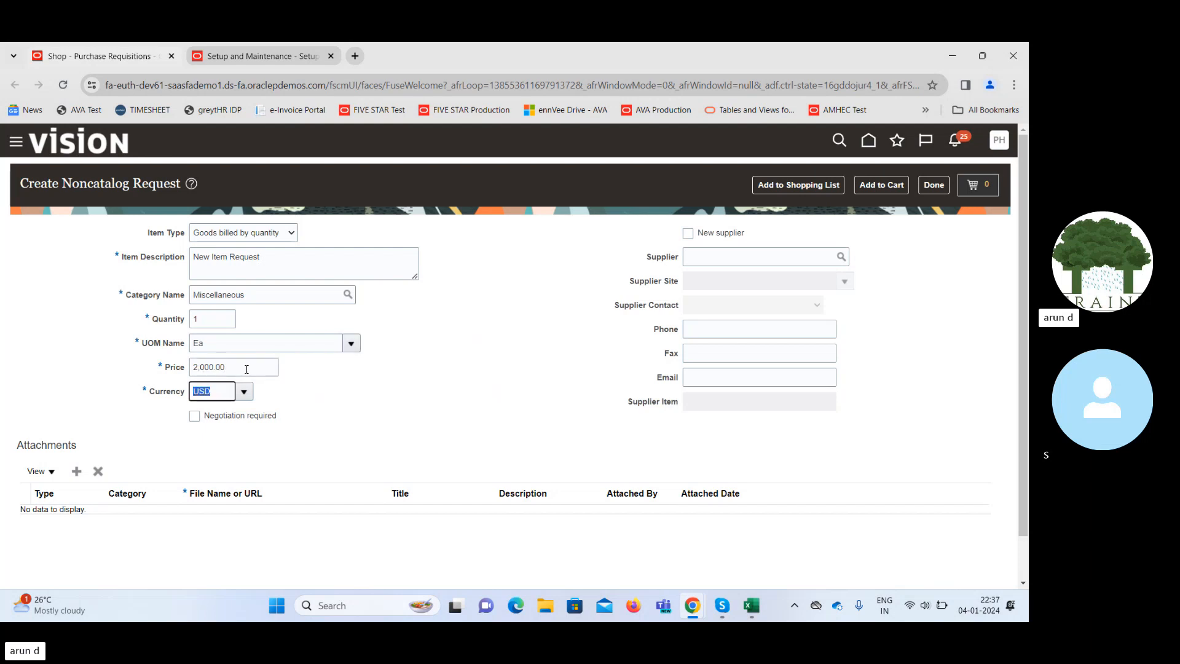
{"action": "left_click", "coordinate": [515, 343]}
{"action": "left_click", "coordinate": [688, 233]}
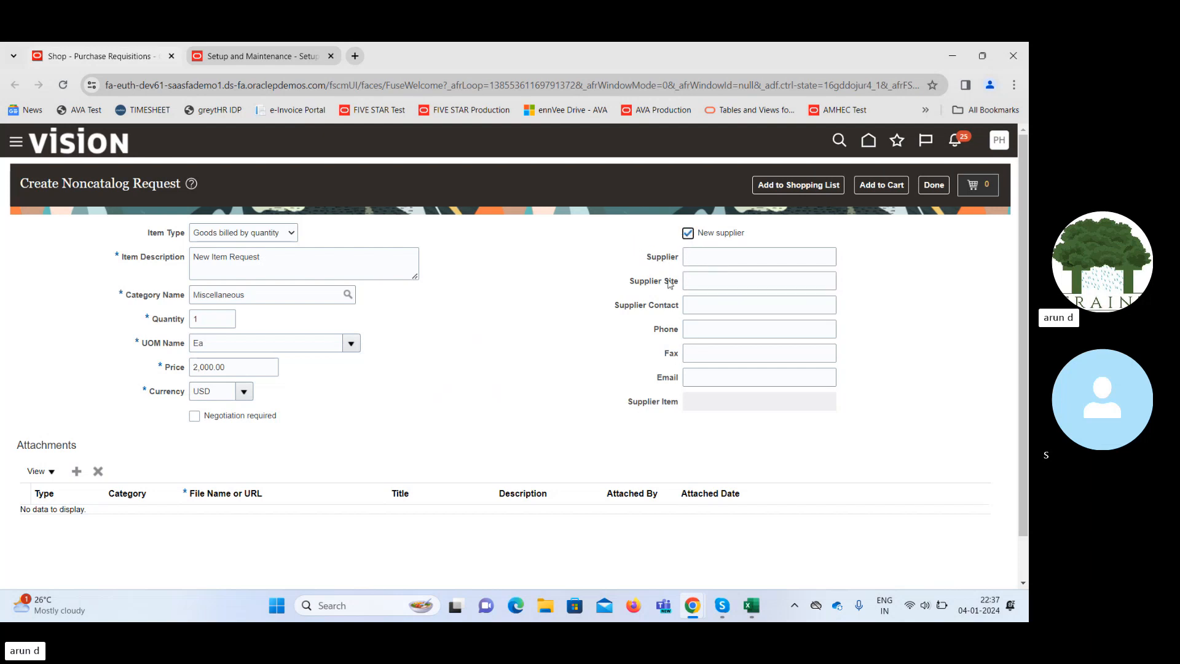
{"action": "left_click", "coordinate": [688, 234]}
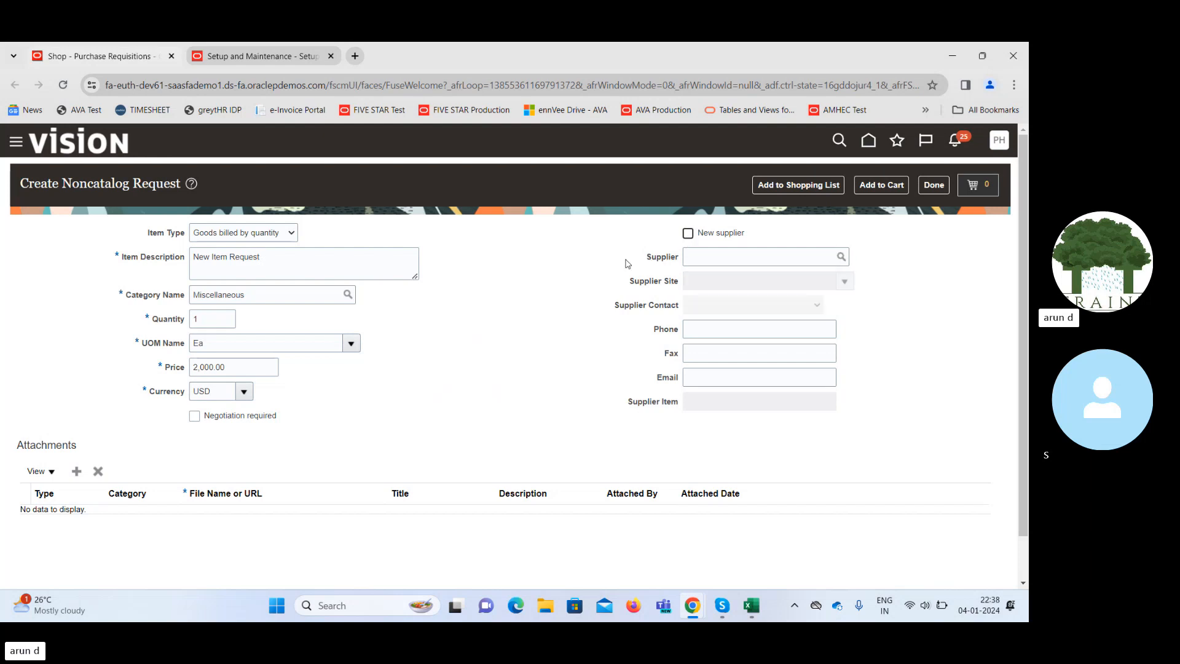
{"action": "left_click", "coordinate": [726, 254]}
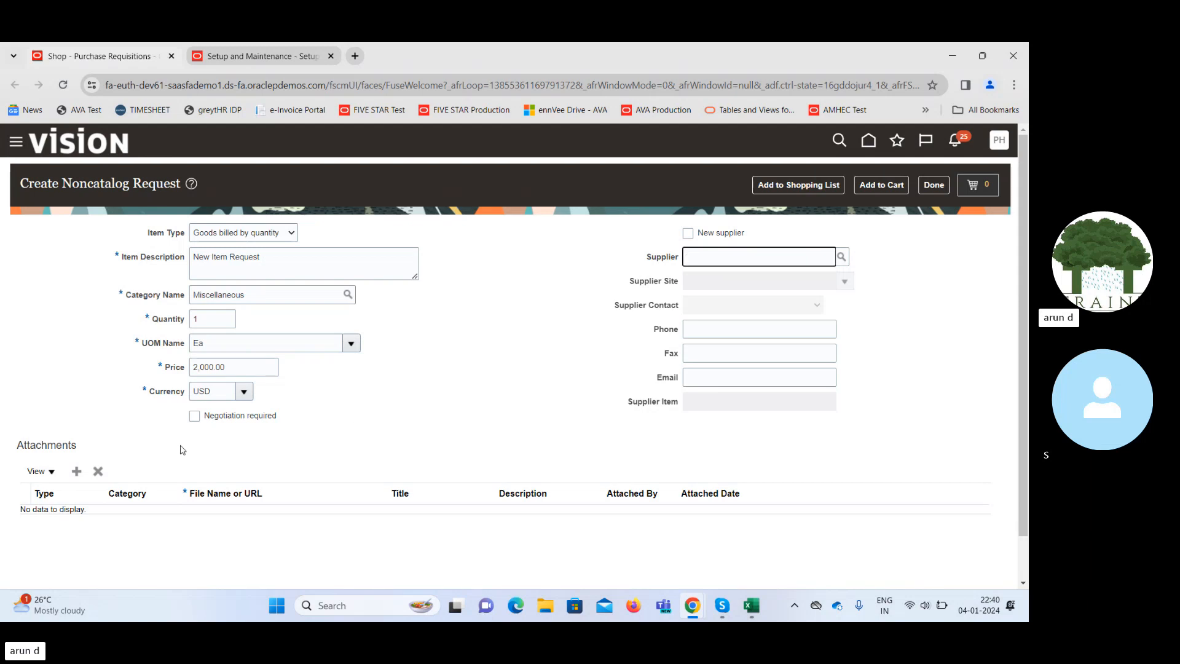
Uncheck Negotiation required and choose supplier Advanced Corp so site AC Supremo US autofills.
{"action": "left_click", "coordinate": [193, 420]}
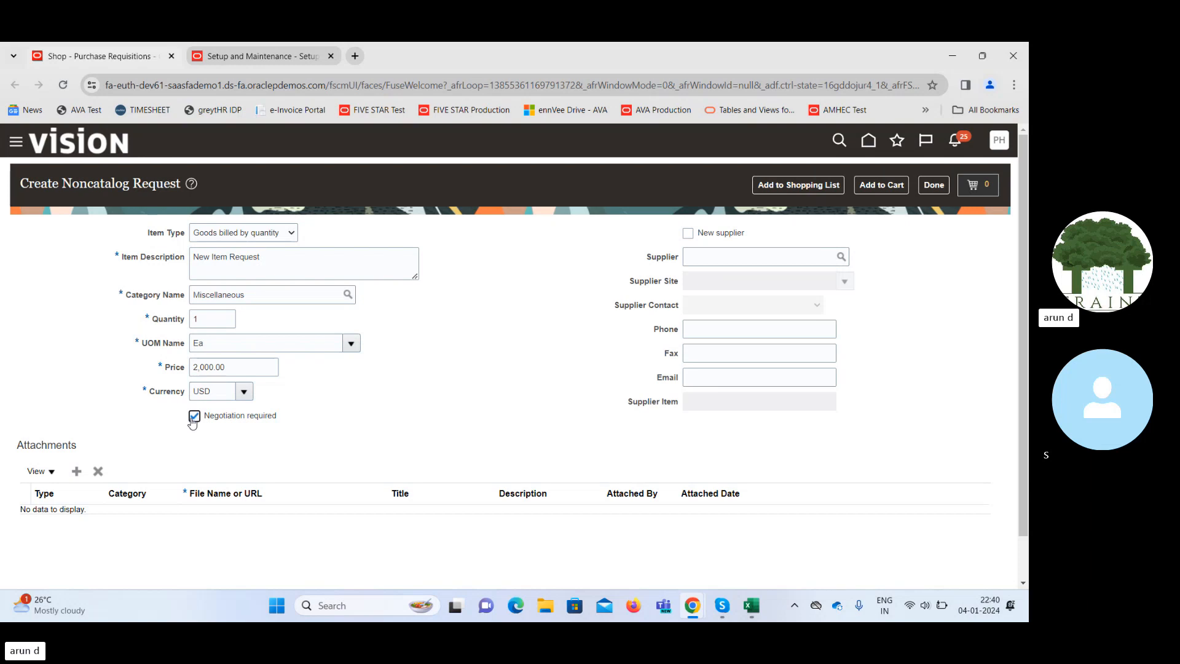
{"action": "left_click", "coordinate": [194, 420]}
{"action": "left_click", "coordinate": [730, 262]}
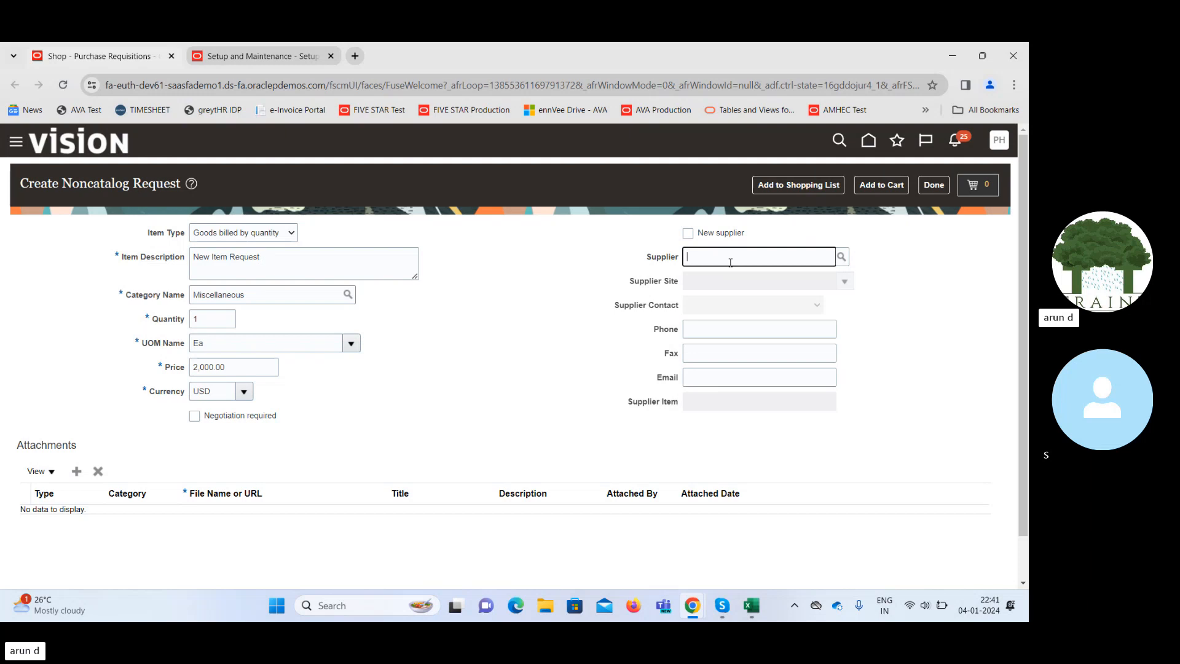
{"action": "type", "text": "Advanc"}
{"action": "key", "text": "Tab"}
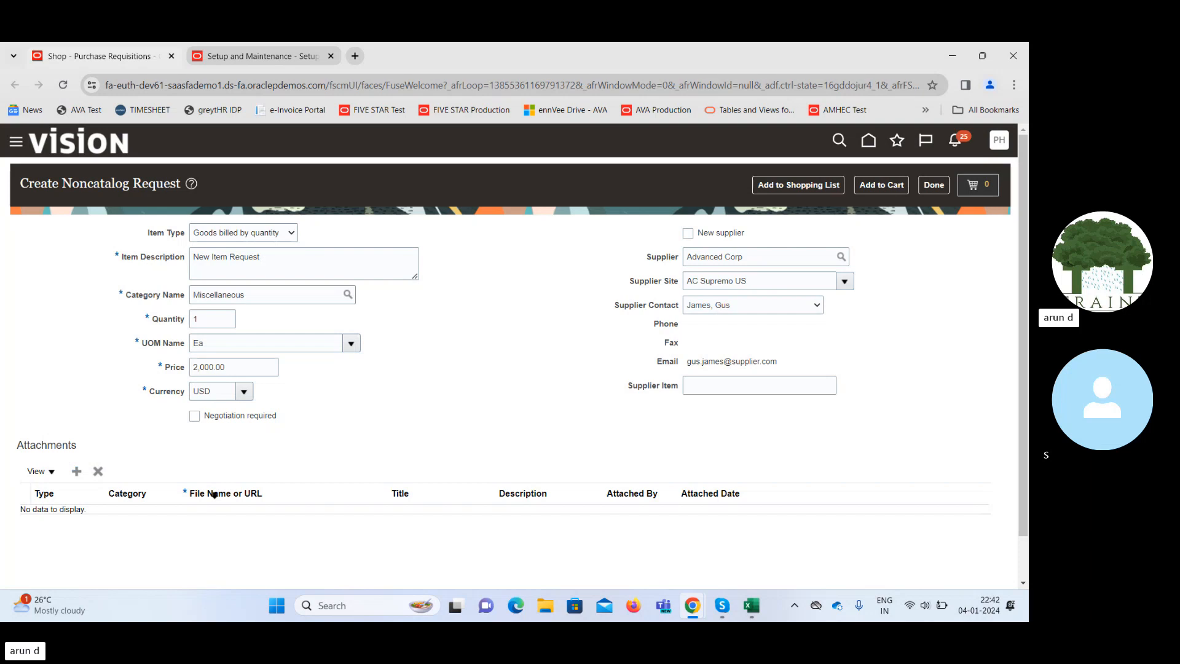
{"action": "left_click", "coordinate": [77, 474]}
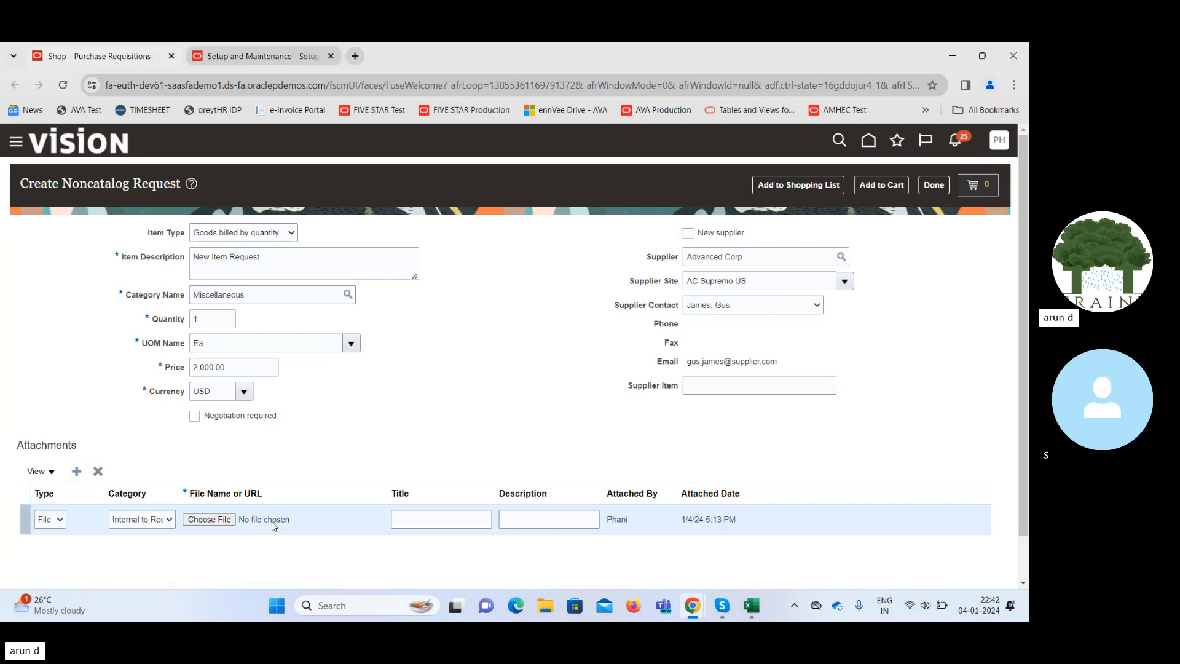
{"action": "left_click", "coordinate": [233, 523]}
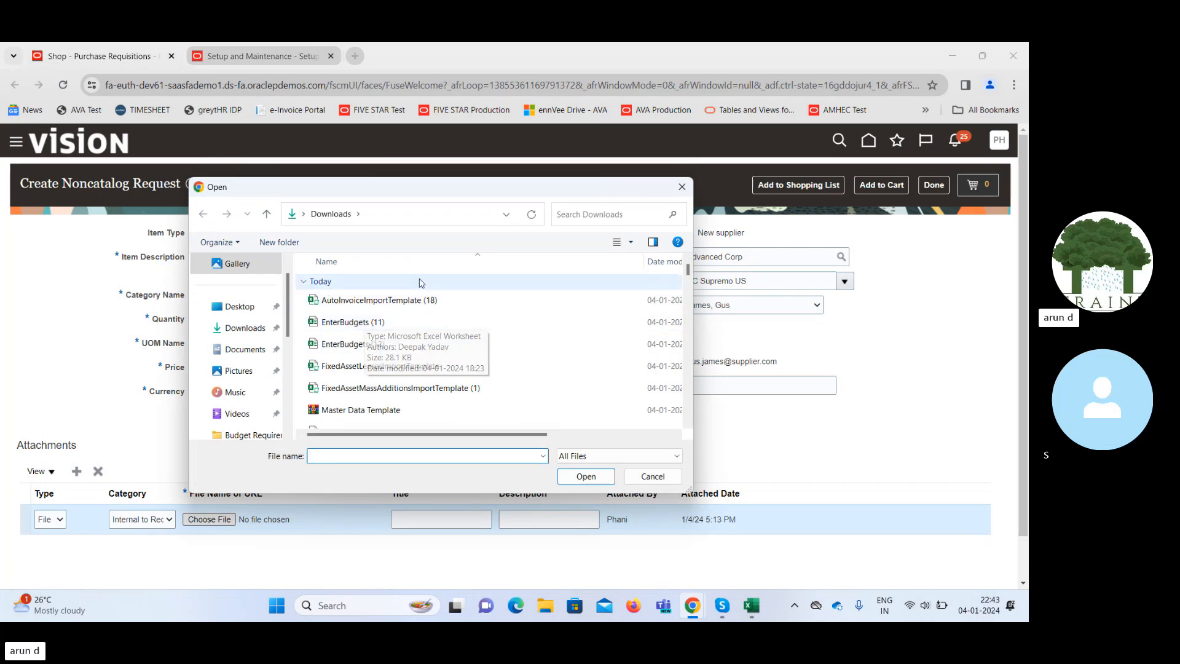
{"action": "left_click", "coordinate": [651, 476]}
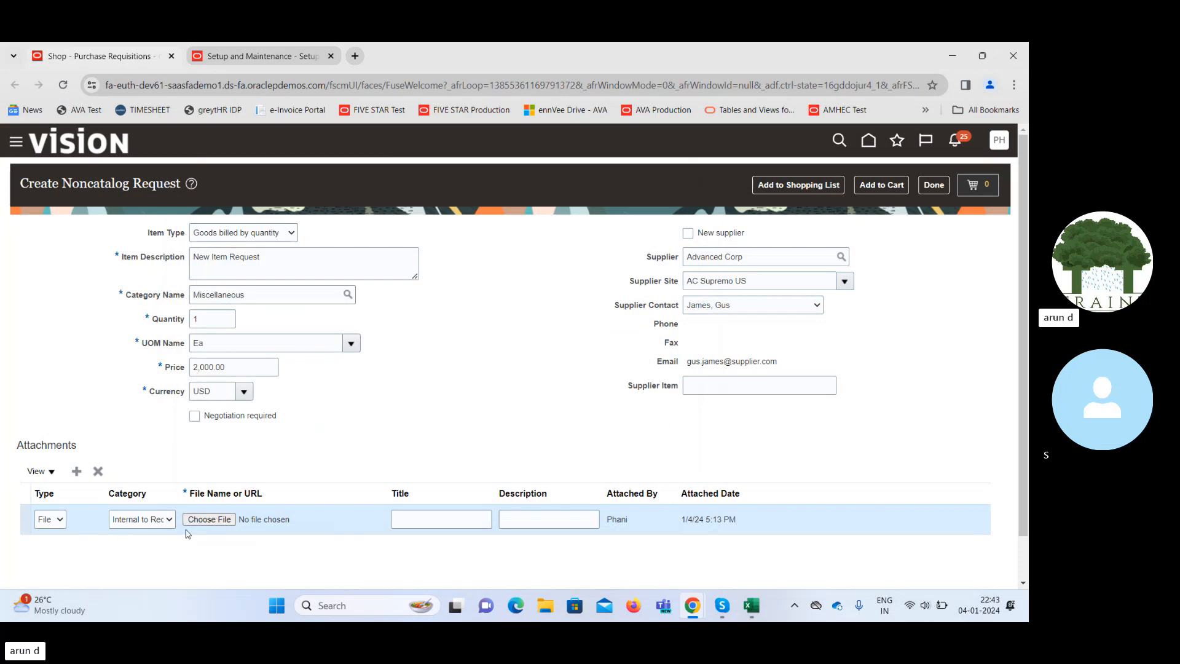
{"action": "left_click", "coordinate": [158, 522]}
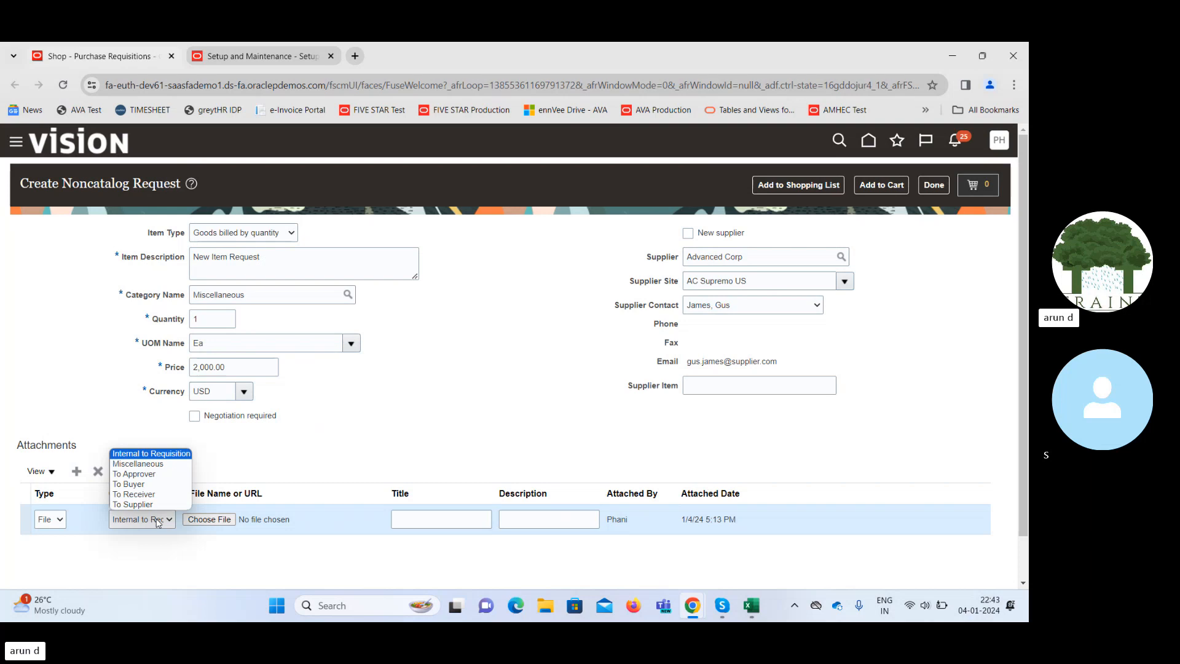
{"action": "left_click", "coordinate": [367, 426]}
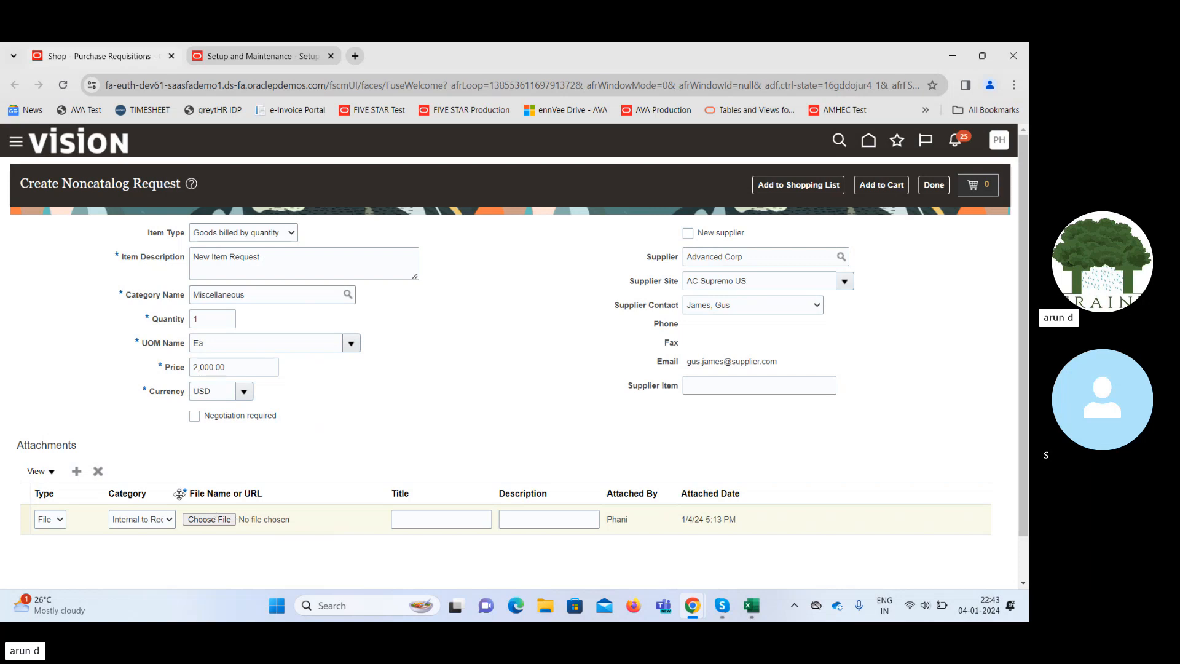
{"action": "left_click", "coordinate": [97, 473]}
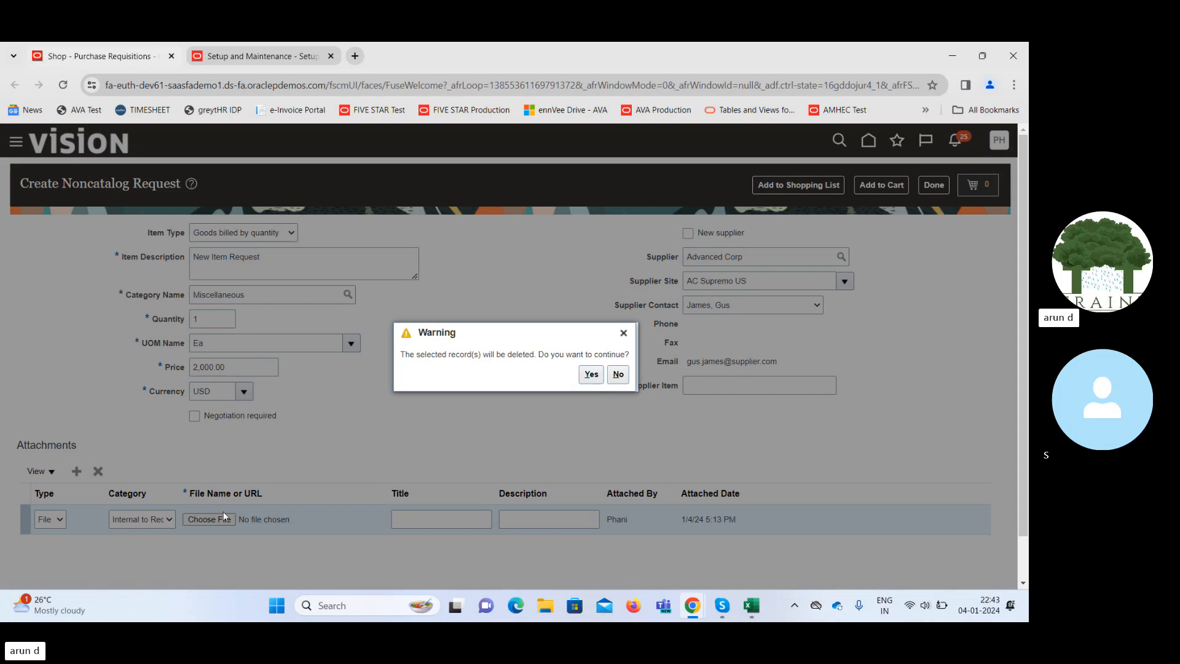
{"action": "left_click", "coordinate": [594, 376]}
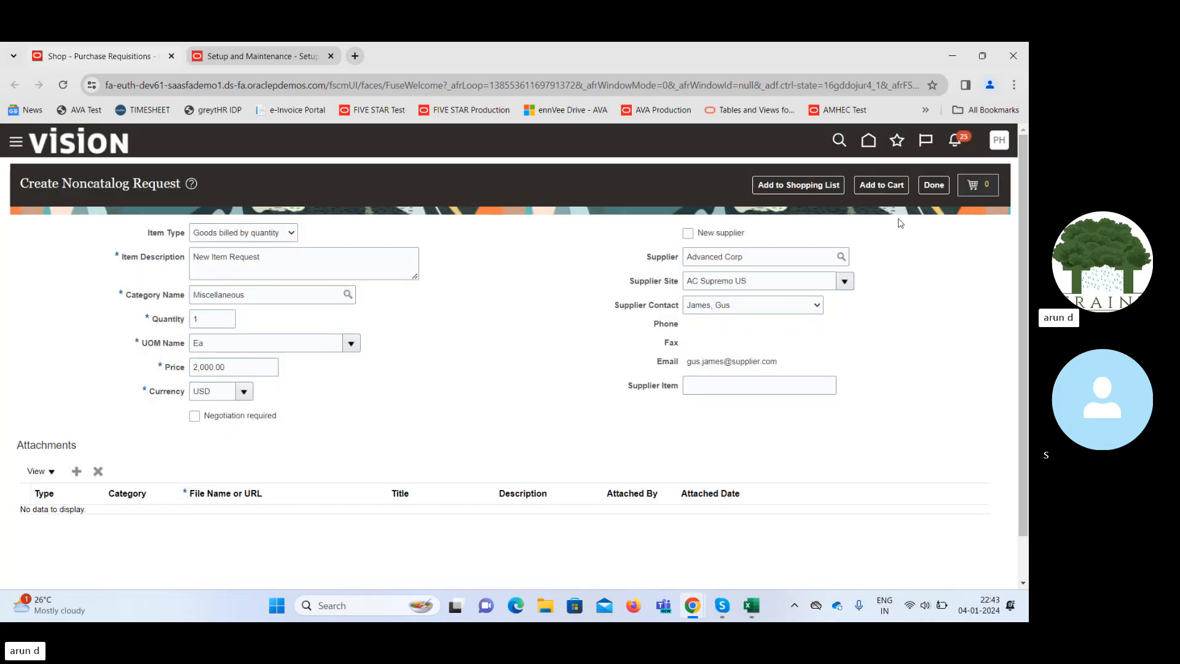
Add the 2,000.00 USD New Item Request to the cart.
{"action": "left_click", "coordinate": [882, 185]}
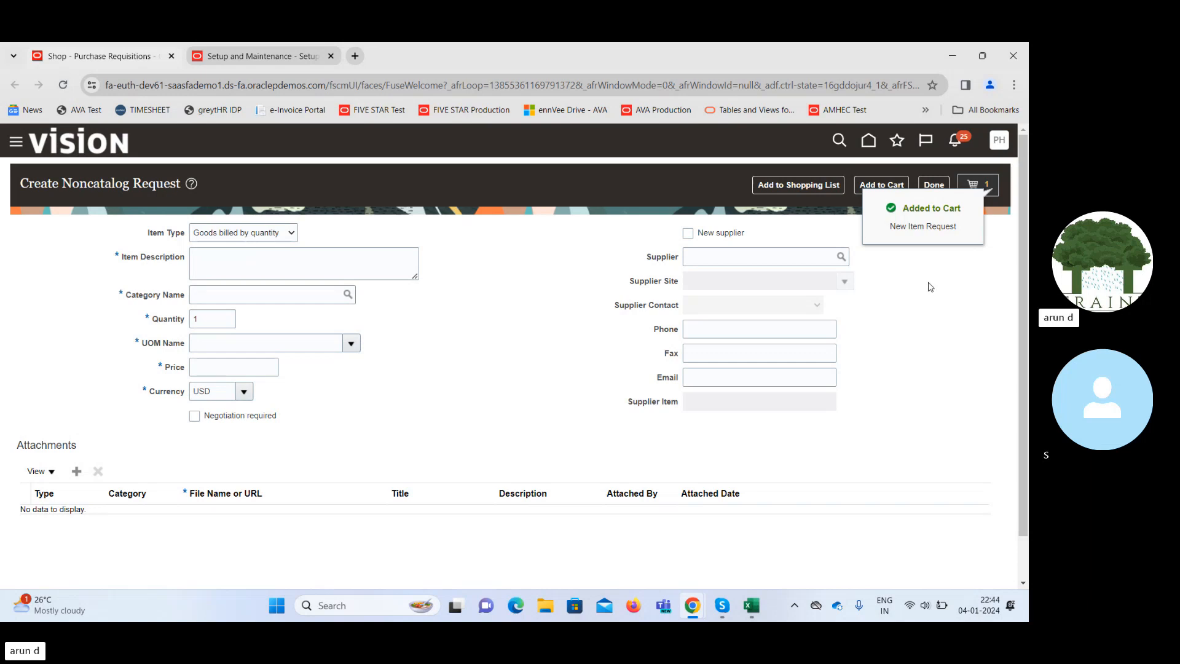
Open the cart and review requisition 381663 with its New Item Request line.
{"action": "left_click", "coordinate": [987, 190]}
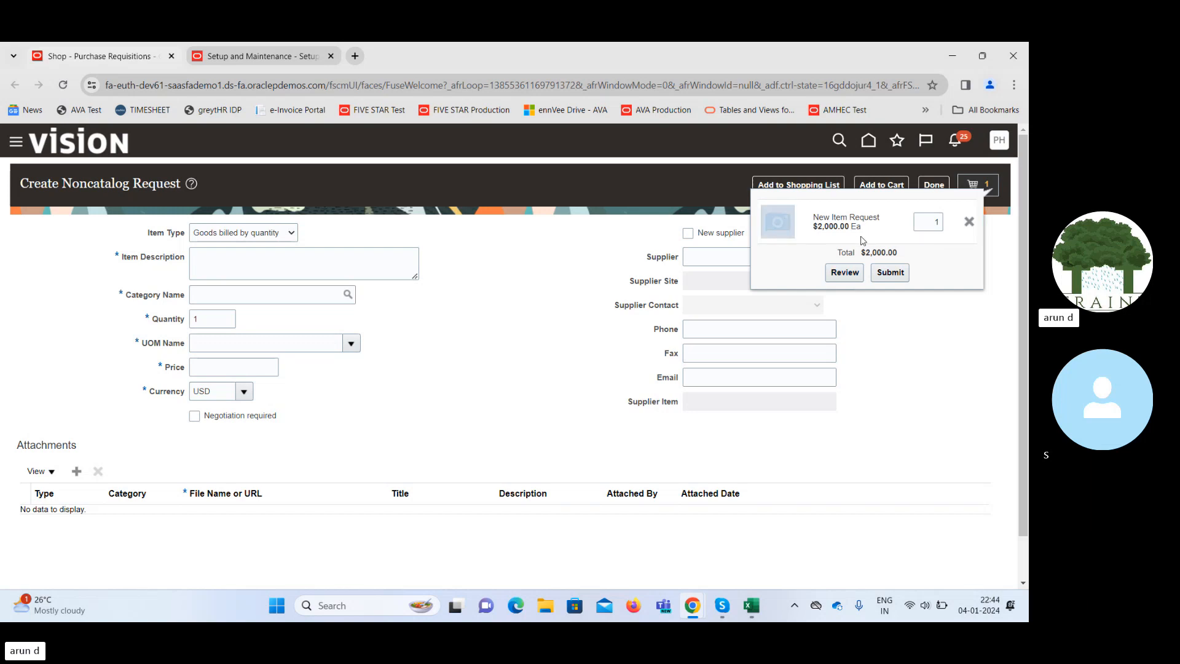
{"action": "left_click", "coordinate": [841, 272]}
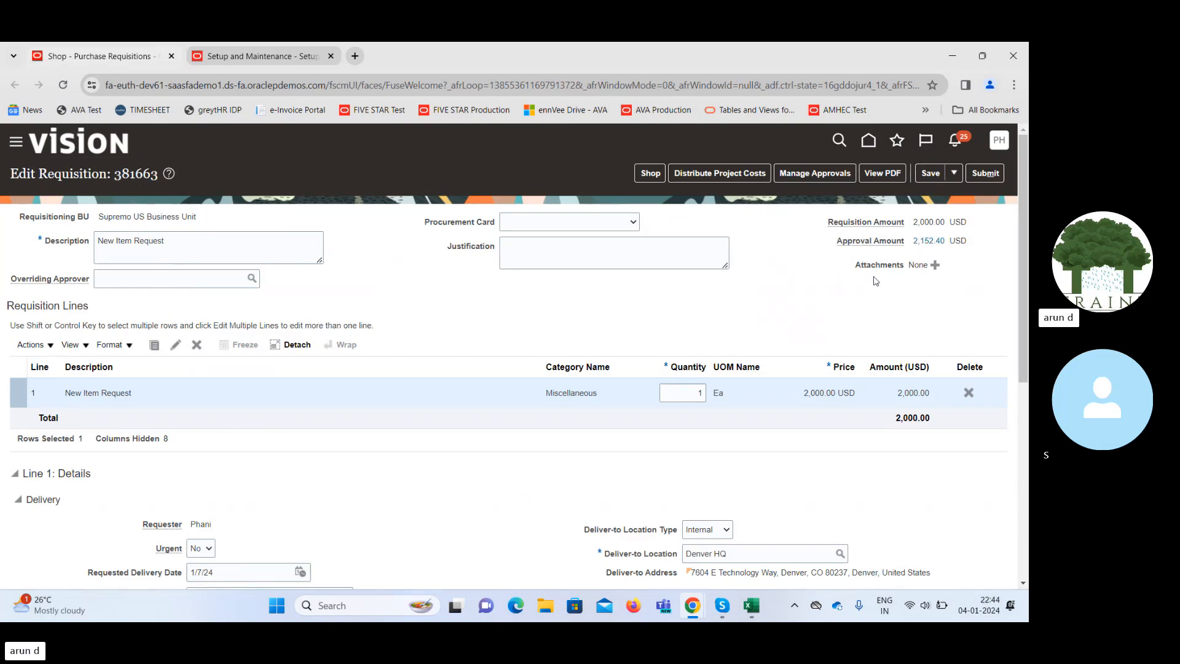
Scroll through requisition 381663's delivery and billing sections, then save it.
{"action": "scroll", "coordinate": [1027, 258], "scroll_direction": "down", "scroll_amount": 1}
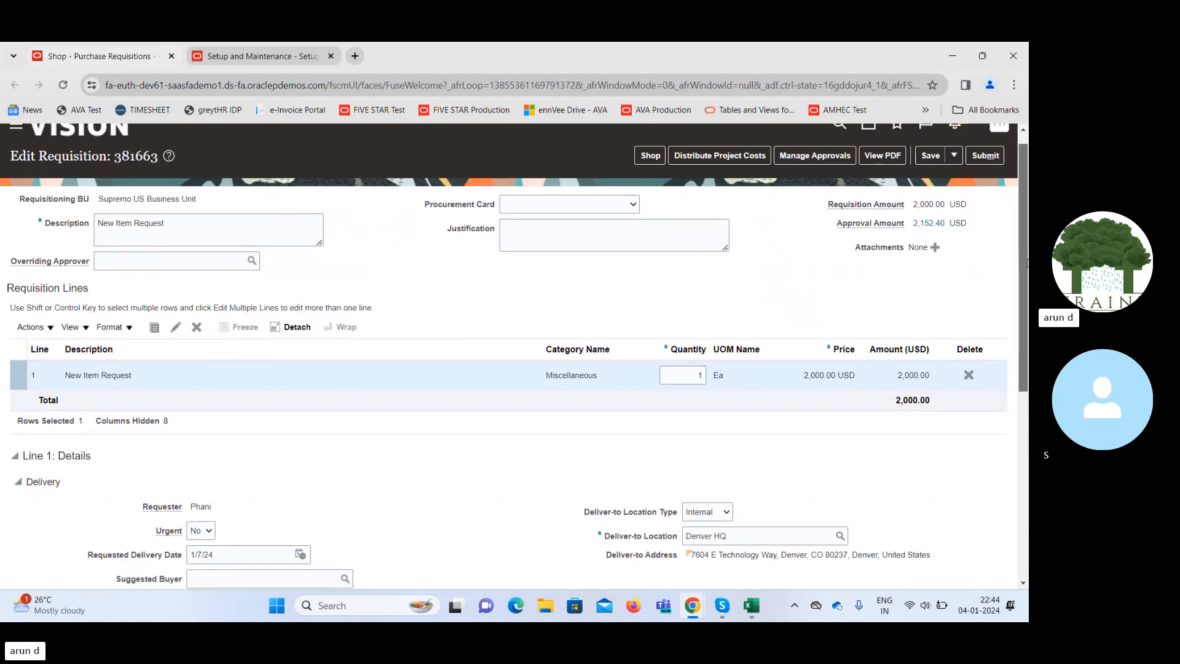
{"action": "scroll", "coordinate": [1027, 261], "scroll_direction": "down", "scroll_amount": 1}
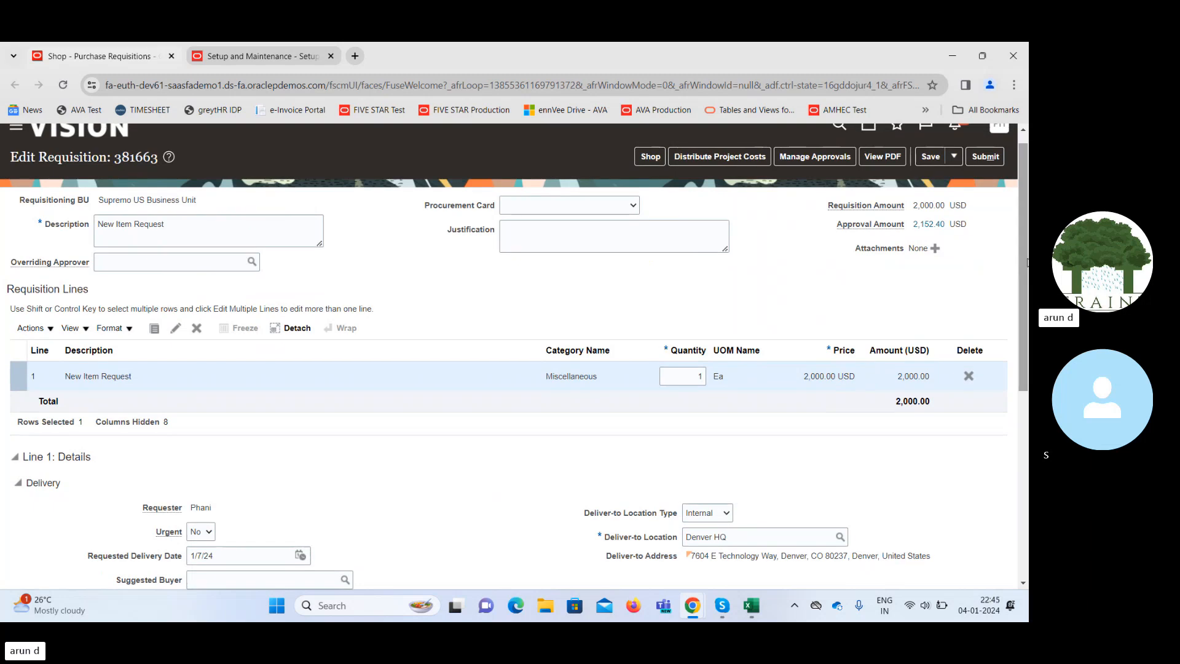
{"action": "left_click_drag", "start_coordinate": [1027, 263], "coordinate": [1019, 293]}
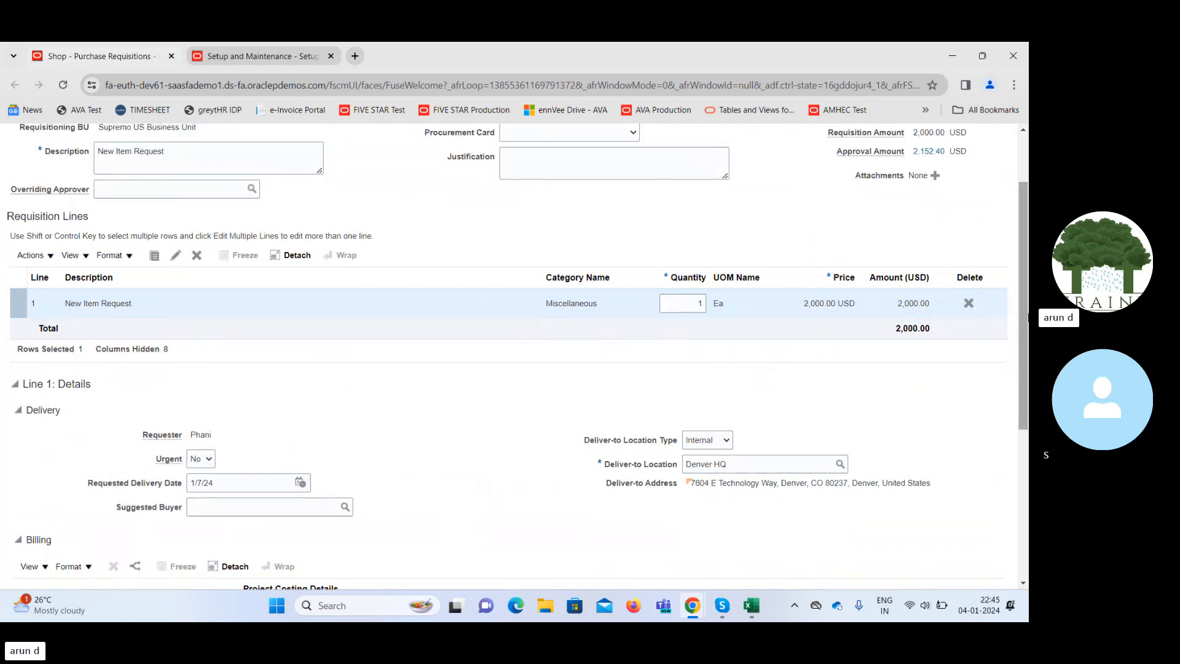
{"action": "left_click_drag", "start_coordinate": [1027, 336], "coordinate": [1028, 483]}
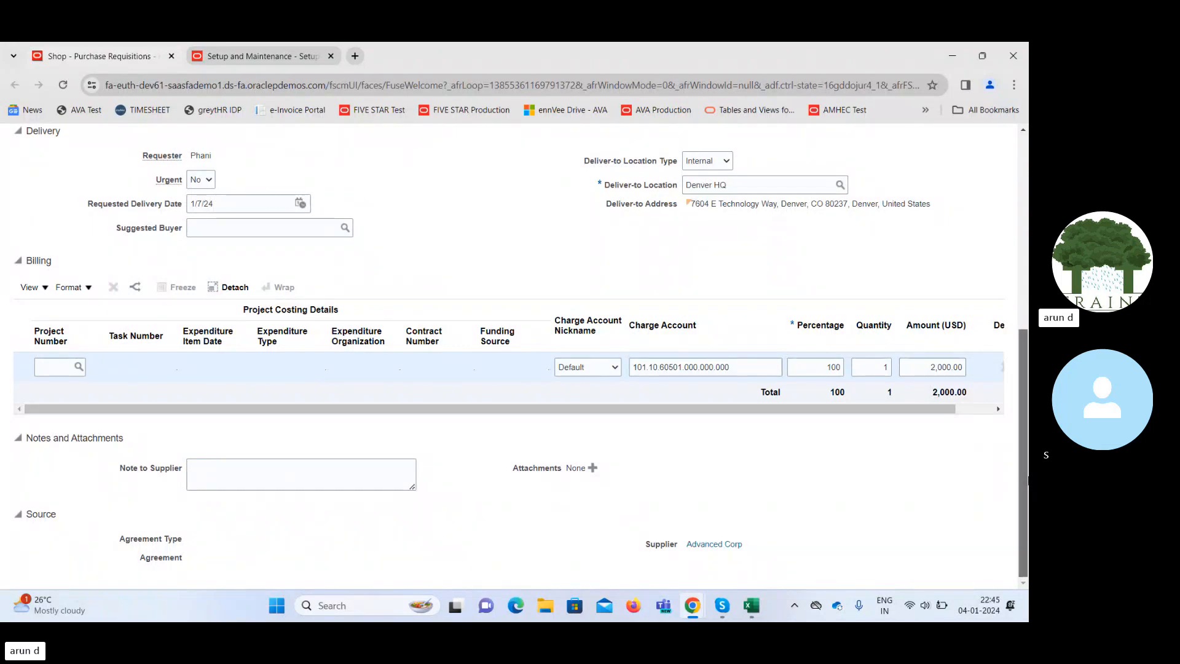
{"action": "scroll", "coordinate": [904, 255], "scroll_direction": "up", "scroll_amount": 6}
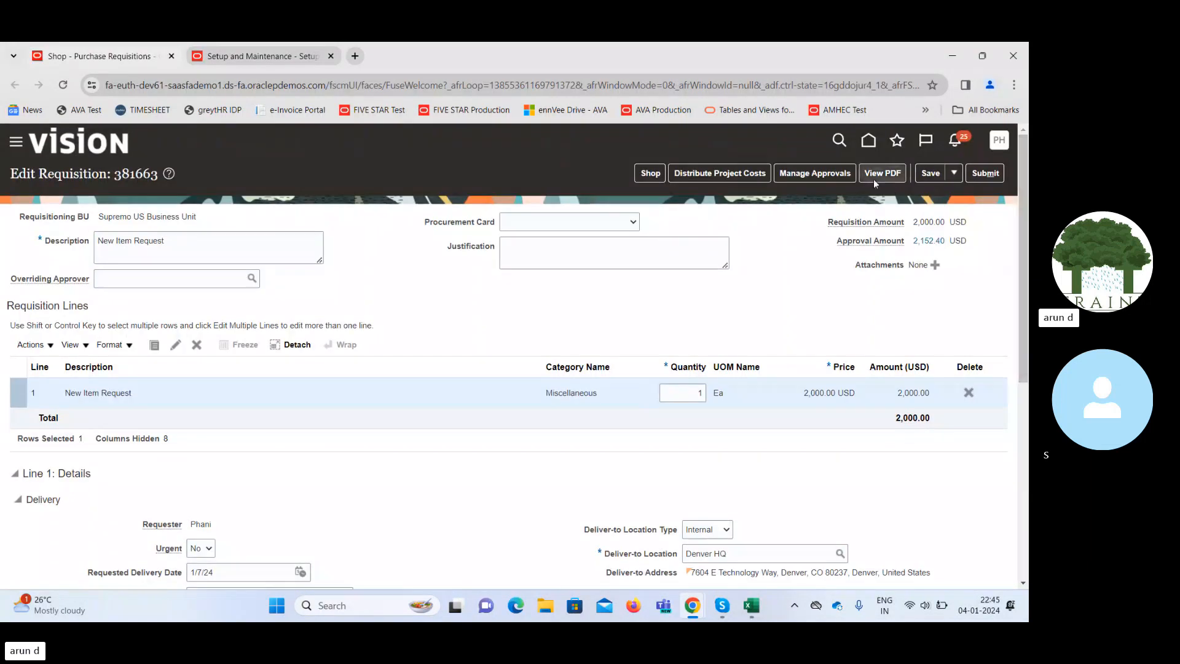
{"action": "left_click", "coordinate": [930, 173]}
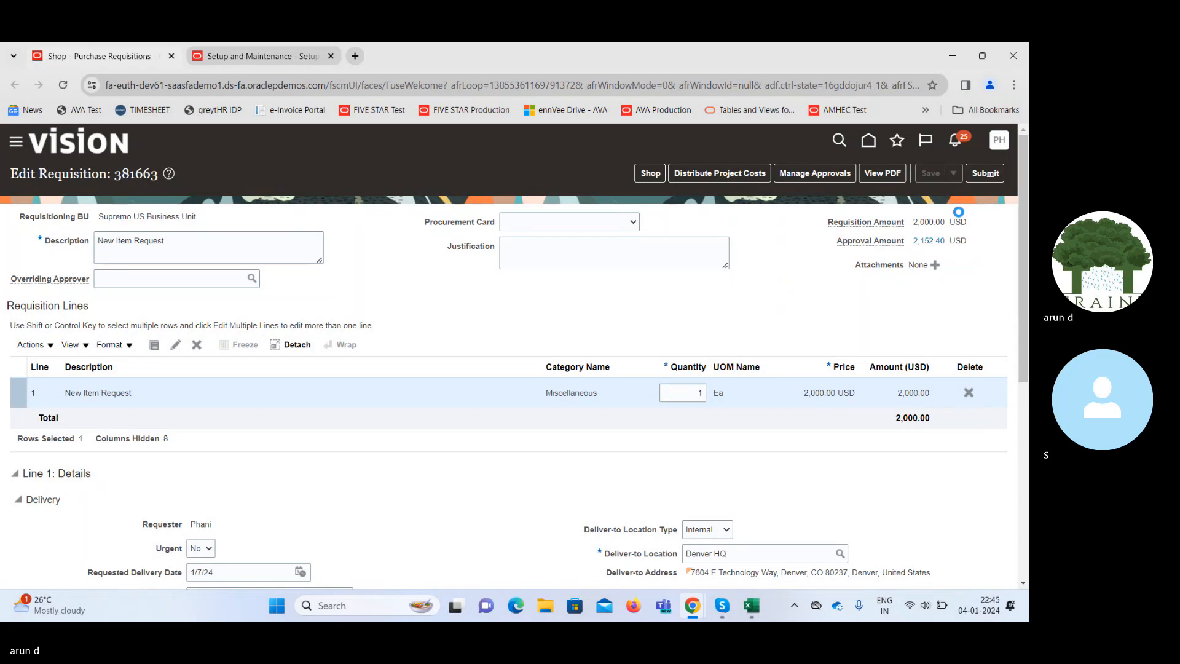
Submit requisition 381663 and select its number in the confirmation message.
{"action": "left_click", "coordinate": [982, 174]}
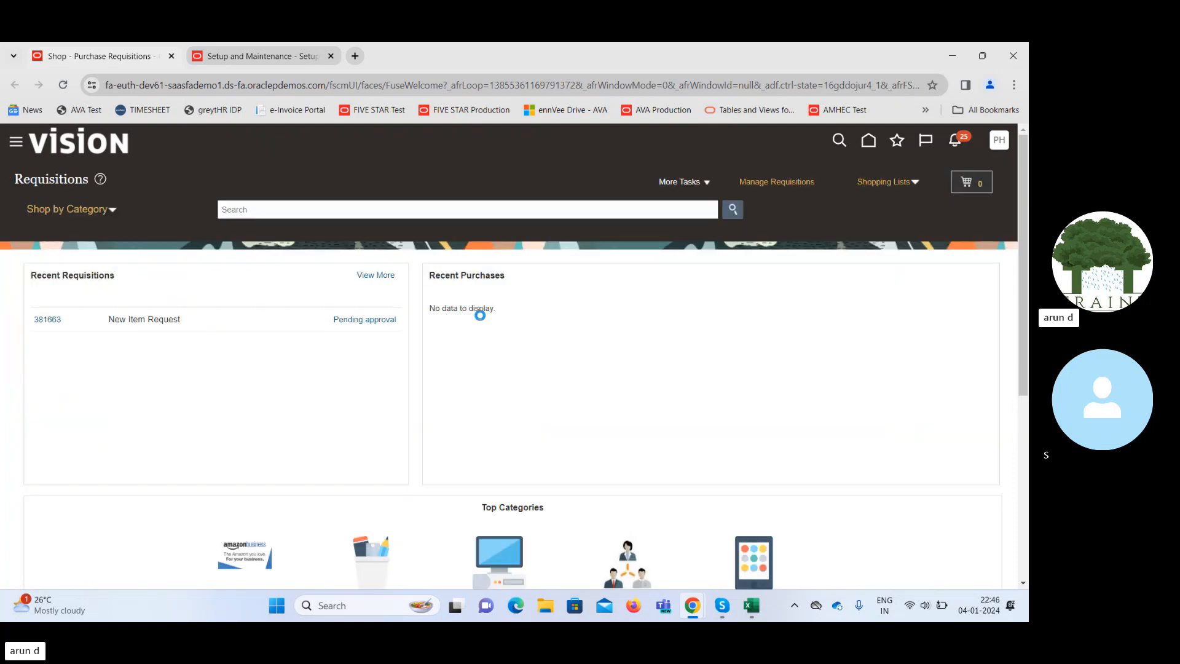
{"action": "double_click", "coordinate": [502, 355]}
{"action": "key", "text": "ctrl+c"}
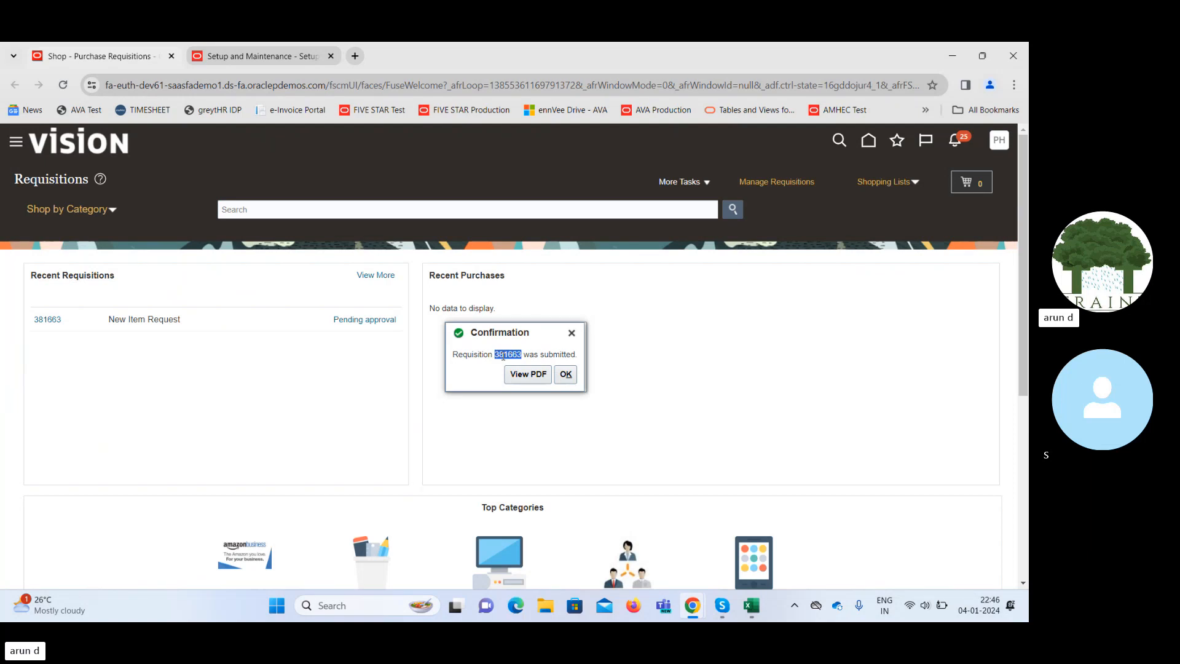
Paste requisition number 381663 into cell J18 of Book1, then minimize Excel.
{"action": "mouse_move", "coordinate": [751, 606]}
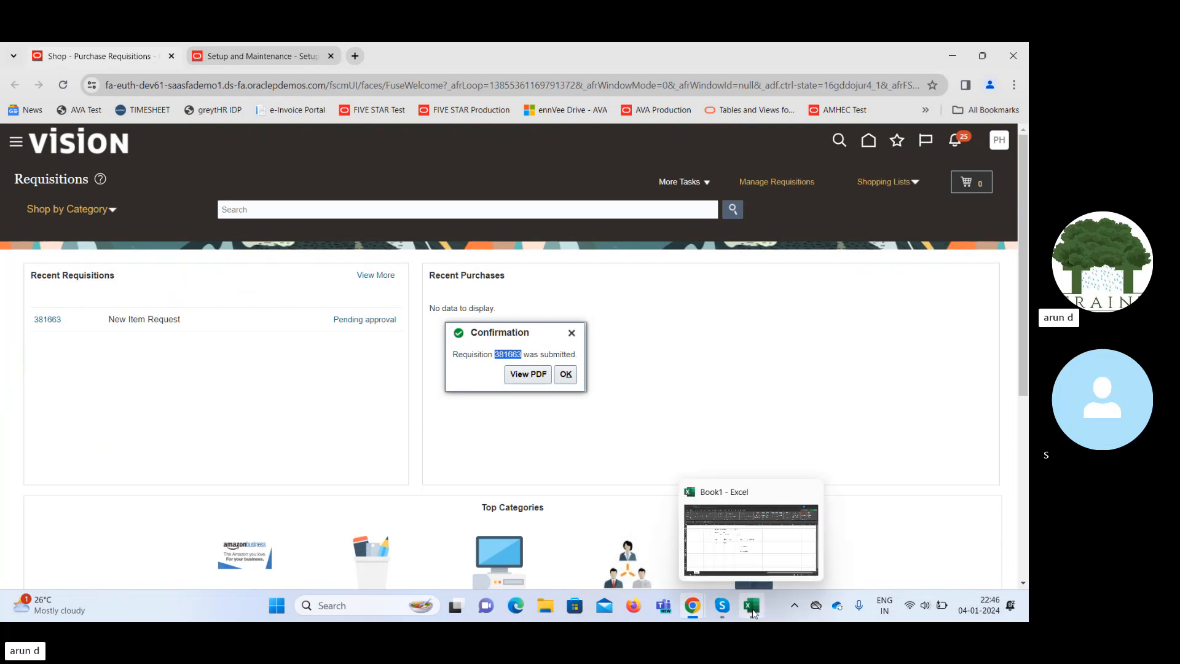
{"action": "left_click", "coordinate": [754, 525]}
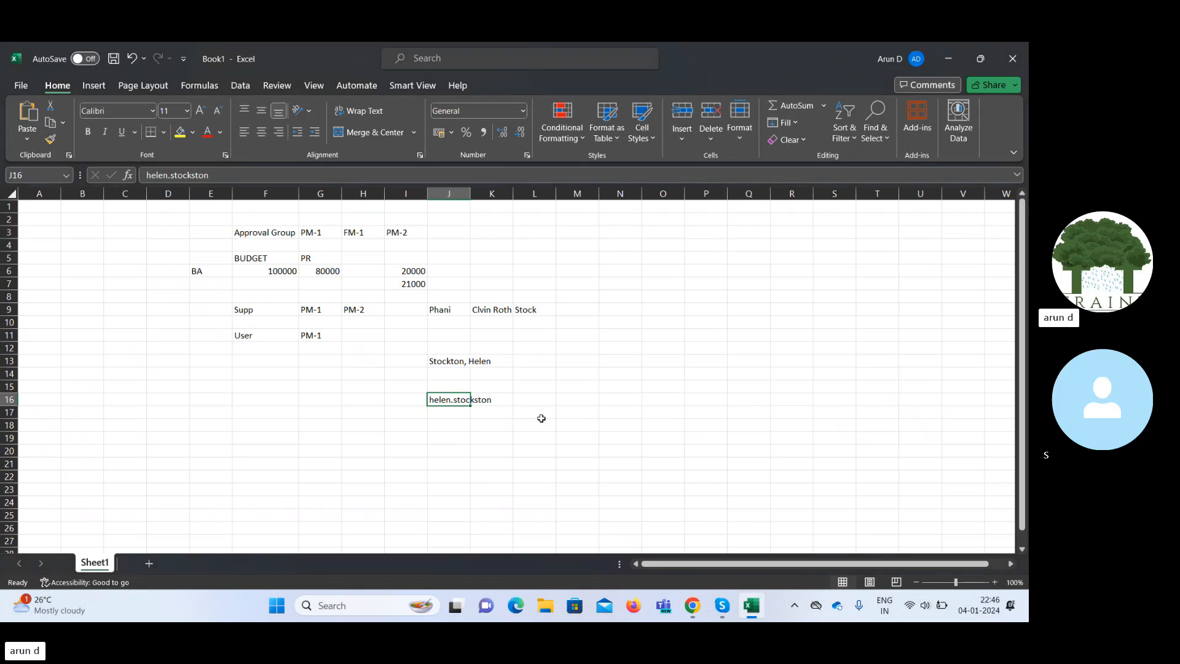
{"action": "left_click", "coordinate": [442, 423]}
{"action": "left_click", "coordinate": [263, 176]}
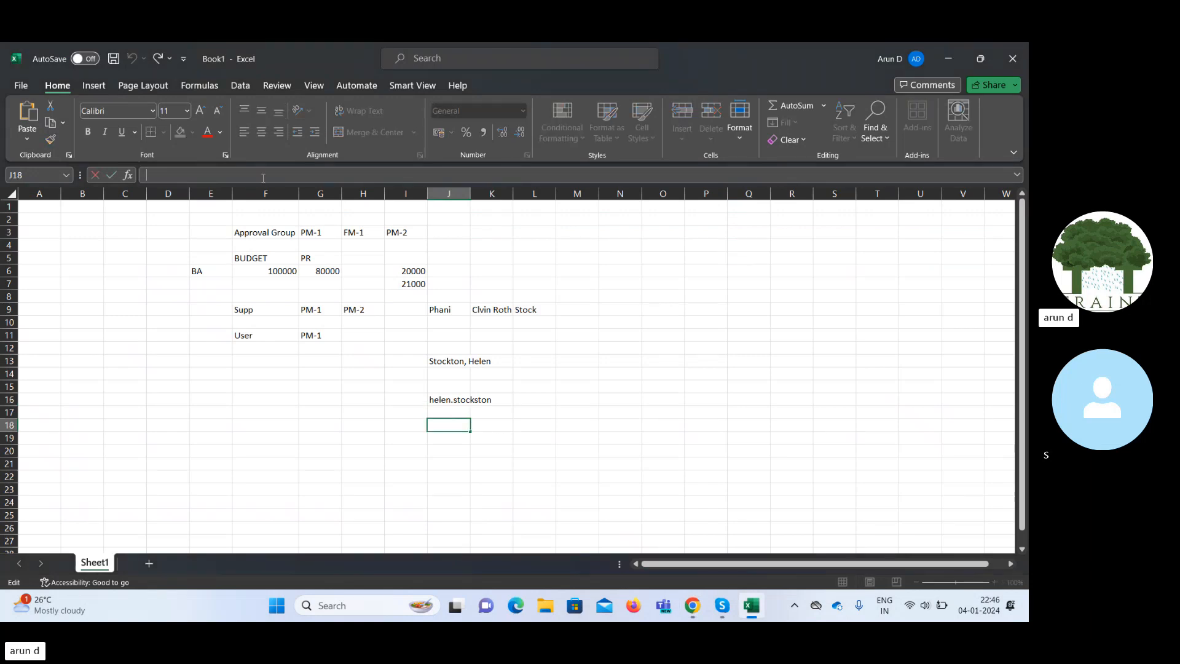
{"action": "key", "text": "ctrl+v"}
{"action": "key", "text": "Tab"}
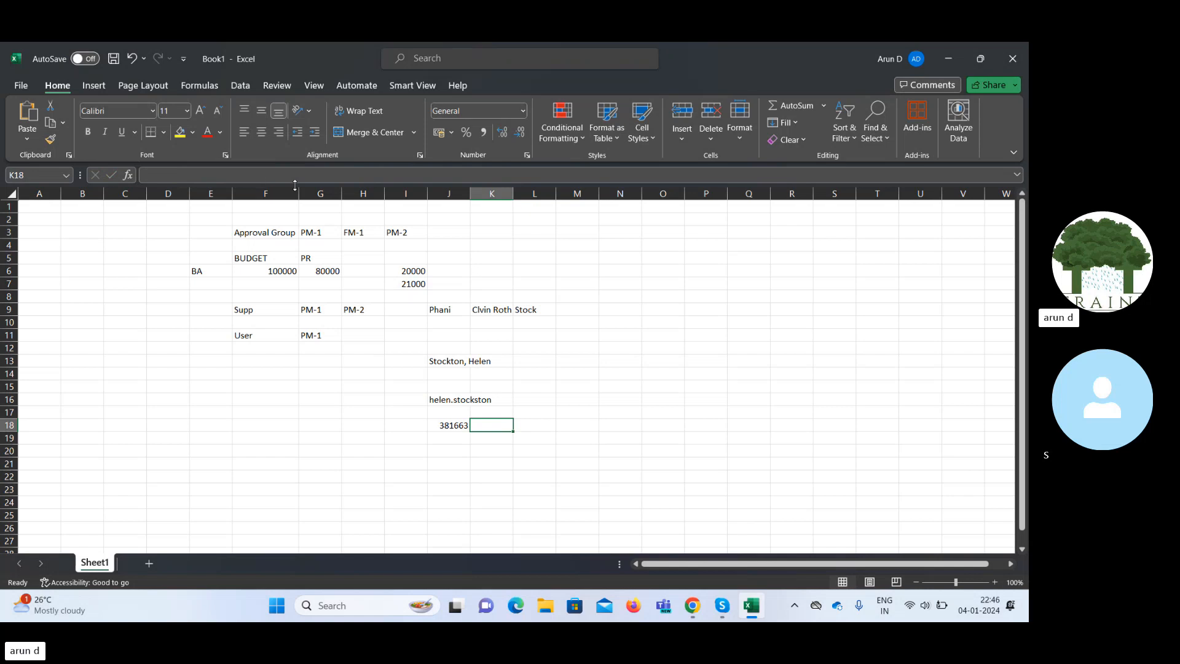
{"action": "left_click", "coordinate": [950, 60]}
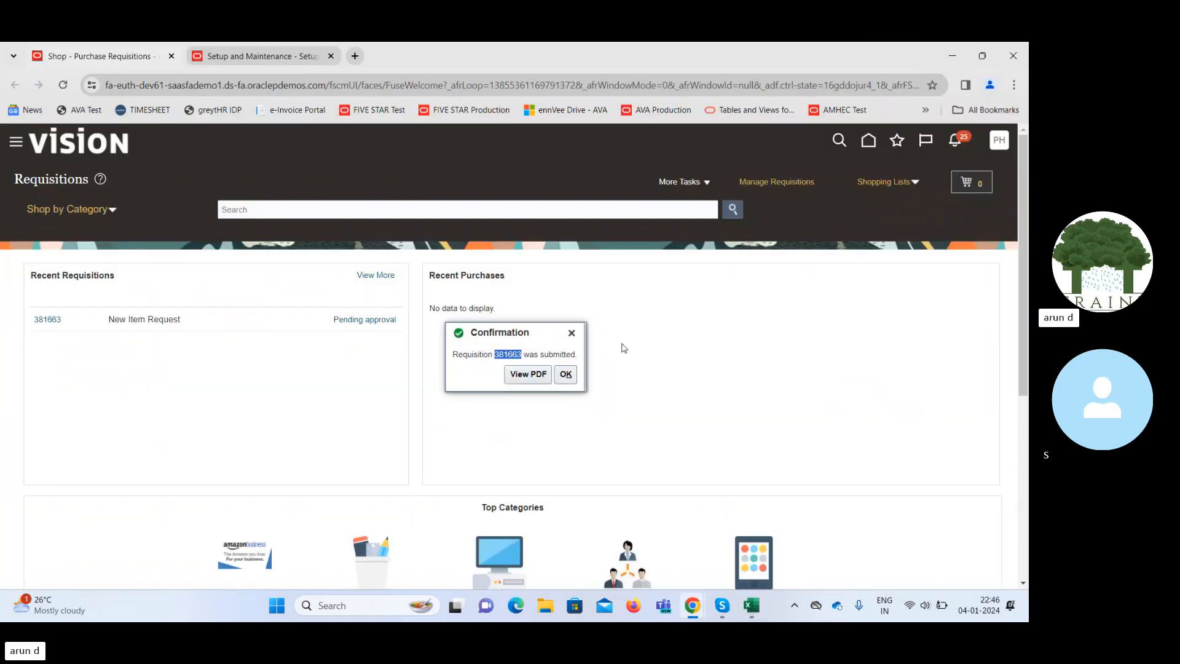
Dismiss the confirmation and open the Transaction Console from the Navigator's Tools group.
{"action": "left_click", "coordinate": [565, 376]}
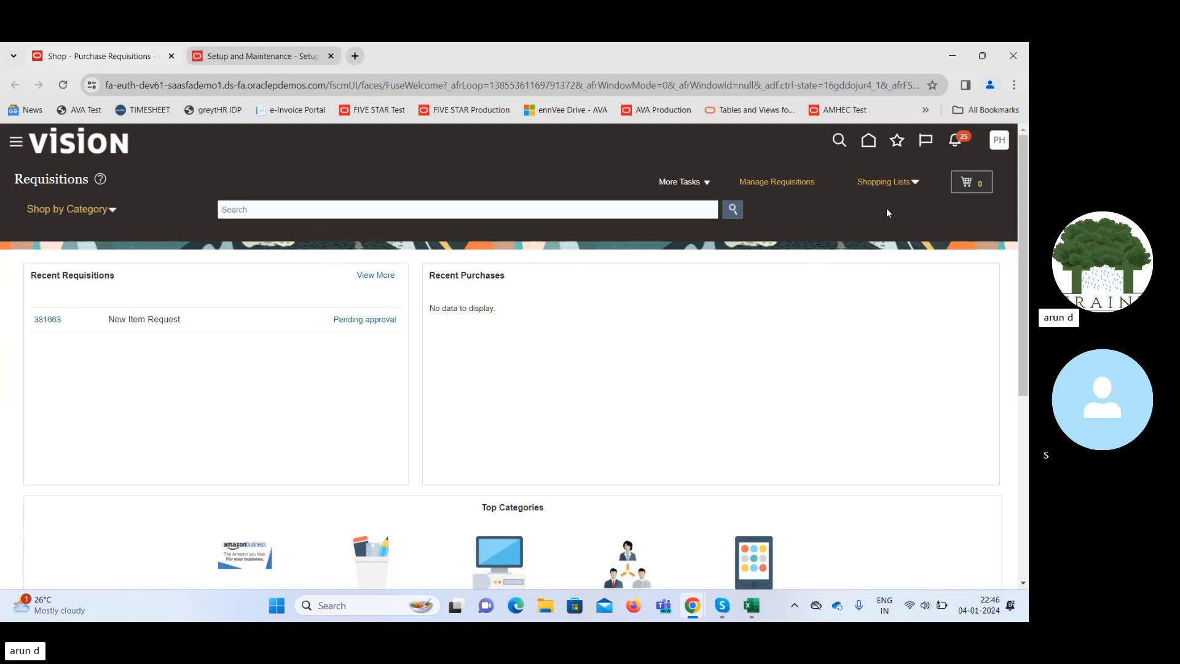
{"action": "left_click", "coordinate": [868, 141]}
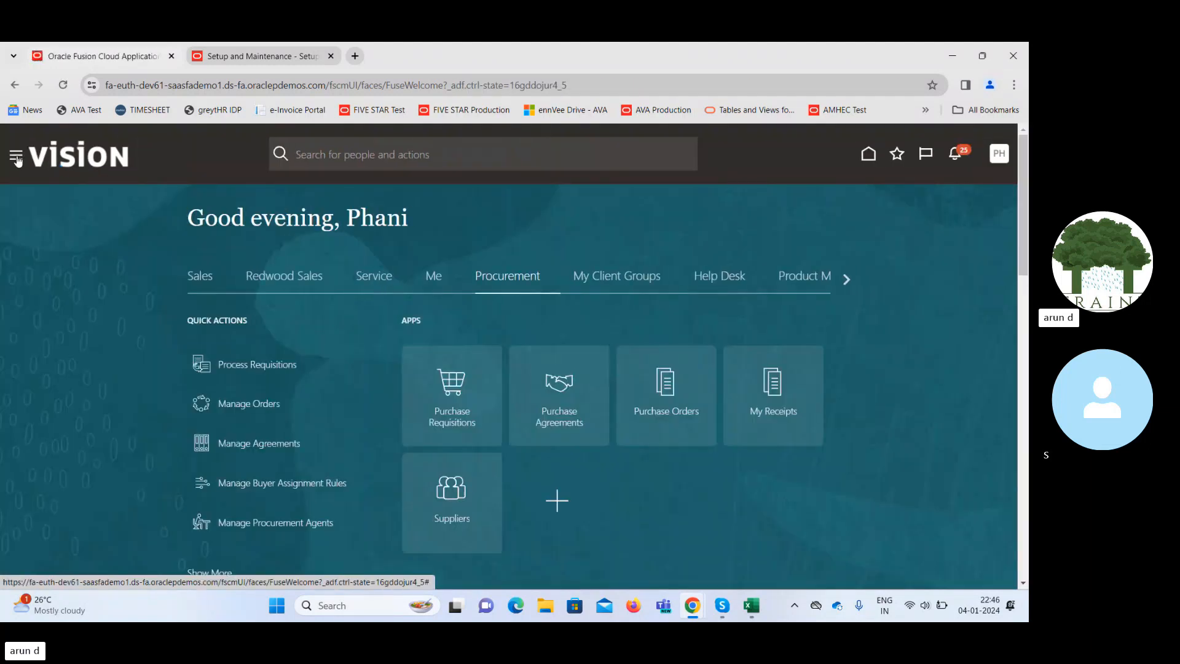
{"action": "left_click", "coordinate": [17, 159]}
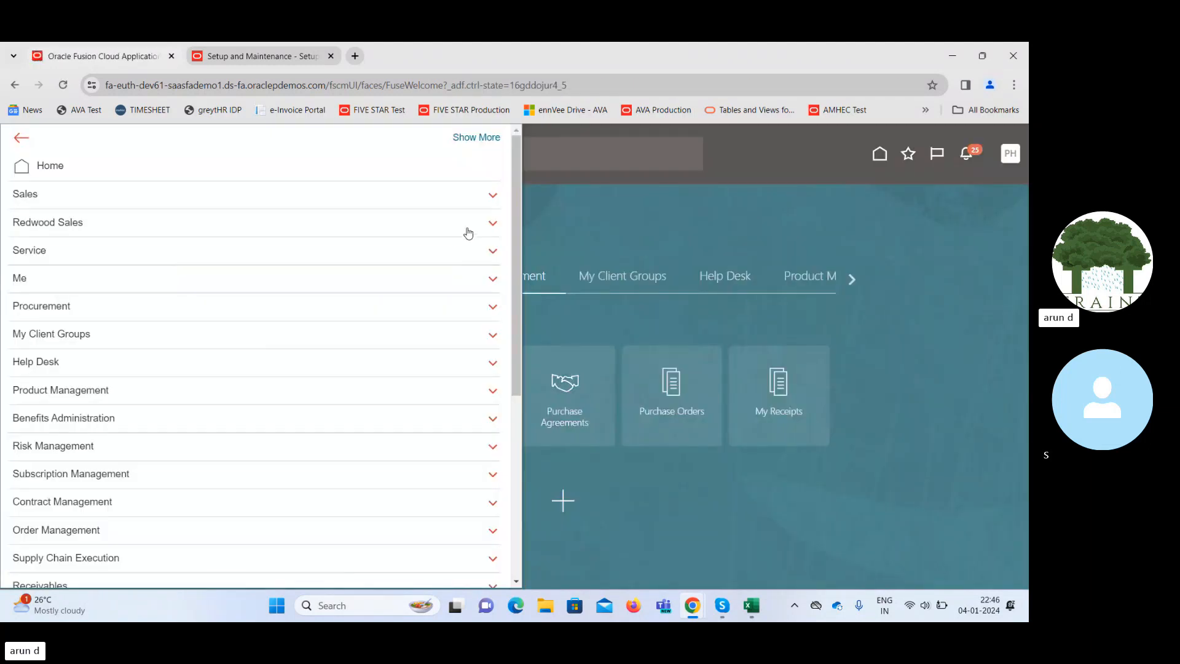
{"action": "left_click_drag", "start_coordinate": [517, 206], "coordinate": [509, 444]}
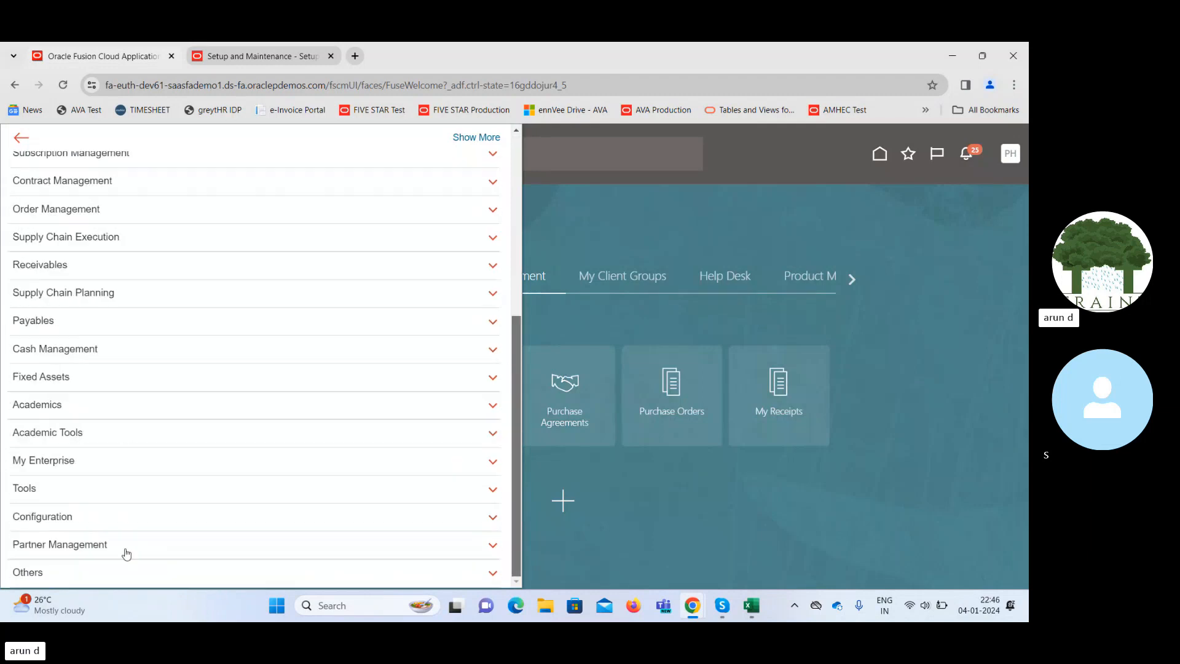
{"action": "left_click", "coordinate": [54, 495]}
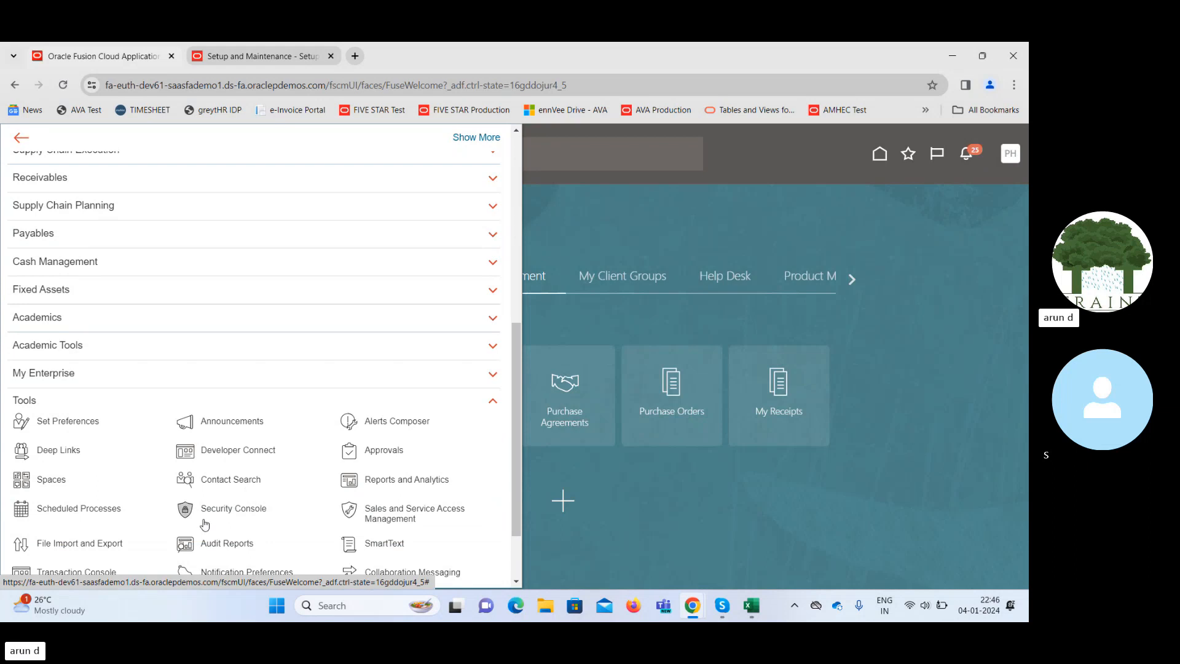
{"action": "left_click", "coordinate": [76, 573]}
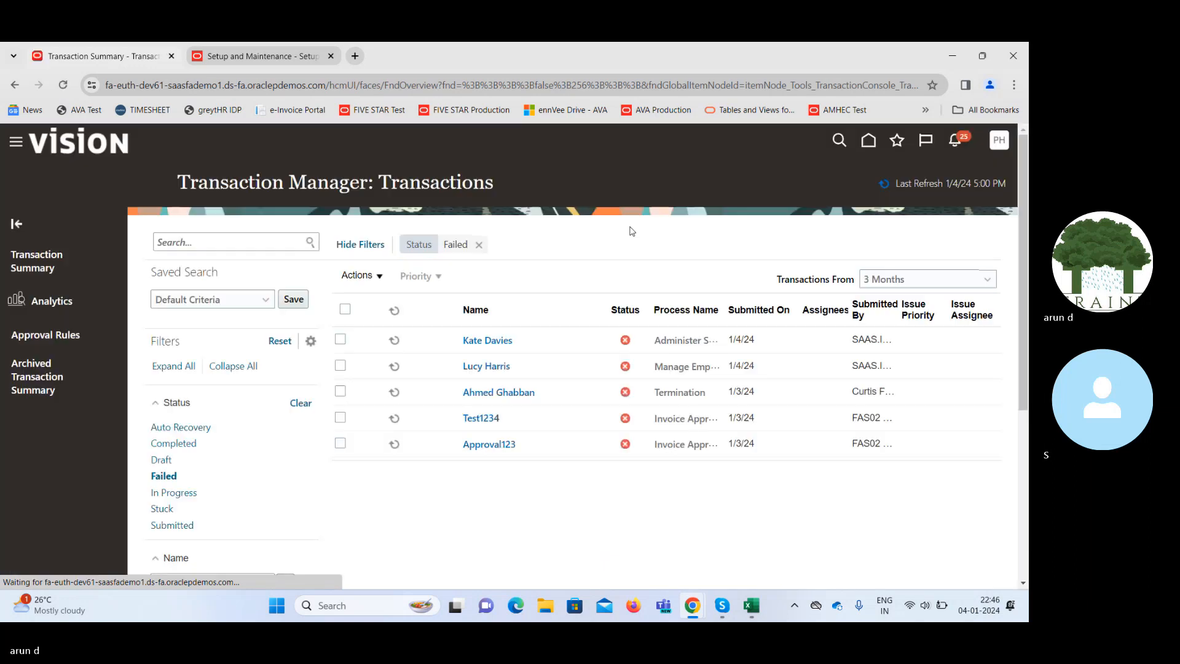
Clear the Failed filter, view requisition 381663's Stuck approval transaction, and return home.
{"action": "left_click", "coordinate": [479, 248]}
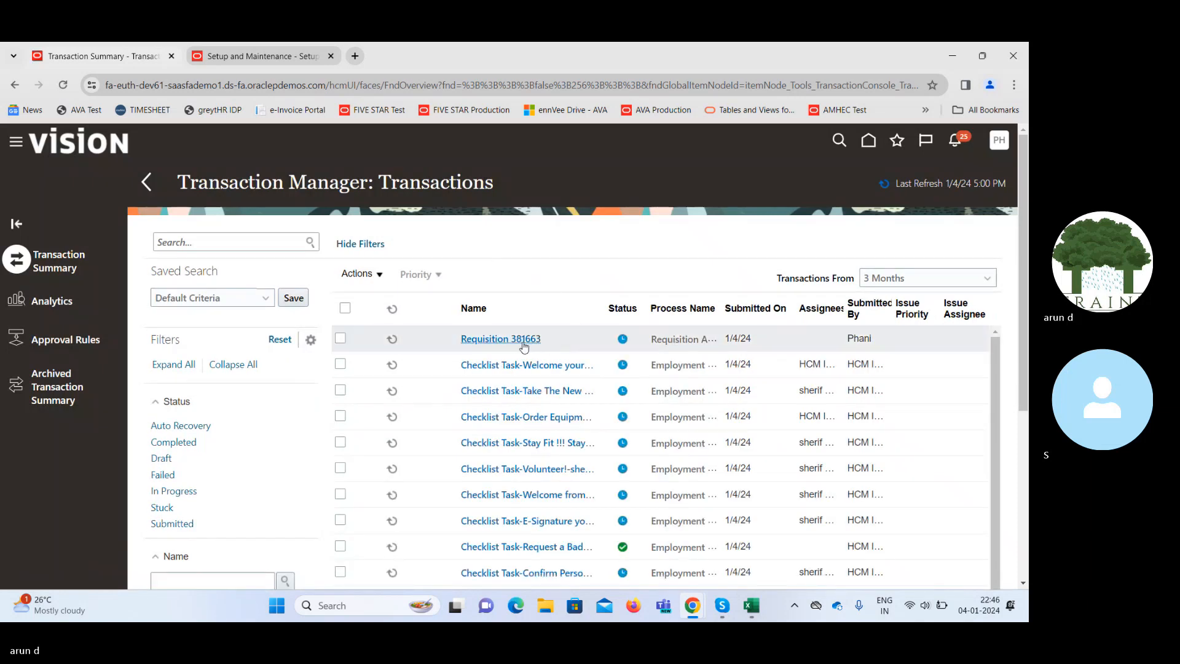
{"action": "left_click", "coordinate": [514, 339]}
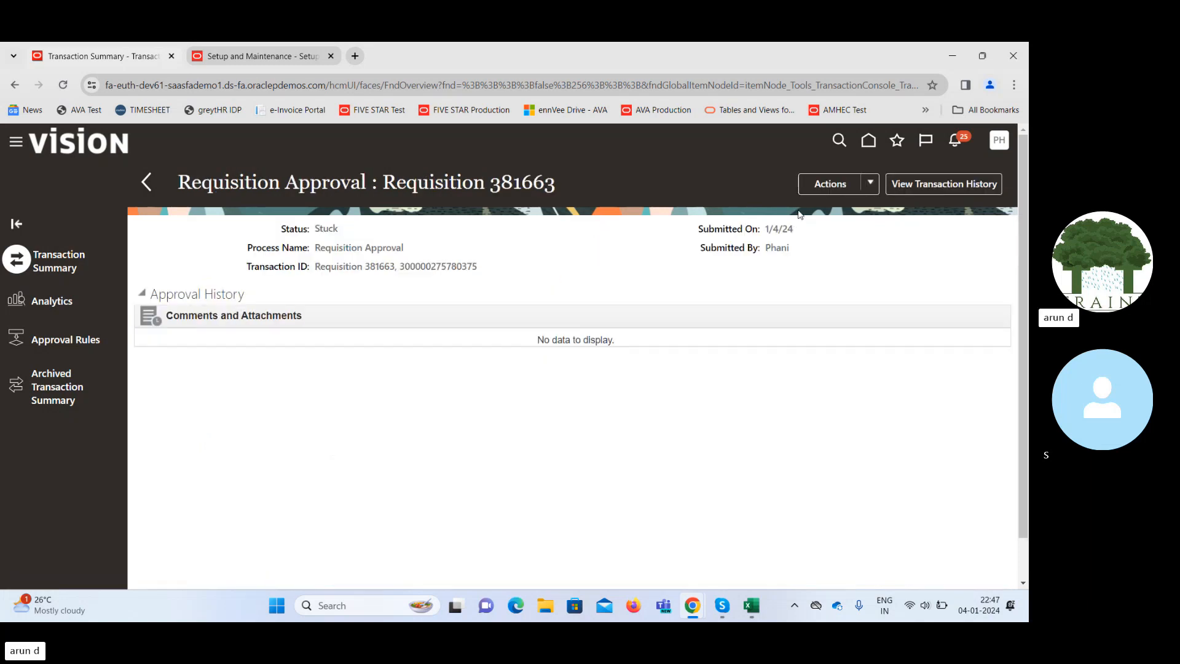
{"action": "left_click", "coordinate": [863, 141]}
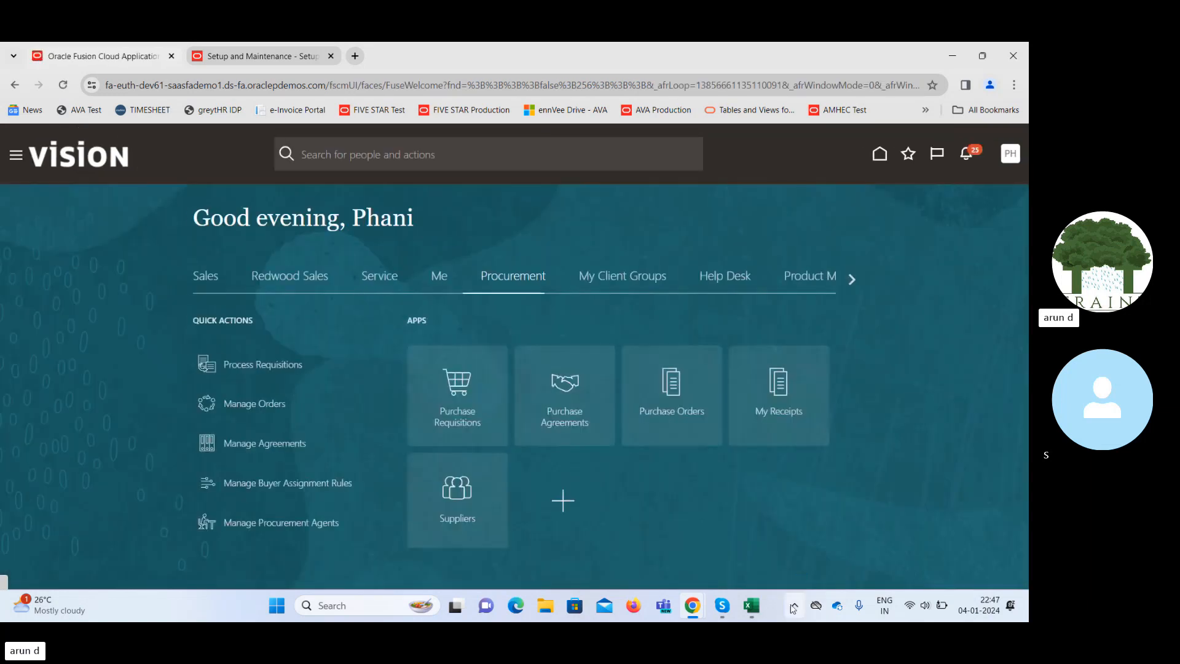
Open requisition 381663 (Pending approval, 2,152.40 USD) from Purchase Requisitions and show its Actions.
{"action": "mouse_move", "coordinate": [750, 609]}
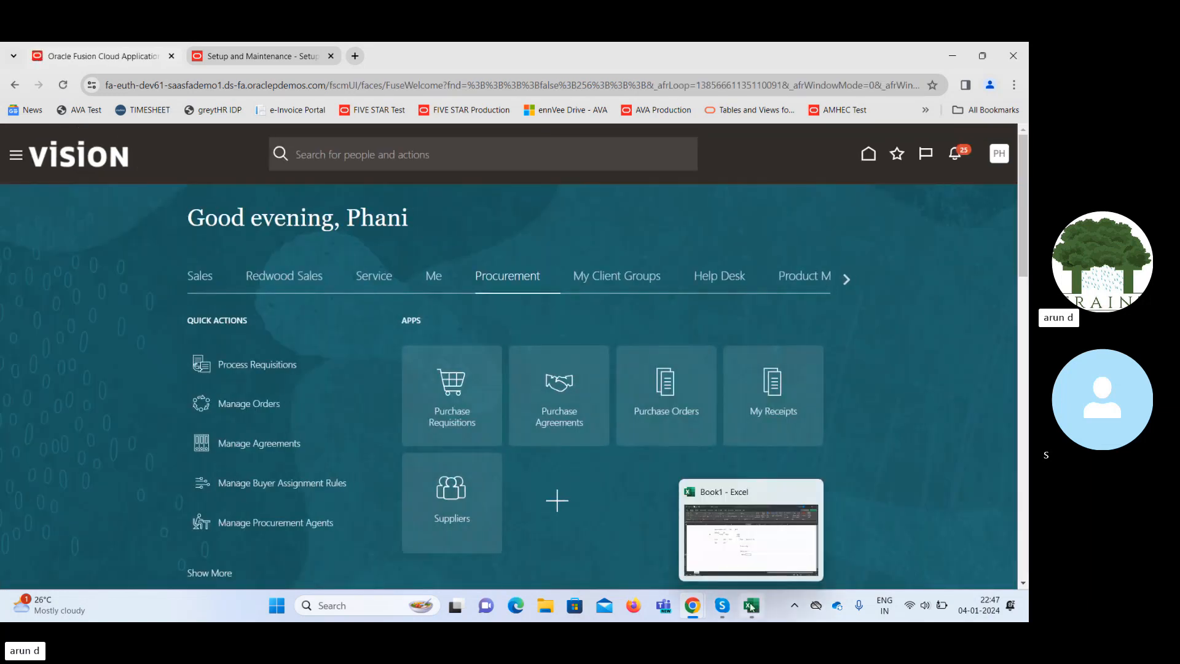
{"action": "left_click", "coordinate": [747, 561]}
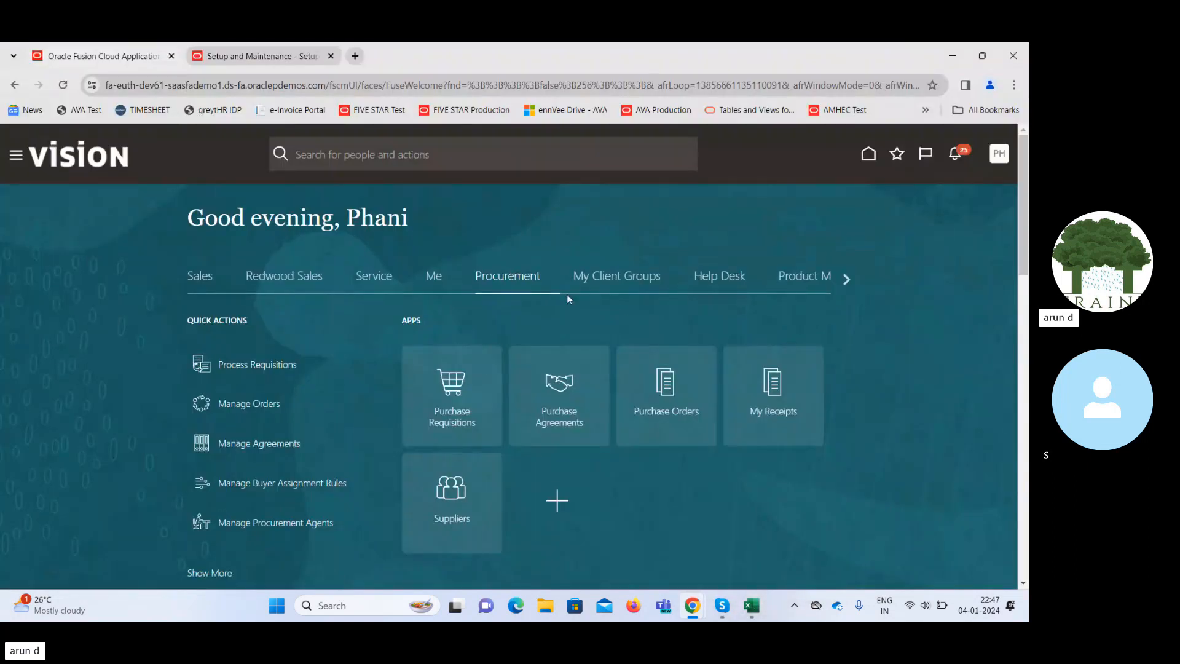
{"action": "left_click", "coordinate": [454, 386]}
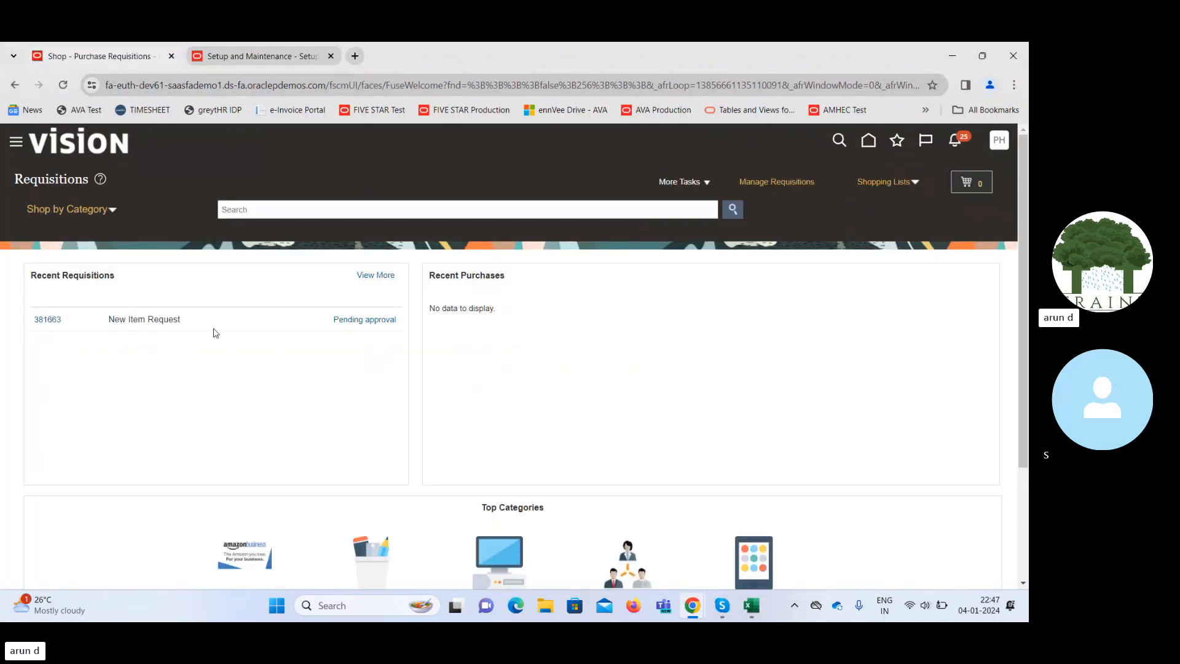
{"action": "left_click", "coordinate": [47, 319]}
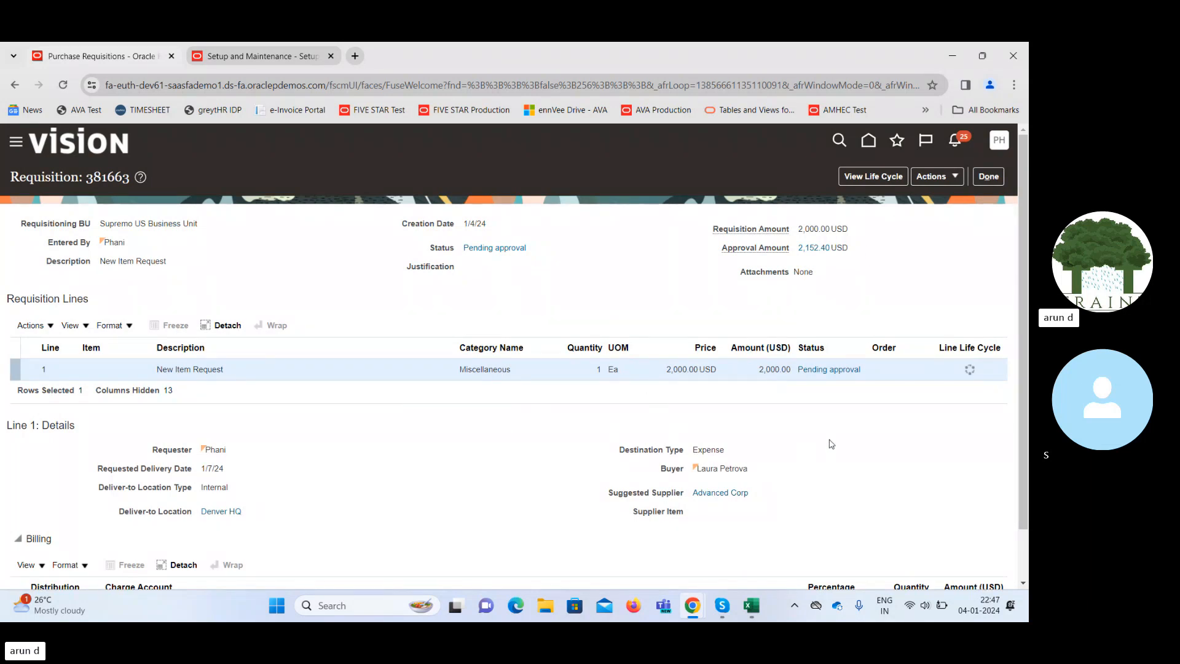
{"action": "scroll", "coordinate": [1026, 350], "scroll_direction": "down", "scroll_amount": 1}
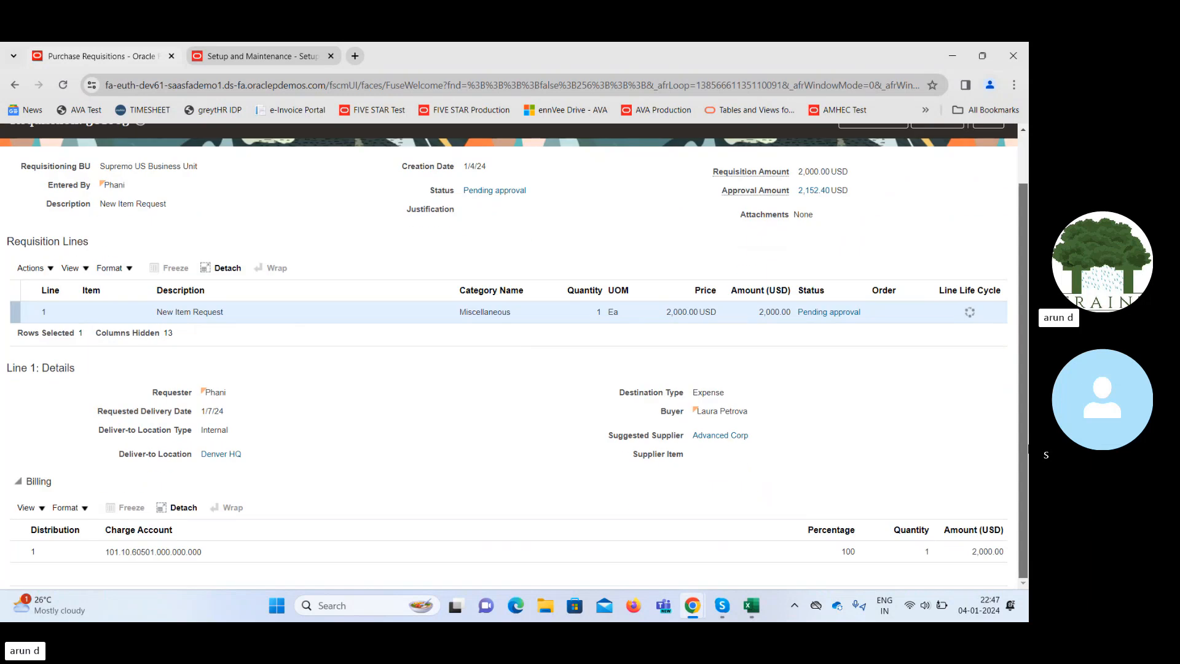
{"action": "scroll", "coordinate": [1026, 449], "scroll_direction": "up", "scroll_amount": 1}
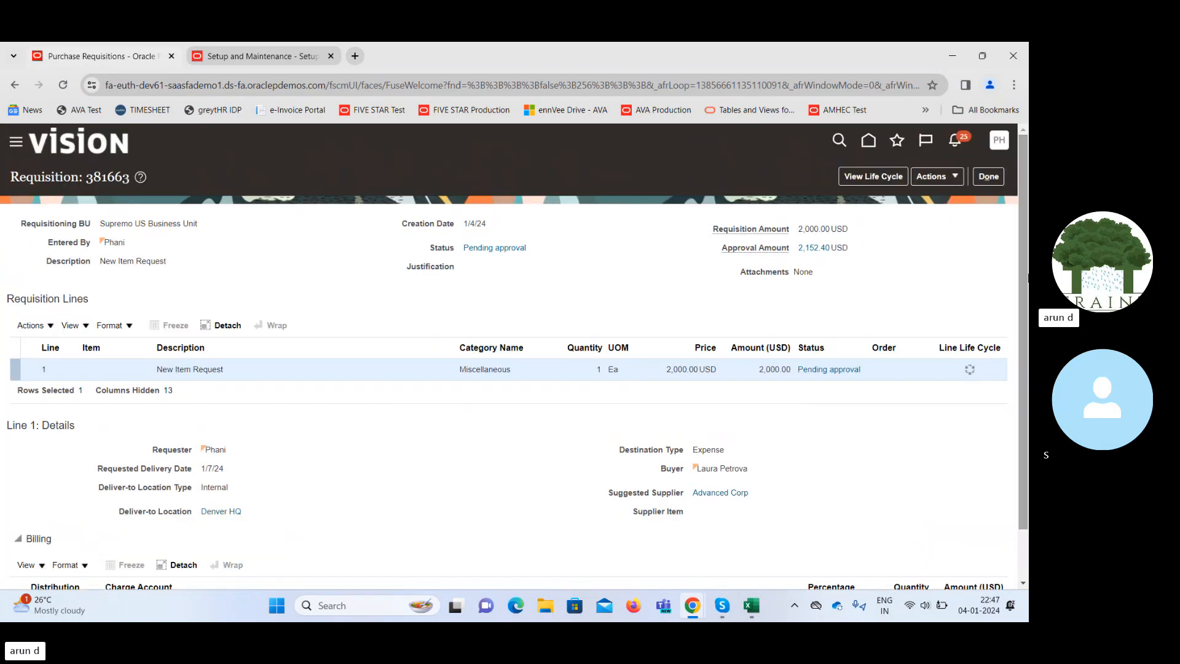
{"action": "left_click", "coordinate": [930, 176]}
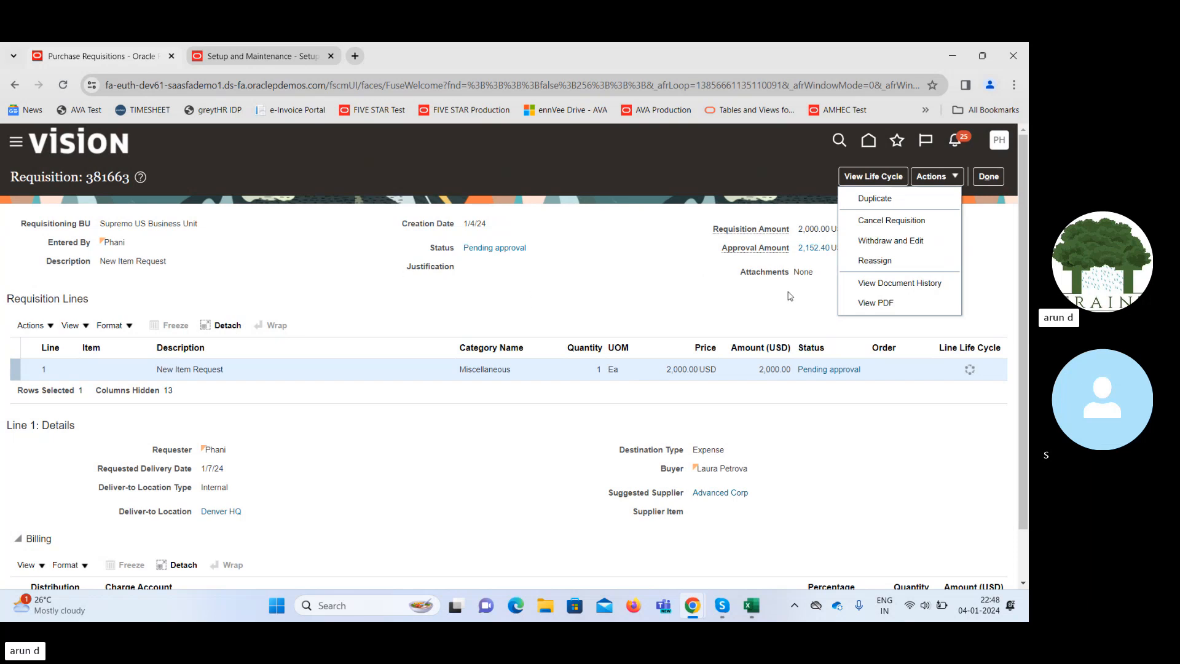
Generate requisition 381663 as 381663.pdf, review the PDF, then close it.
{"action": "left_click", "coordinate": [882, 305]}
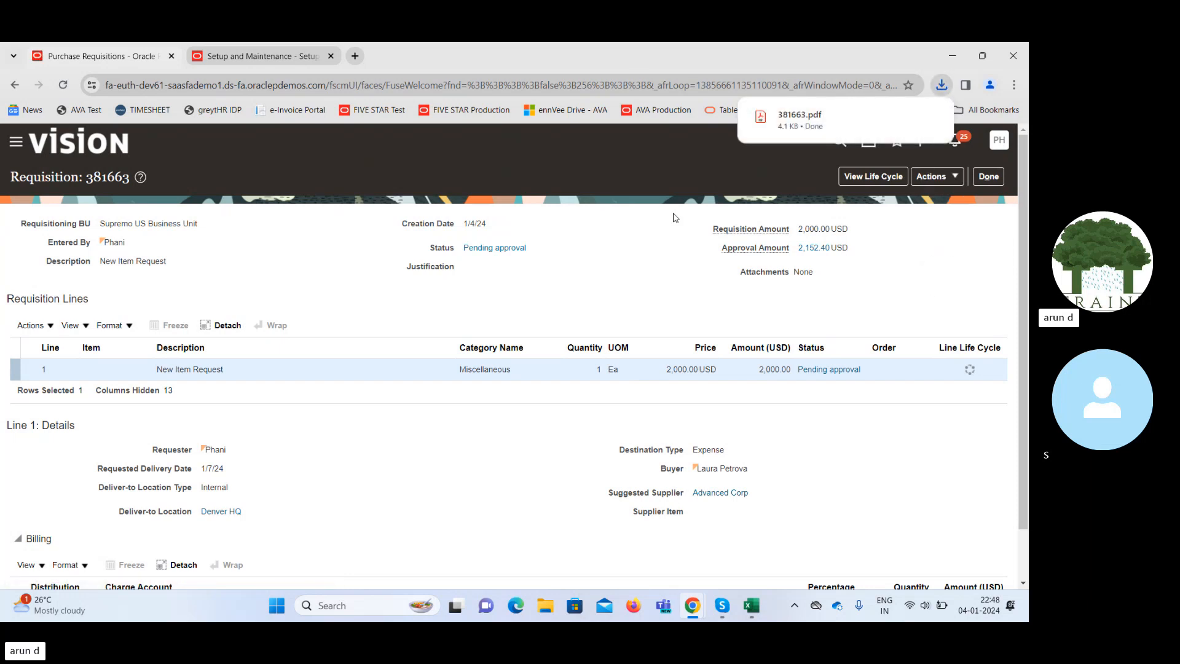
{"action": "left_click", "coordinate": [799, 118]}
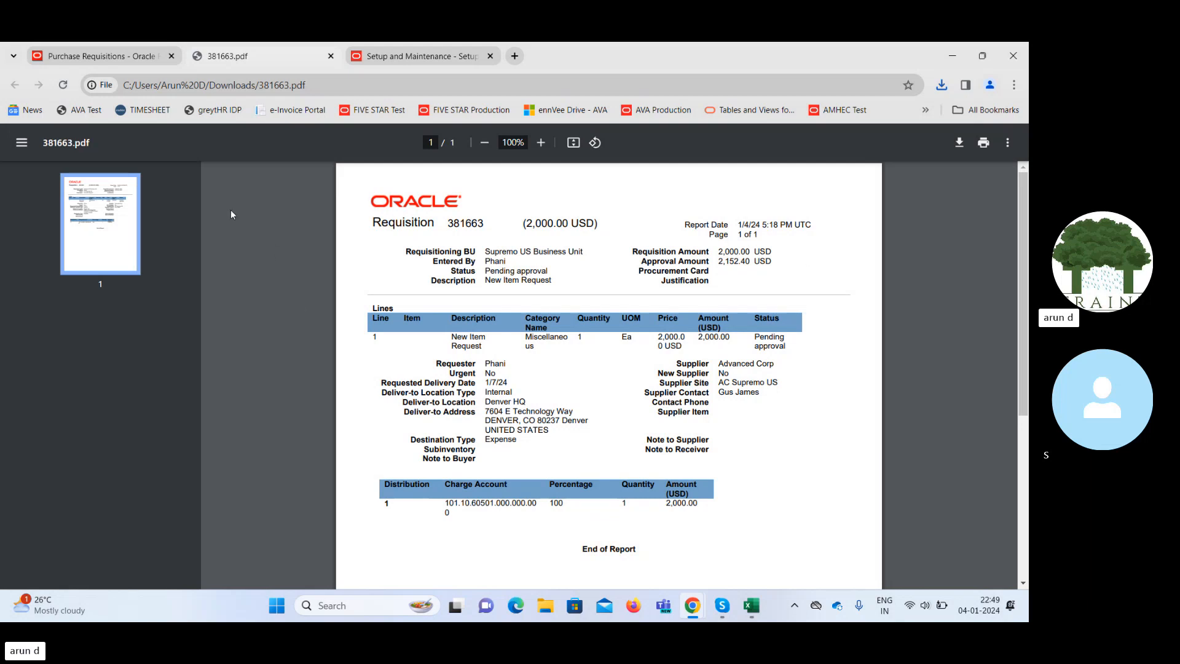
{"action": "left_click", "coordinate": [124, 57]}
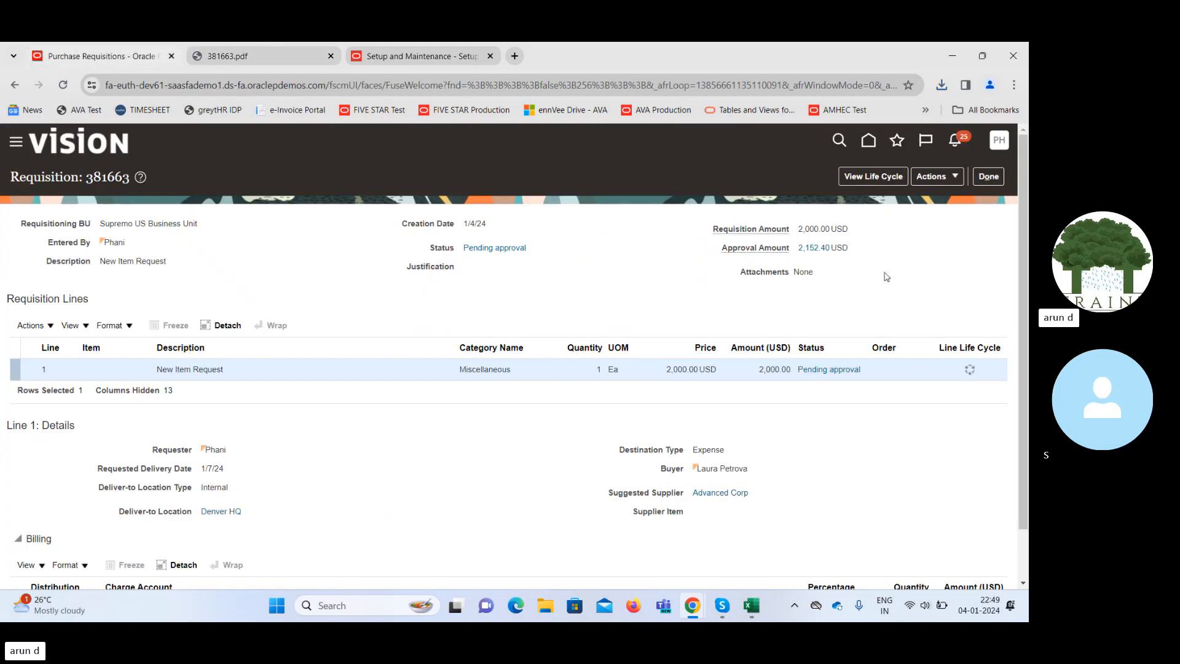
{"action": "left_click", "coordinate": [948, 179]}
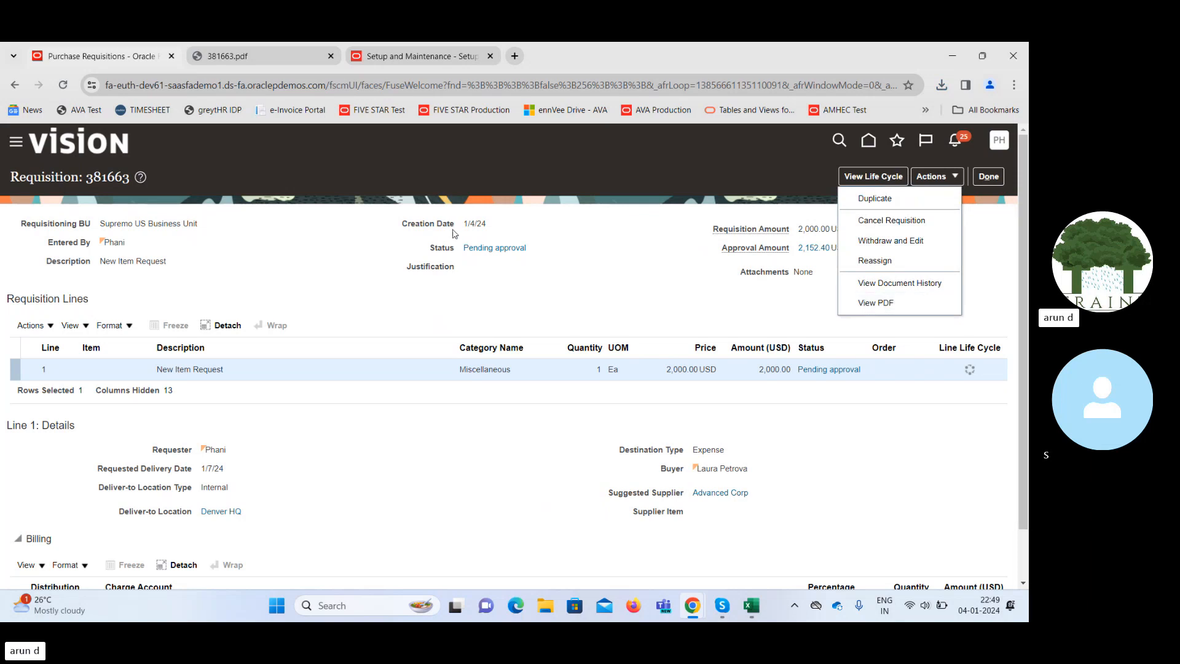
{"action": "left_click", "coordinate": [292, 54]}
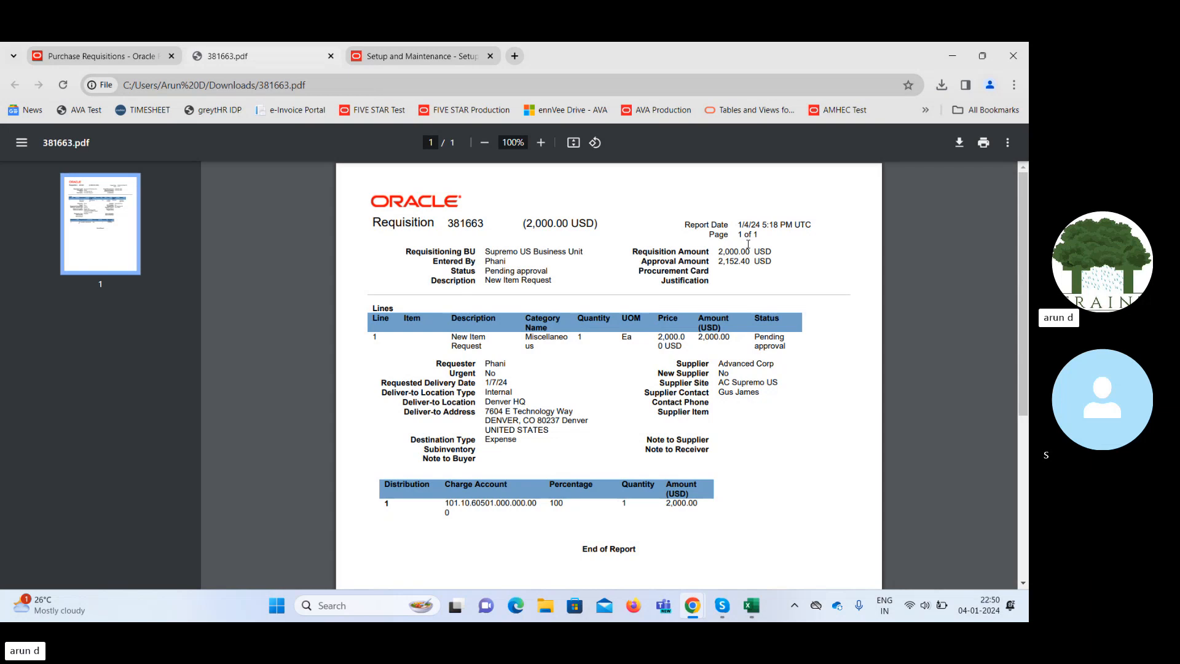
{"action": "left_click", "coordinate": [330, 57]}
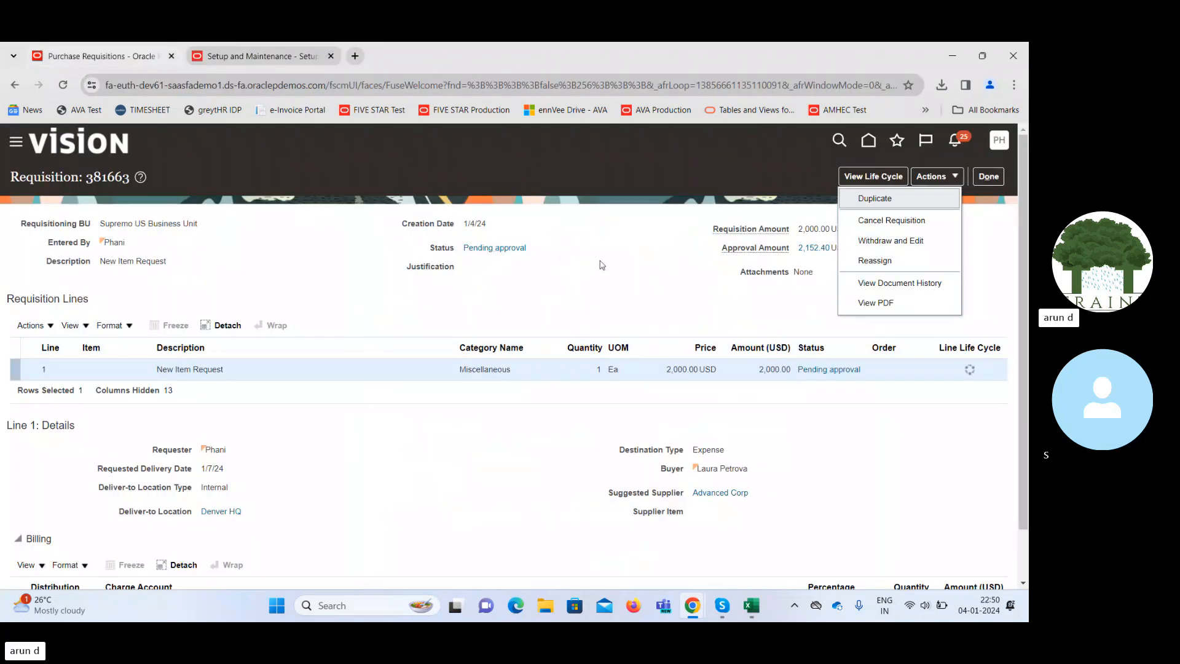
Leave the requisition, reopen Tools > Transaction Console and clear the Failed status filter.
{"action": "left_click", "coordinate": [988, 177]}
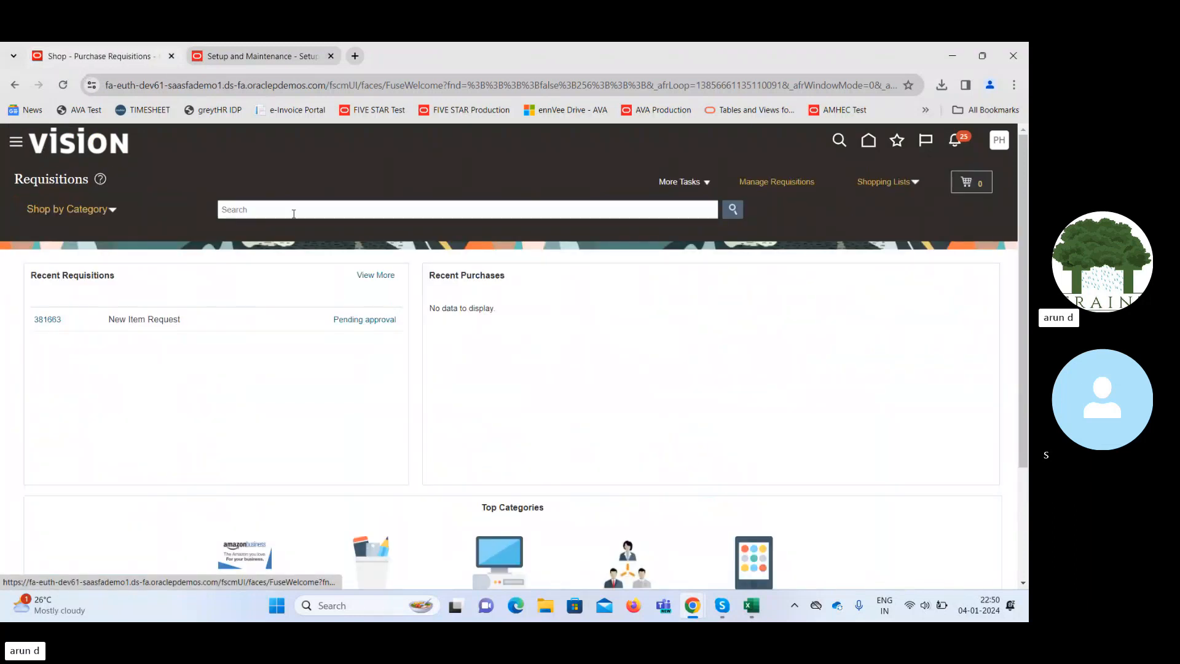
{"action": "left_click", "coordinate": [16, 142]}
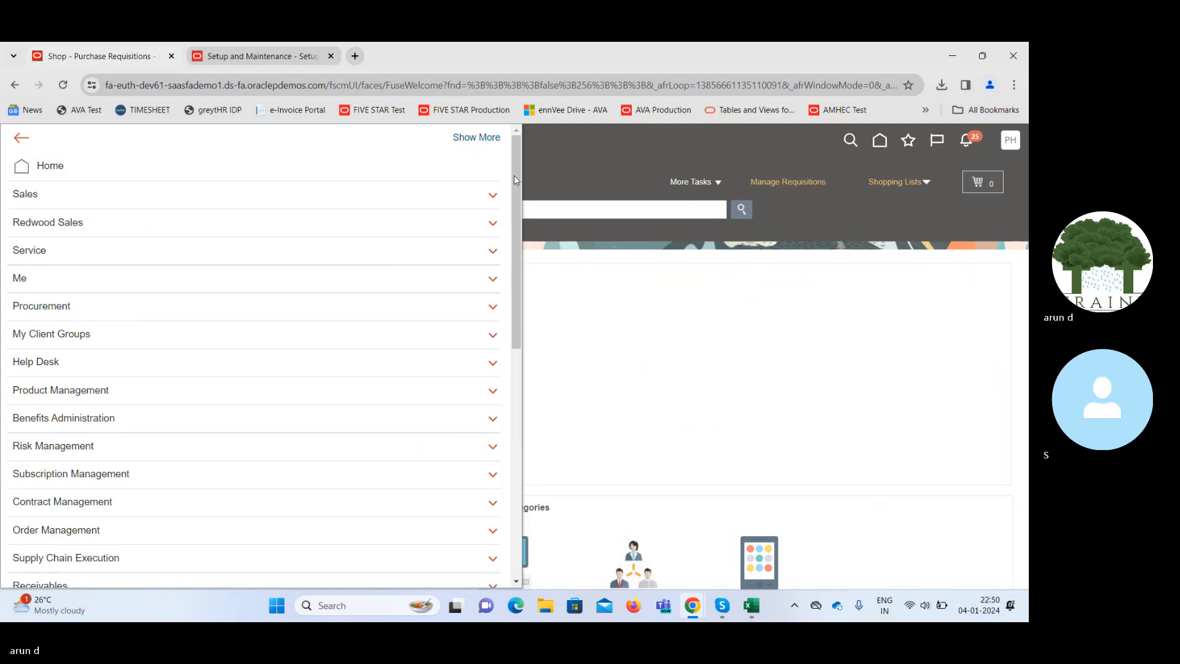
{"action": "scroll", "coordinate": [514, 175], "scroll_direction": "down", "scroll_amount": 8}
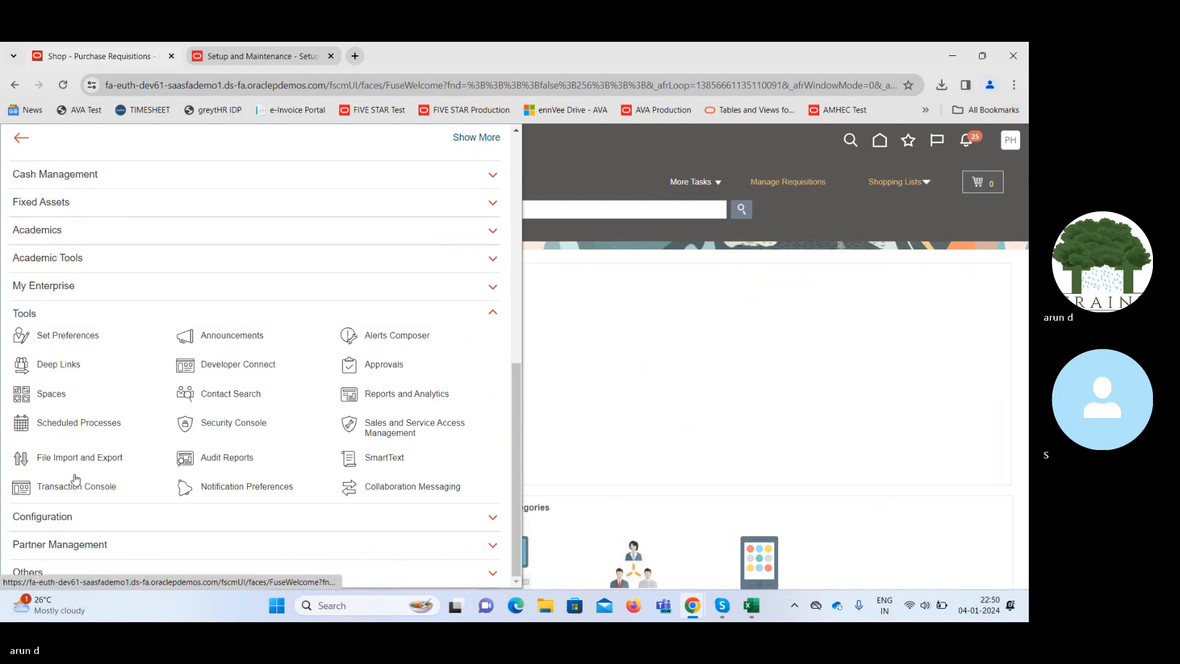
{"action": "left_click", "coordinate": [75, 482]}
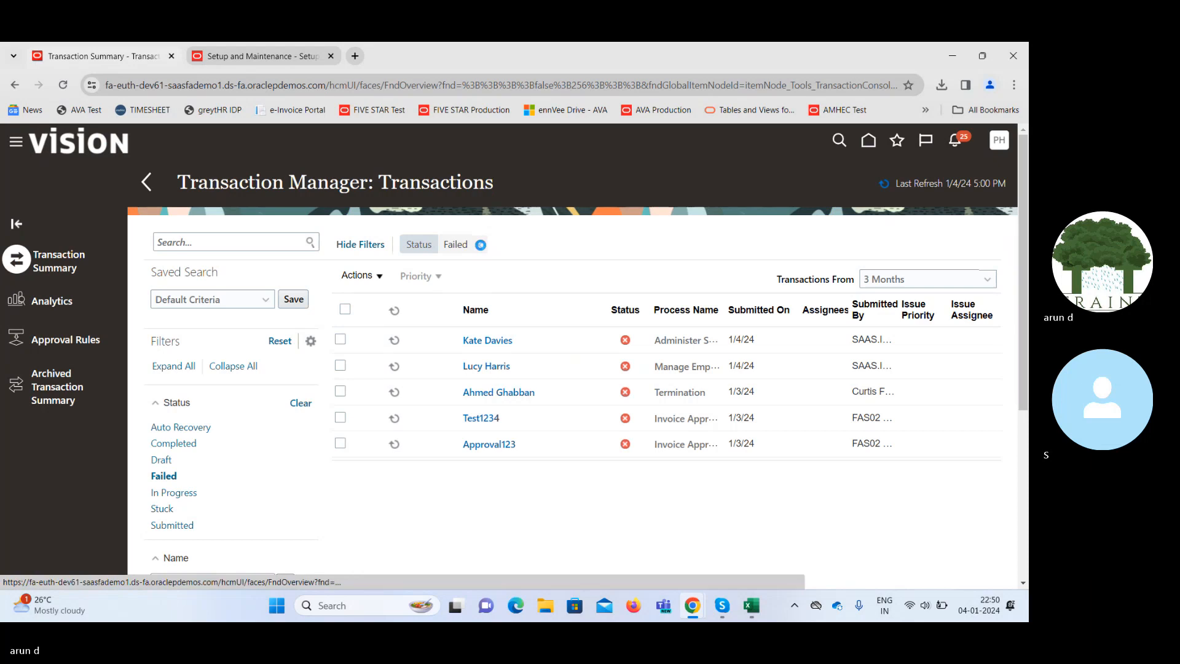
{"action": "left_click", "coordinate": [481, 245]}
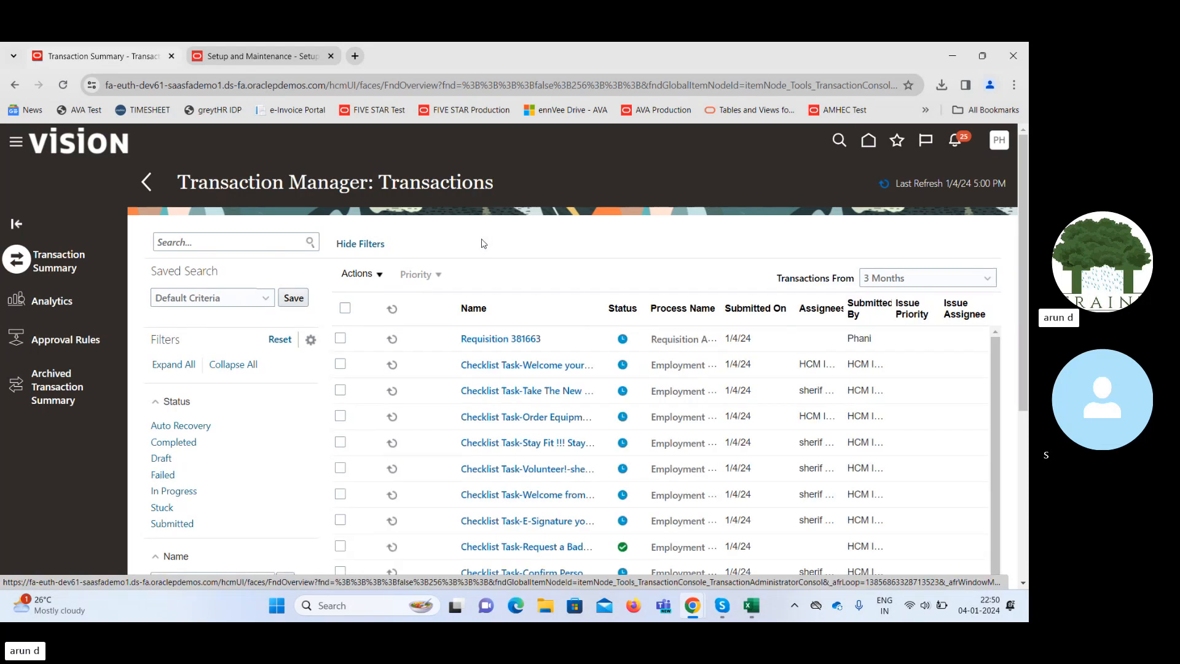
Check Requisition 381663's transaction history timeline shows approval In Progress, then go home.
{"action": "left_click", "coordinate": [501, 339]}
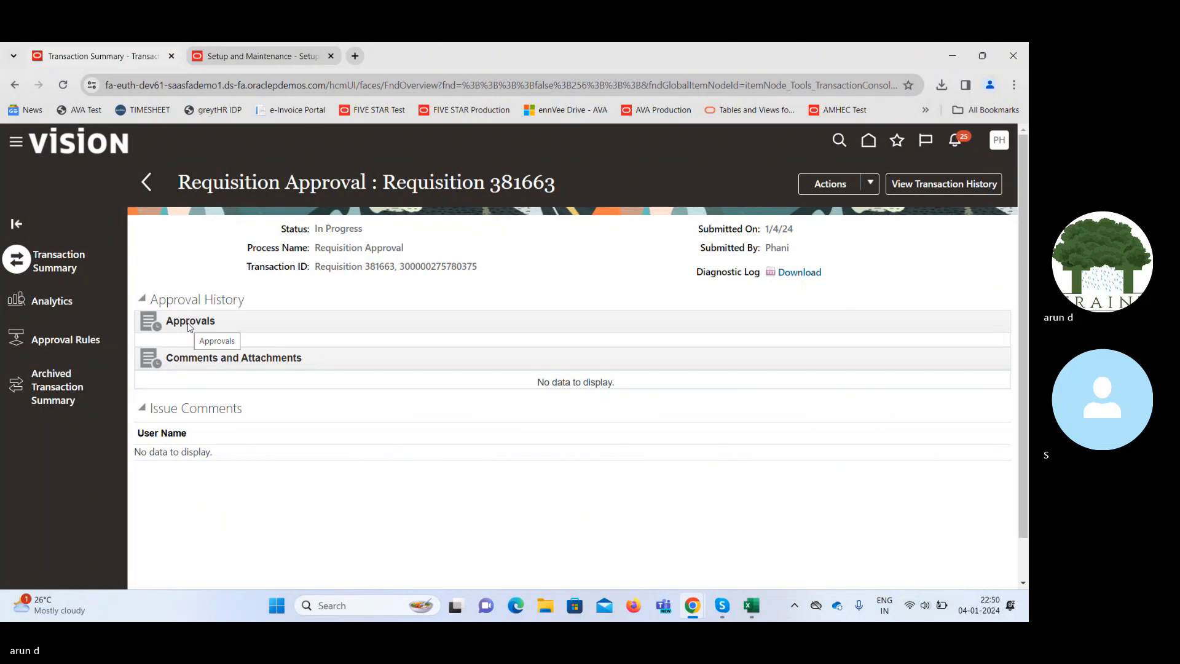
{"action": "left_click", "coordinate": [947, 180]}
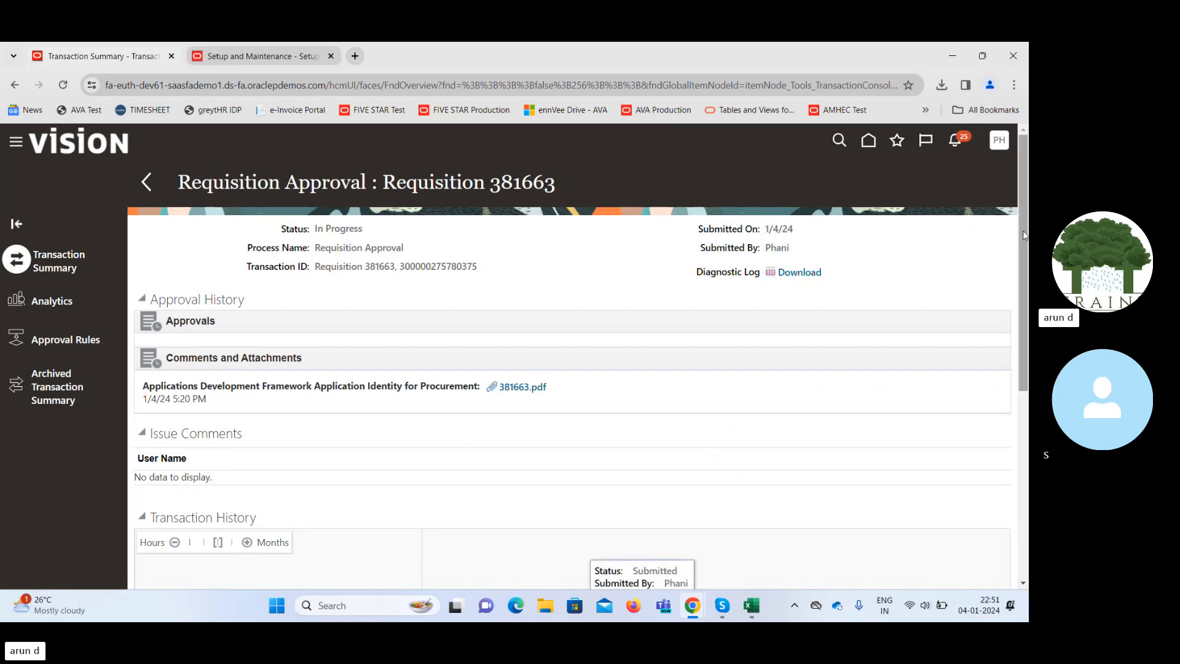
{"action": "left_click_drag", "start_coordinate": [1025, 235], "coordinate": [1008, 445]}
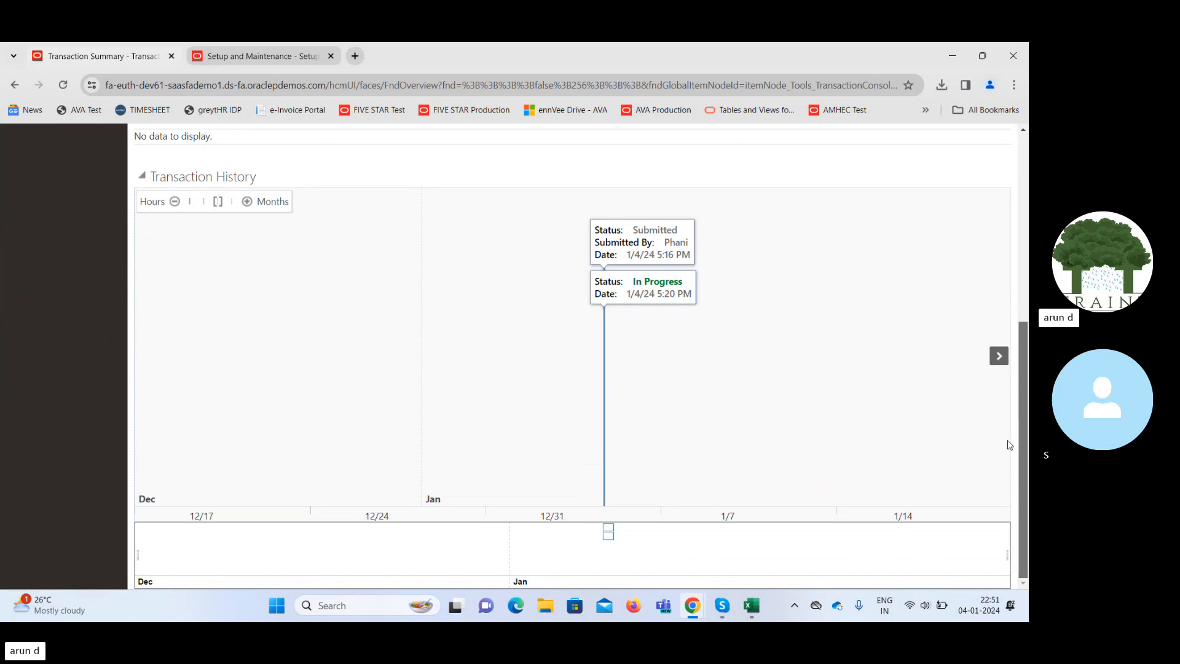
{"action": "left_click_drag", "start_coordinate": [1018, 430], "coordinate": [1020, 242]}
{"action": "left_click", "coordinate": [868, 141]}
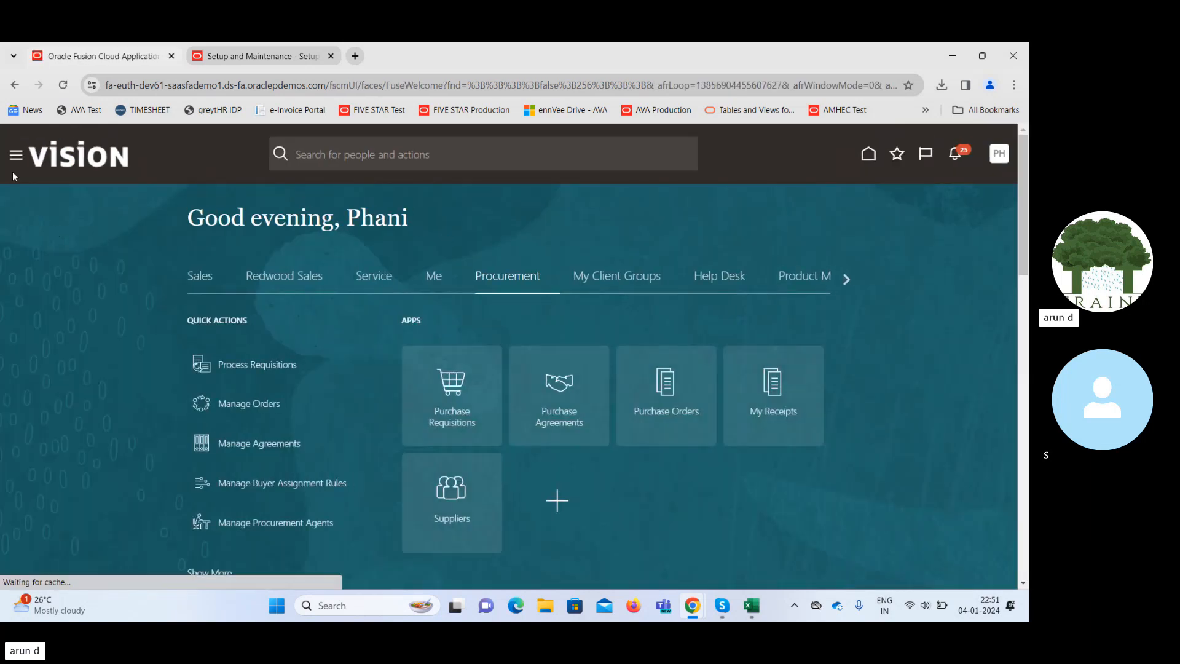
In Transaction Console, clear the Failed filter and open Requisition 381663's approval details.
{"action": "left_click", "coordinate": [16, 160]}
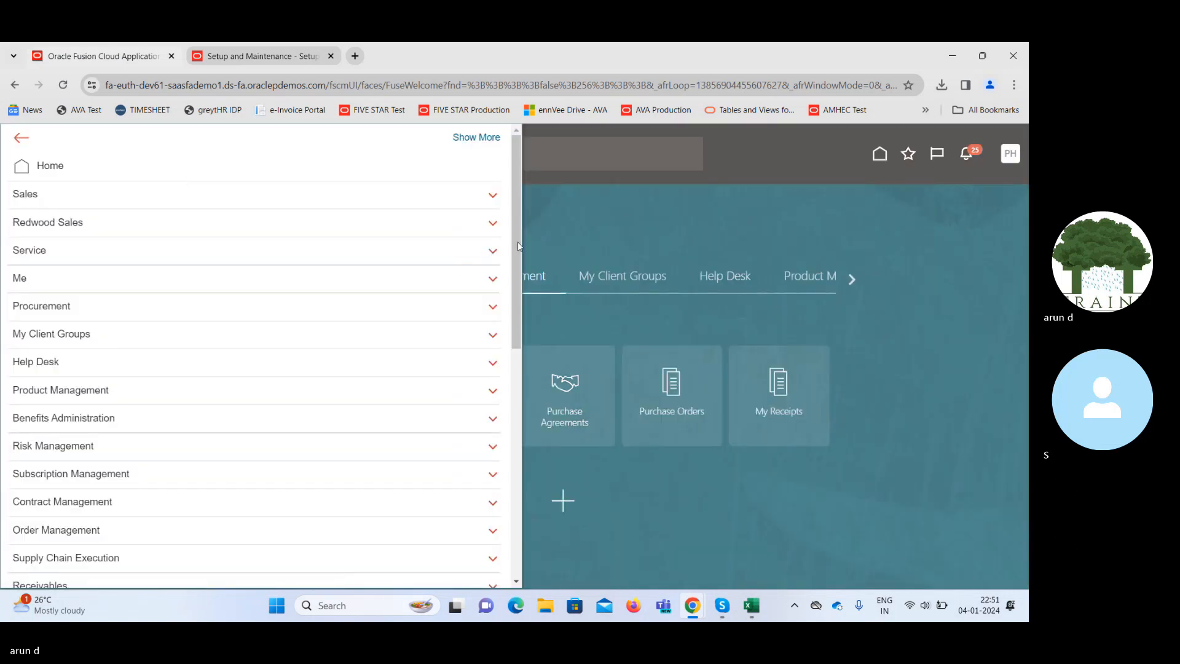
{"action": "left_click_drag", "start_coordinate": [517, 244], "coordinate": [477, 521]}
{"action": "left_click", "coordinate": [97, 487]}
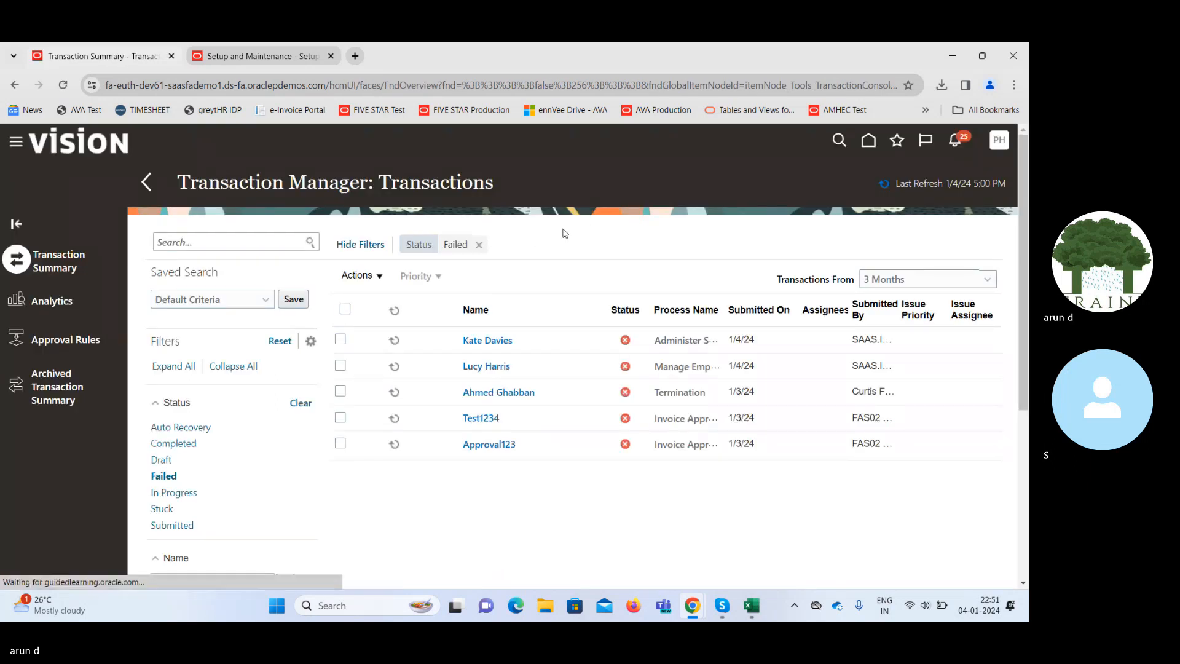
{"action": "left_click", "coordinate": [481, 246]}
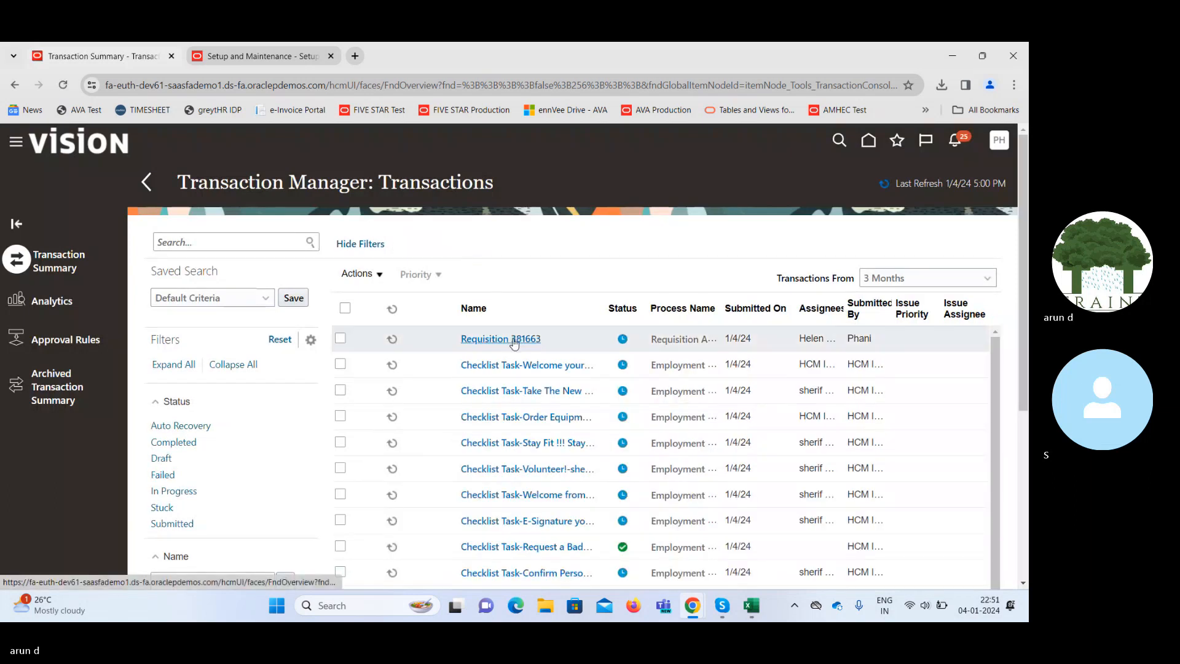
{"action": "left_click", "coordinate": [515, 339]}
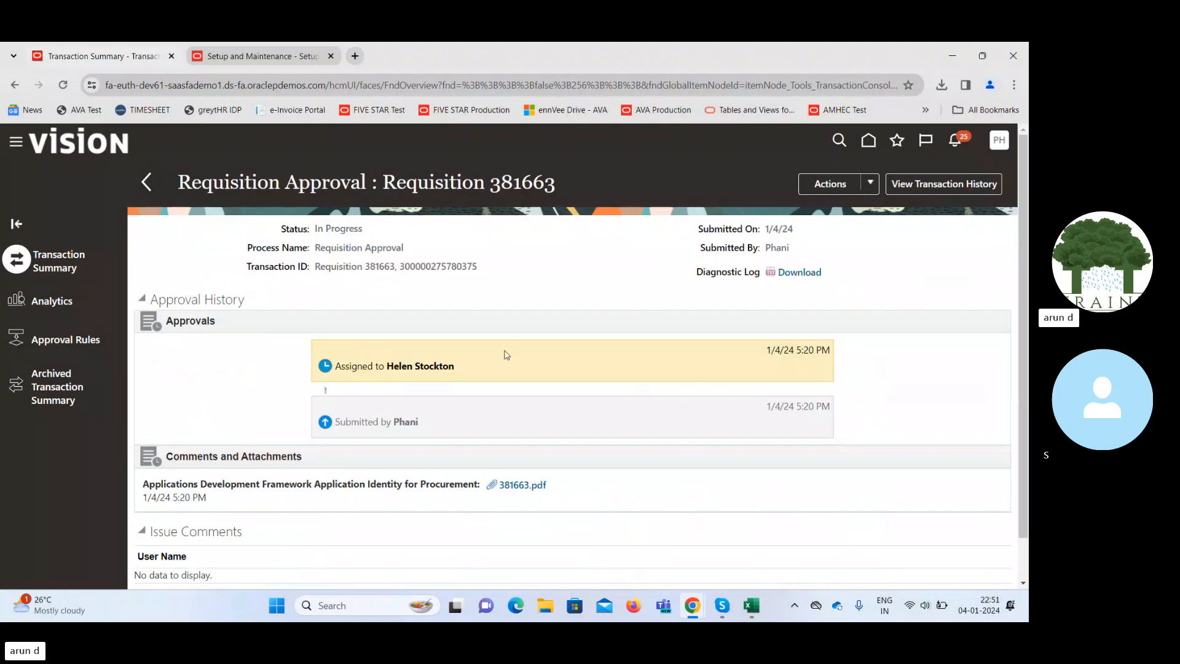
Select cell J13 with the approver's display name and close the Setup and Maintenance tab.
{"action": "double_click", "coordinate": [396, 367]}
{"action": "mouse_move", "coordinate": [752, 605]}
{"action": "left_click", "coordinate": [757, 540]}
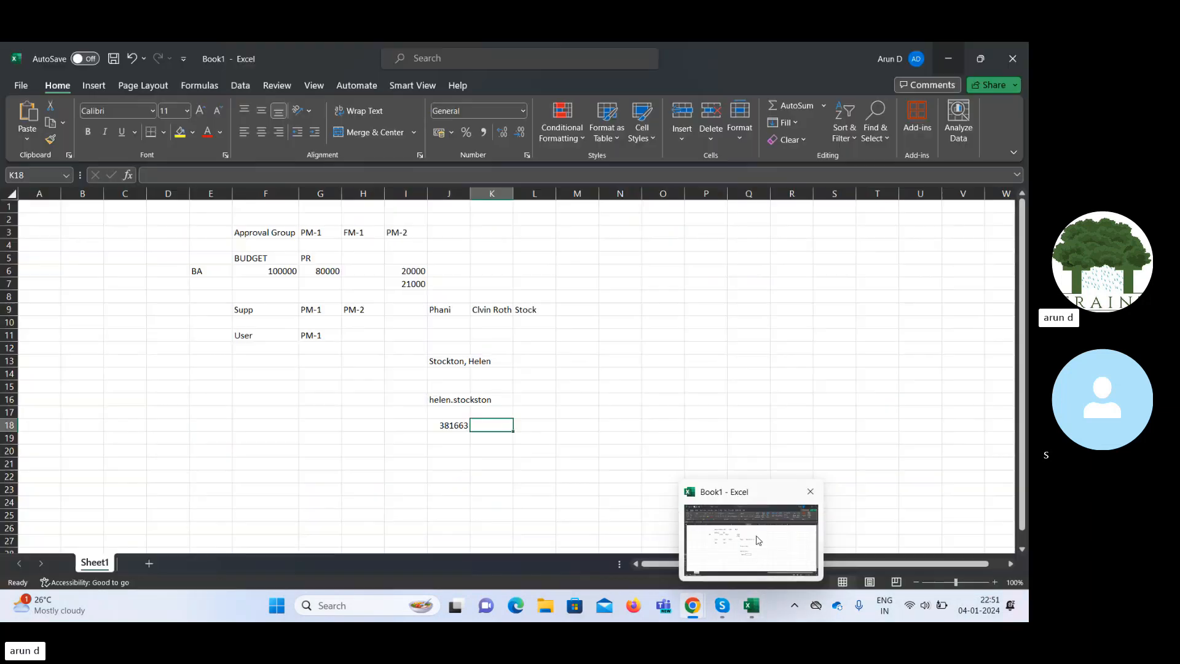
{"action": "left_click", "coordinate": [438, 364]}
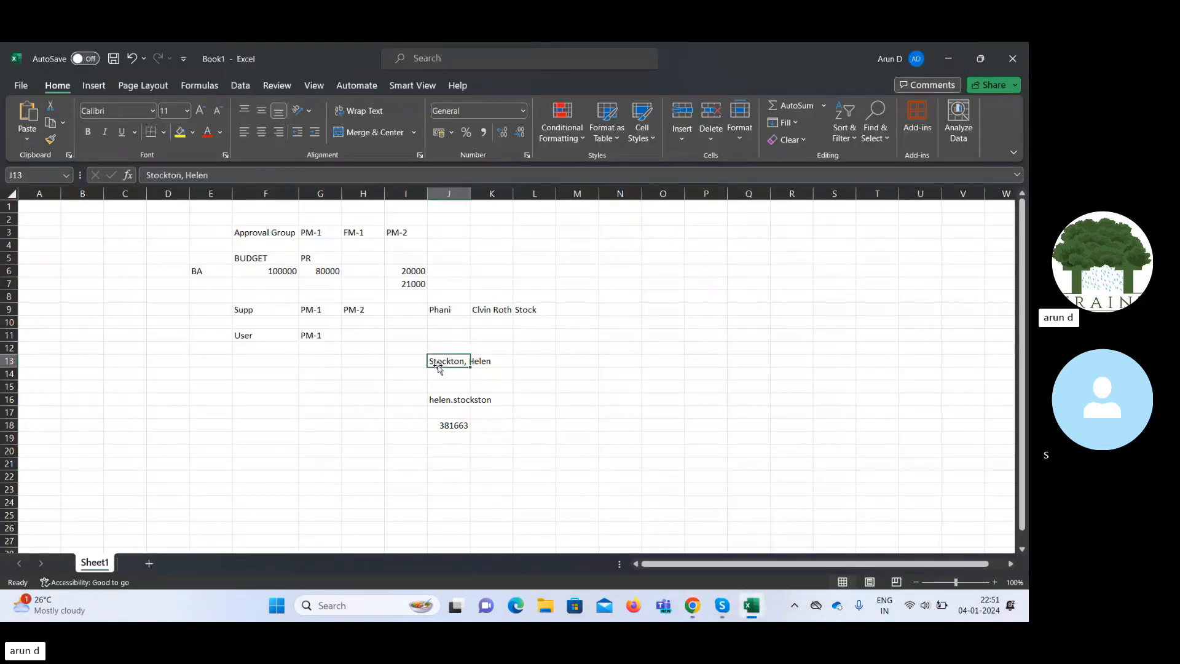
{"action": "left_click", "coordinate": [953, 58]}
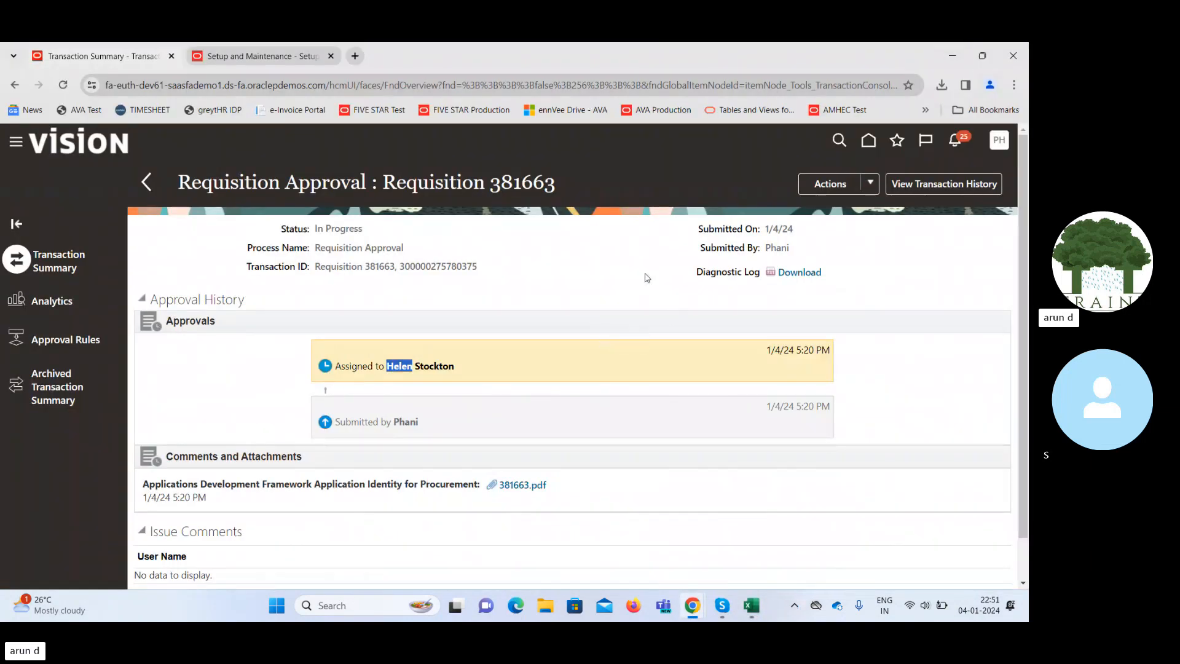
{"action": "left_click", "coordinate": [645, 275]}
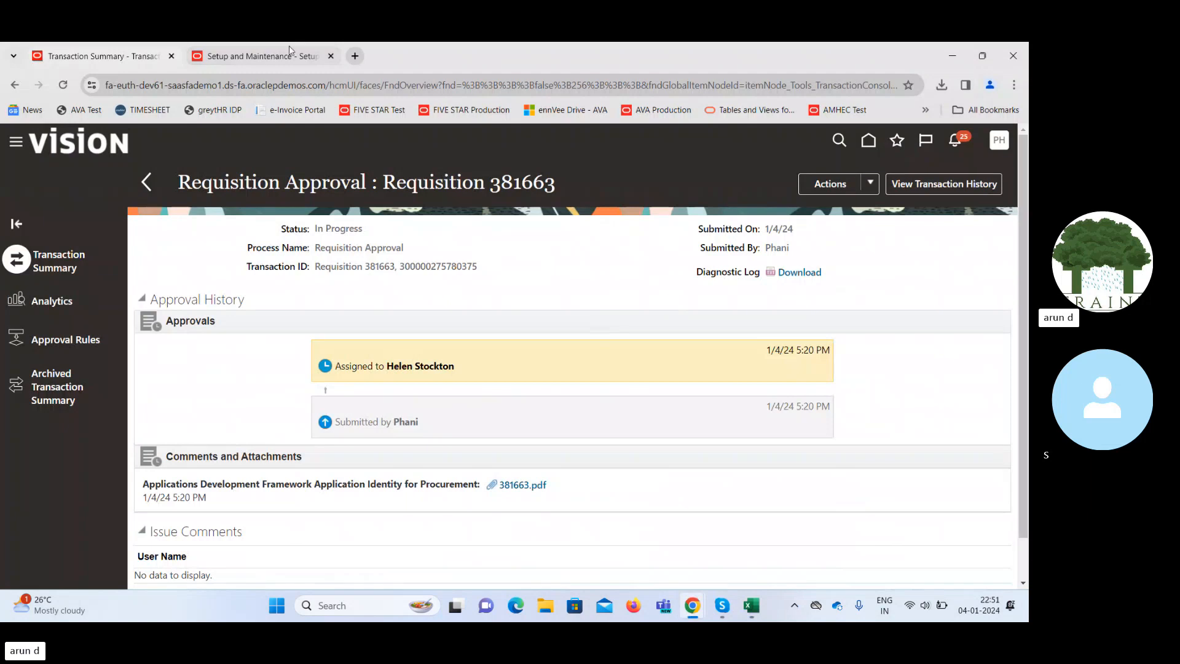
{"action": "left_click", "coordinate": [330, 56]}
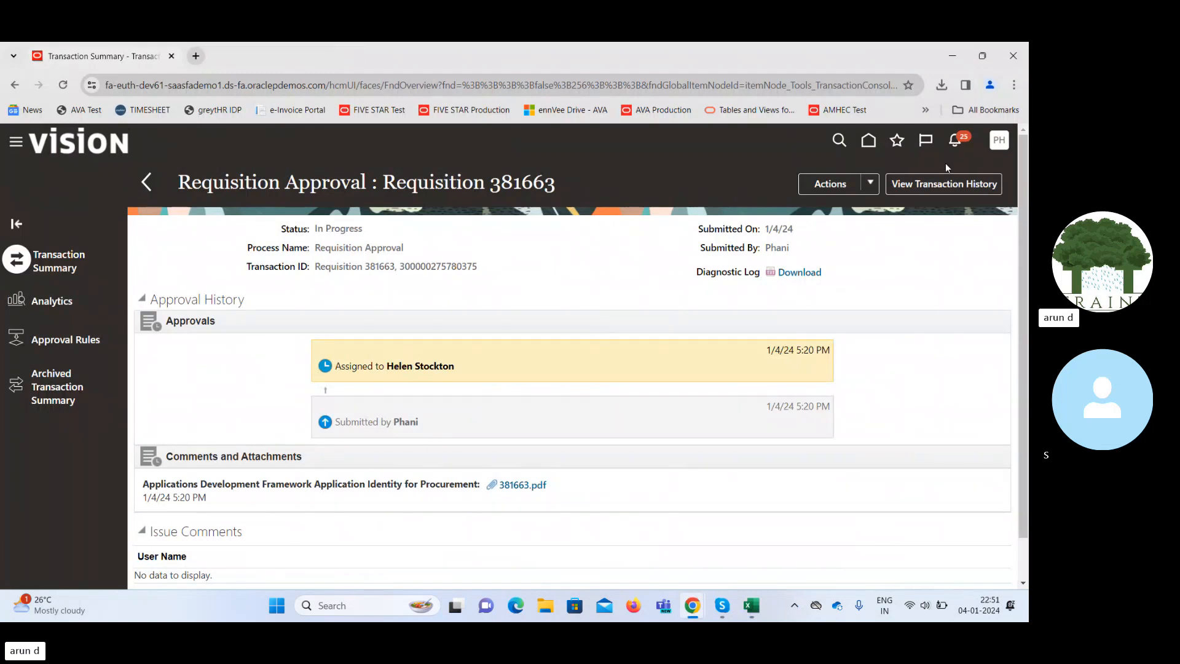
Start signing out of Oracle and copy the approver's display name from J13.
{"action": "left_click", "coordinate": [1000, 140]}
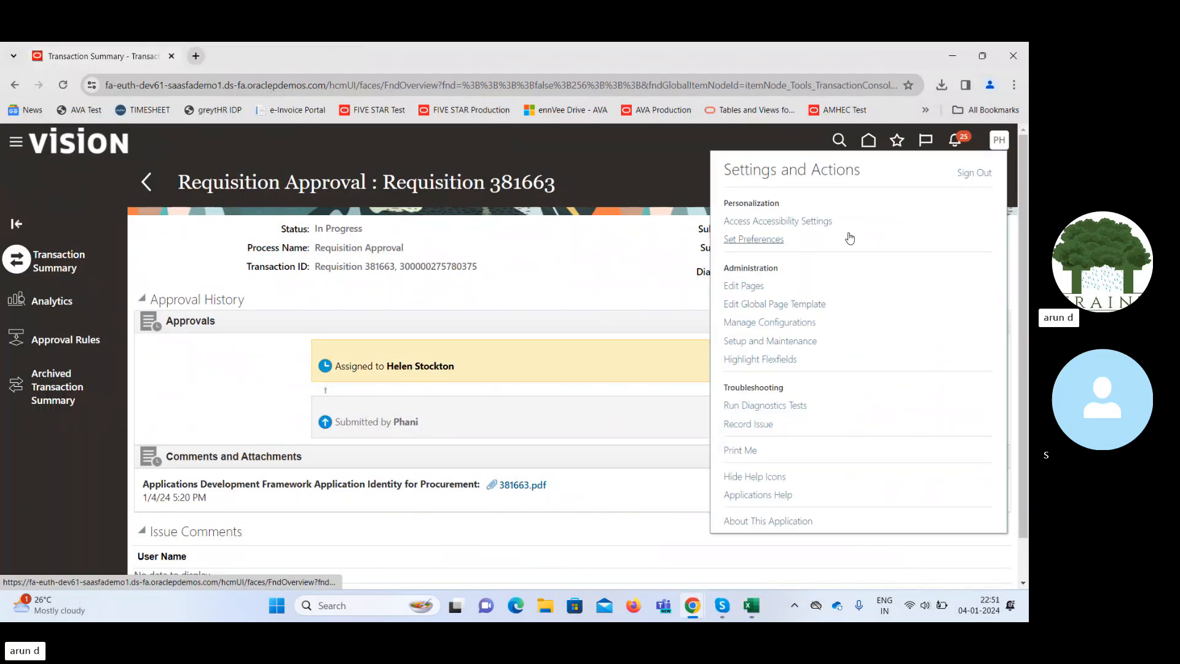
{"action": "left_click", "coordinate": [986, 174]}
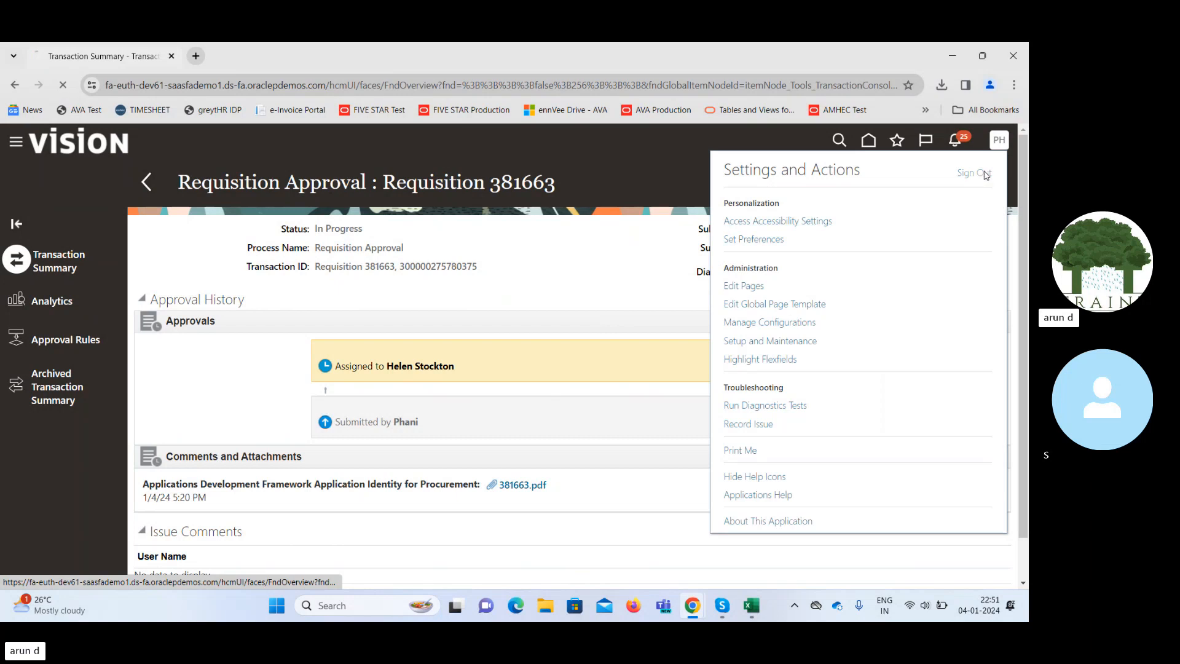
{"action": "left_click", "coordinate": [751, 617]}
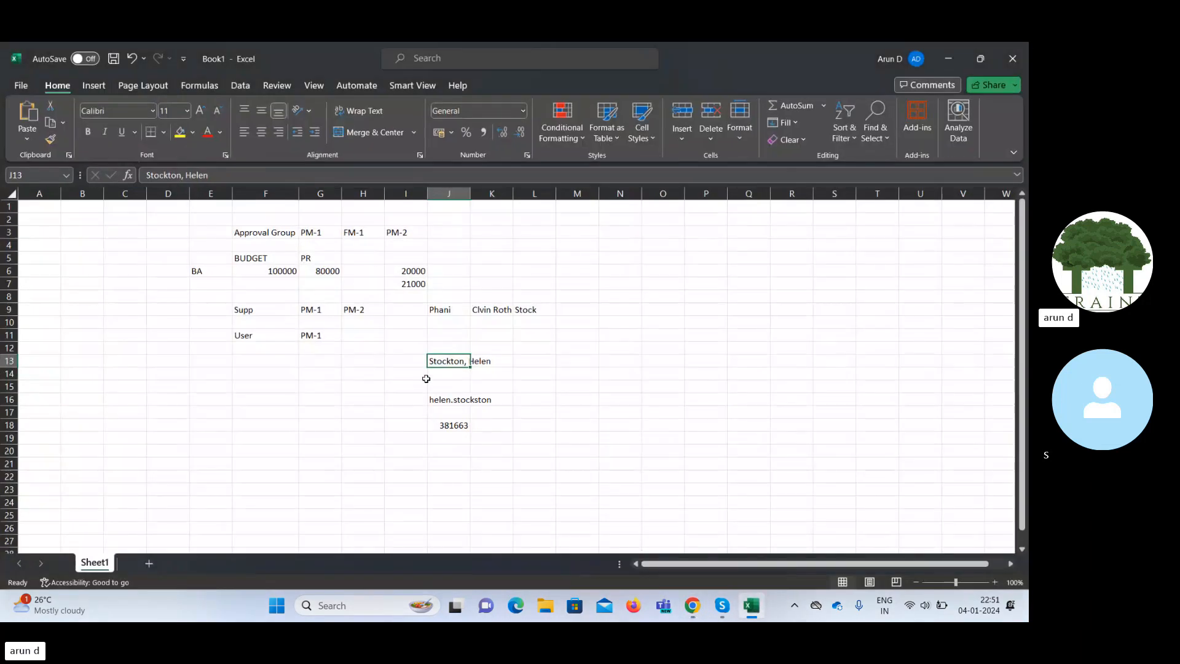
{"action": "key", "text": "ctrl+c"}
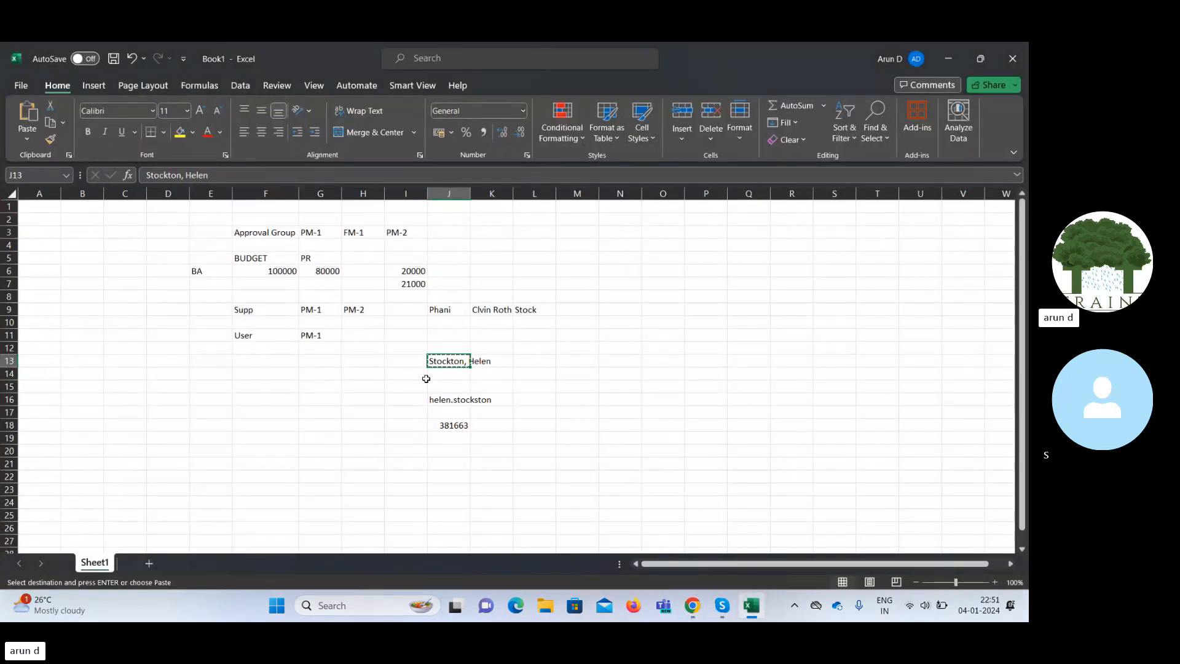
{"action": "left_click", "coordinate": [953, 59]}
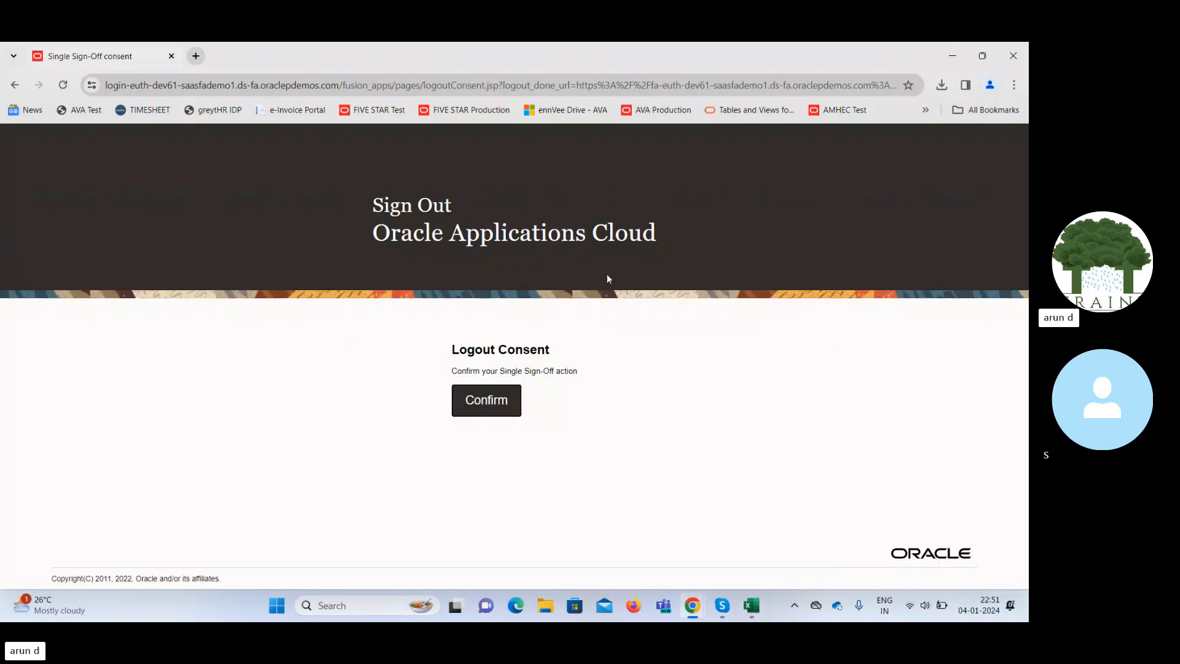
Confirm sign-off, clear the wrongly pasted User ID, and copy the approver's user ID from J16.
{"action": "left_click", "coordinate": [489, 400]}
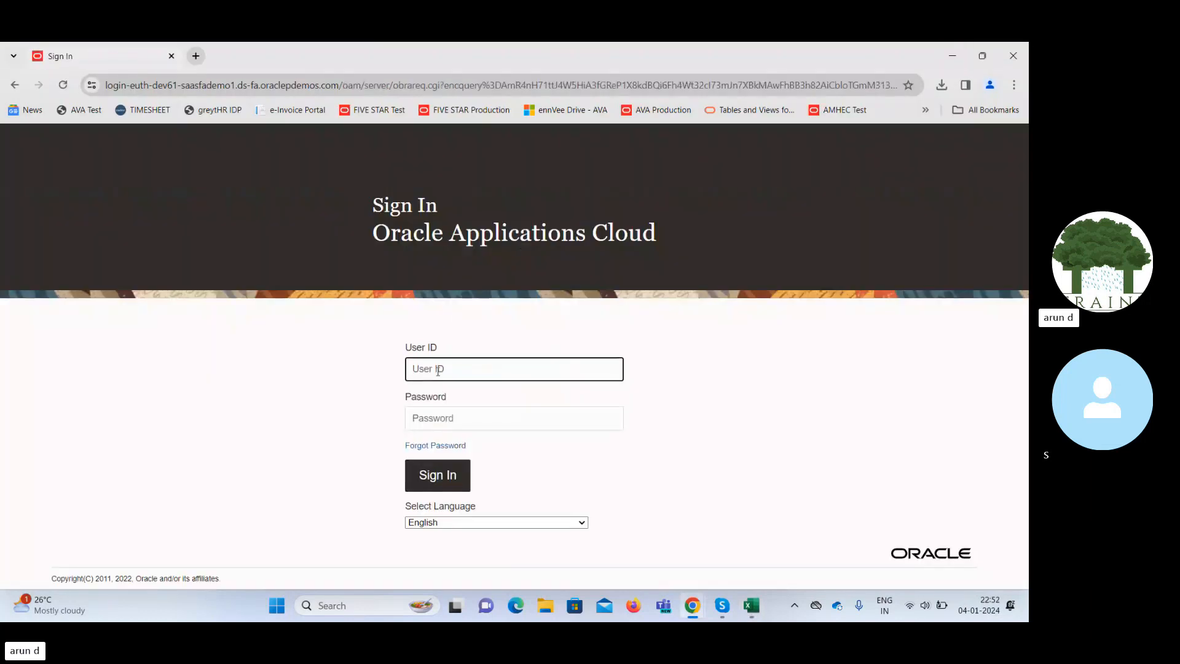
{"action": "key", "text": "ctrl+v"}
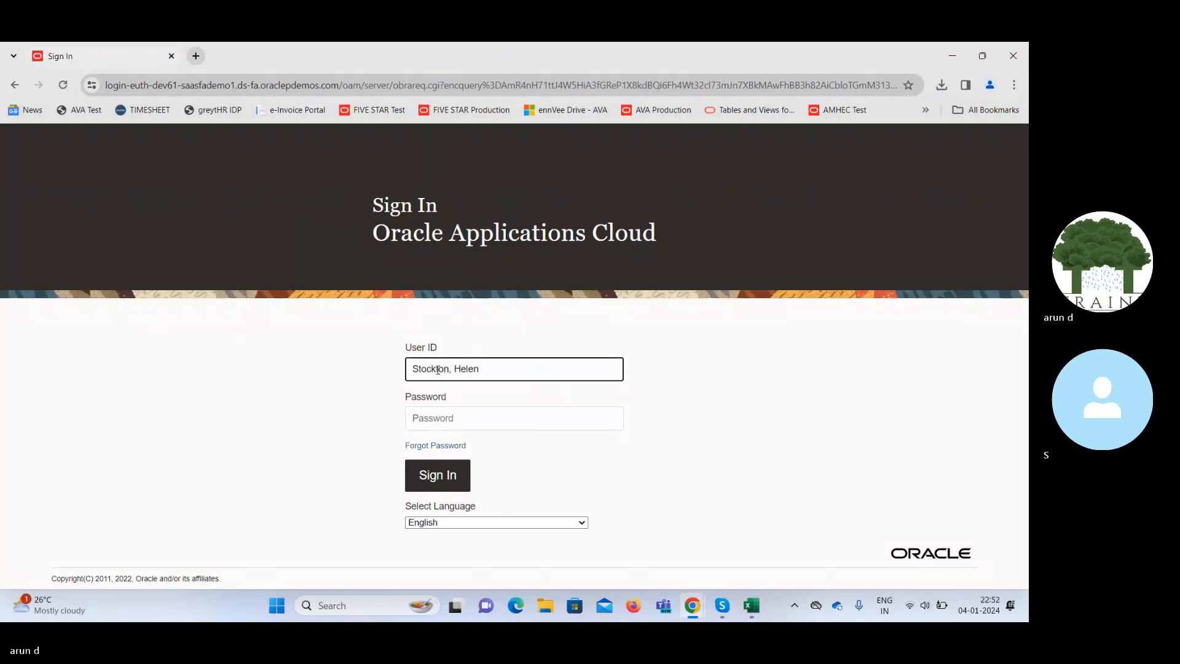
{"action": "key", "text": "BackSpace"}
{"action": "key", "text": "ctrl+a"}
{"action": "key", "text": "BackSpace"}
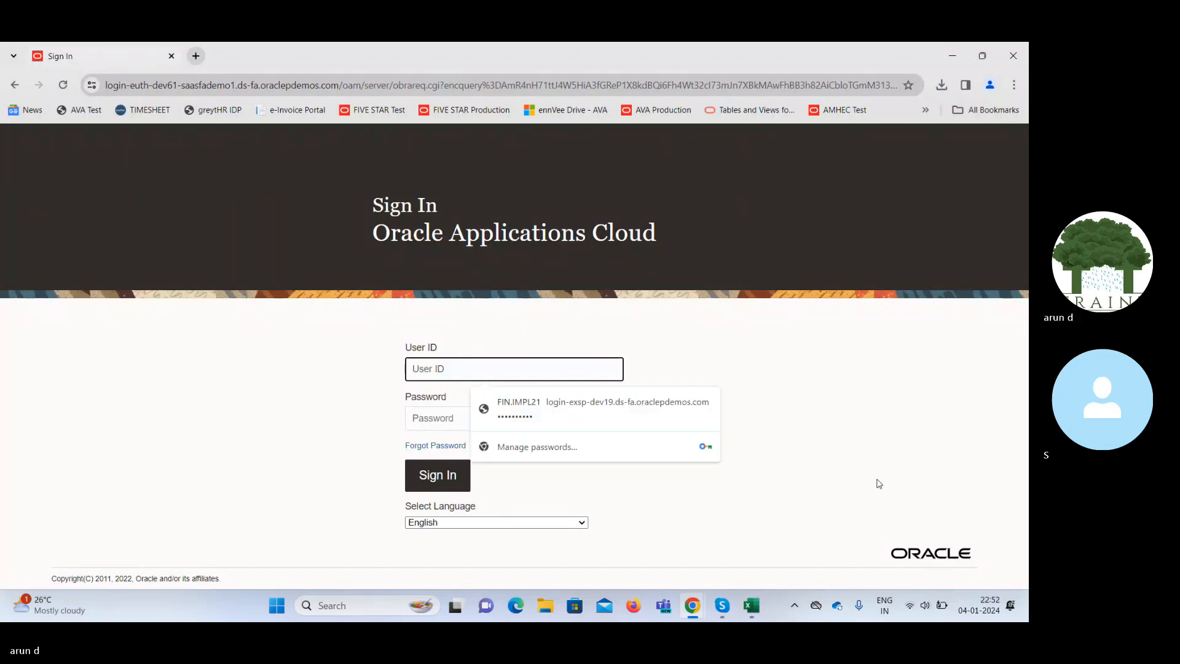
{"action": "left_click", "coordinate": [751, 606]}
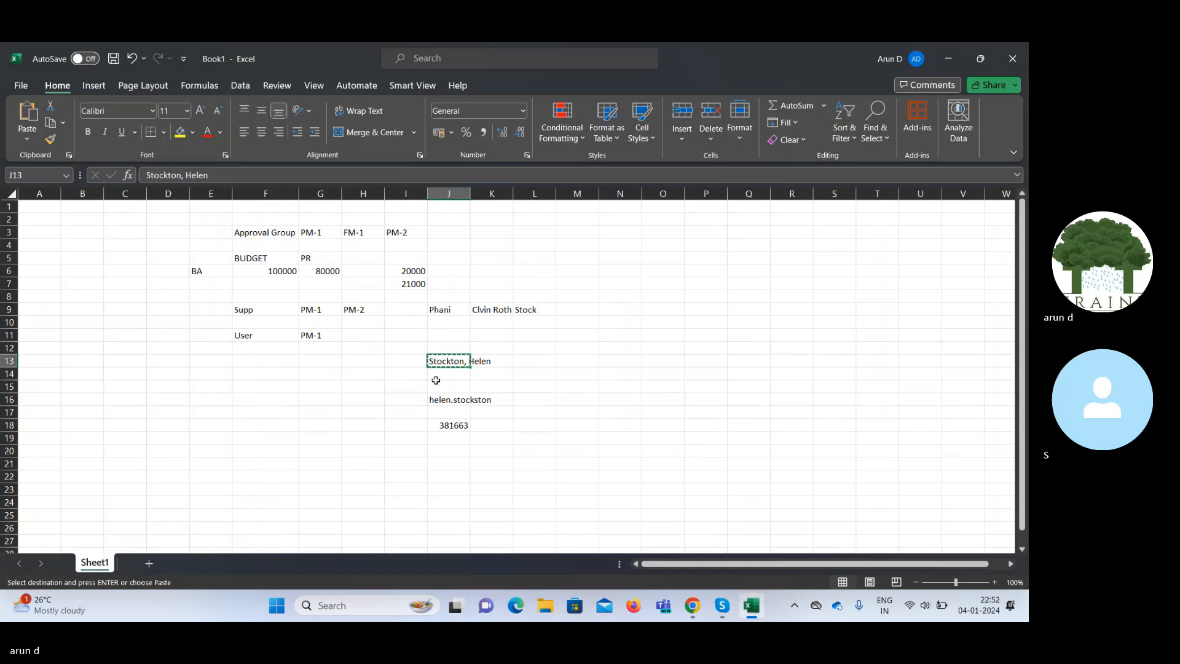
{"action": "left_click", "coordinate": [443, 400]}
{"action": "key", "text": "ctrl+c"}
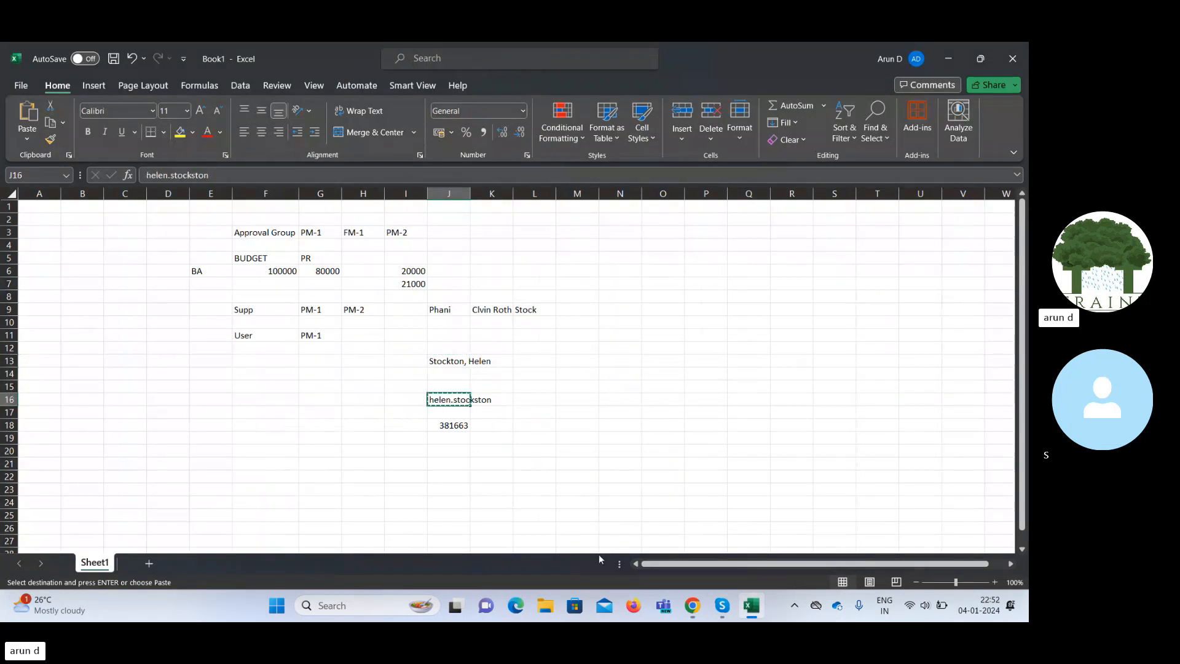
Close the duplicate sign-in window and sign in with the approver's user ID and password.
{"action": "mouse_move", "coordinate": [693, 608]}
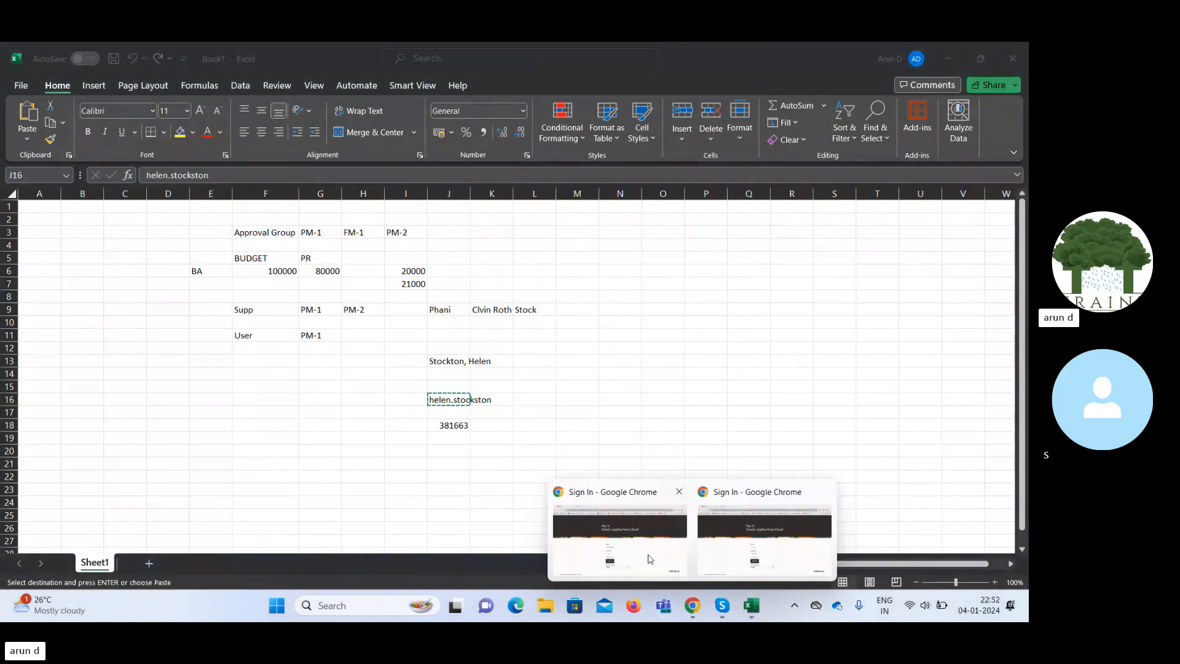
{"action": "left_click", "coordinate": [633, 531]}
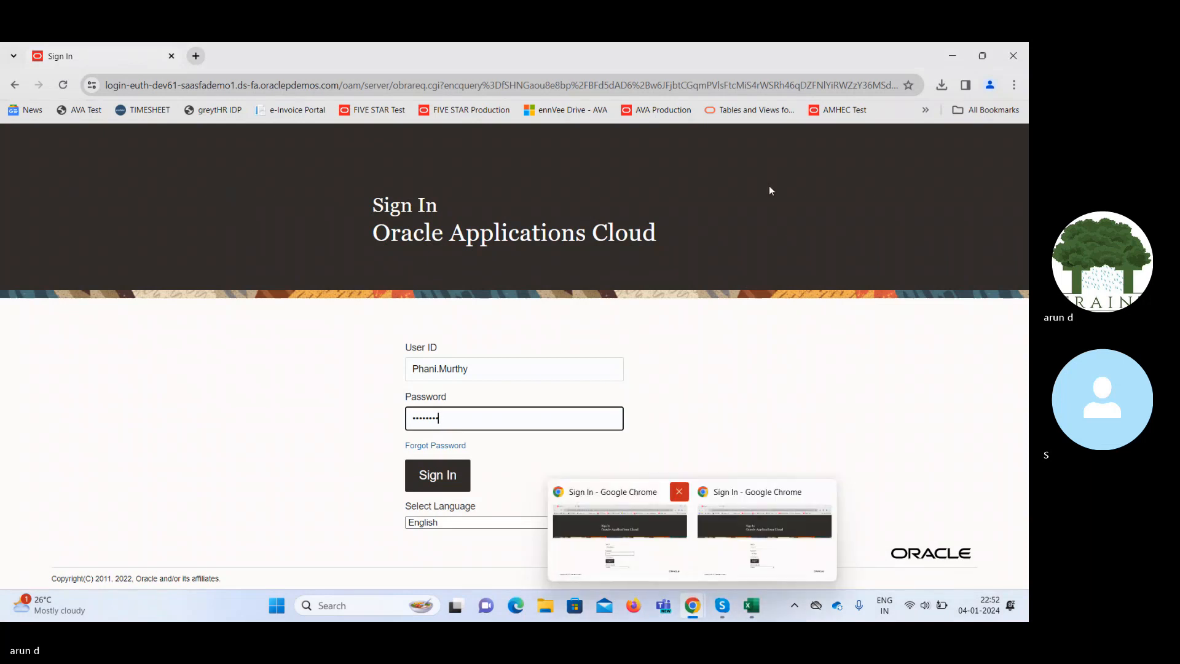
{"action": "left_click", "coordinate": [1015, 56]}
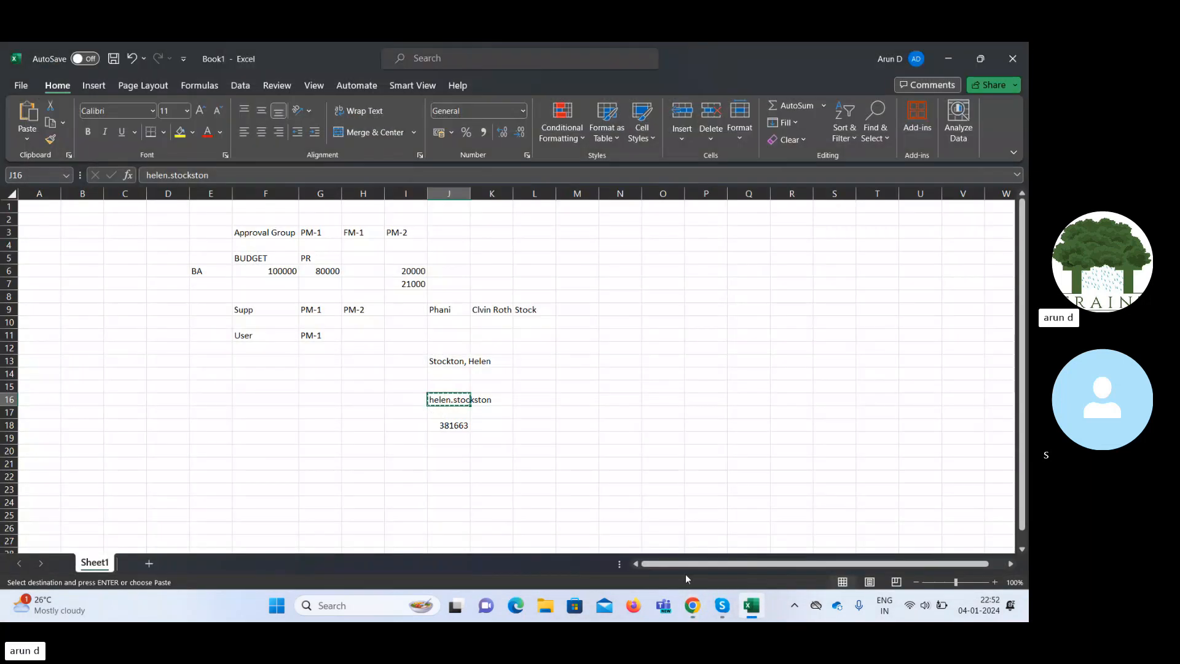
{"action": "left_click", "coordinate": [695, 607]}
{"action": "key", "text": "ctrl+v"}
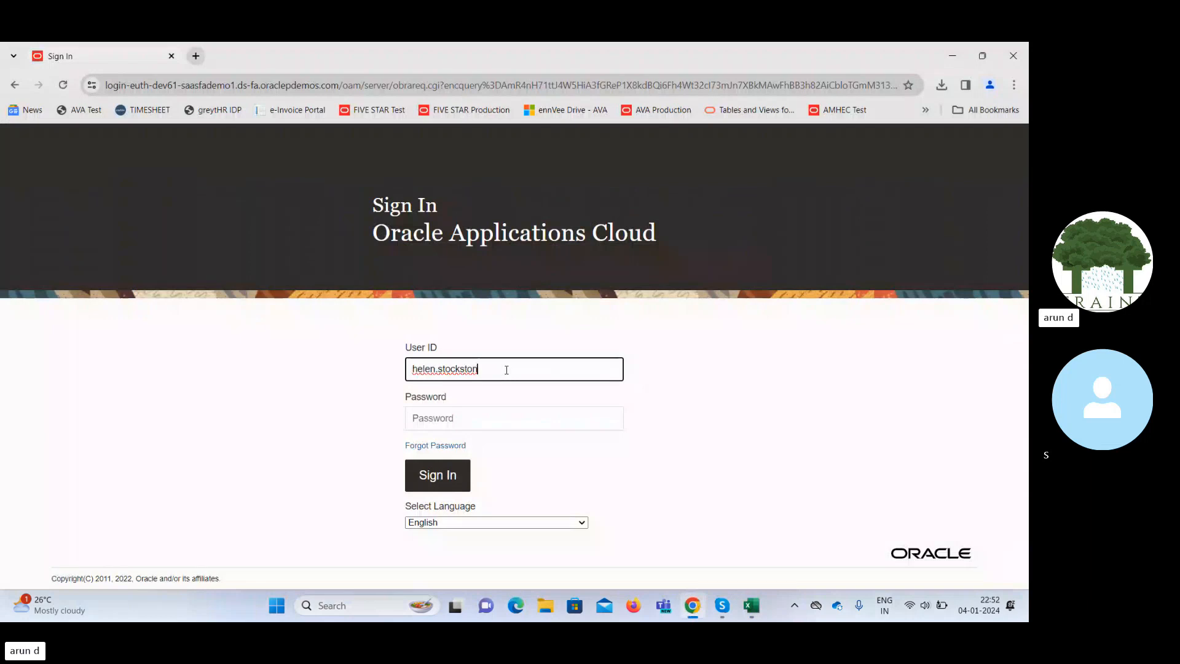
{"action": "key", "text": "Tab"}
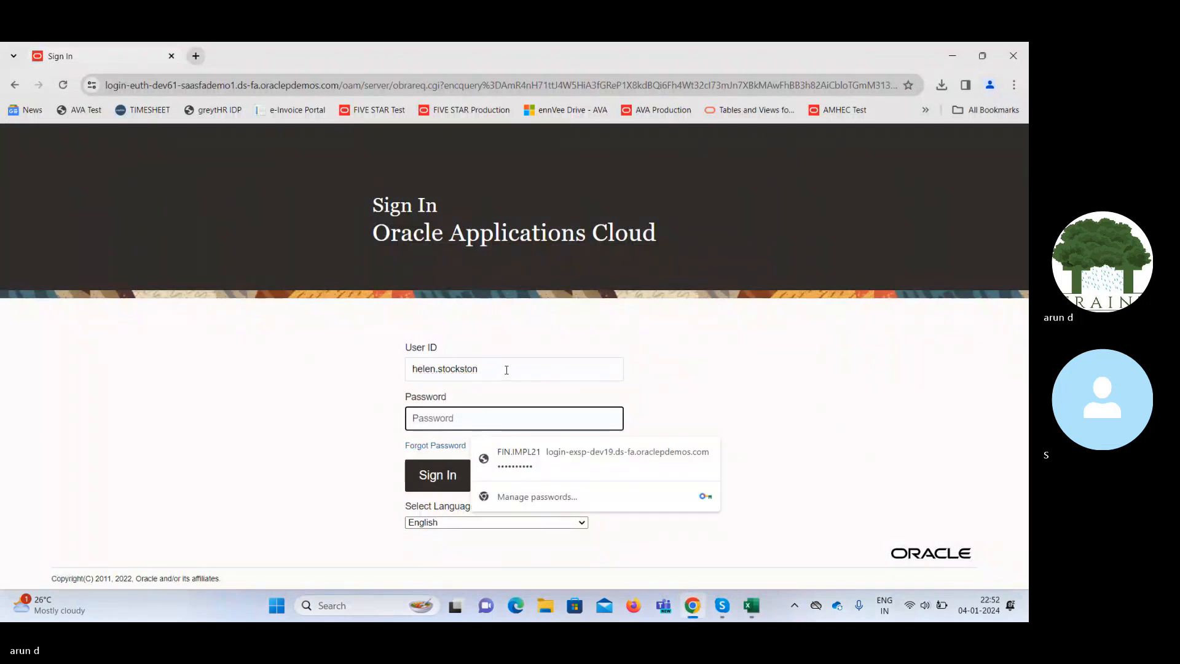
{"action": "type", "text": "******"}
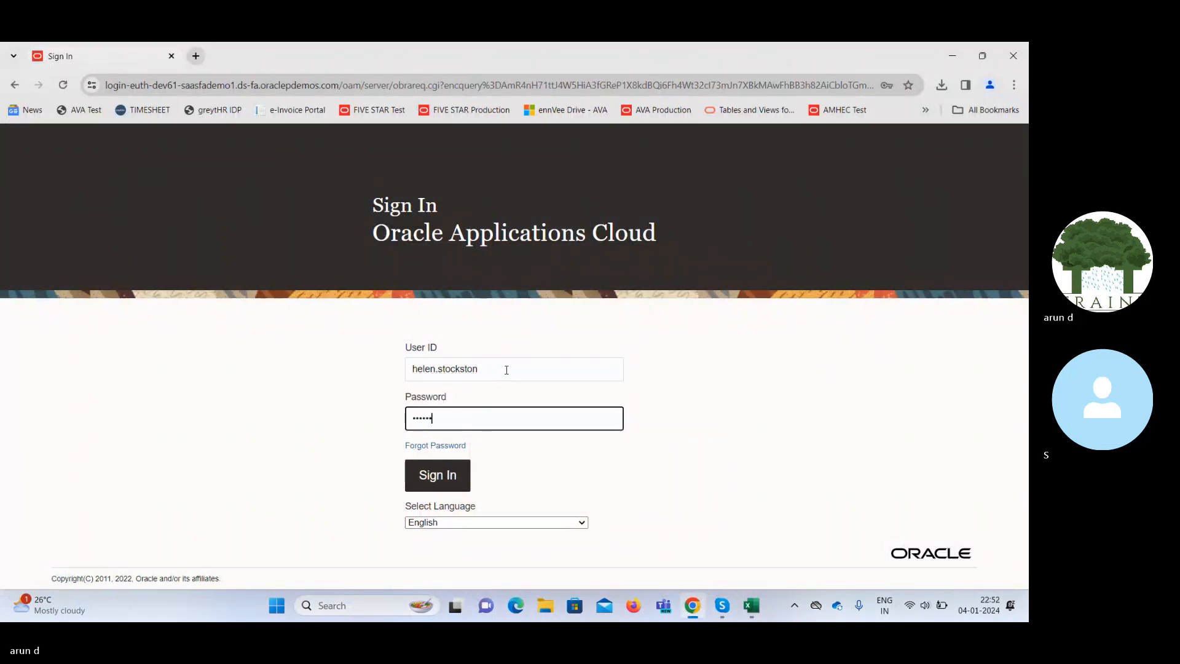
{"action": "type", "text": "***"}
{"action": "key", "text": "Return"}
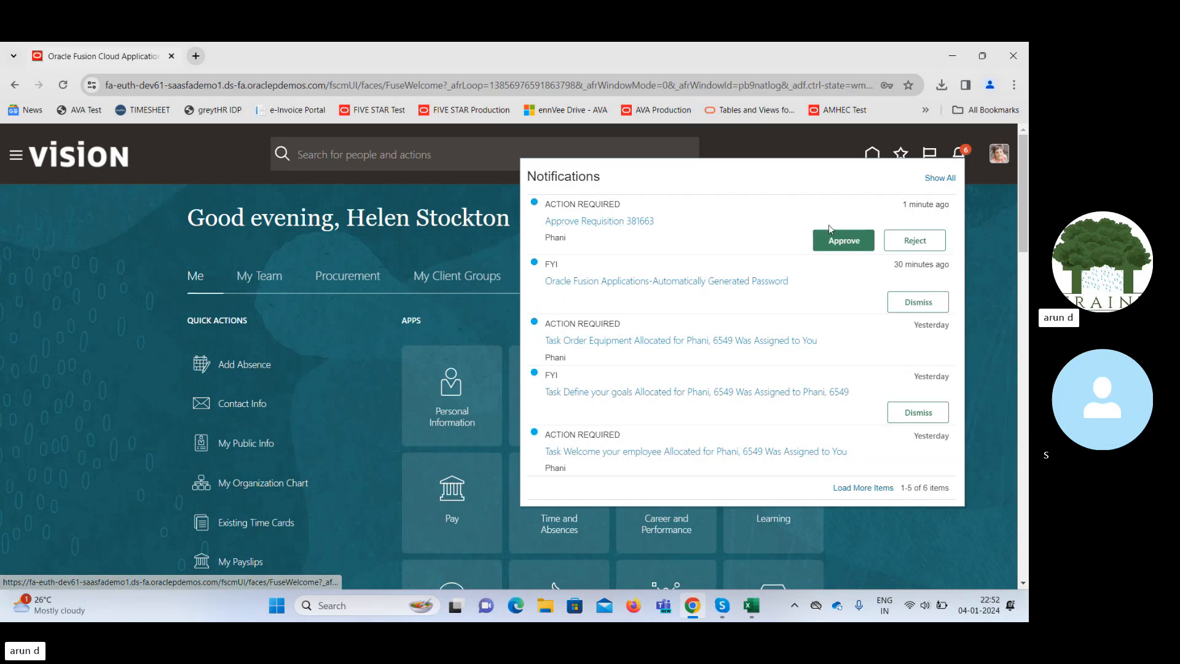
Approve Requisition 381663 from notifications, close the panel, and choose Sign Out.
{"action": "left_click", "coordinate": [850, 239]}
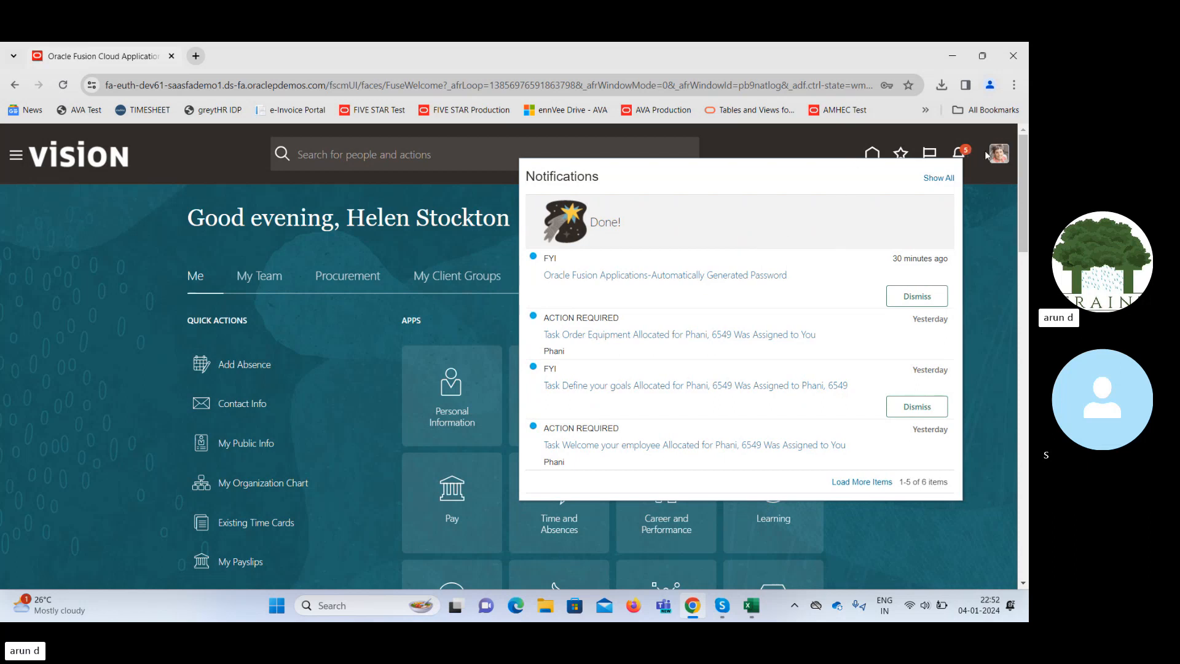
{"action": "left_click", "coordinate": [1000, 160]}
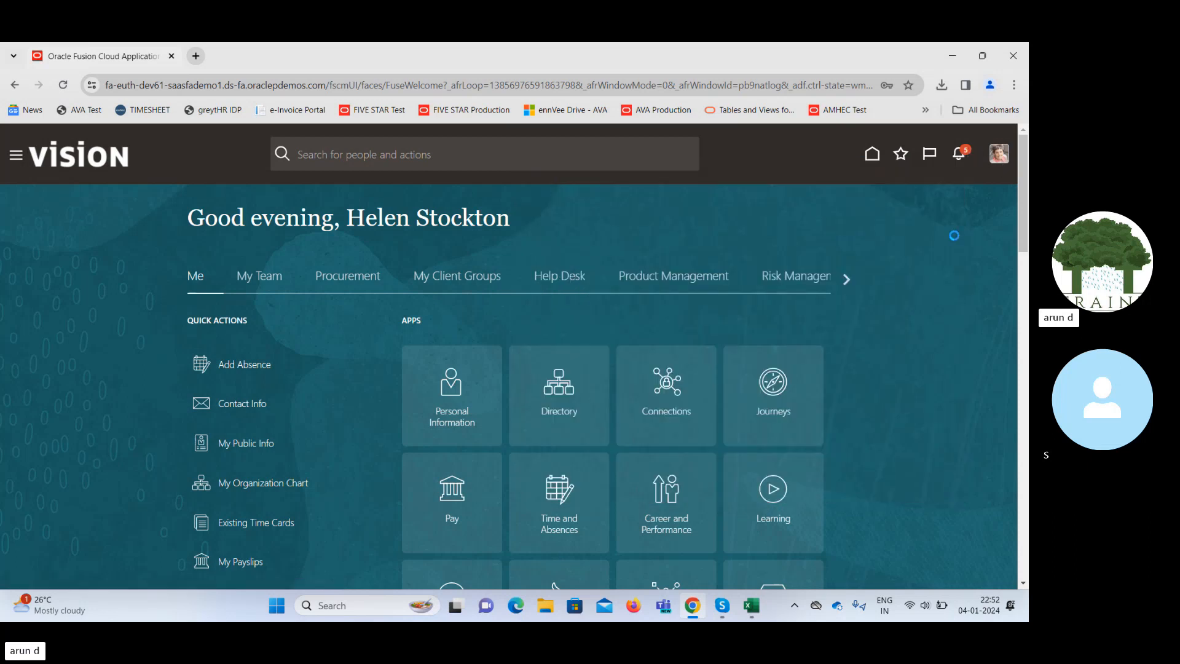
{"action": "left_click", "coordinate": [970, 190]}
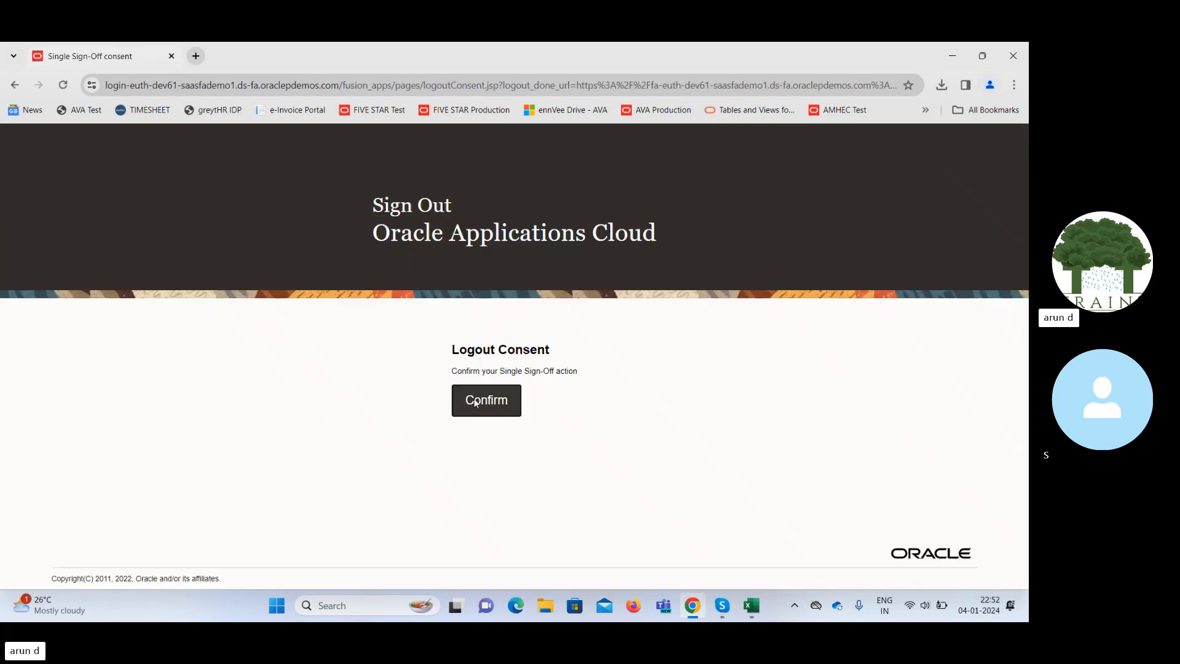
Confirm sign-out, then sign in with the buyer's user ID and password.
{"action": "left_click", "coordinate": [485, 400]}
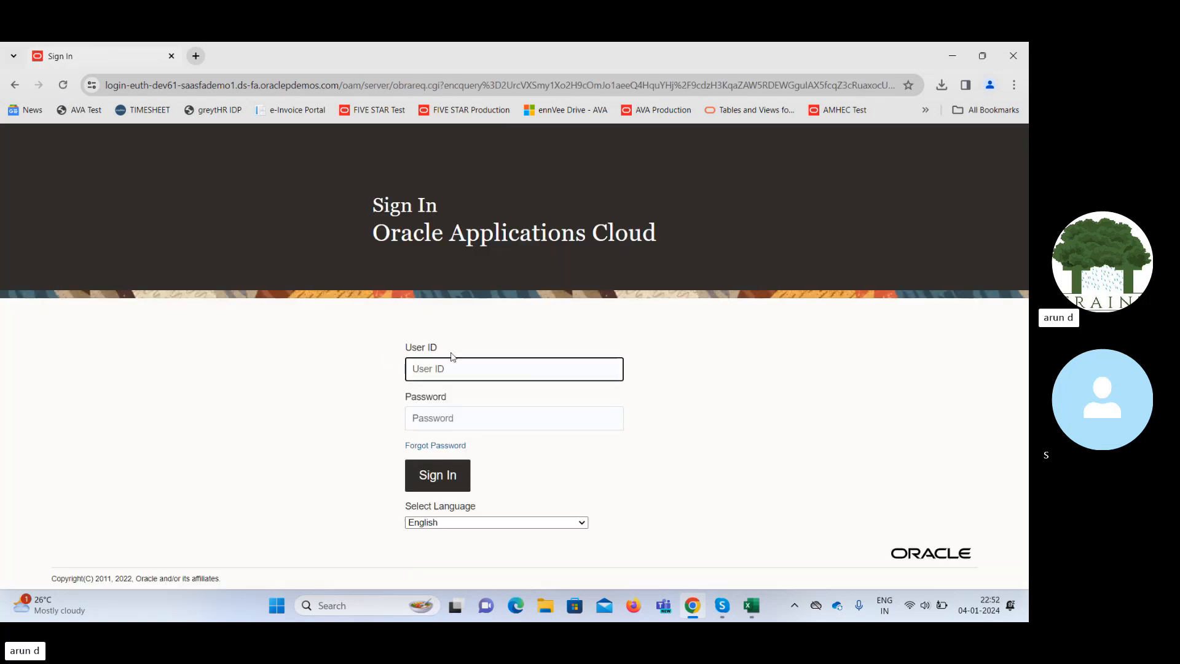
{"action": "key", "text": "Tab"}
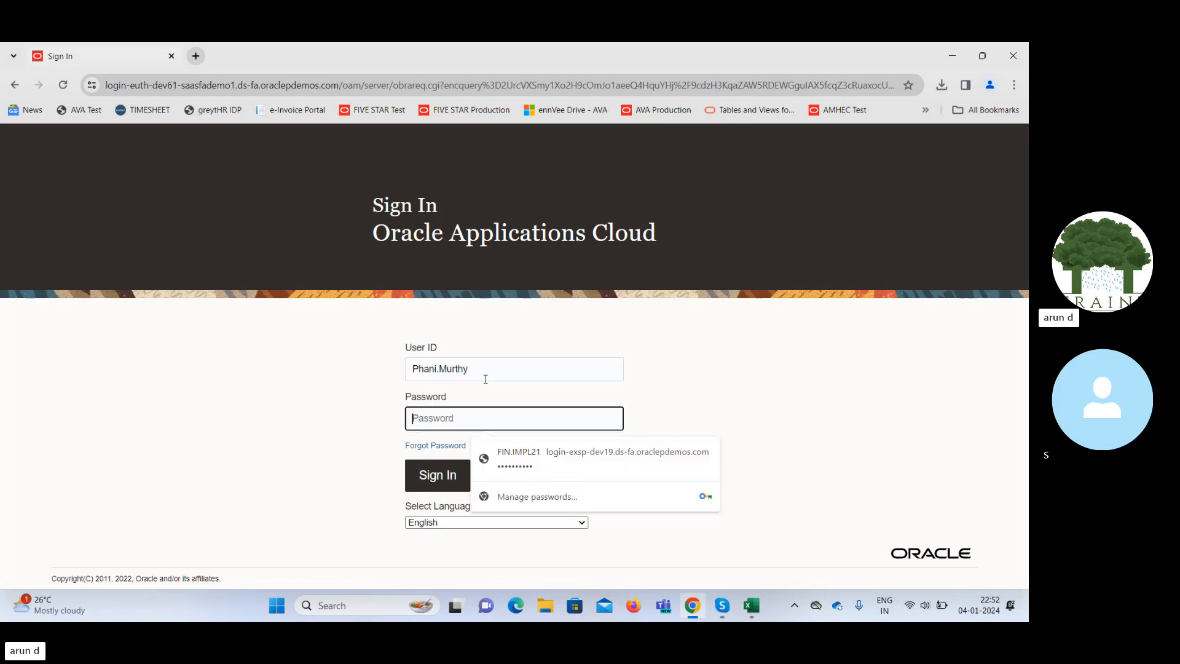
{"action": "type", "text": "*****"}
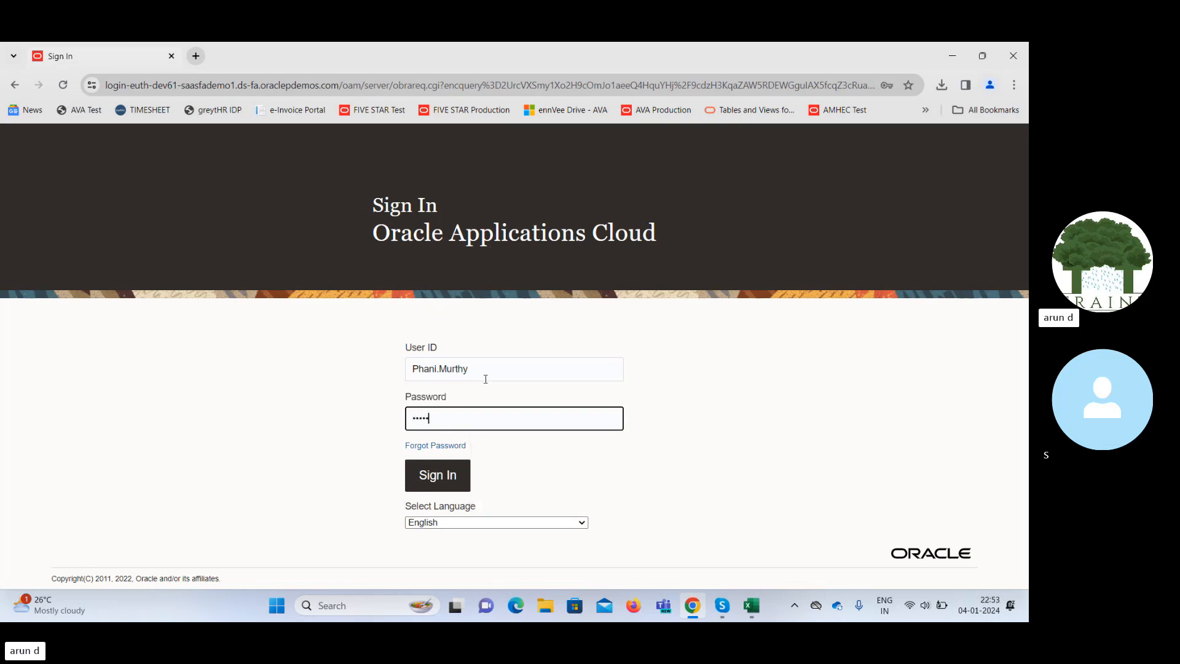
{"action": "key", "text": "BackSpace"}
{"action": "key", "text": "BackSpace"}
{"action": "key", "text": "BackSpace"}
{"action": "key", "text": "BackSpace"}
{"action": "key", "text": "BackSpace"}
{"action": "key", "text": "BackSpace"}
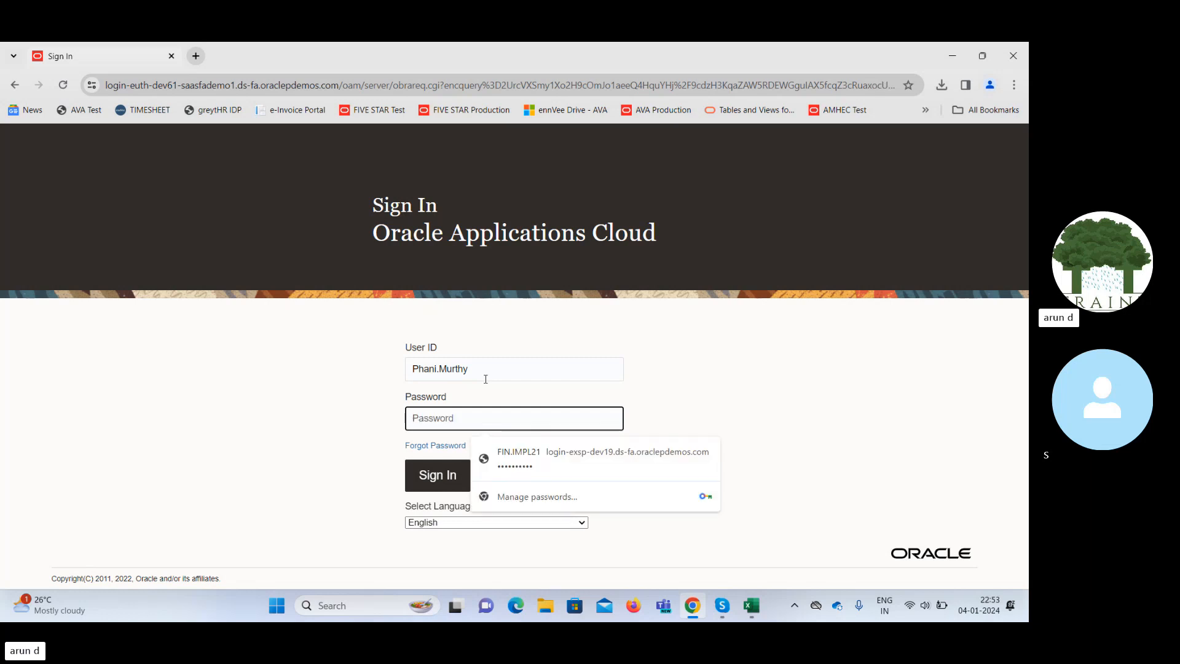
{"action": "type", "text": "*******"}
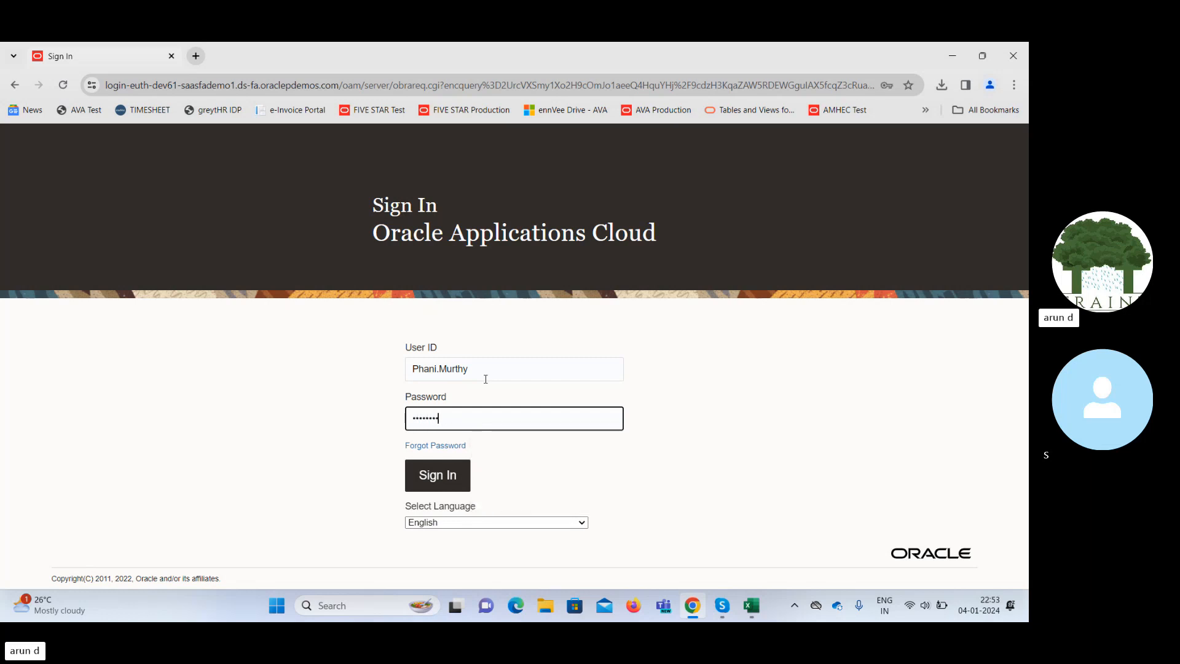
{"action": "key", "text": "Return"}
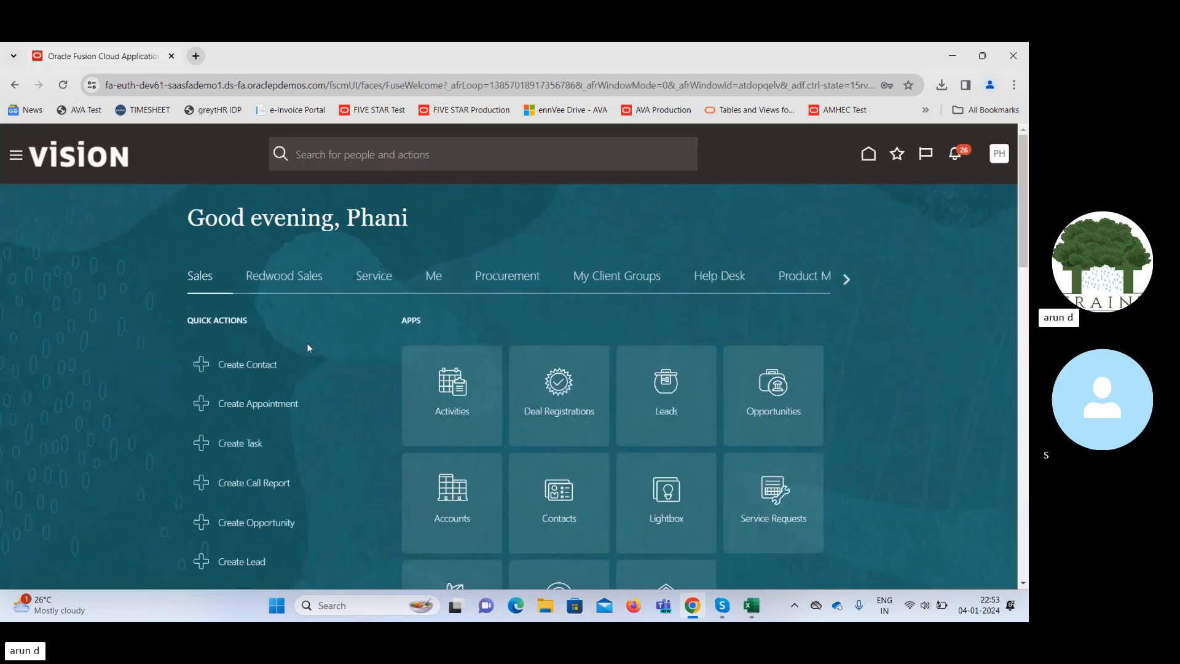
Open Purchase Requisitions, confirm 381663 is Approved, and open its details and Actions list.
{"action": "left_click", "coordinate": [501, 282]}
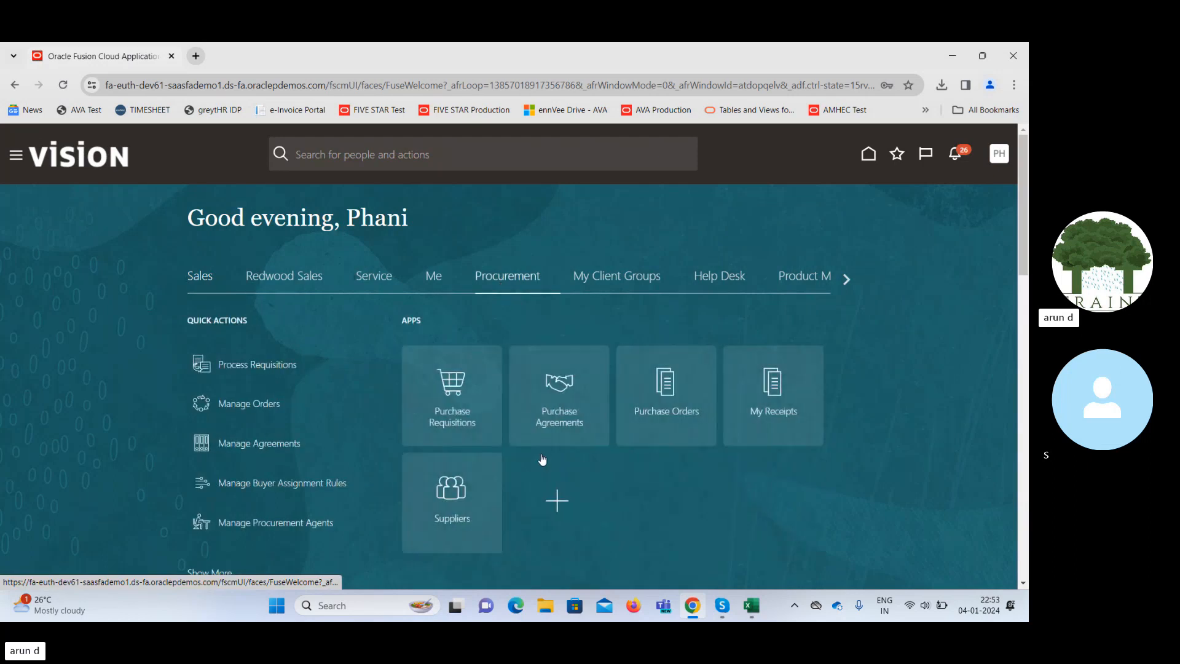
{"action": "left_click", "coordinate": [456, 384]}
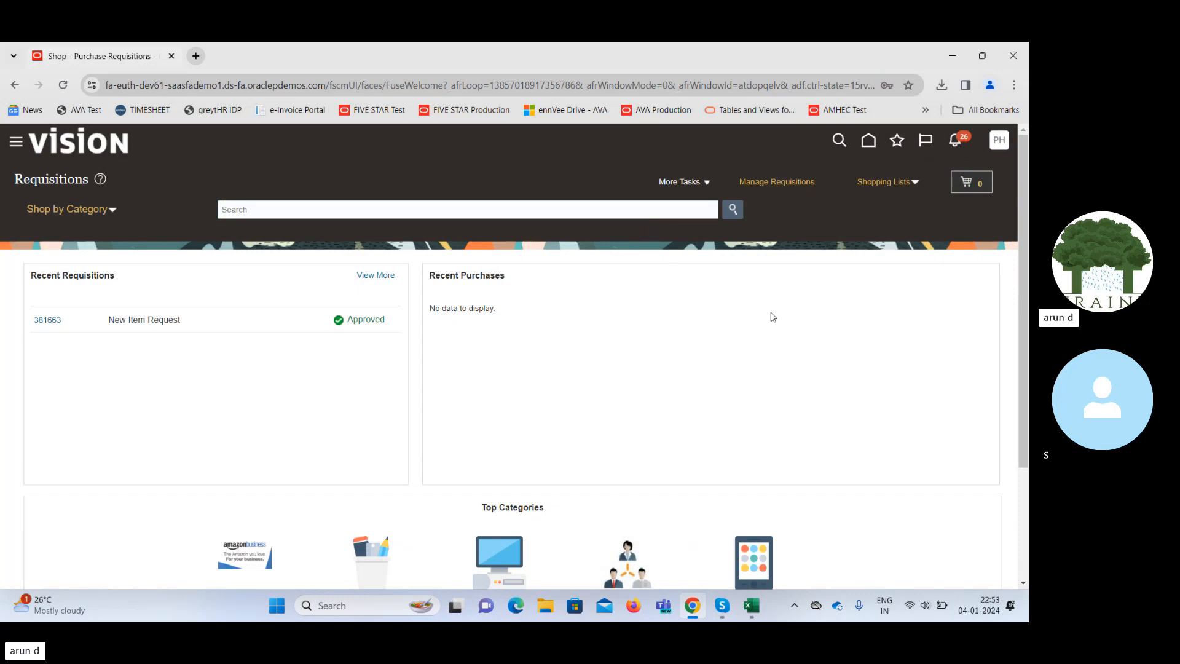
{"action": "double_click", "coordinate": [371, 319]}
{"action": "left_click", "coordinate": [52, 319]}
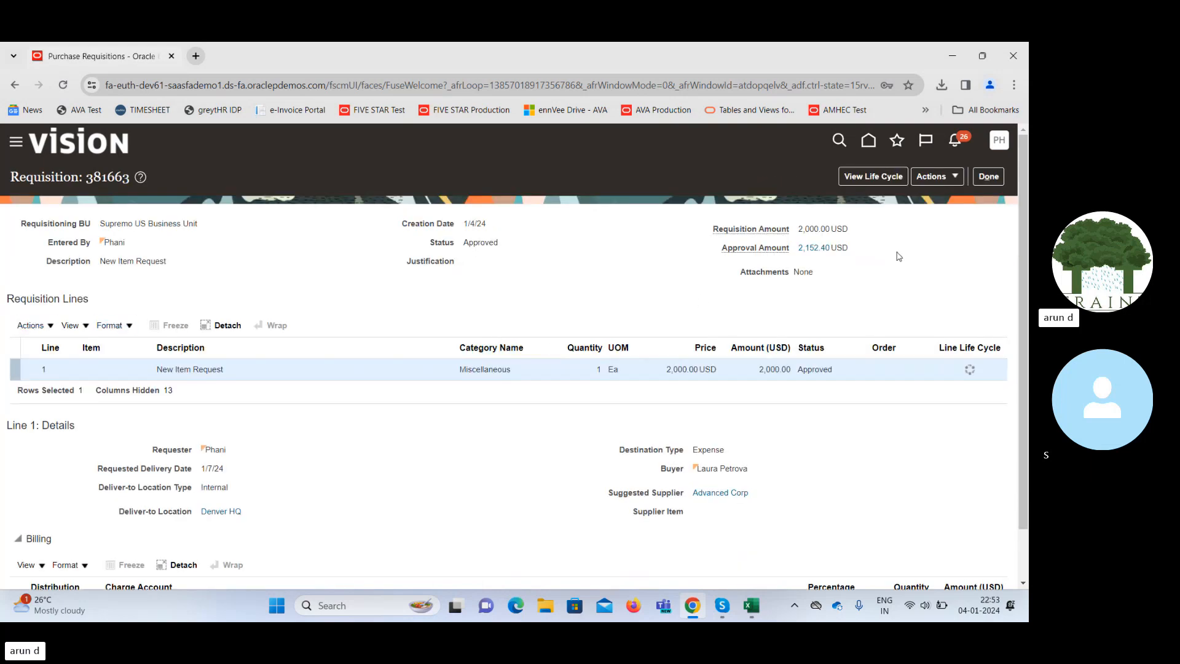
{"action": "left_click", "coordinate": [944, 176]}
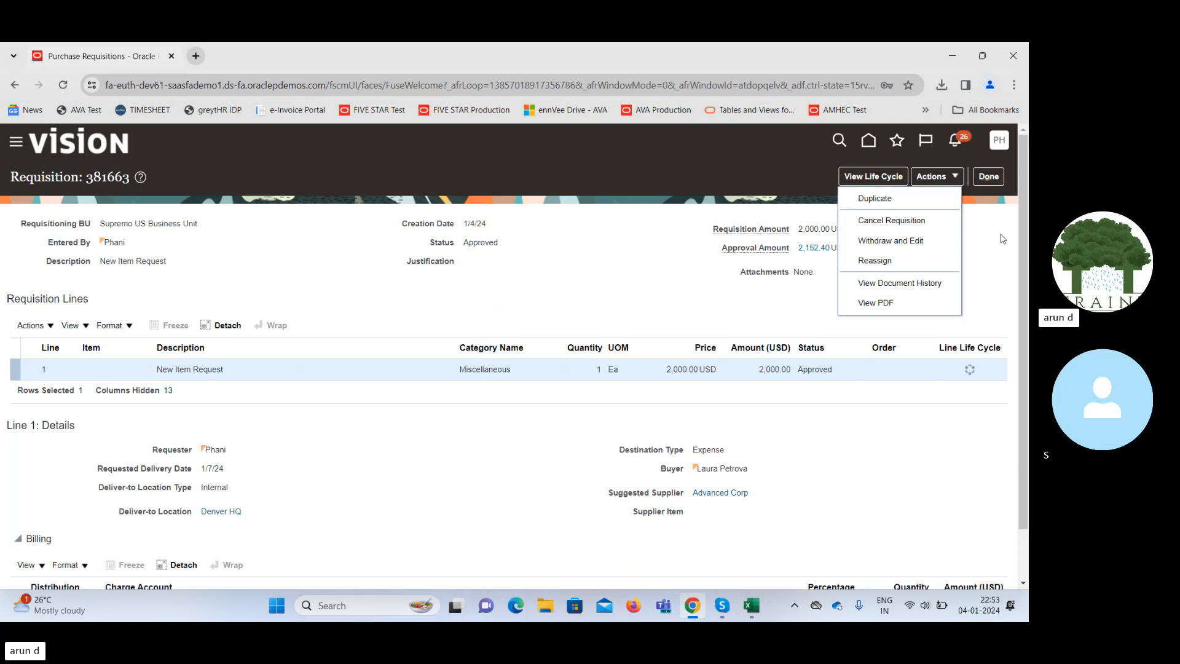
{"action": "left_click", "coordinate": [996, 253]}
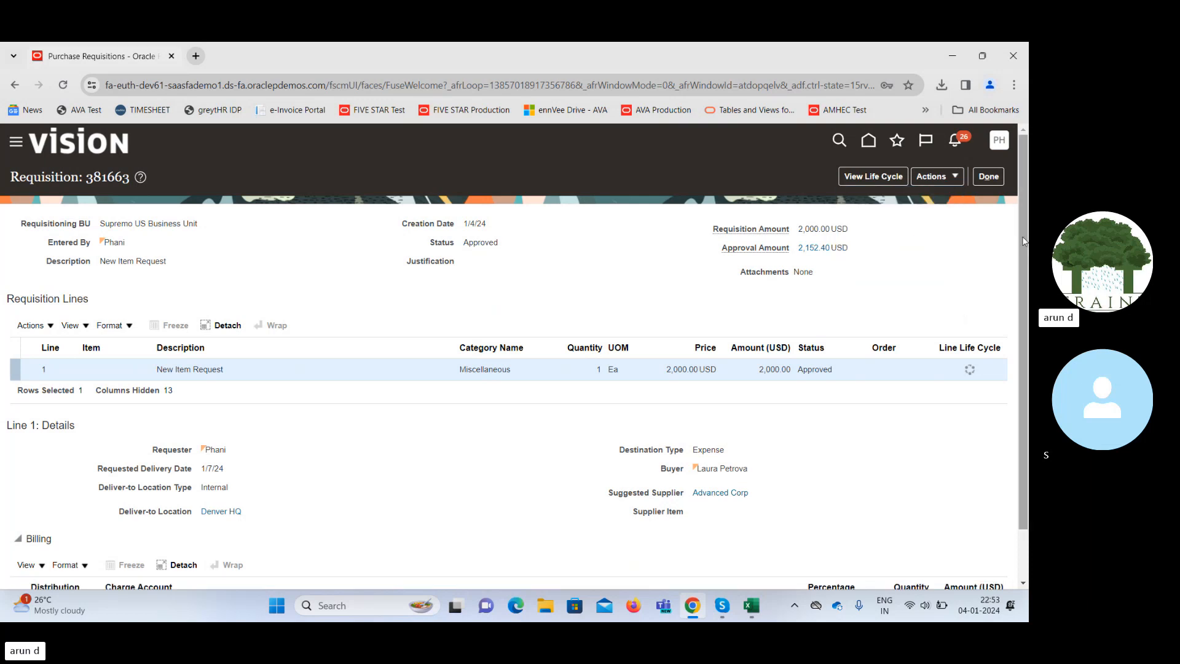
Confirm the requisition line shows Approved, then leave the details and return home.
{"action": "scroll", "coordinate": [514, 357], "scroll_direction": "down", "scroll_amount": 1}
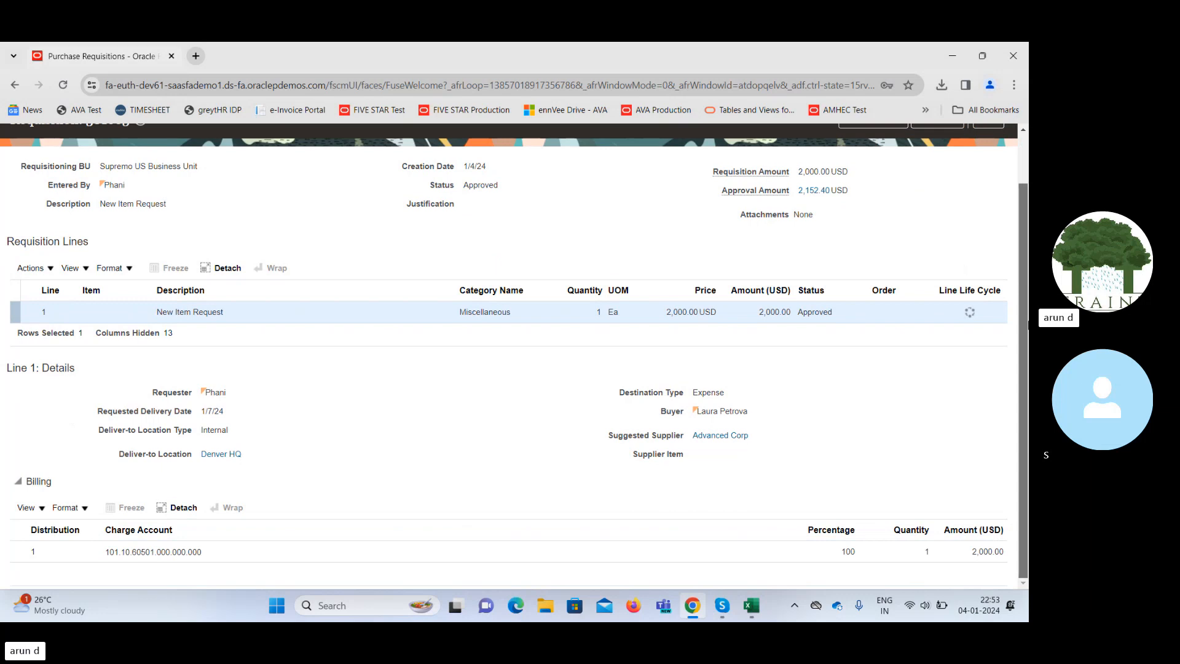
{"action": "scroll", "coordinate": [822, 374], "scroll_direction": "up", "scroll_amount": 1}
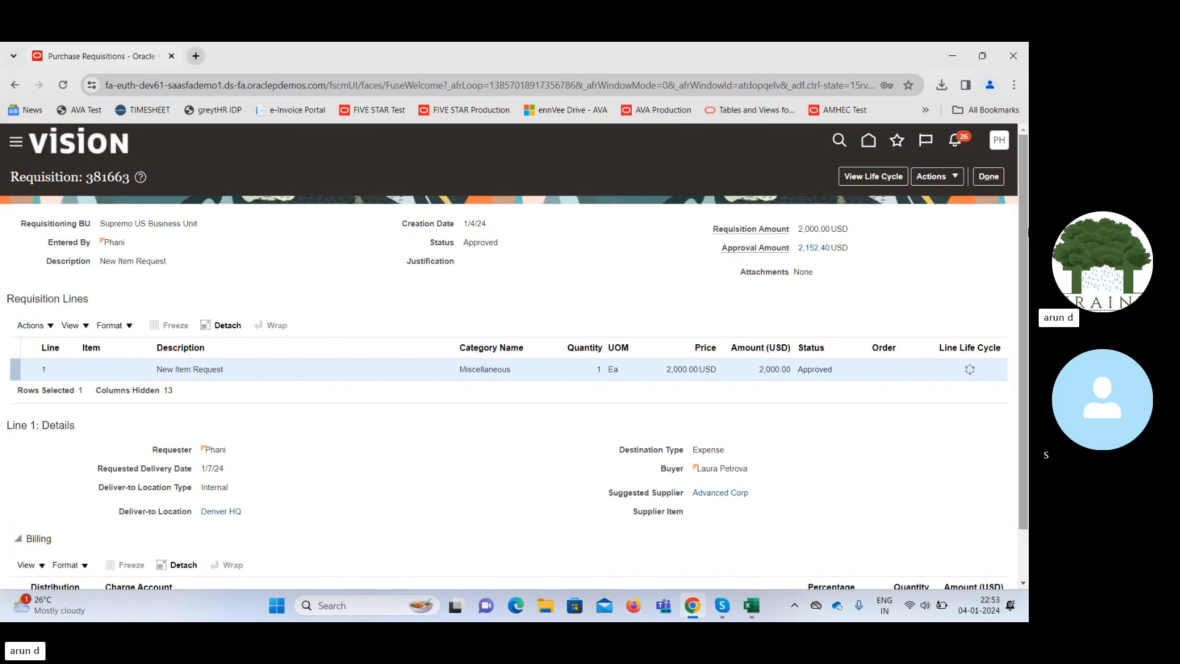
{"action": "double_click", "coordinate": [819, 369]}
{"action": "left_click", "coordinate": [987, 176]}
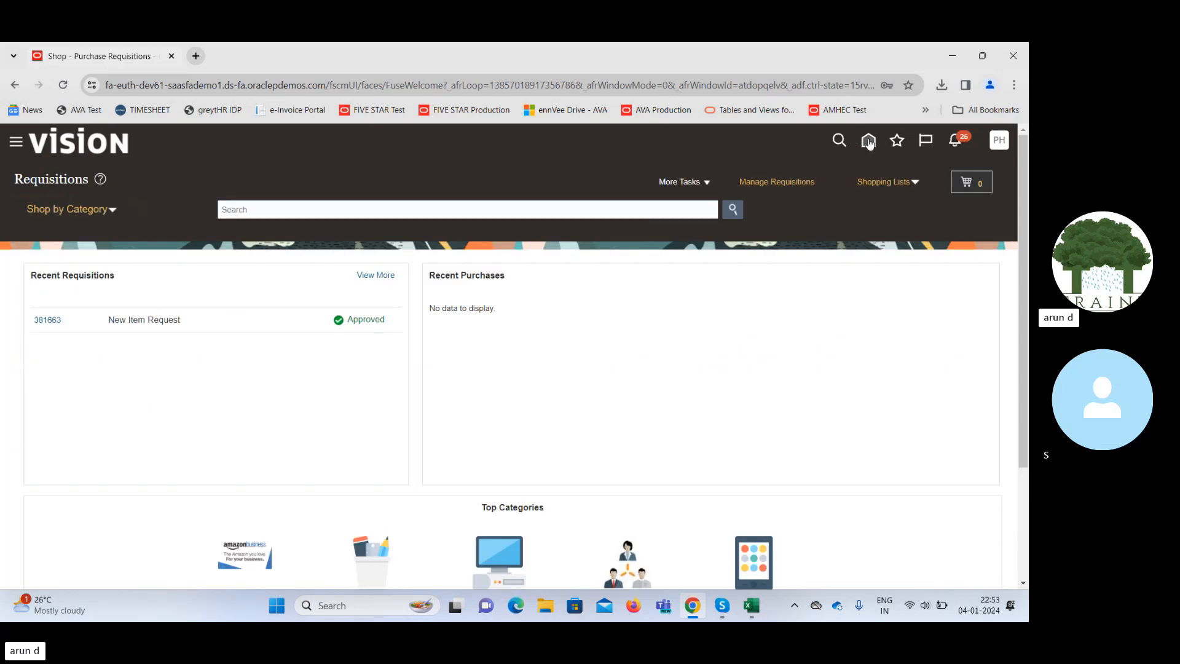
{"action": "left_click", "coordinate": [868, 140]}
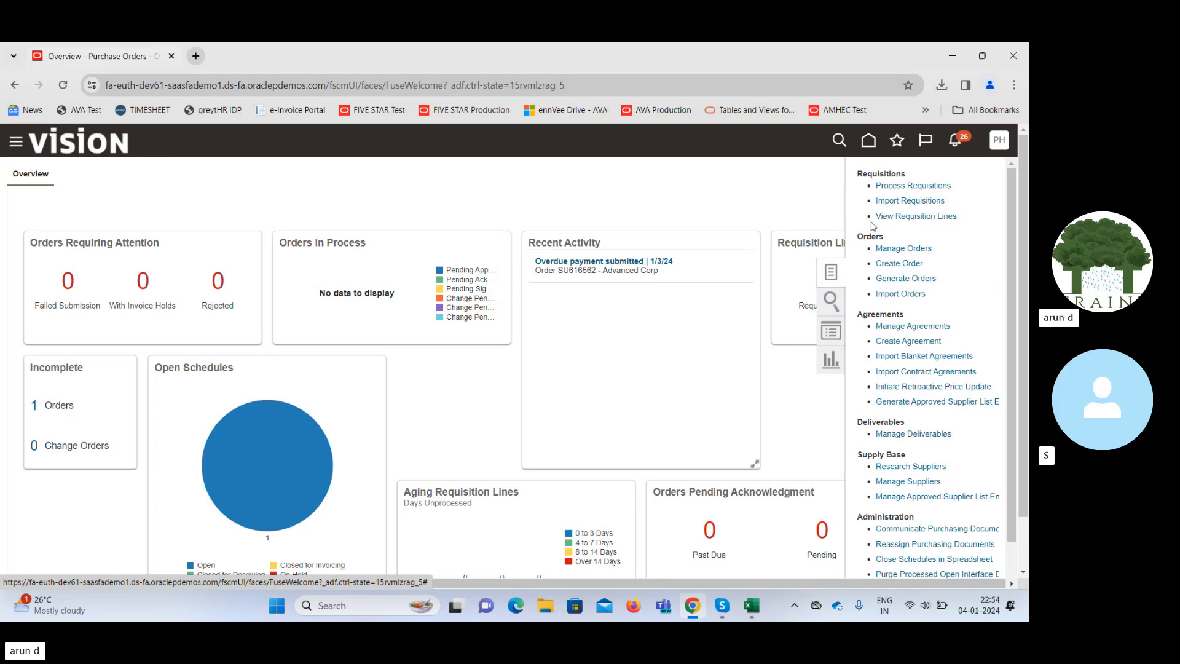
Open the Process Requisitions page from the Purchase Orders tasks list.
{"action": "left_click", "coordinate": [894, 192]}
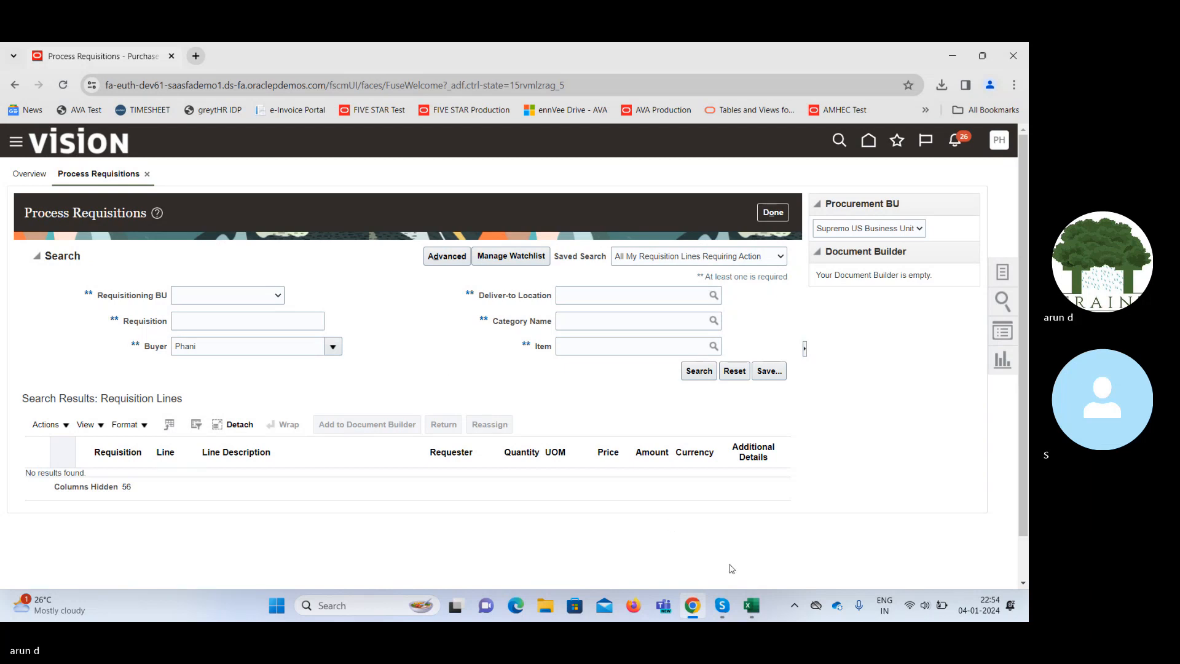
Copy requisition number 381663 from the notes workbook and search for it in Process Requisitions.
{"action": "left_click", "coordinate": [756, 615]}
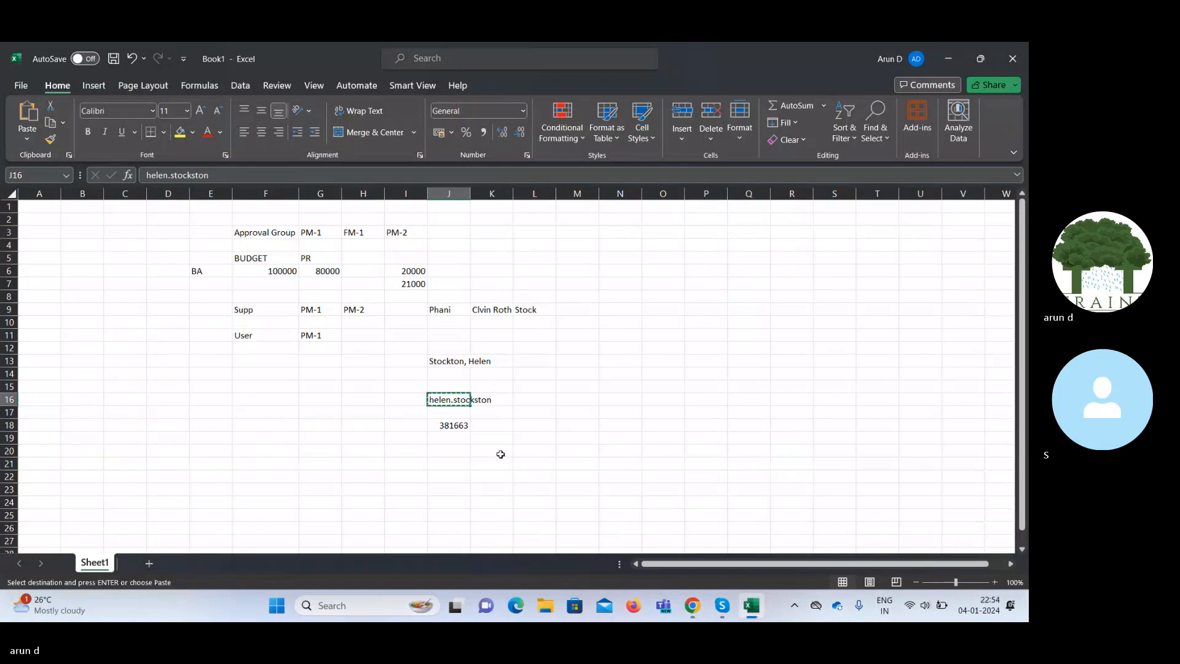
{"action": "left_click", "coordinate": [448, 425]}
{"action": "key", "text": "ctrl+c"}
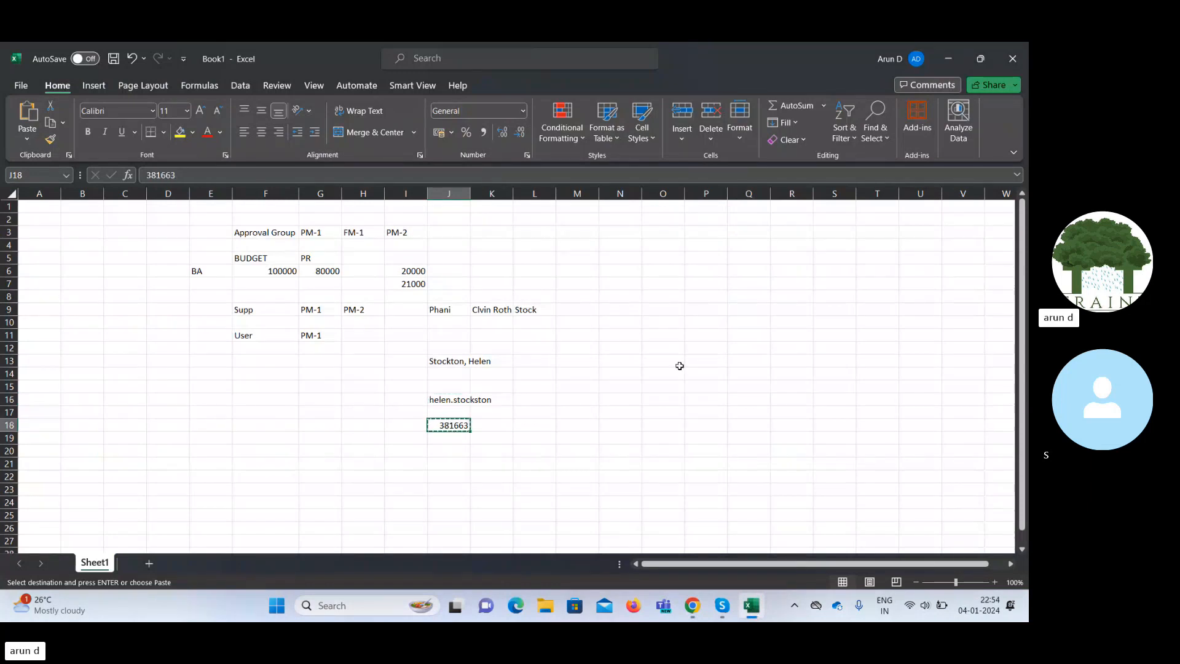
{"action": "key", "text": "alt+Tab"}
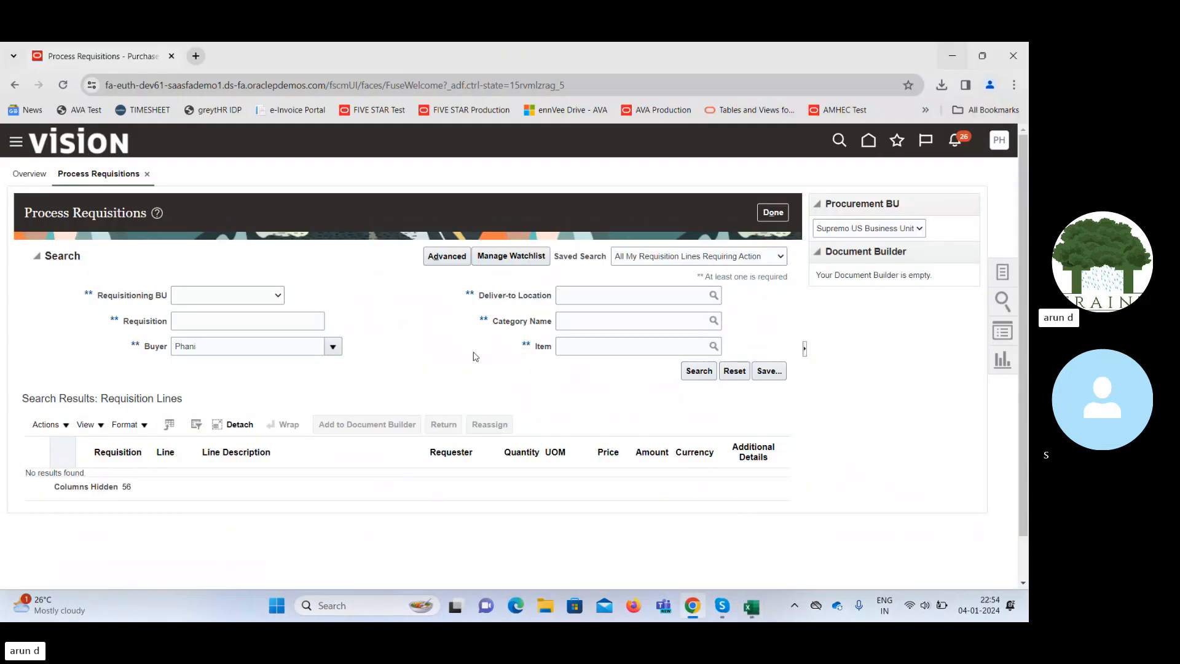
{"action": "left_click", "coordinate": [248, 320]}
{"action": "key", "text": "ctrl+v"}
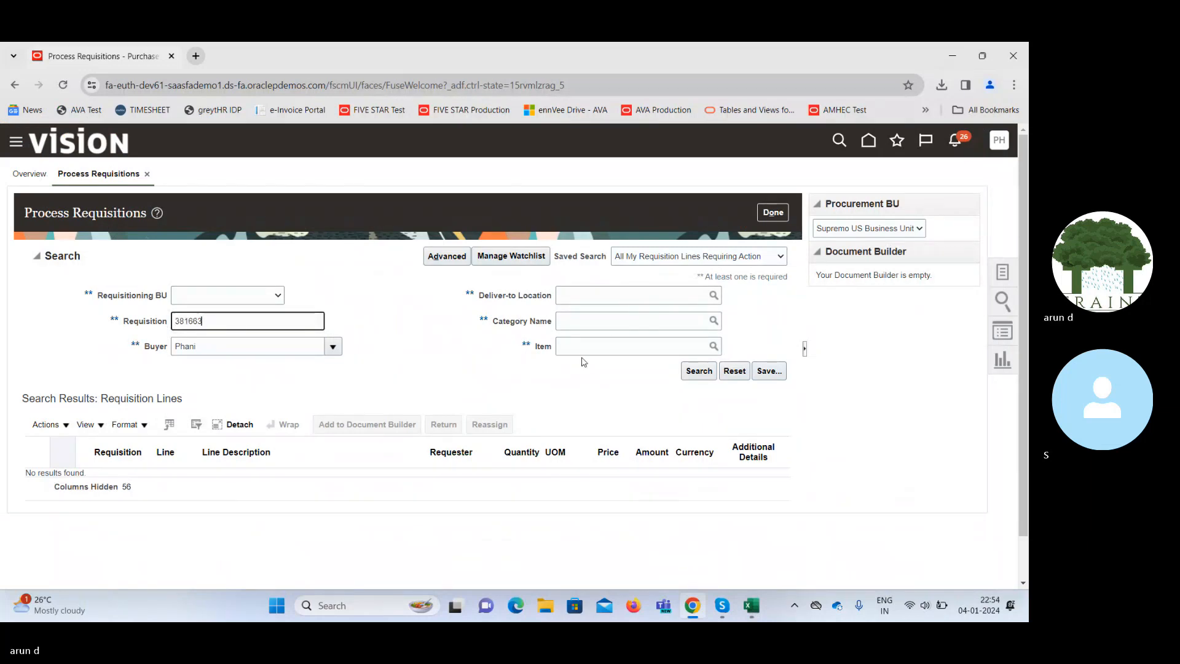
{"action": "left_click", "coordinate": [697, 374]}
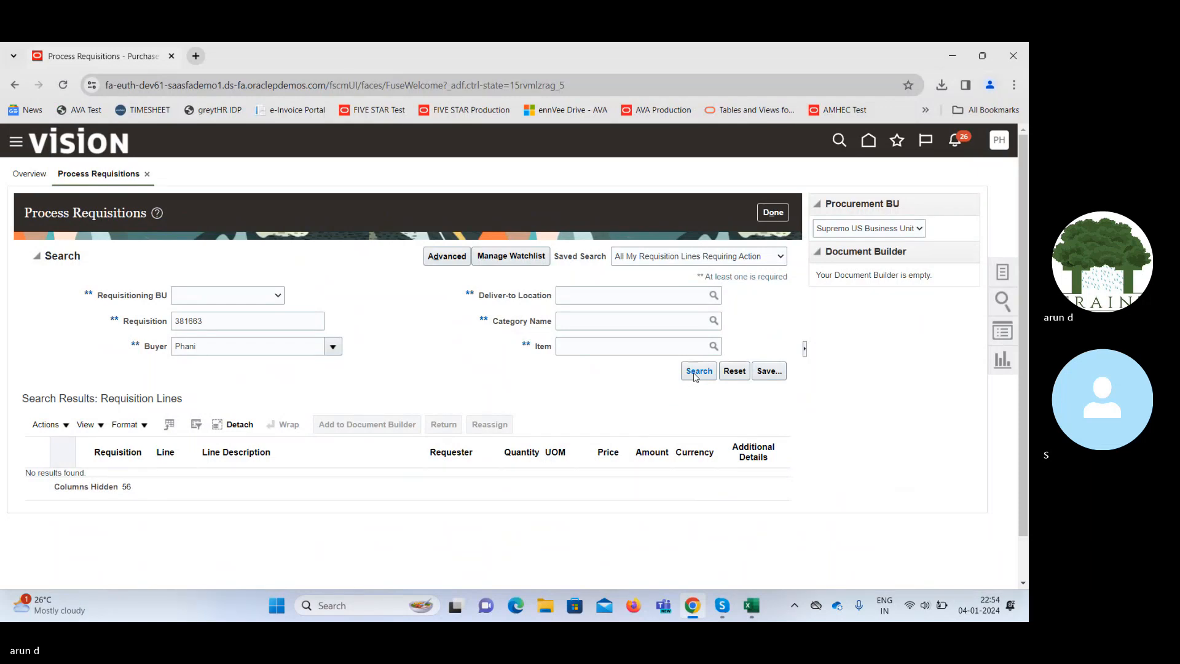
{"action": "left_click", "coordinate": [698, 371]}
Clear the Buyer filter, rerun the search, and select requisition 381663's New Item Request line.
{"action": "double_click", "coordinate": [214, 342]}
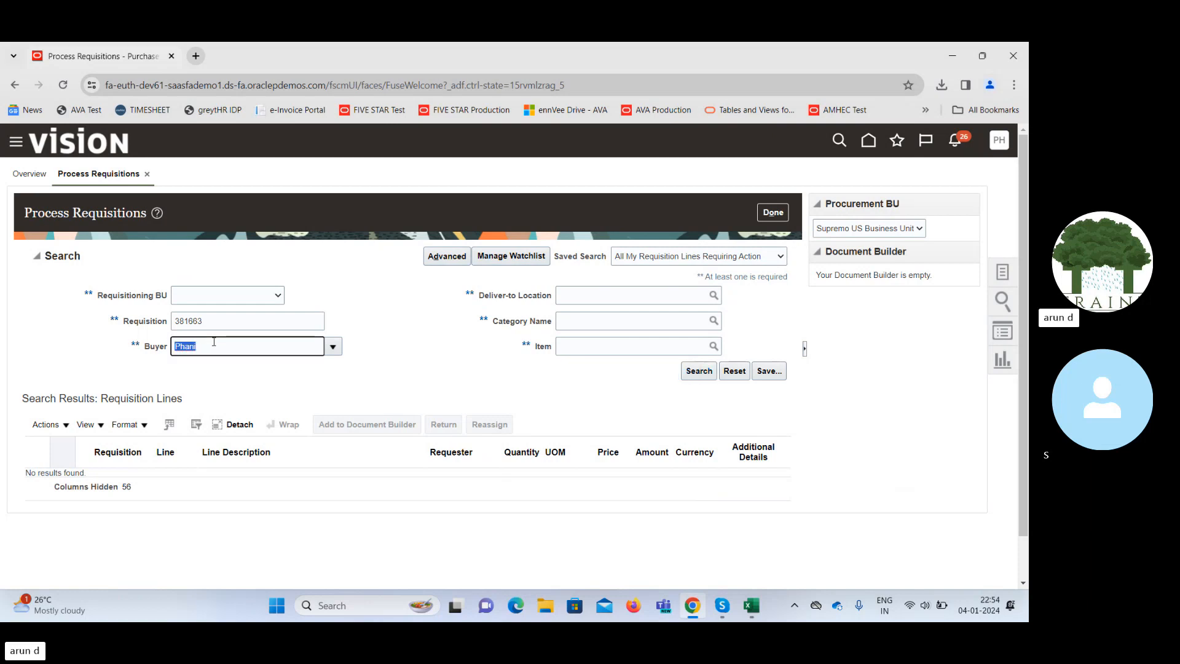
{"action": "key", "text": "BackSpace"}
{"action": "key", "text": "Tab"}
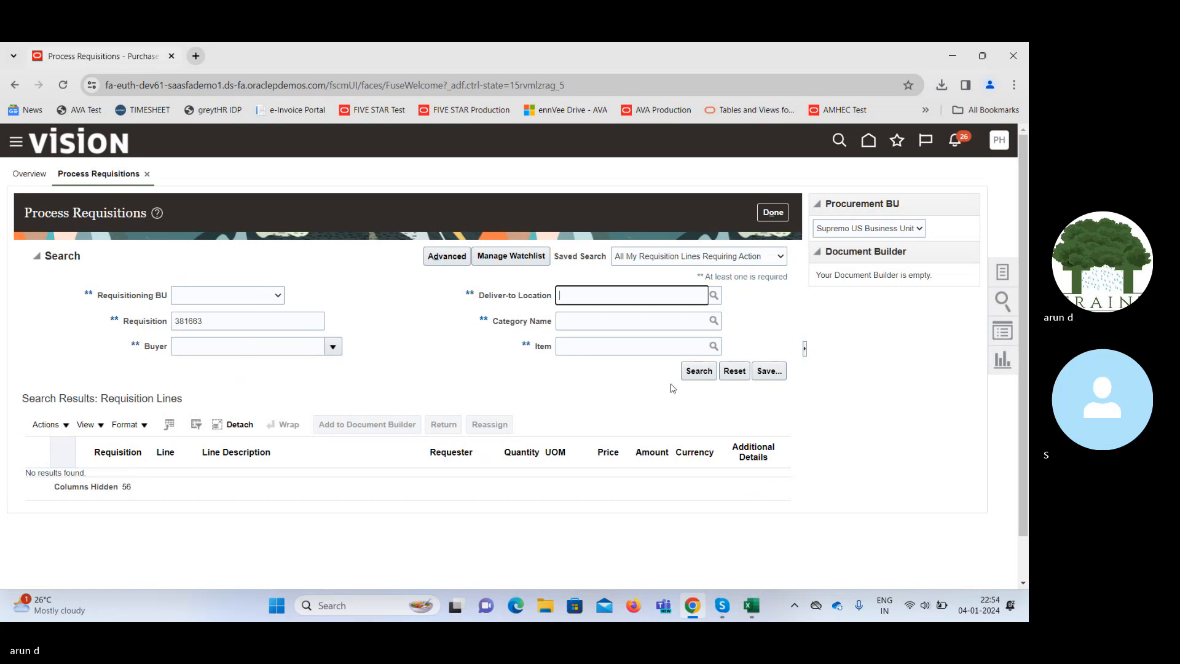
{"action": "left_click", "coordinate": [700, 373]}
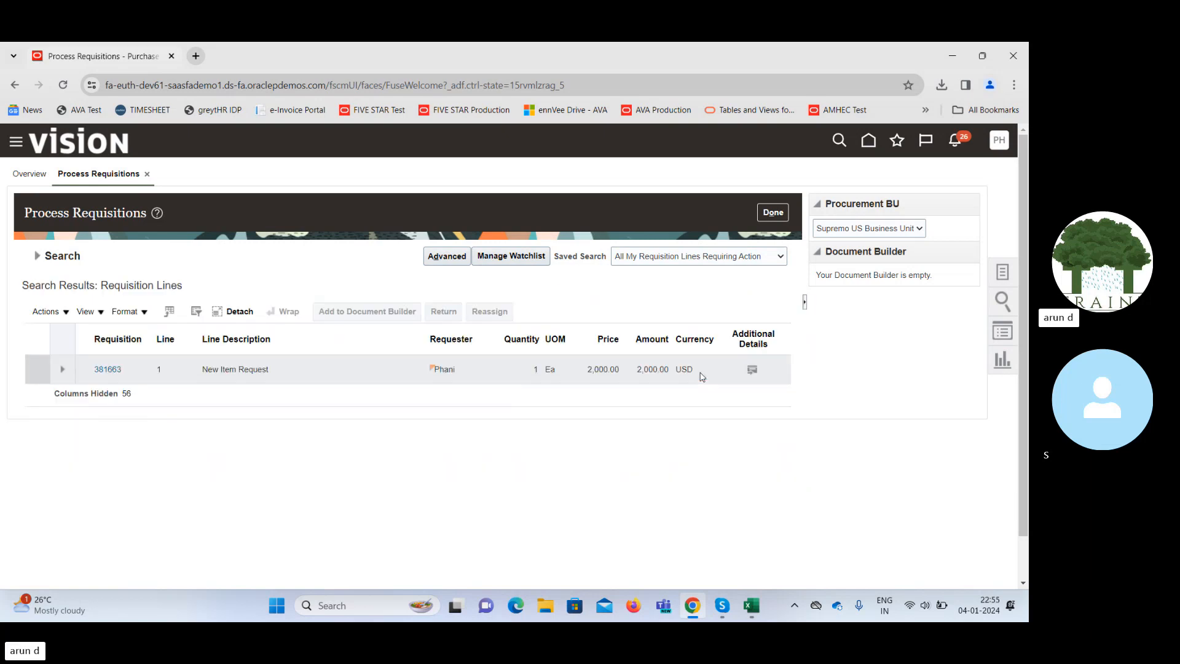
{"action": "left_click", "coordinate": [336, 366]}
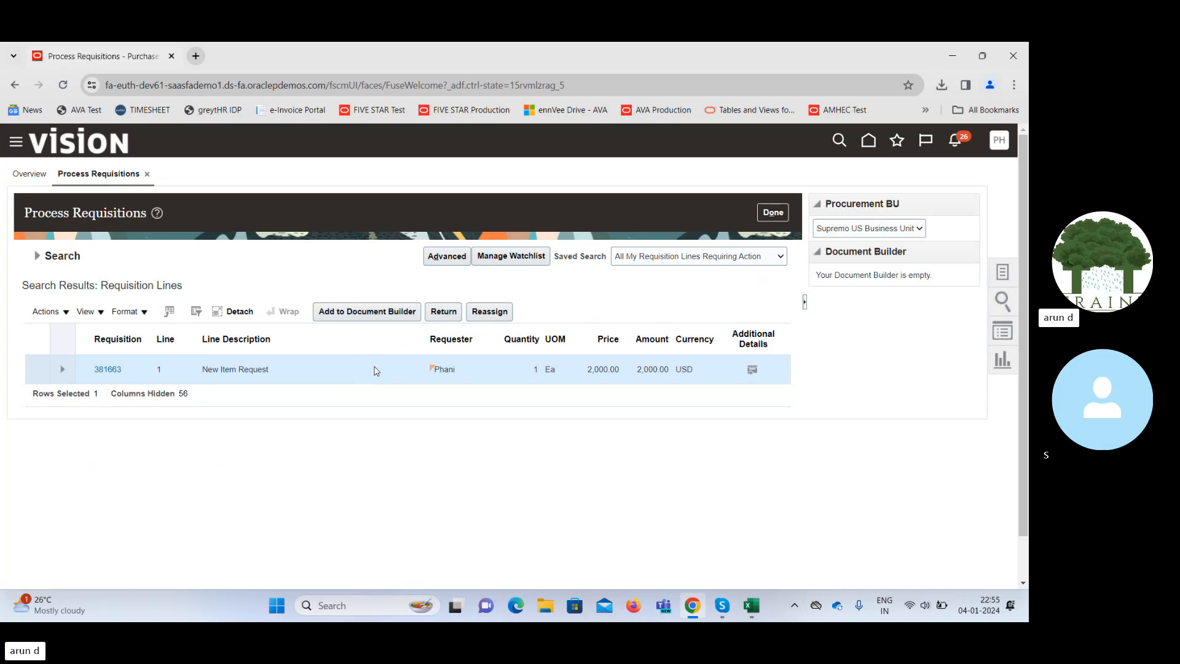
Add requisition 381663's line to Document Builder as a New Order with Purchase Order style.
{"action": "left_click", "coordinate": [348, 315]}
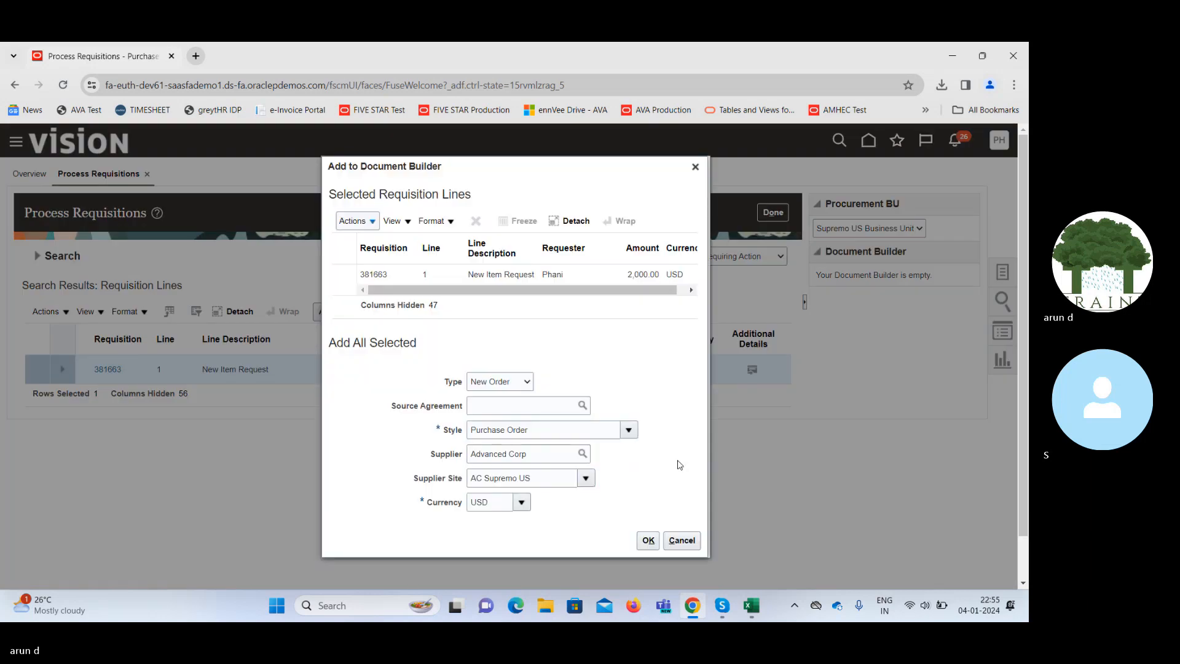
{"action": "left_click", "coordinate": [503, 382]}
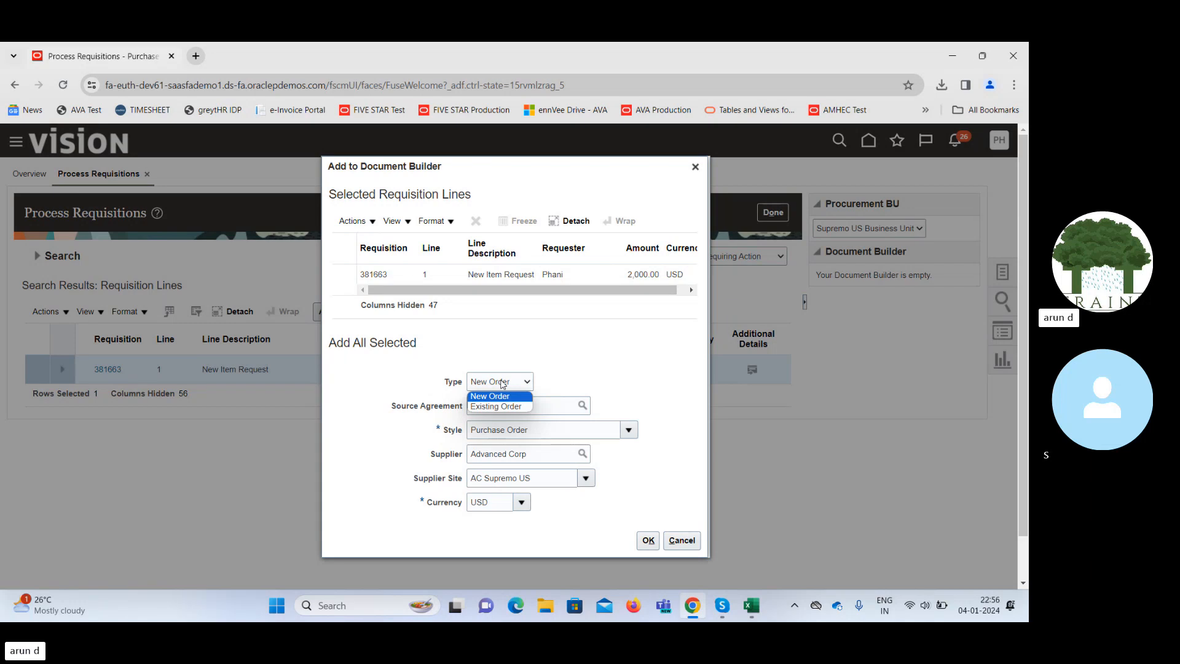
{"action": "left_click", "coordinate": [561, 380]}
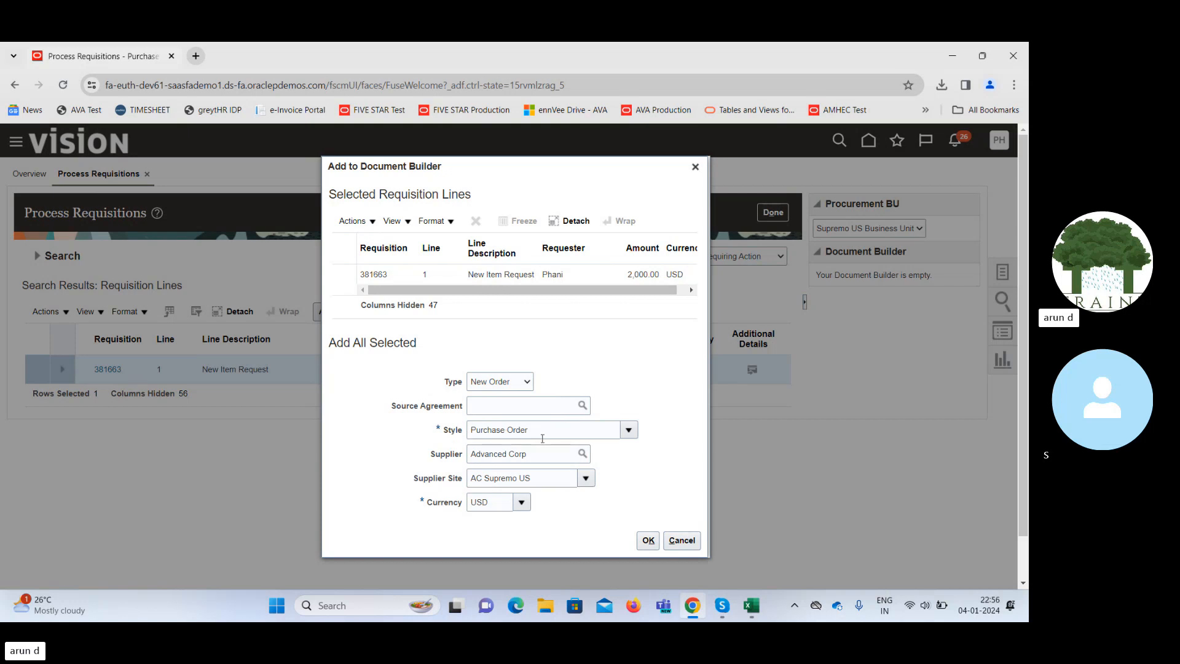
{"action": "left_click", "coordinate": [629, 430]}
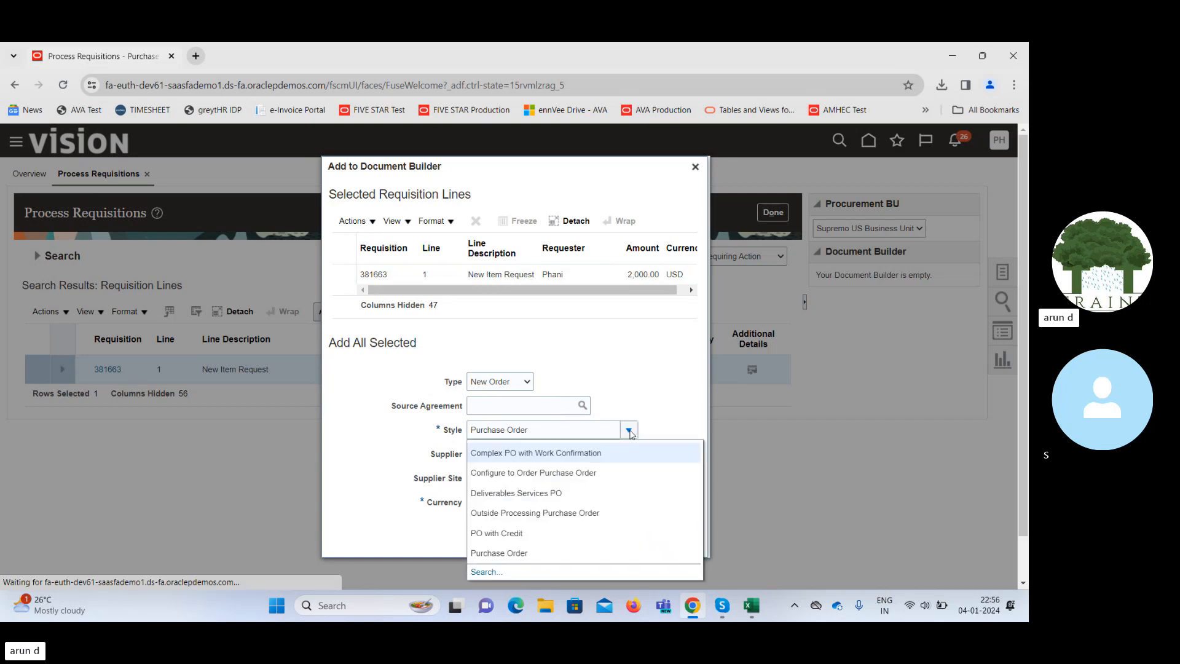
{"action": "left_click", "coordinate": [668, 417]}
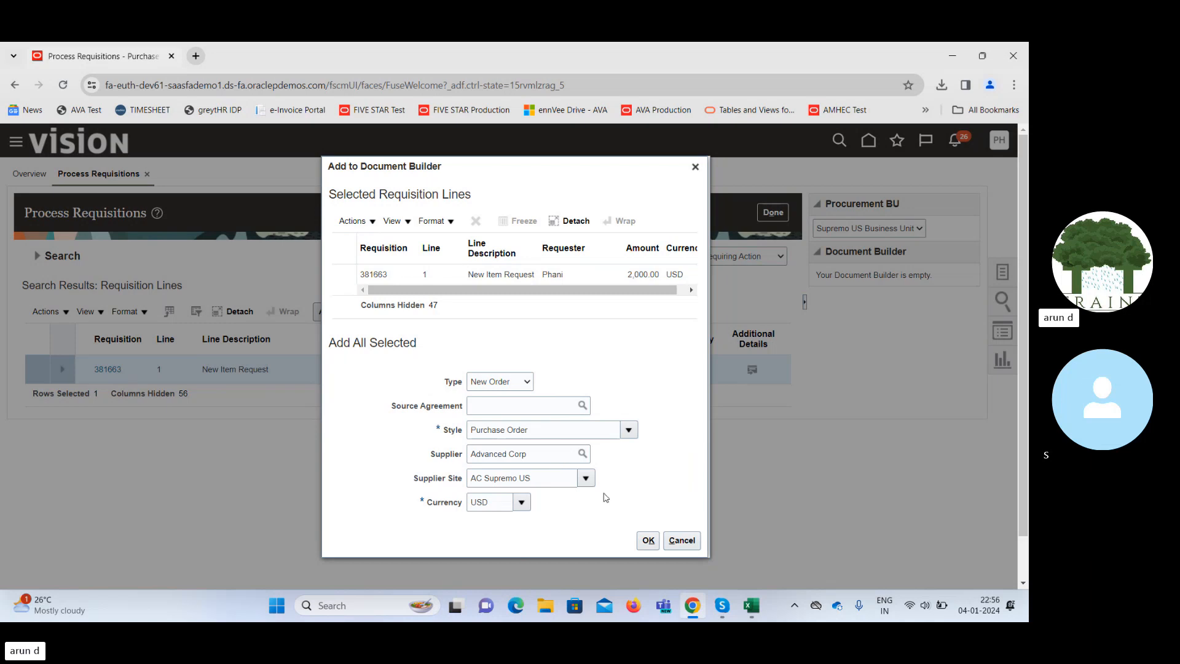
{"action": "left_click", "coordinate": [638, 541]}
Confirm the Document Builder entry and create the purchase order from the line.
{"action": "left_click", "coordinate": [648, 540]}
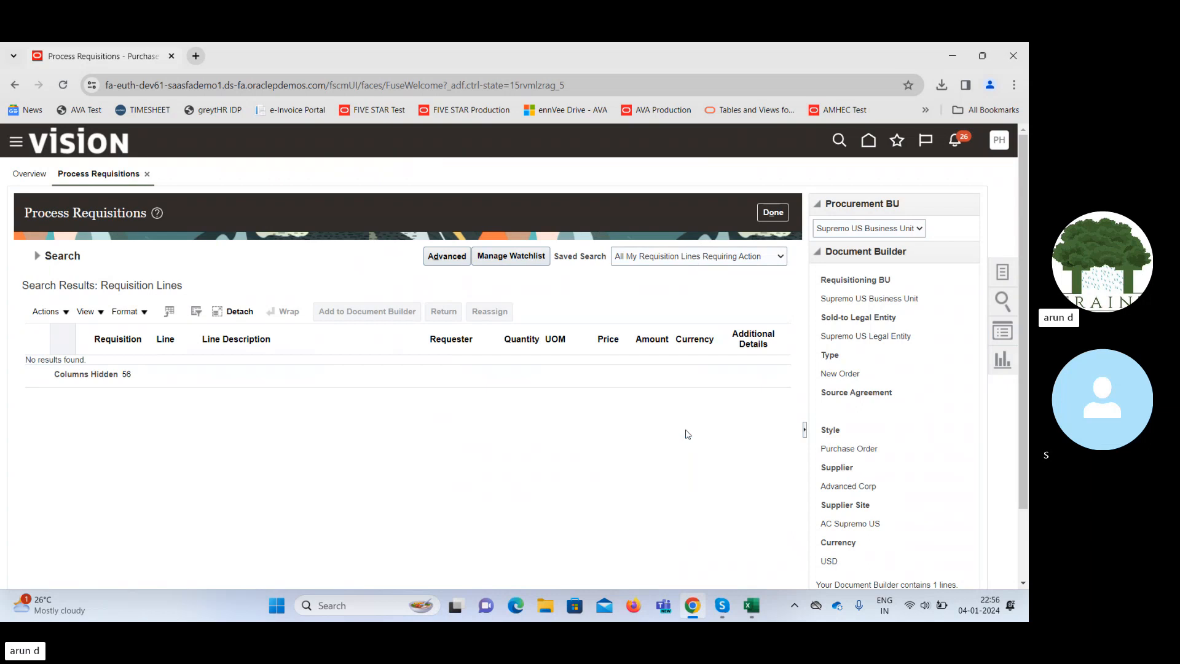
{"action": "scroll", "coordinate": [1020, 455], "scroll_direction": "down", "scroll_amount": 2}
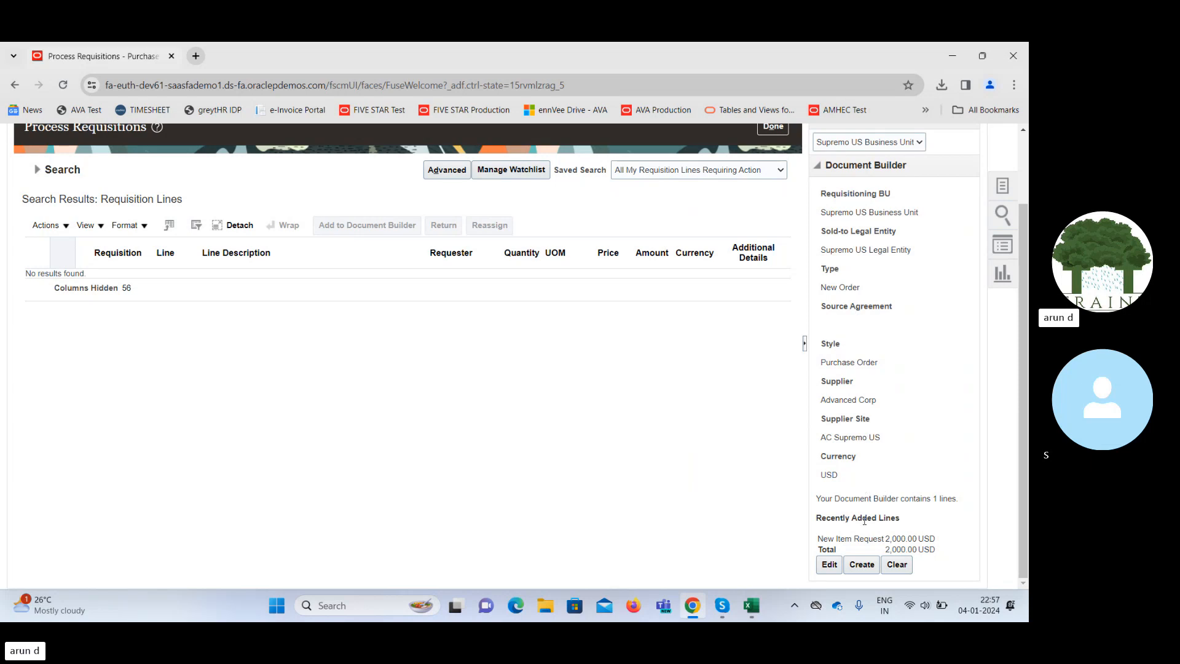
{"action": "left_click", "coordinate": [863, 566]}
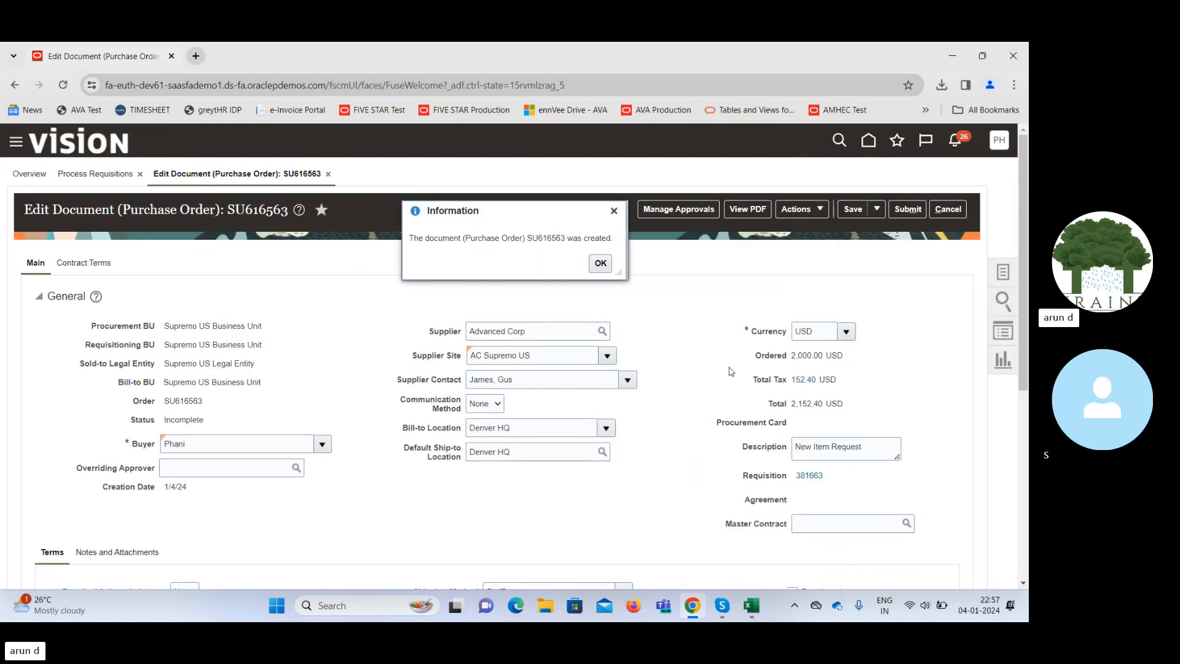
Copy order number SU616563 into cell J20 of the Excel workbook.
{"action": "double_click", "coordinate": [544, 238]}
{"action": "key", "text": "ctrl+c"}
{"action": "left_click", "coordinate": [752, 605]}
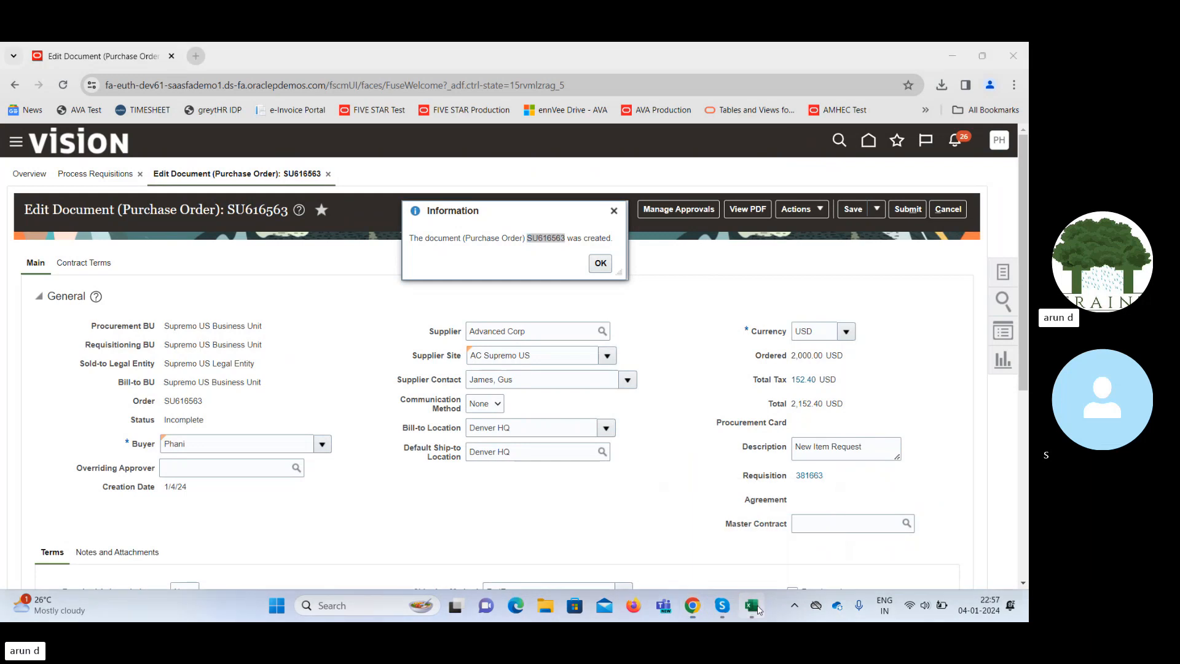
{"action": "left_click", "coordinate": [442, 449]}
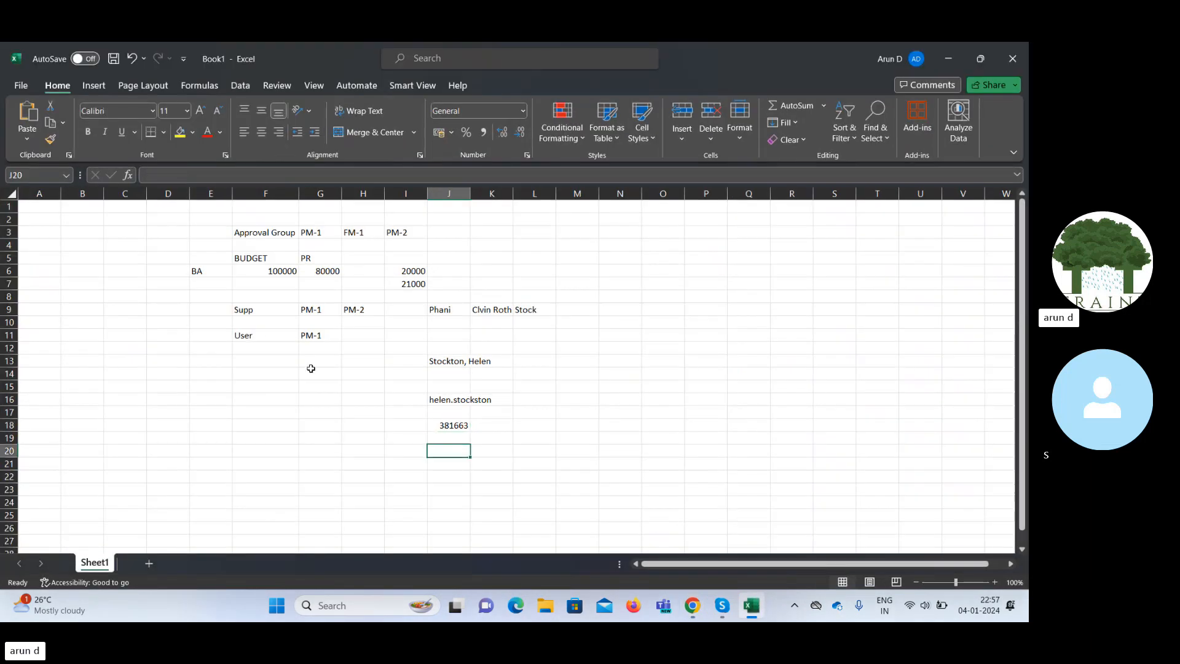
{"action": "left_click", "coordinate": [225, 175]}
{"action": "key", "text": "ctrl+v"}
{"action": "key", "text": "Tab"}
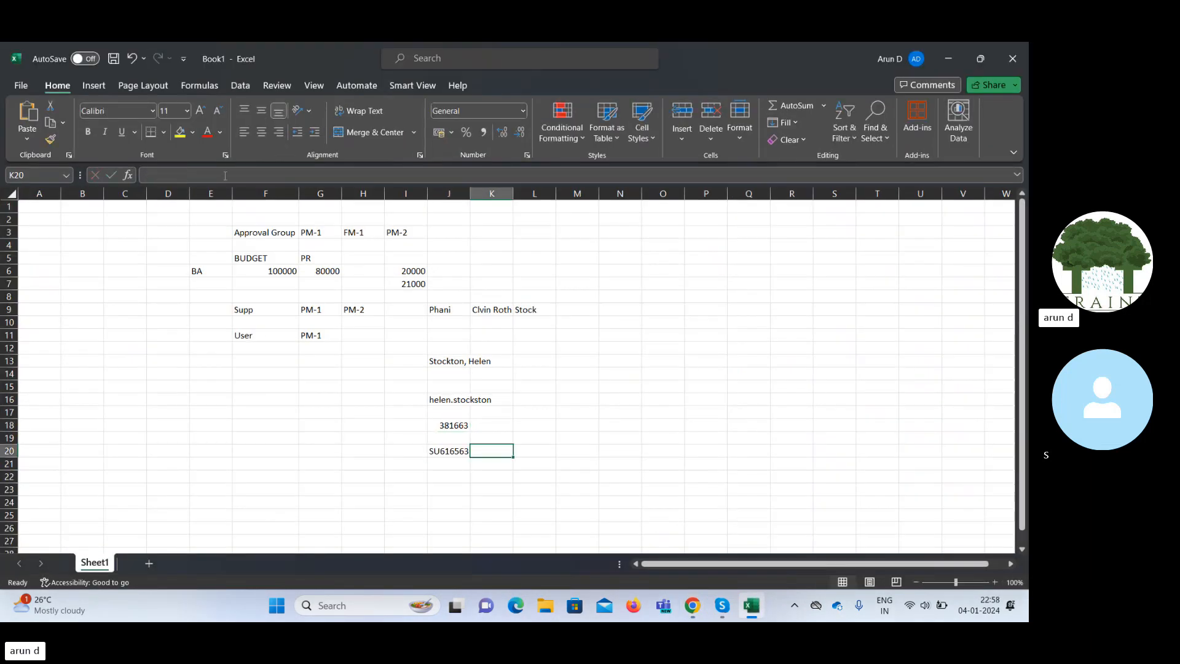
{"action": "left_click", "coordinate": [949, 65]}
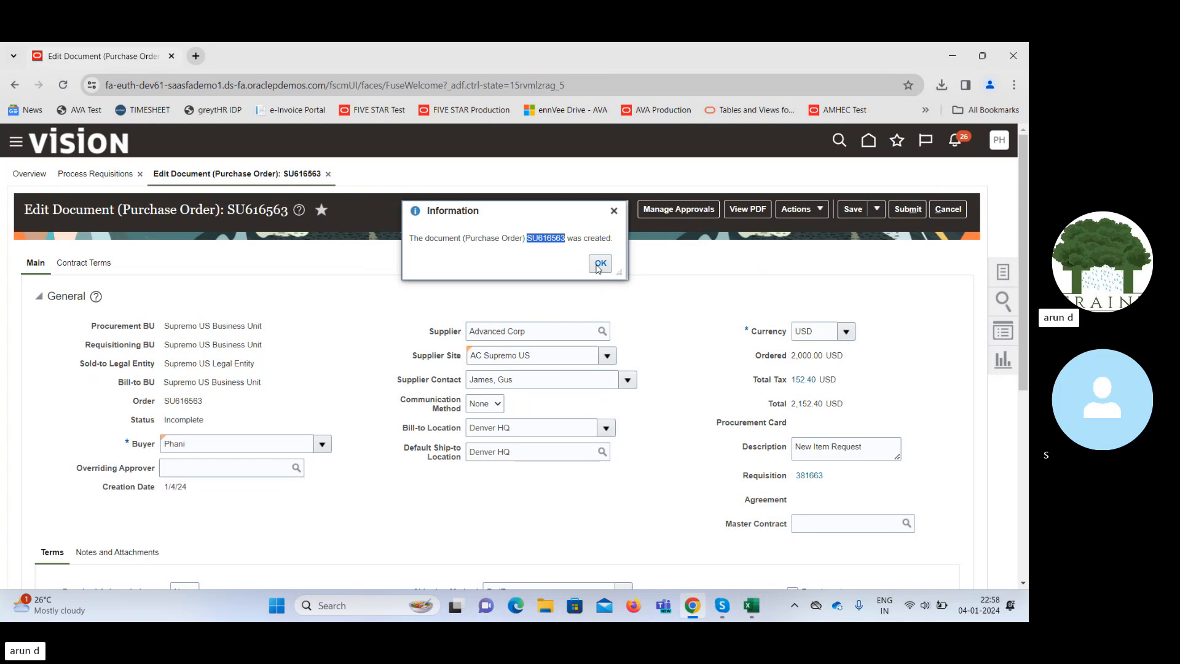
Dismiss the creation message, review the order's terms, and open requisition 381663.
{"action": "left_click", "coordinate": [599, 266]}
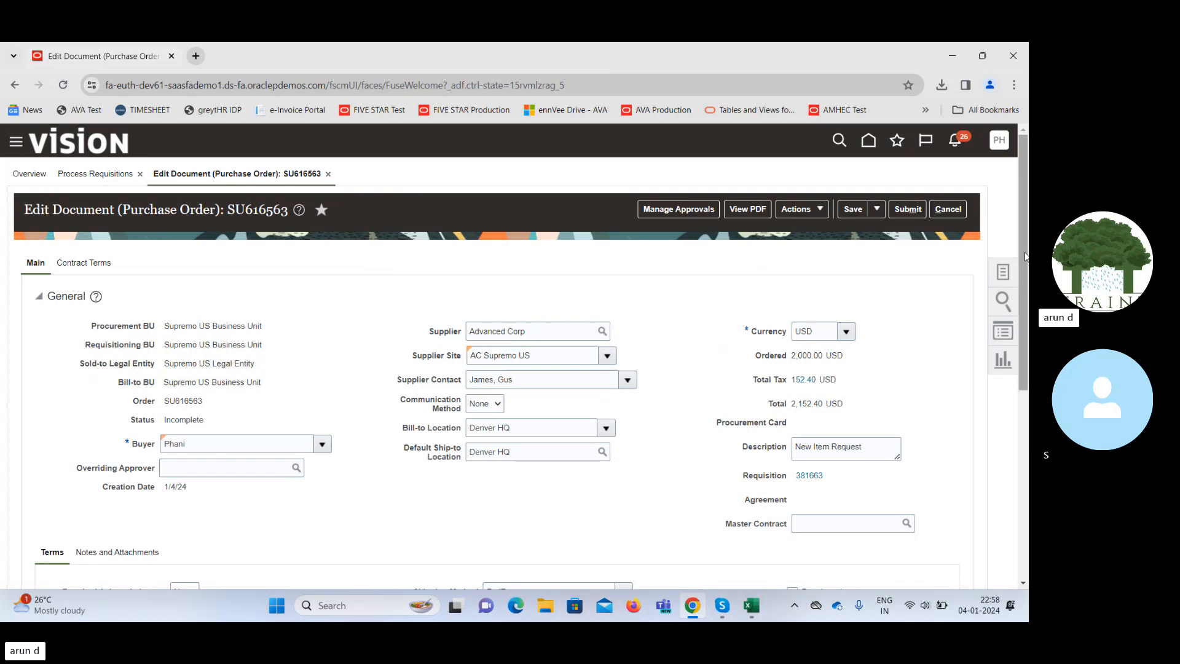
{"action": "scroll", "coordinate": [748, 361], "scroll_direction": "down", "scroll_amount": 2}
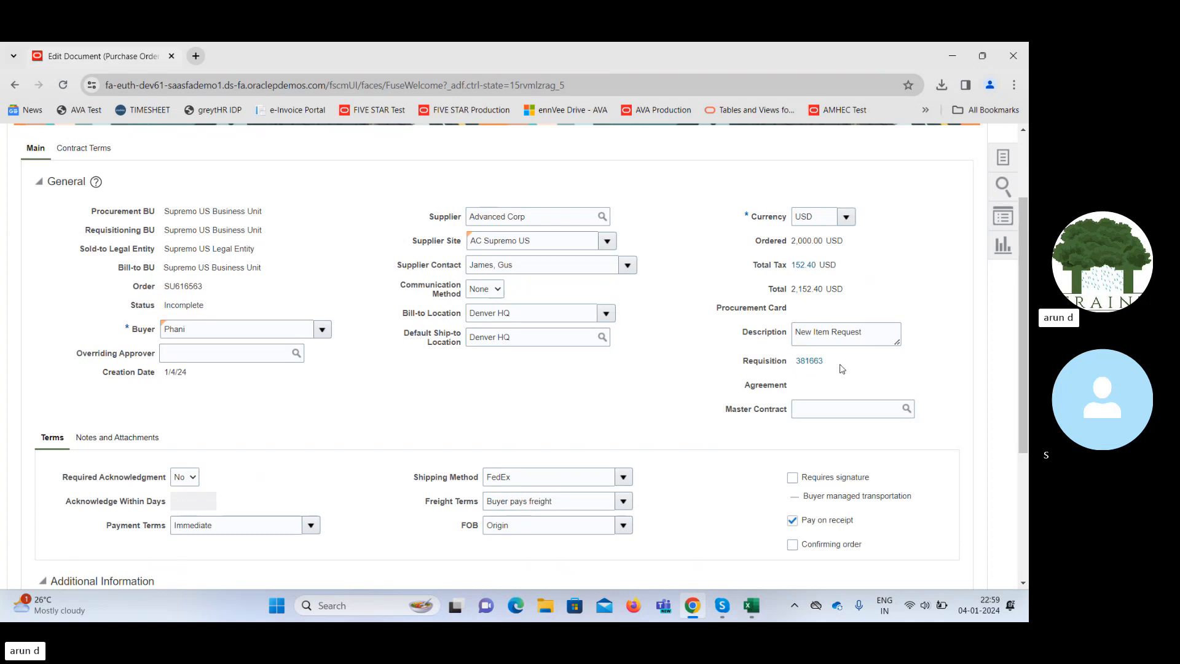
{"action": "left_click_drag", "start_coordinate": [1025, 342], "coordinate": [1027, 277]}
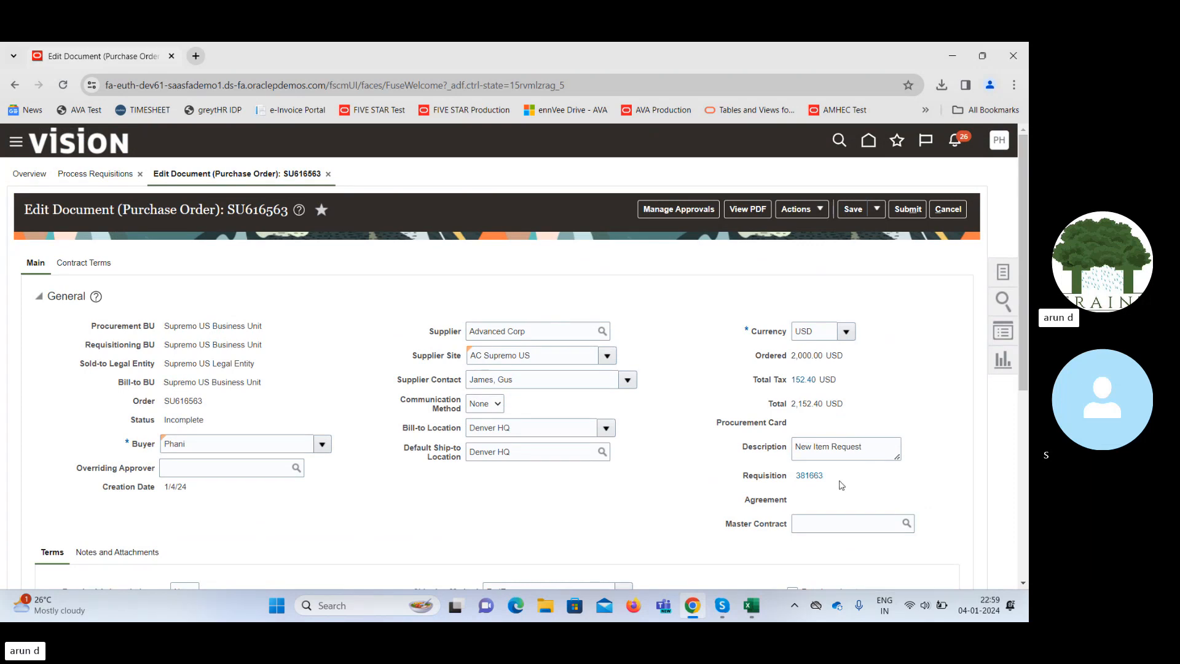
{"action": "left_click", "coordinate": [806, 477]}
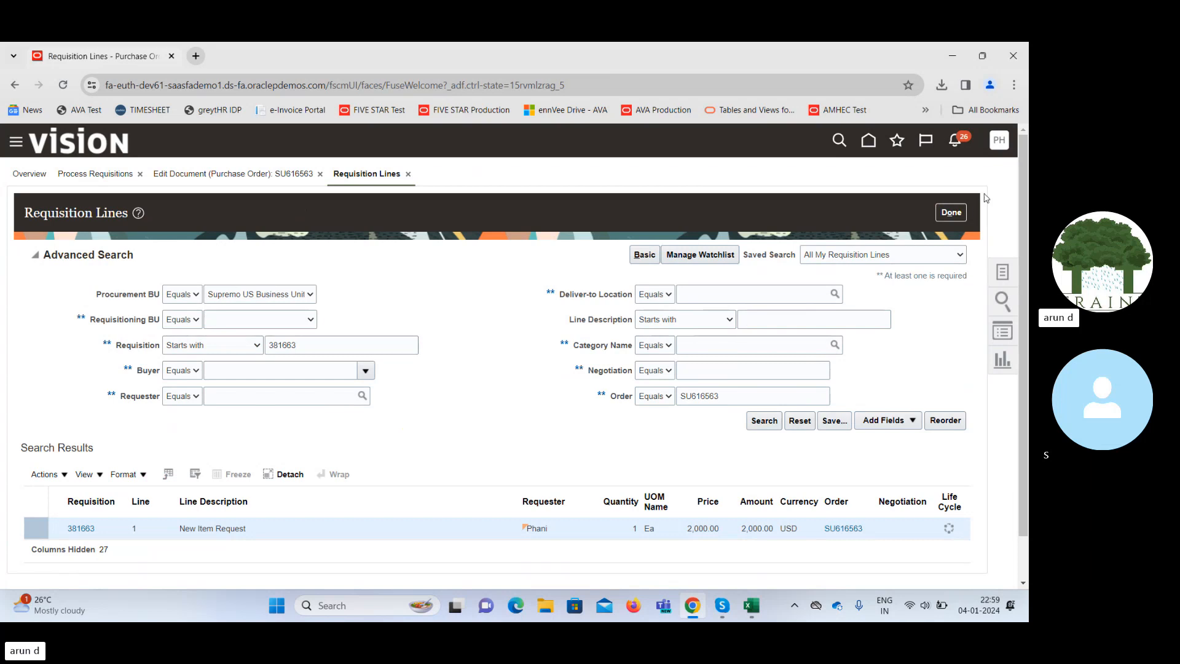
Close Requisition Lines and review order SU616563's Goods line on the edit page.
{"action": "left_click", "coordinate": [952, 212]}
{"action": "left_click_drag", "start_coordinate": [1024, 284], "coordinate": [1027, 474]}
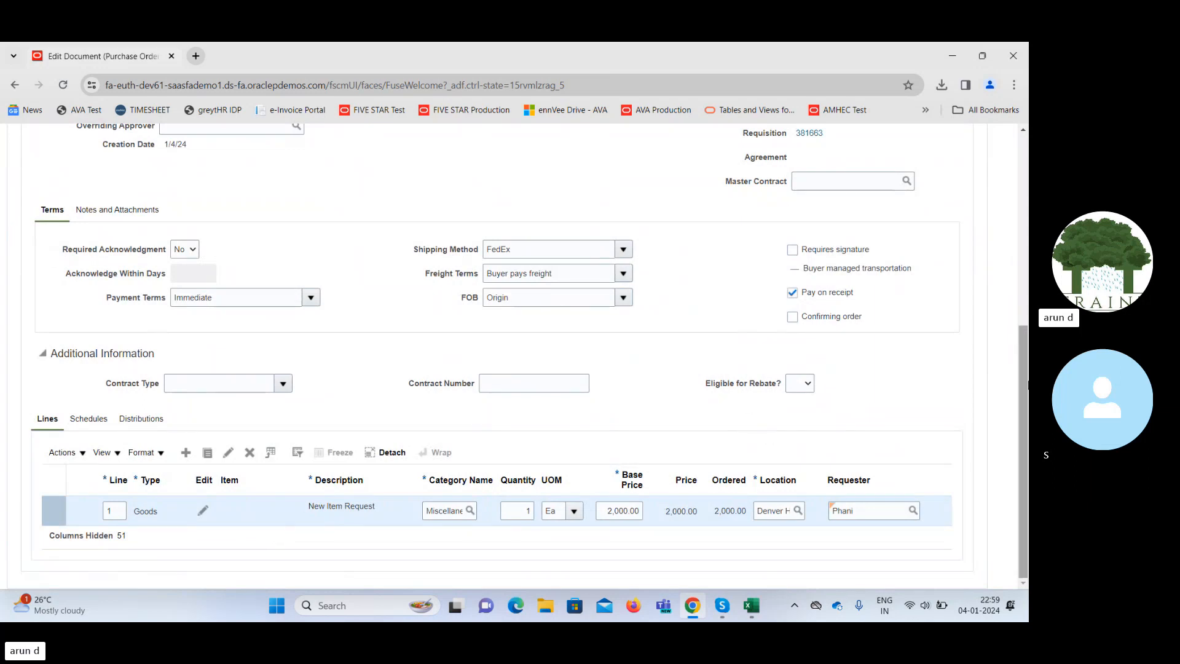
{"action": "left_click_drag", "start_coordinate": [1028, 385], "coordinate": [1025, 192]}
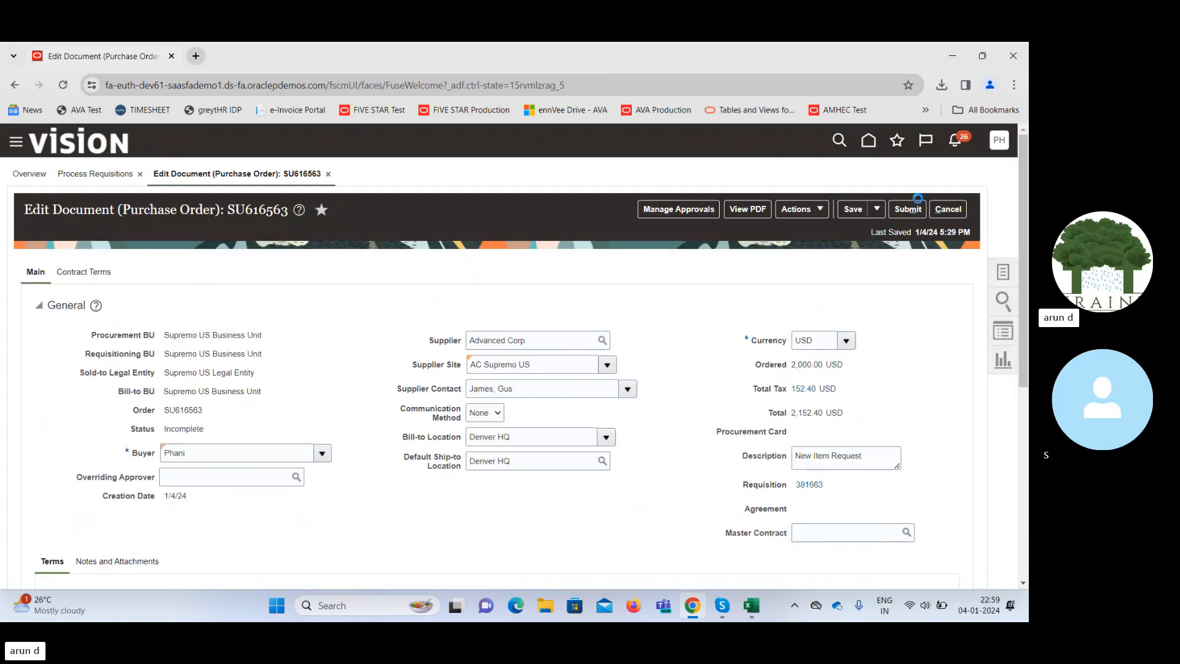
Save and submit purchase order SU616563 for approval, then dismiss the confirmation.
{"action": "left_click", "coordinate": [854, 209]}
{"action": "left_click", "coordinate": [907, 210]}
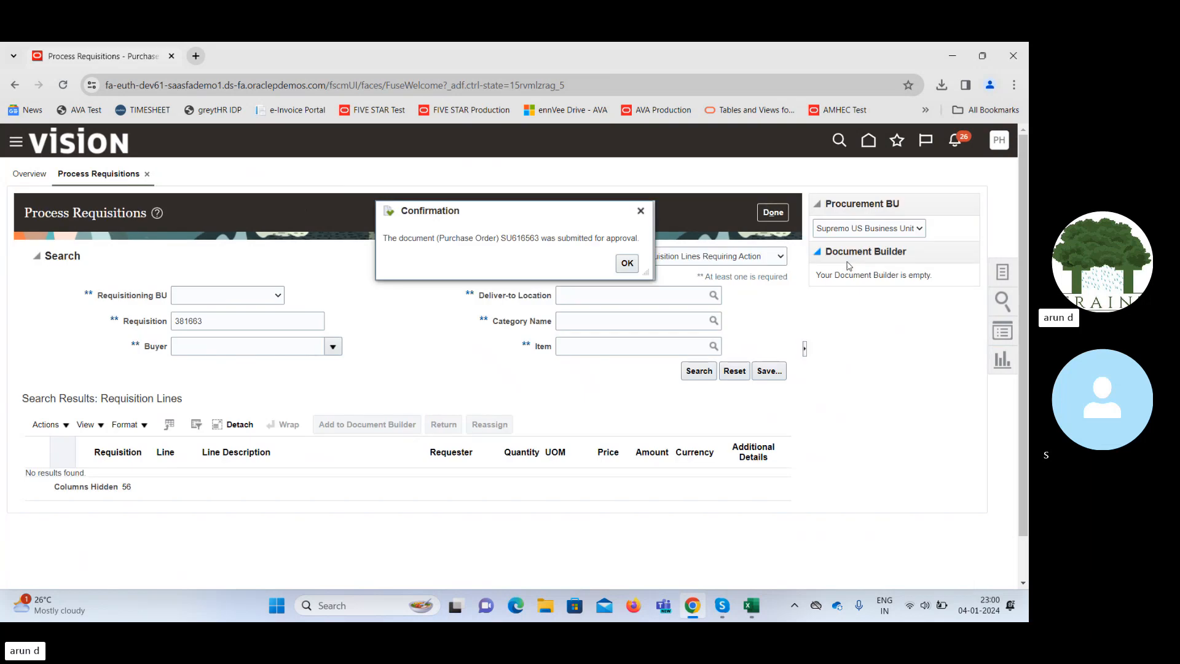
{"action": "double_click", "coordinate": [519, 238]}
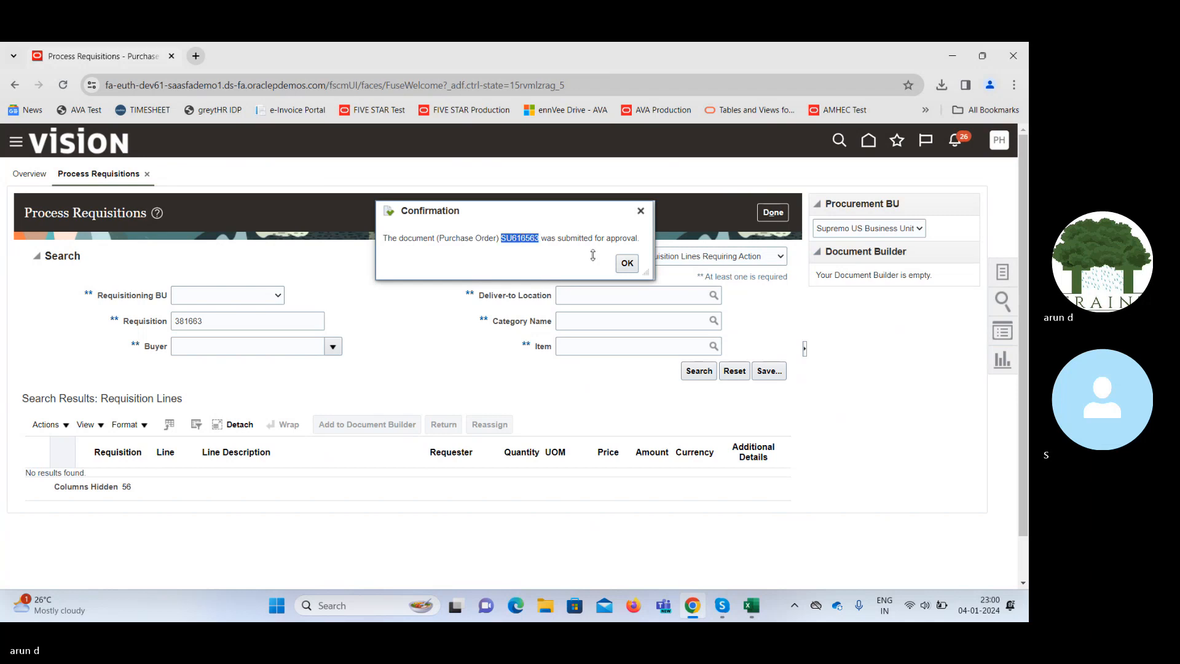
{"action": "left_click", "coordinate": [626, 264]}
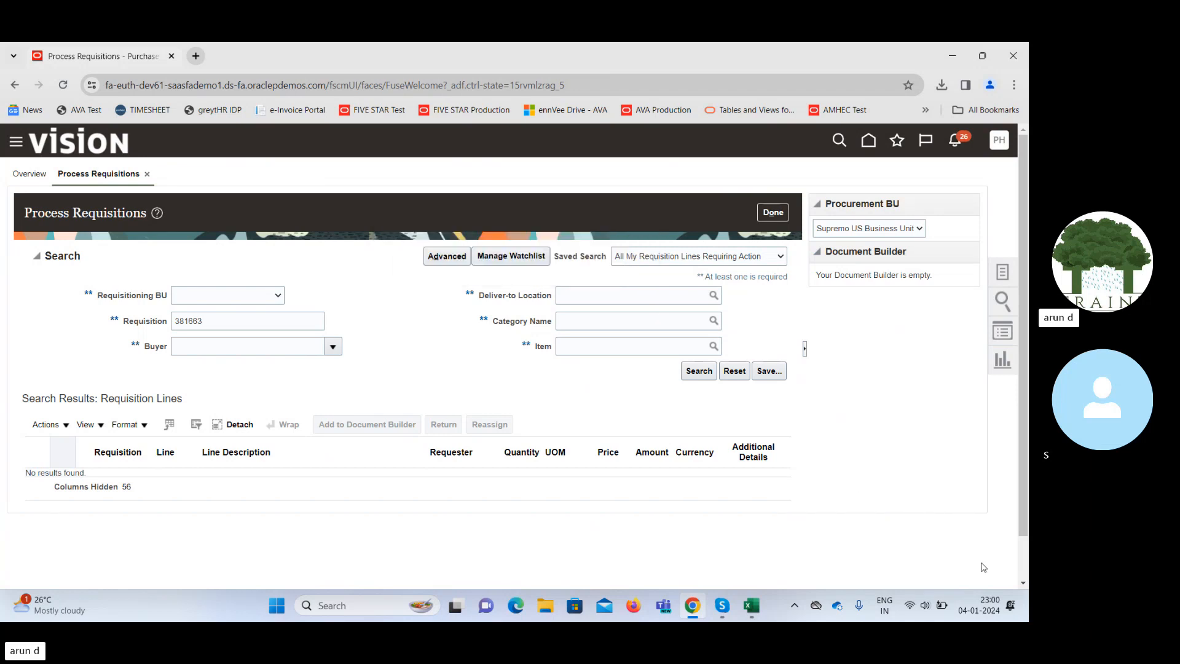